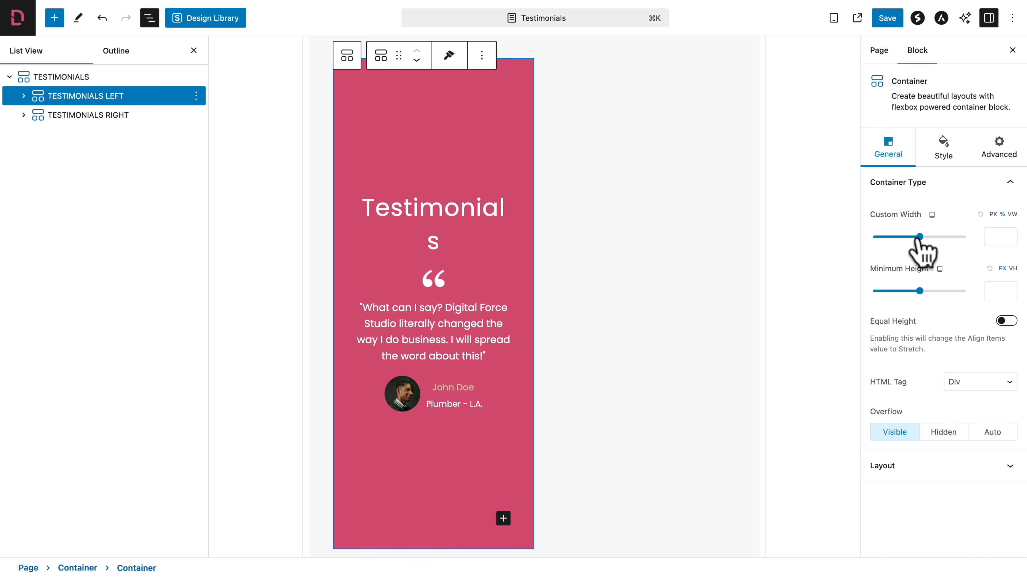
Increase the custom width of the TESTIMONIALS LEFT container in the tablet layout.
{"action": "left_click_drag", "start_coordinate": [916, 237], "coordinate": [964, 243]}
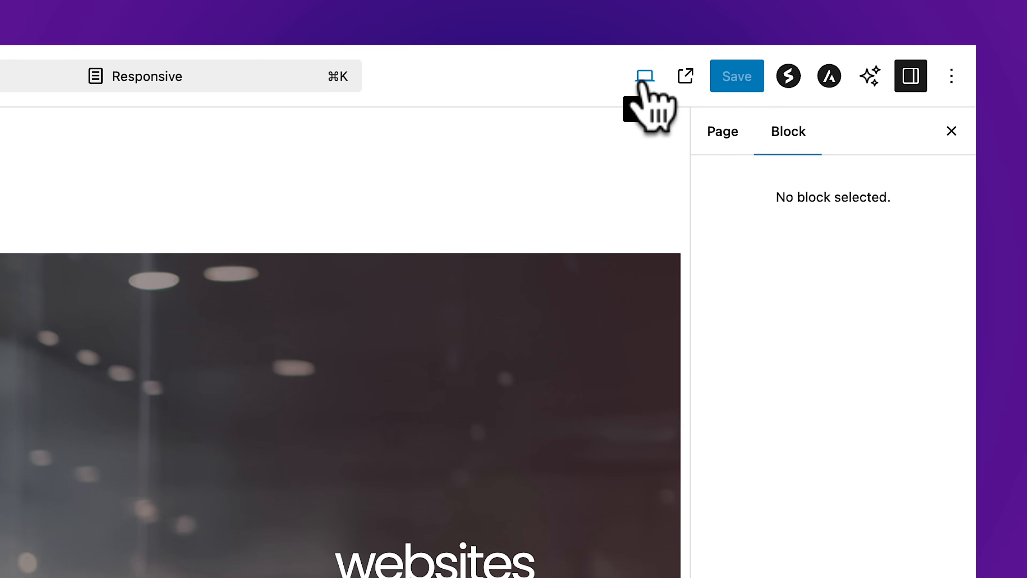
Preview the Responsive page in the tablet layout and in the mobile layout.
{"action": "left_click", "coordinate": [643, 81]}
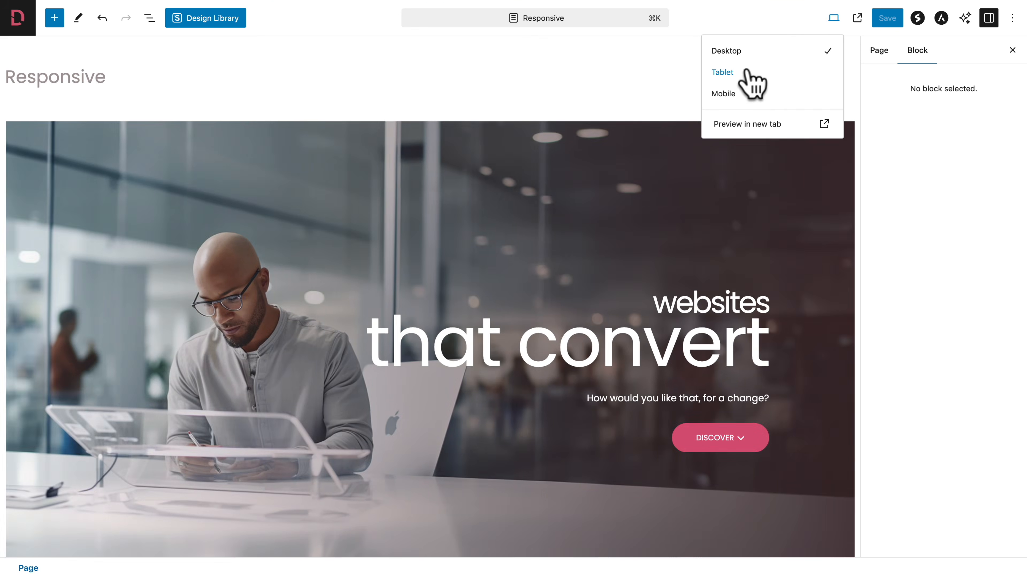
{"action": "left_click", "coordinate": [746, 73]}
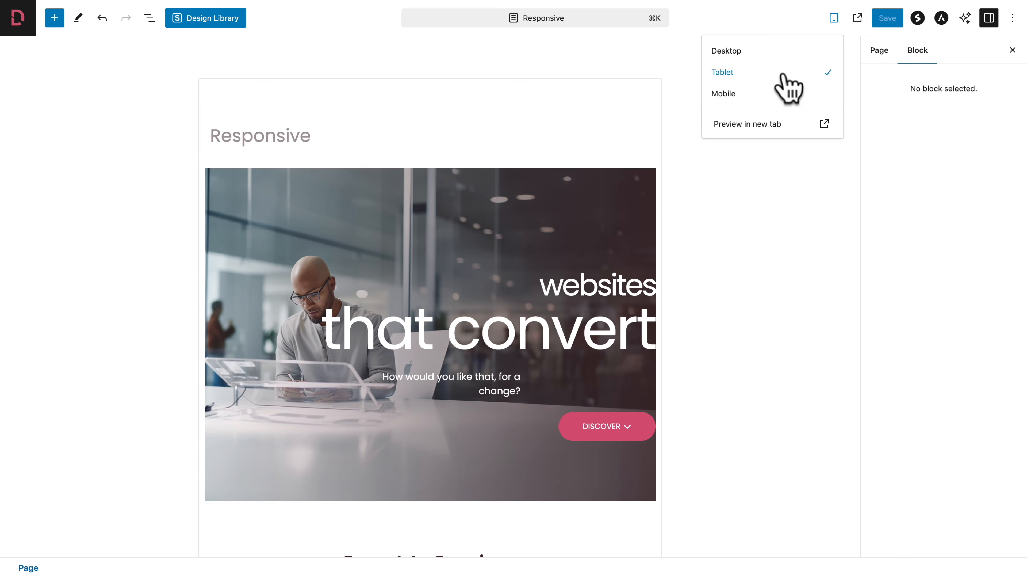
{"action": "left_click", "coordinate": [728, 98]}
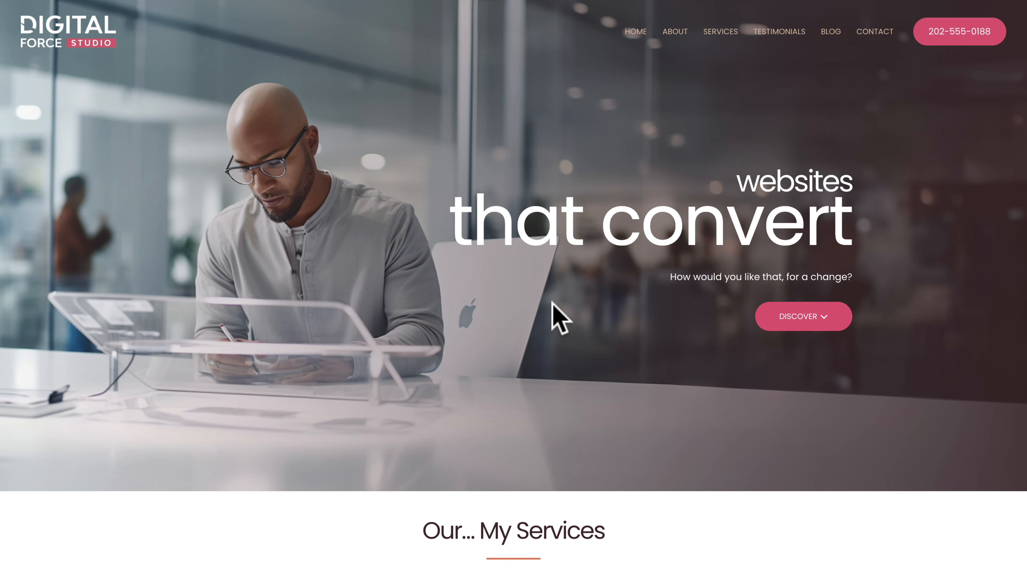
Inspect the published page in the browser's developer tools and emulate it on an iPhone 14 Pro Max.
{"action": "right_click", "coordinate": [553, 302]}
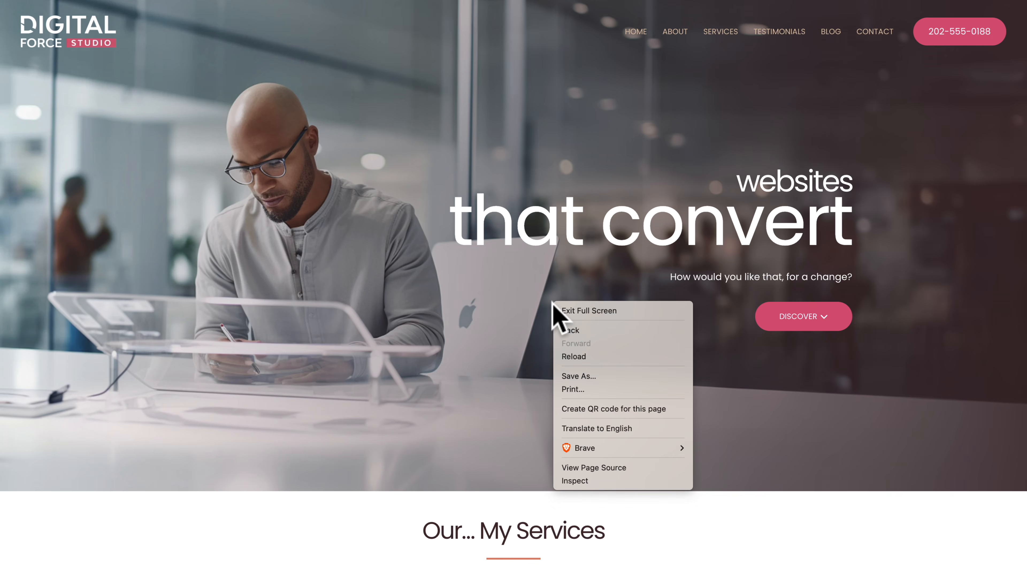
{"action": "left_click", "coordinate": [582, 480]}
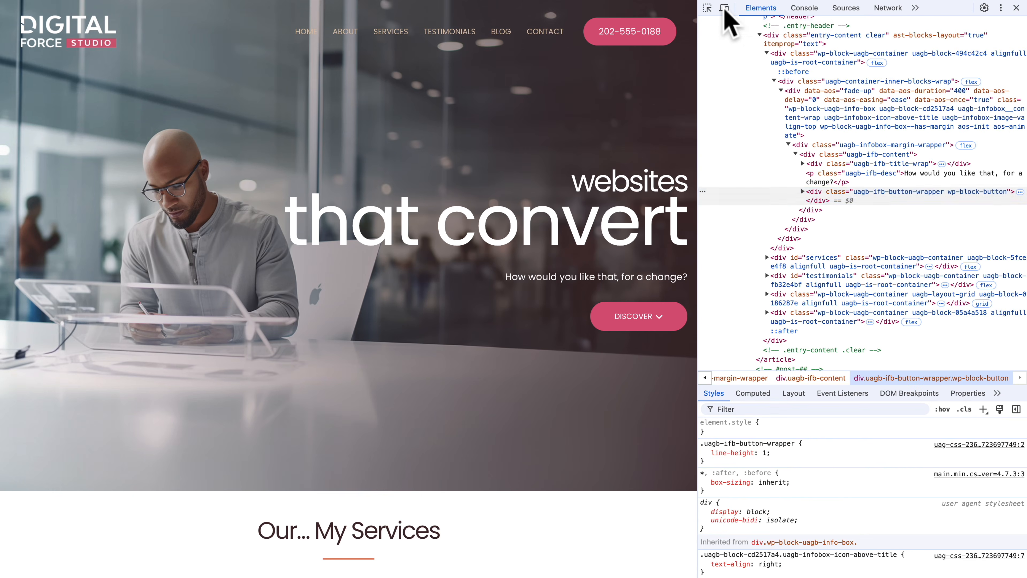
{"action": "left_click", "coordinate": [723, 9]}
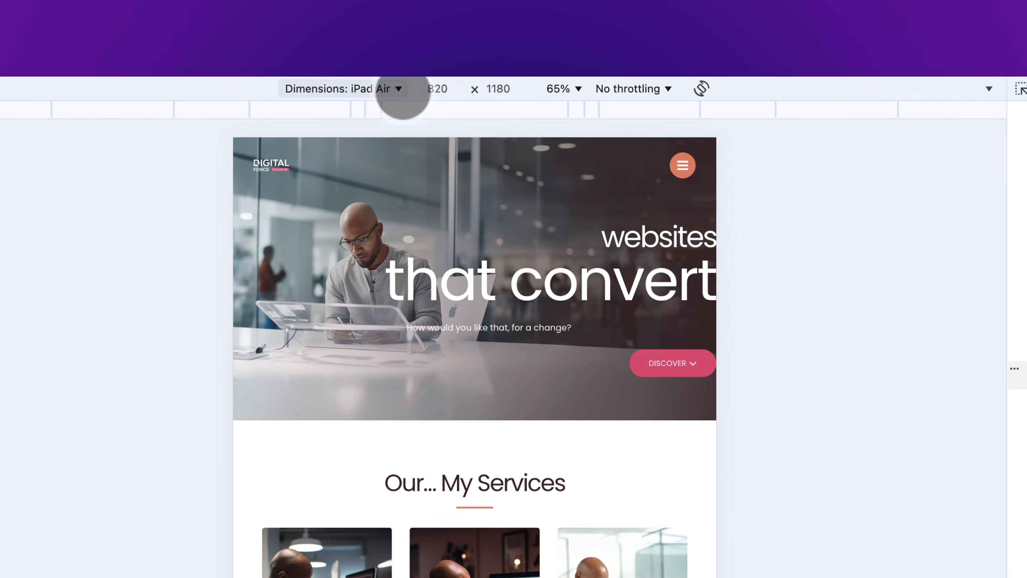
{"action": "left_click", "coordinate": [297, 8]}
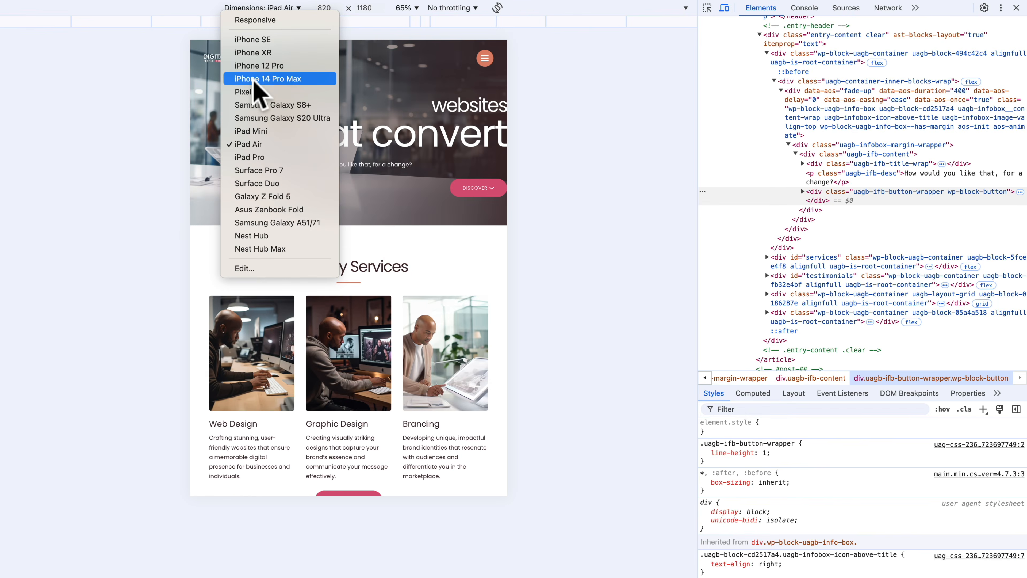
{"action": "left_click", "coordinate": [254, 79]}
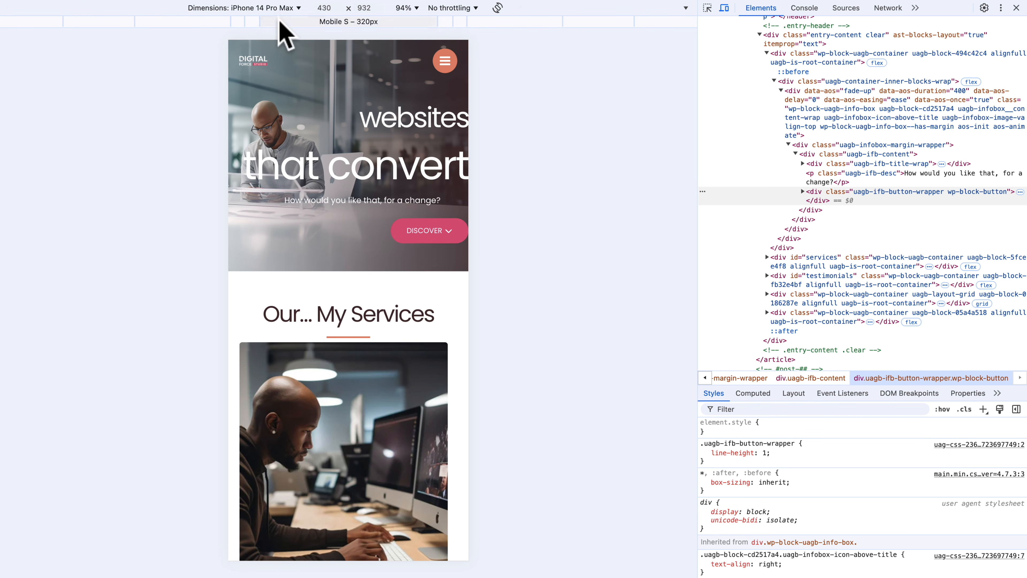
{"action": "left_click", "coordinate": [280, 8]}
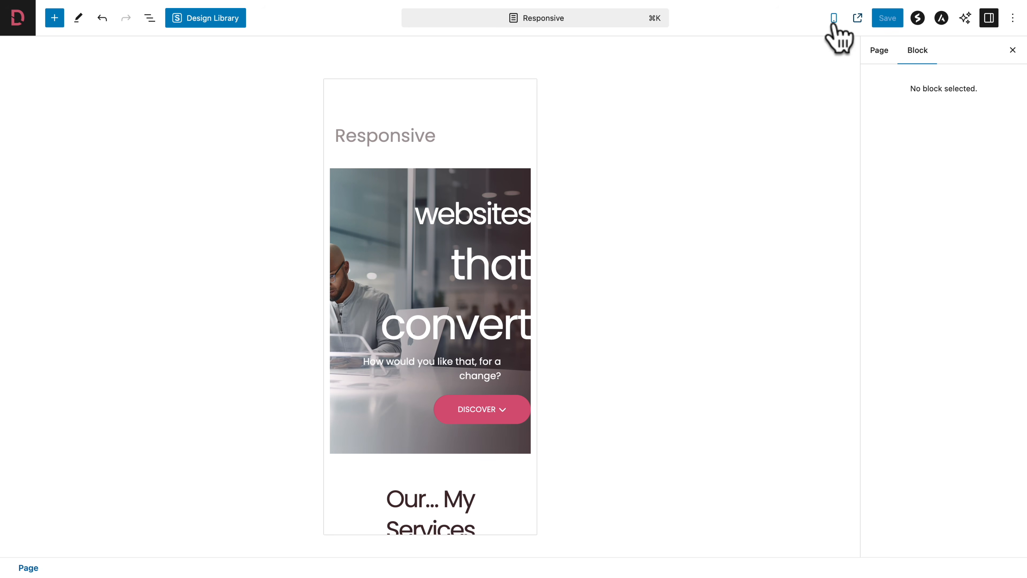
Set img-hor-04.webp as the hero container's background image for the tablet layout.
{"action": "left_click", "coordinate": [833, 20]}
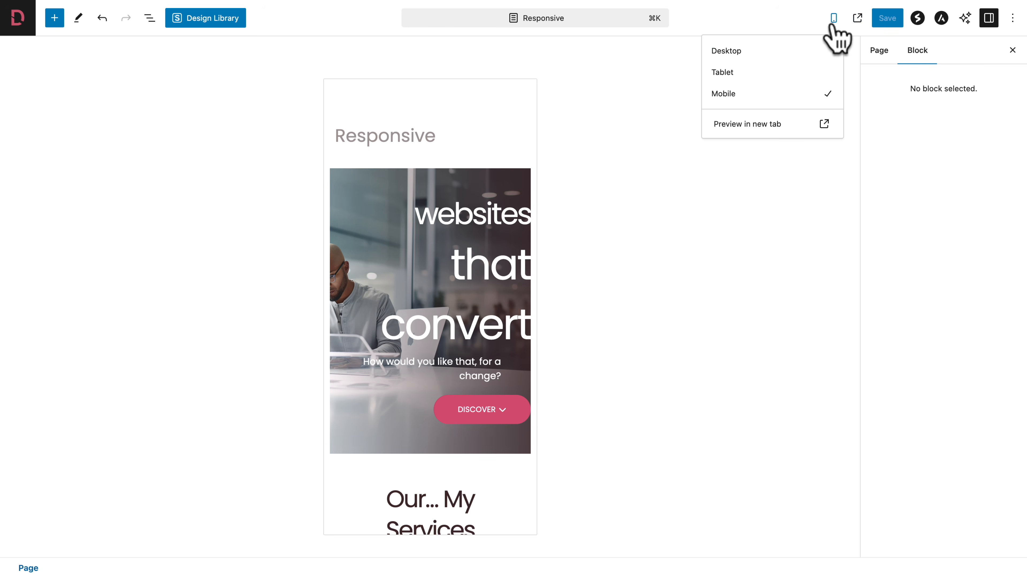
{"action": "left_click", "coordinate": [775, 52]}
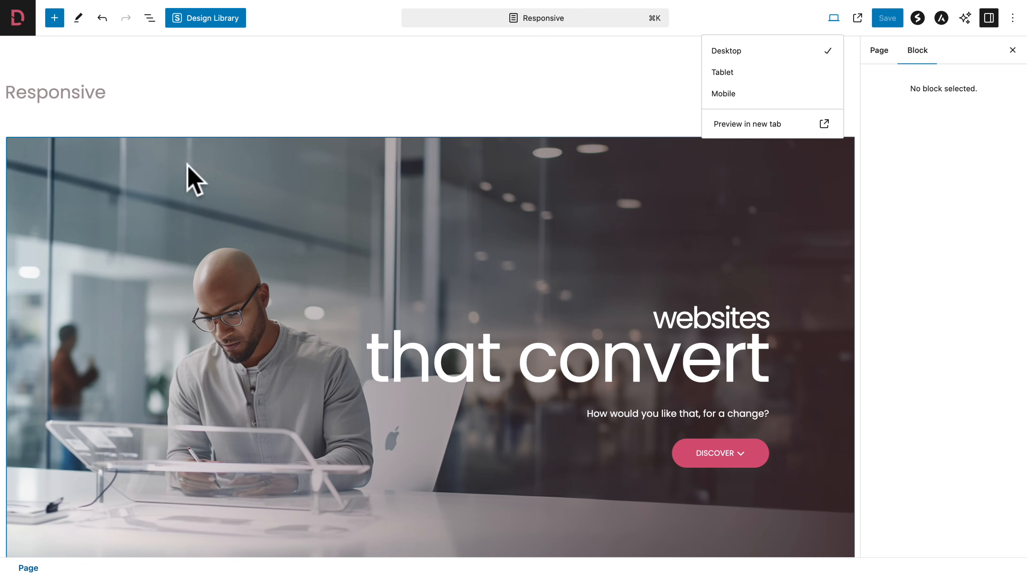
{"action": "left_click", "coordinate": [160, 172]}
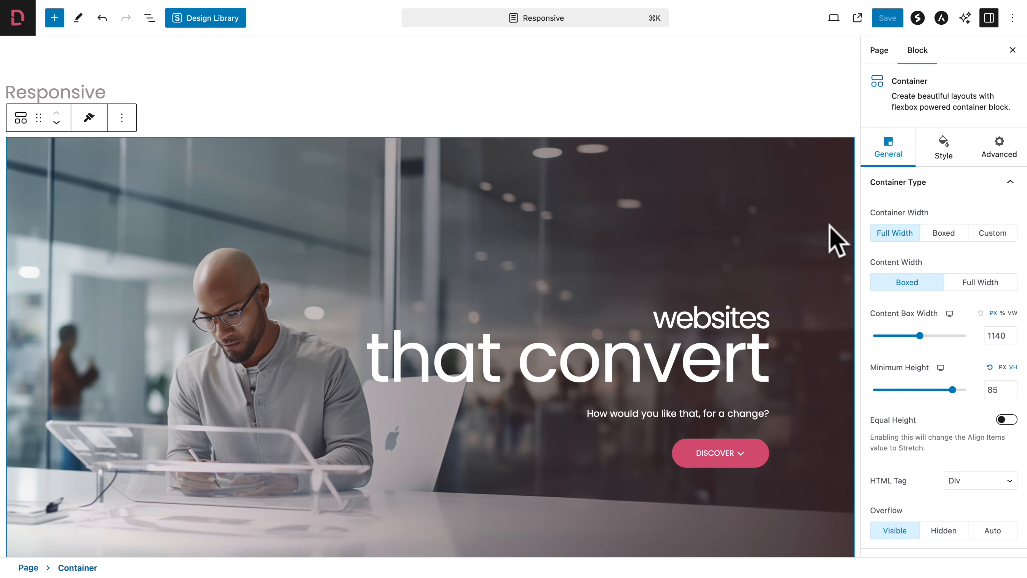
{"action": "left_click", "coordinate": [942, 156]}
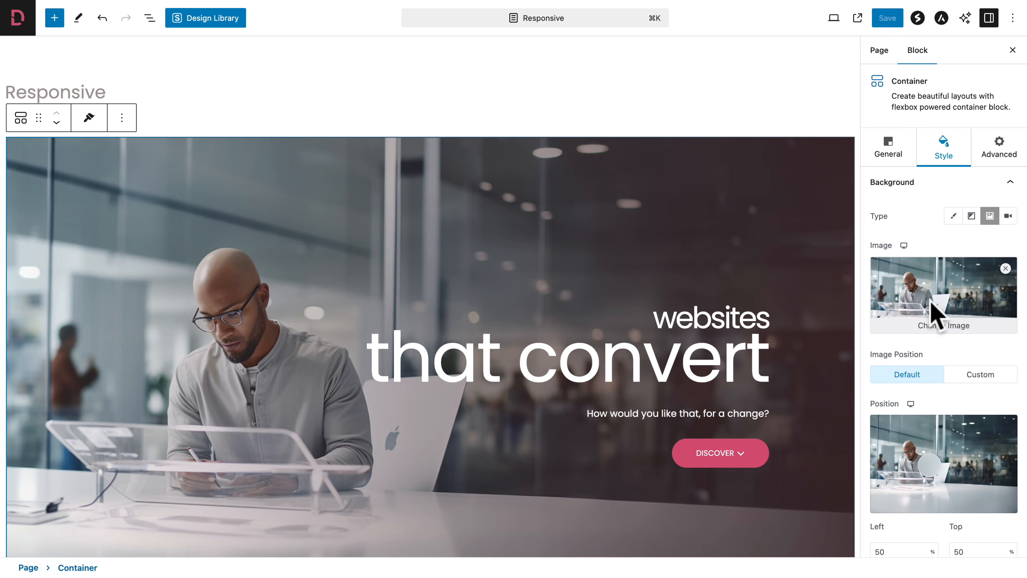
{"action": "left_click", "coordinate": [833, 18]}
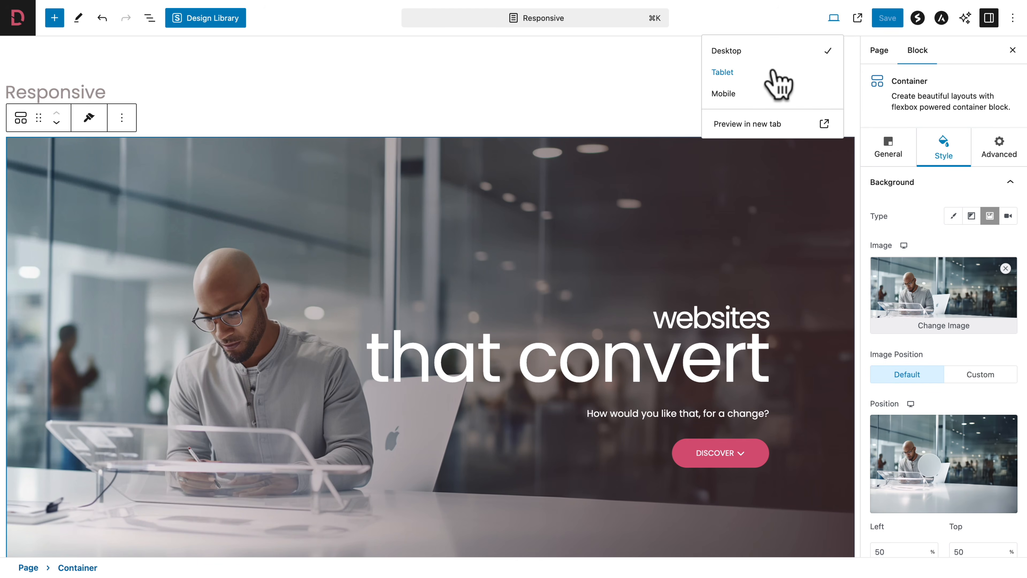
{"action": "left_click", "coordinate": [770, 71]}
{"action": "scroll", "coordinate": [930, 425], "scroll_direction": "down", "scroll_amount": 3}
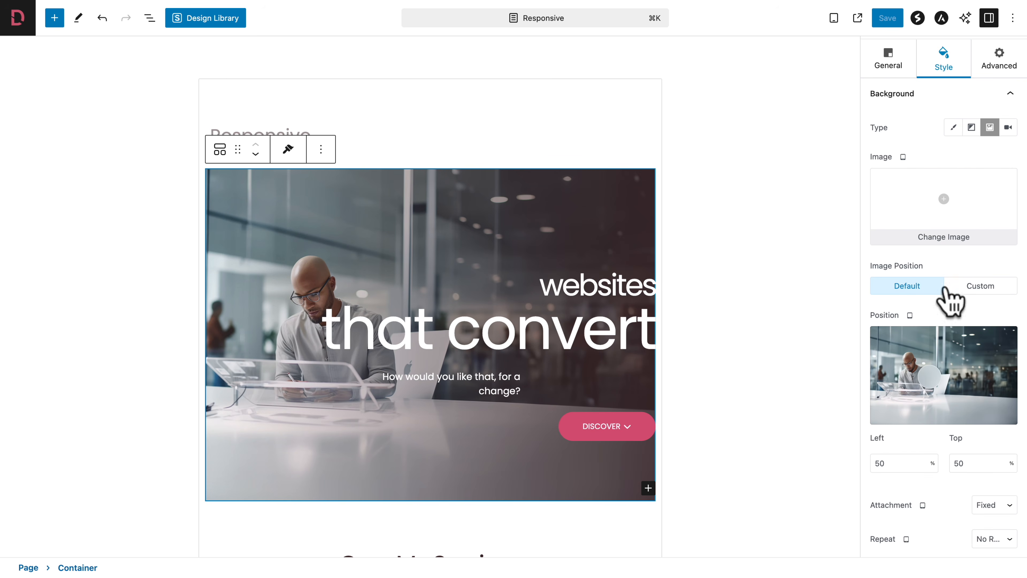
{"action": "left_click", "coordinate": [945, 233]}
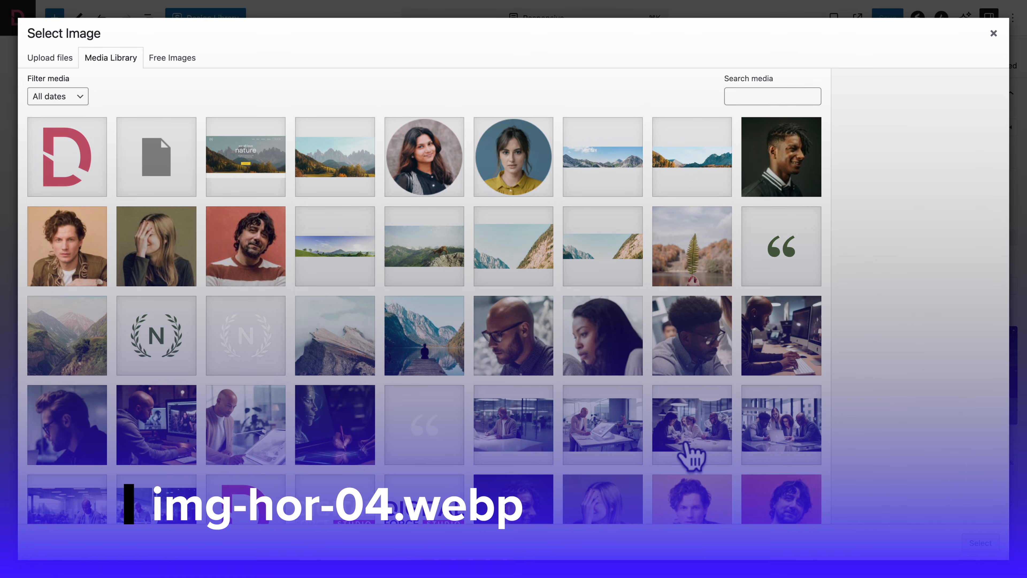
{"action": "left_click", "coordinate": [686, 452]}
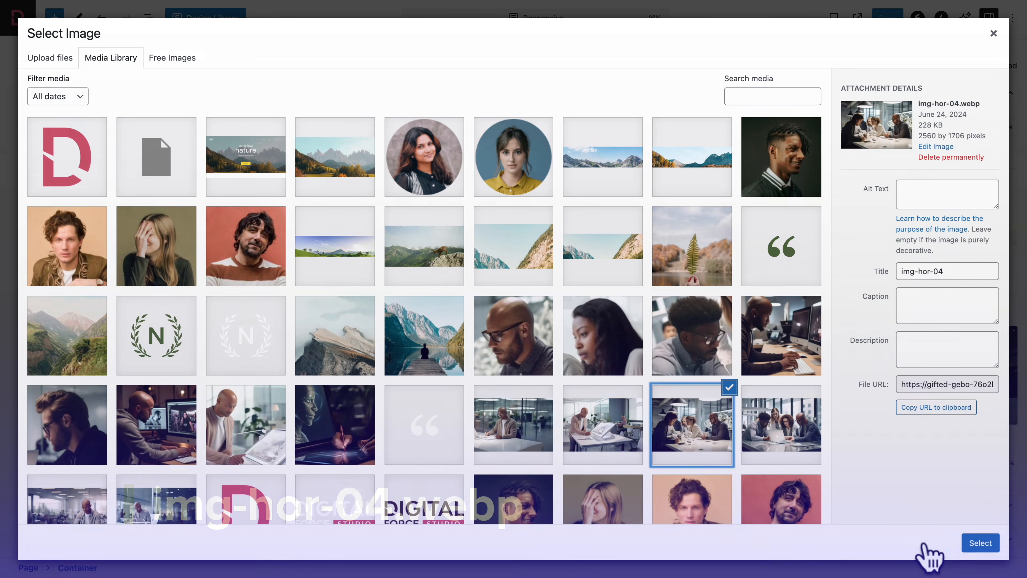
{"action": "left_click", "coordinate": [980, 542]}
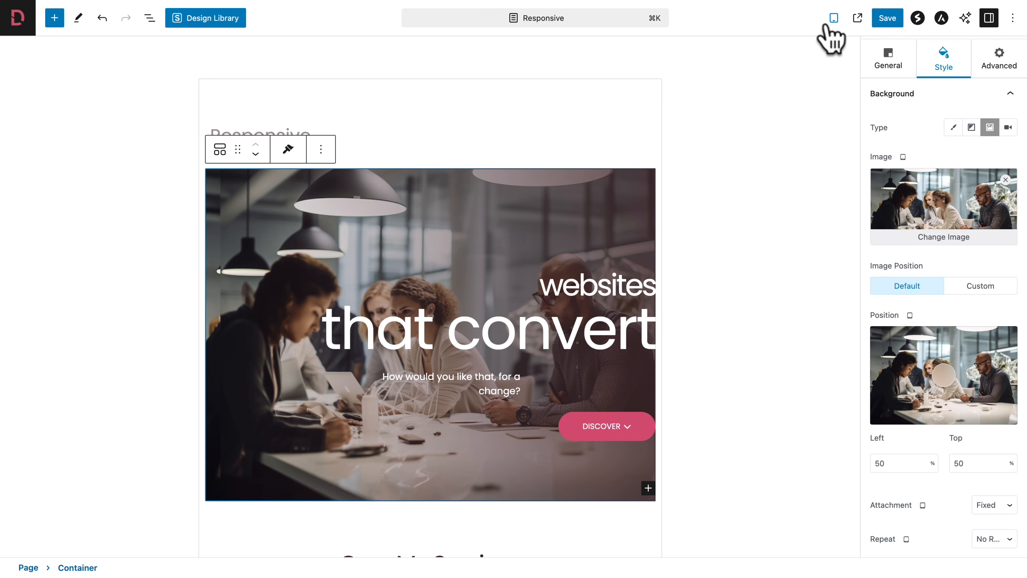
Compare the hero section's background image between the desktop and tablet layouts.
{"action": "left_click", "coordinate": [768, 50]}
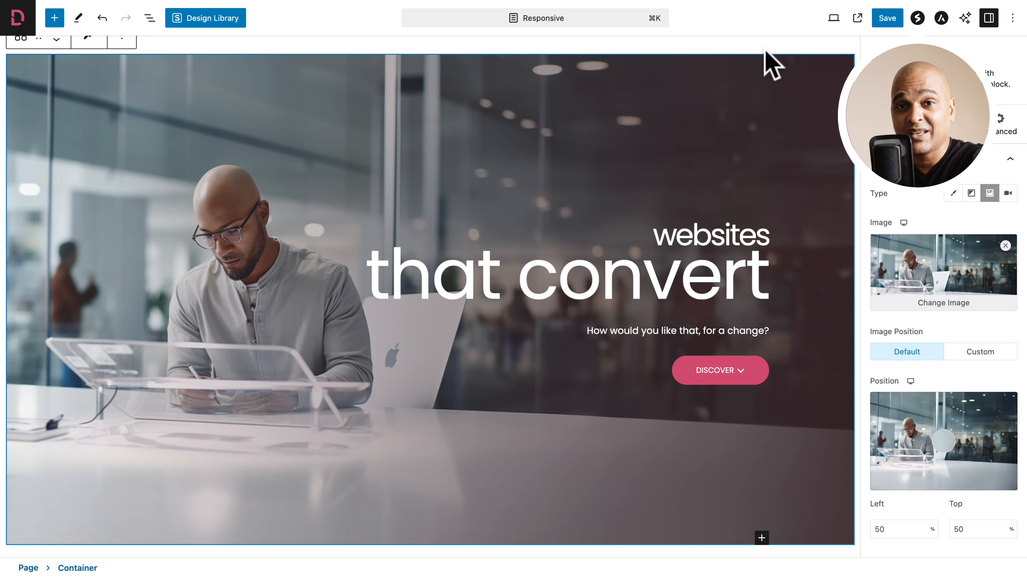
{"action": "left_click", "coordinate": [834, 18]}
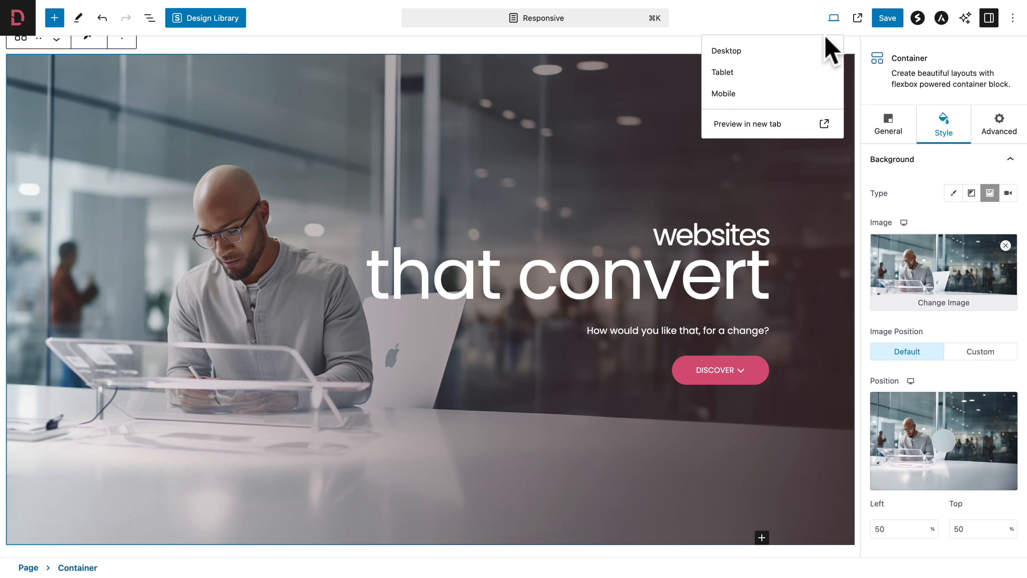
{"action": "left_click", "coordinate": [779, 74]}
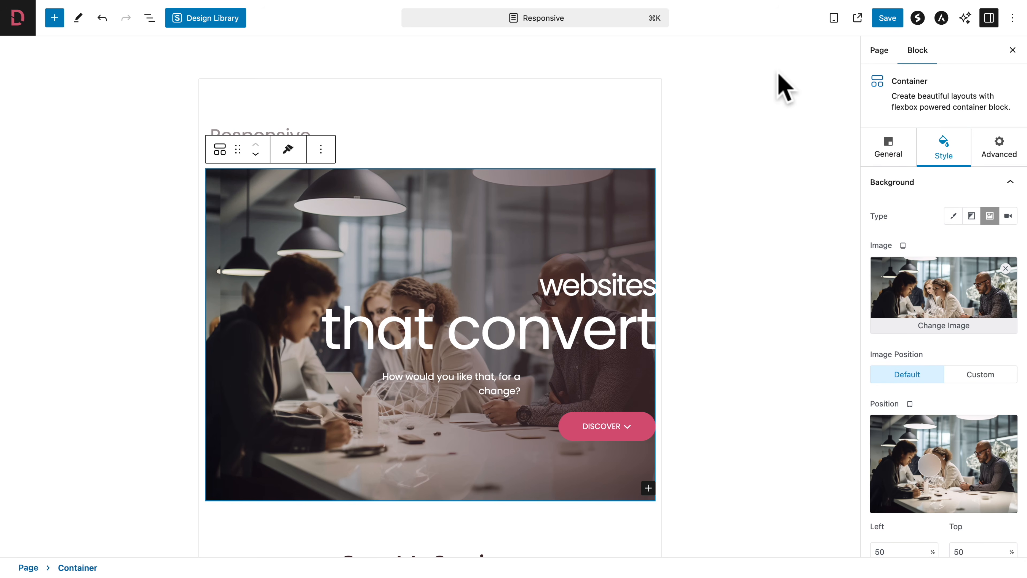
Set img-hor-02.webp as the hero container's background image for the mobile layout.
{"action": "left_click", "coordinate": [833, 18]}
{"action": "left_click", "coordinate": [765, 95]}
{"action": "left_click", "coordinate": [927, 299]}
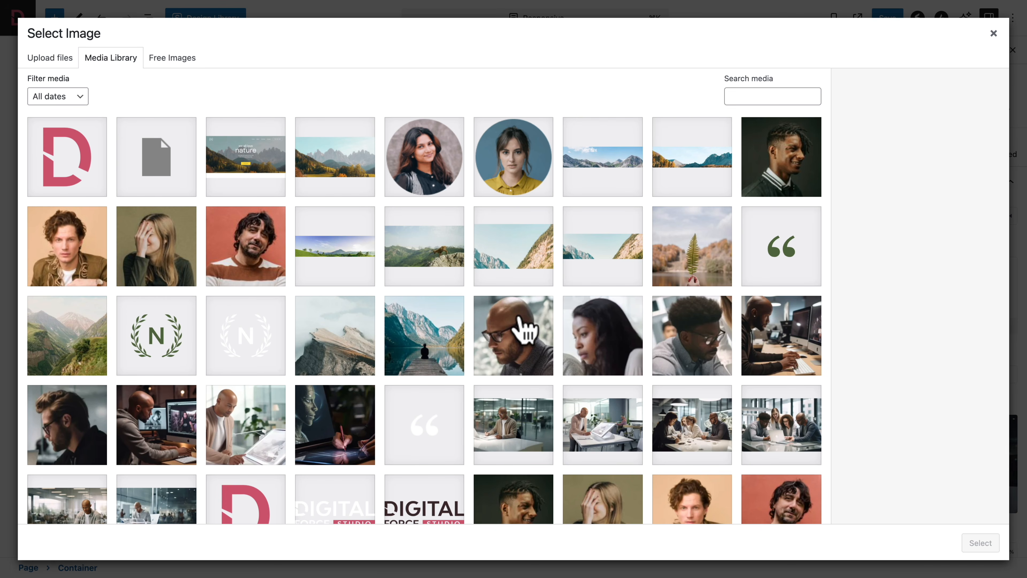
{"action": "scroll", "coordinate": [463, 475], "scroll_direction": "down", "scroll_amount": 3}
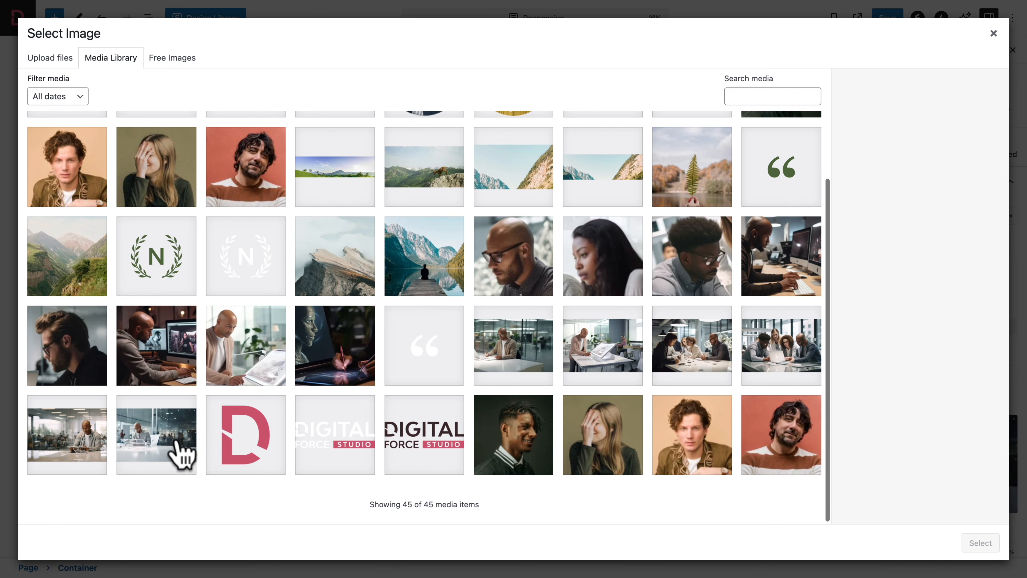
{"action": "left_click", "coordinate": [75, 452]}
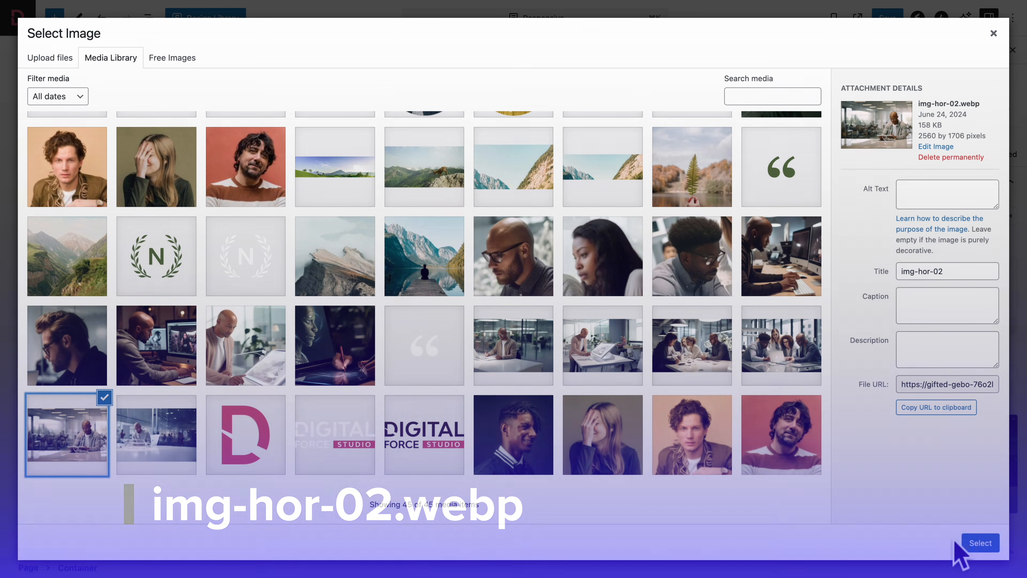
{"action": "left_click", "coordinate": [987, 546]}
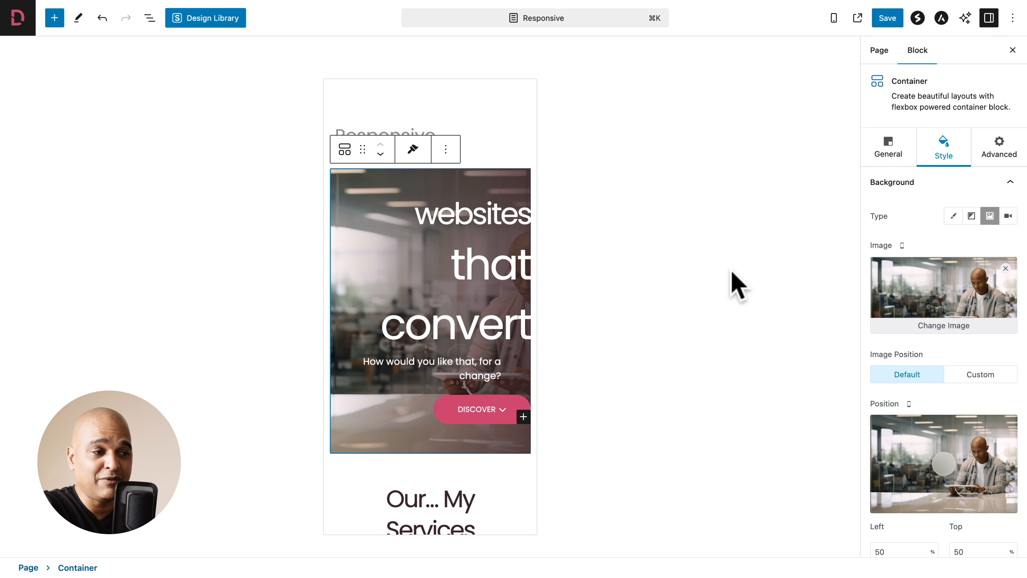
Check the hero section's background again in the tablet layout and return to the desktop layout.
{"action": "left_click", "coordinate": [832, 21]}
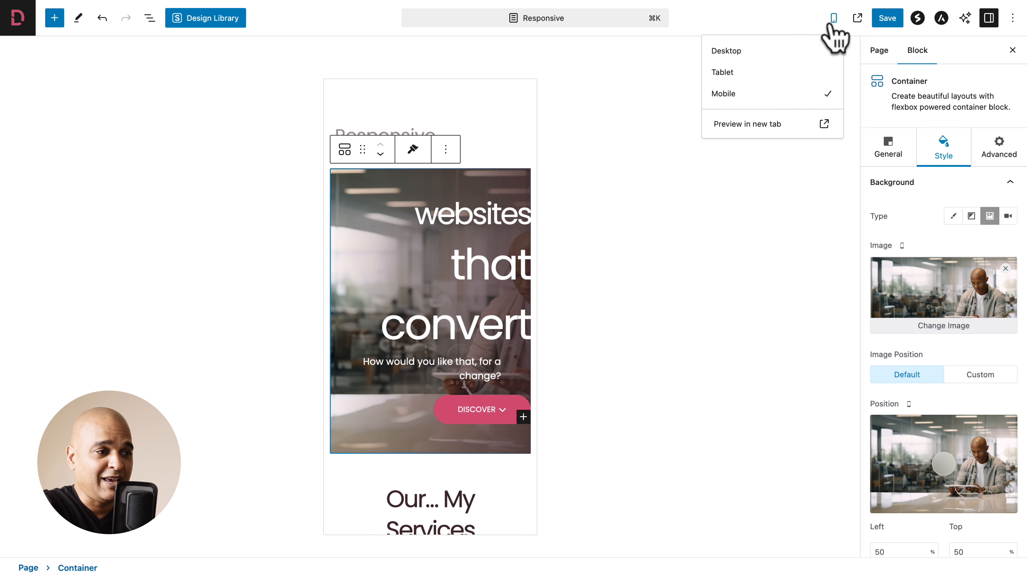
{"action": "left_click", "coordinate": [770, 74]}
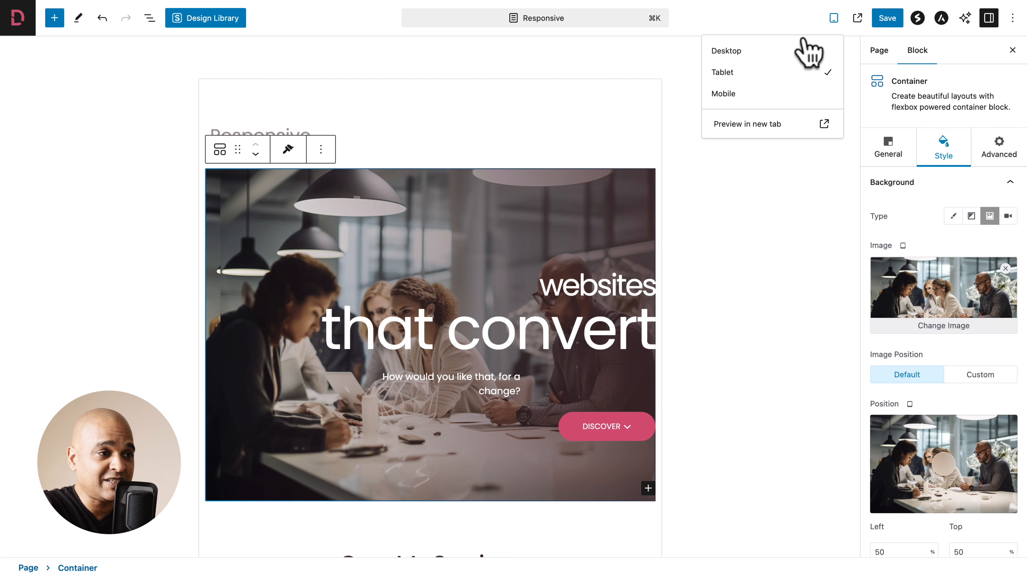
{"action": "left_click", "coordinate": [772, 51]}
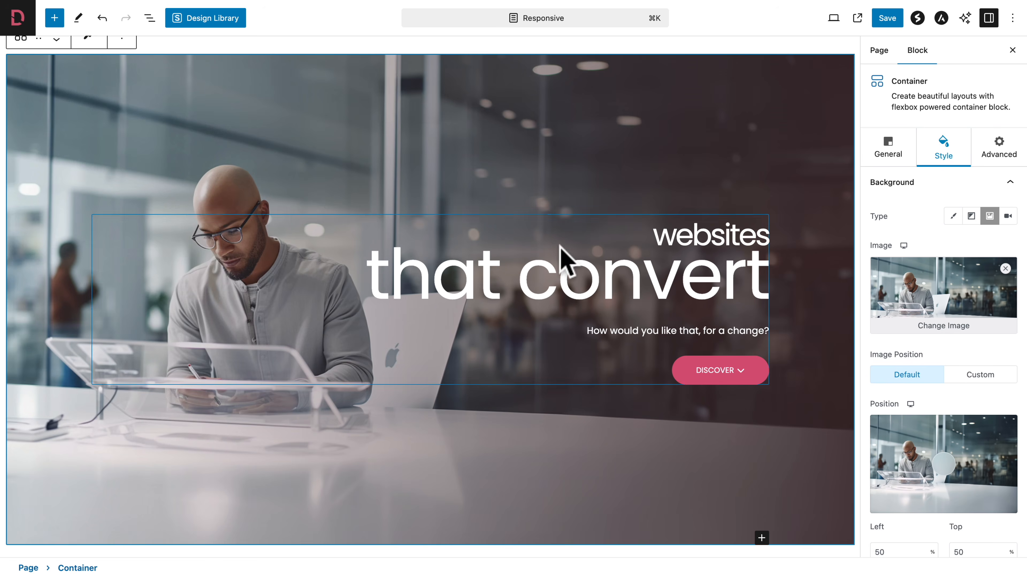
Set the "Our... My Services" heading's font size to 20 px for the tablet layout.
{"action": "scroll", "coordinate": [562, 254], "scroll_direction": "down", "scroll_amount": 5}
{"action": "scroll", "coordinate": [561, 248], "scroll_direction": "down", "scroll_amount": 3}
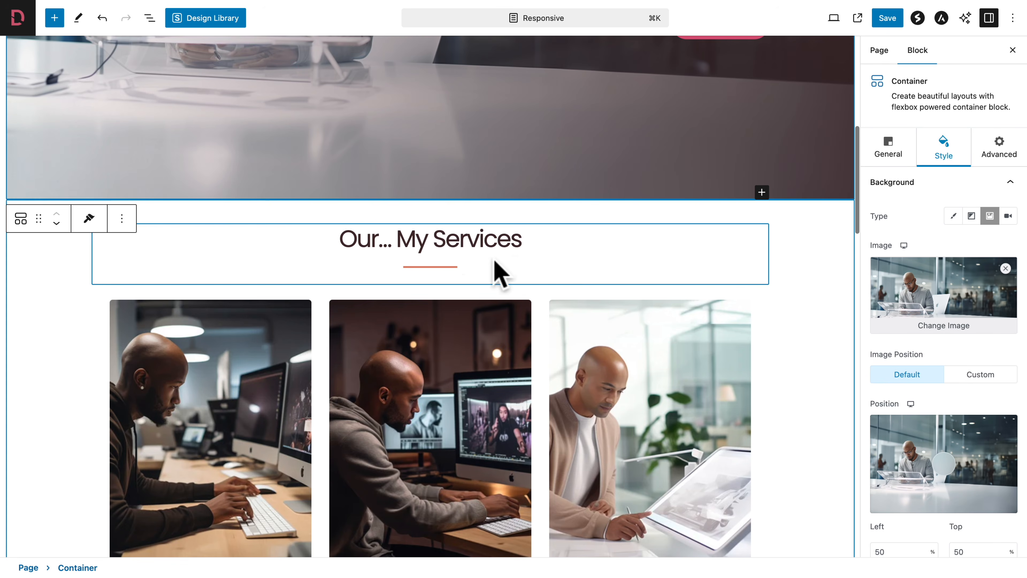
{"action": "left_click", "coordinate": [451, 240]}
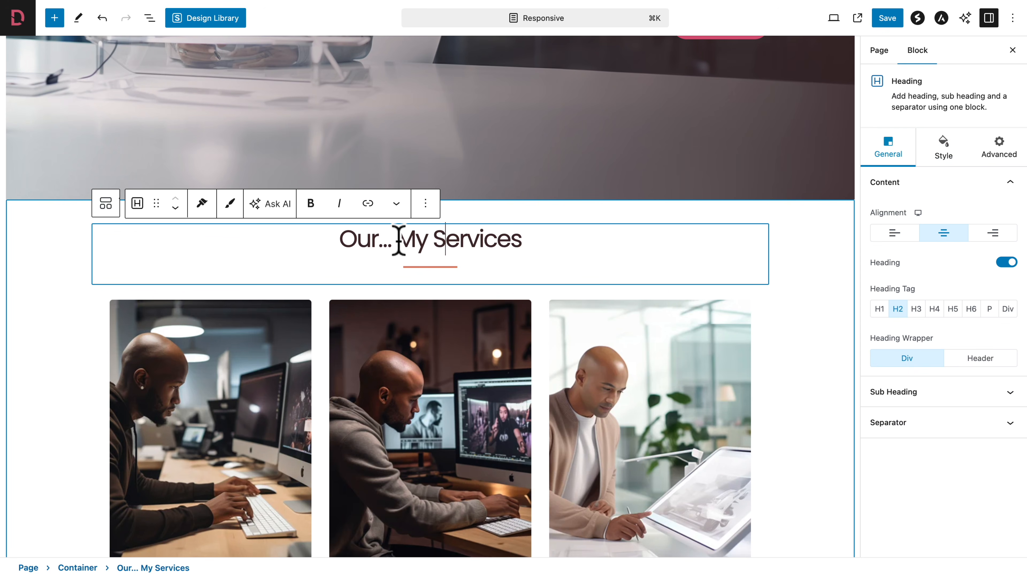
{"action": "left_click", "coordinate": [938, 155]}
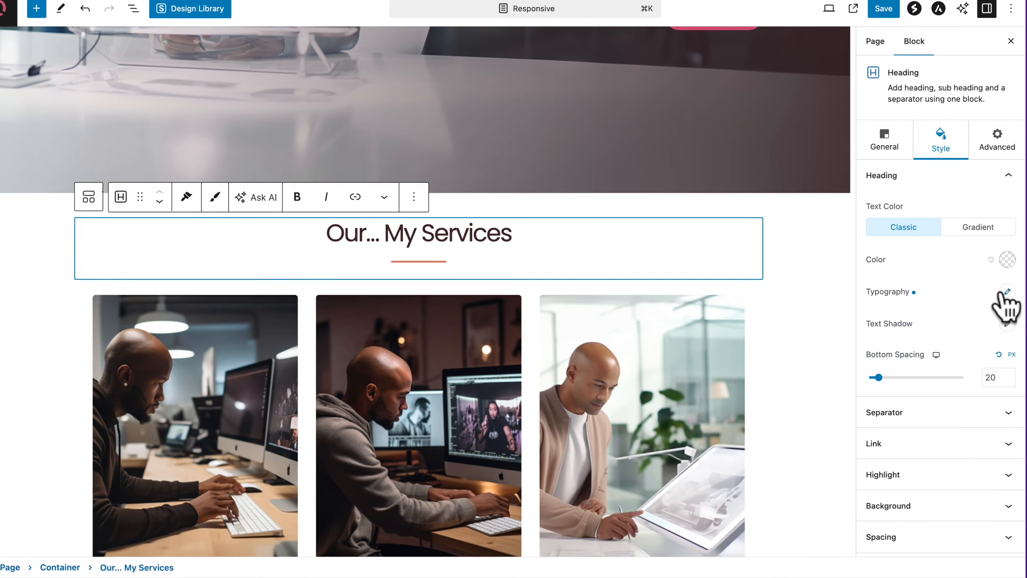
{"action": "left_click", "coordinate": [1008, 296]}
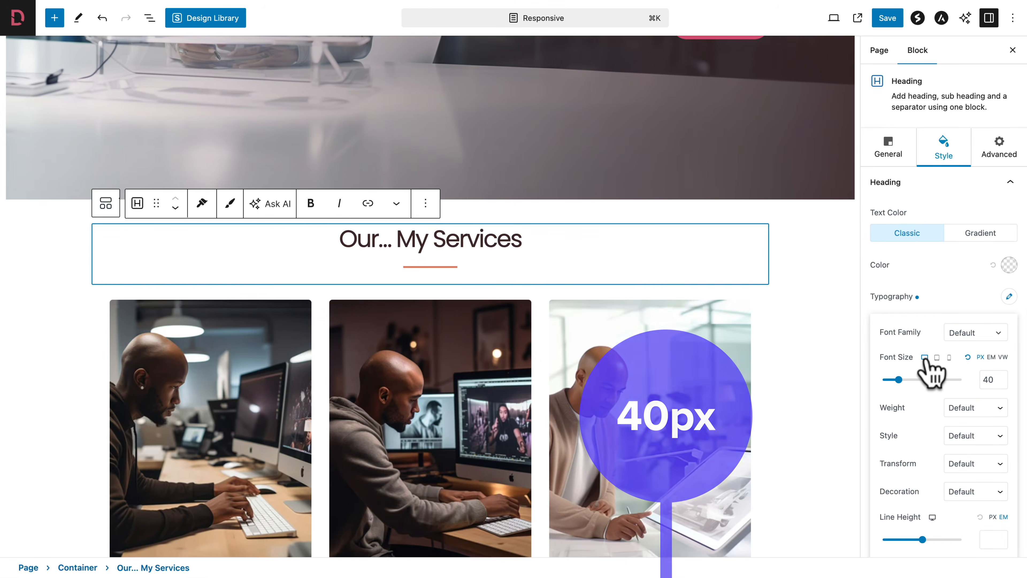
{"action": "left_click", "coordinate": [937, 357]}
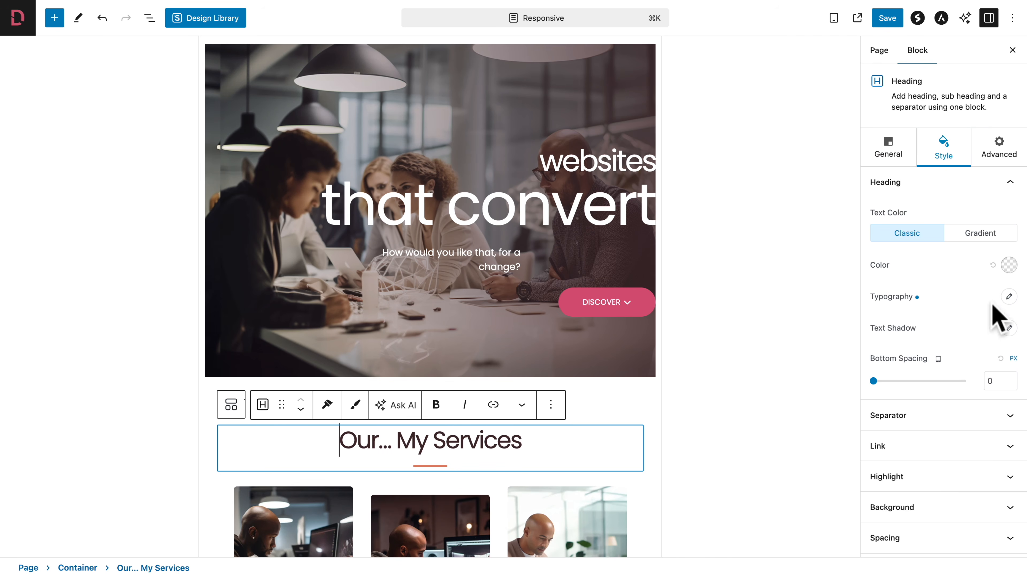
{"action": "left_click", "coordinate": [1009, 296]}
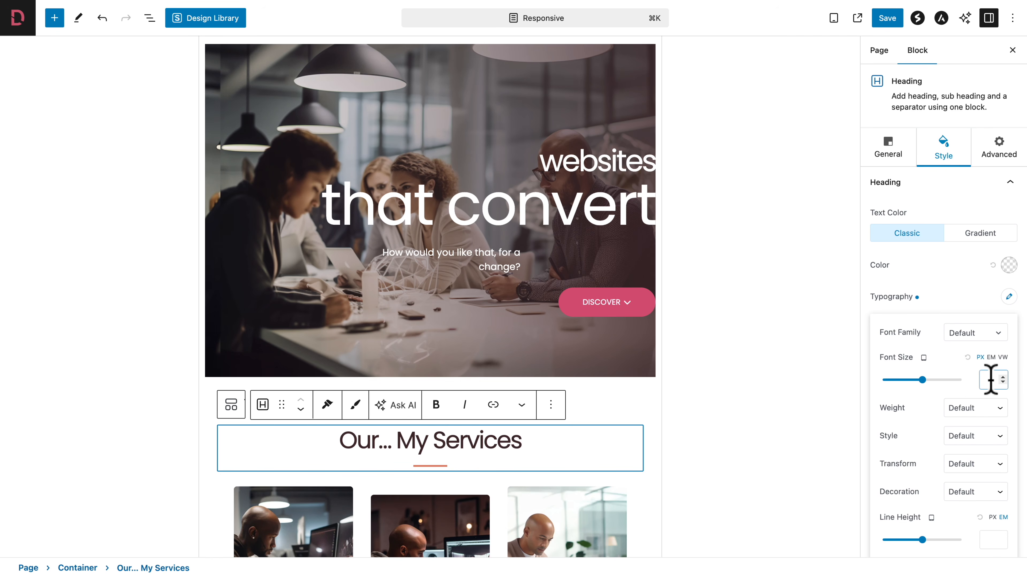
{"action": "type", "text": "20"}
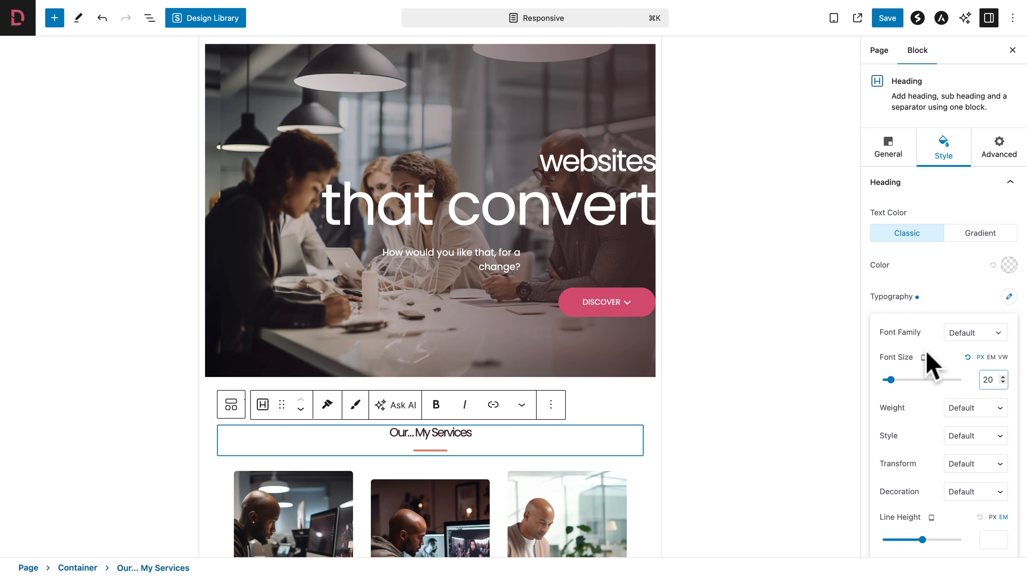
Set the "Our... My Services" heading's font size to 12 px for the mobile layout.
{"action": "left_click", "coordinate": [948, 357]}
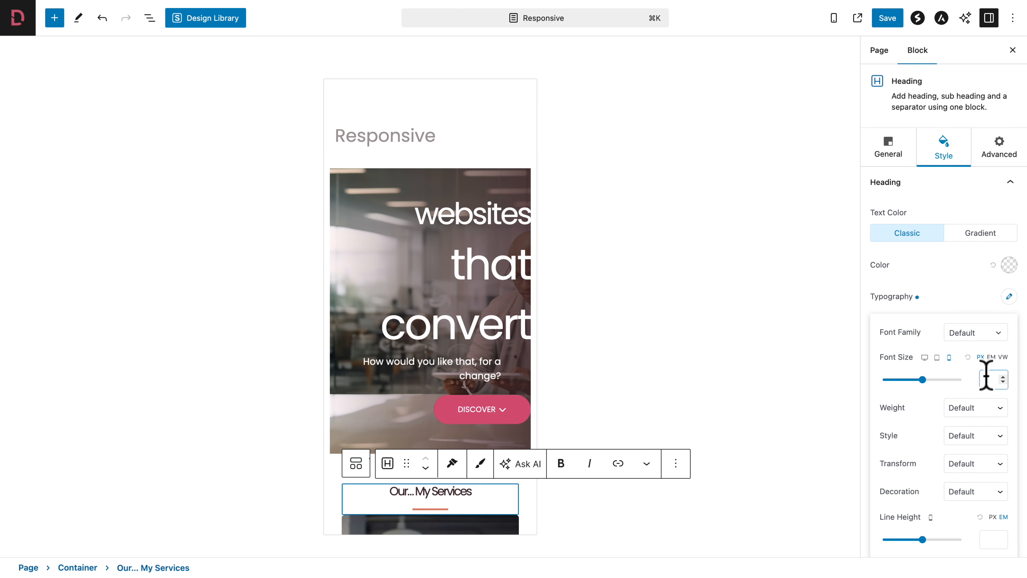
{"action": "type", "text": "12"}
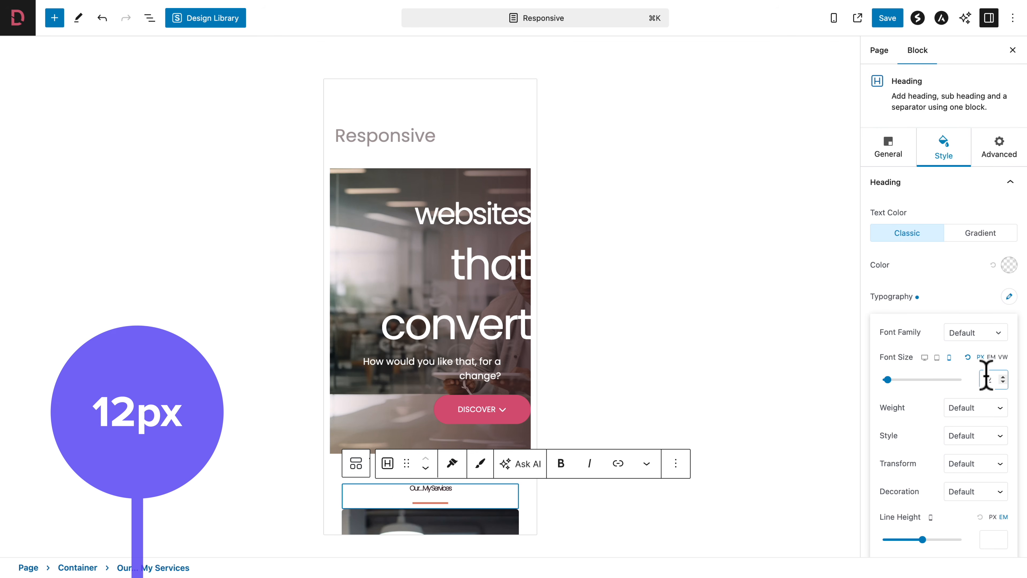
{"action": "scroll", "coordinate": [404, 340], "scroll_direction": "down", "scroll_amount": 6}
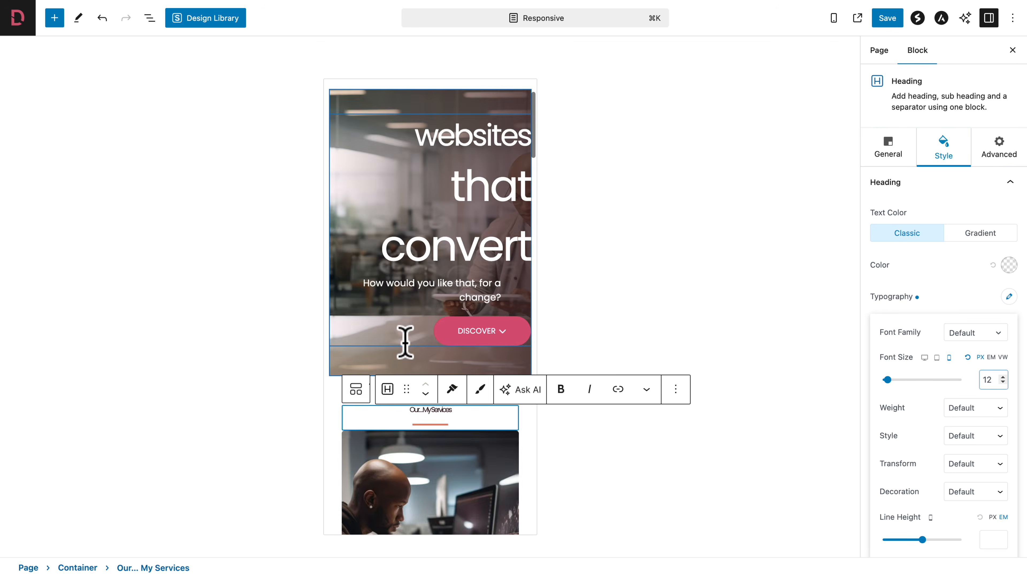
Compare the services heading's text size across the desktop, tablet and mobile layouts.
{"action": "left_click", "coordinate": [925, 357]}
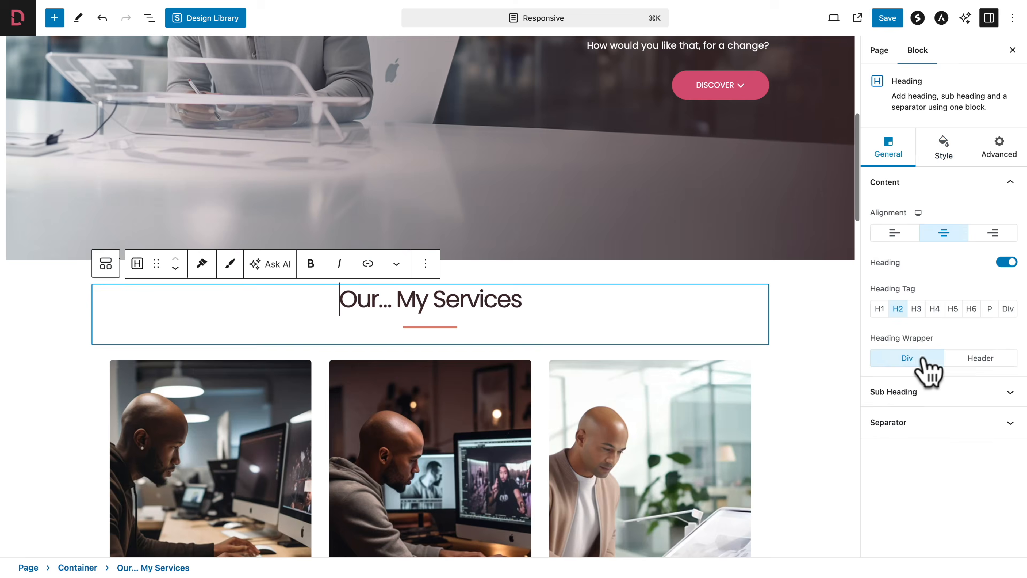
{"action": "left_click", "coordinate": [835, 21]}
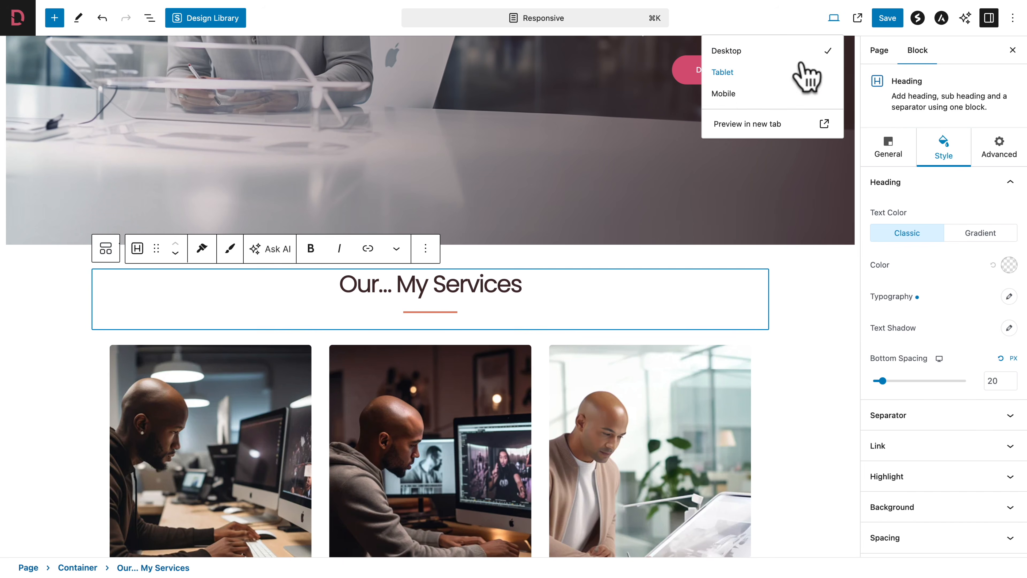
{"action": "left_click", "coordinate": [723, 73]}
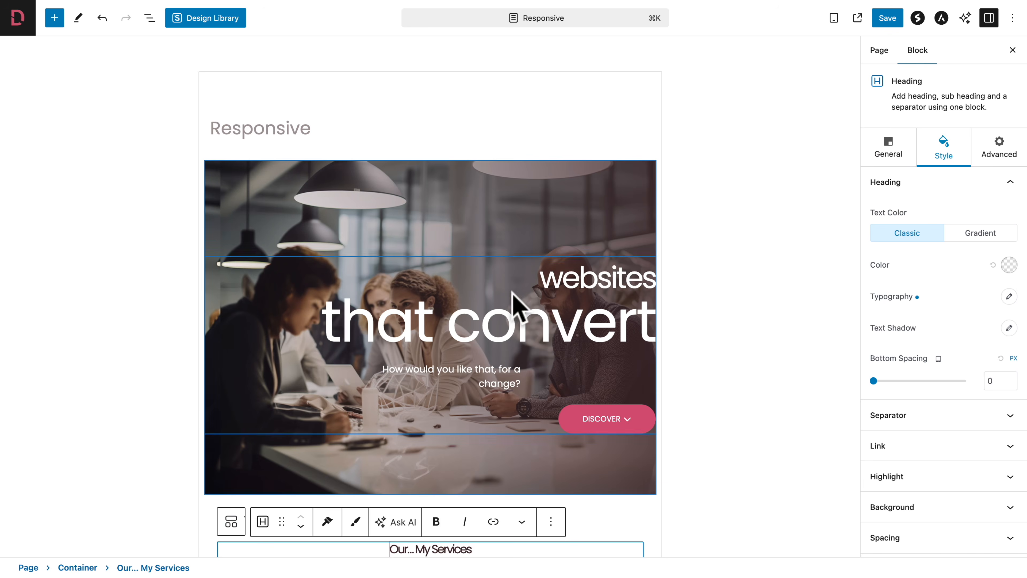
{"action": "scroll", "coordinate": [514, 299], "scroll_direction": "down", "scroll_amount": 5}
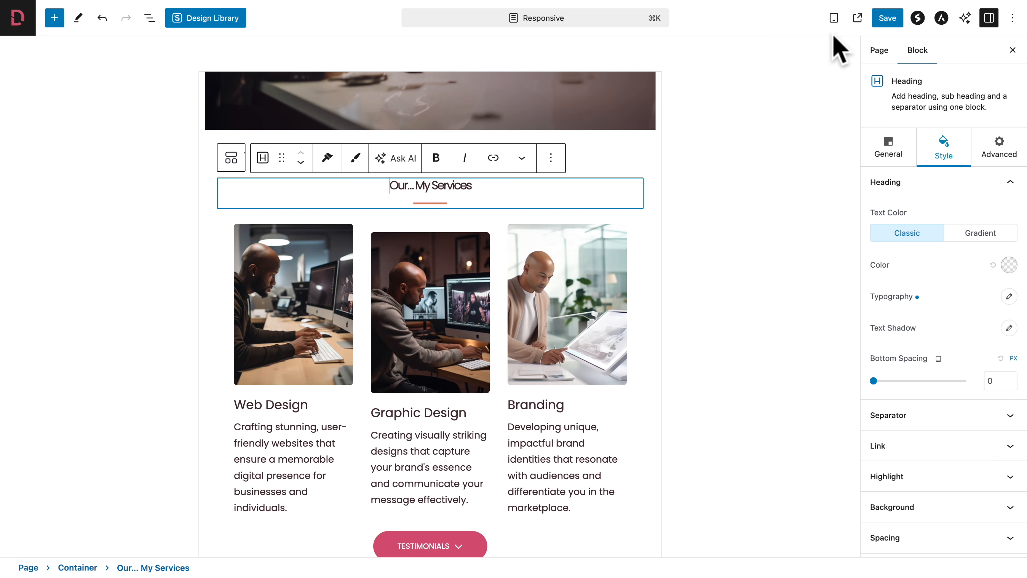
{"action": "left_click", "coordinate": [833, 18]}
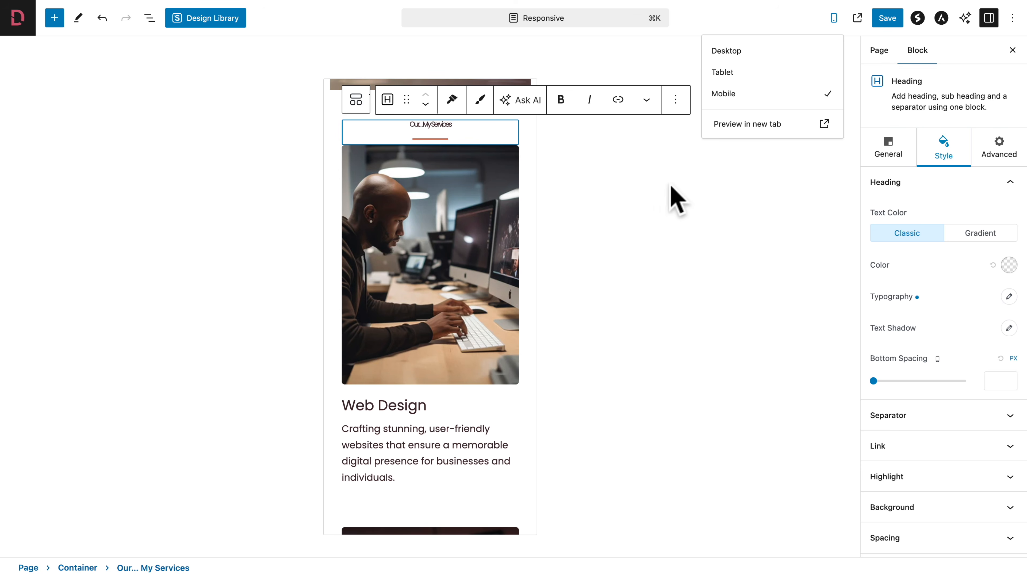
Return to the desktop layout and duplicate the pink testimonial container below the services section.
{"action": "left_click", "coordinate": [737, 53]}
{"action": "scroll", "coordinate": [419, 287], "scroll_direction": "down", "scroll_amount": 15}
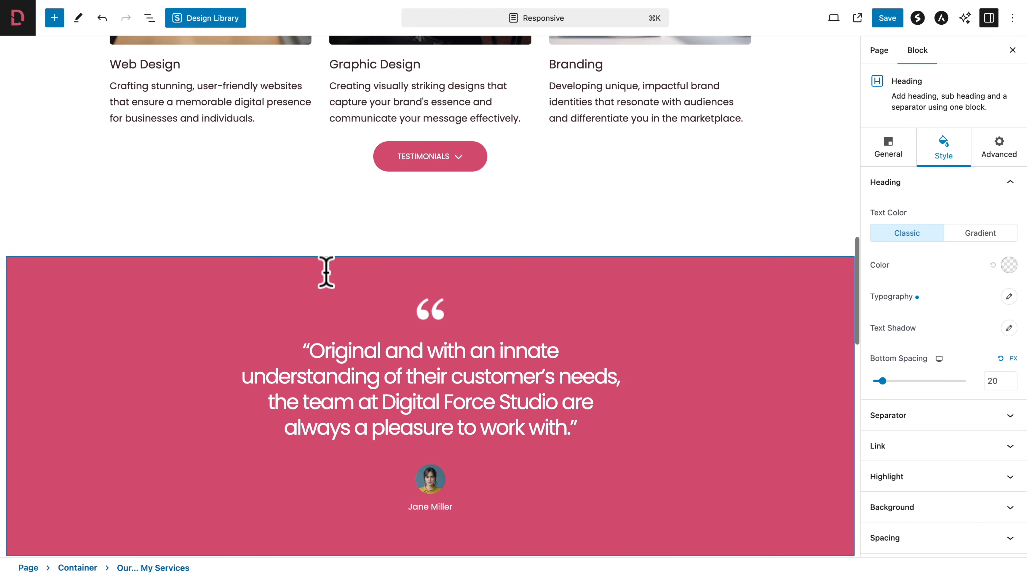
{"action": "left_click", "coordinate": [191, 279]}
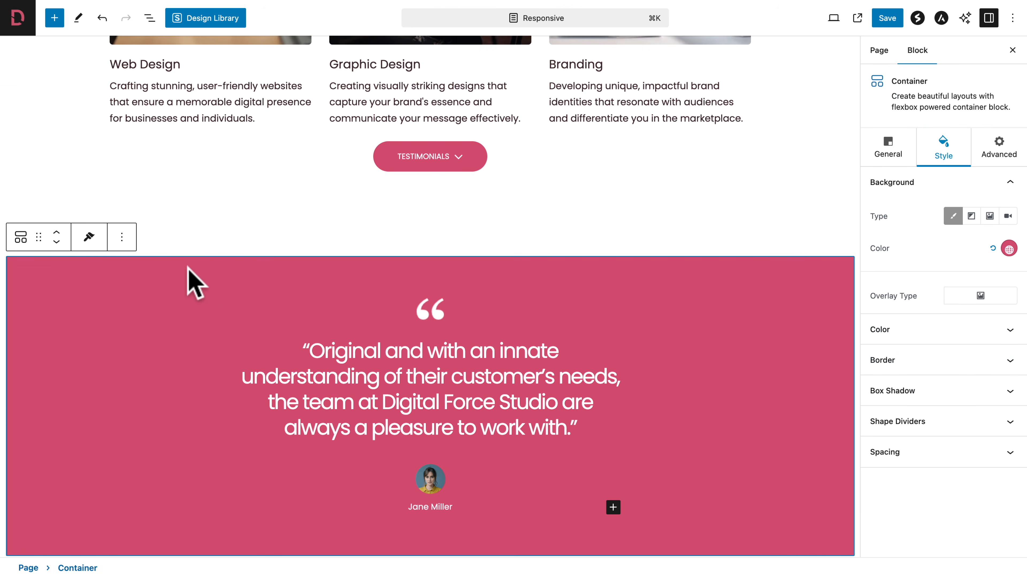
{"action": "left_click", "coordinate": [122, 237]}
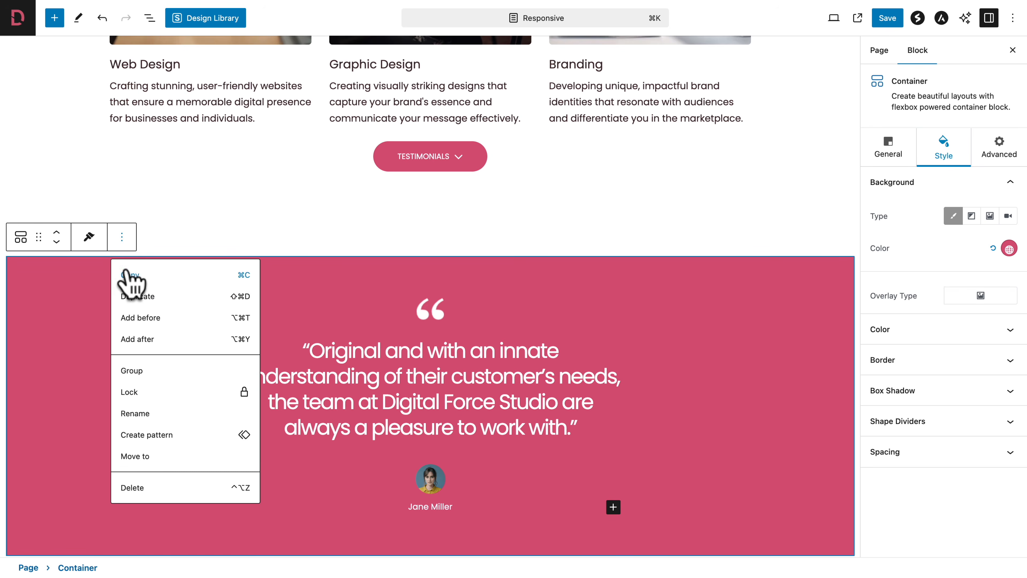
{"action": "left_click", "coordinate": [133, 294]}
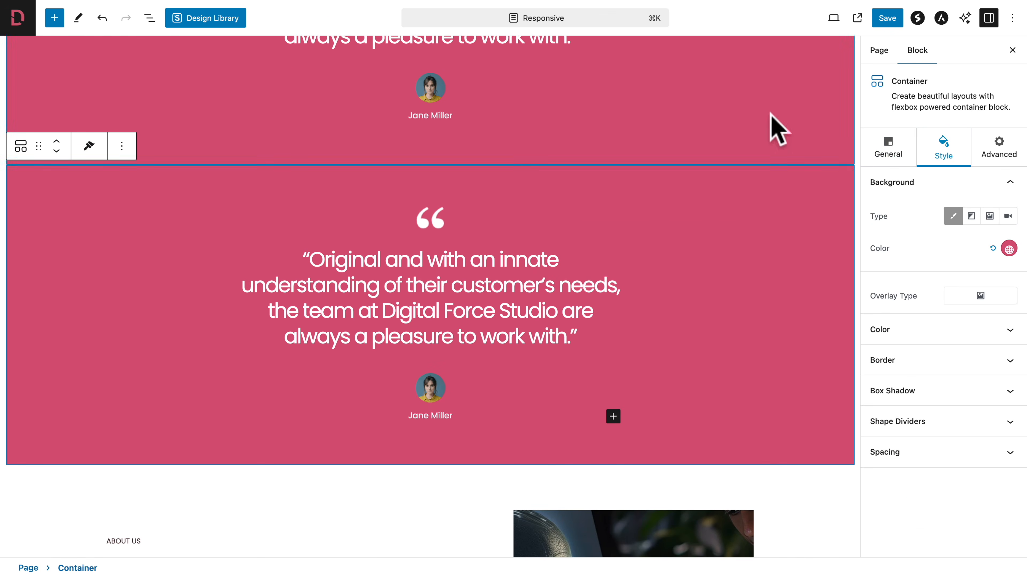
Change the duplicated testimonial container's background color to the dark brown palette color 3F292B.
{"action": "left_click", "coordinate": [1009, 249]}
{"action": "left_click", "coordinate": [984, 502]}
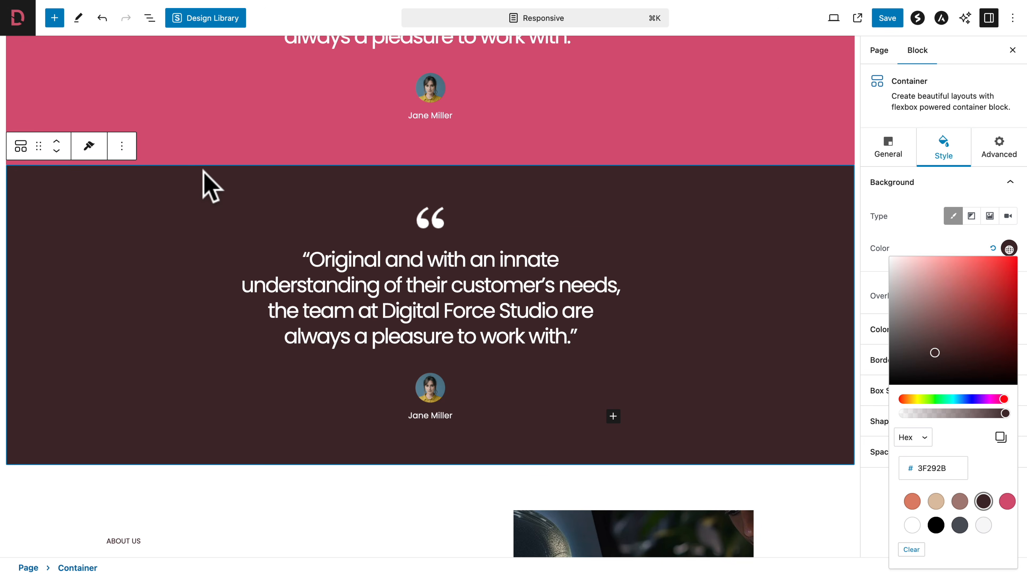
{"action": "left_click", "coordinate": [204, 187]}
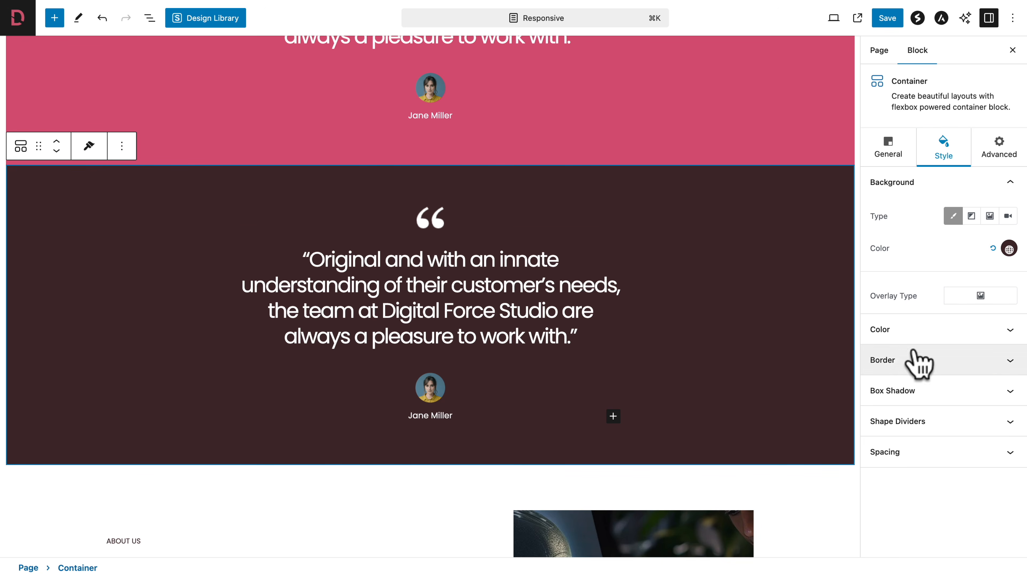
Set both the top margin and the top padding of the duplicated testimonial container to 100 px.
{"action": "left_click", "coordinate": [890, 455]}
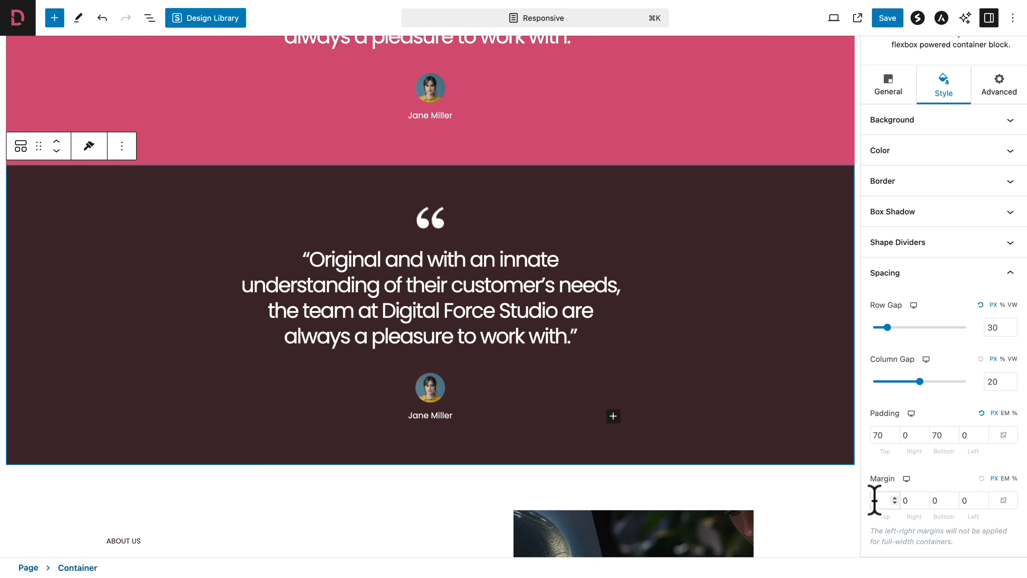
{"action": "type", "text": "100"}
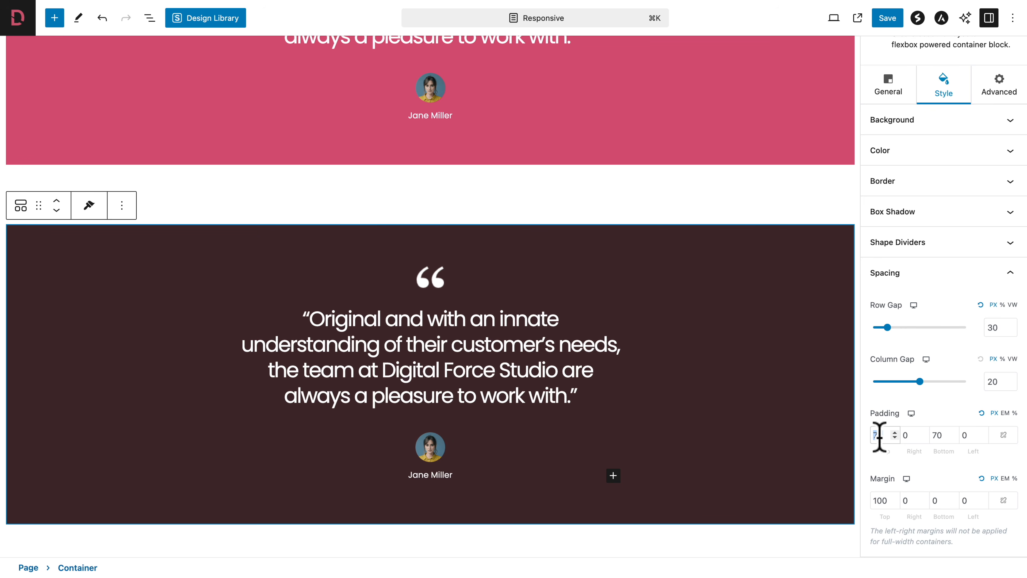
{"action": "type", "text": "100"}
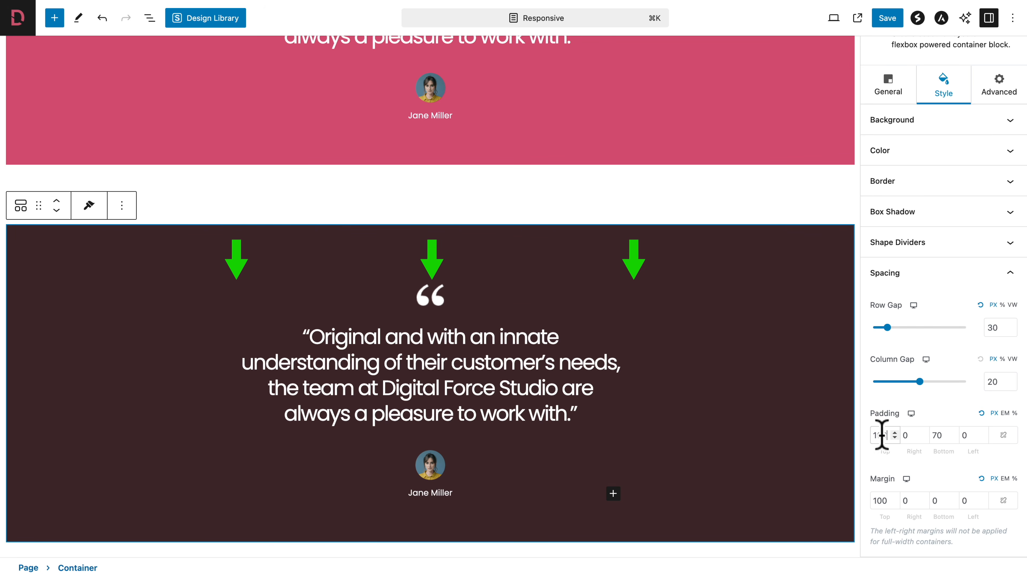
{"action": "type", "text": "0"}
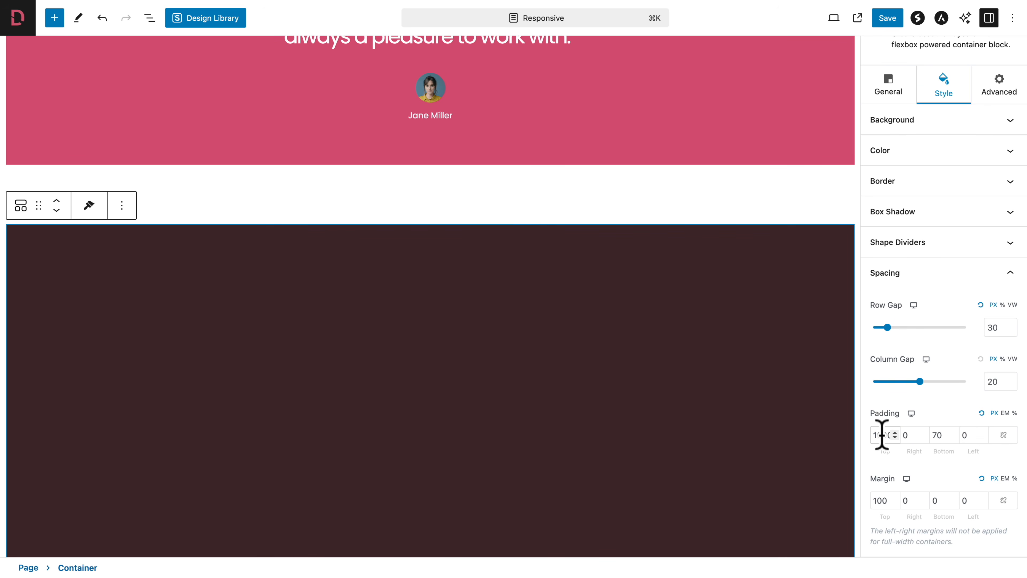
{"action": "key", "text": "BackSpace"}
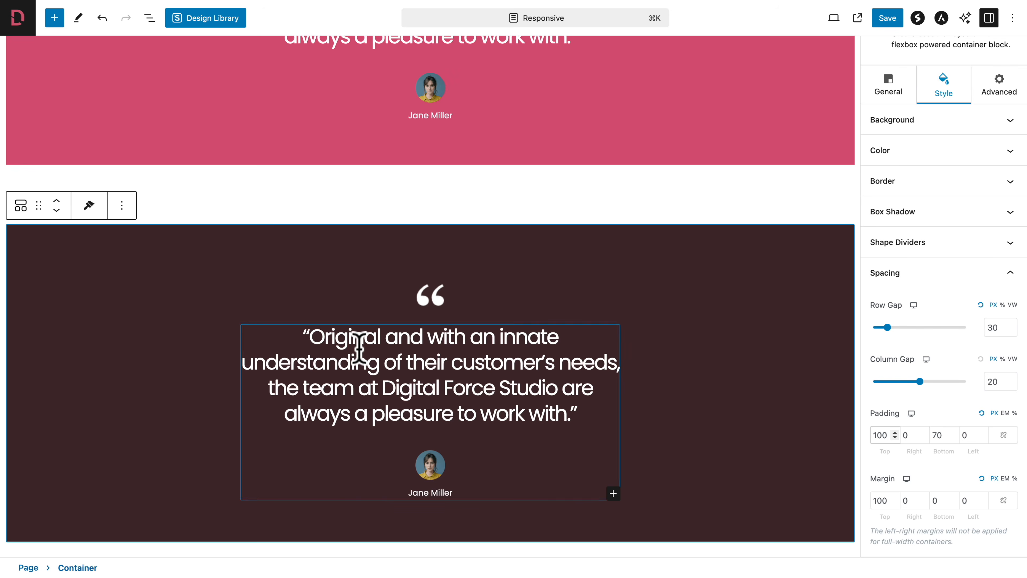
Set the duplicated testimonial info box's padding to 80 px on all sides and adjust its linked margin values.
{"action": "left_click", "coordinate": [359, 347]}
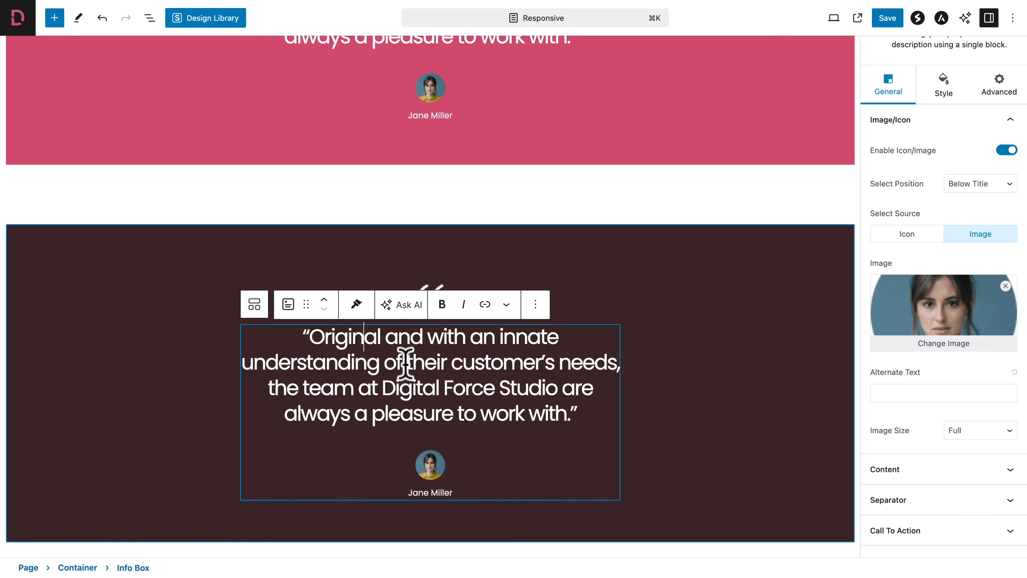
{"action": "left_click", "coordinate": [944, 85]}
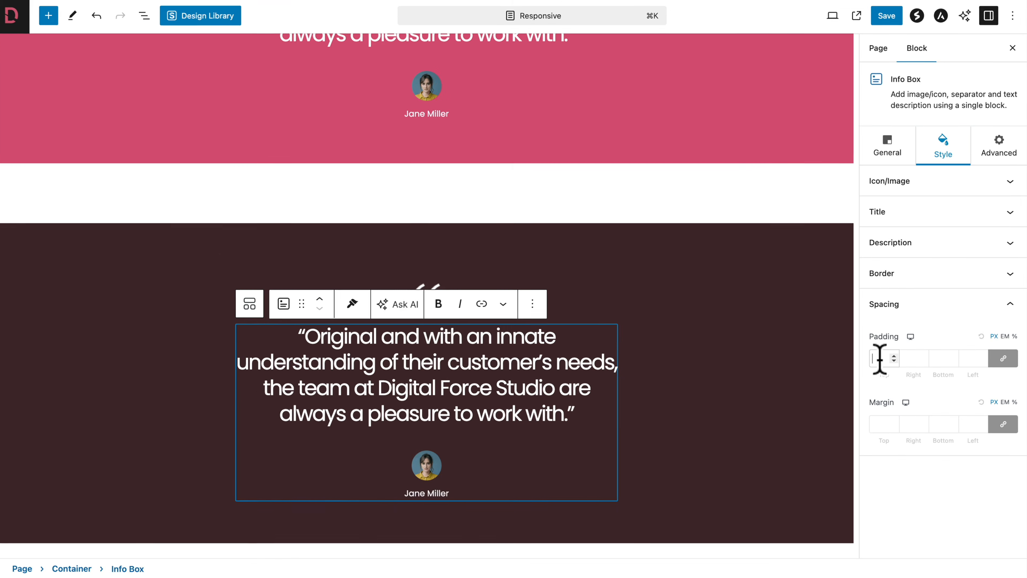
{"action": "type", "text": "80"}
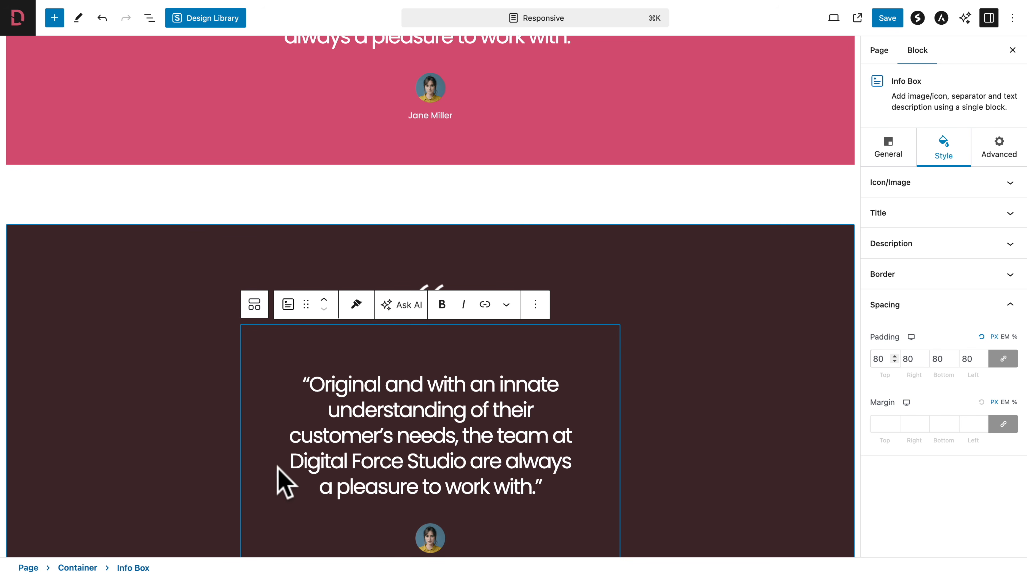
{"action": "left_click", "coordinate": [883, 424]}
{"action": "type", "text": "0"}
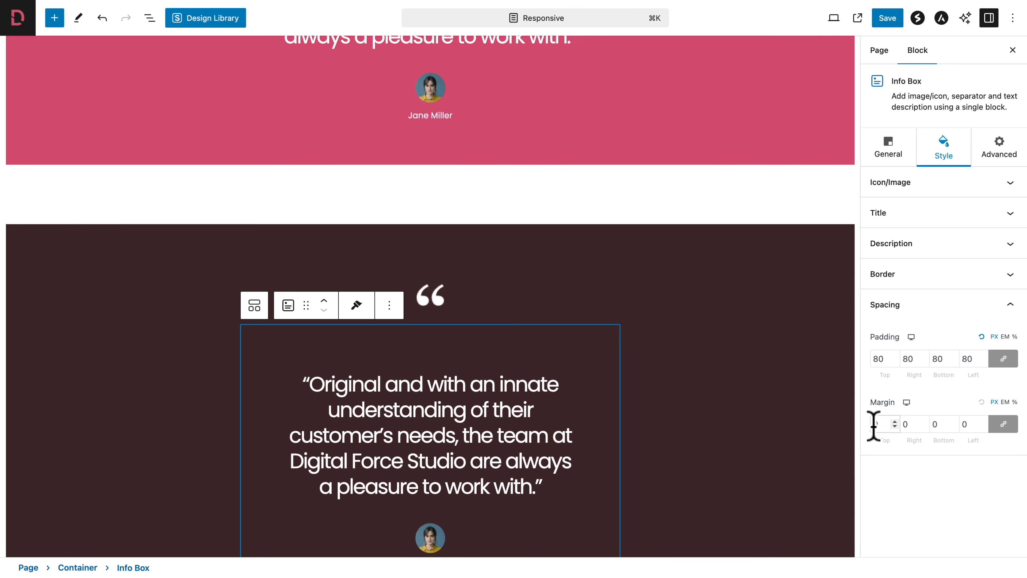
{"action": "type", "text": "8"}
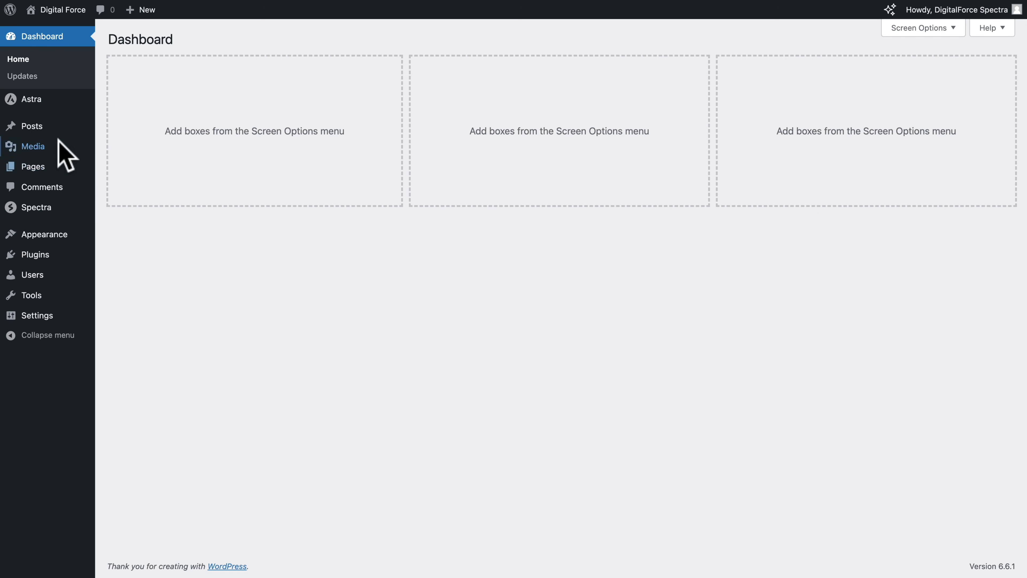
Open the Astra theme customizer from the WordPress dashboard and preview the site in the tablet layout.
{"action": "mouse_move", "coordinate": [33, 98]}
{"action": "left_click", "coordinate": [178, 166]}
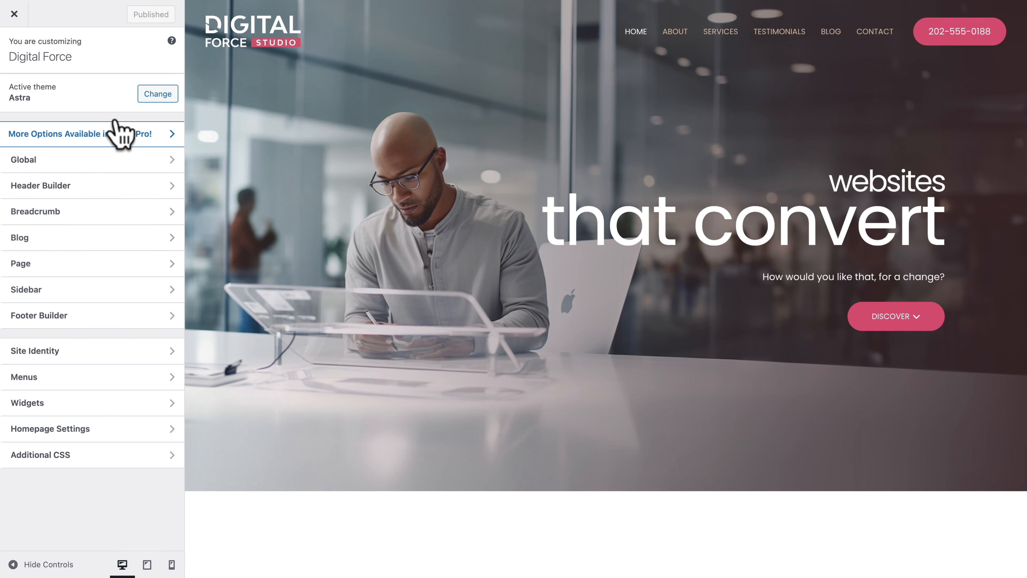
{"action": "left_click", "coordinate": [147, 565]}
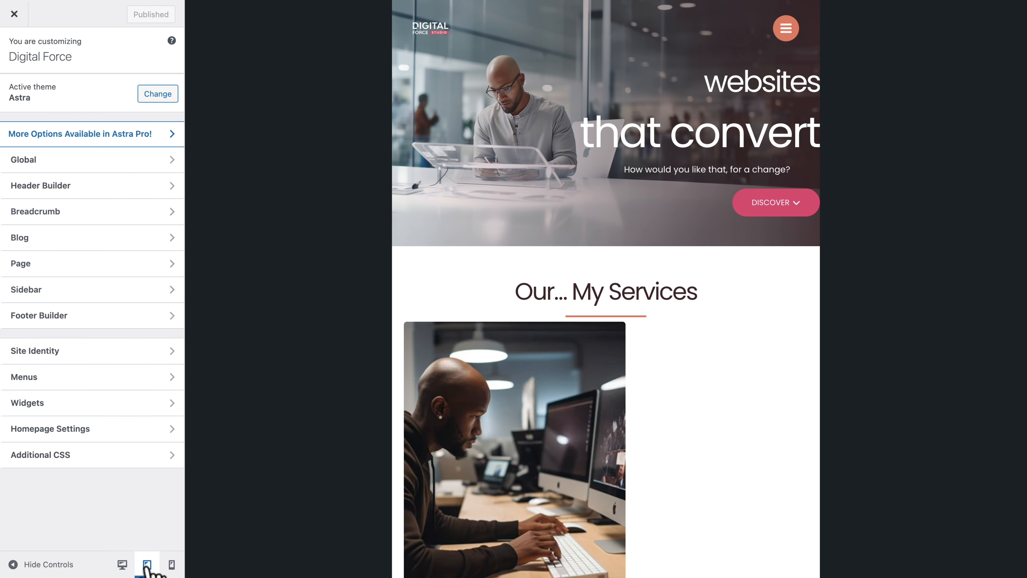
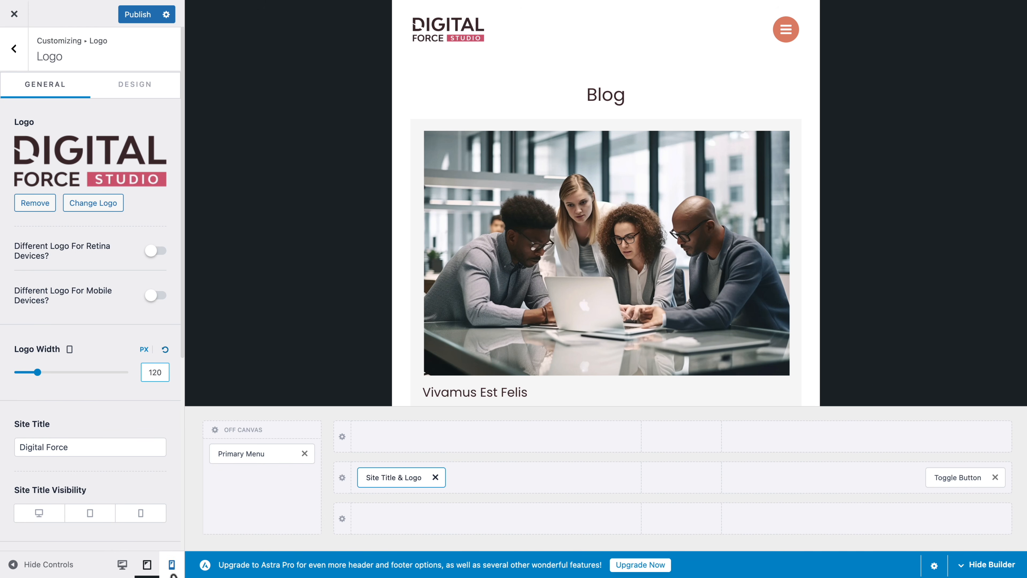
Set the site logo's width to 100 px for the mobile layout.
{"action": "left_click", "coordinate": [171, 564]}
{"action": "left_click", "coordinate": [152, 375]}
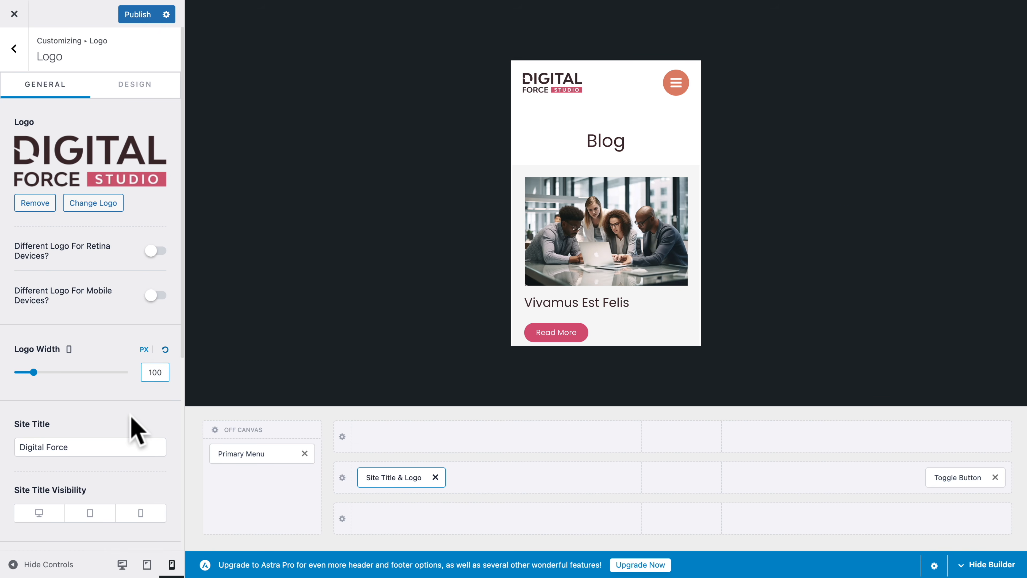
Change the header toggle button's icon to the thin-lined menu icon while previewing the tablet layout.
{"action": "left_click", "coordinate": [123, 564]}
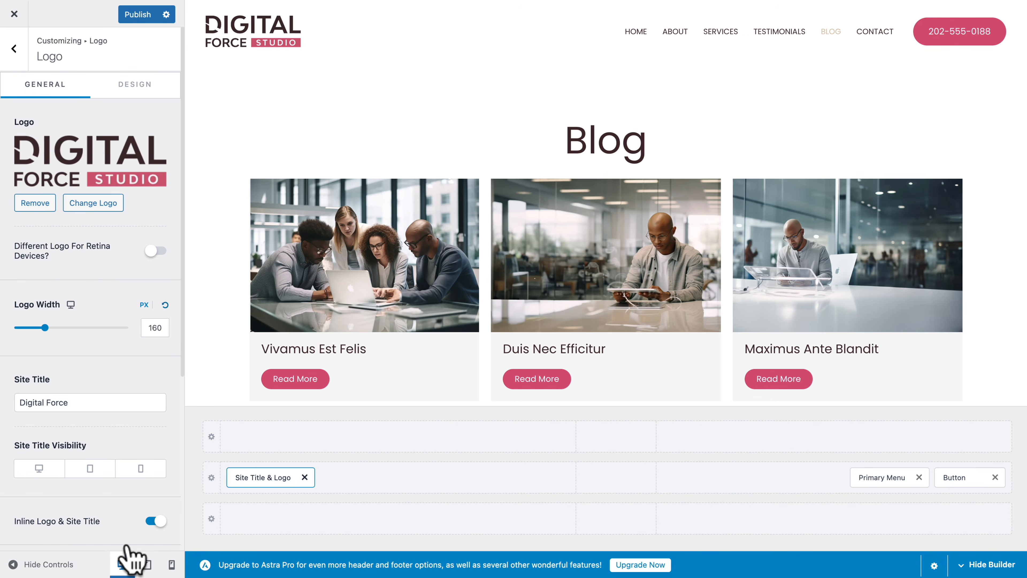
{"action": "left_click", "coordinate": [14, 48]}
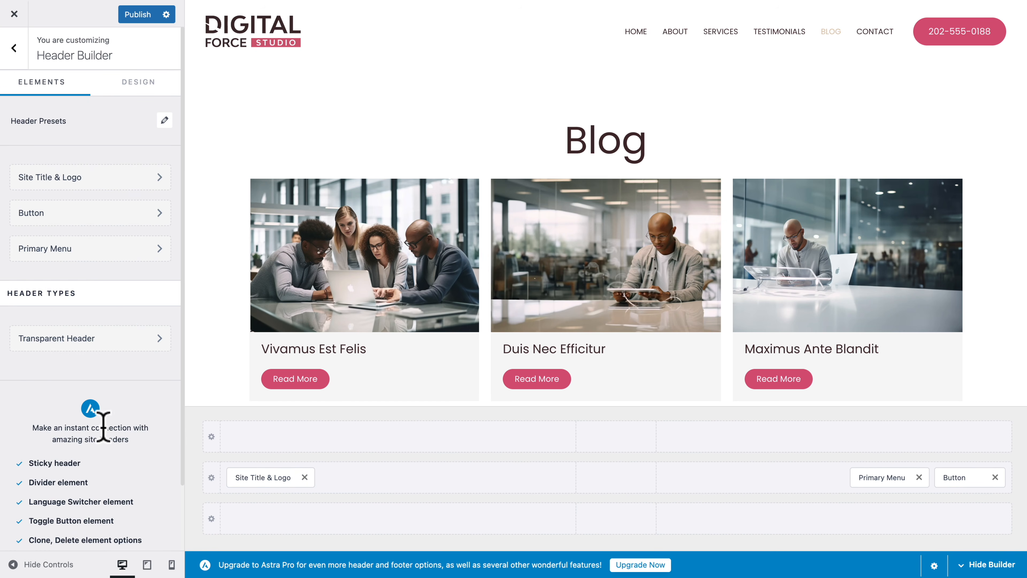
{"action": "left_click", "coordinate": [147, 564]}
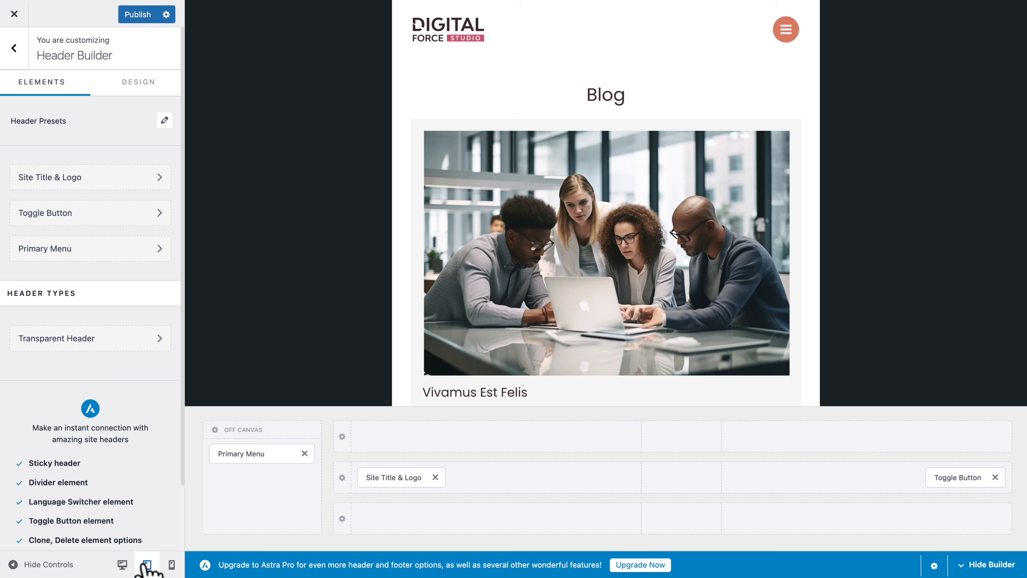
{"action": "left_click", "coordinate": [54, 213]}
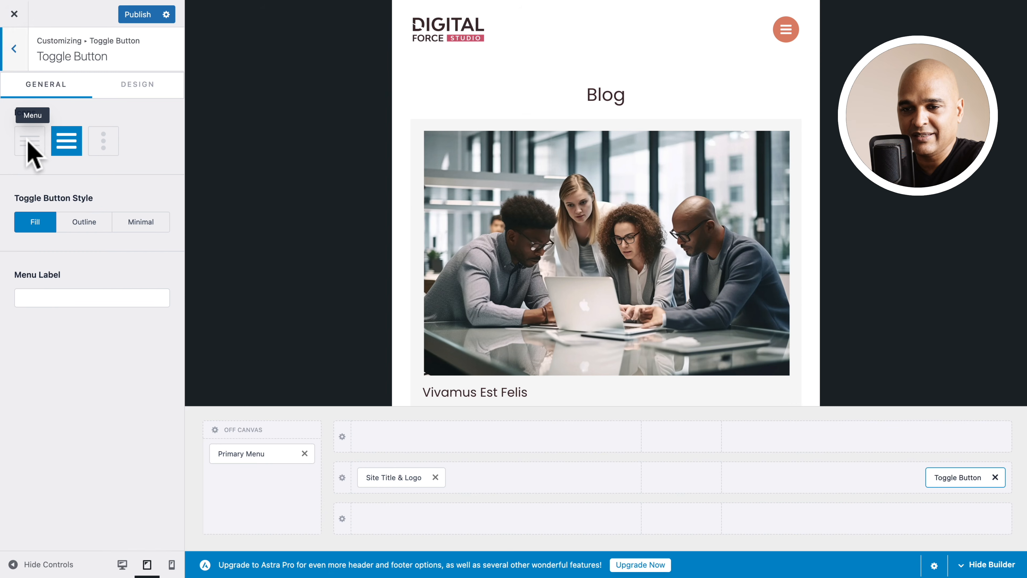
{"action": "left_click", "coordinate": [29, 142]}
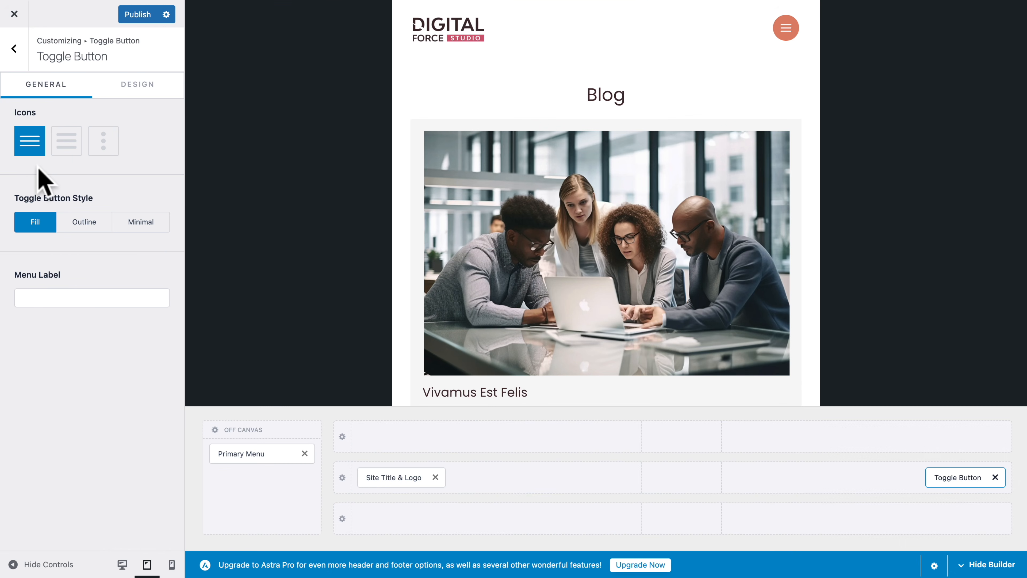
Set the toggle button's icon color to #FFFFFF and its background color to #D34F73, and check it in the mobile layout.
{"action": "left_click", "coordinate": [133, 92]}
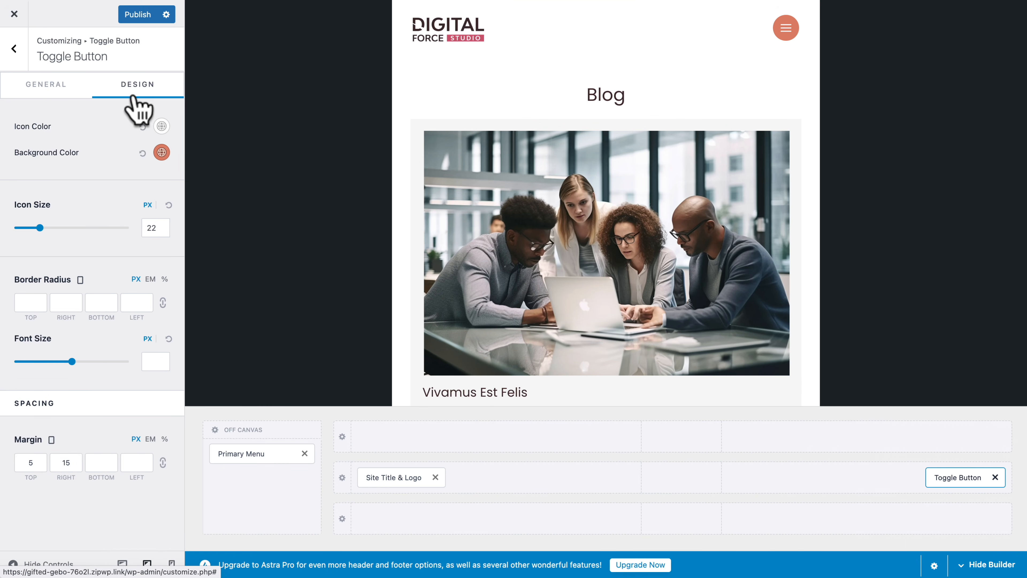
{"action": "left_click", "coordinate": [161, 126]}
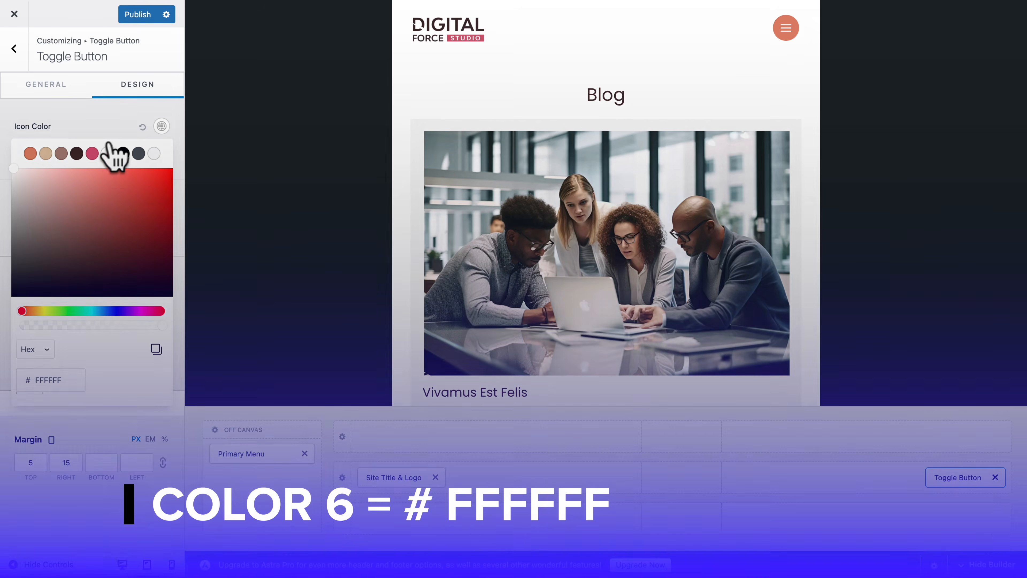
{"action": "left_click", "coordinate": [111, 125]}
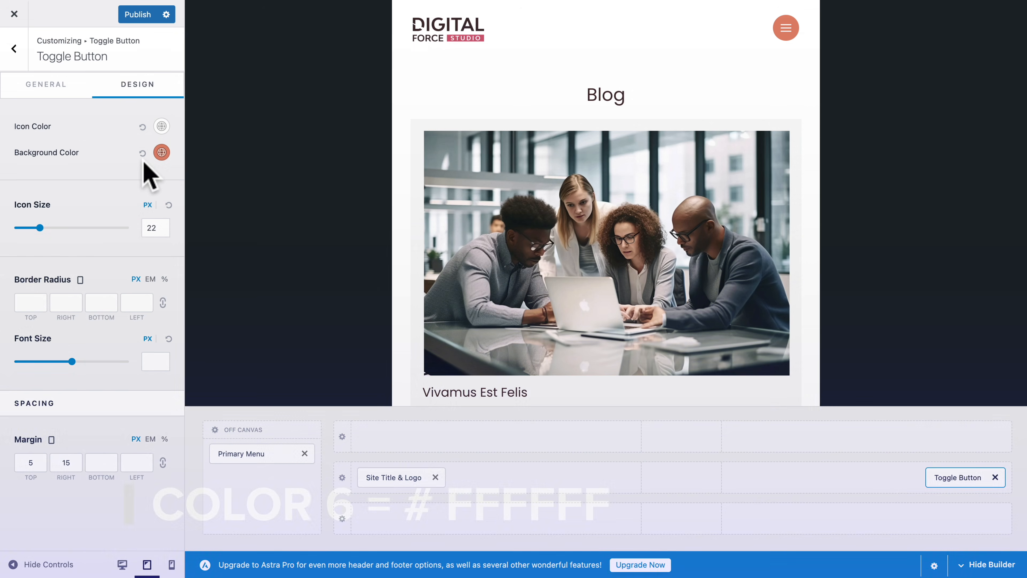
{"action": "left_click", "coordinate": [161, 152]}
{"action": "left_click", "coordinate": [92, 179]}
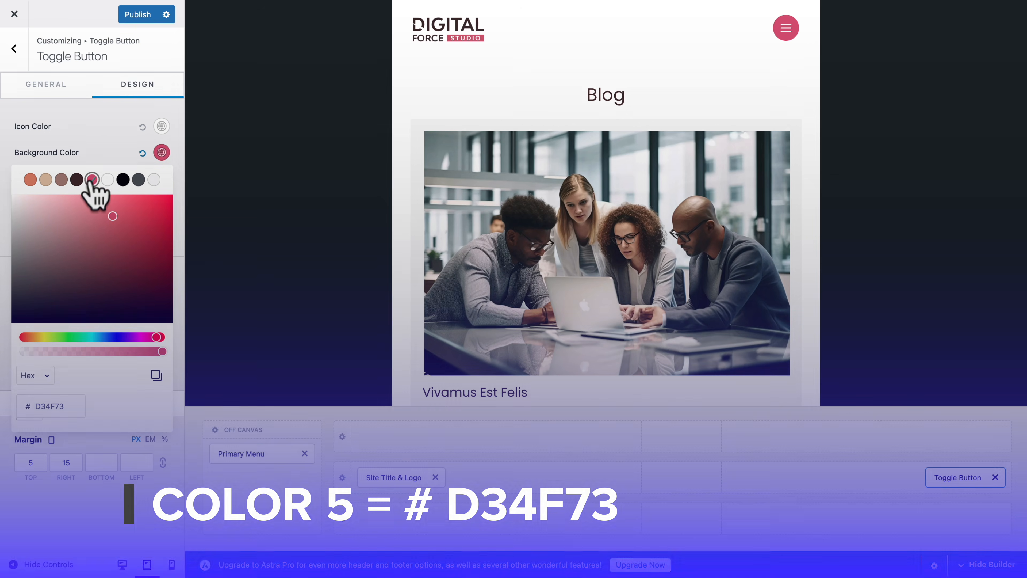
{"action": "left_click", "coordinate": [92, 150]}
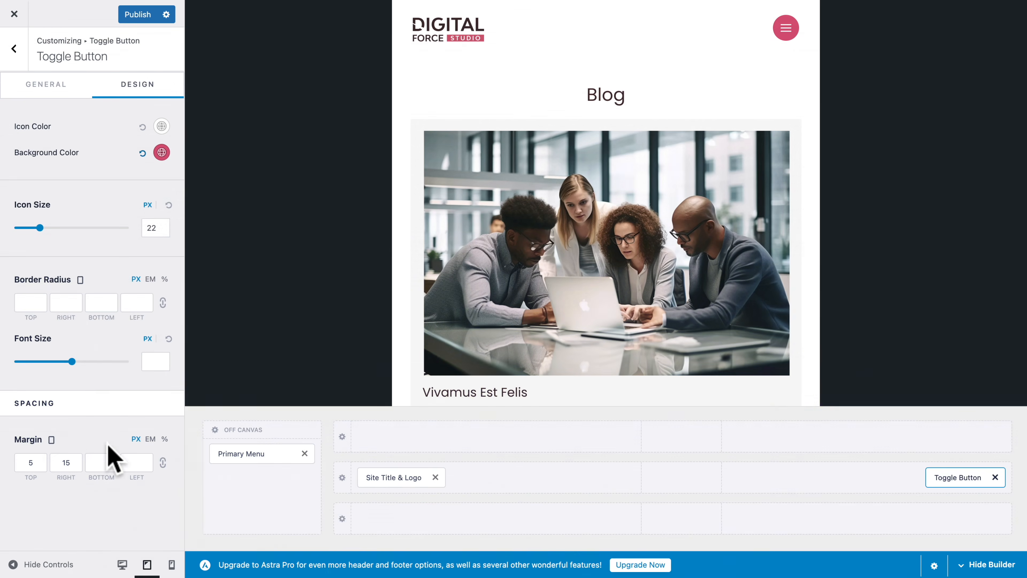
{"action": "left_click", "coordinate": [171, 565]}
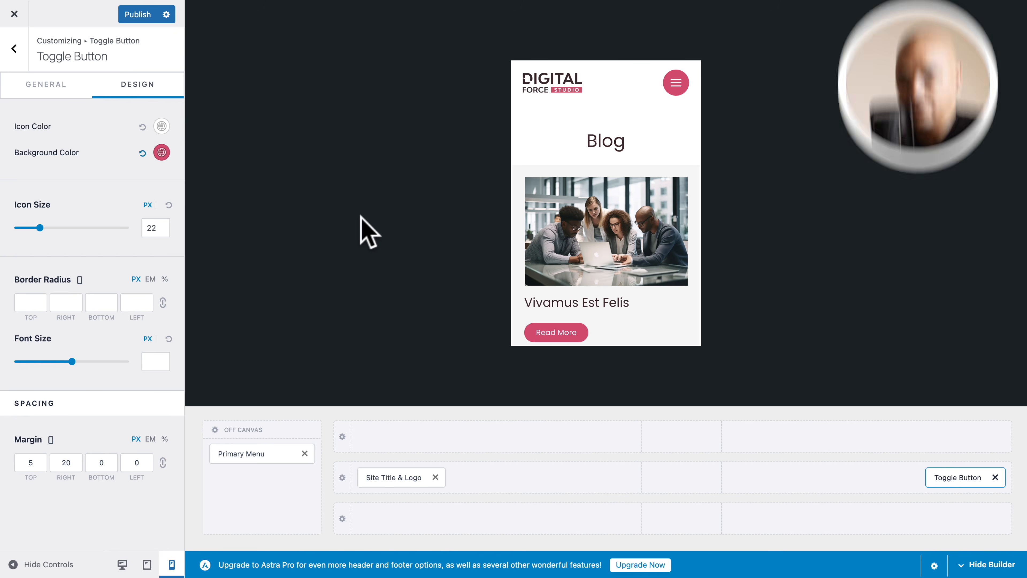
{"action": "left_click", "coordinate": [147, 564]}
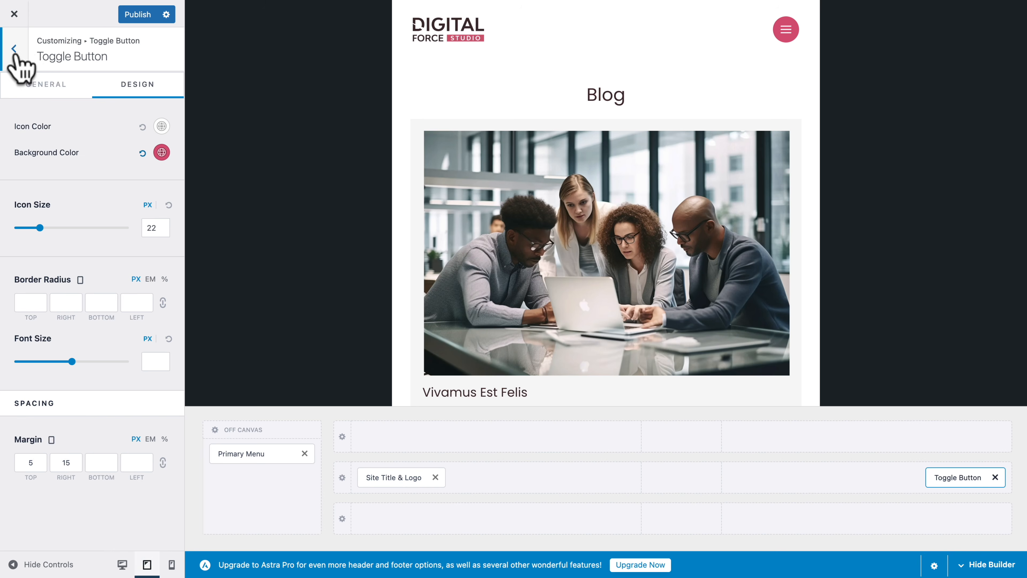
Set the transparent header's toggle icon color to the white palette color.
{"action": "left_click", "coordinate": [15, 49]}
{"action": "left_click", "coordinate": [55, 339]}
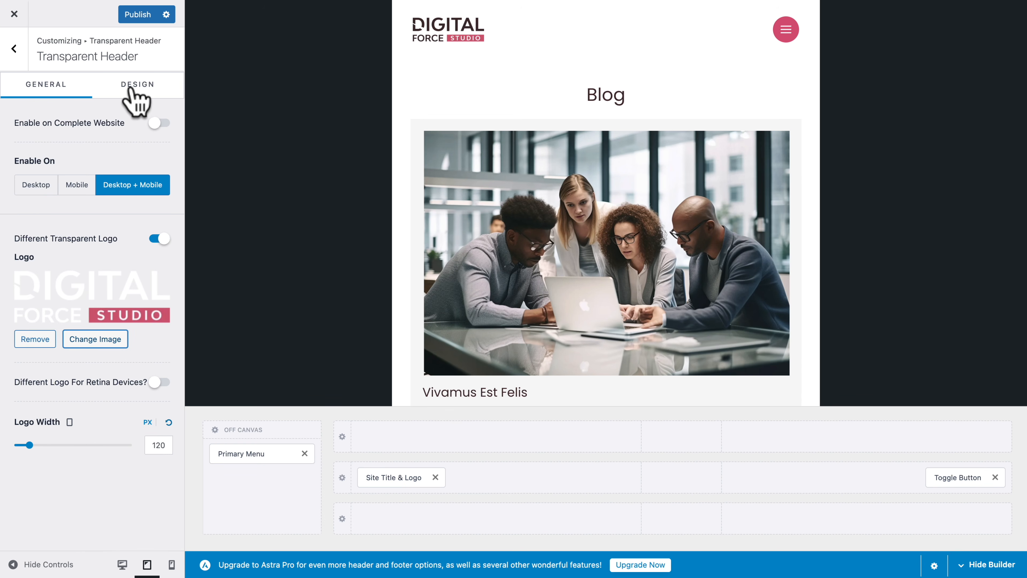
{"action": "left_click", "coordinate": [134, 86]}
{"action": "scroll", "coordinate": [111, 283], "scroll_direction": "down", "scroll_amount": 6}
{"action": "scroll", "coordinate": [113, 314], "scroll_direction": "down", "scroll_amount": 8}
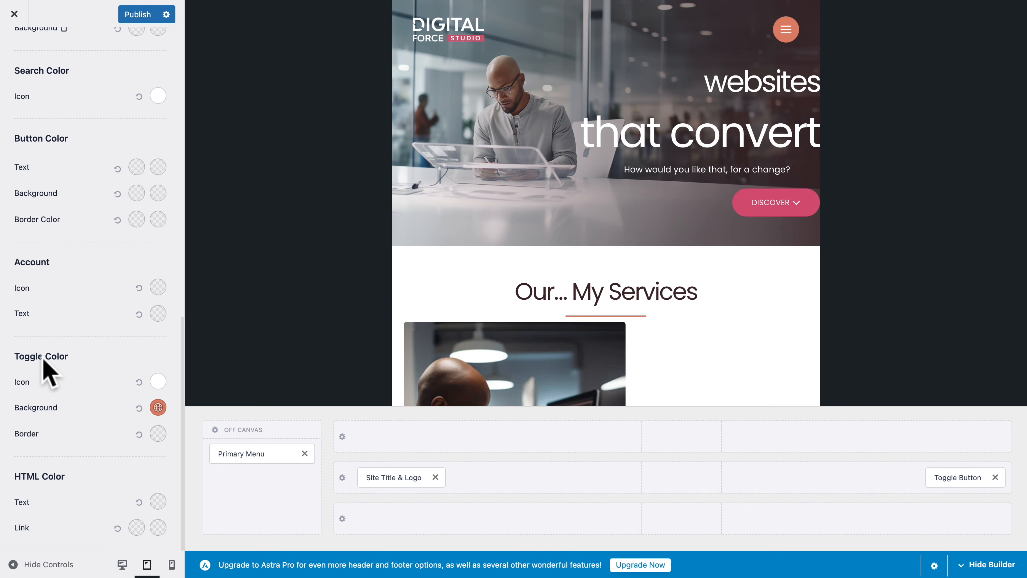
{"action": "left_click", "coordinate": [158, 382]}
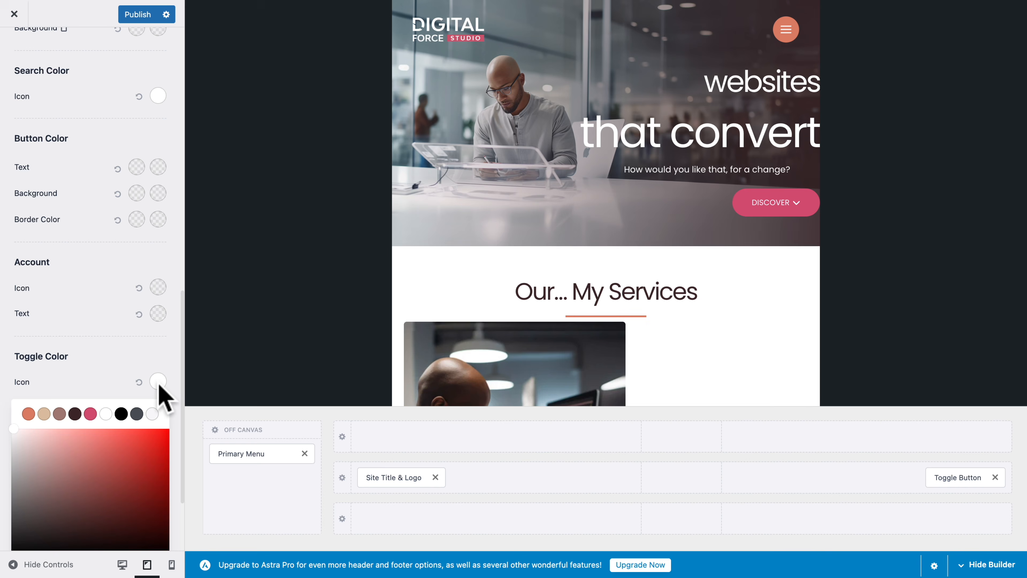
{"action": "left_click", "coordinate": [105, 414]}
{"action": "left_click", "coordinate": [109, 384]}
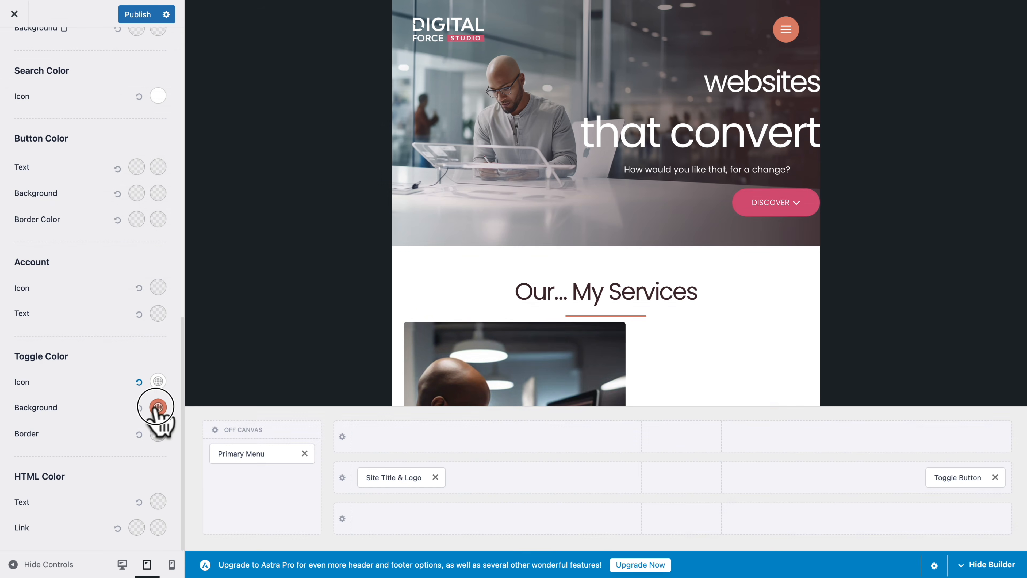
Set the transparent header's toggle background color to the pink palette color.
{"action": "left_click", "coordinate": [158, 407]}
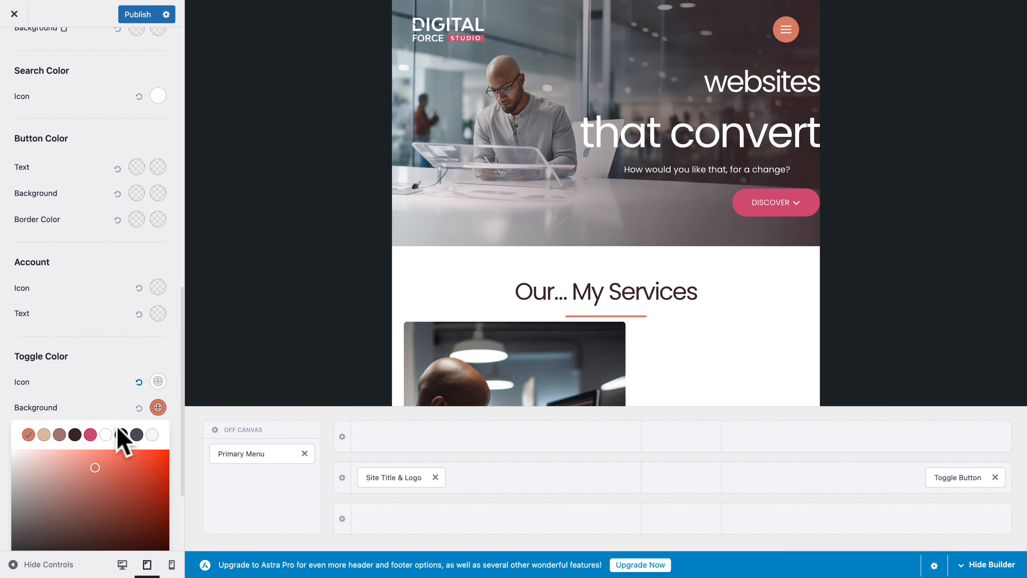
{"action": "left_click", "coordinate": [97, 431]}
{"action": "left_click", "coordinate": [101, 420]}
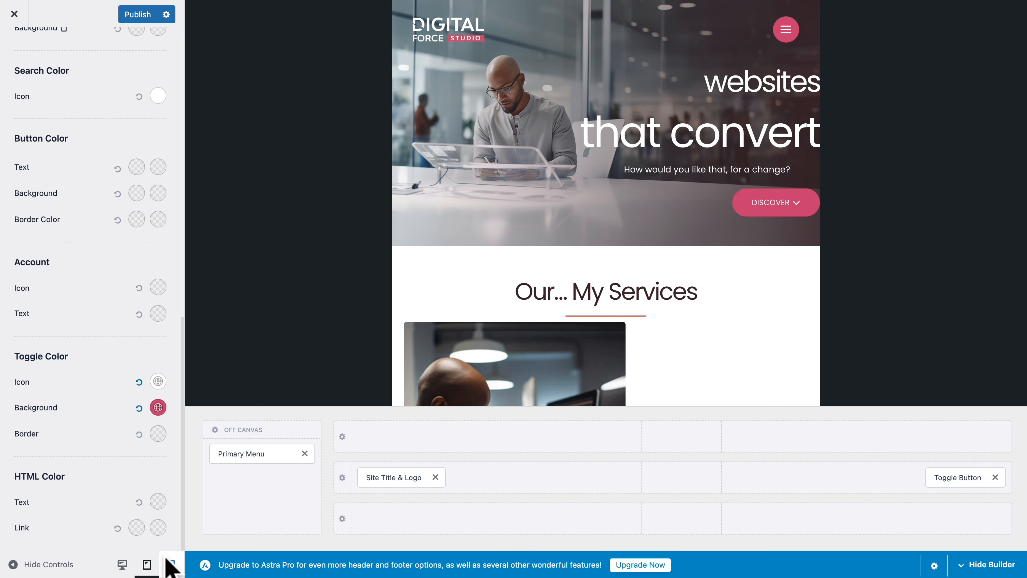
Examine the home page's header, content and footer in the mobile, desktop and tablet previews.
{"action": "left_click", "coordinate": [172, 564]}
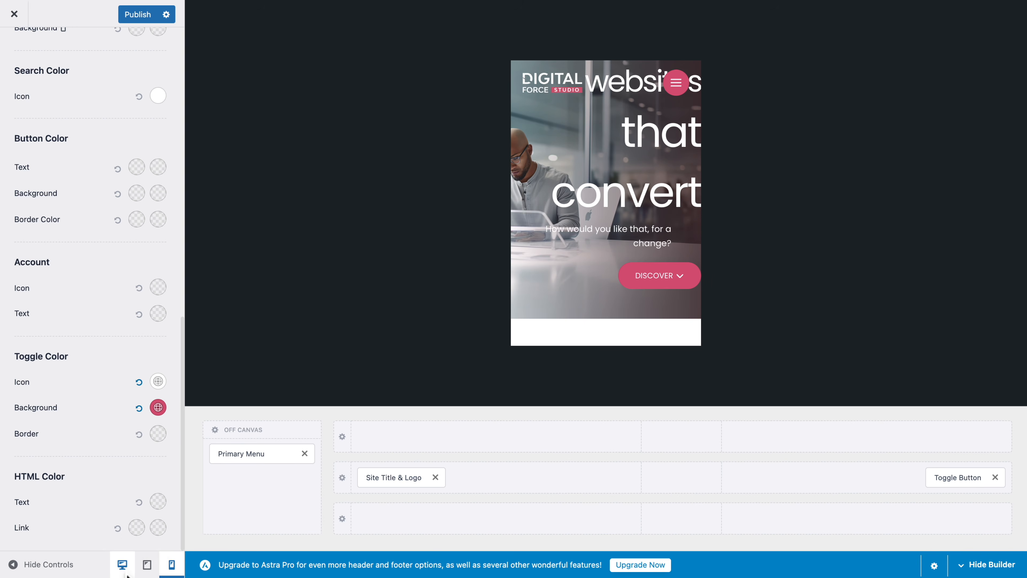
{"action": "left_click", "coordinate": [122, 565]}
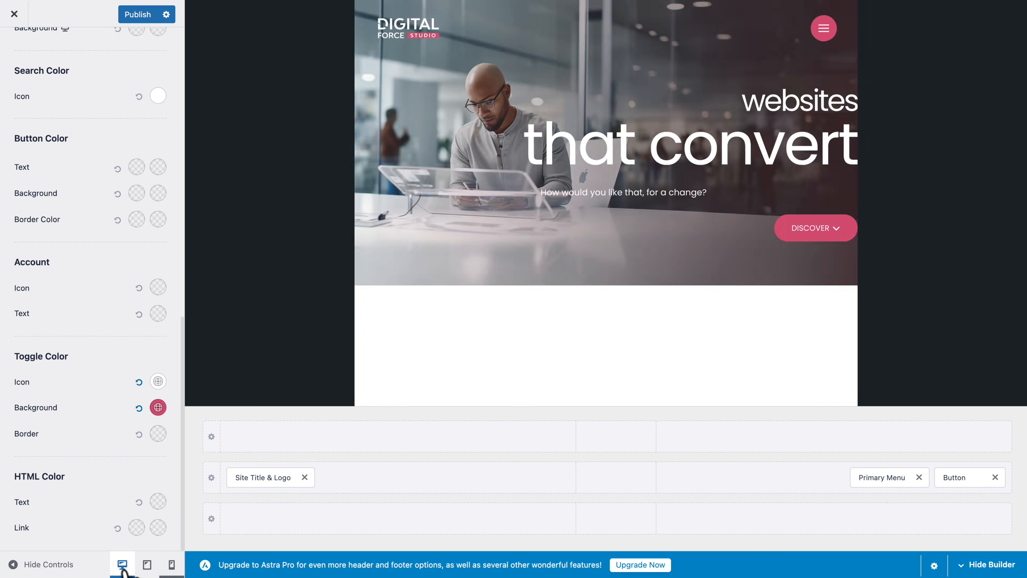
{"action": "scroll", "coordinate": [355, 358], "scroll_direction": "down", "scroll_amount": 10}
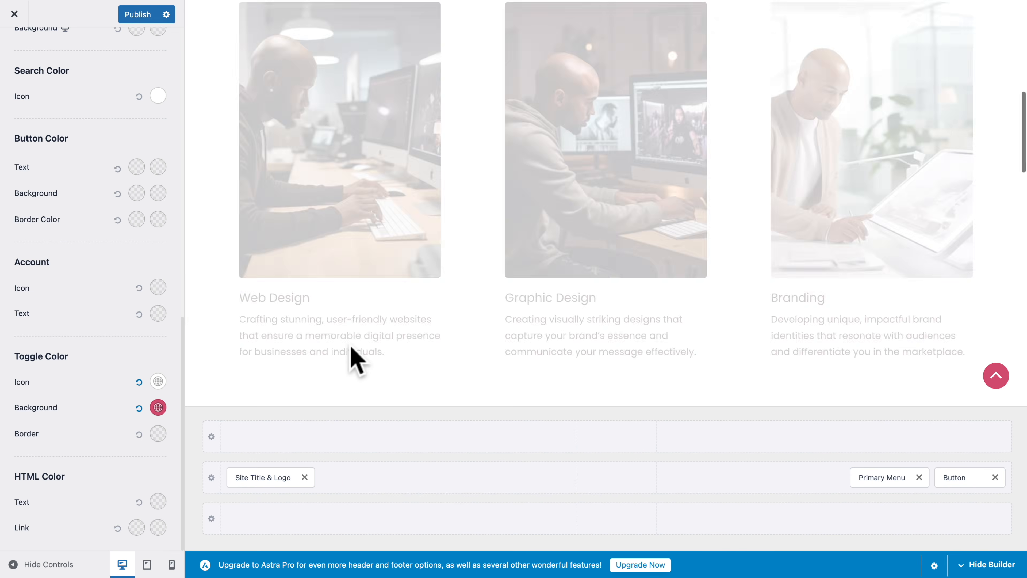
{"action": "scroll", "coordinate": [355, 358], "scroll_direction": "down", "scroll_amount": 5}
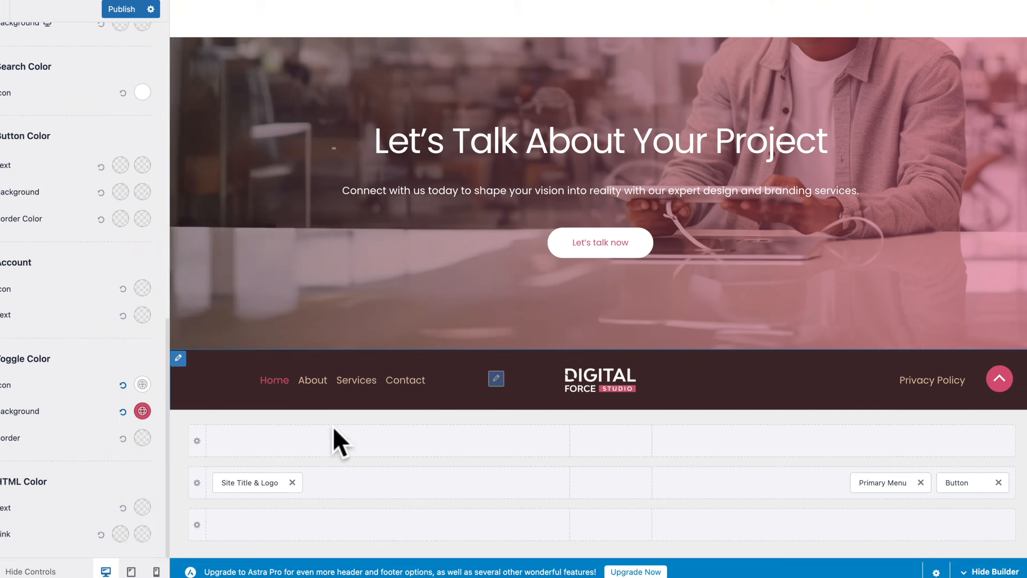
{"action": "left_click", "coordinate": [147, 564]}
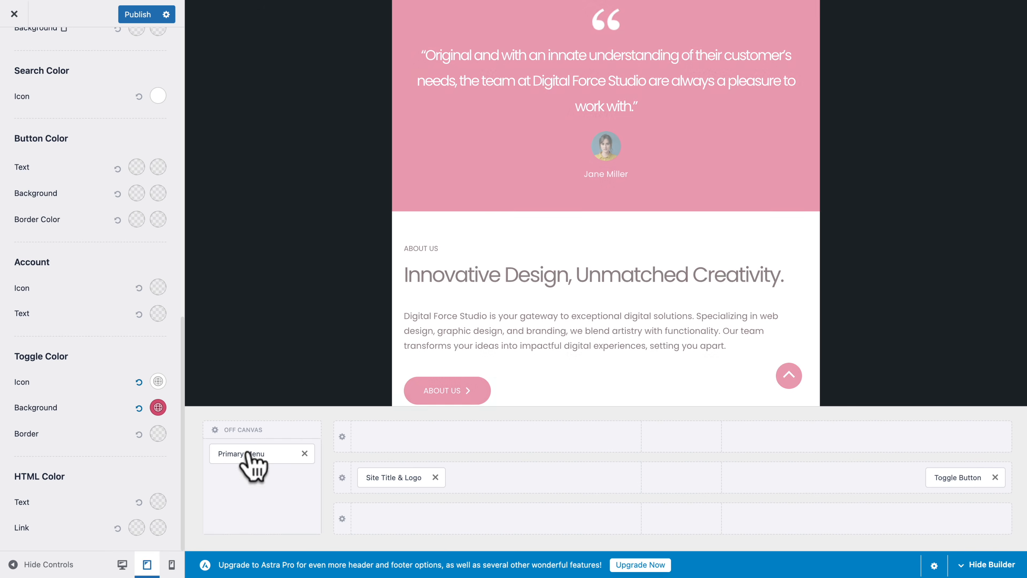
{"action": "scroll", "coordinate": [524, 258], "scroll_direction": "down", "scroll_amount": 10}
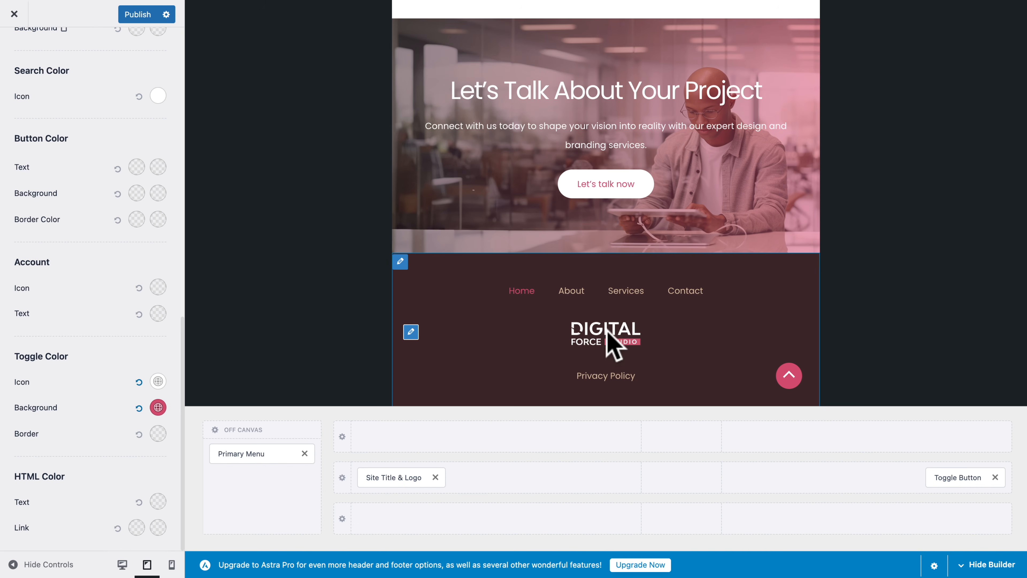
{"action": "left_click", "coordinate": [171, 564]}
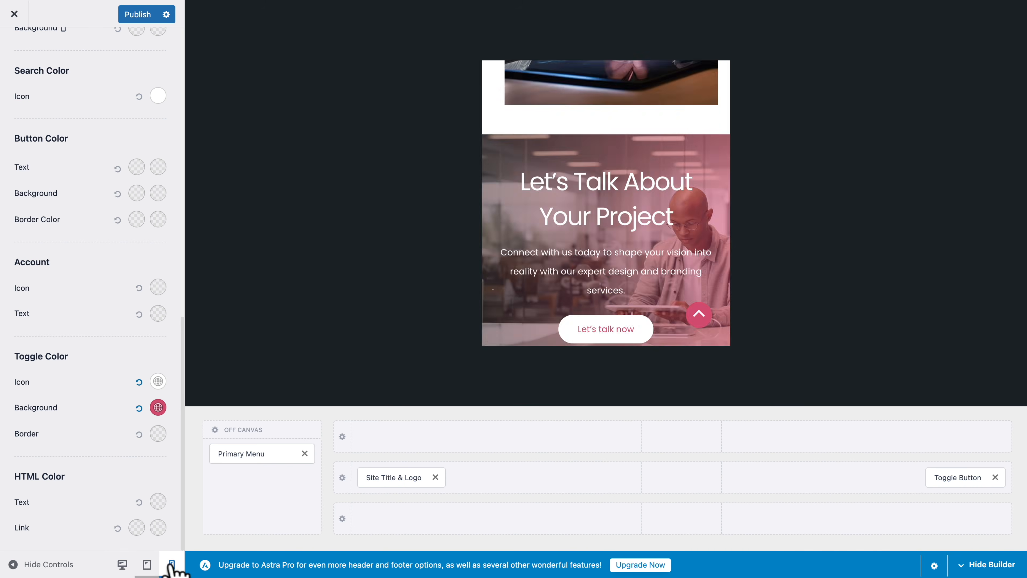
{"action": "scroll", "coordinate": [568, 279], "scroll_direction": "down", "scroll_amount": 5}
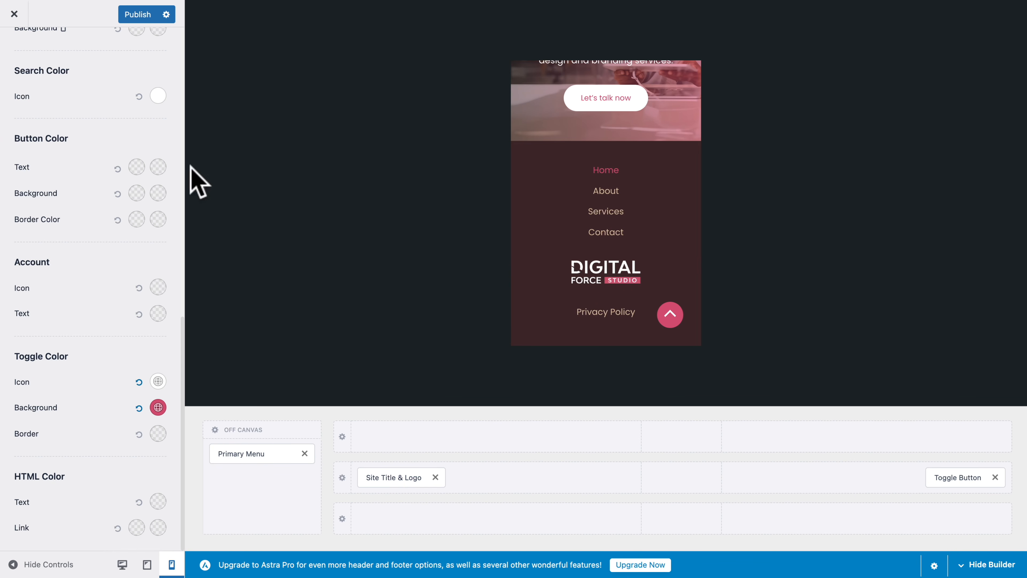
Publish the header customizations and return to the WordPress dashboard.
{"action": "left_click", "coordinate": [135, 16]}
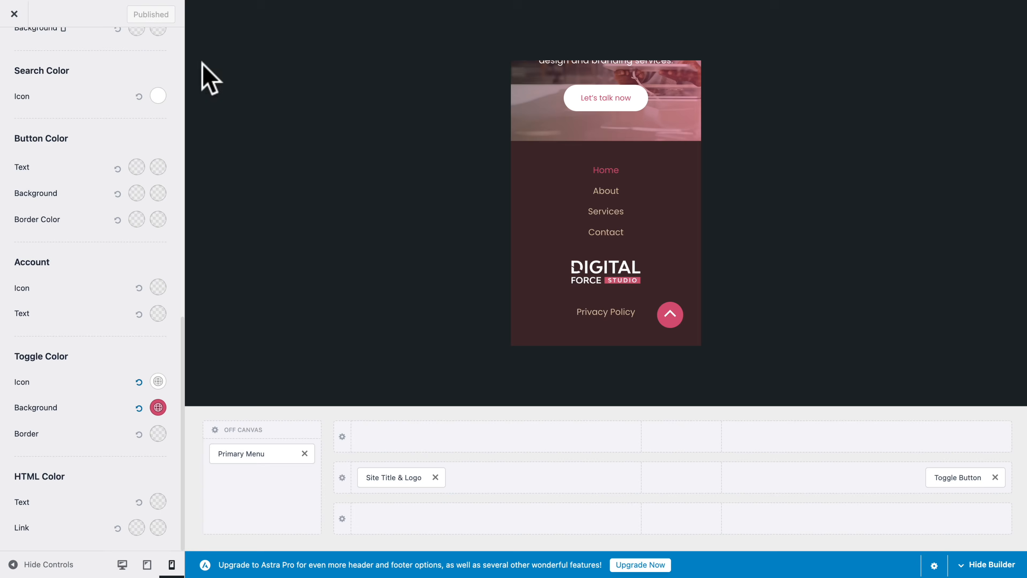
{"action": "left_click", "coordinate": [15, 12]}
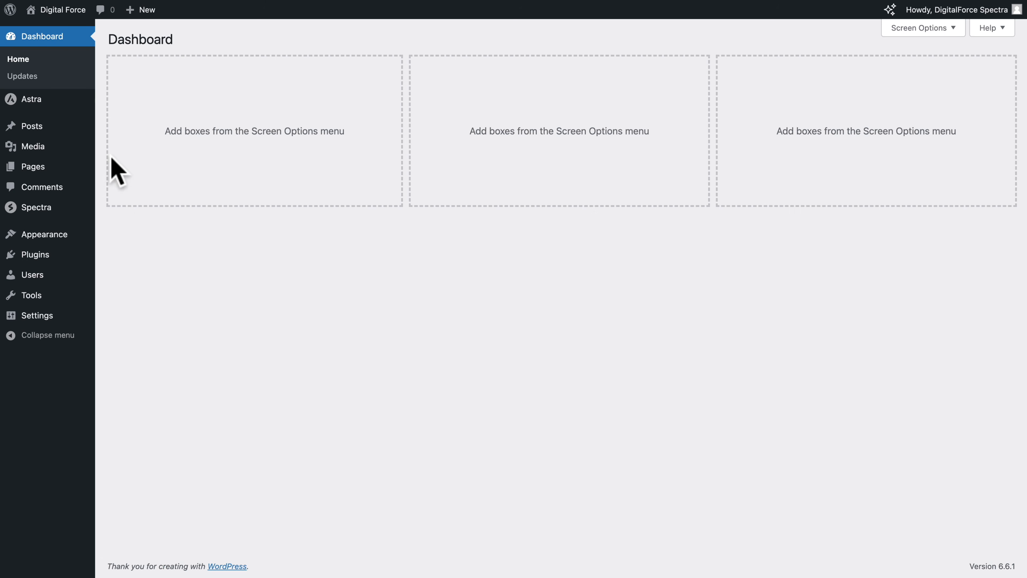
Open the Home page for editing in a new browser tab from the list of all pages.
{"action": "mouse_move", "coordinate": [25, 167]}
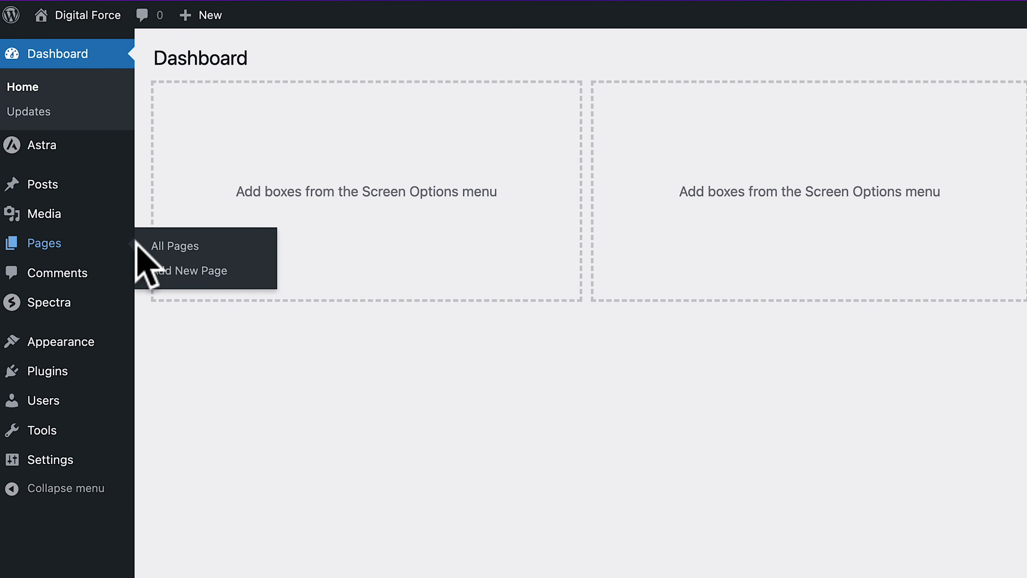
{"action": "left_click", "coordinate": [165, 245]}
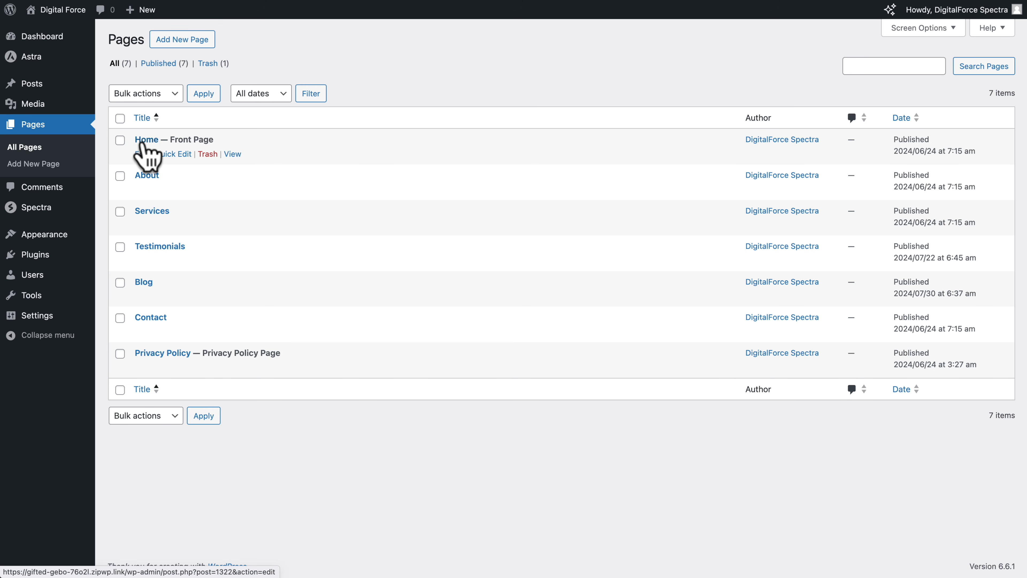
{"action": "right_click", "coordinate": [142, 154]}
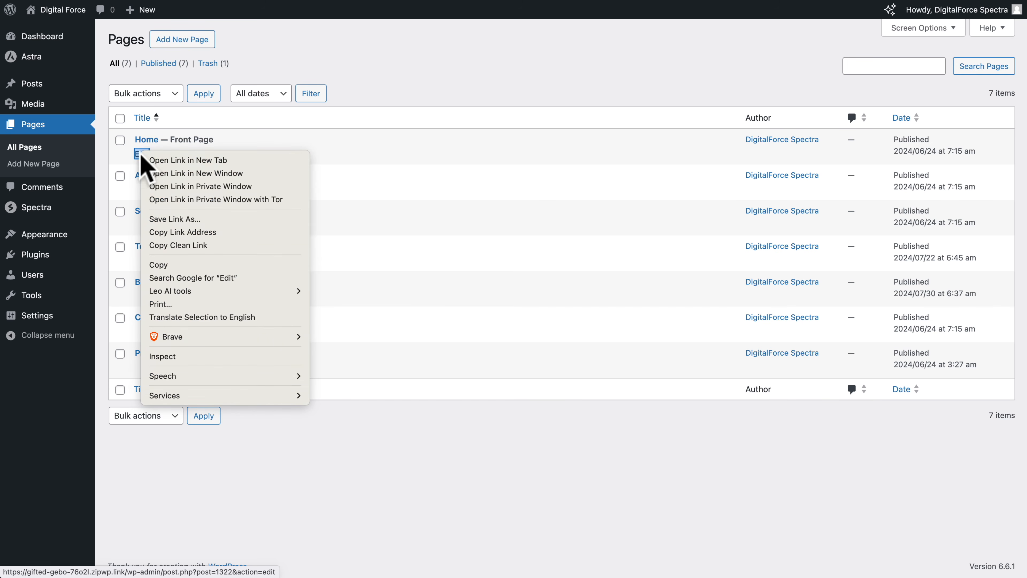
{"action": "left_click", "coordinate": [163, 161]}
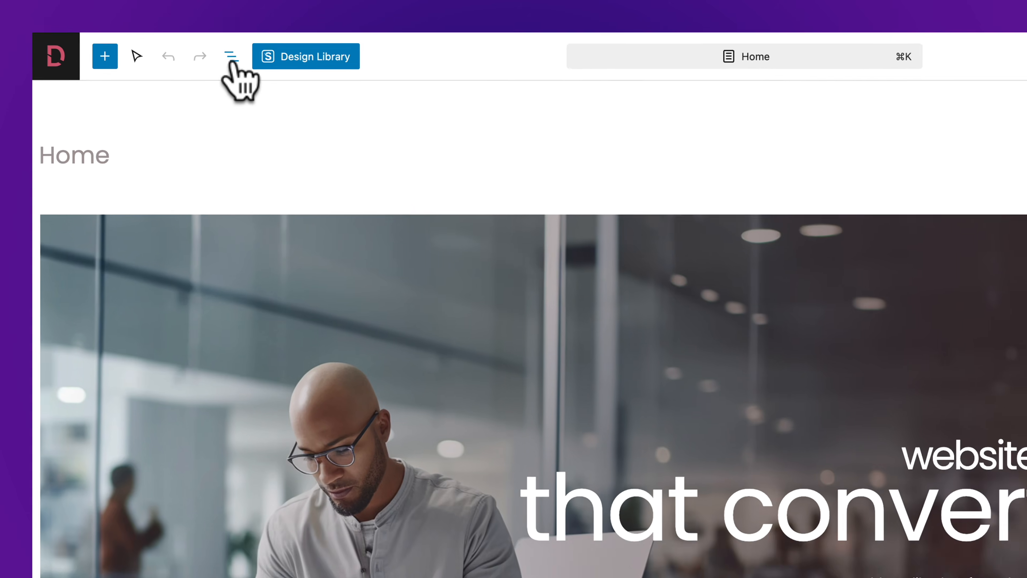
Set the hero container's tablet padding to 70 px top, 40 px right, 10 px bottom and 40 px left.
{"action": "left_click", "coordinate": [149, 18]}
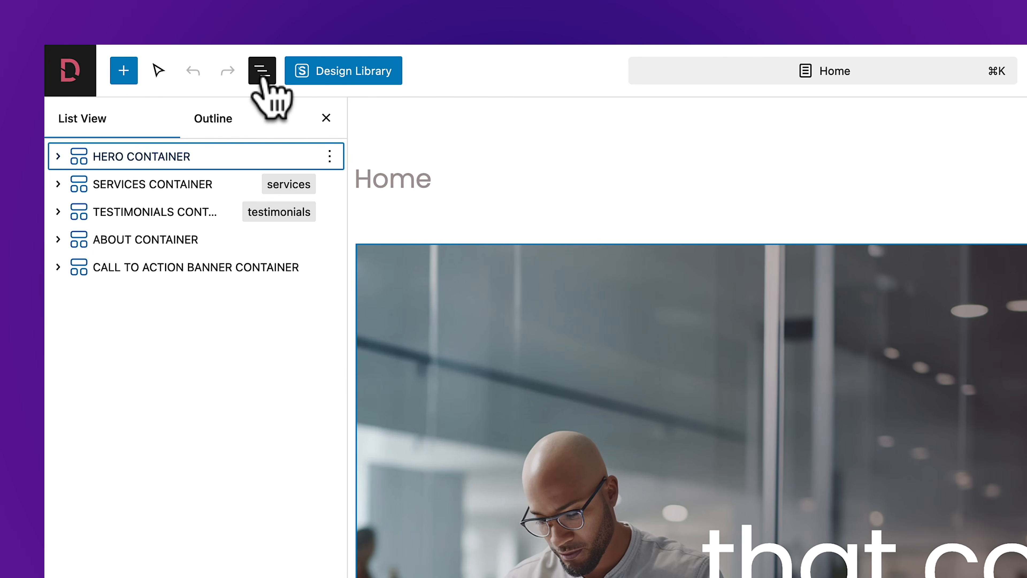
{"action": "left_click", "coordinate": [141, 156]}
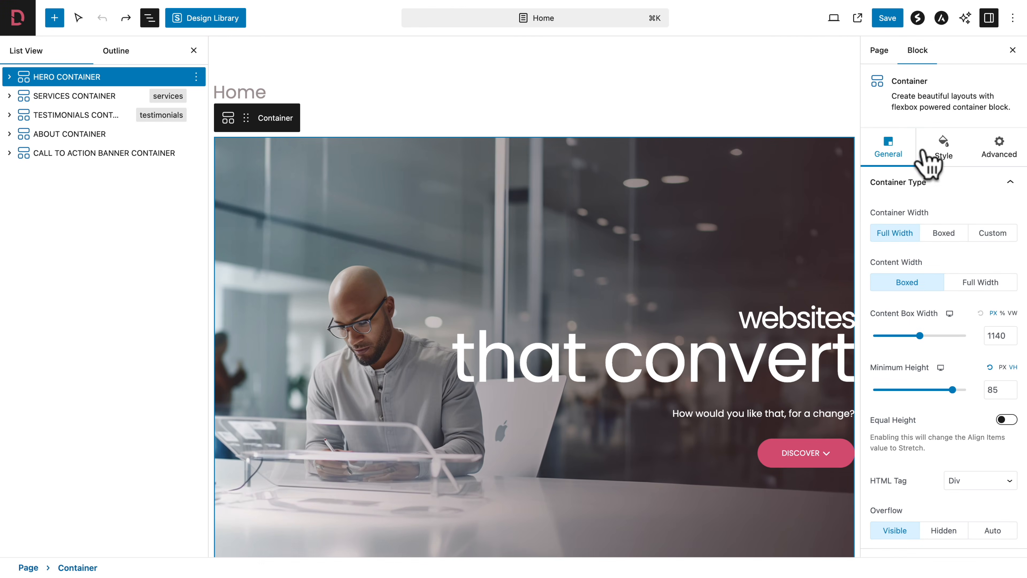
{"action": "left_click", "coordinate": [938, 152]}
{"action": "scroll", "coordinate": [918, 376], "scroll_direction": "down", "scroll_amount": 10}
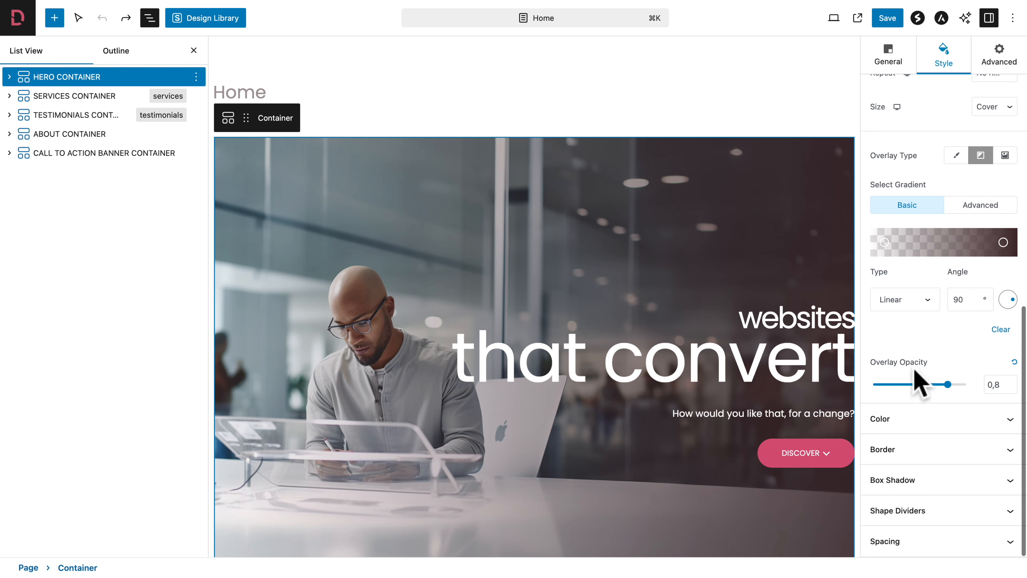
{"action": "left_click", "coordinate": [894, 547]}
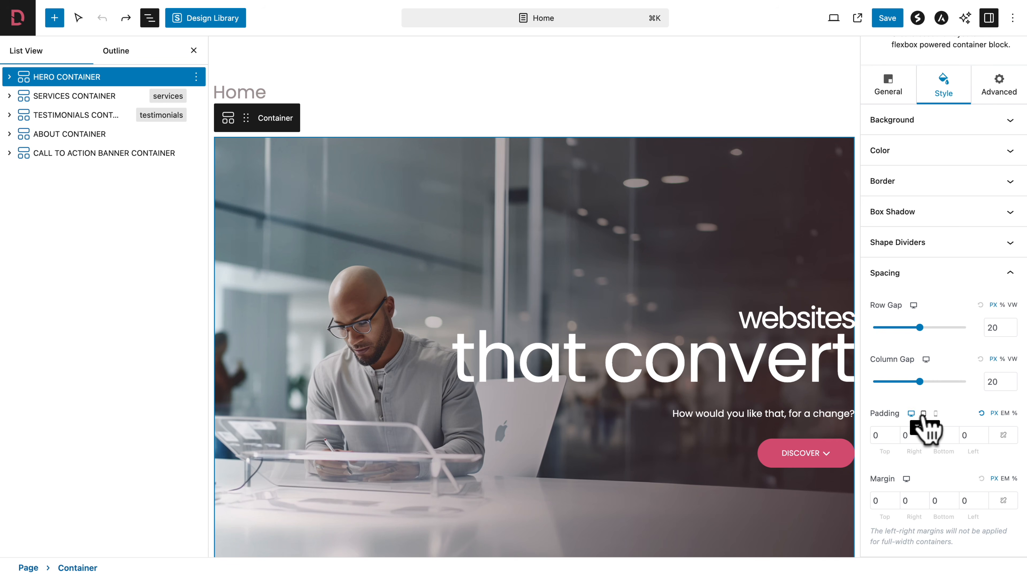
{"action": "left_click", "coordinate": [923, 413]}
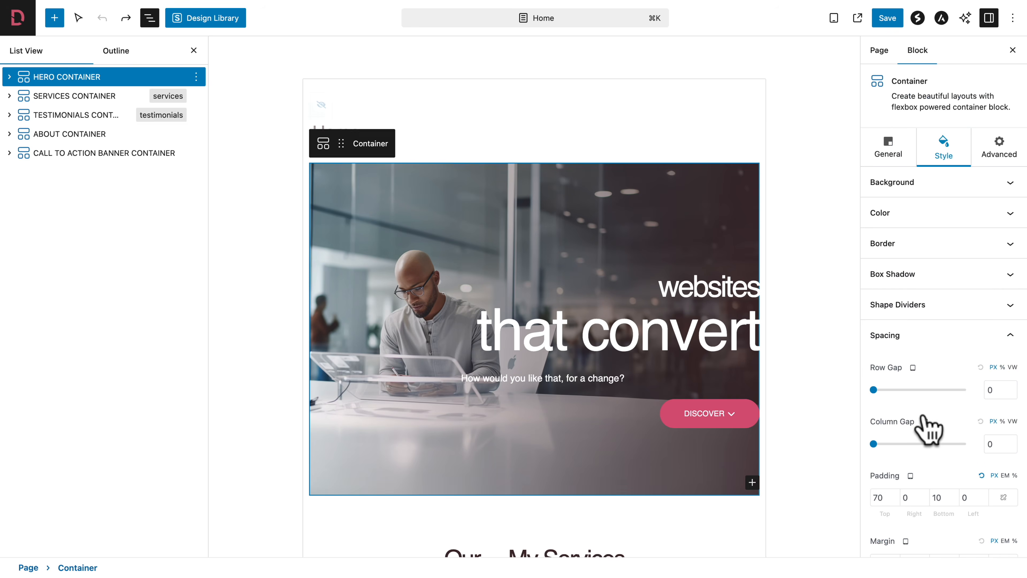
{"action": "left_click", "coordinate": [902, 496]}
{"action": "type", "text": "4"}
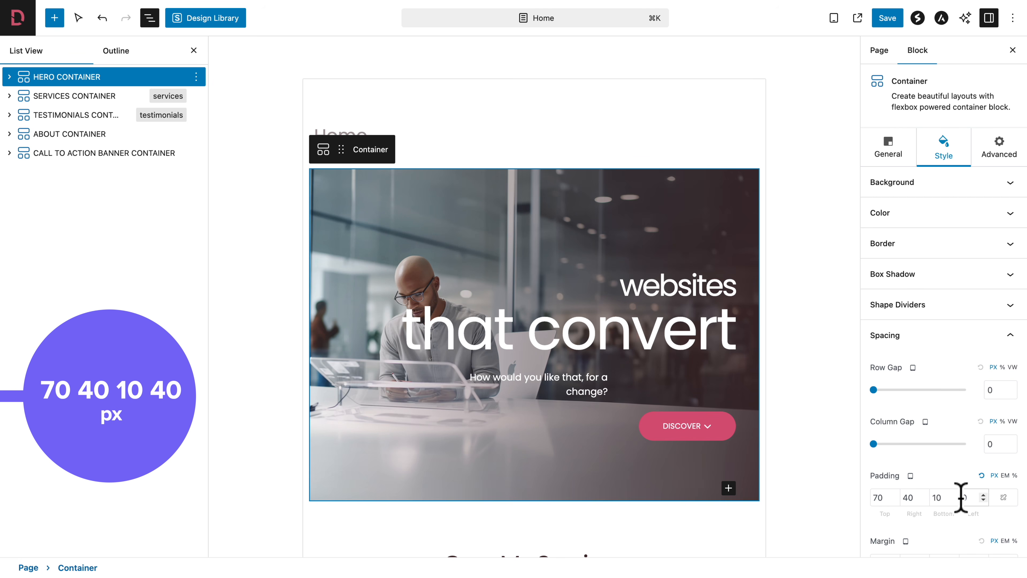
{"action": "type", "text": "4"}
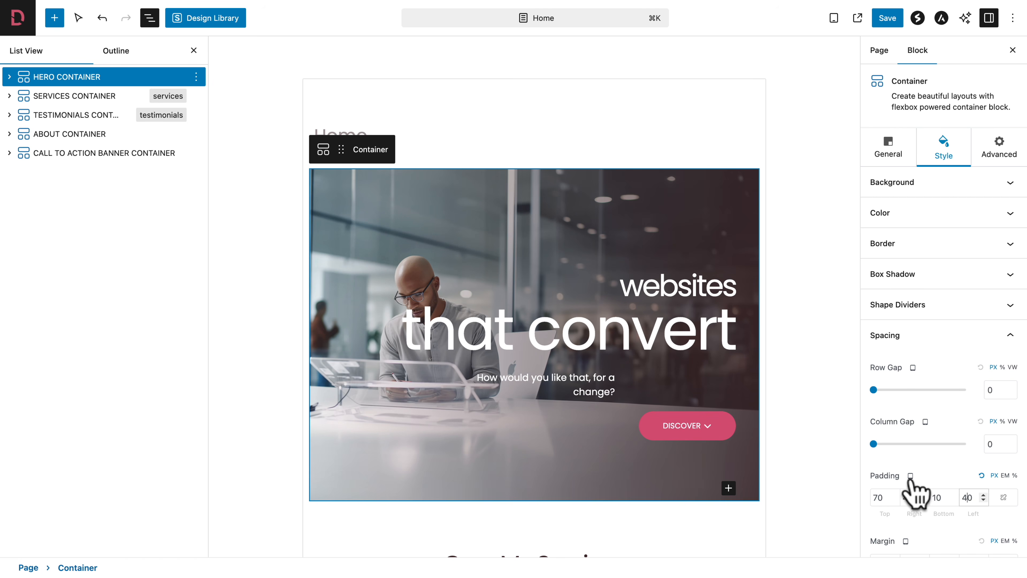
Set the hero container's mobile padding to 10 px top, 20 px right, 50 px bottom and 20 px left, and return to desktop view.
{"action": "left_click", "coordinate": [935, 476]}
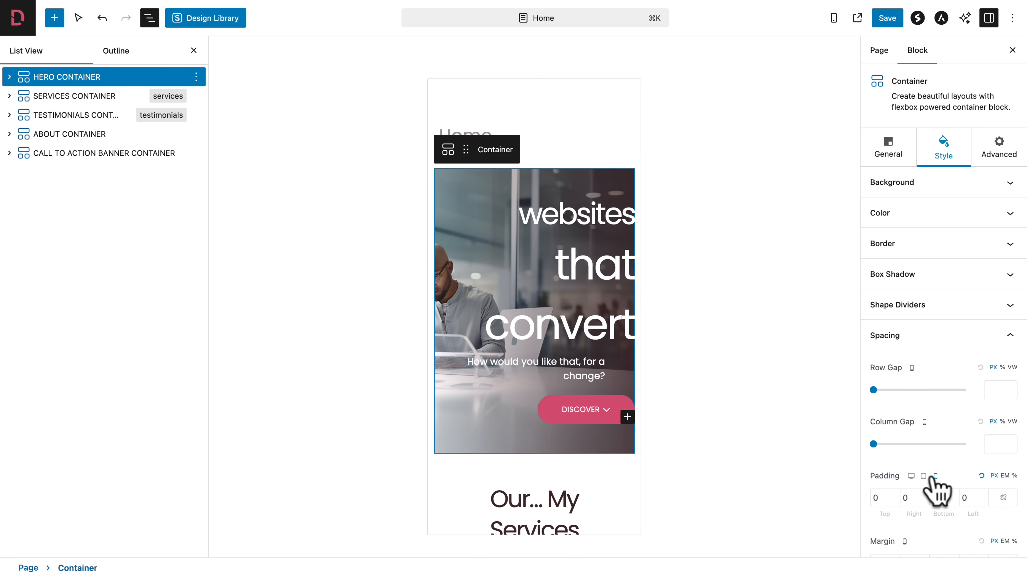
{"action": "scroll", "coordinate": [953, 481], "scroll_direction": "down", "scroll_amount": 3}
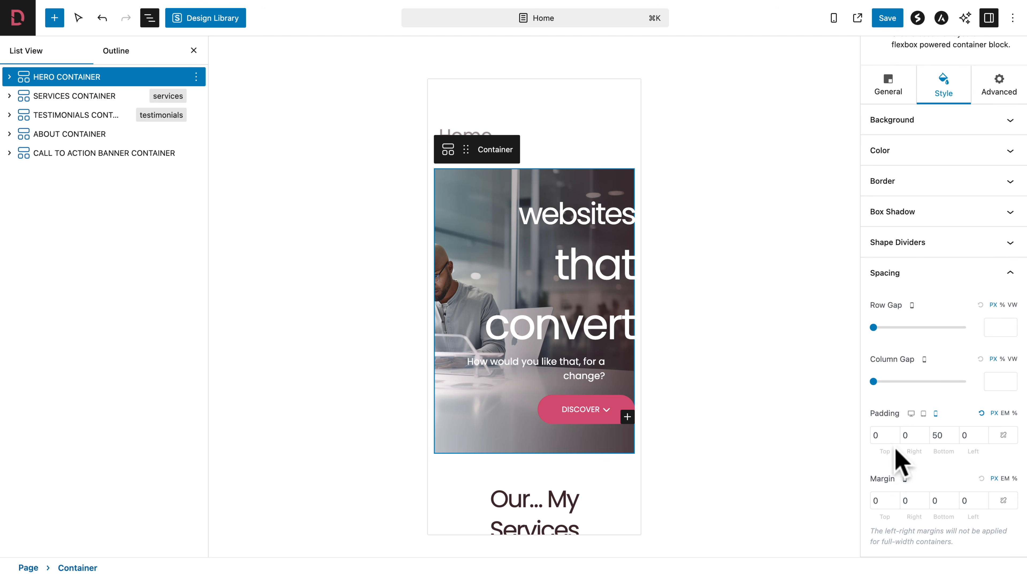
{"action": "key", "text": "Tab"}
{"action": "type", "text": "20"}
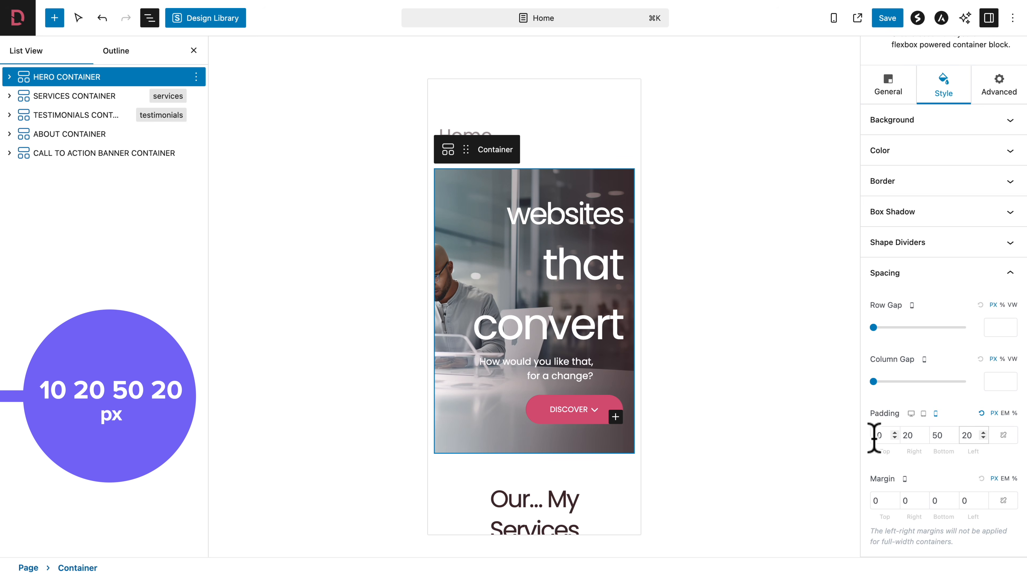
{"action": "left_click", "coordinate": [911, 413]}
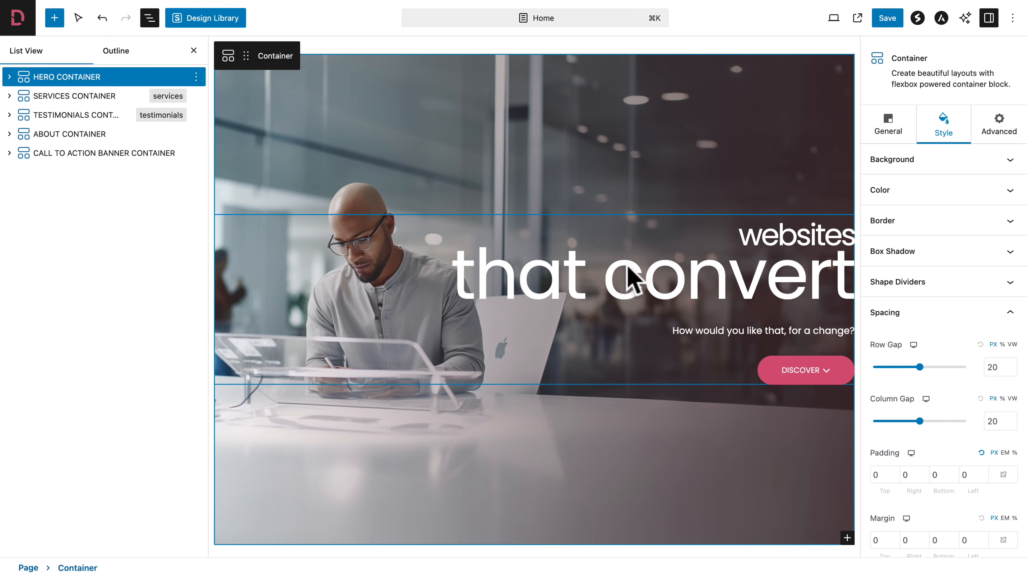
Set the tablet font size of the hero info box's prefix to 50 px.
{"action": "left_click", "coordinate": [614, 240]}
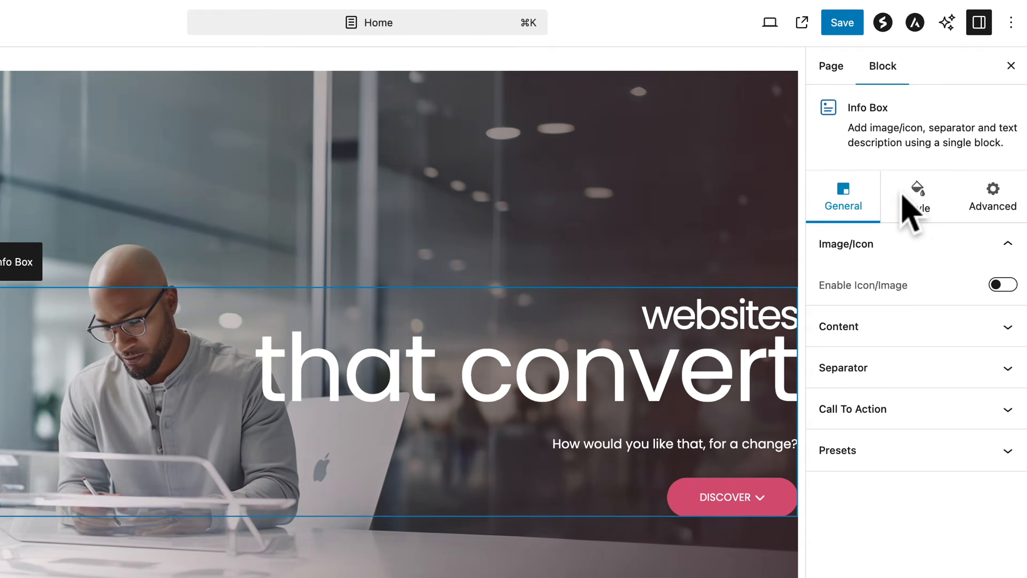
{"action": "left_click", "coordinate": [911, 200]}
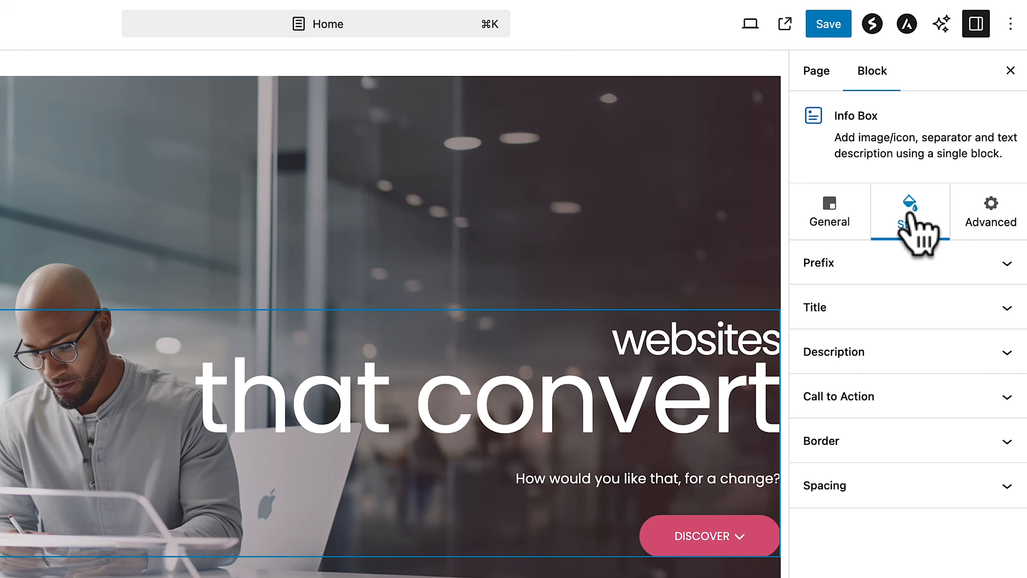
{"action": "left_click", "coordinate": [859, 265]}
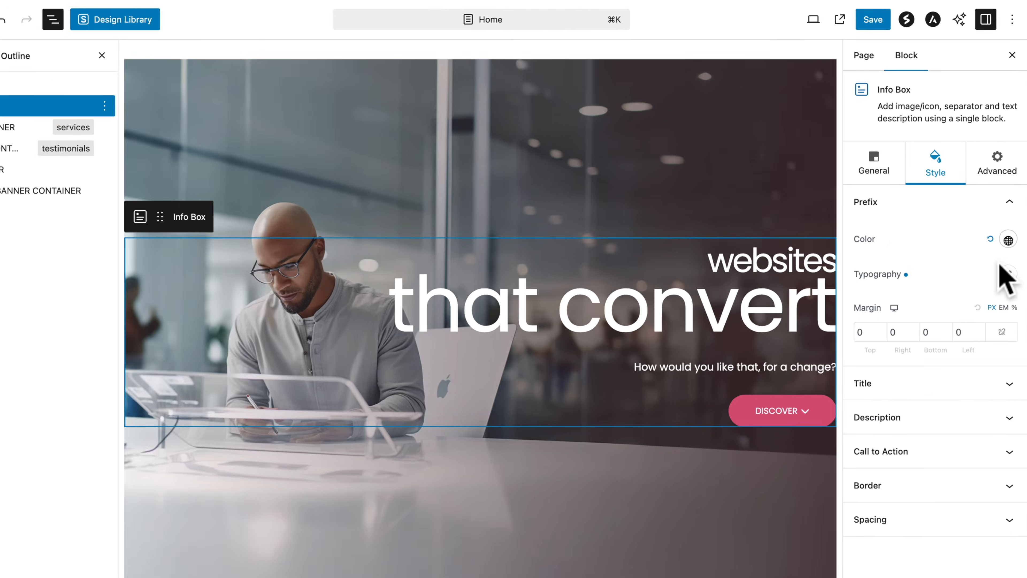
{"action": "left_click", "coordinate": [1006, 344]}
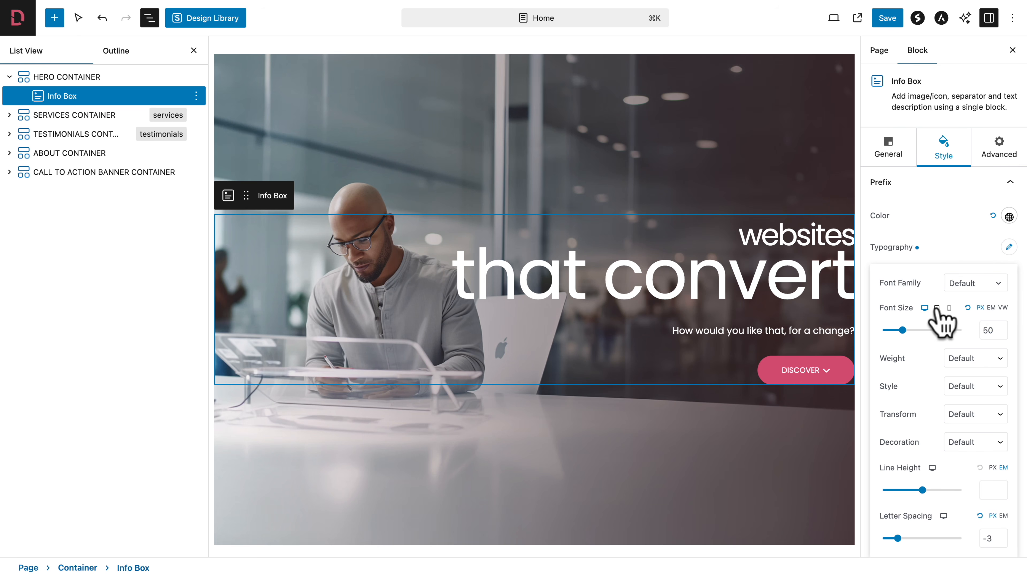
{"action": "left_click", "coordinate": [937, 309]}
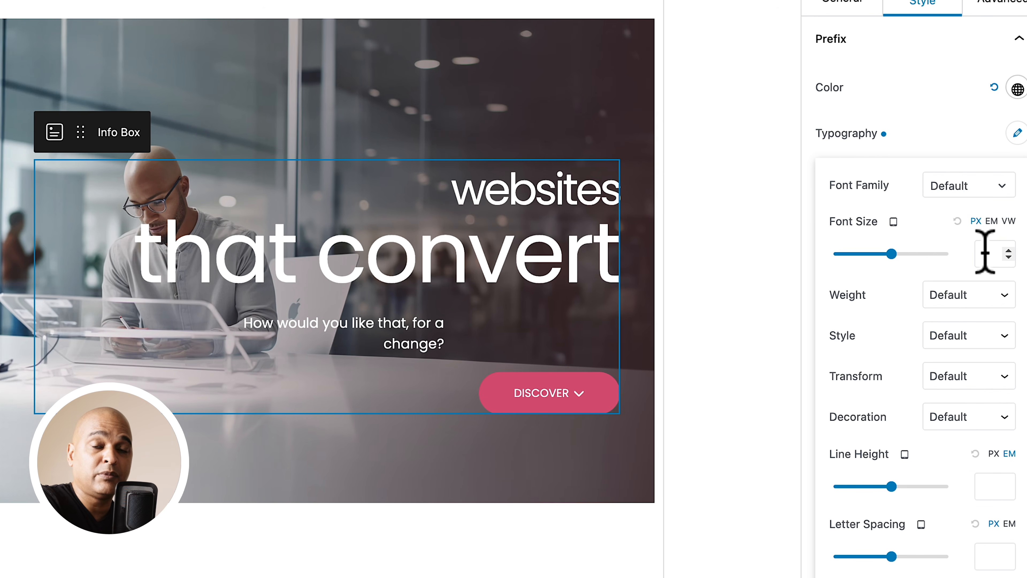
{"action": "left_click", "coordinate": [985, 253]}
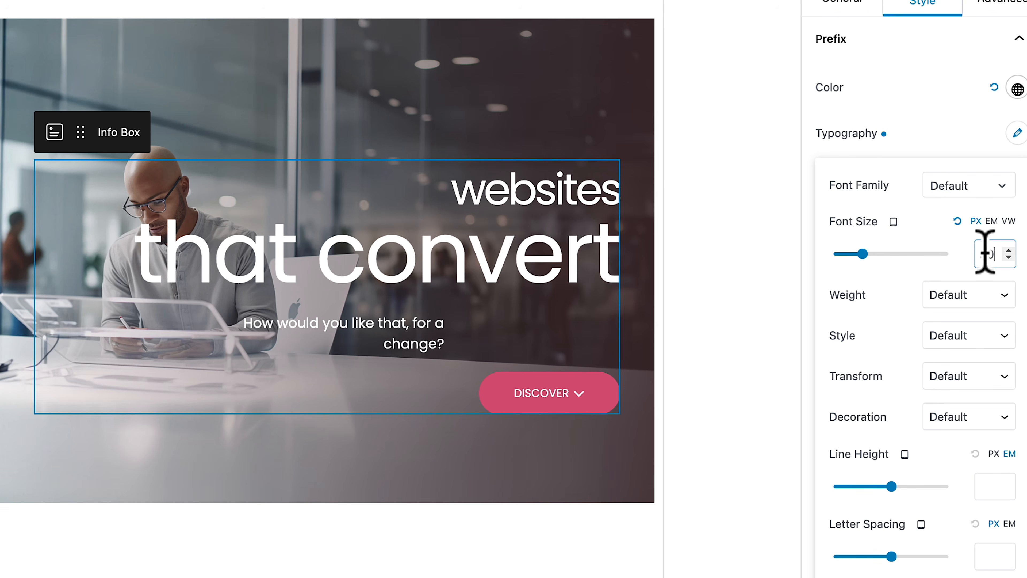
Set the mobile font size of the hero info box's prefix to 44 px and close the prefix settings.
{"action": "left_click", "coordinate": [893, 222]}
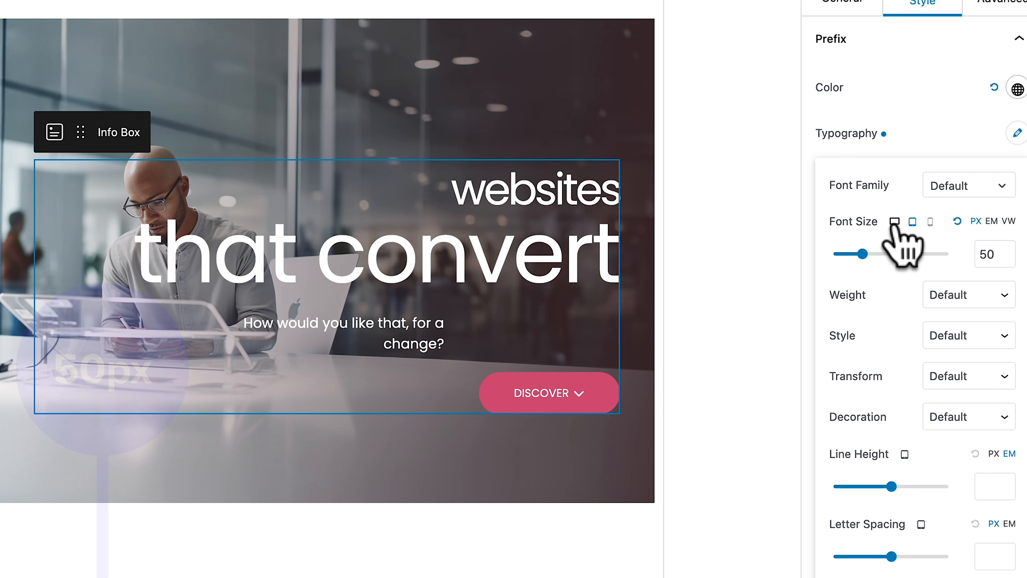
{"action": "left_click", "coordinate": [929, 222]}
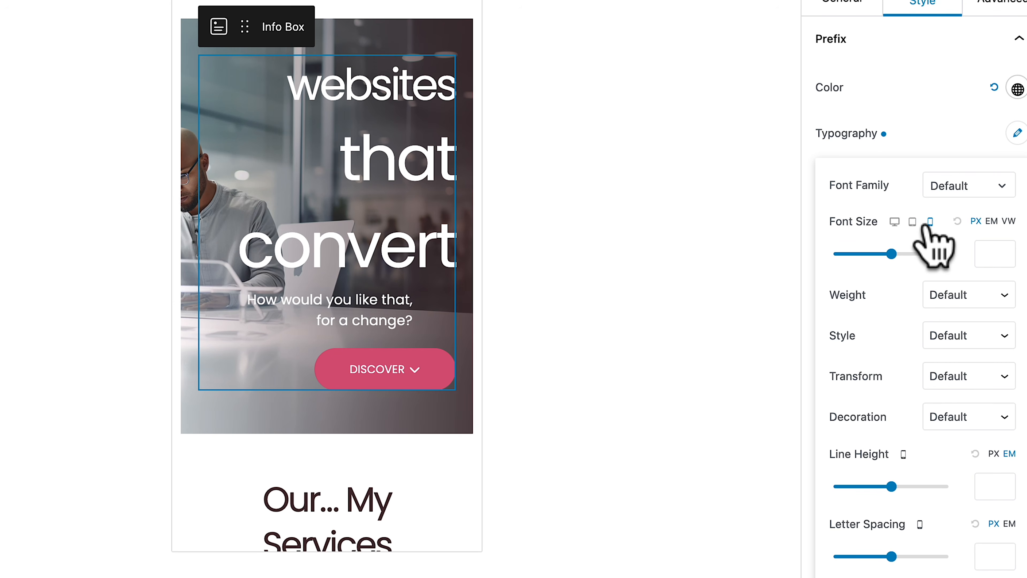
{"action": "left_click", "coordinate": [986, 253]}
{"action": "type", "text": "44"}
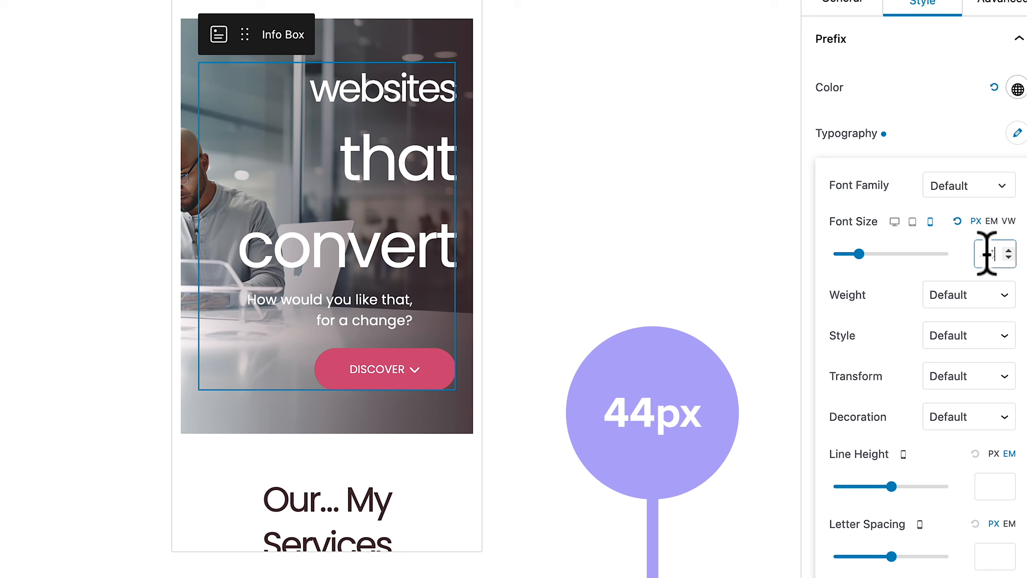
{"action": "left_click", "coordinate": [965, 117]}
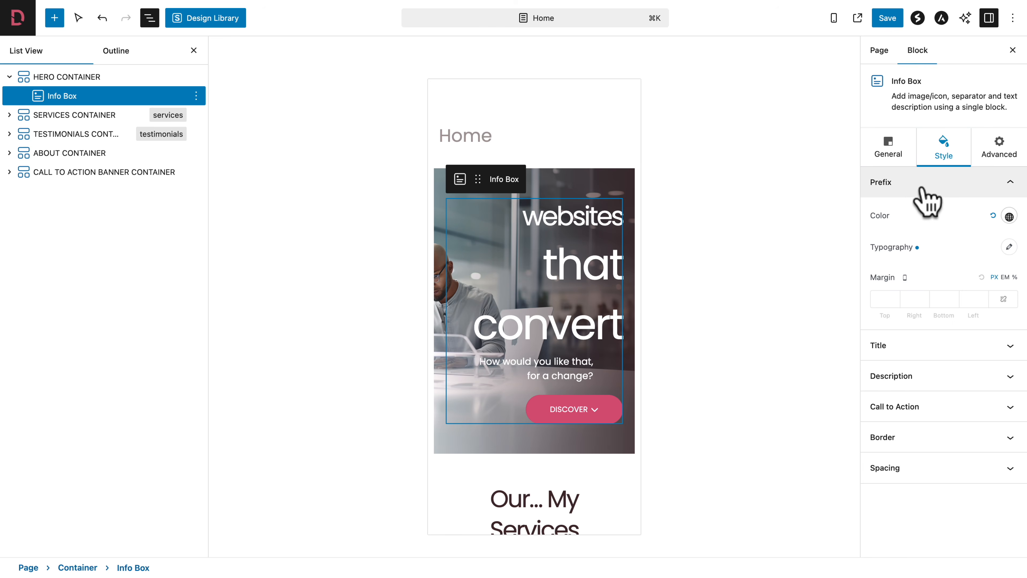
{"action": "left_click", "coordinate": [922, 187]}
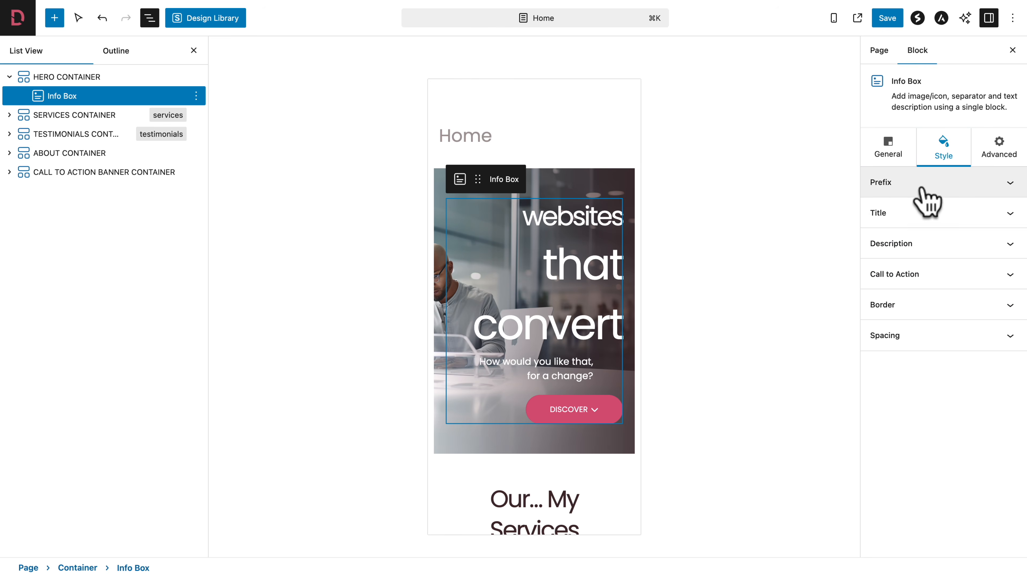
Set the mobile line height of the hero info box's title to 60 in pixel units.
{"action": "left_click", "coordinate": [915, 215]}
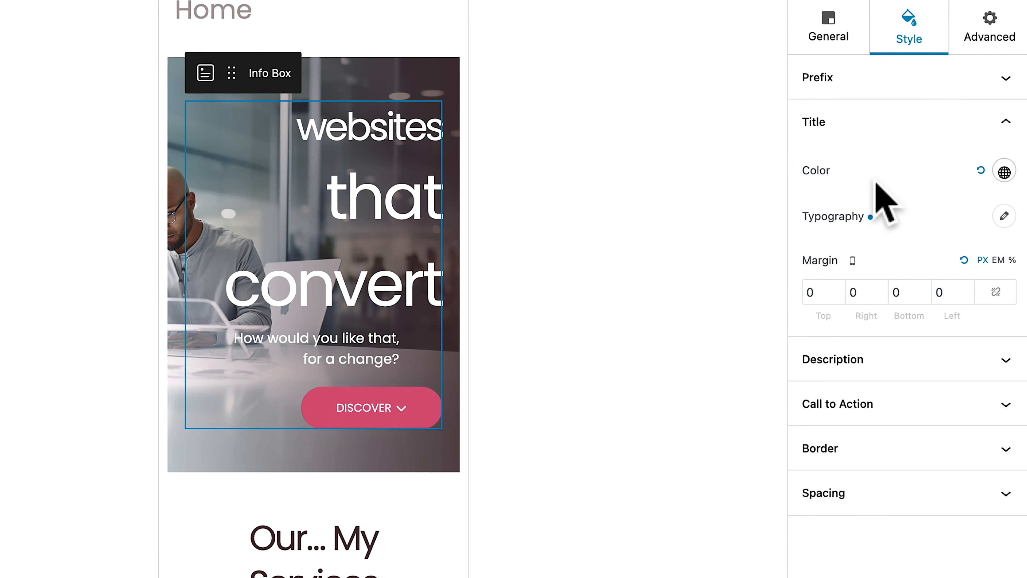
{"action": "left_click", "coordinate": [1004, 215]}
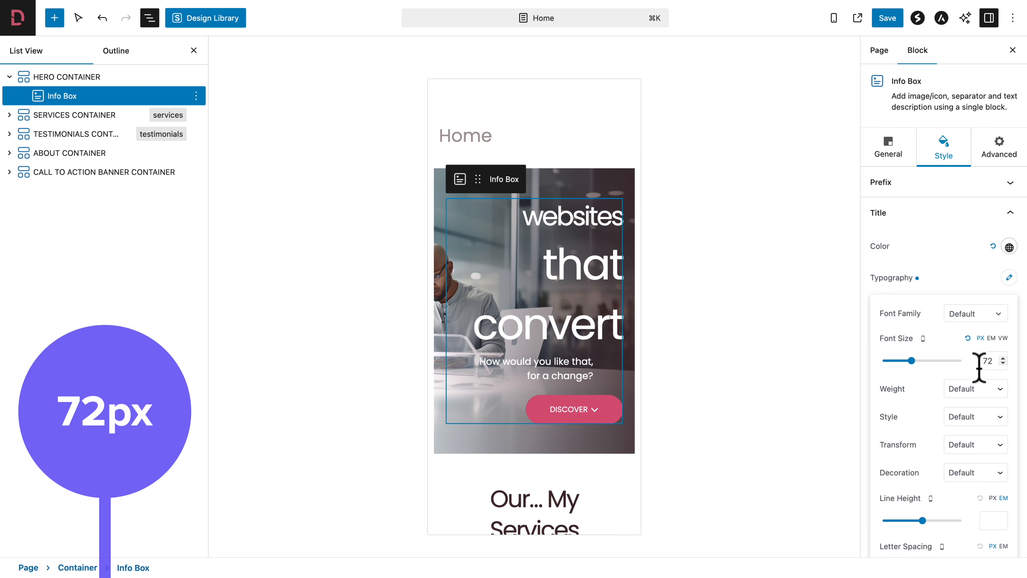
{"action": "scroll", "coordinate": [948, 377], "scroll_direction": "down", "scroll_amount": 3}
{"action": "left_click", "coordinate": [987, 423]}
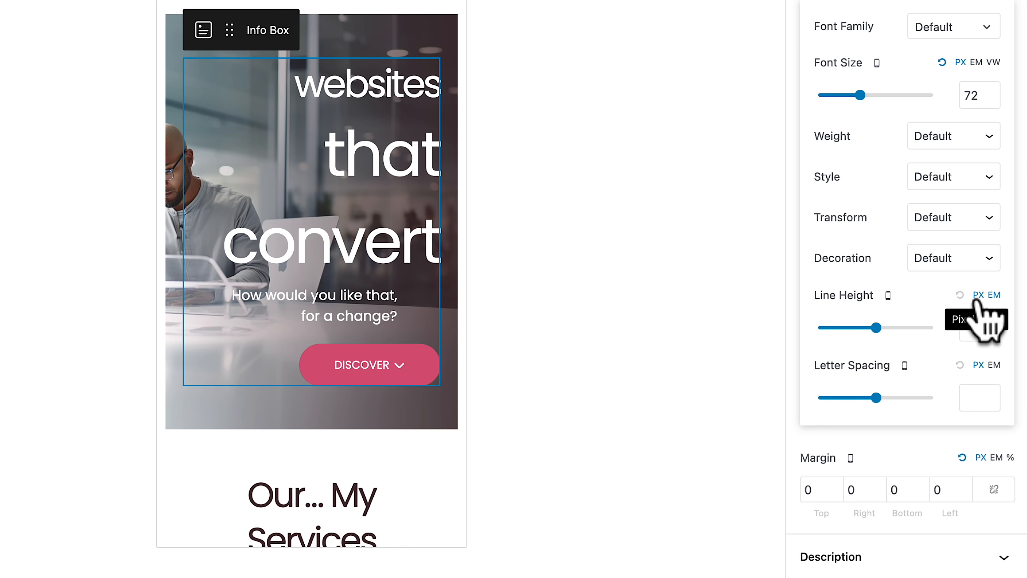
{"action": "left_click", "coordinate": [970, 330]}
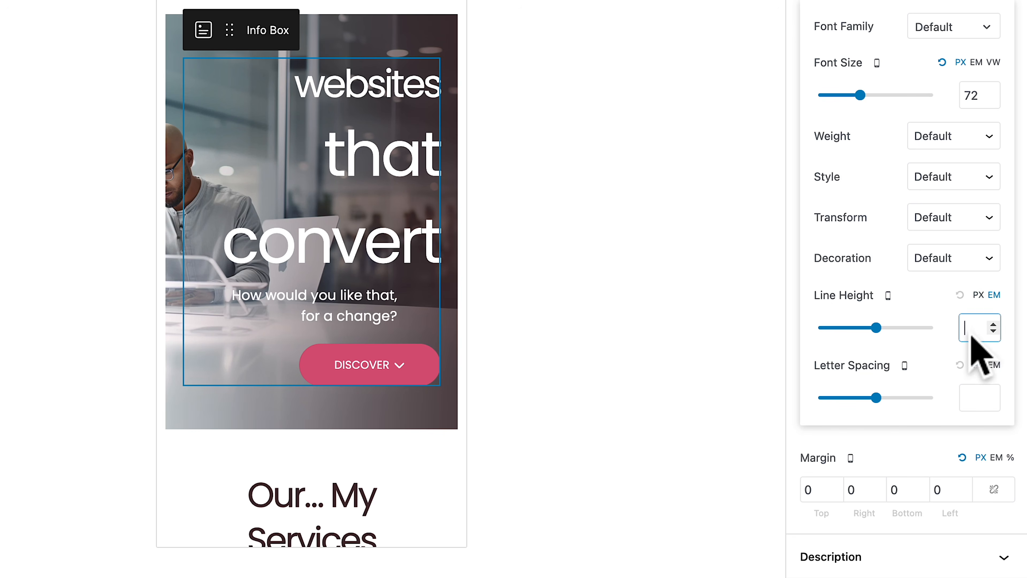
{"action": "type", "text": "60"}
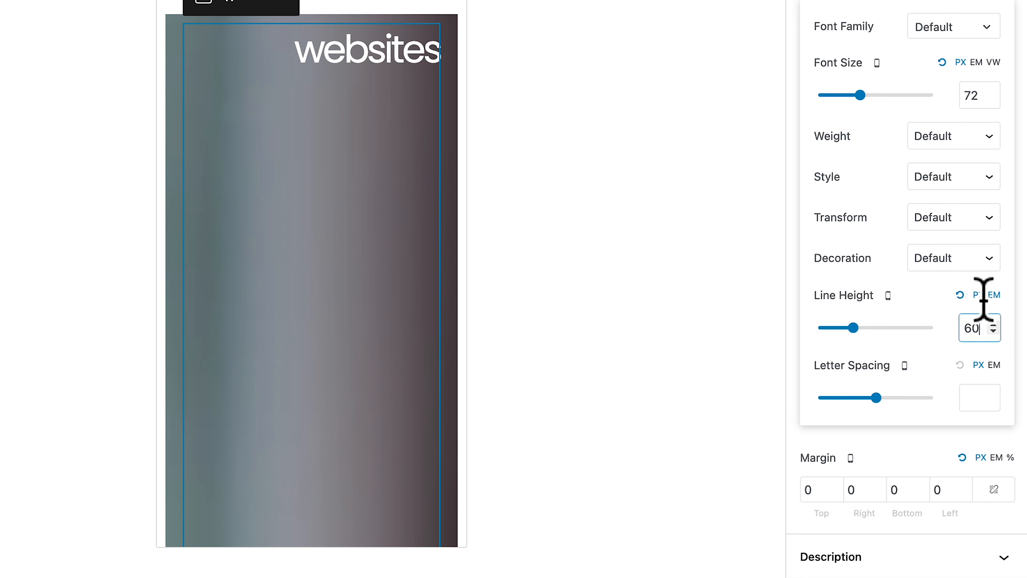
{"action": "left_click", "coordinate": [980, 296]}
{"action": "left_click", "coordinate": [972, 329]}
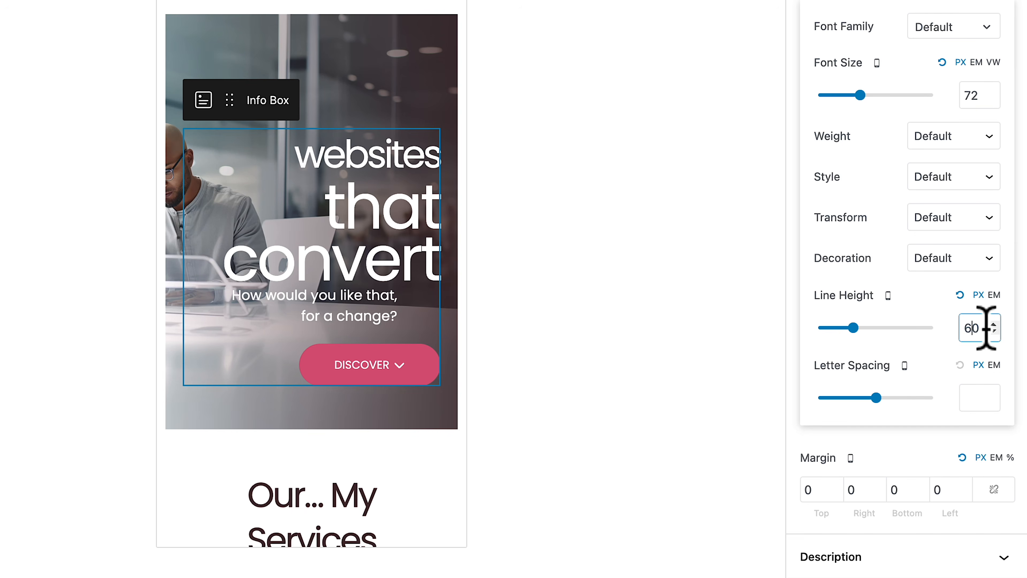
{"action": "left_click", "coordinate": [993, 324]}
{"action": "left_click", "coordinate": [993, 331]}
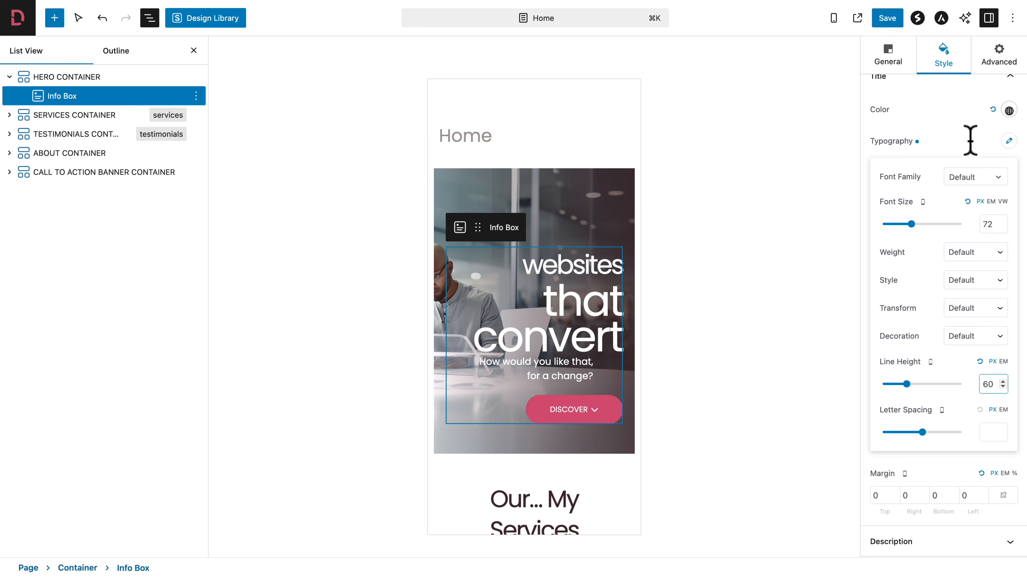
{"action": "left_click", "coordinate": [972, 147]}
Switch to the desktop preview and set the font size of the hero info box's description to 16 px.
{"action": "left_click", "coordinate": [833, 19]}
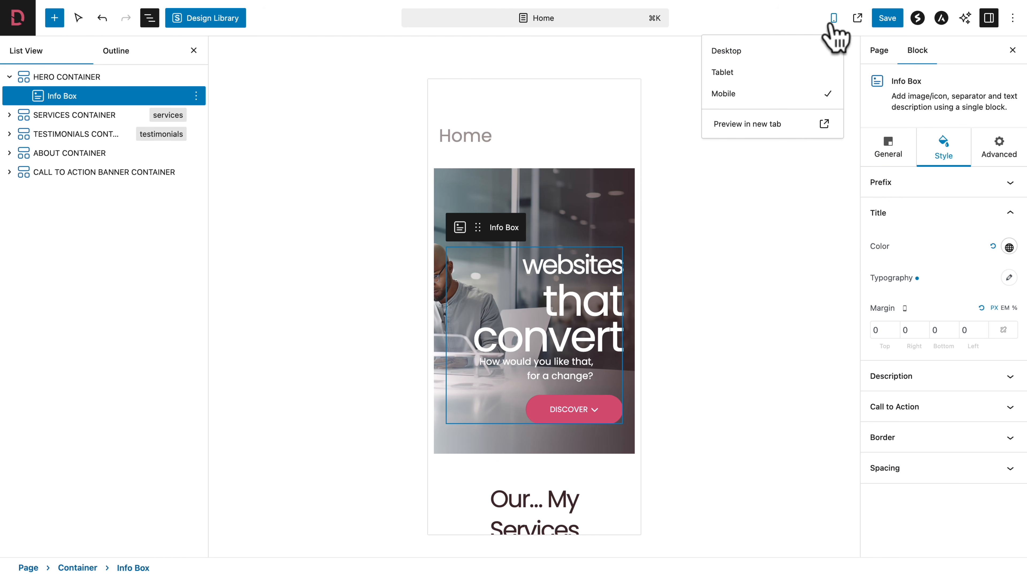
{"action": "left_click", "coordinate": [728, 51]}
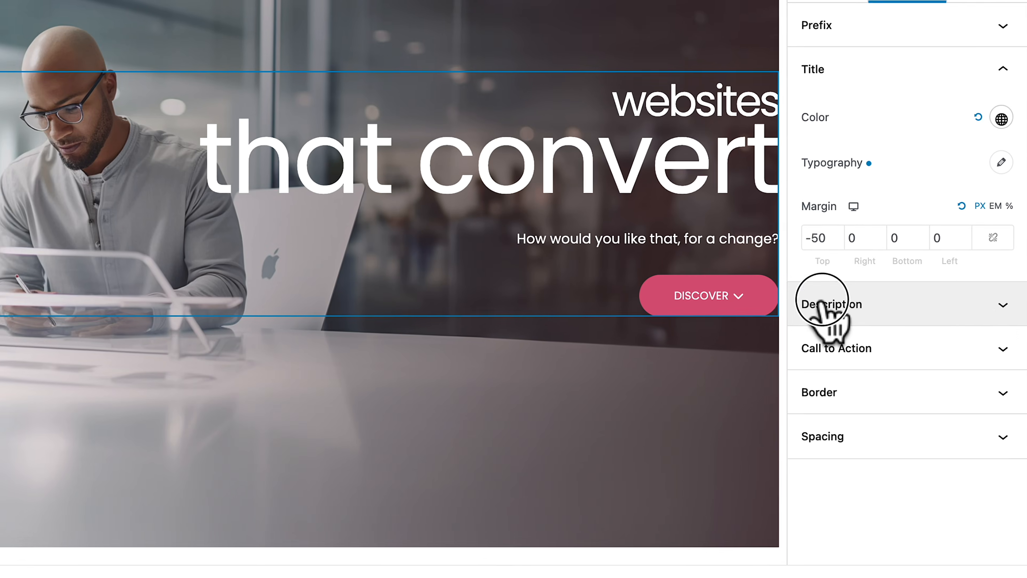
{"action": "left_click", "coordinate": [839, 325]}
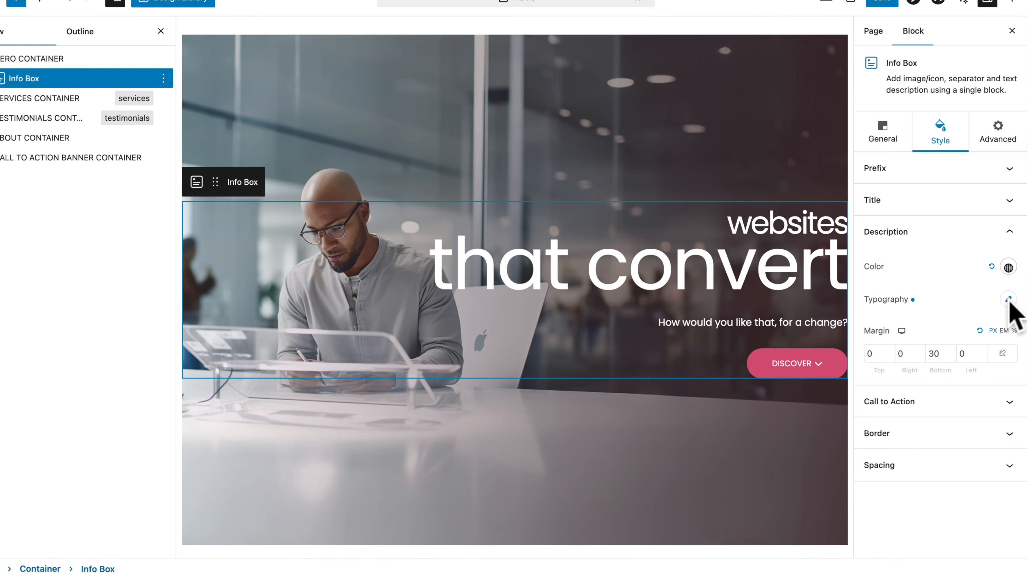
{"action": "left_click", "coordinate": [1001, 203]}
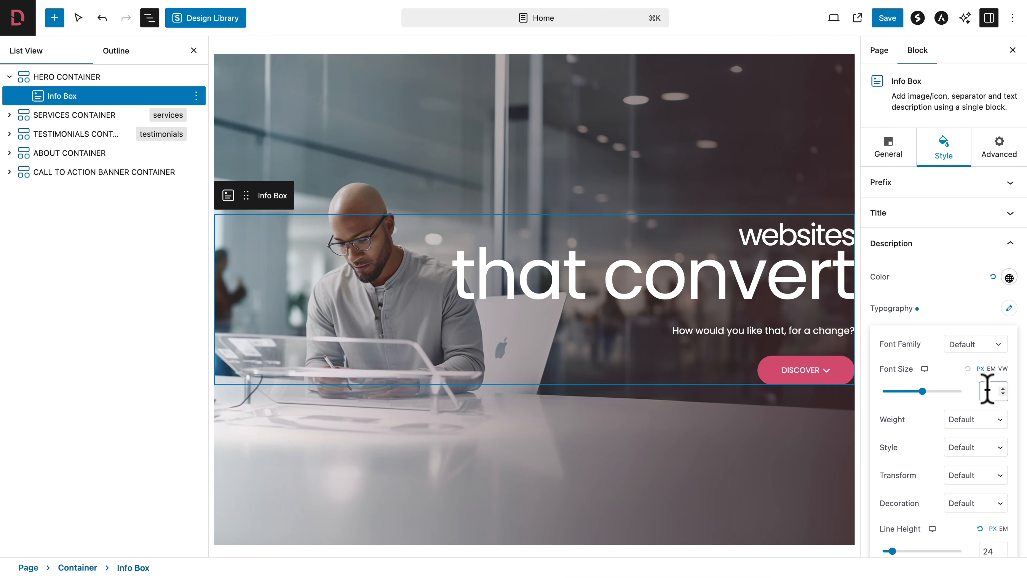
{"action": "type", "text": "16"}
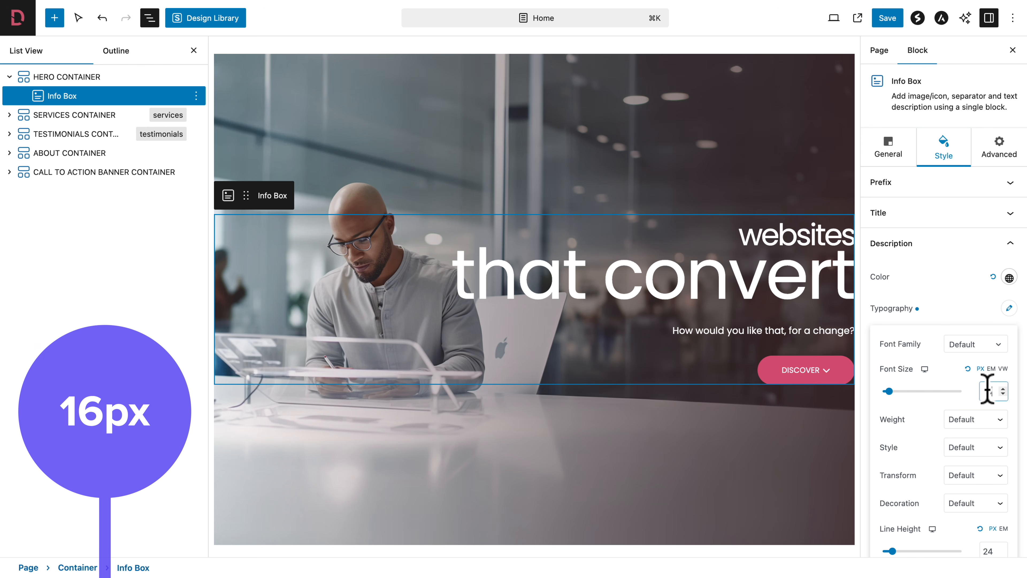
{"action": "left_click", "coordinate": [925, 370]}
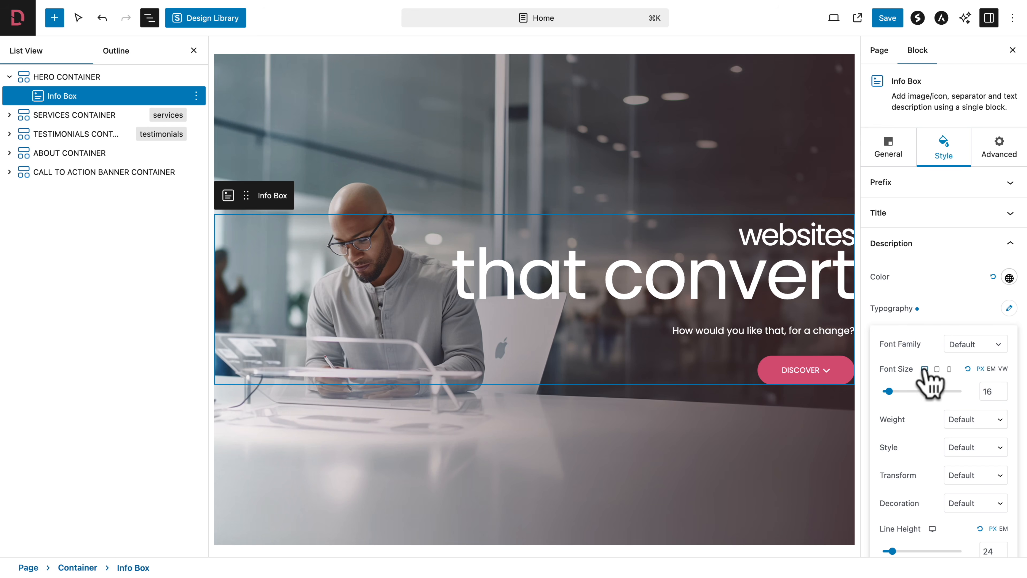
Set the font size of the hero info box's description to 18 px for tablet and 14 px for mobile.
{"action": "left_click", "coordinate": [937, 369]}
{"action": "left_click", "coordinate": [986, 394]}
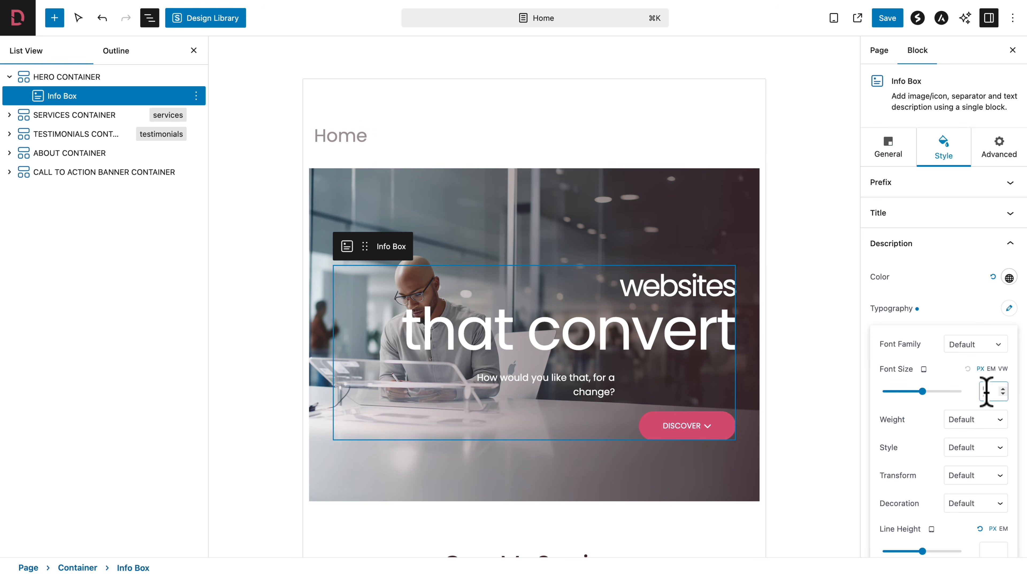
{"action": "type", "text": "18"}
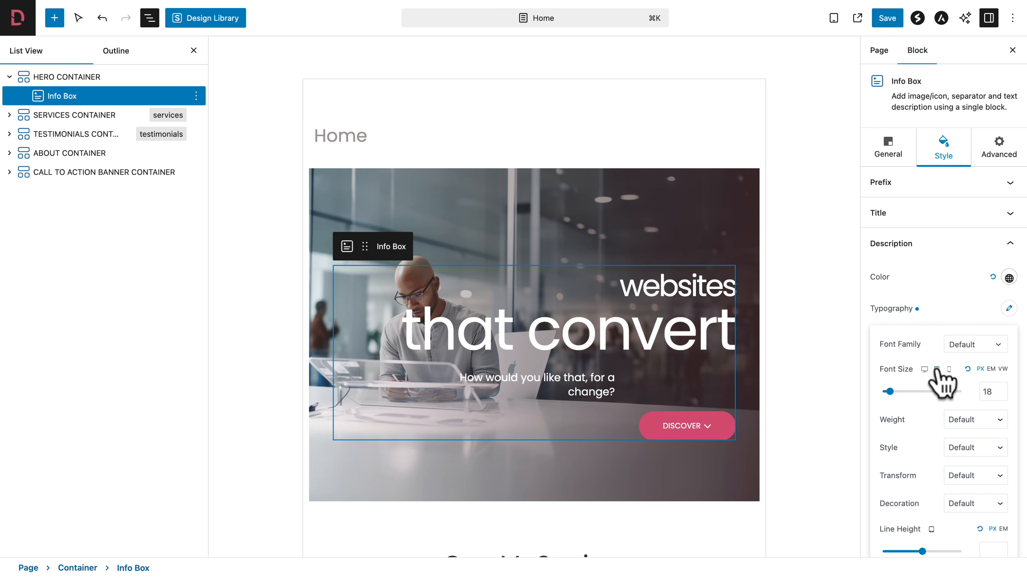
{"action": "left_click", "coordinate": [949, 368]}
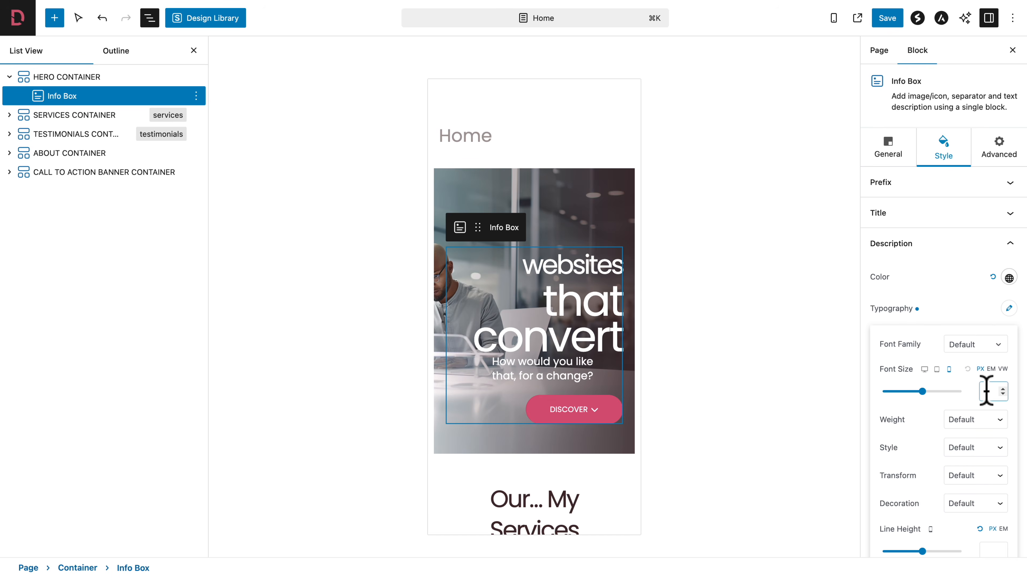
{"action": "type", "text": "14"}
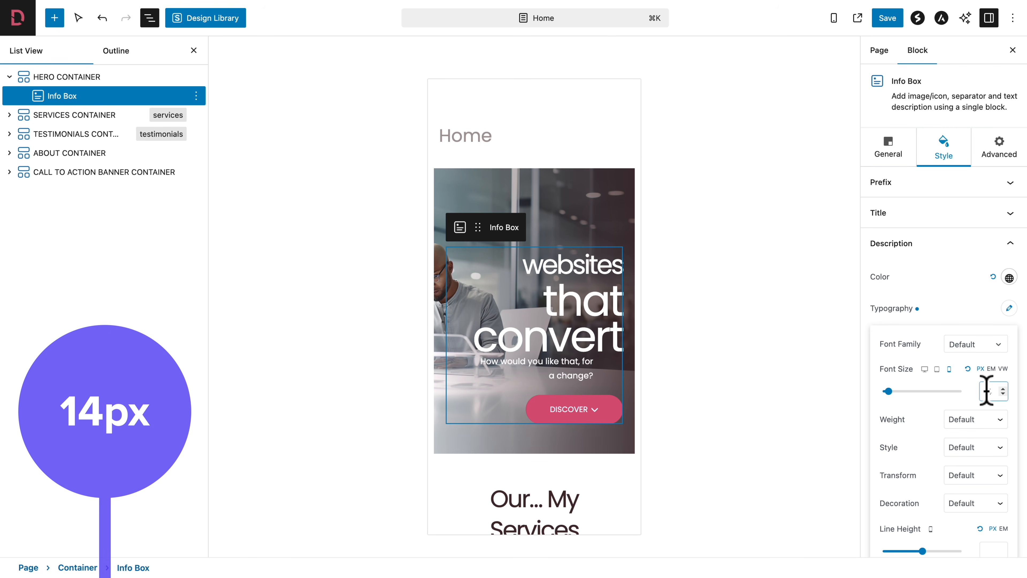
{"action": "left_click", "coordinate": [937, 245]}
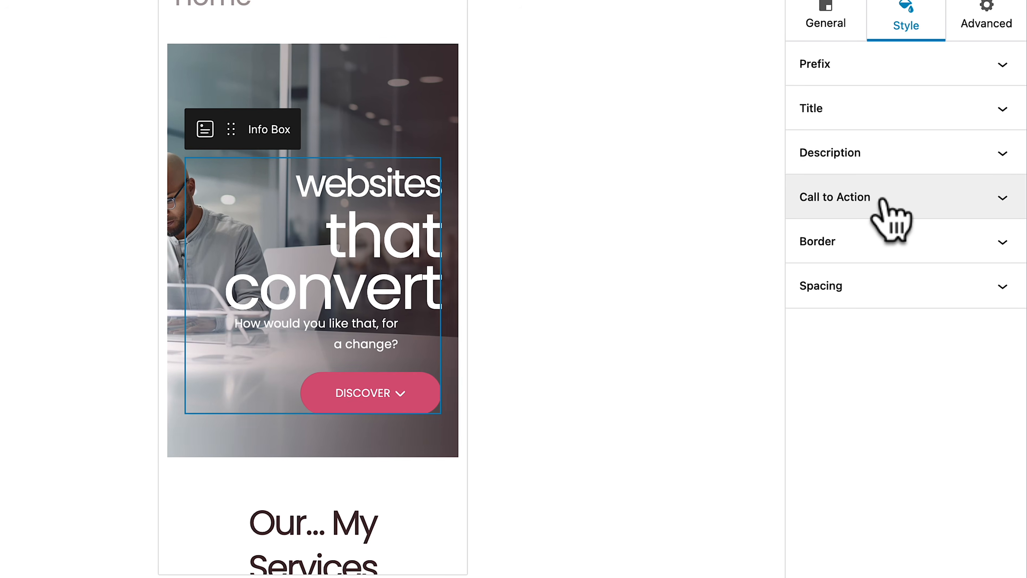
Set the desktop letter spacing of the hero info box's call-to-action text to 1 px.
{"action": "left_click", "coordinate": [883, 199]}
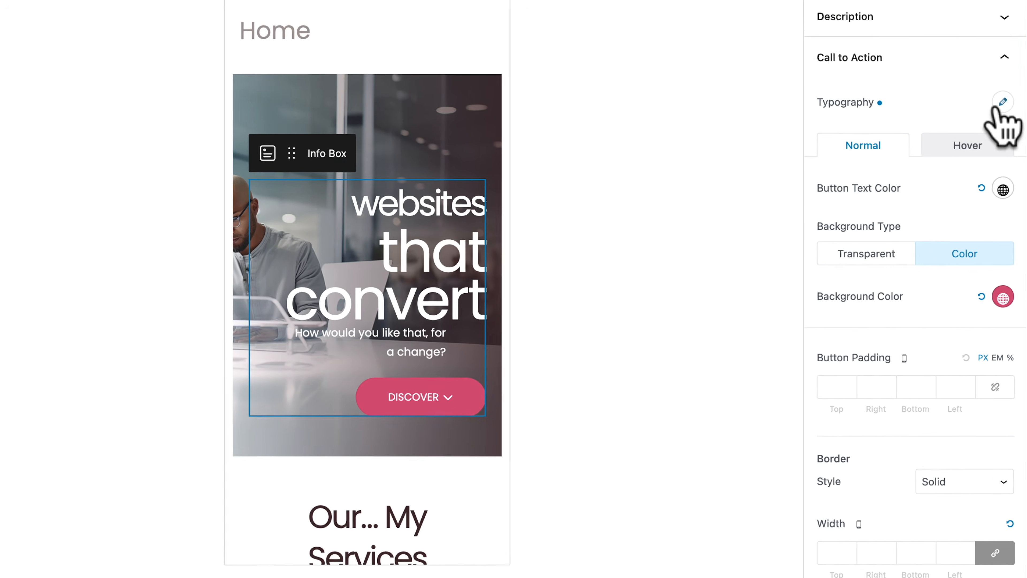
{"action": "left_click", "coordinate": [1001, 72]}
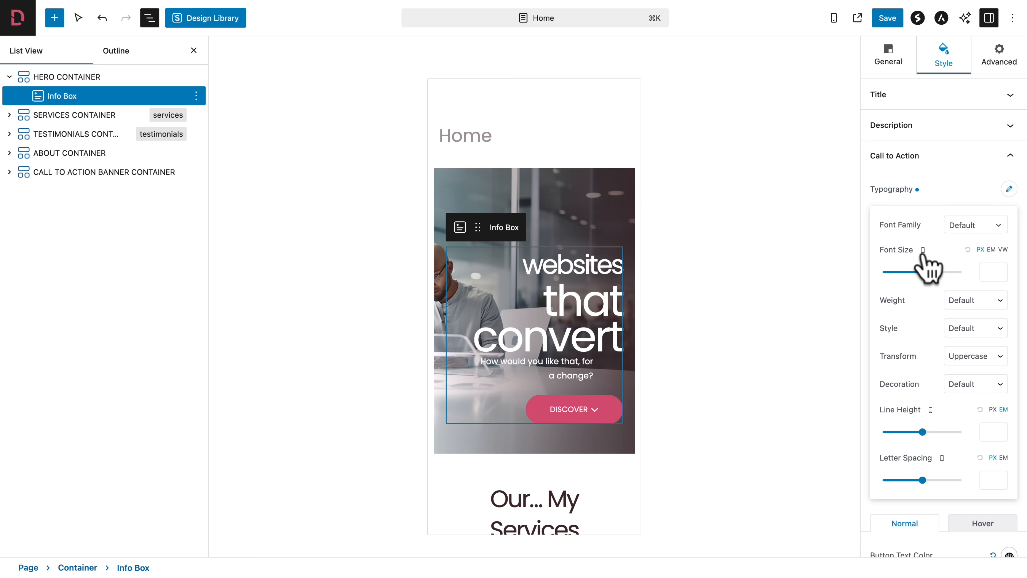
{"action": "left_click", "coordinate": [924, 251]}
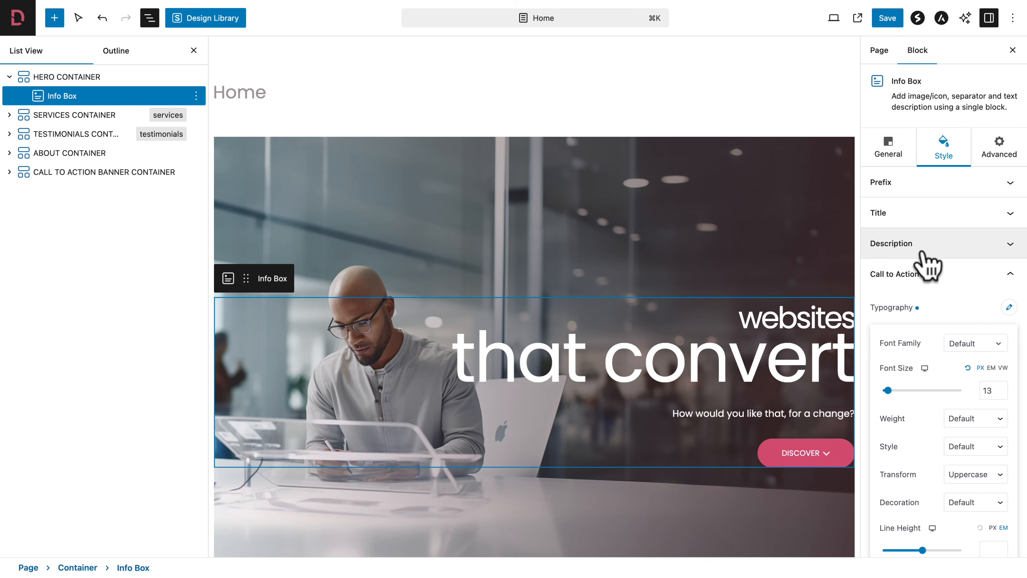
{"action": "left_click", "coordinate": [995, 390]}
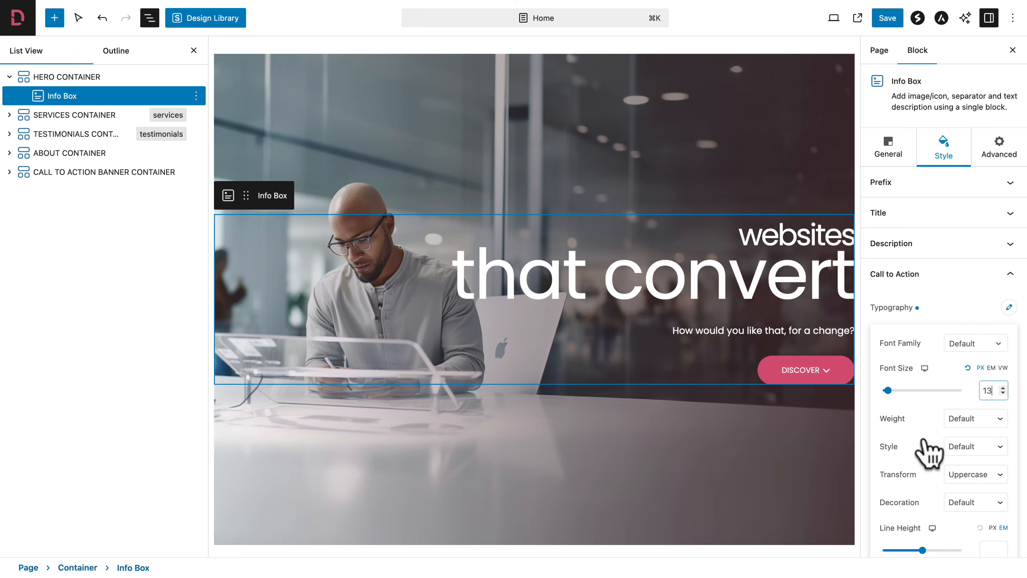
{"action": "scroll", "coordinate": [929, 452], "scroll_direction": "down", "scroll_amount": 5}
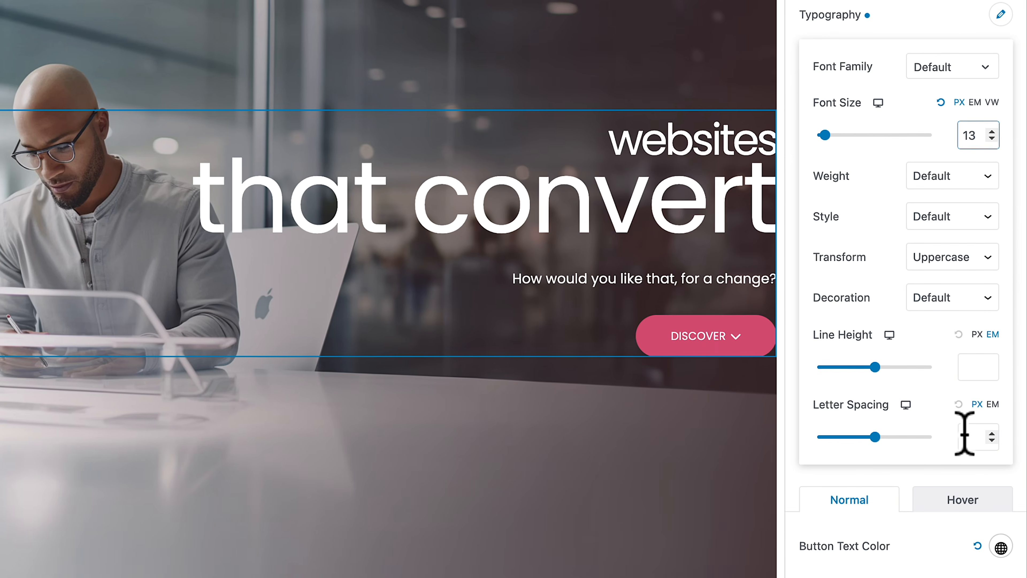
{"action": "left_click", "coordinate": [984, 437]}
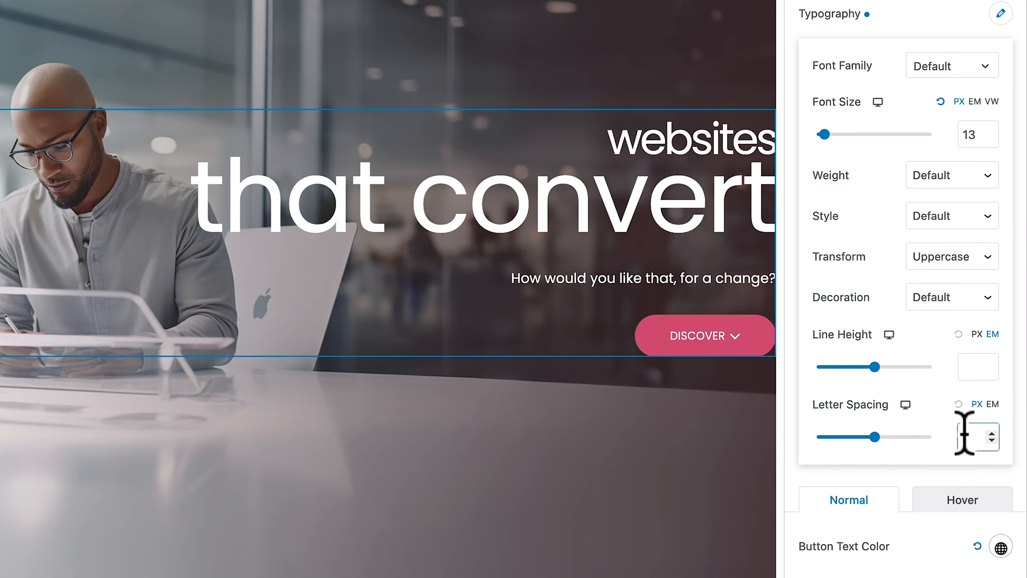
{"action": "type", "text": "1"}
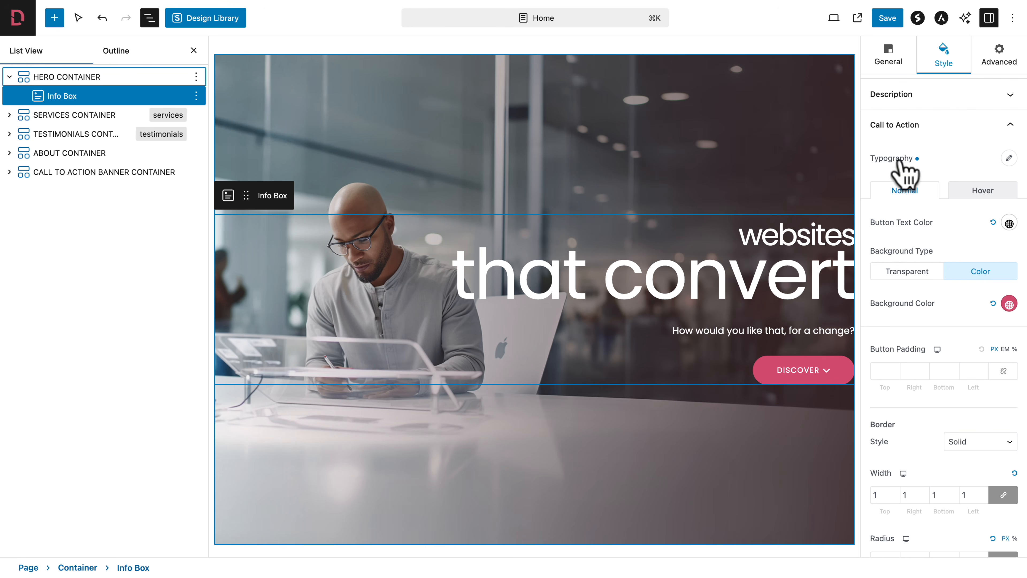
Switch to the tablet preview and set the right and left margins of the hero info box's description to 0%.
{"action": "left_click", "coordinate": [193, 51]}
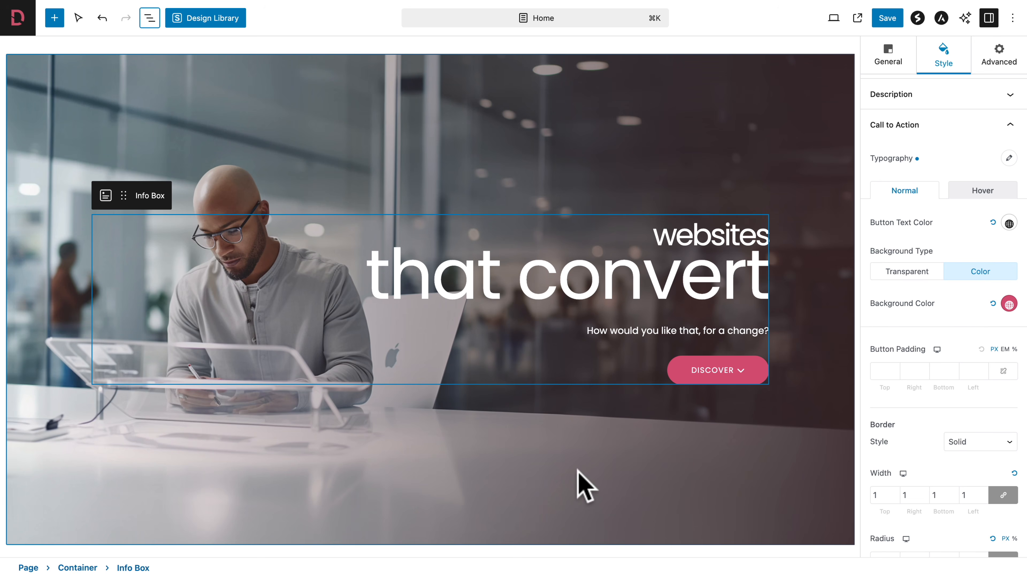
{"action": "left_click", "coordinate": [834, 17]}
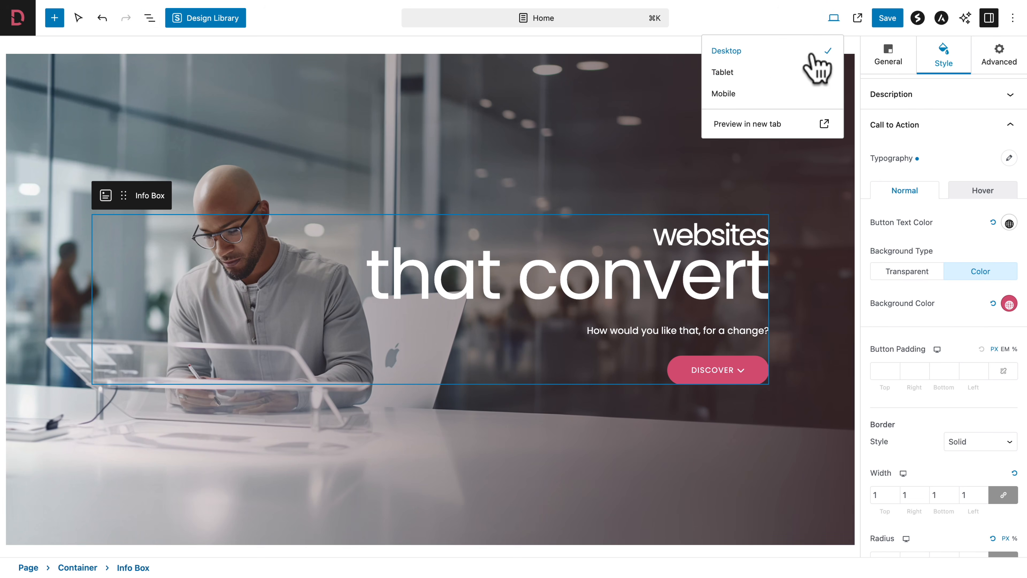
{"action": "left_click", "coordinate": [748, 72]}
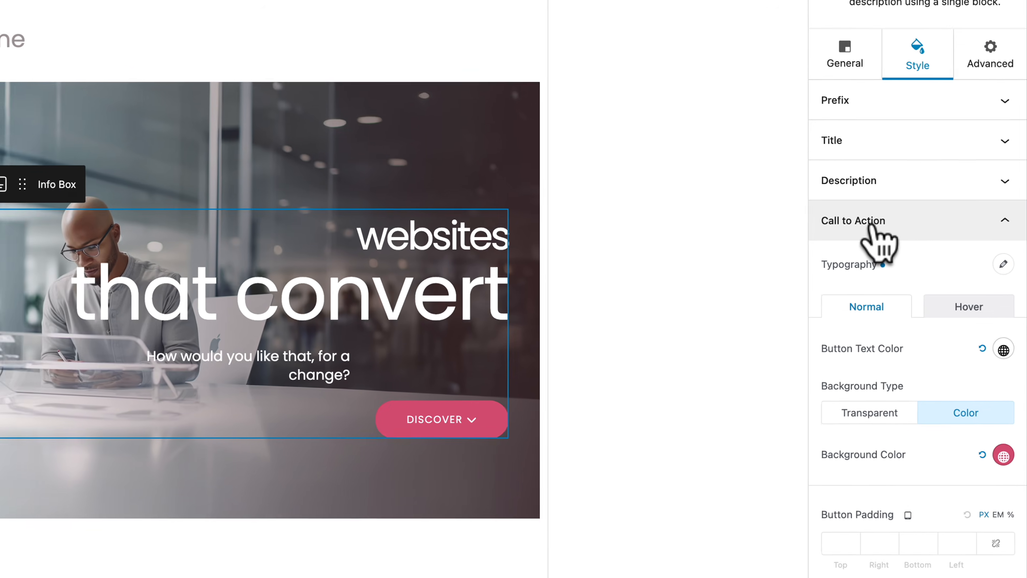
{"action": "left_click", "coordinate": [912, 275]}
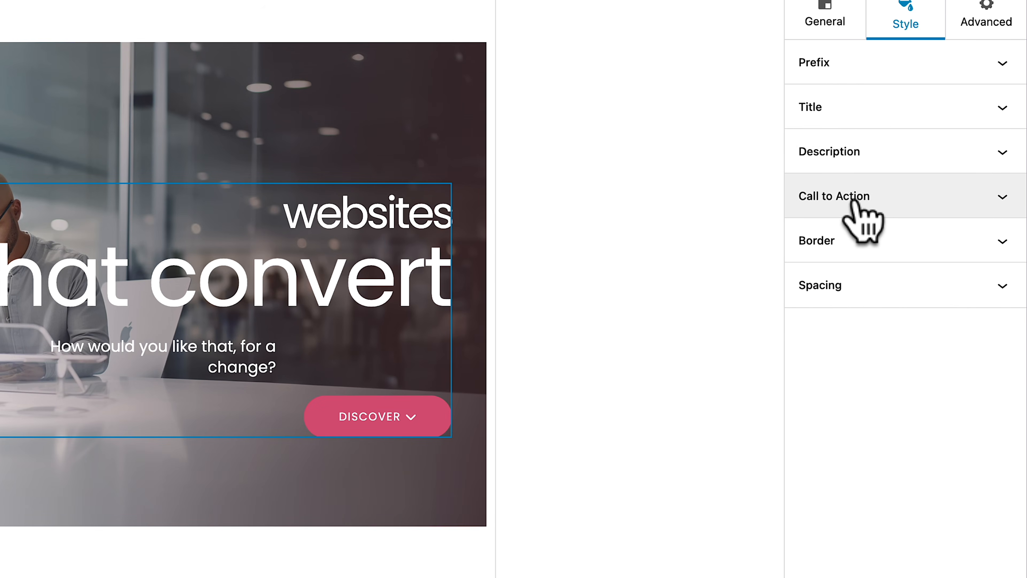
{"action": "left_click", "coordinate": [832, 155]}
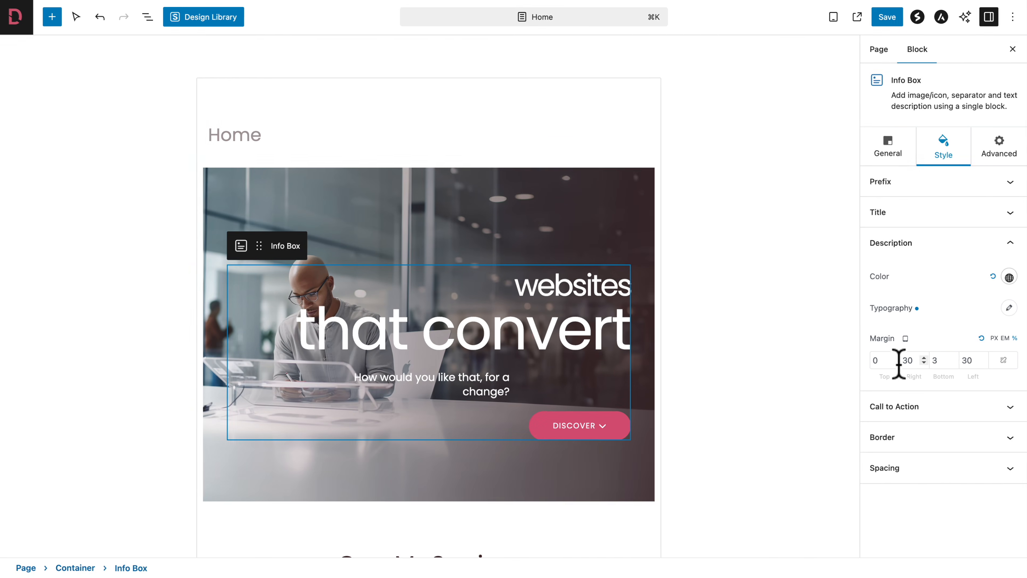
{"action": "double_click", "coordinate": [908, 359]}
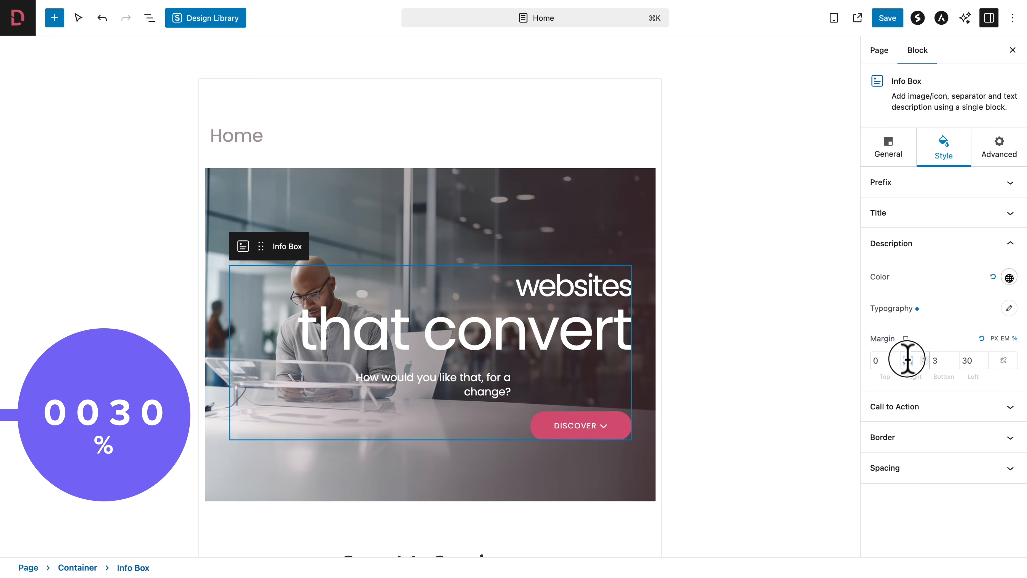
{"action": "key", "text": "BackSpace"}
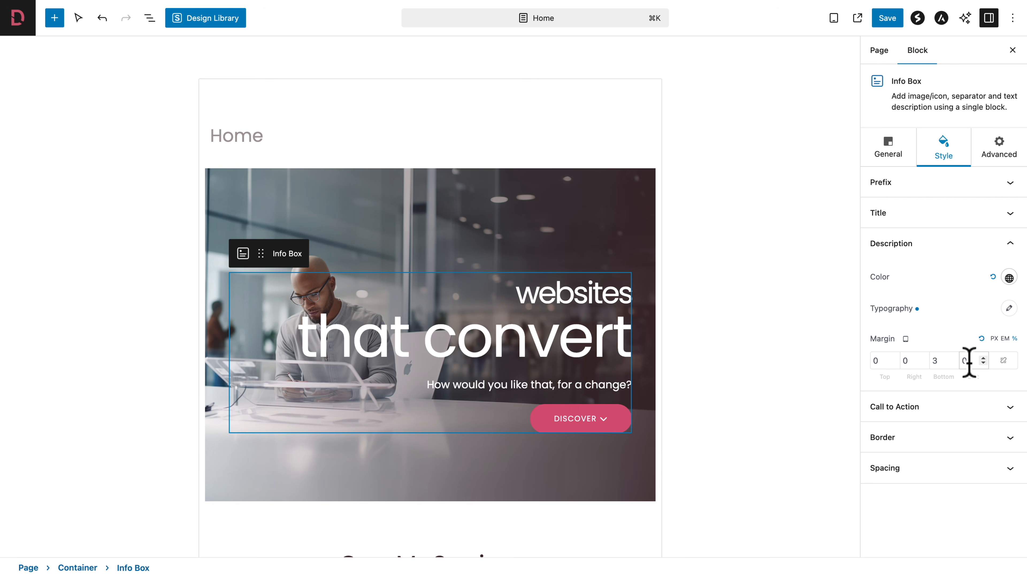
Set the description's mobile margins to 10 px top, 0 right and 0 left, and save the page.
{"action": "left_click", "coordinate": [931, 339]}
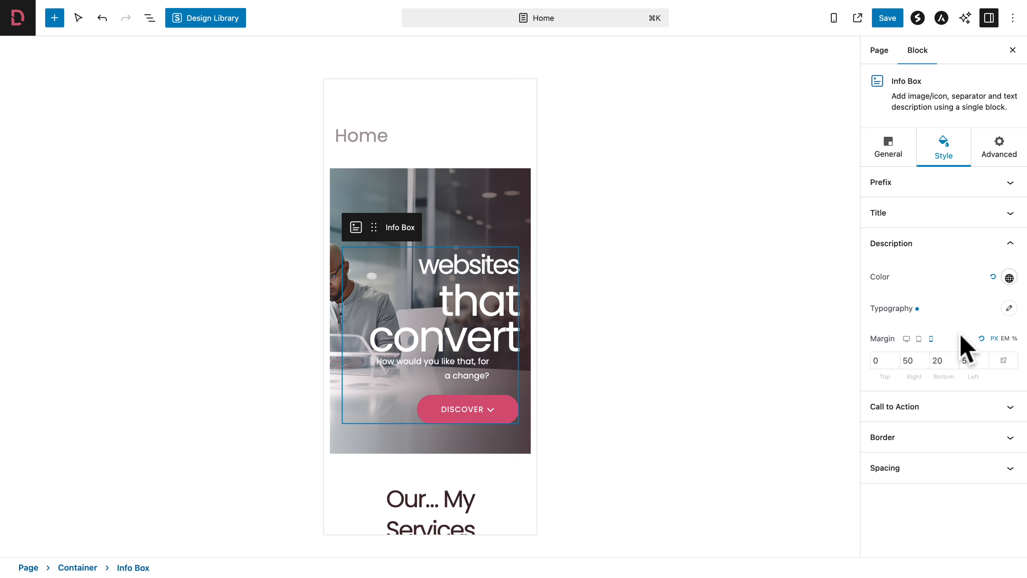
{"action": "double_click", "coordinate": [908, 360]}
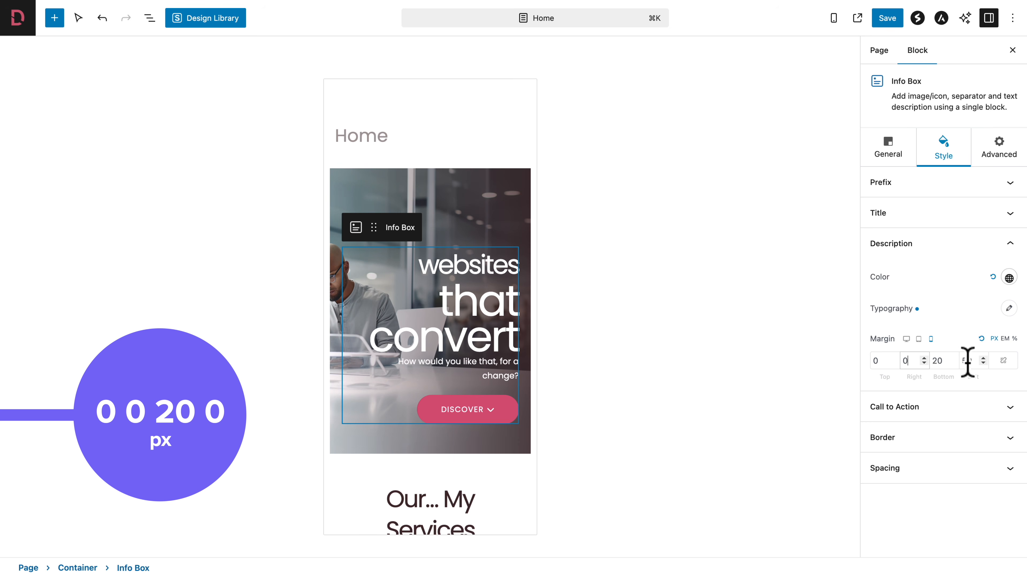
{"action": "type", "text": "0"}
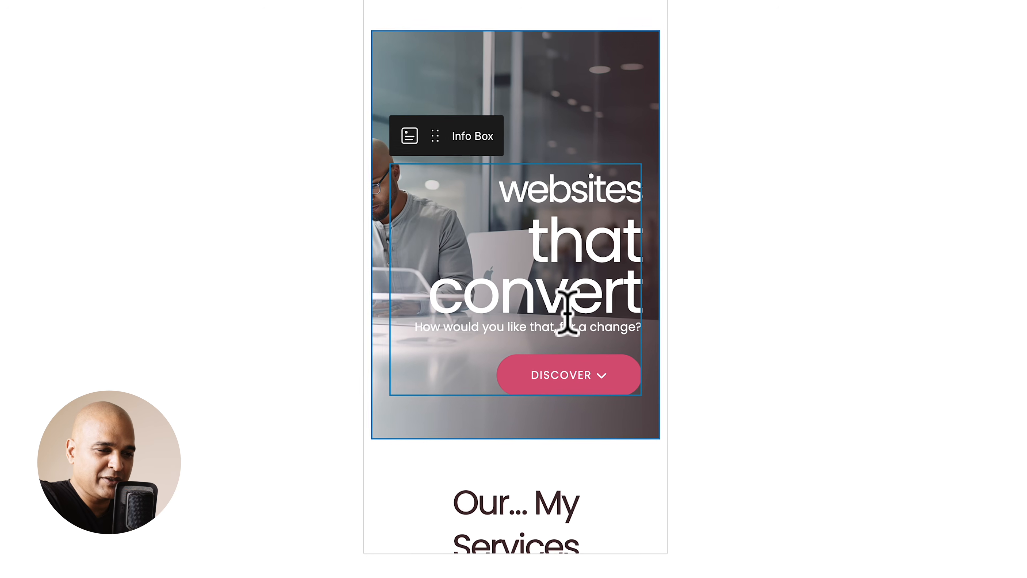
{"action": "left_click", "coordinate": [872, 359]}
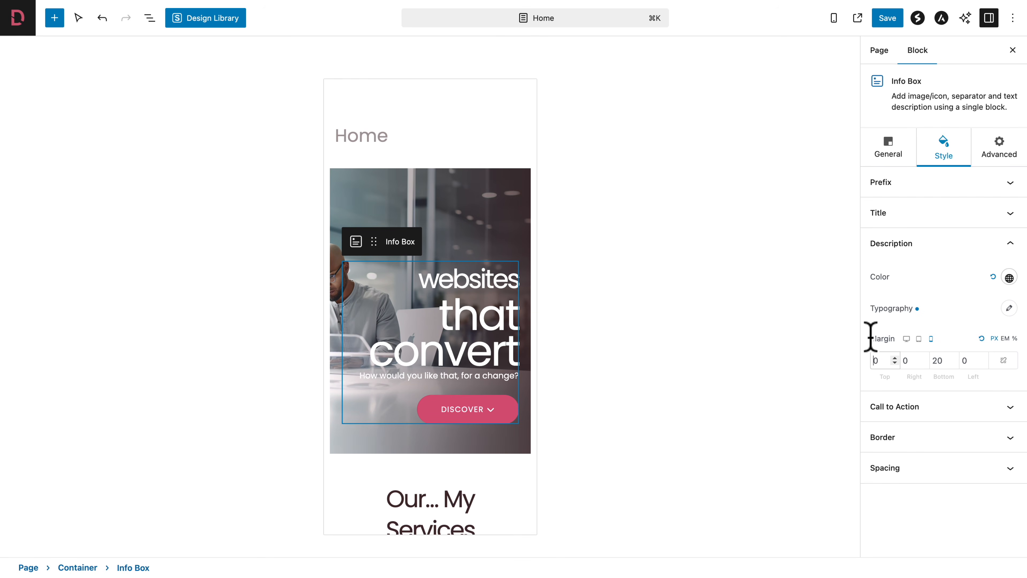
{"action": "type", "text": "1"}
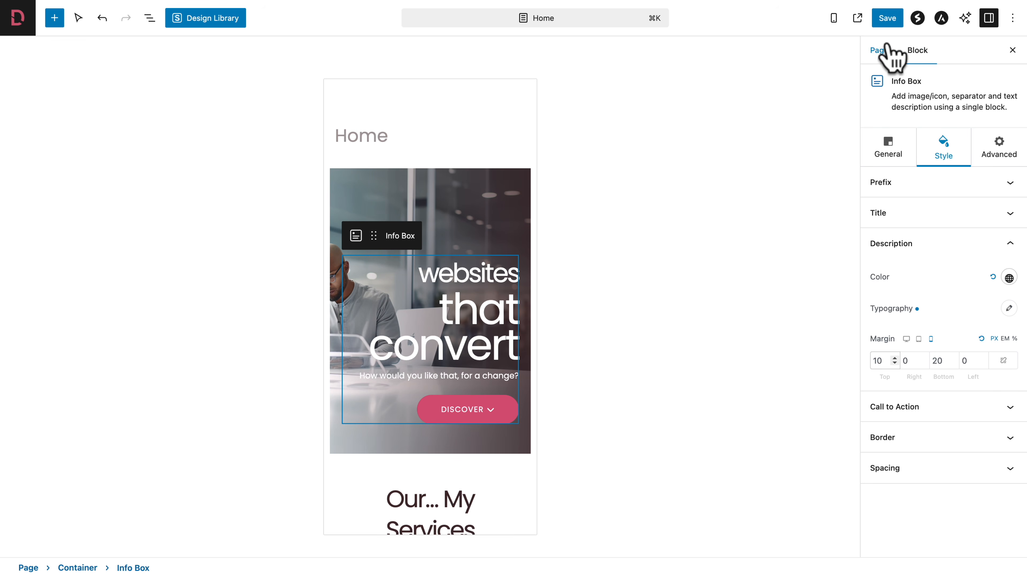
{"action": "left_click", "coordinate": [886, 22]}
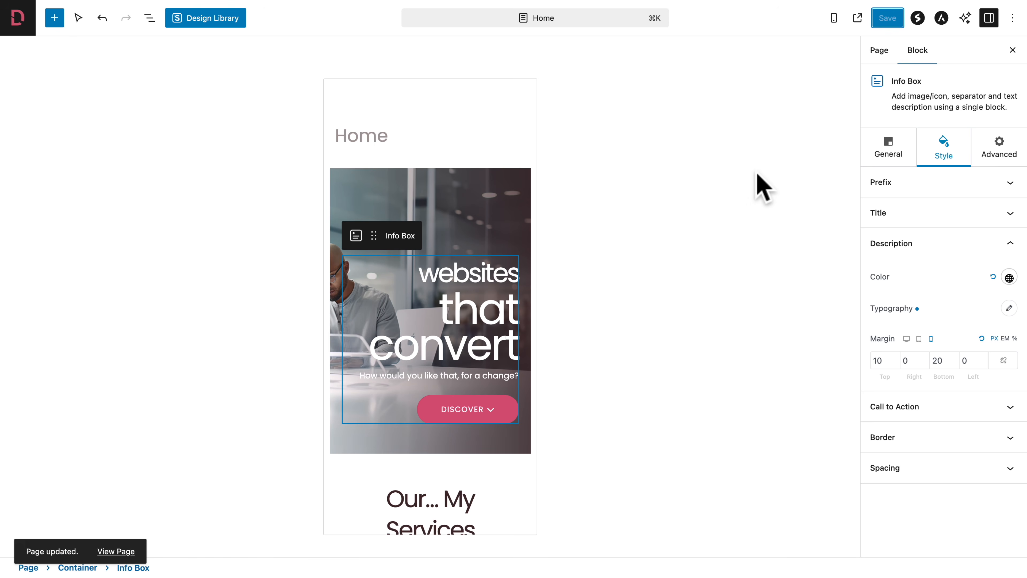
Switch back to the desktop preview and select the services container in the block list with the hero container collapsed.
{"action": "left_click", "coordinate": [832, 20]}
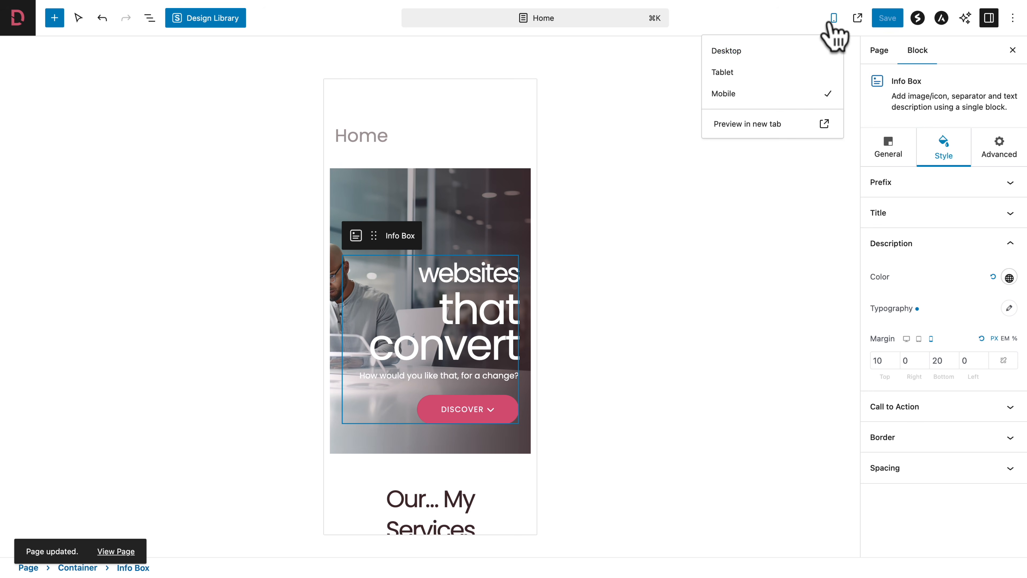
{"action": "left_click", "coordinate": [778, 52]}
{"action": "scroll", "coordinate": [615, 316], "scroll_direction": "down", "scroll_amount": 2}
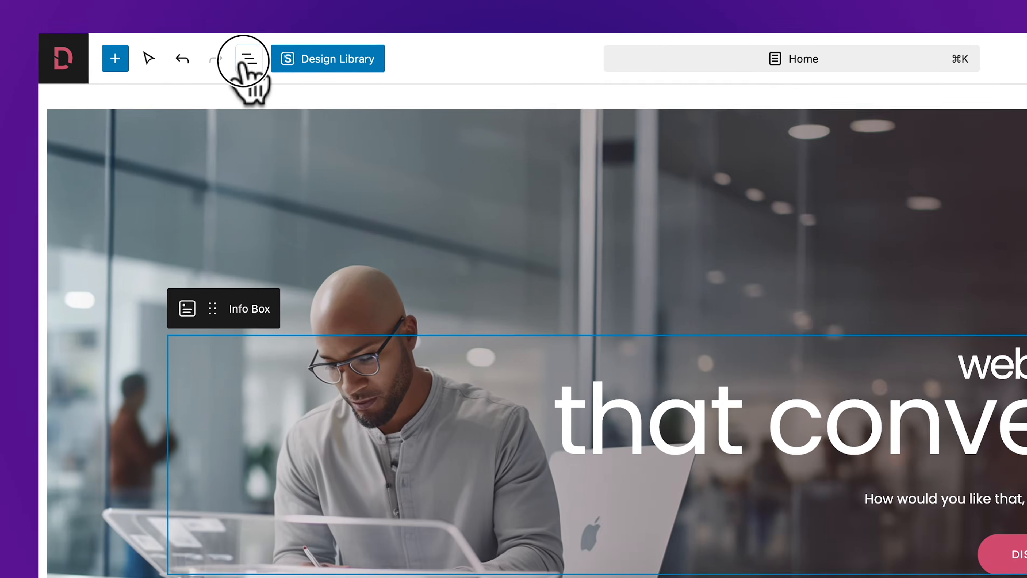
{"action": "left_click", "coordinate": [186, 32]}
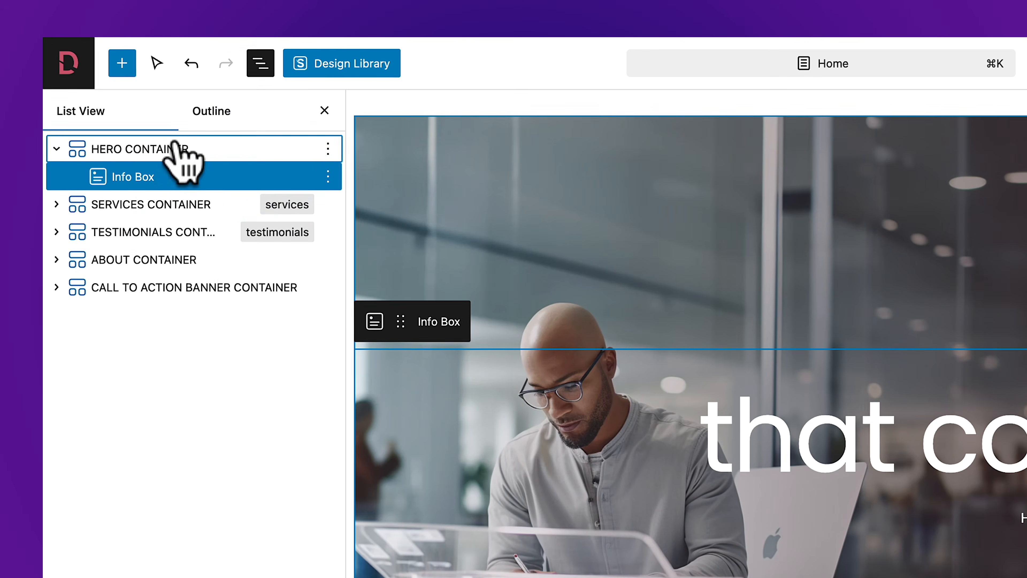
{"action": "left_click", "coordinate": [109, 215]}
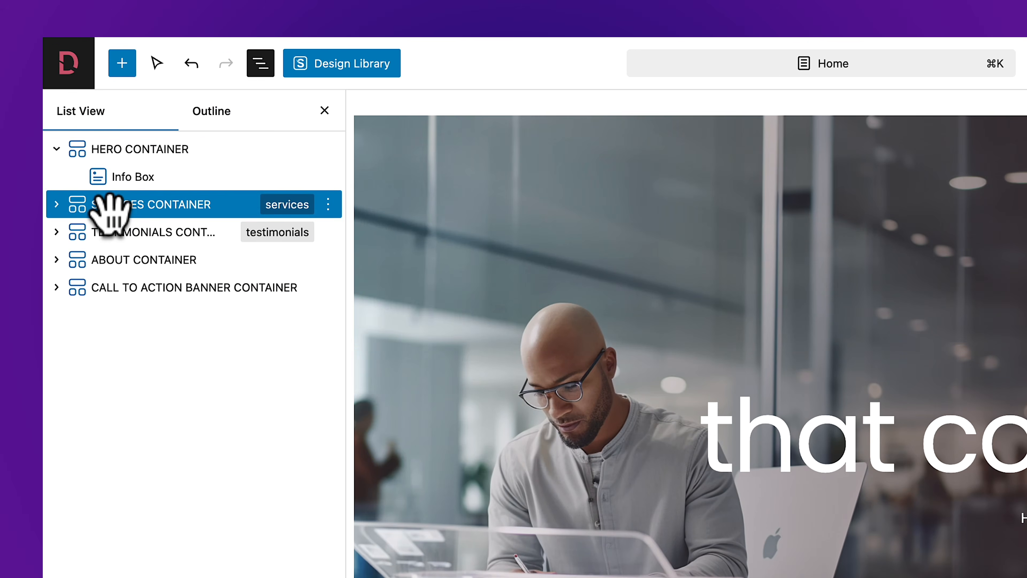
{"action": "left_click", "coordinate": [57, 150]}
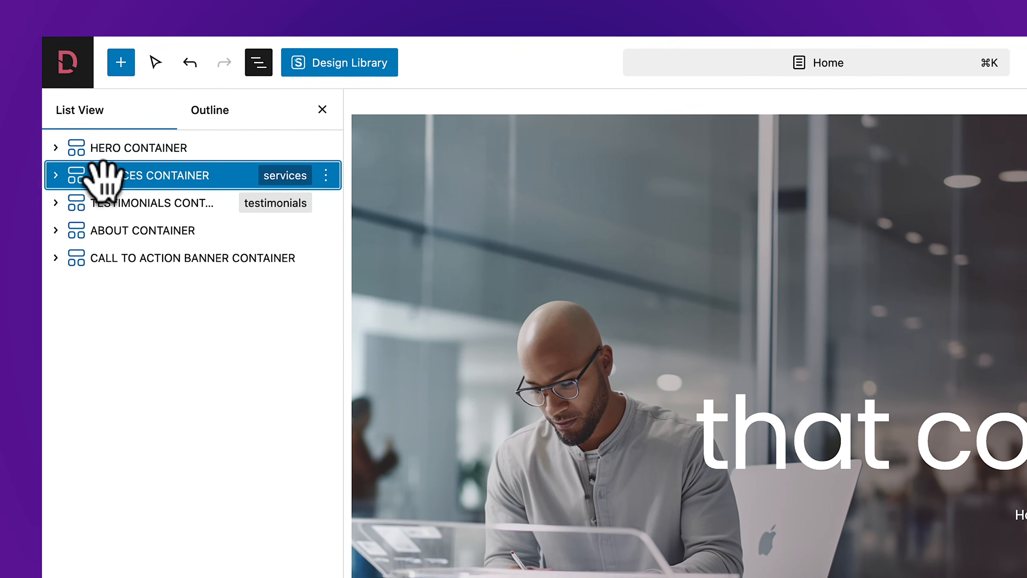
{"action": "scroll", "coordinate": [242, 283], "scroll_direction": "down", "scroll_amount": 10}
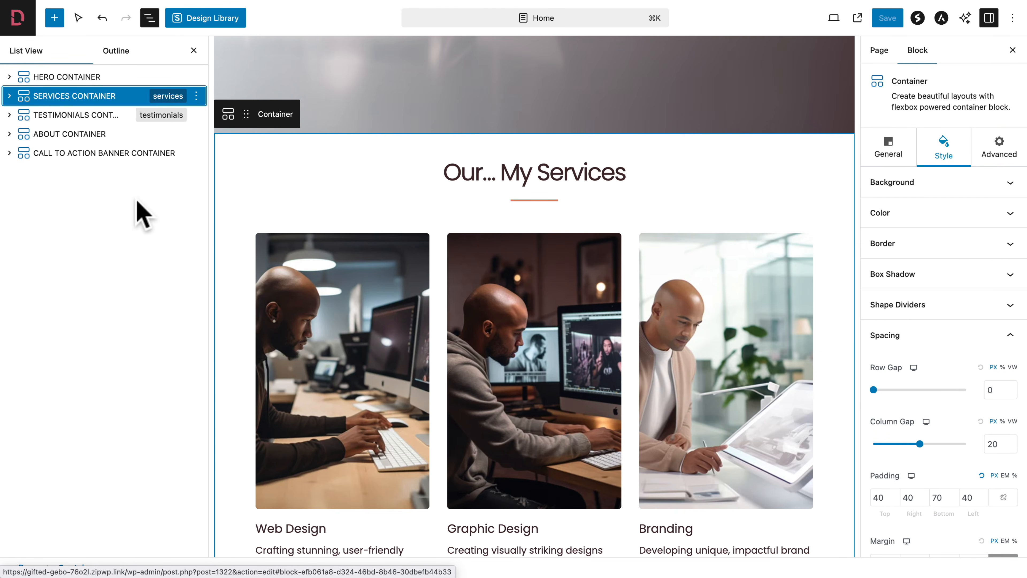
Check the font size of the "Our... My Services" heading for desktop and tablet.
{"action": "left_click", "coordinate": [467, 174]}
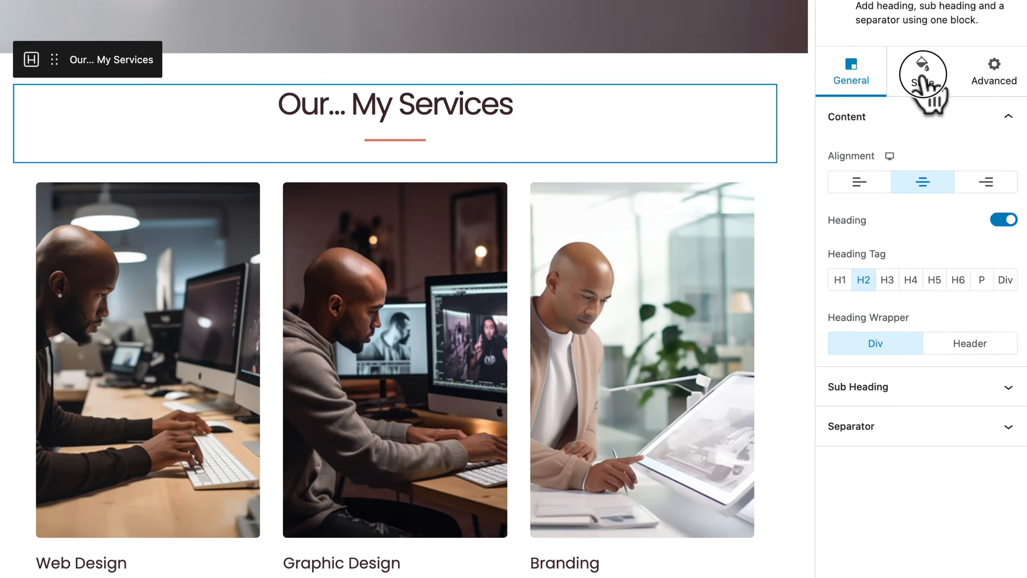
{"action": "left_click", "coordinate": [944, 148]}
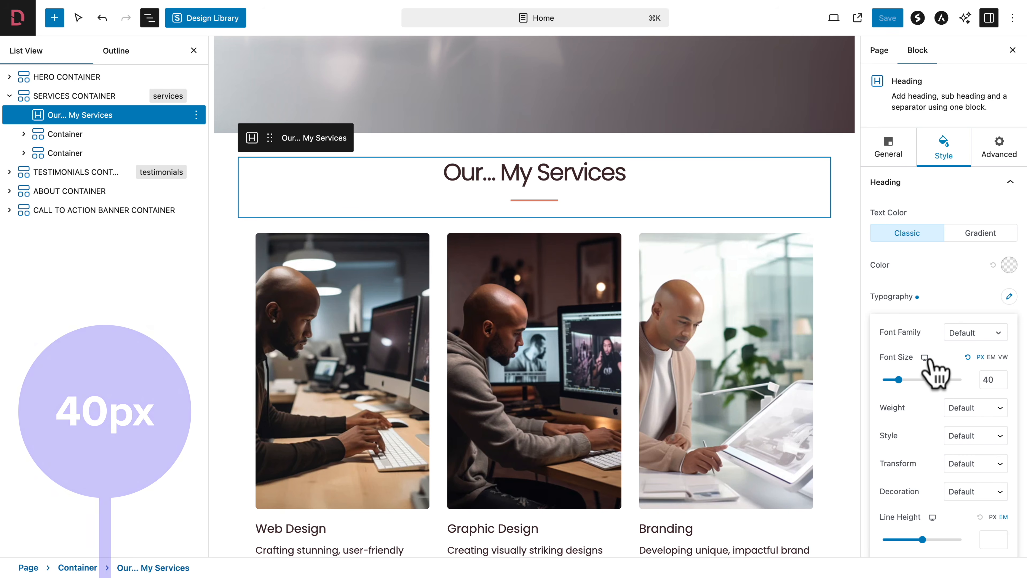
{"action": "left_click", "coordinate": [925, 358]}
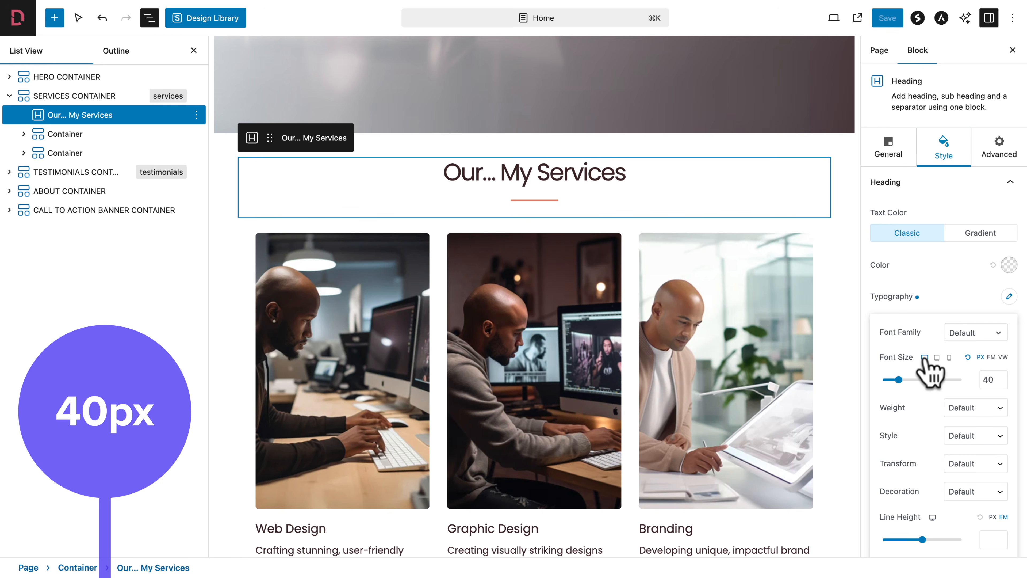
{"action": "left_click", "coordinate": [937, 358]}
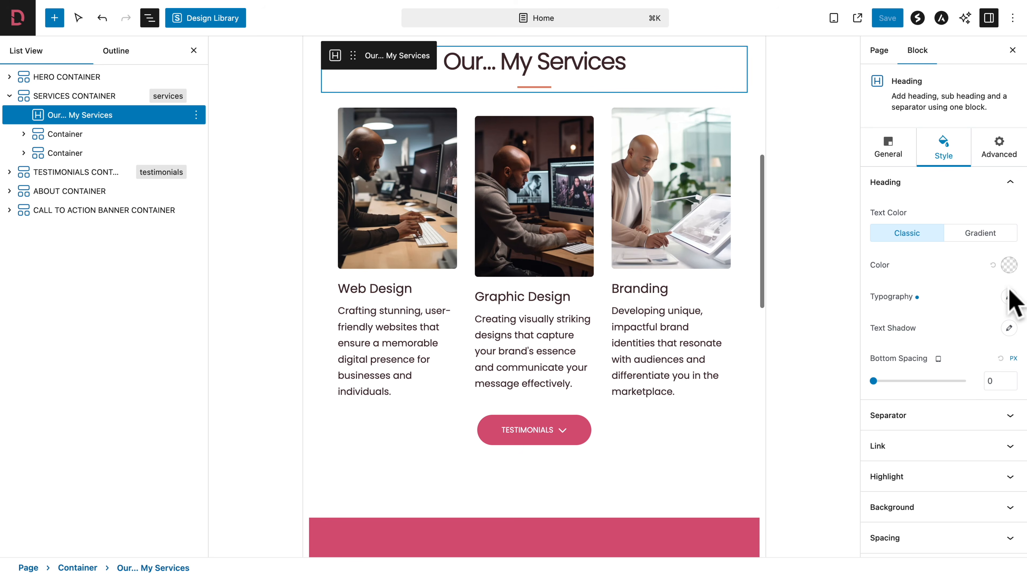
Set the font size of the "Our... My Services" heading to 38 px for tablet and 34 px for mobile.
{"action": "left_click", "coordinate": [1009, 296]}
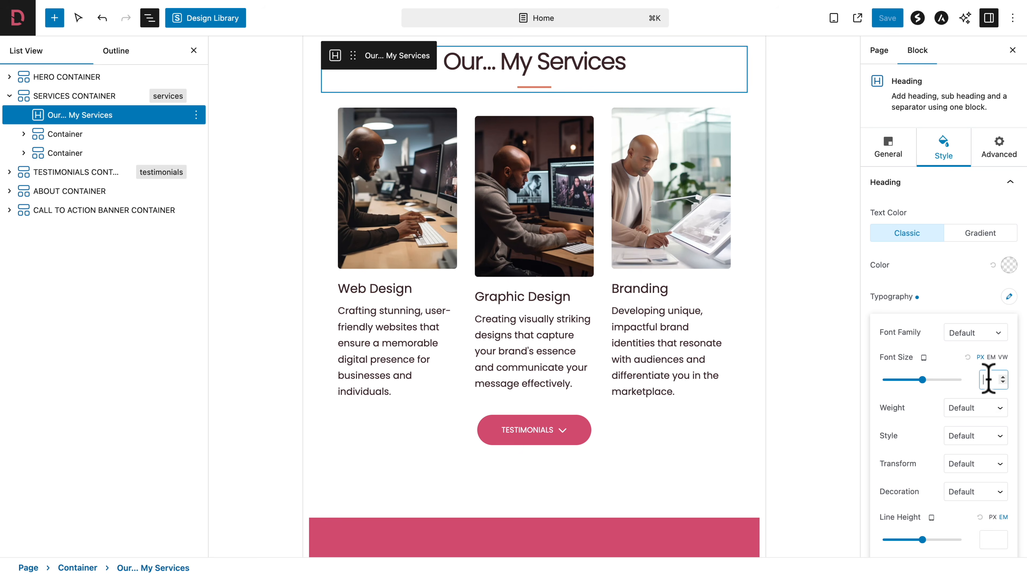
{"action": "type", "text": "38"}
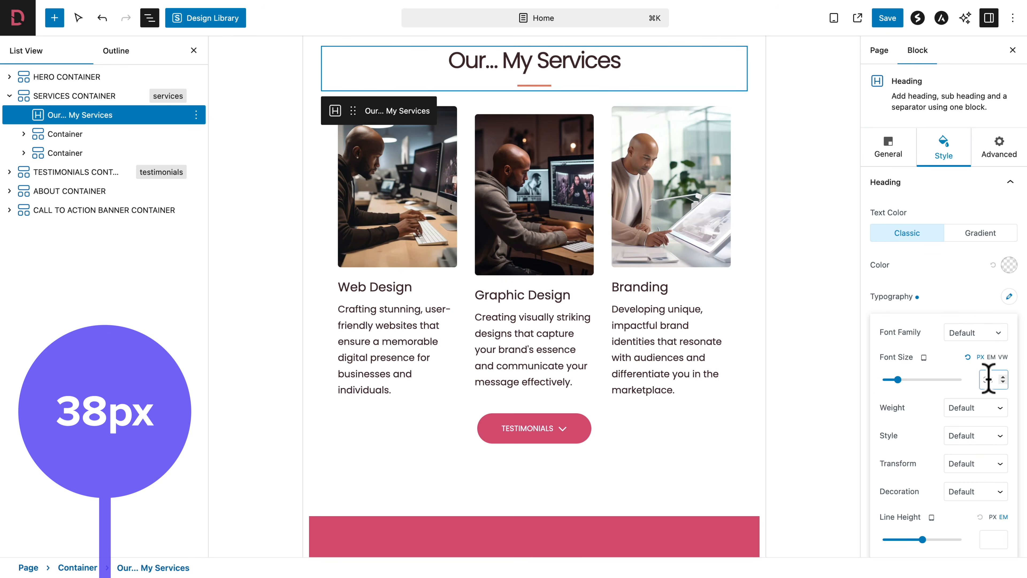
{"action": "left_click", "coordinate": [923, 358]}
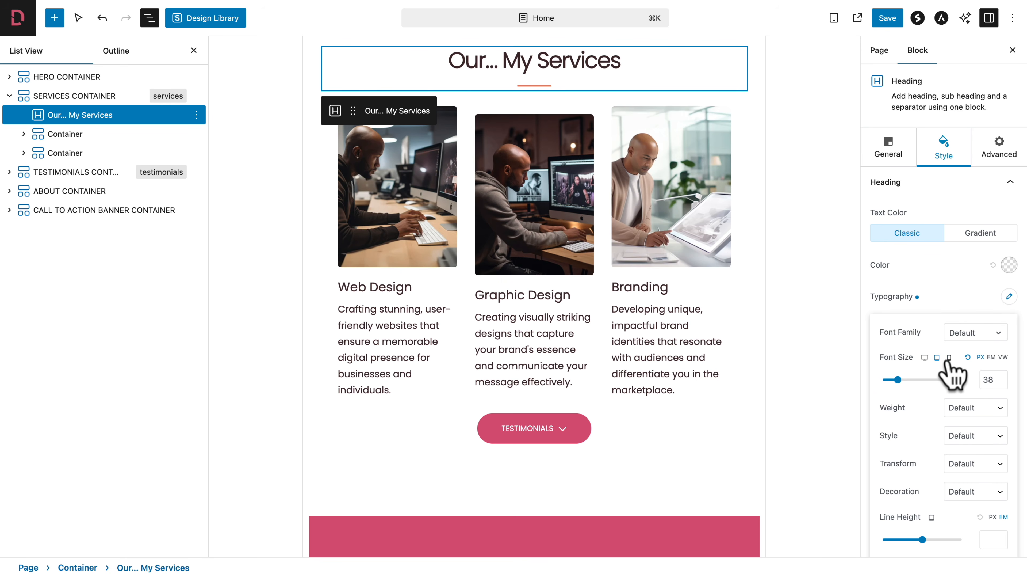
{"action": "left_click", "coordinate": [949, 358]}
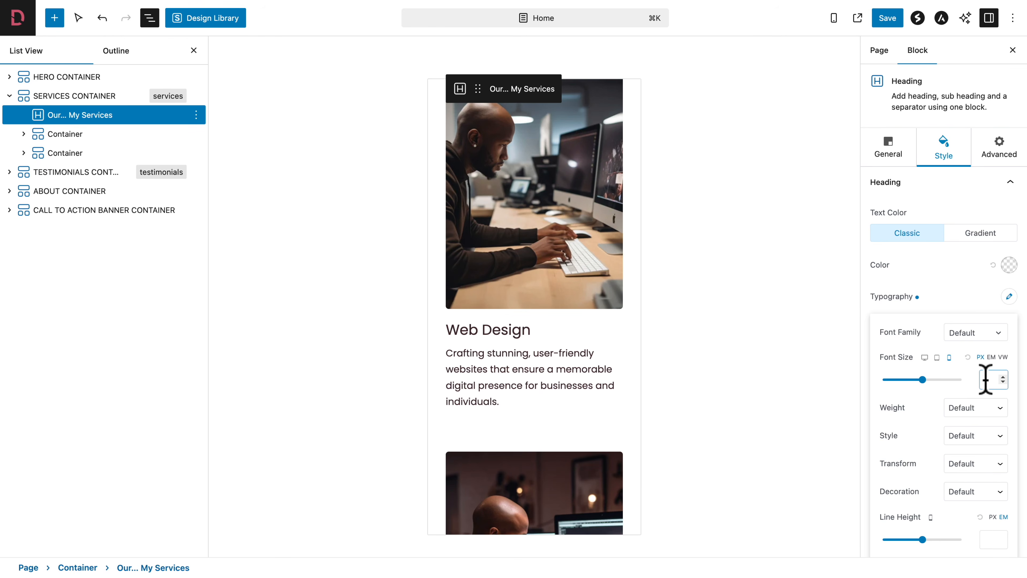
{"action": "left_click", "coordinate": [985, 379]}
{"action": "type", "text": "34"}
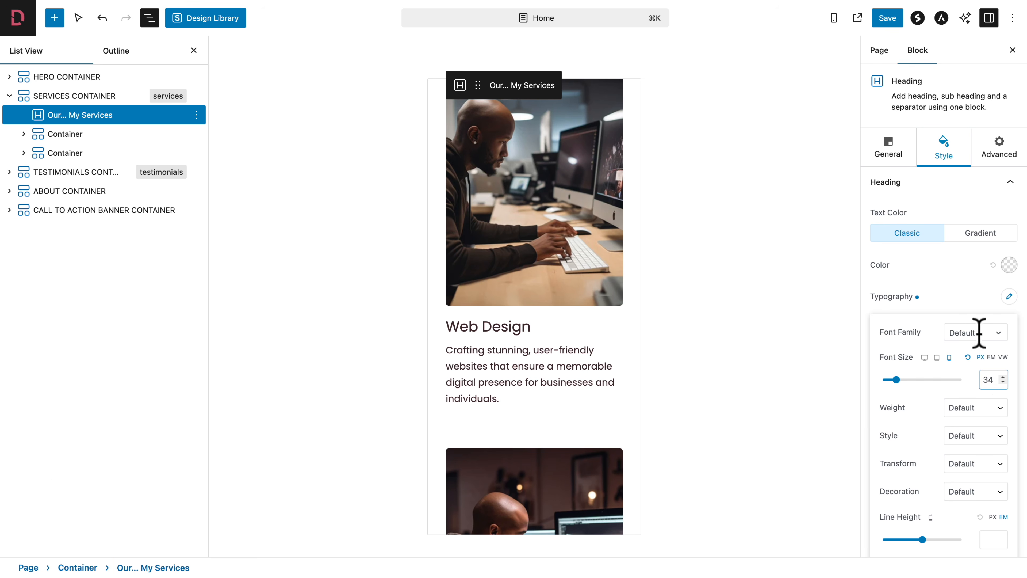
{"action": "left_click", "coordinate": [978, 300]}
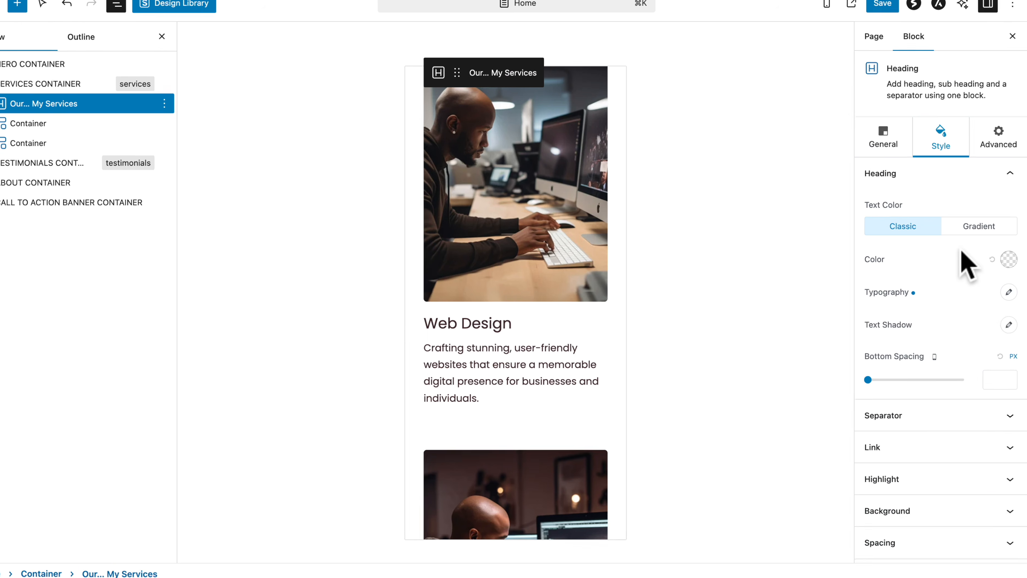
In the heading's spacing settings, set the tablet margins to 30 px bottom and 0 on the other sides.
{"action": "left_click", "coordinate": [922, 184]}
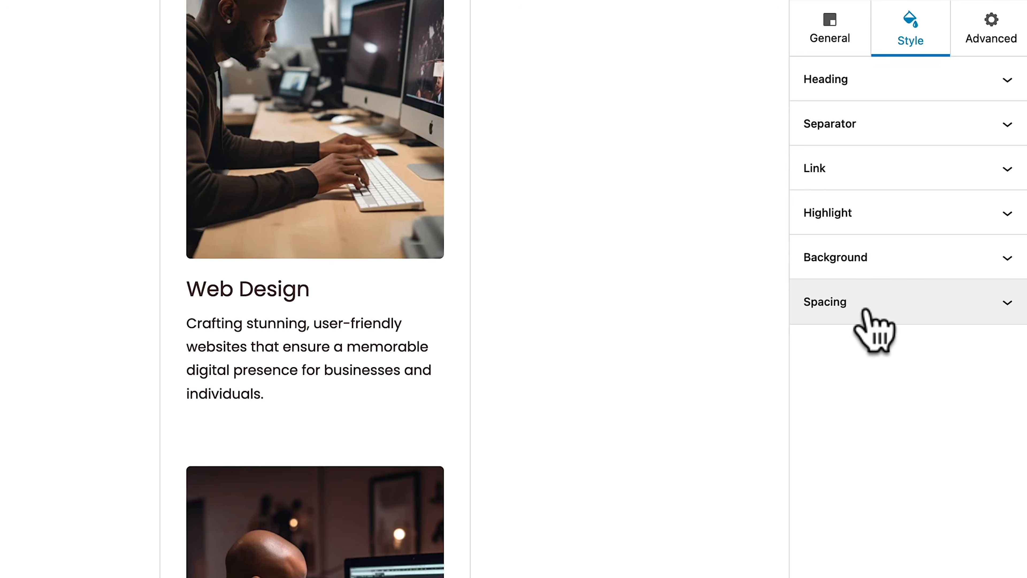
{"action": "left_click", "coordinate": [875, 311]}
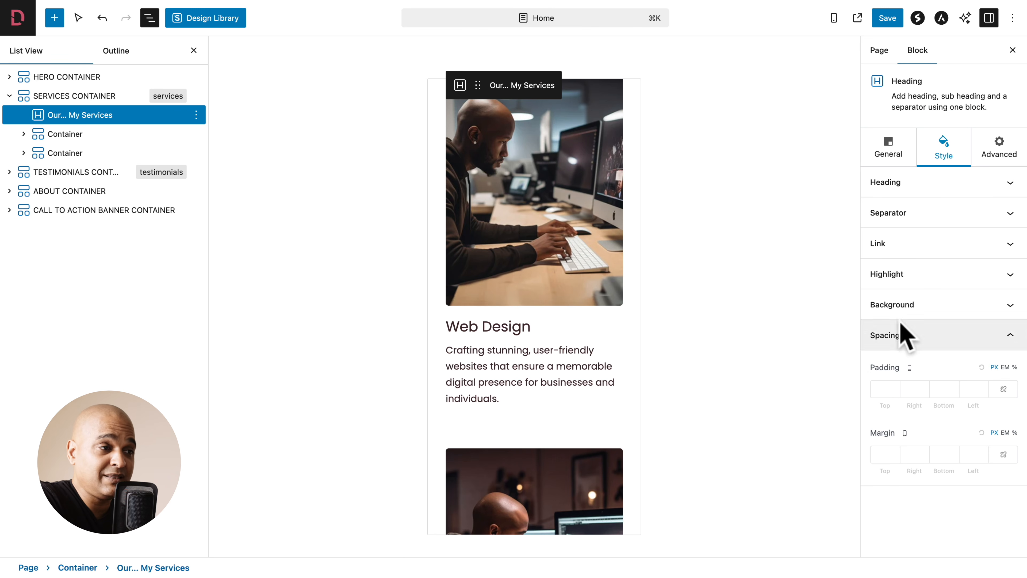
{"action": "left_click", "coordinate": [833, 21]}
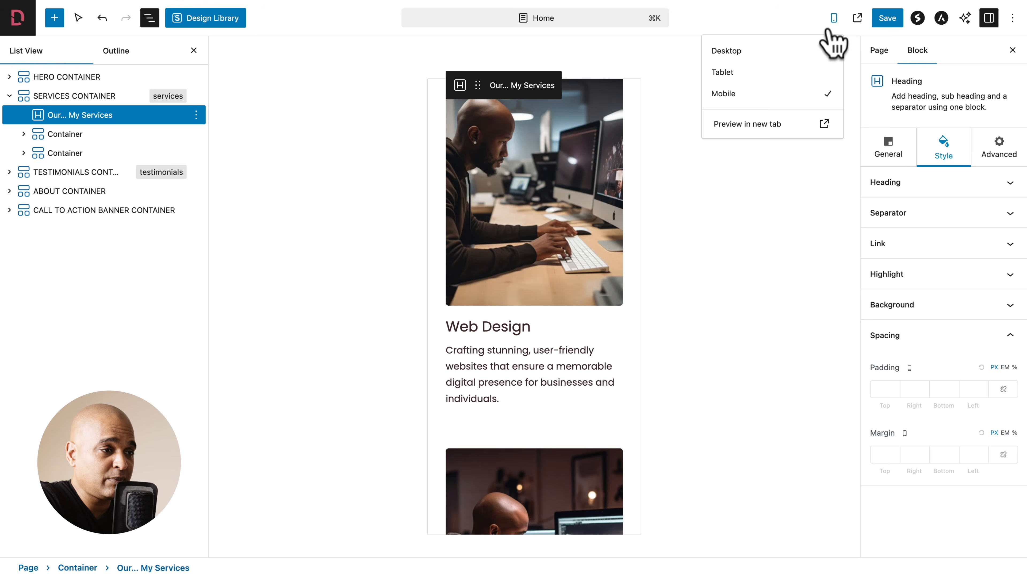
{"action": "left_click", "coordinate": [784, 51]}
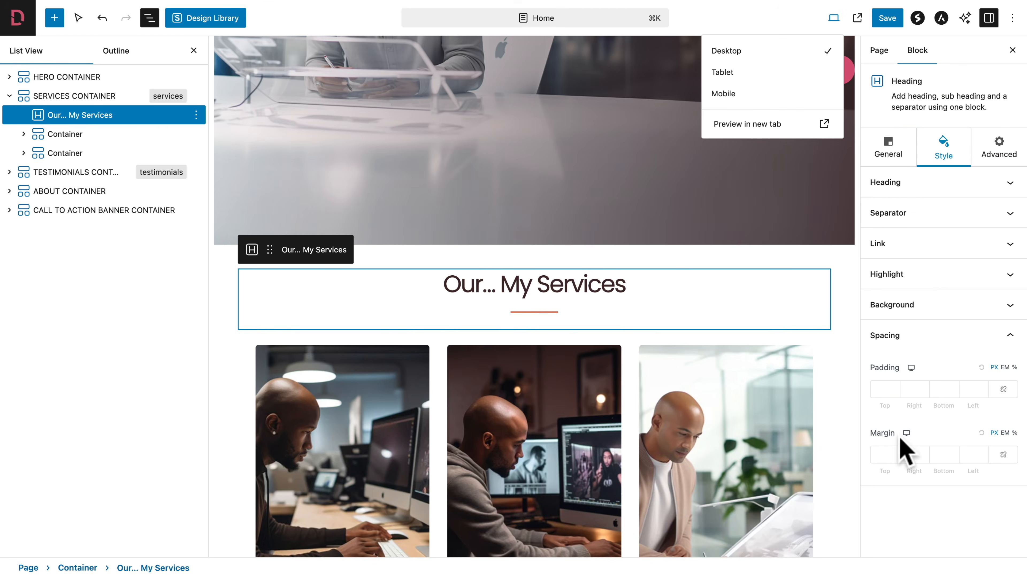
{"action": "left_click", "coordinate": [906, 433]}
{"action": "left_click", "coordinate": [918, 433]}
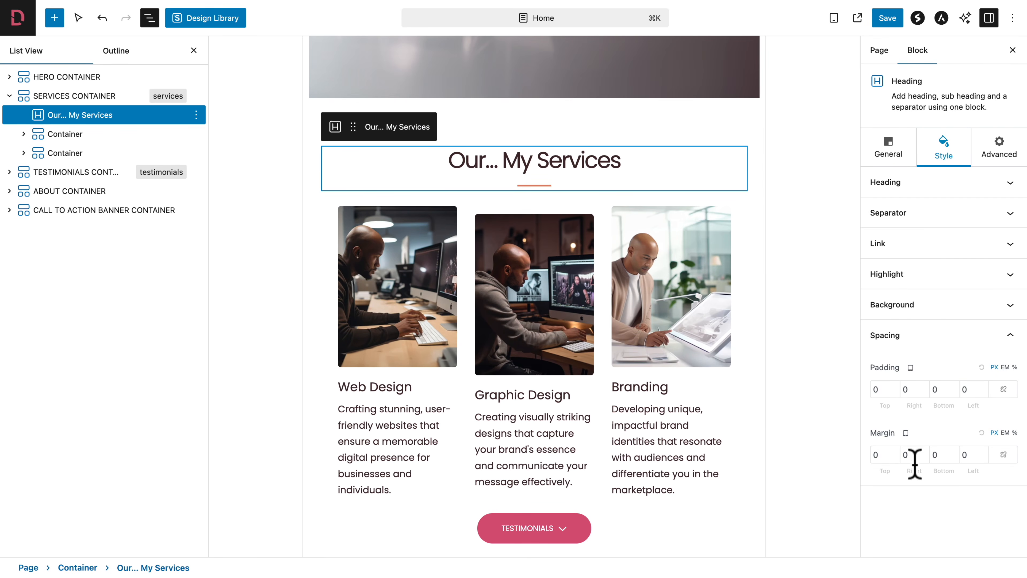
{"action": "left_click", "coordinate": [931, 456]}
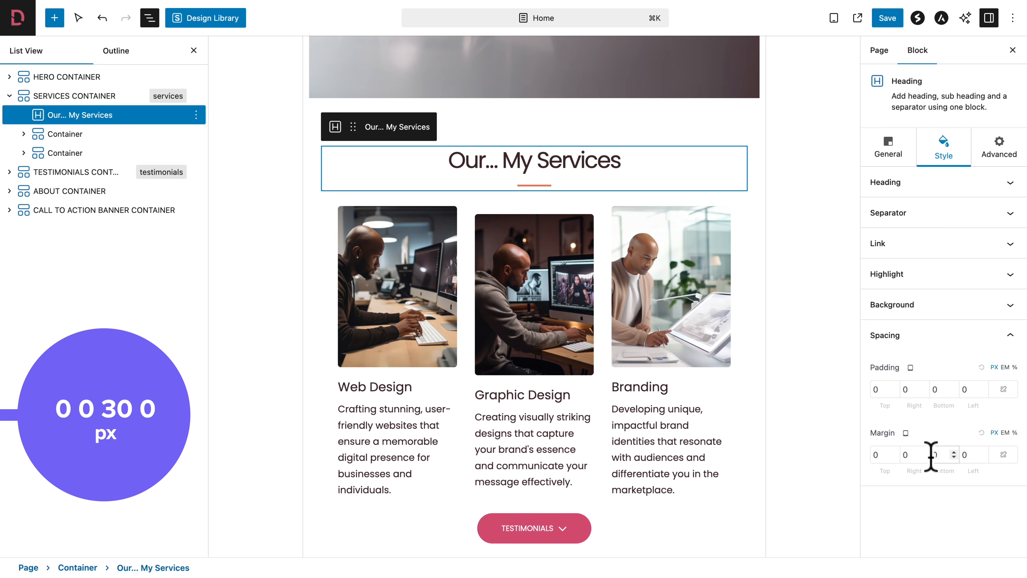
{"action": "type", "text": "3"}
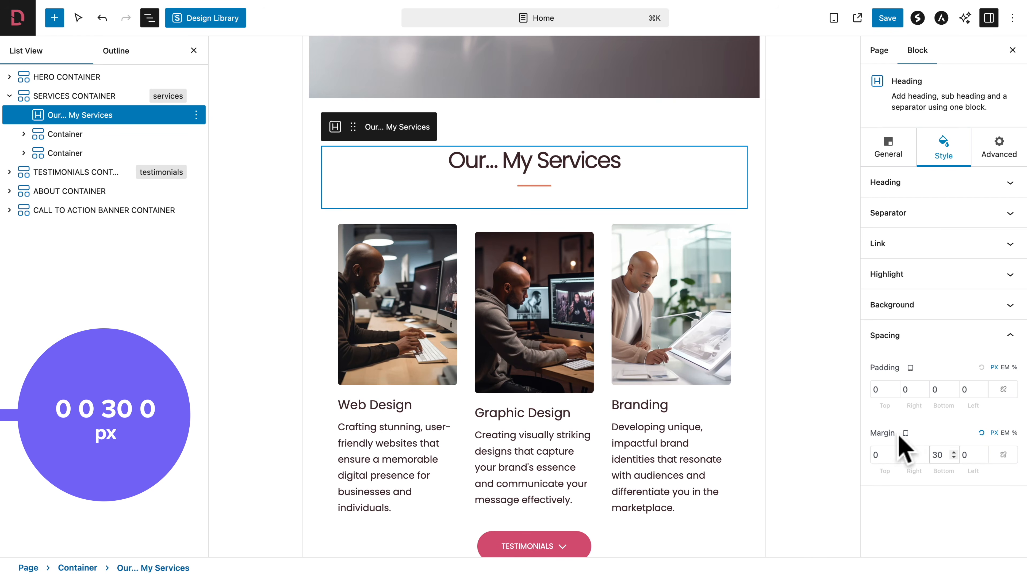
Set the heading's mobile margins to 0 px top, right and left and 30 px bottom, and save the page.
{"action": "left_click", "coordinate": [932, 433]}
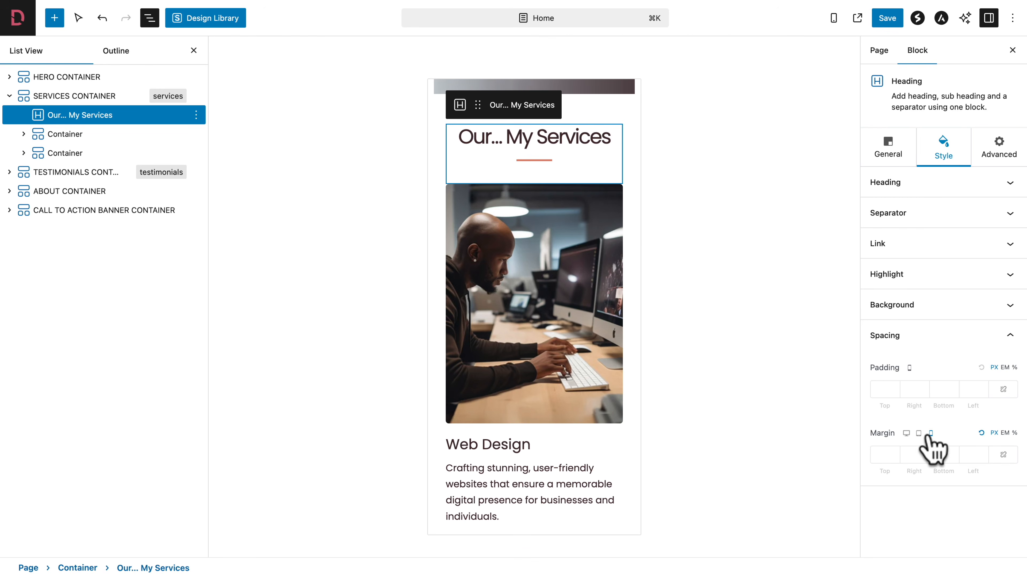
{"action": "left_click", "coordinate": [893, 454]}
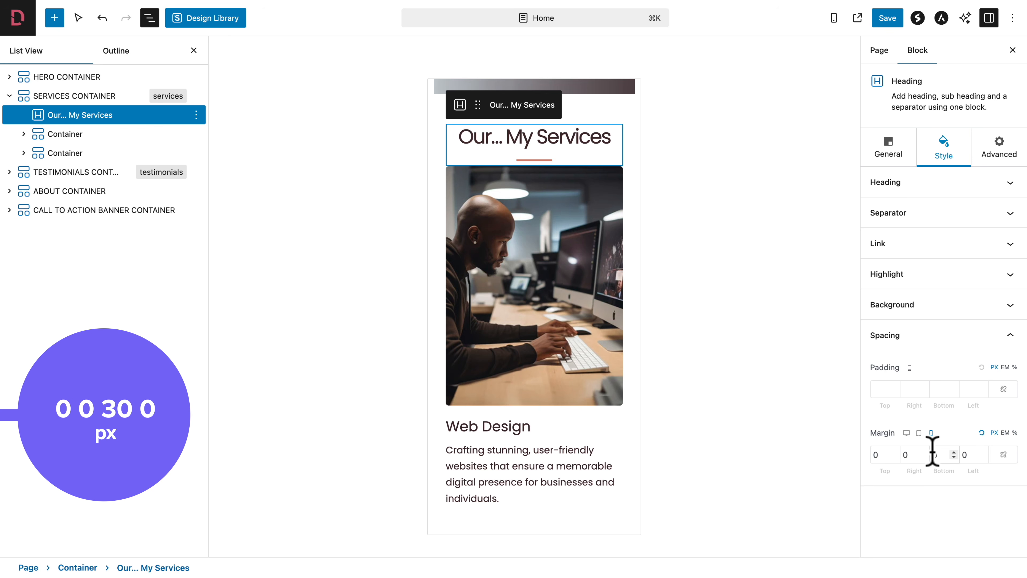
{"action": "type", "text": "30"}
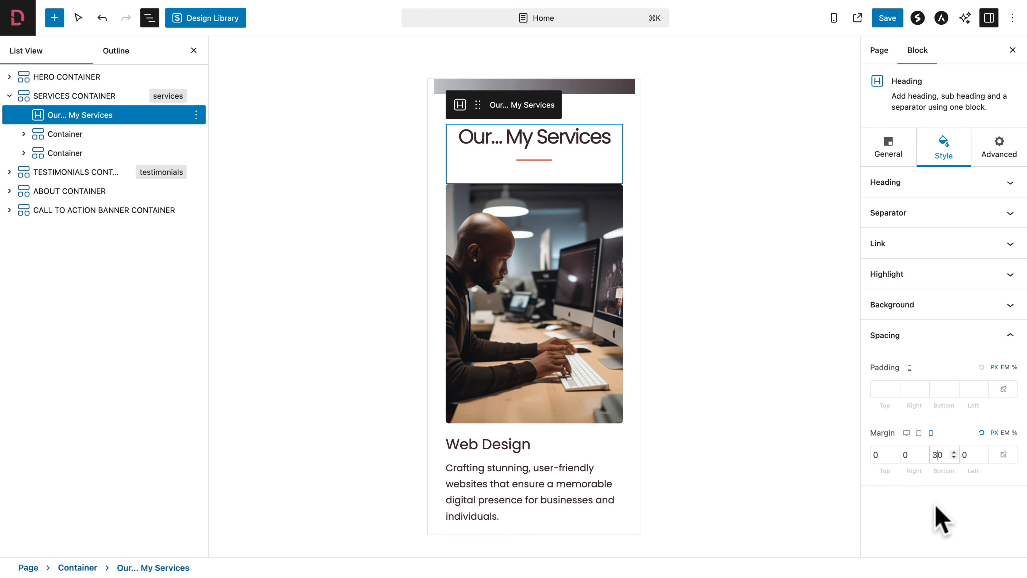
Return to the desktop preview, then select and expand the container holding the three service cards.
{"action": "left_click", "coordinate": [834, 20]}
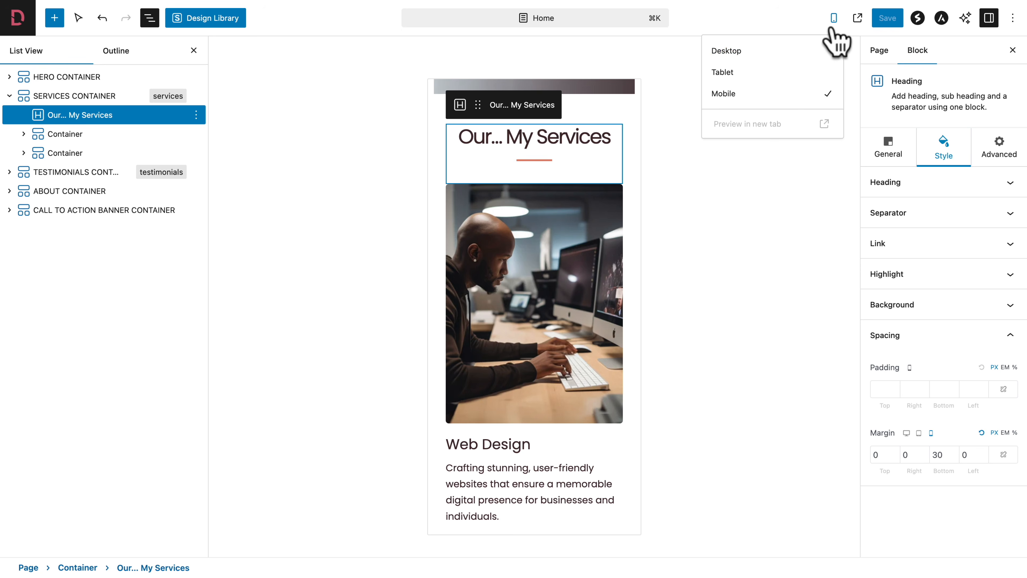
{"action": "left_click", "coordinate": [778, 52]}
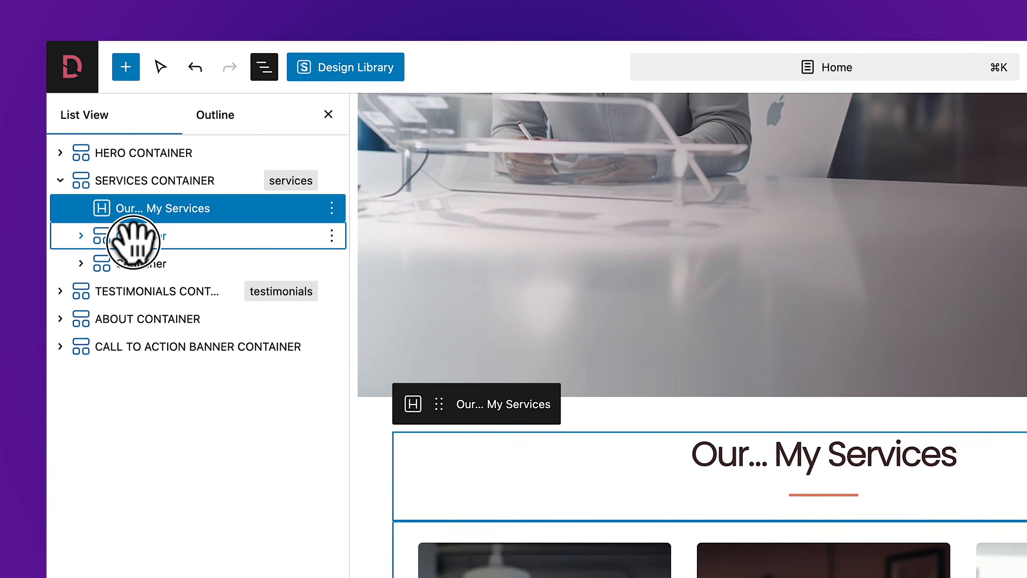
{"action": "left_click", "coordinate": [60, 134]}
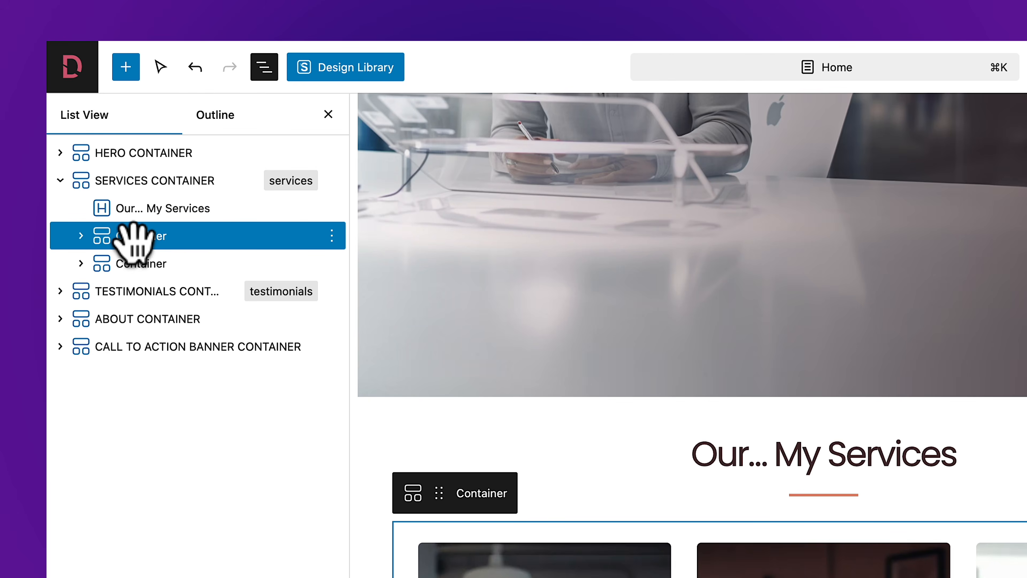
{"action": "left_click", "coordinate": [81, 236]}
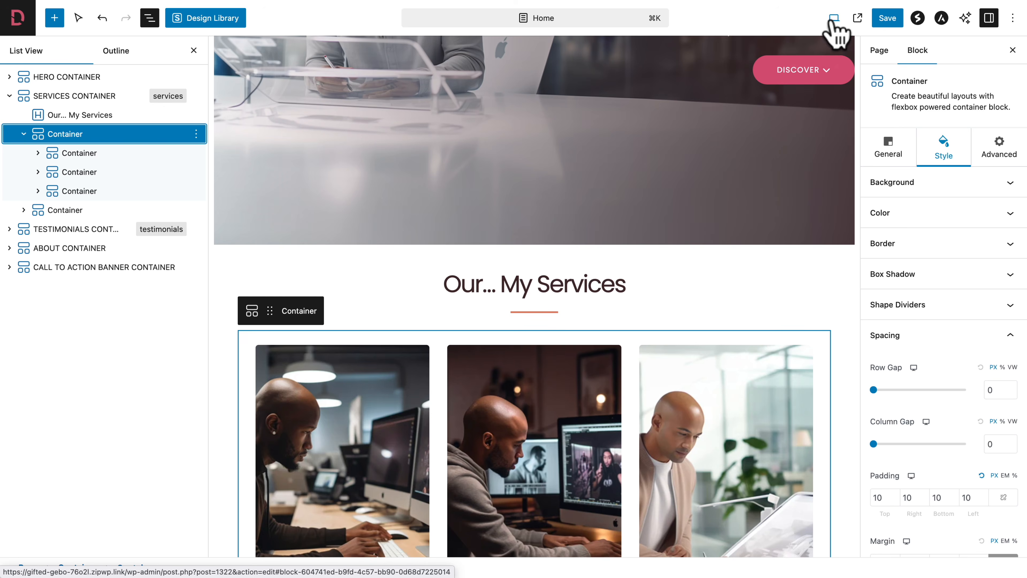
Review the service cards container in the tablet preview and set its row gap to 50 px for mobile.
{"action": "left_click", "coordinate": [833, 21]}
{"action": "left_click", "coordinate": [753, 73]}
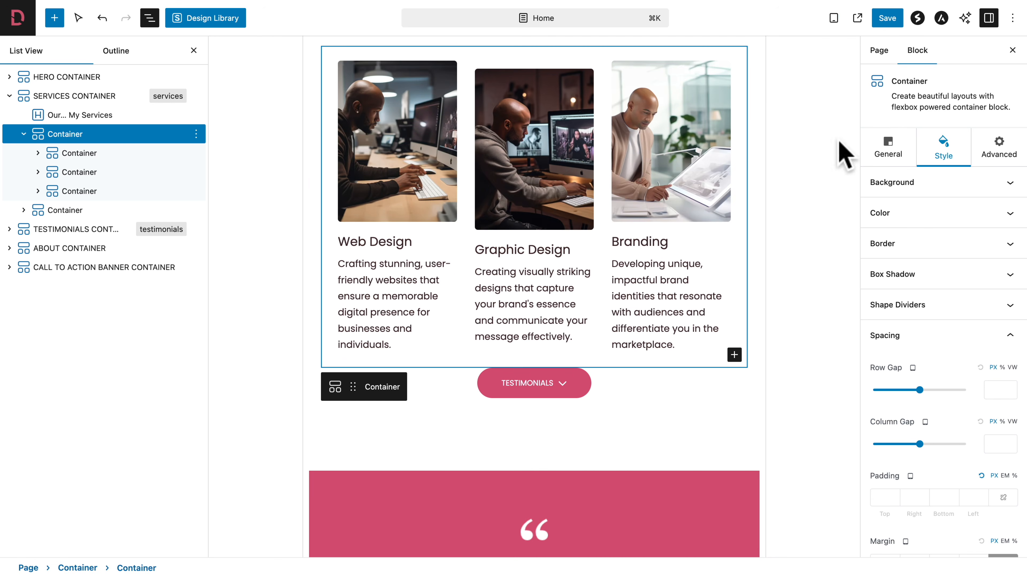
{"action": "left_click", "coordinate": [833, 18]}
{"action": "left_click", "coordinate": [778, 106]}
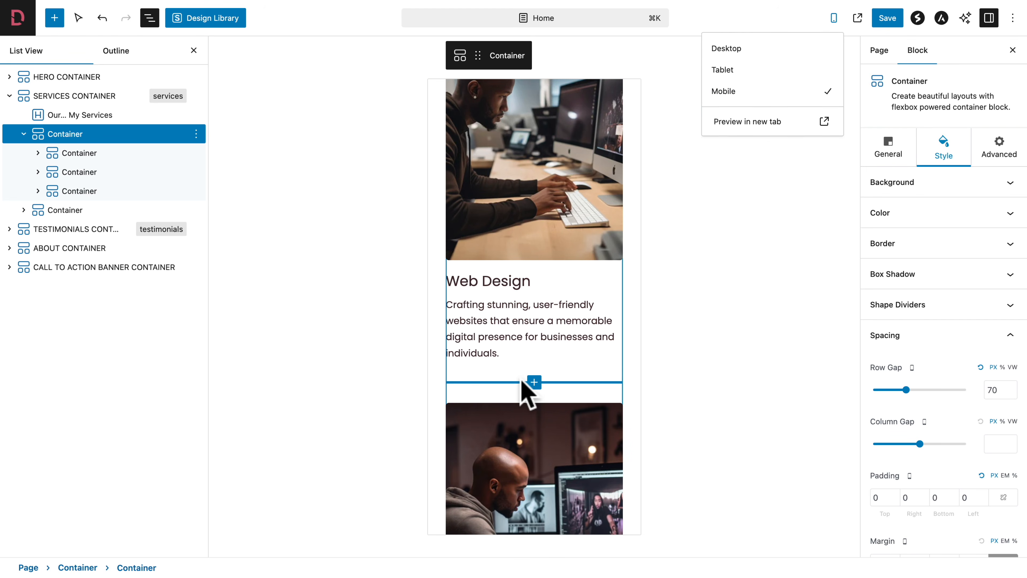
{"action": "scroll", "coordinate": [523, 452], "scroll_direction": "down", "scroll_amount": 4}
{"action": "scroll", "coordinate": [523, 452], "scroll_direction": "up", "scroll_amount": 2}
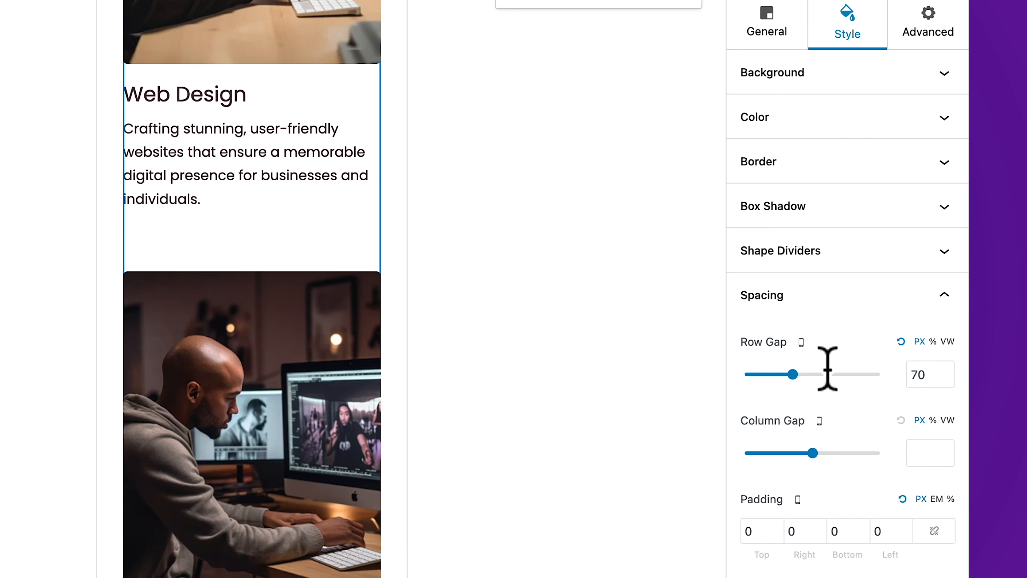
{"action": "left_click_drag", "start_coordinate": [793, 374], "coordinate": [787, 392]}
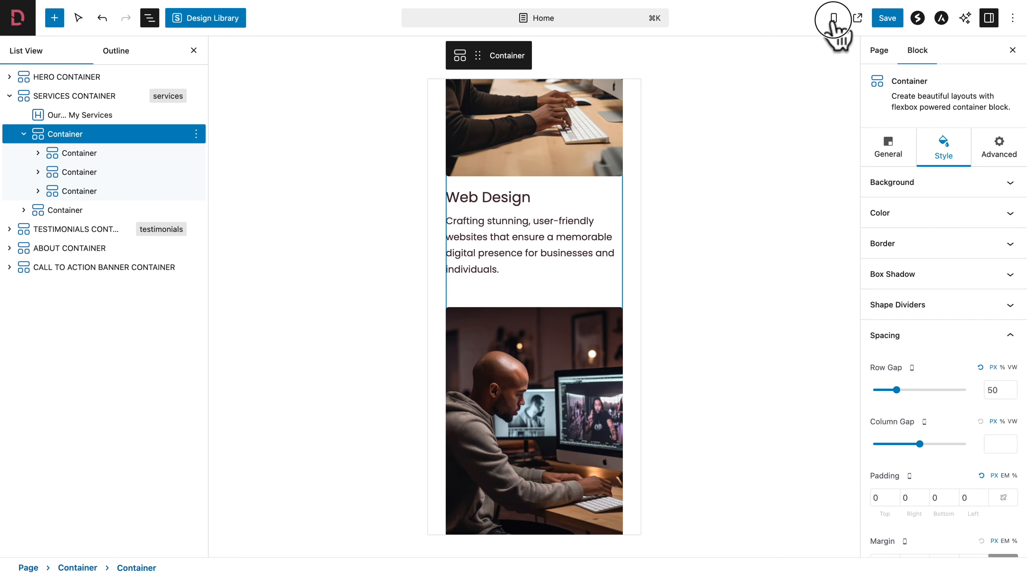
Switch back to the desktop preview and select the Buttons block inside the services section's second inner container.
{"action": "left_click", "coordinate": [833, 19]}
{"action": "left_click", "coordinate": [781, 52]}
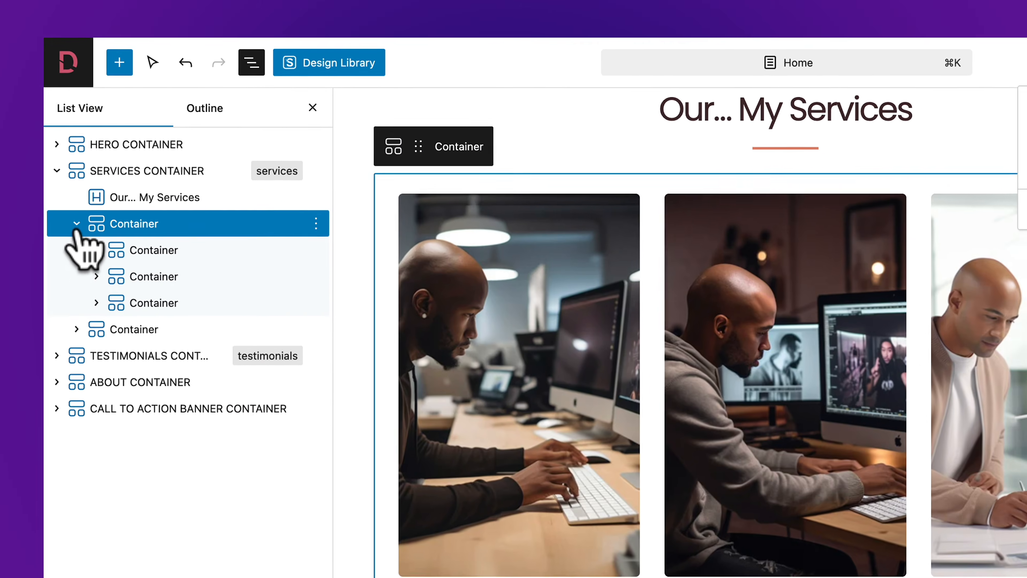
{"action": "left_click", "coordinate": [77, 223]}
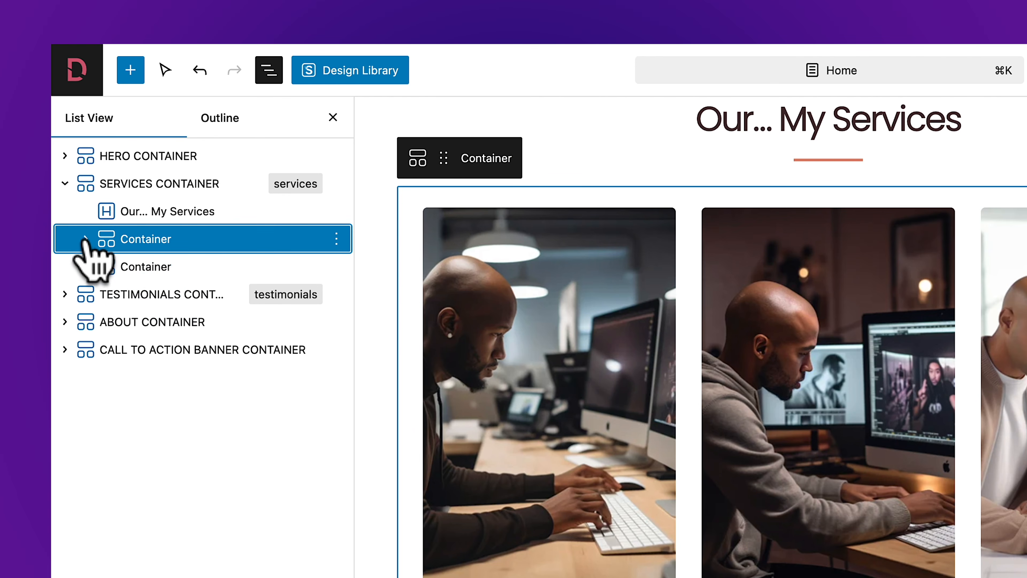
{"action": "left_click", "coordinate": [85, 266]}
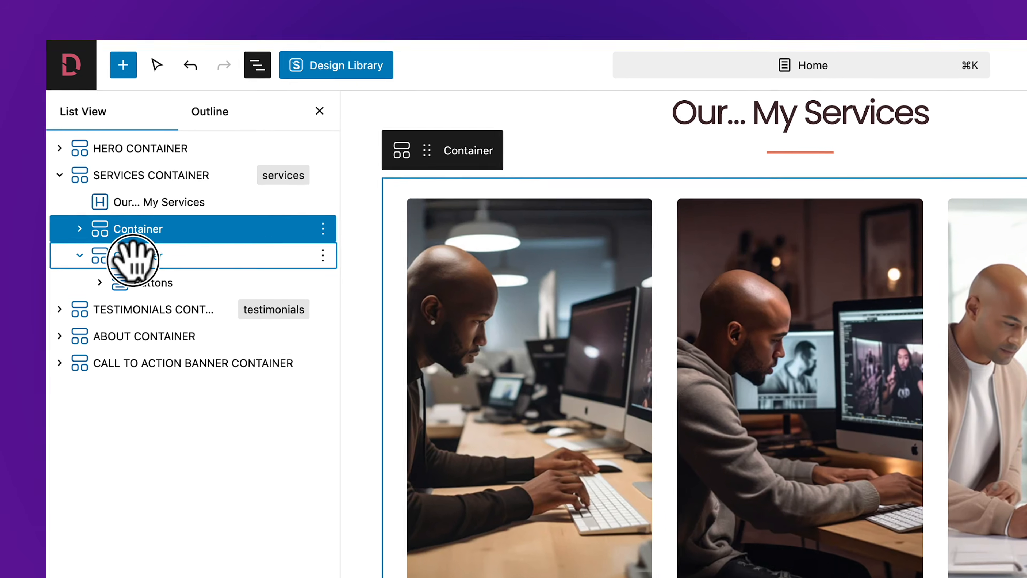
{"action": "left_click", "coordinate": [137, 266]}
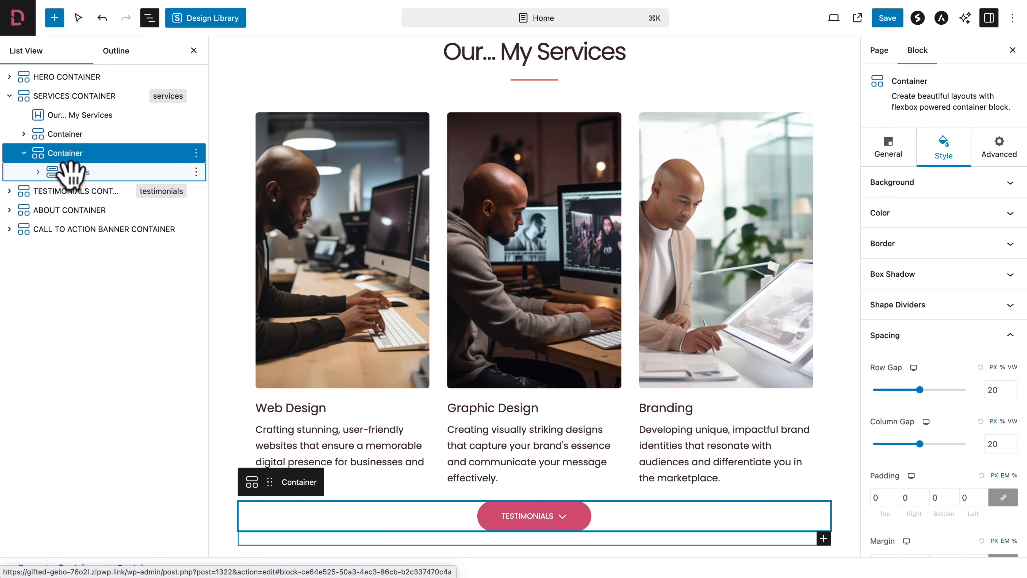
{"action": "left_click", "coordinate": [73, 172]}
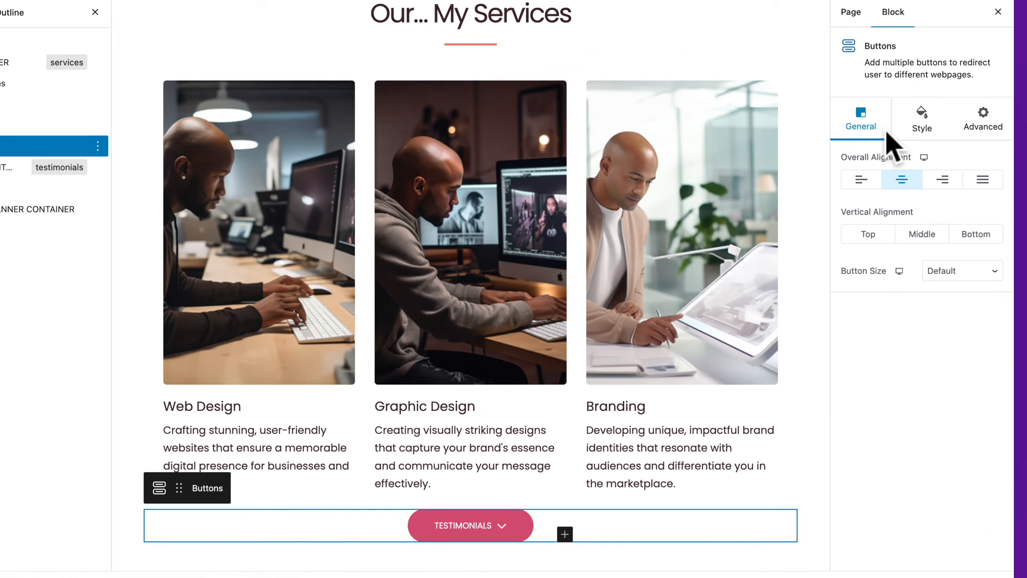
Unlink the Buttons block's margins and set them to 30 px top and 0 on the other sides for desktop and tablet.
{"action": "left_click", "coordinate": [943, 149]}
{"action": "left_click", "coordinate": [774, 183]}
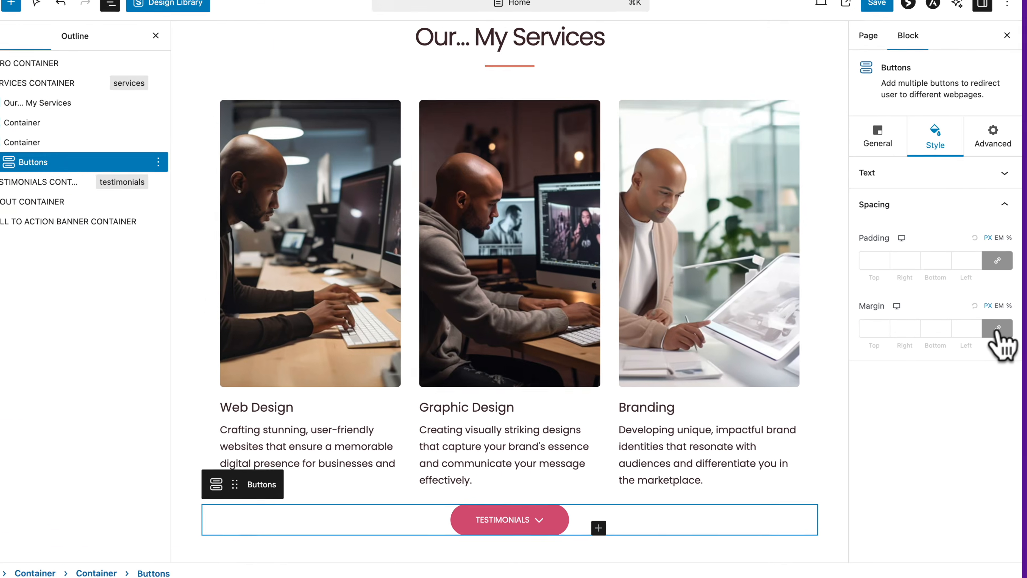
{"action": "left_click", "coordinate": [996, 330]}
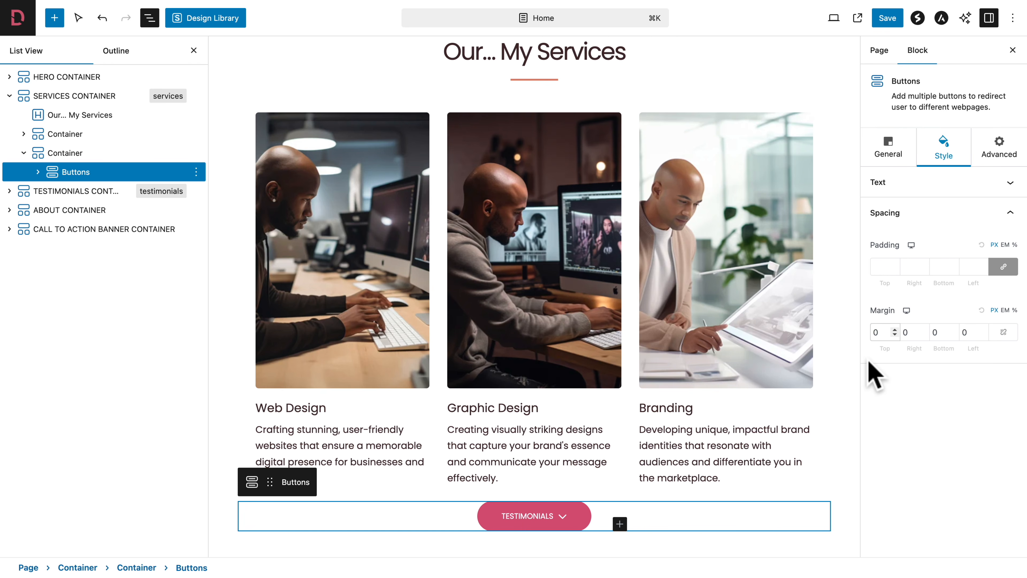
{"action": "type", "text": "30"}
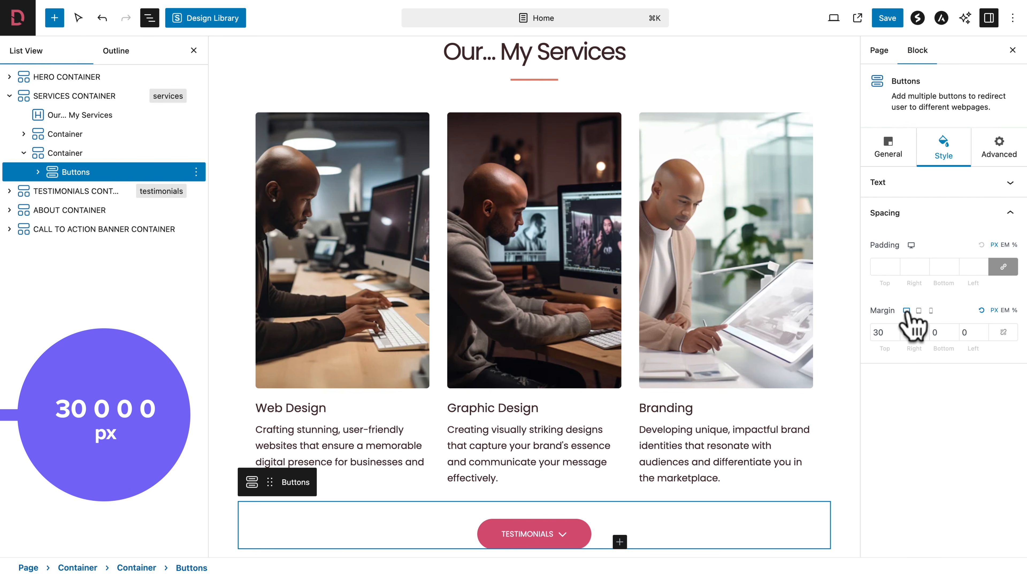
{"action": "left_click", "coordinate": [919, 310]}
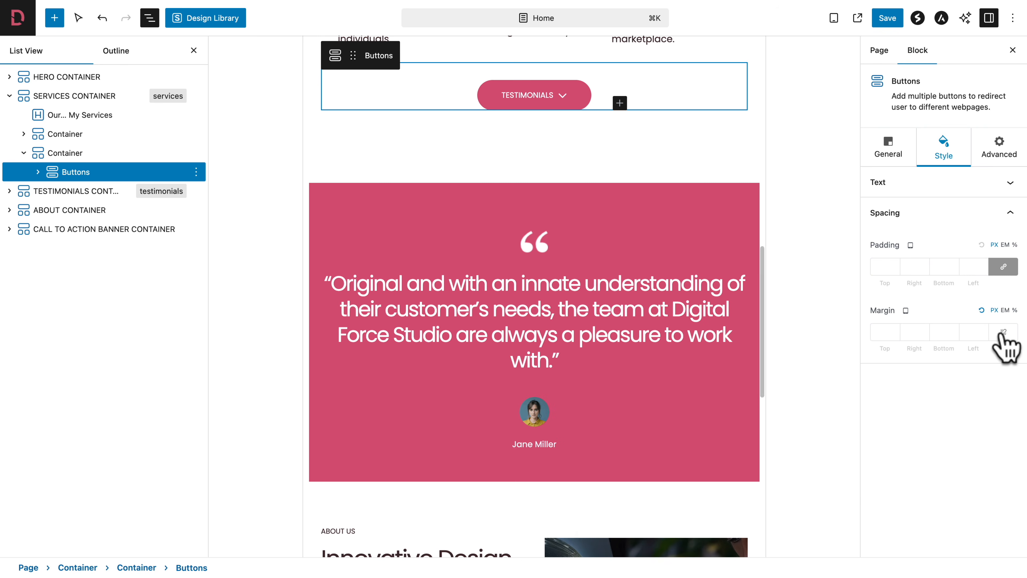
{"action": "left_click", "coordinate": [1003, 331]}
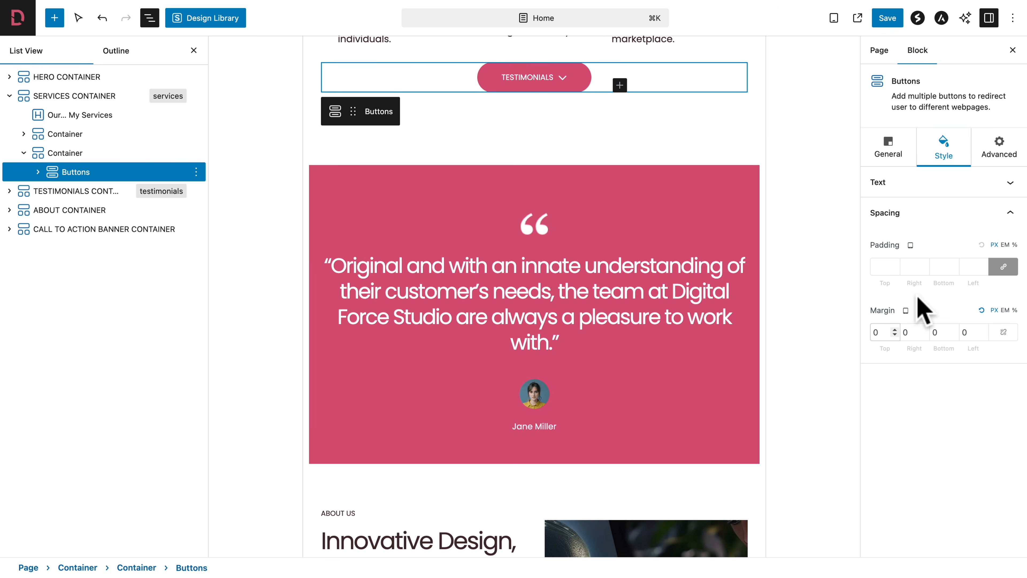
{"action": "type", "text": "3"}
Set the services Buttons block's top margin to 60 px for mobile and check the button's spacing in the preview.
{"action": "left_click", "coordinate": [906, 311]}
{"action": "left_click", "coordinate": [931, 311]}
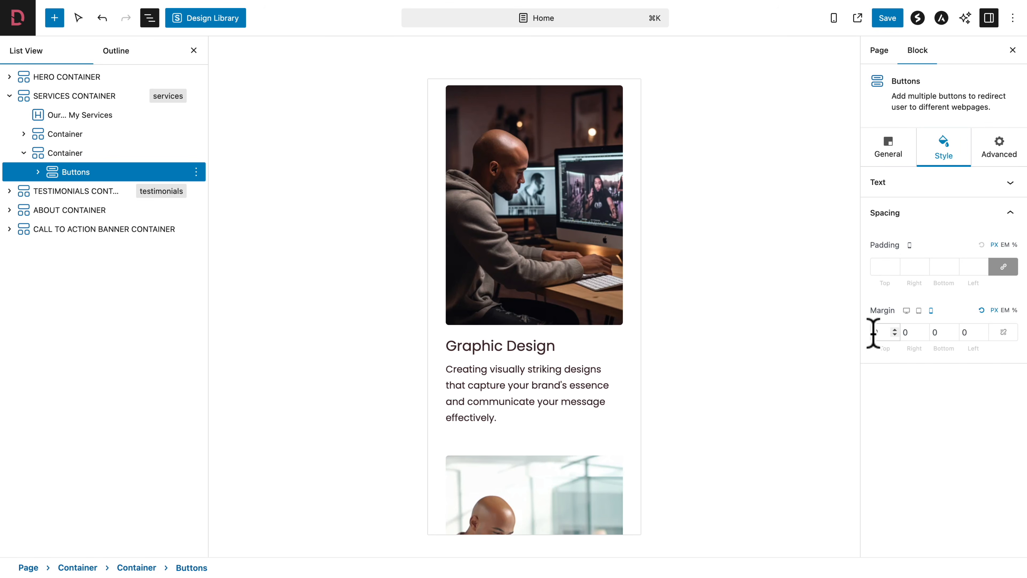
{"action": "type", "text": "6"}
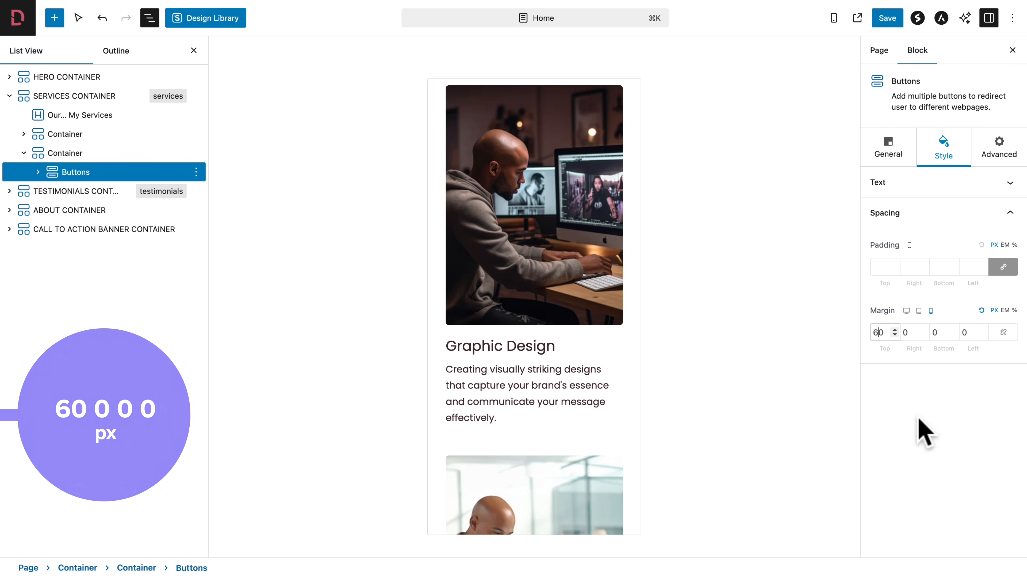
{"action": "scroll", "coordinate": [572, 424], "scroll_direction": "down", "scroll_amount": 10}
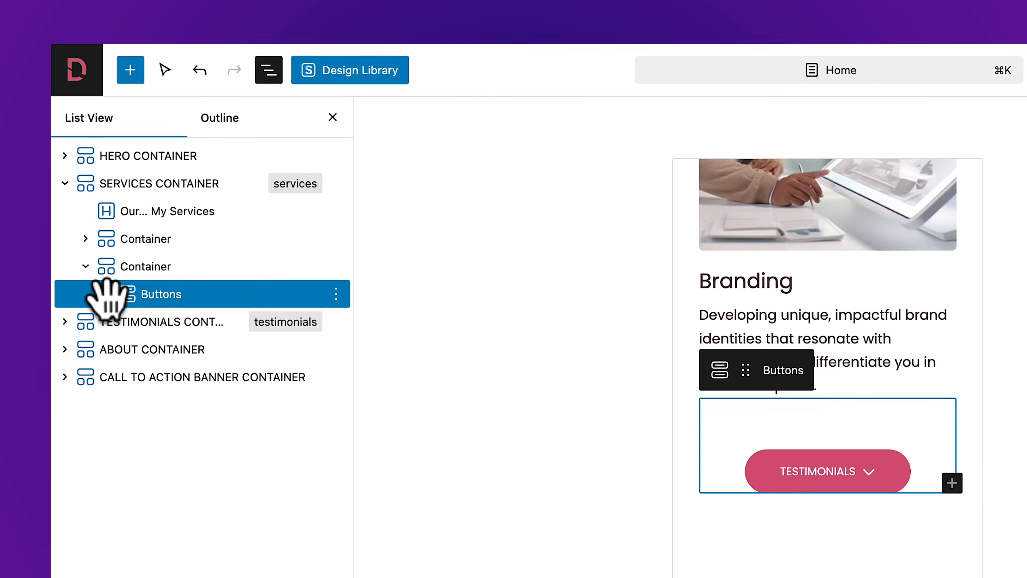
Set the Testimonials button text's letter spacing to 1 px for desktop and save the page.
{"action": "left_click", "coordinate": [37, 172]}
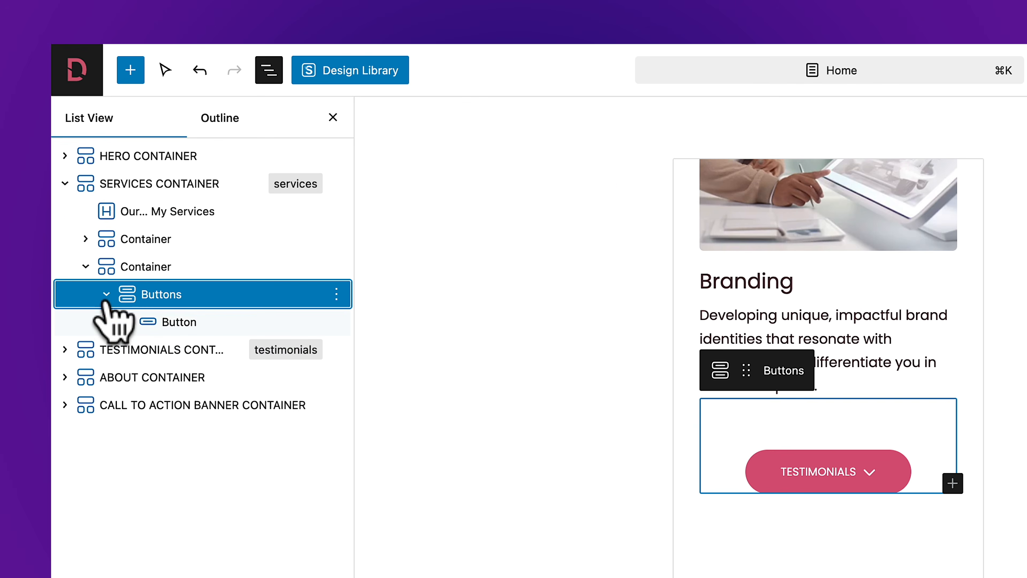
{"action": "left_click", "coordinate": [176, 321]}
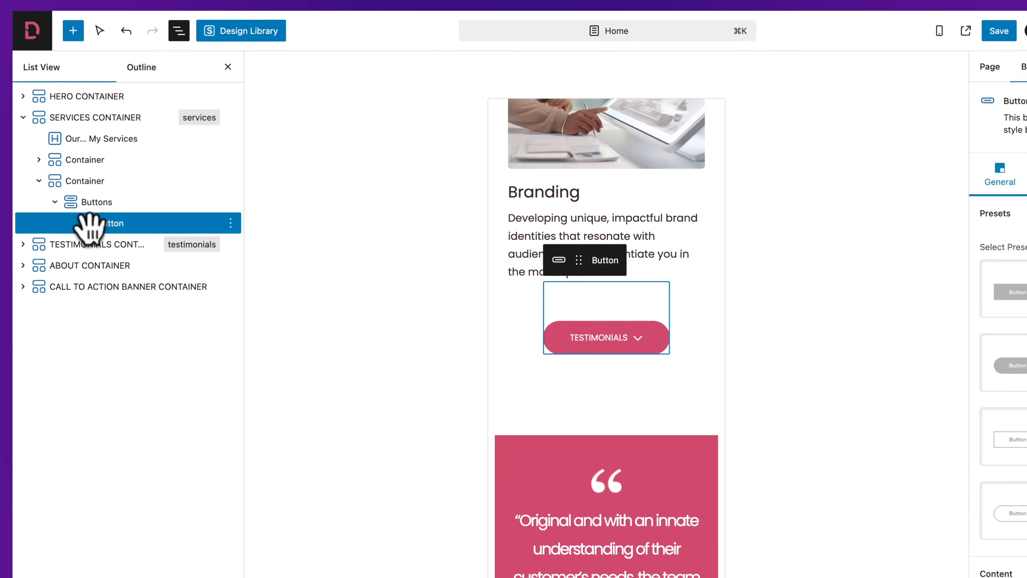
{"action": "left_click", "coordinate": [943, 148]}
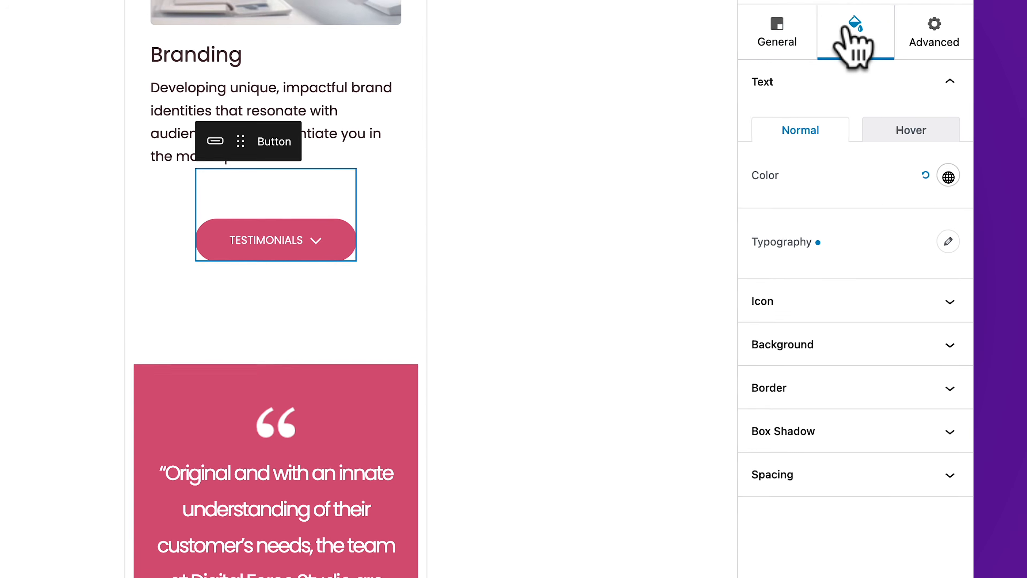
{"action": "left_click", "coordinate": [934, 233]}
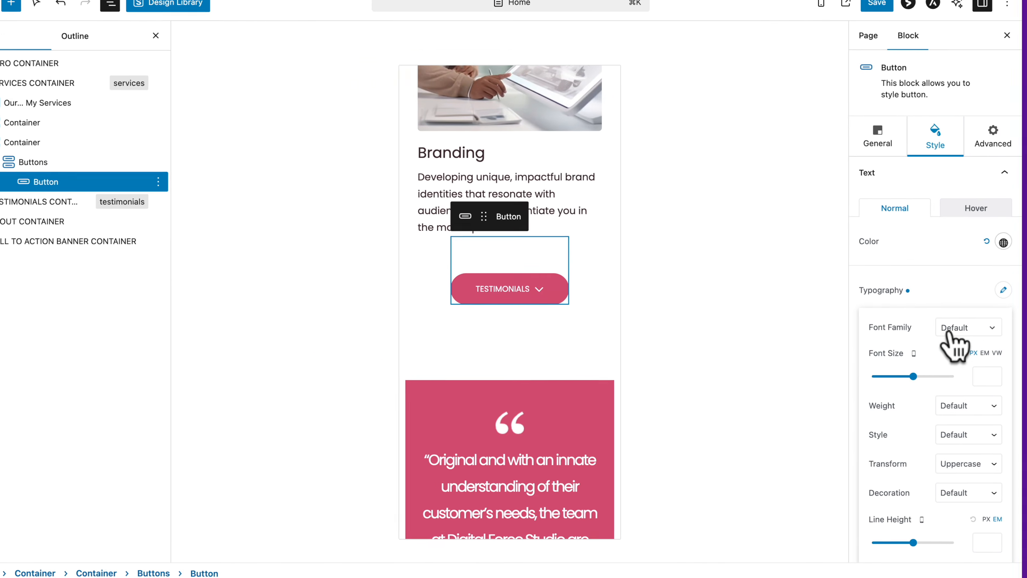
{"action": "left_click", "coordinate": [925, 356]}
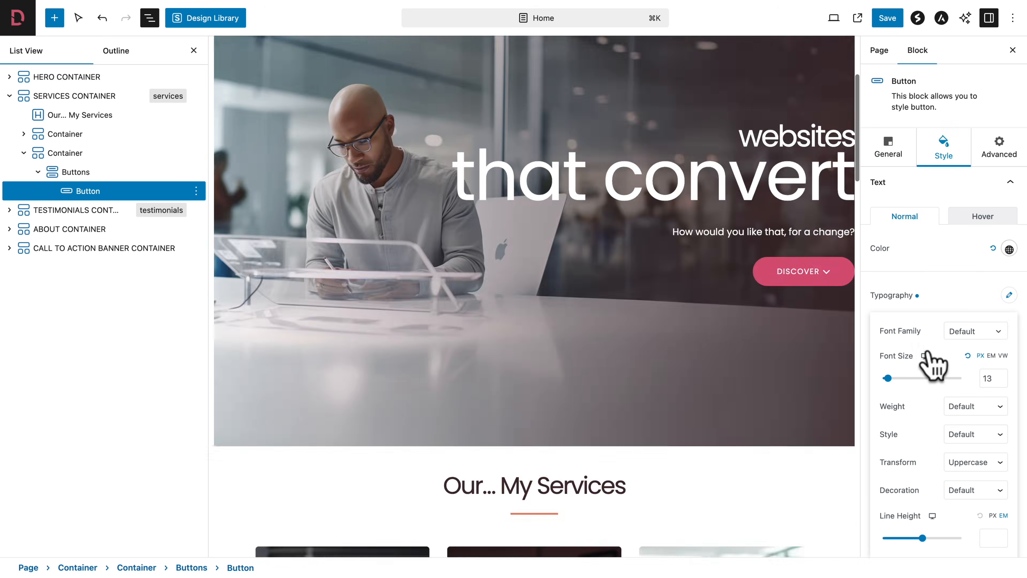
{"action": "scroll", "coordinate": [948, 408], "scroll_direction": "down", "scroll_amount": 5}
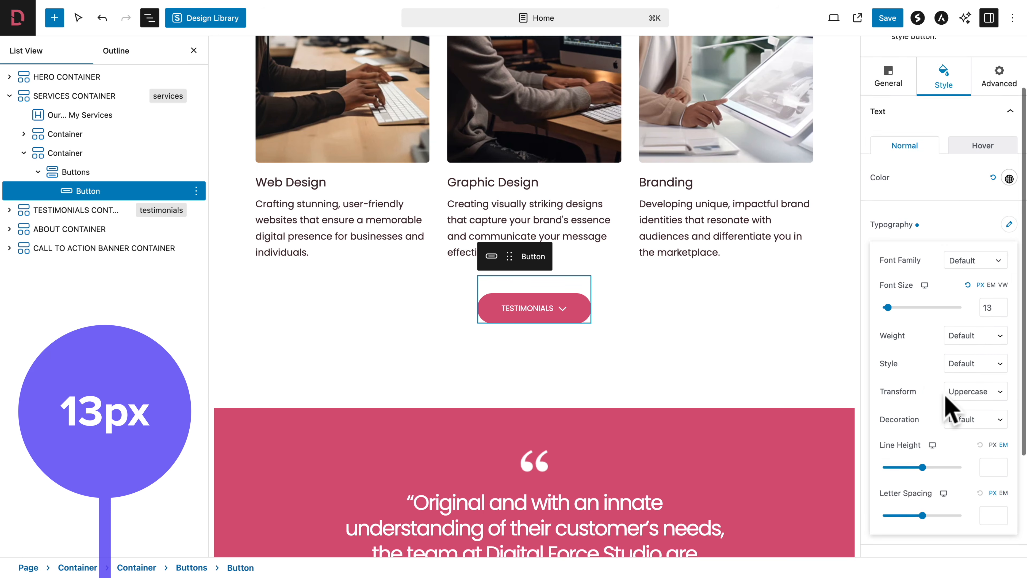
{"action": "left_click", "coordinate": [994, 416]}
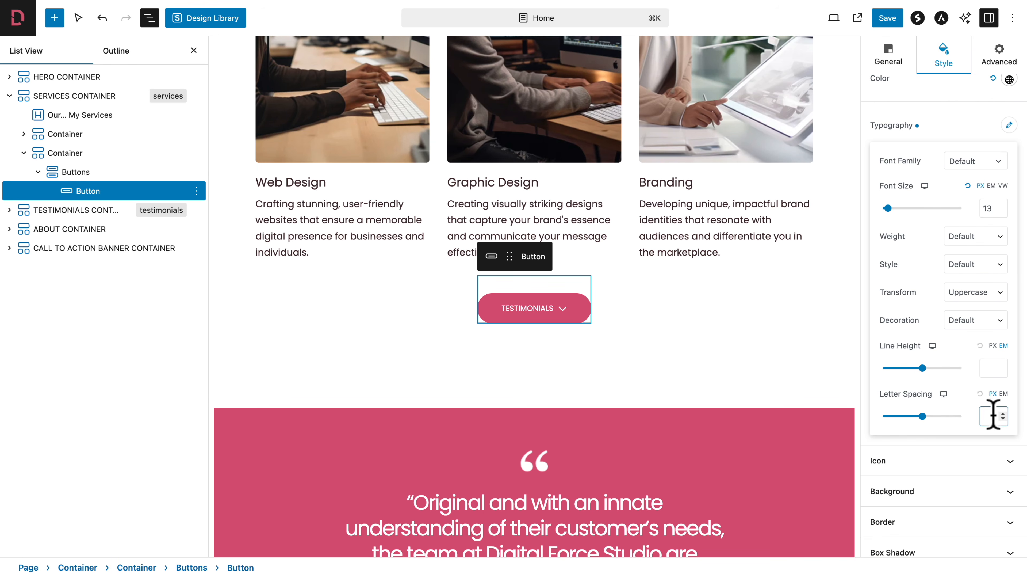
{"action": "type", "text": "1"}
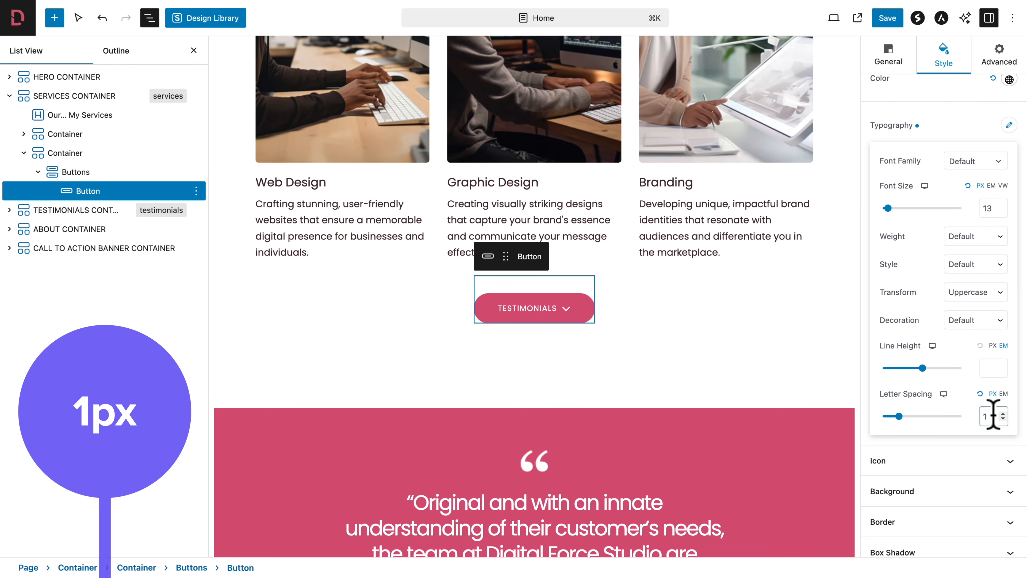
{"action": "left_click", "coordinate": [887, 20]}
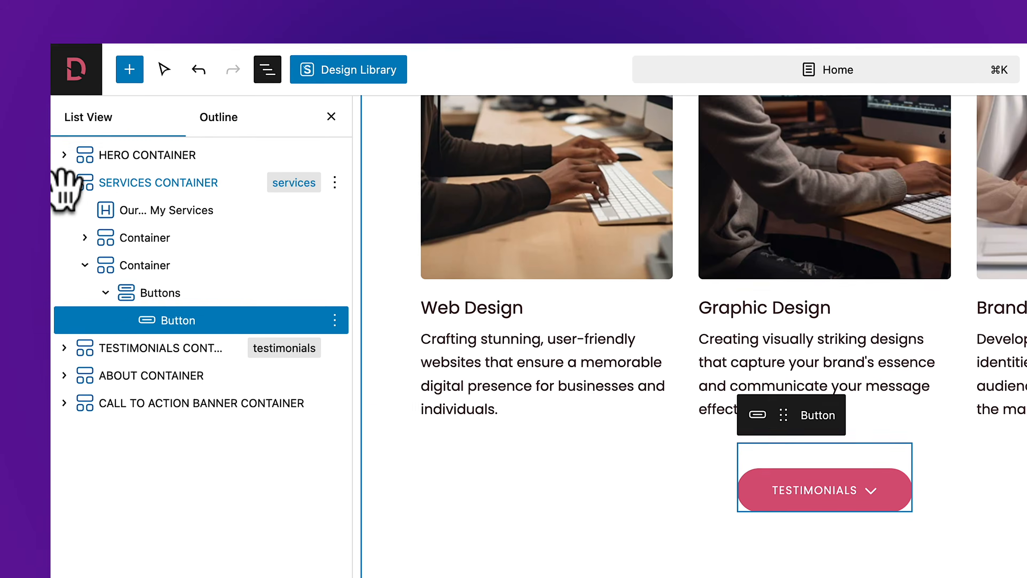
Collapse the services container in the block list and show the testimonials section in the tablet preview.
{"action": "left_click", "coordinate": [54, 165]}
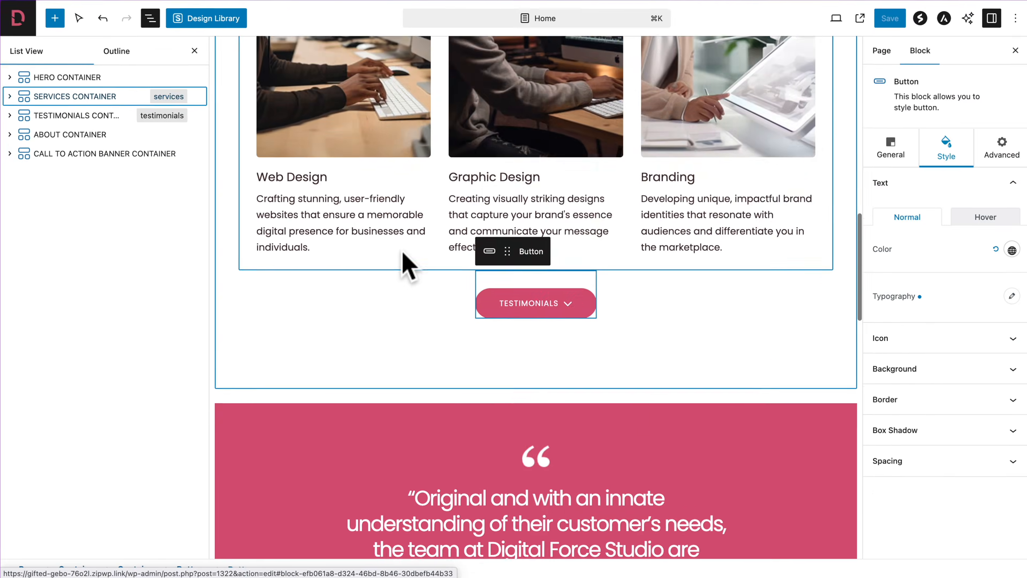
{"action": "scroll", "coordinate": [570, 373], "scroll_direction": "down", "scroll_amount": 5}
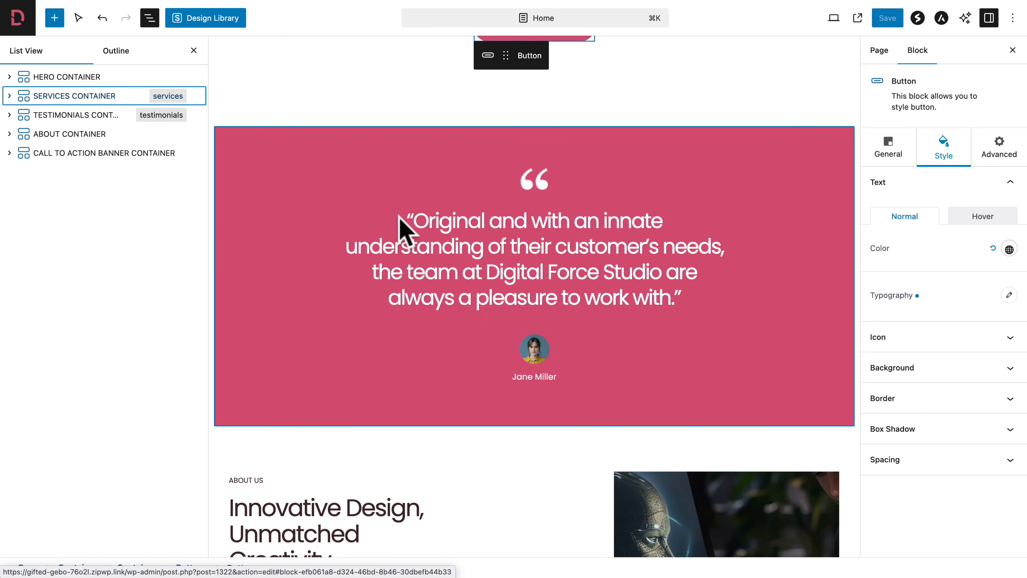
{"action": "left_click", "coordinate": [833, 19]}
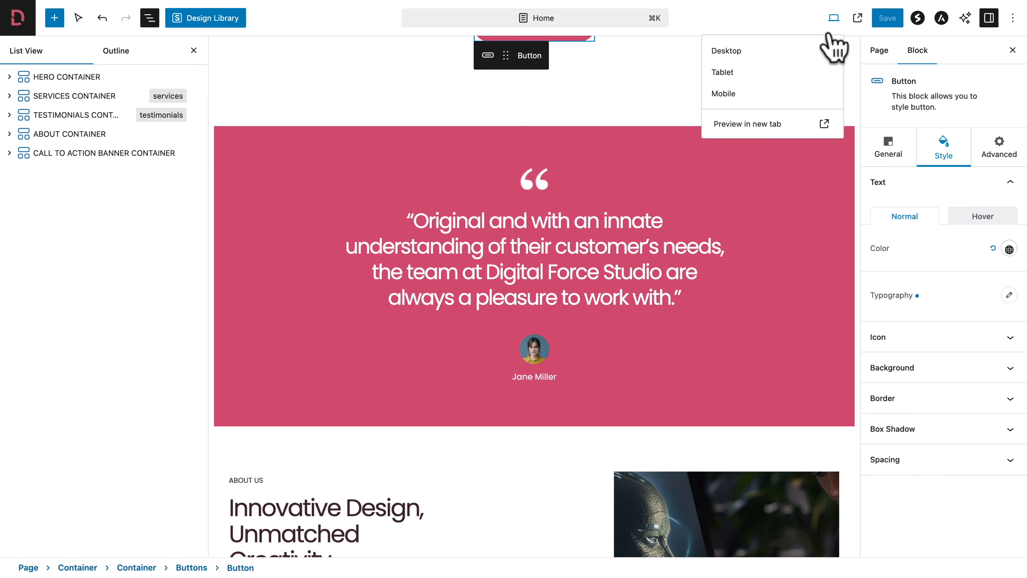
{"action": "left_click", "coordinate": [768, 73]}
{"action": "scroll", "coordinate": [608, 215], "scroll_direction": "down", "scroll_amount": 5}
{"action": "scroll", "coordinate": [607, 214], "scroll_direction": "down", "scroll_amount": 10}
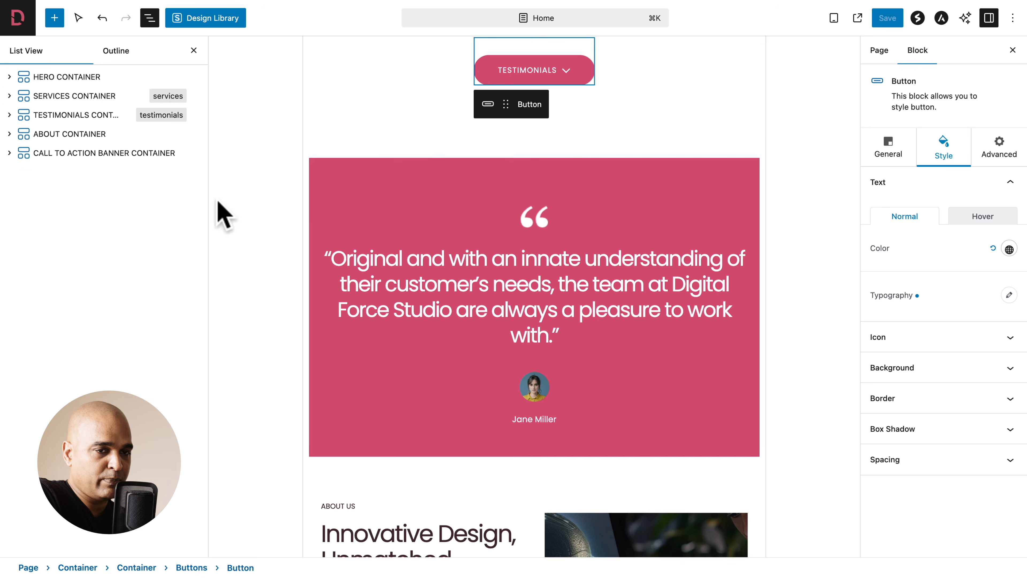
Set the testimonials container's right and left padding to 40 px for tablet, and check its spacing in the mobile preview.
{"action": "left_click", "coordinate": [92, 115]}
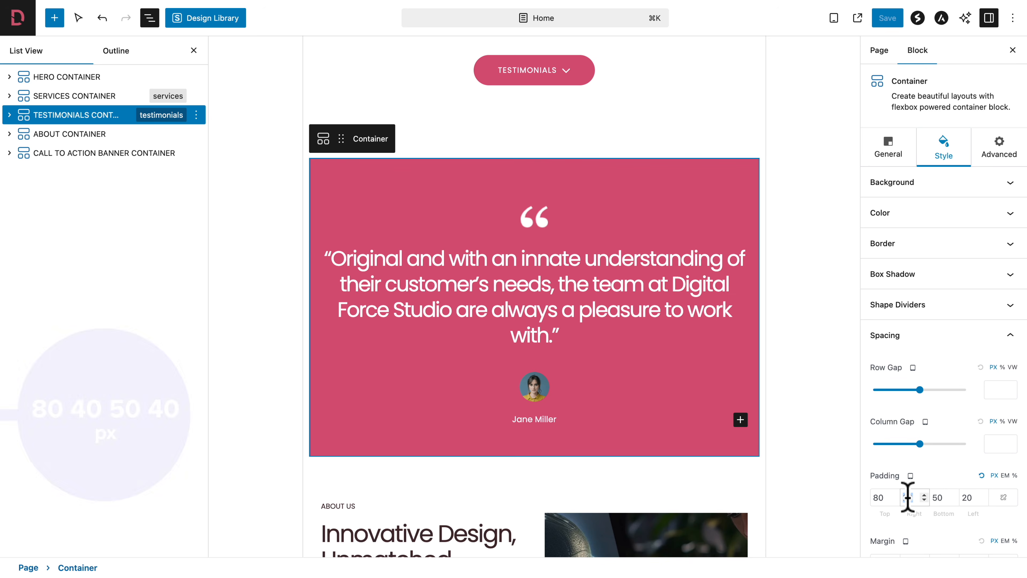
{"action": "type", "text": "40"}
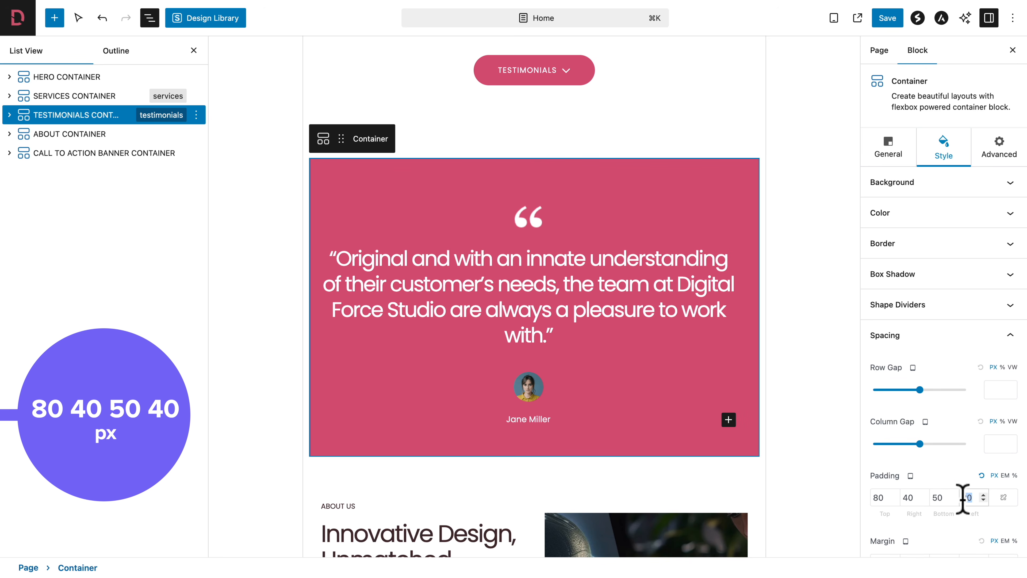
{"action": "type", "text": "40"}
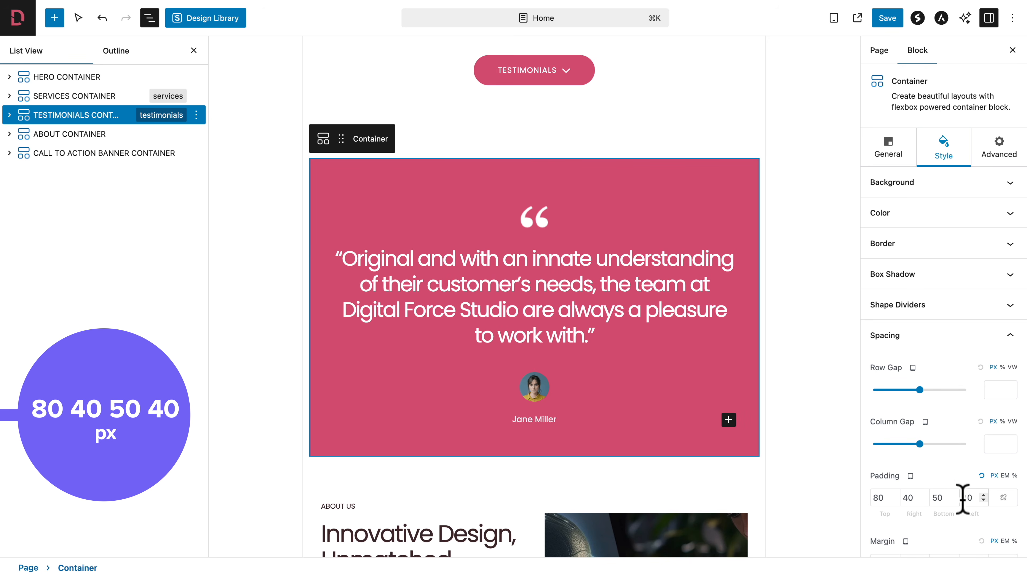
{"action": "left_click", "coordinate": [935, 477]}
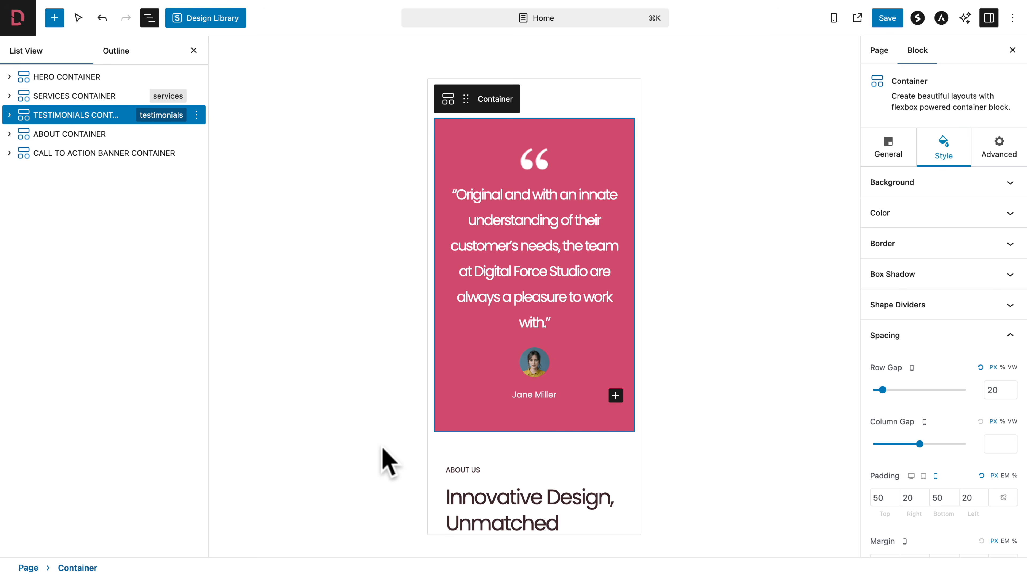
{"action": "scroll", "coordinate": [475, 453], "scroll_direction": "down", "scroll_amount": 8}
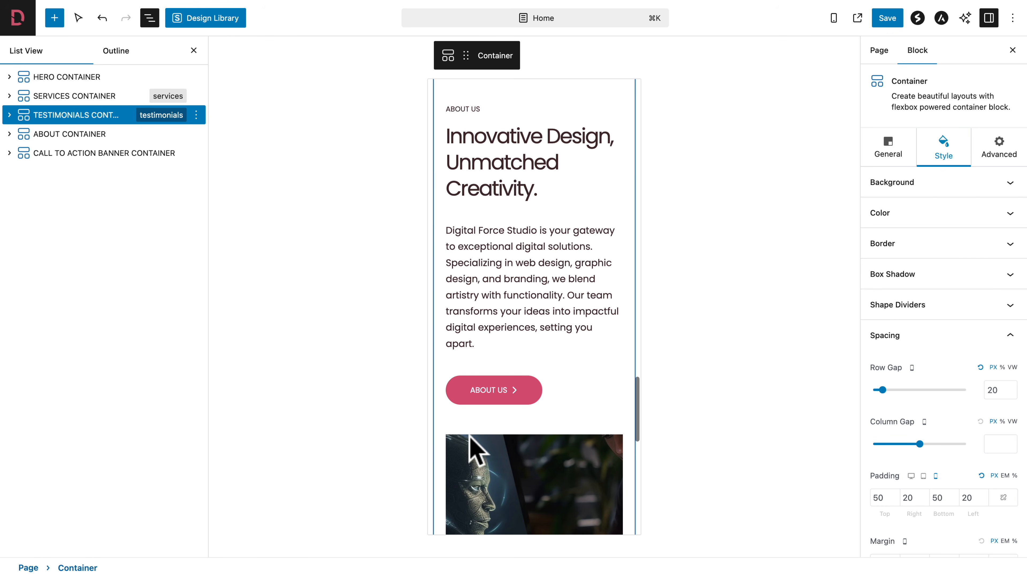
Select the about container and examine its padding in the desktop preview.
{"action": "left_click", "coordinate": [51, 135]}
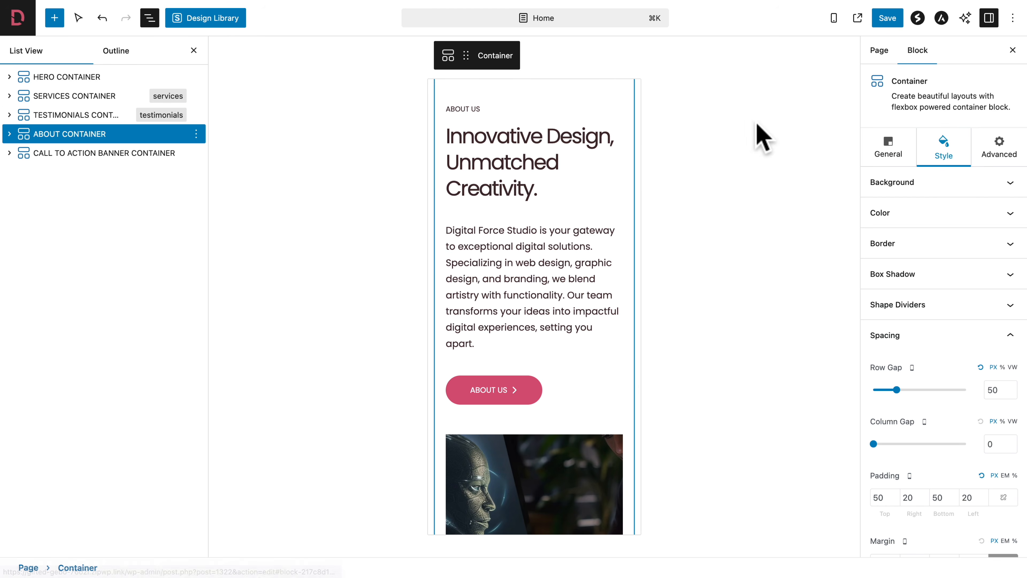
{"action": "left_click", "coordinate": [833, 18]}
{"action": "left_click", "coordinate": [766, 56]}
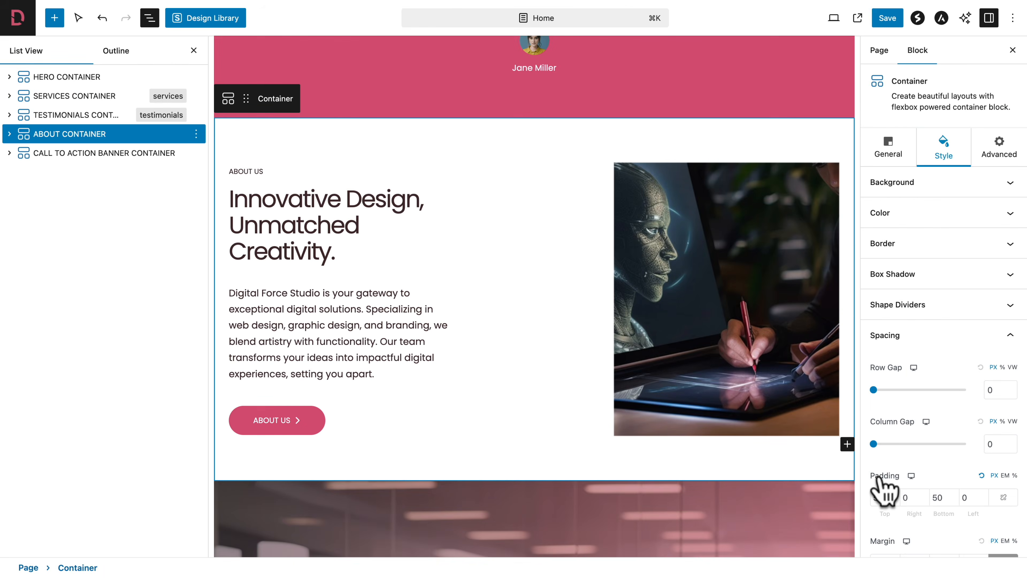
{"action": "scroll", "coordinate": [770, 515], "scroll_direction": "down", "scroll_amount": 2}
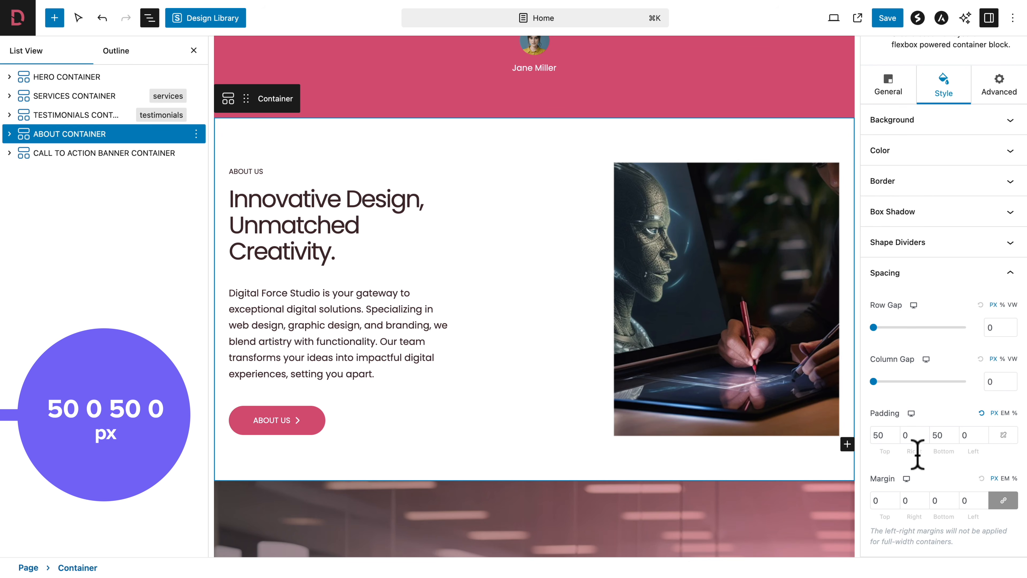
Set the about container's right and left padding to 40 px for tablet, and check its padding for mobile.
{"action": "left_click", "coordinate": [911, 413]}
{"action": "left_click", "coordinate": [923, 413]}
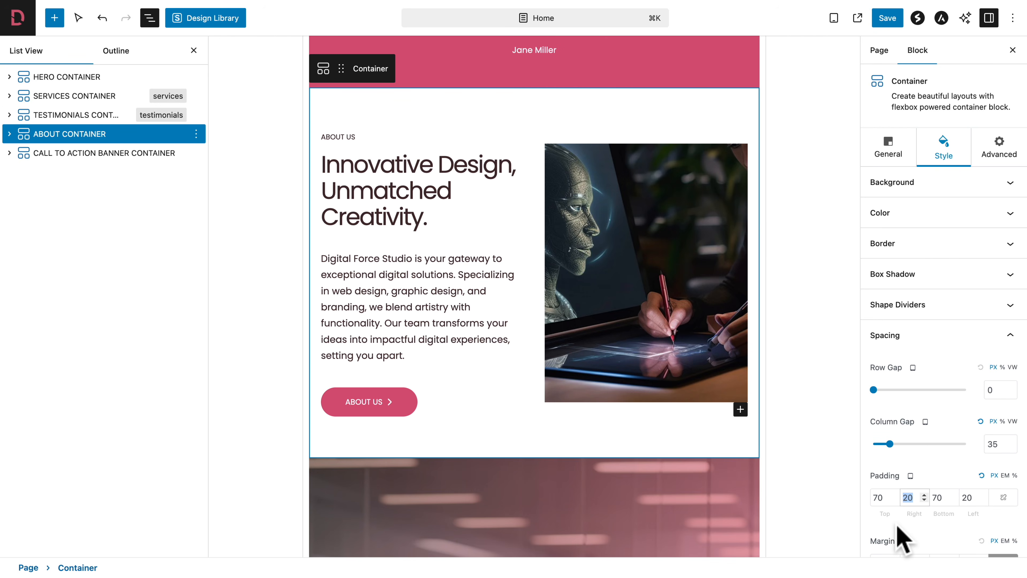
{"action": "type", "text": "40"}
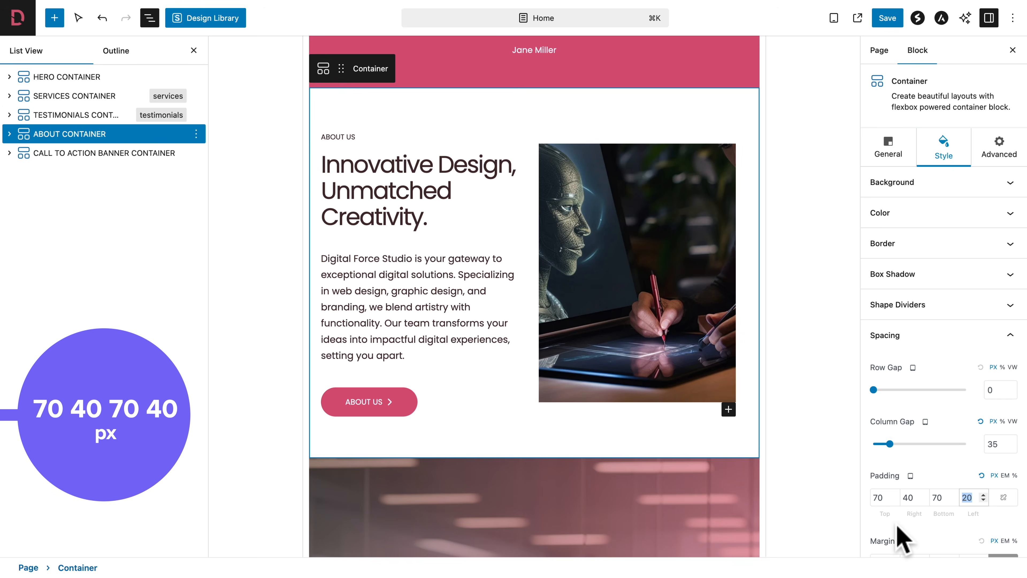
{"action": "type", "text": "40"}
{"action": "left_click", "coordinate": [911, 476]}
{"action": "left_click", "coordinate": [935, 476]}
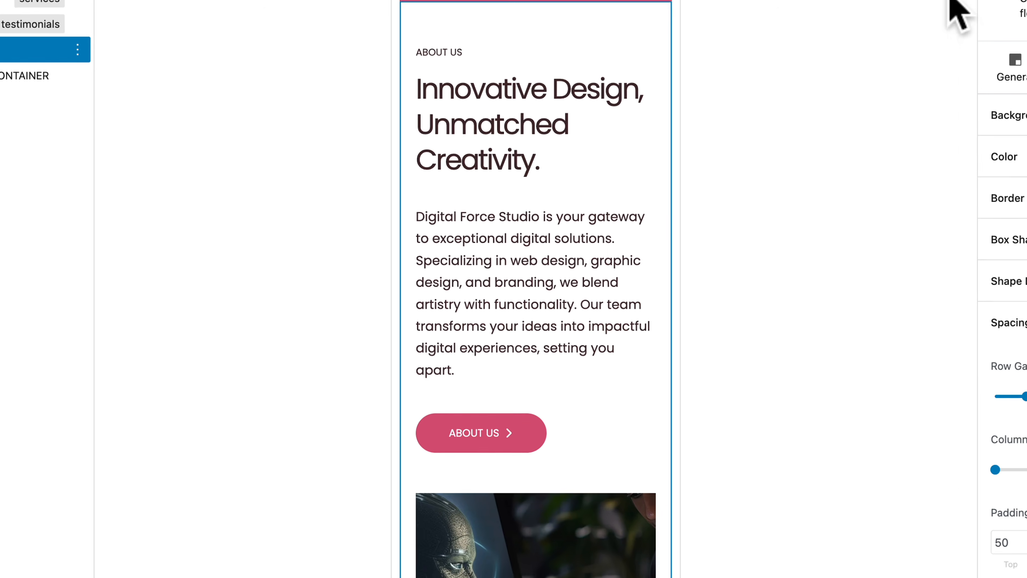
Return to the desktop preview and set the letter spacing of the about Info Box's call-to-action text to 1 px.
{"action": "left_click", "coordinate": [833, 18]}
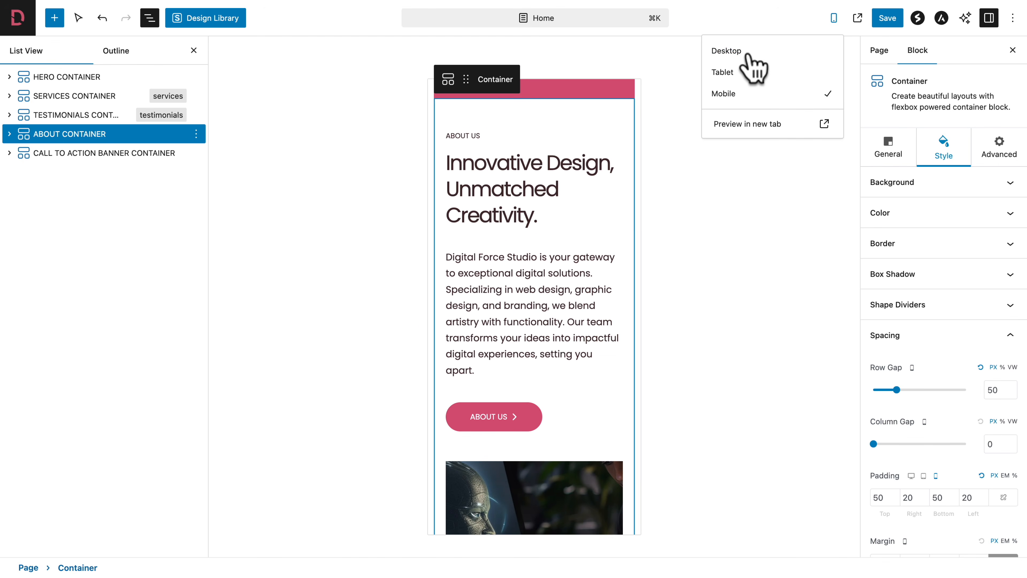
{"action": "left_click", "coordinate": [748, 55]}
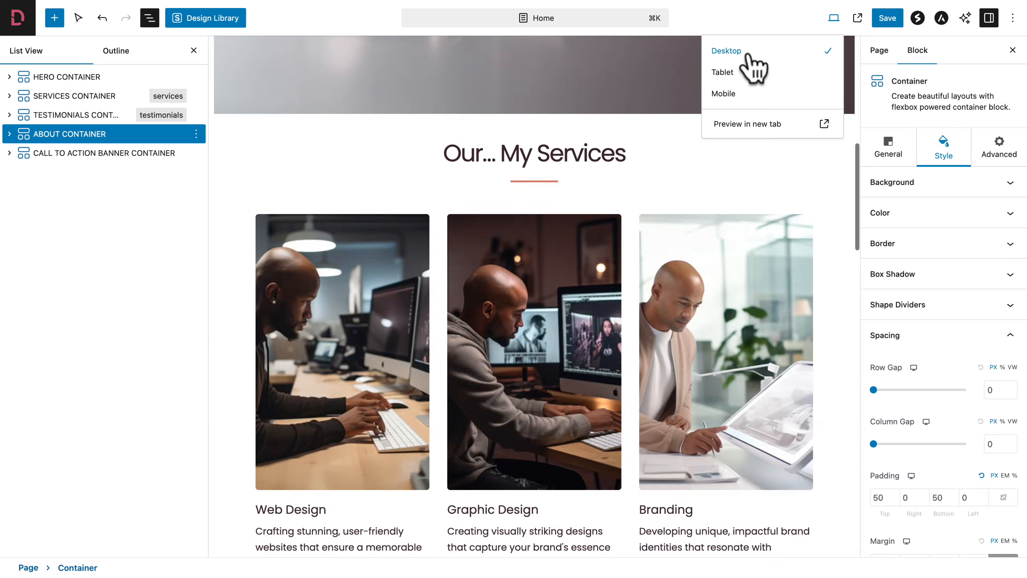
{"action": "left_click", "coordinate": [420, 310]}
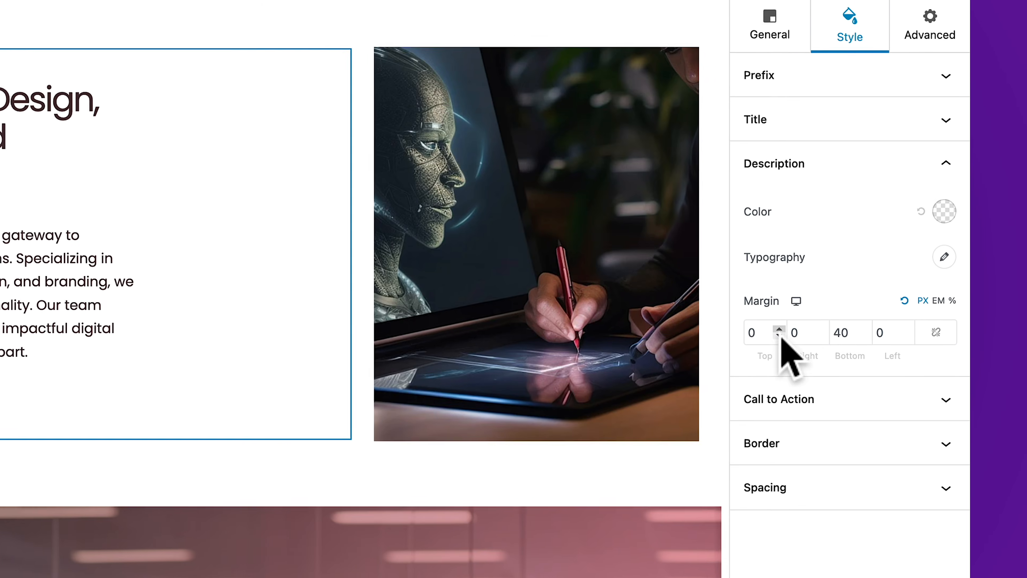
{"action": "left_click", "coordinate": [764, 396]}
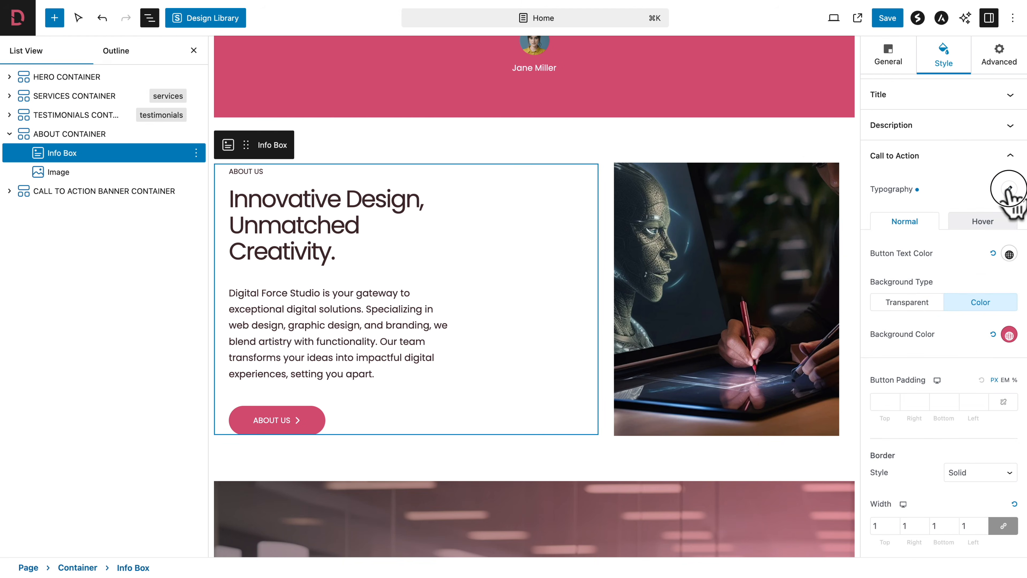
{"action": "left_click", "coordinate": [1009, 189]}
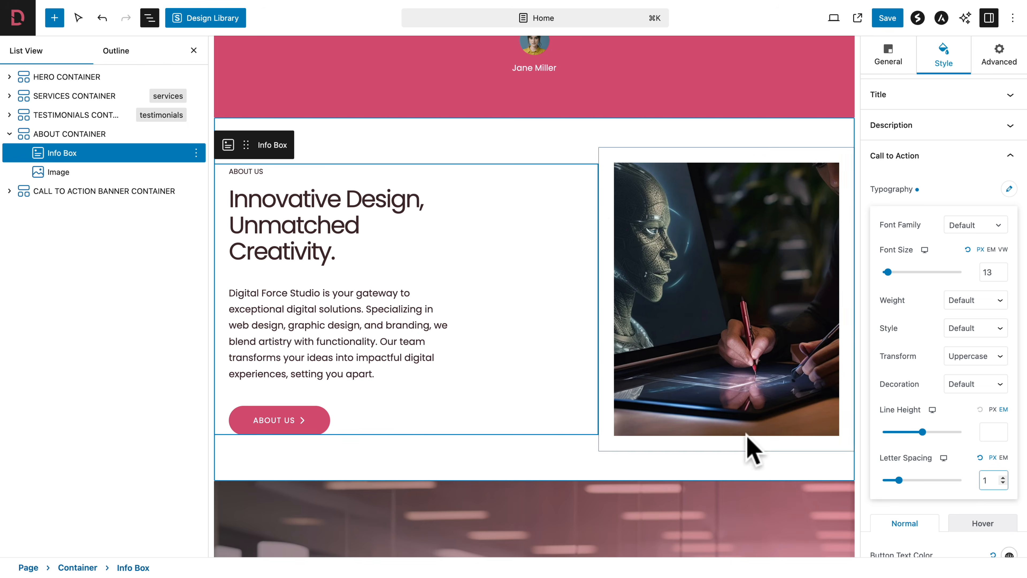
Give the about section's image a corner radius of 5 px on all sides for desktop.
{"action": "left_click", "coordinate": [700, 288]}
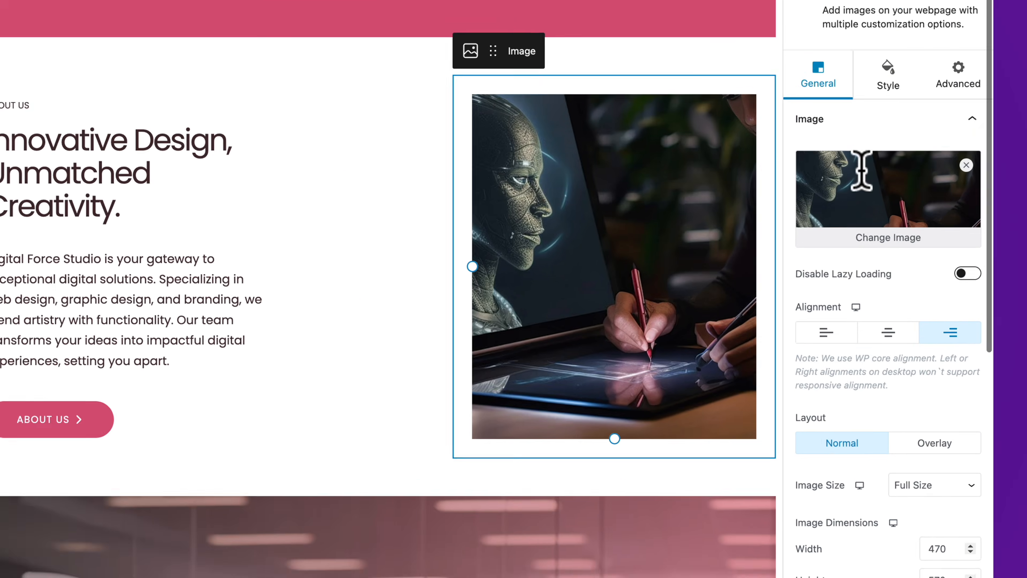
{"action": "left_click", "coordinate": [943, 55]}
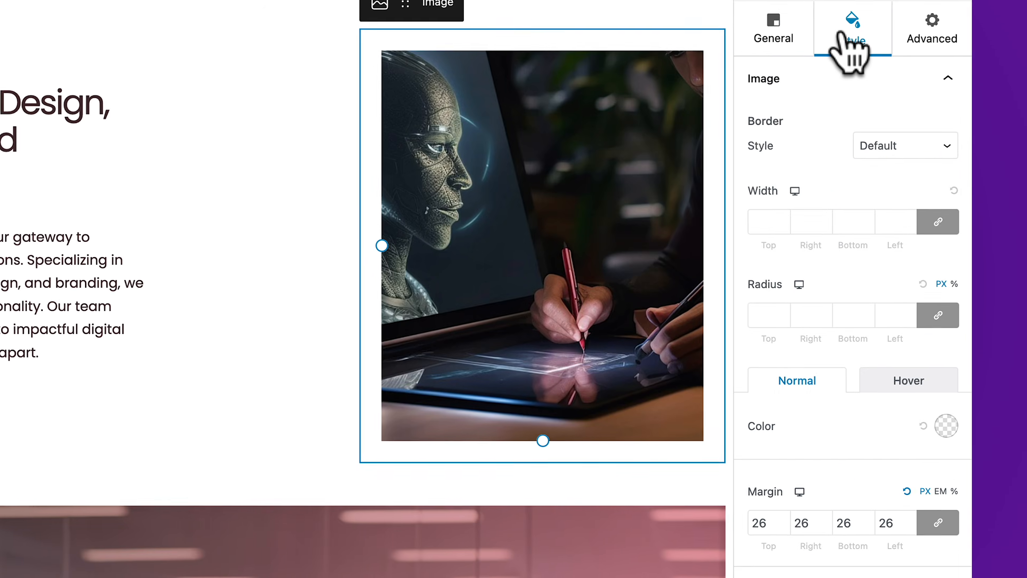
{"action": "left_click", "coordinate": [752, 313]}
{"action": "type", "text": "5"}
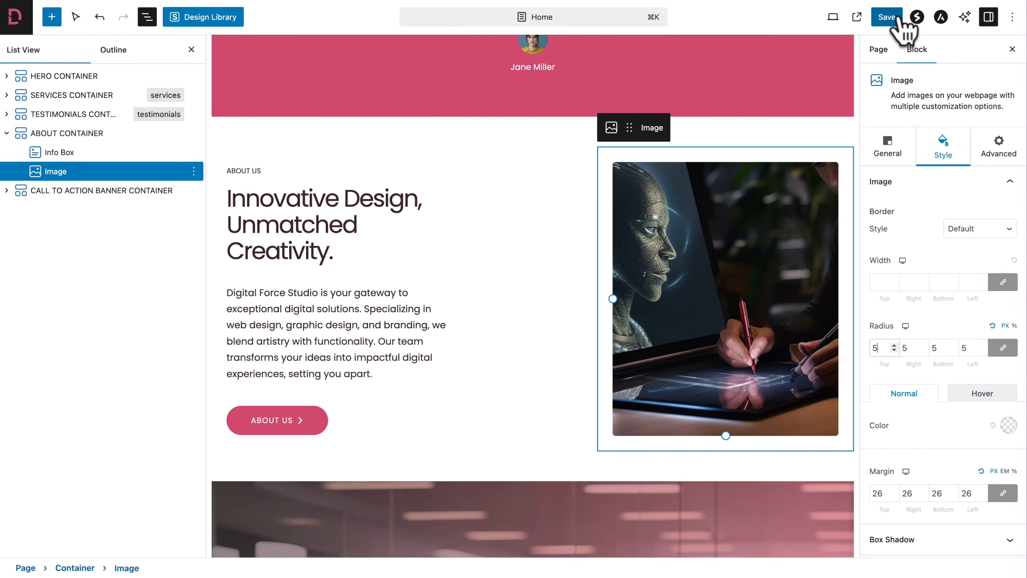
Save the page and set the call-to-action banner container's minimum height to 45 VH for tablet.
{"action": "left_click", "coordinate": [889, 19]}
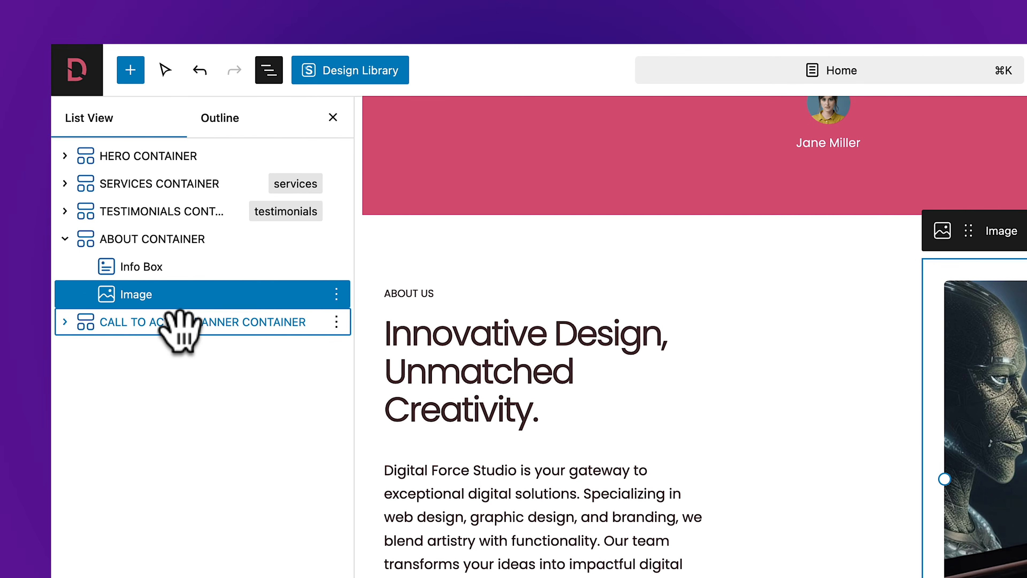
{"action": "left_click", "coordinate": [192, 320]}
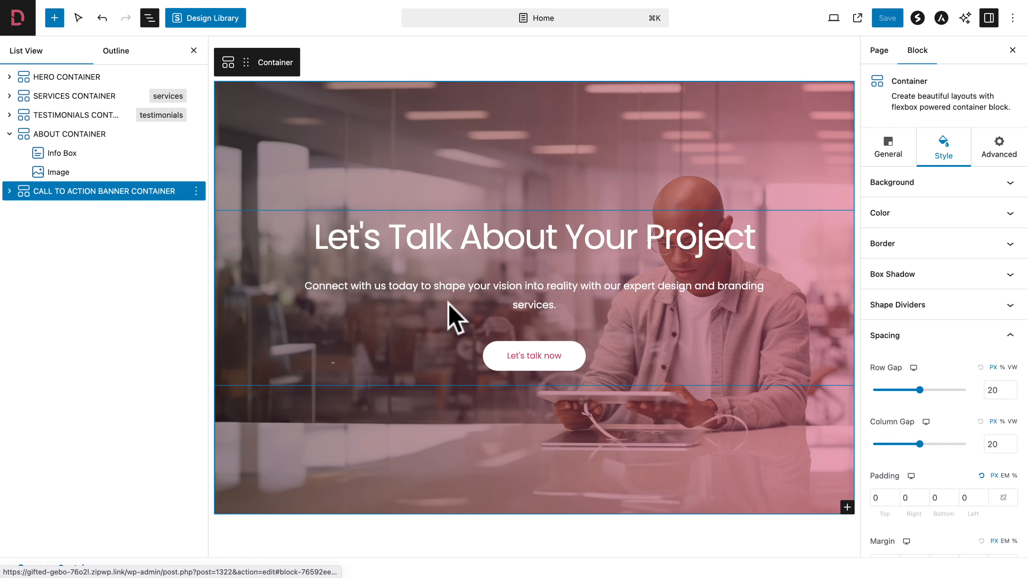
{"action": "left_click", "coordinate": [887, 151]}
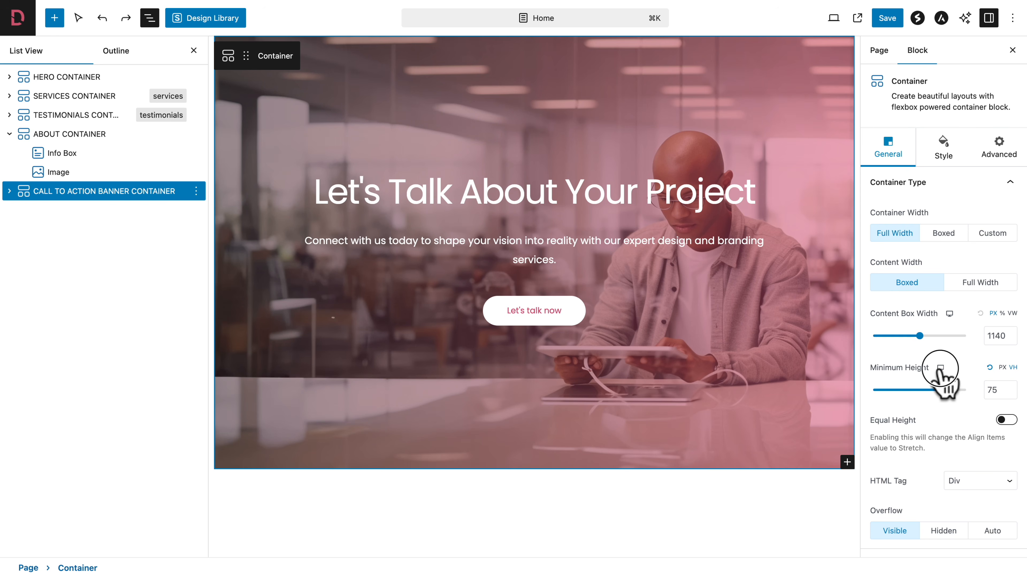
{"action": "left_click", "coordinate": [953, 367]}
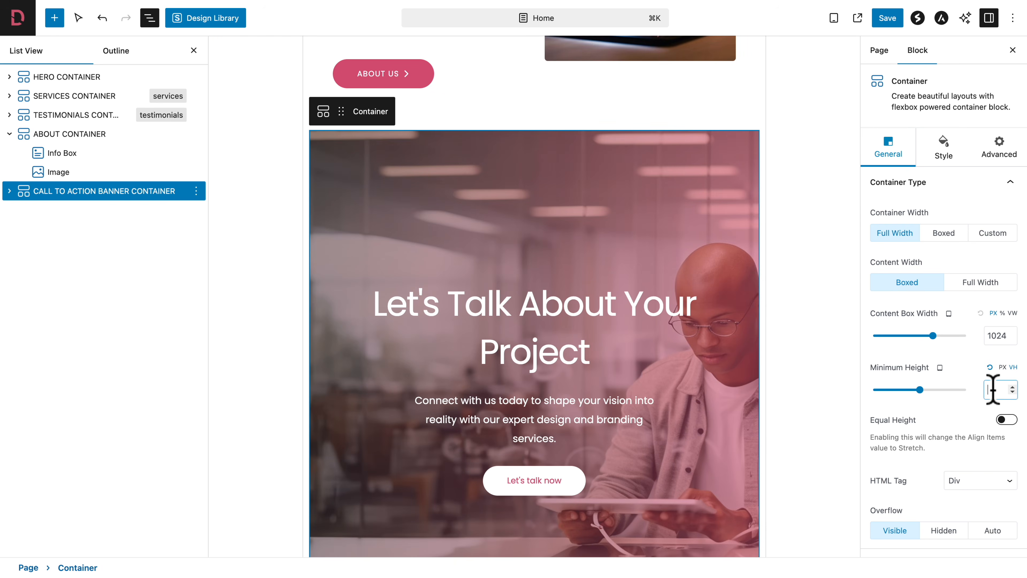
{"action": "type", "text": "45"}
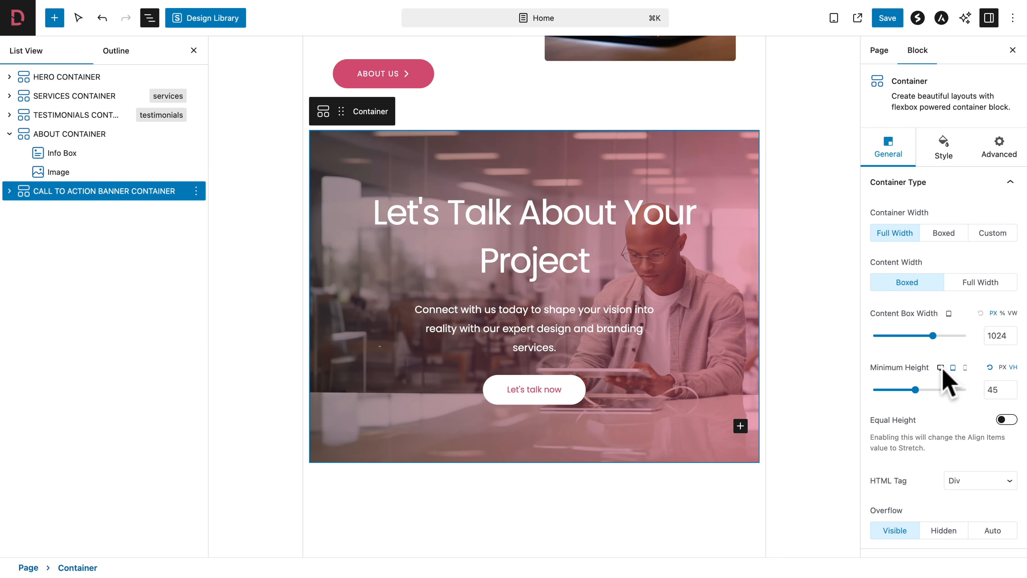
Check the banner container's minimum height in the mobile preview and return to the desktop preview.
{"action": "left_click", "coordinate": [964, 368]}
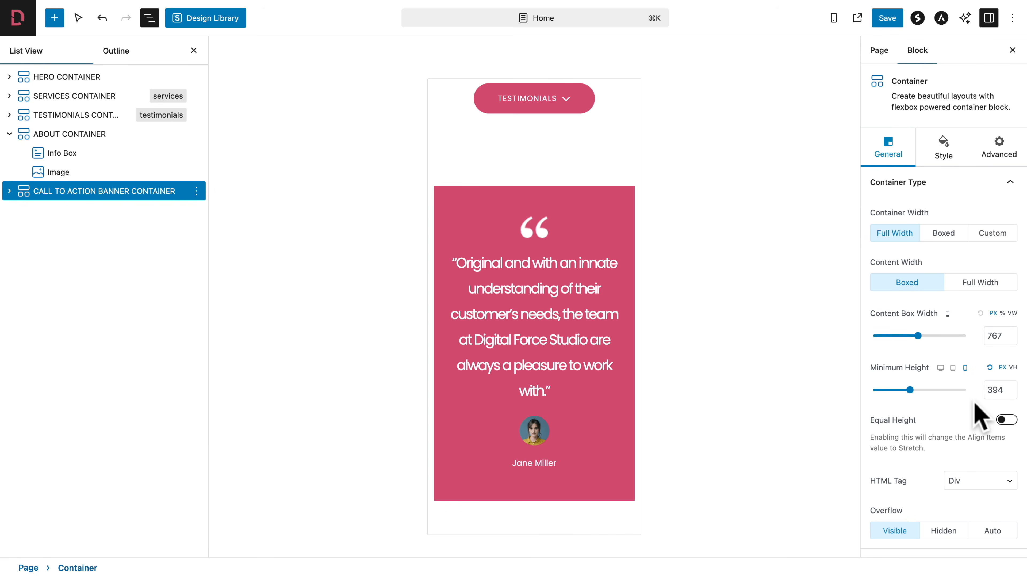
{"action": "scroll", "coordinate": [584, 390], "scroll_direction": "down", "scroll_amount": 5}
{"action": "scroll", "coordinate": [587, 397], "scroll_direction": "down", "scroll_amount": 8}
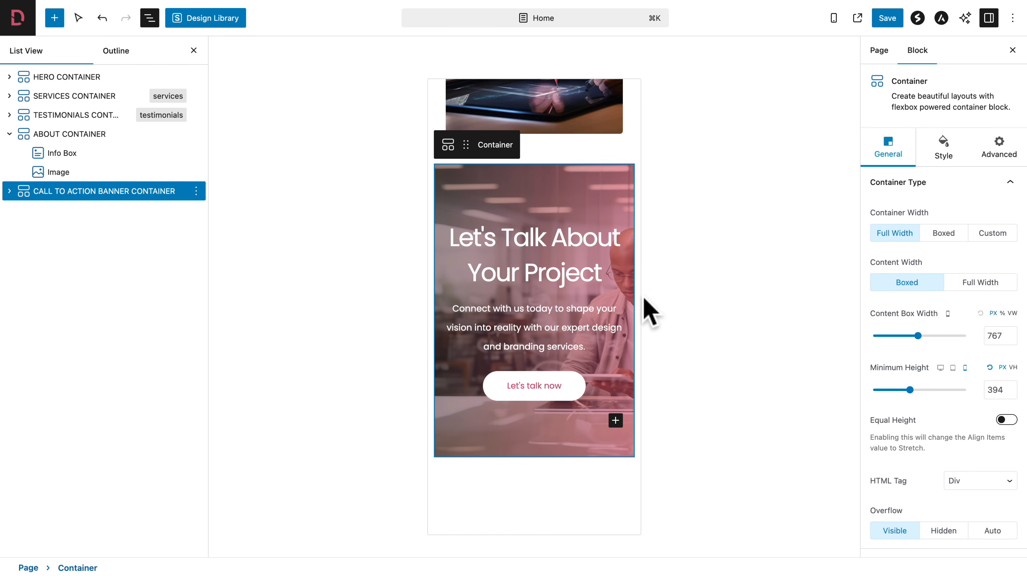
{"action": "left_click", "coordinate": [834, 19]}
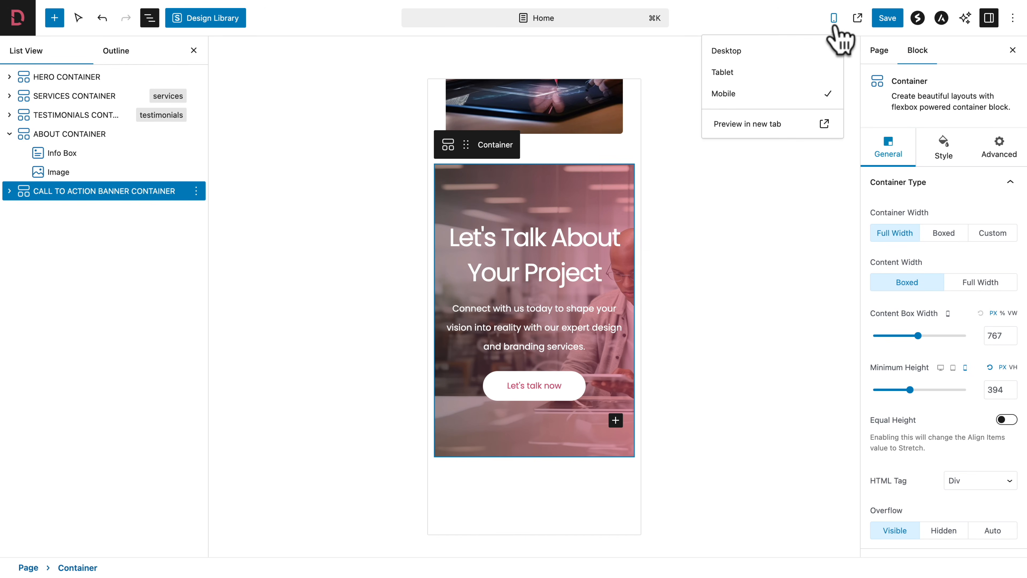
{"action": "left_click", "coordinate": [746, 55]}
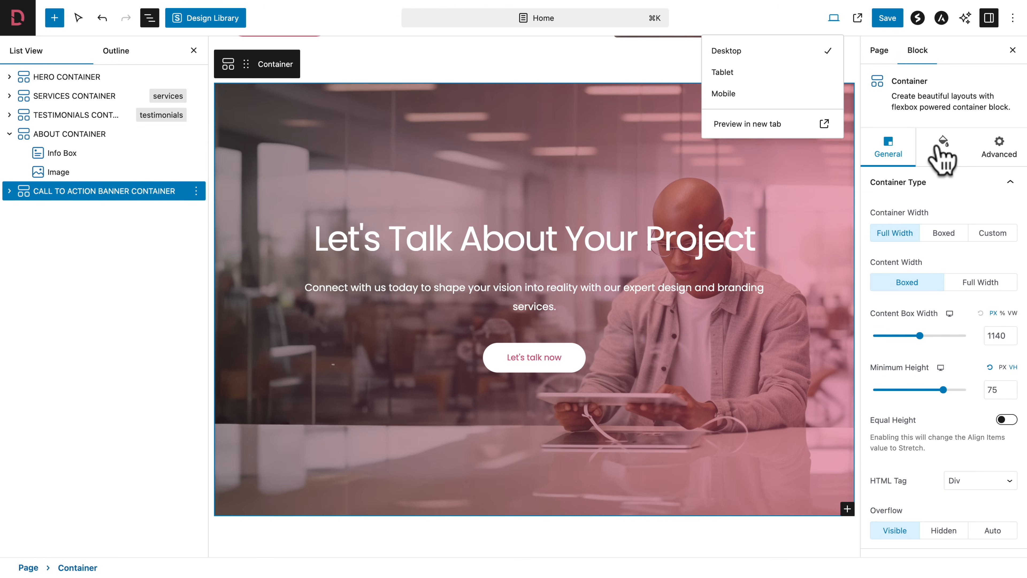
Set the call-to-action banner container's desktop padding to 60 px on all four sides.
{"action": "left_click", "coordinate": [941, 150]}
{"action": "scroll", "coordinate": [939, 284], "scroll_direction": "down", "scroll_amount": 10}
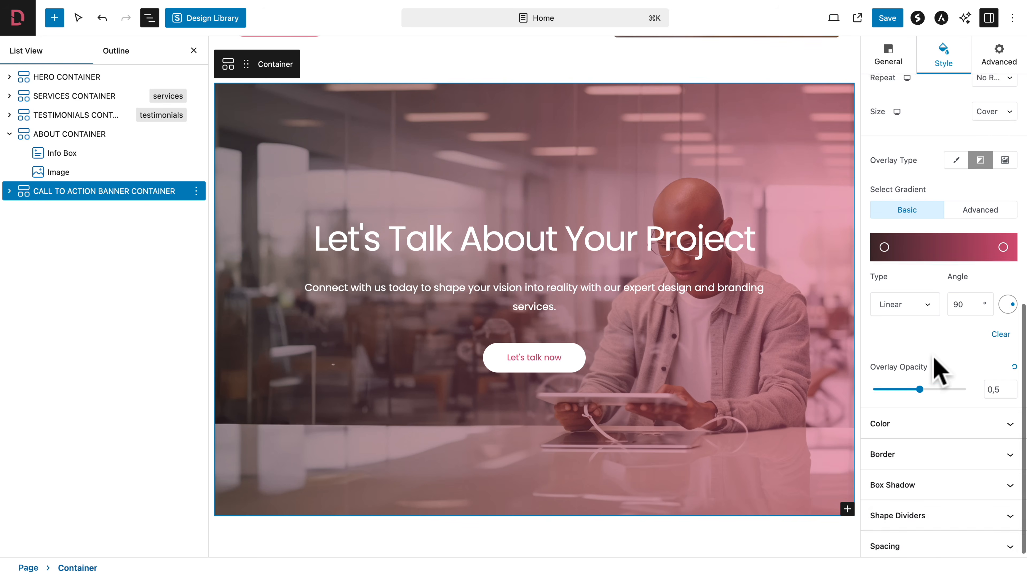
{"action": "left_click", "coordinate": [891, 542]}
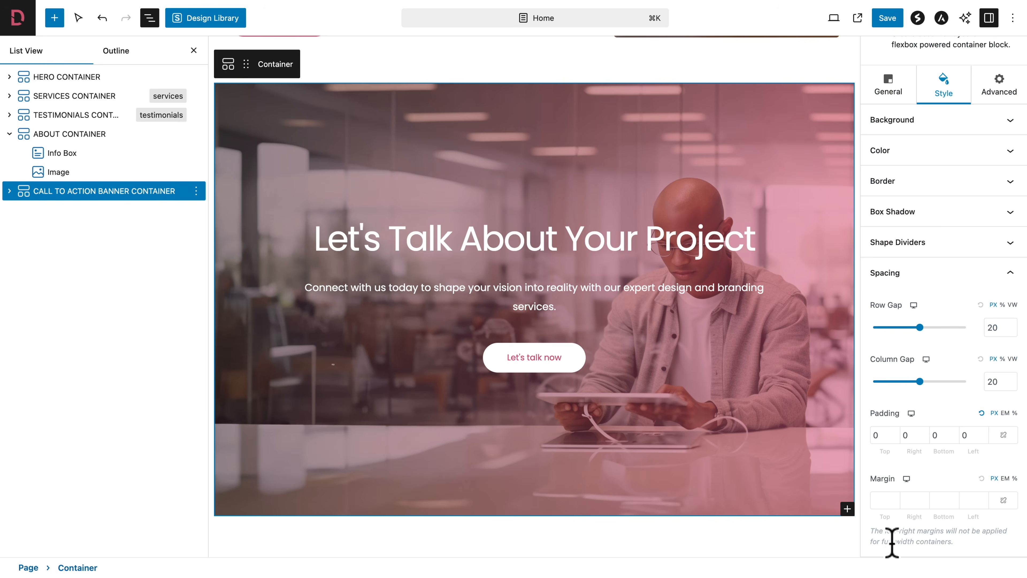
{"action": "left_click", "coordinate": [882, 435]}
{"action": "type", "text": "60"}
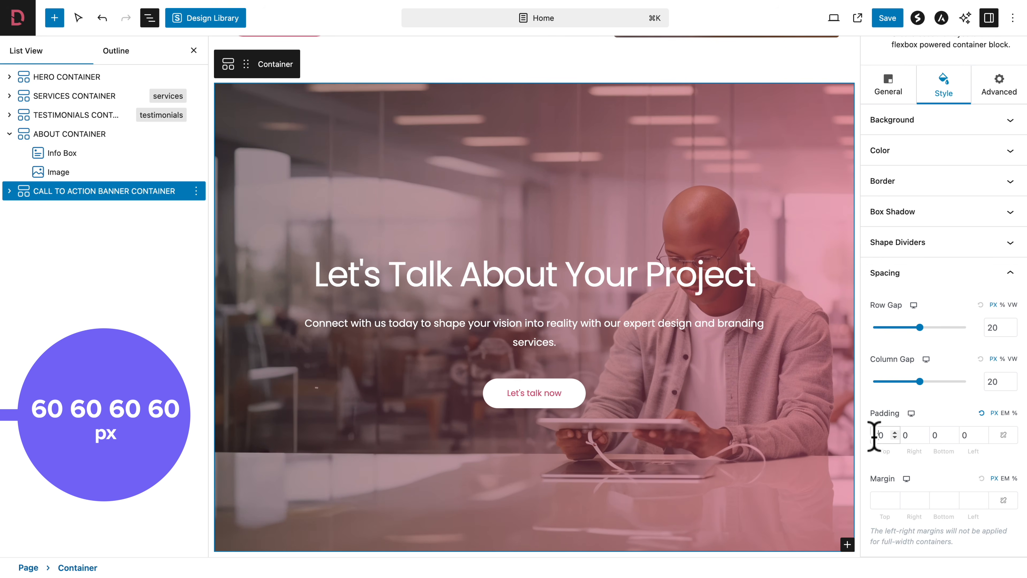
{"action": "left_click", "coordinate": [1003, 435]}
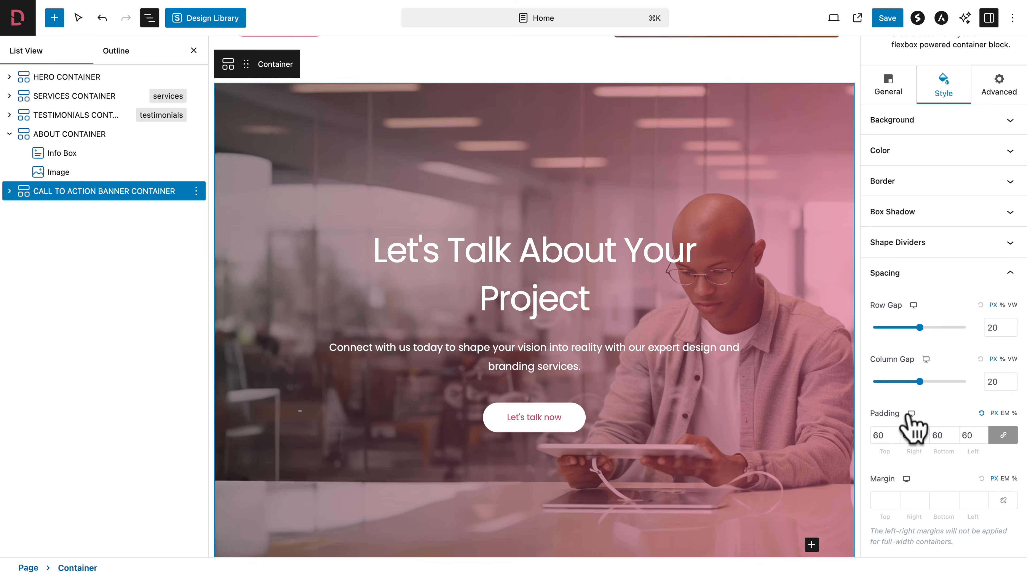
Check the banner container's padding for tablet and mobile, and switch back to the desktop preview.
{"action": "left_click", "coordinate": [923, 413]}
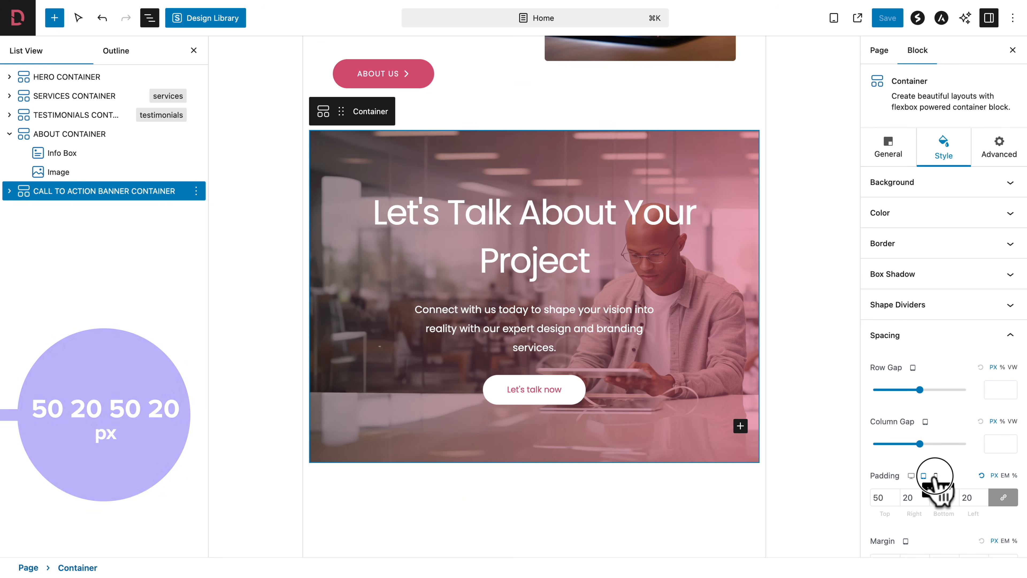
{"action": "left_click", "coordinate": [935, 475]}
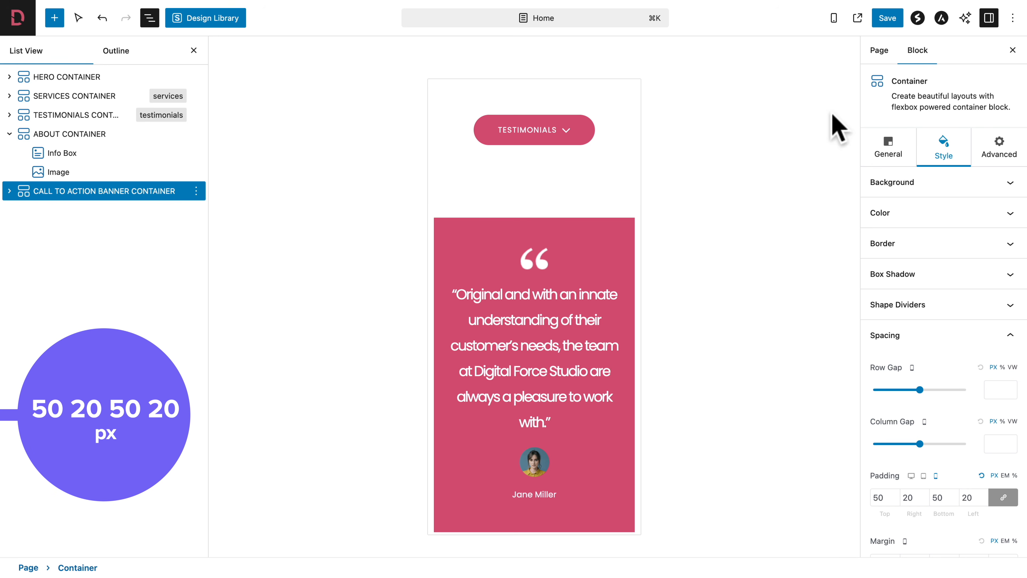
{"action": "left_click", "coordinate": [834, 21]}
{"action": "left_click", "coordinate": [778, 51]}
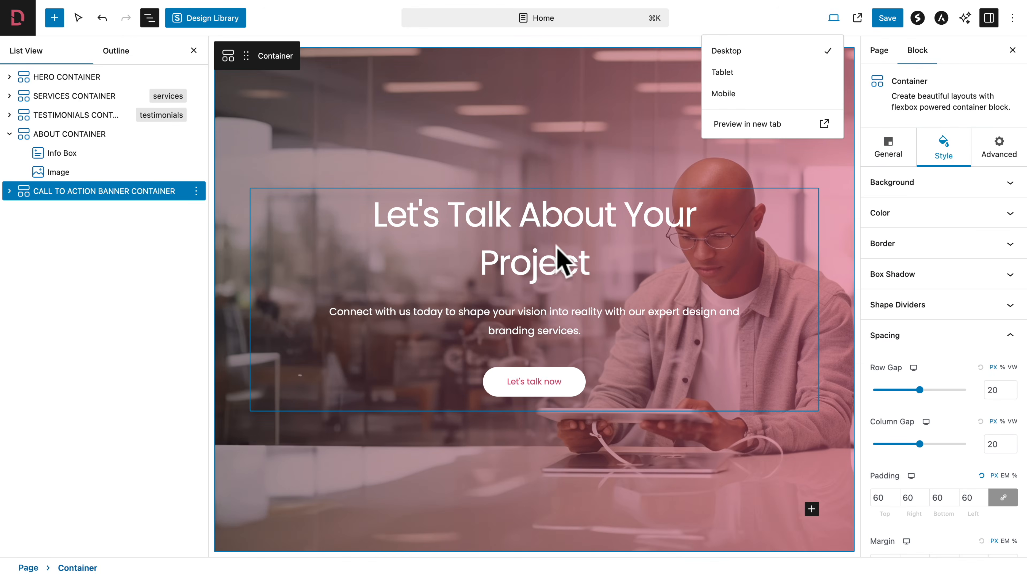
Add the Chevron Right icon to the "Let's talk now" button in the banner's Info Box.
{"action": "left_click", "coordinate": [557, 259]}
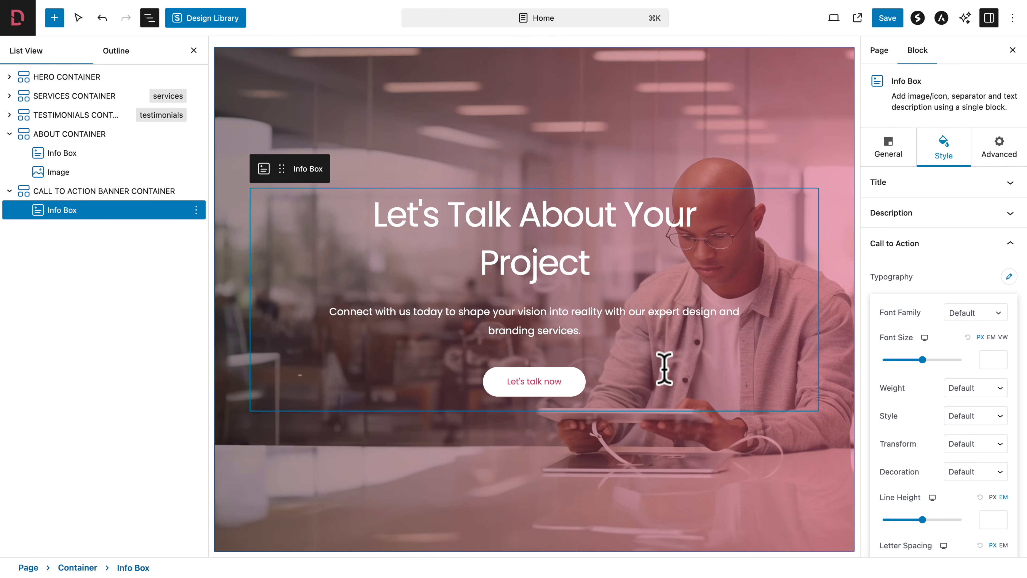
{"action": "left_click", "coordinate": [899, 153]}
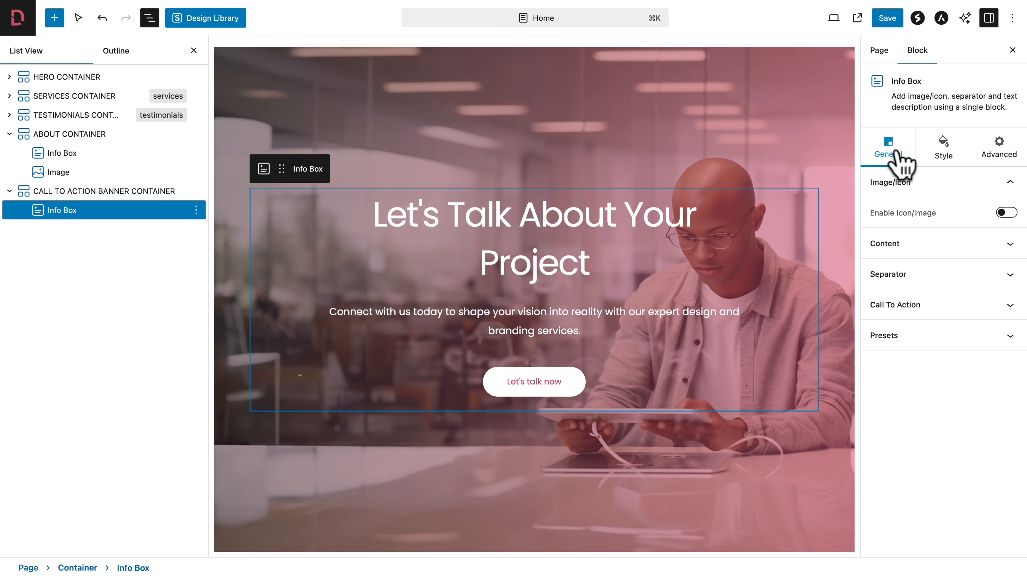
{"action": "left_click", "coordinate": [880, 304]}
{"action": "scroll", "coordinate": [872, 366], "scroll_direction": "down", "scroll_amount": 5}
{"action": "scroll", "coordinate": [870, 368], "scroll_direction": "down", "scroll_amount": 3}
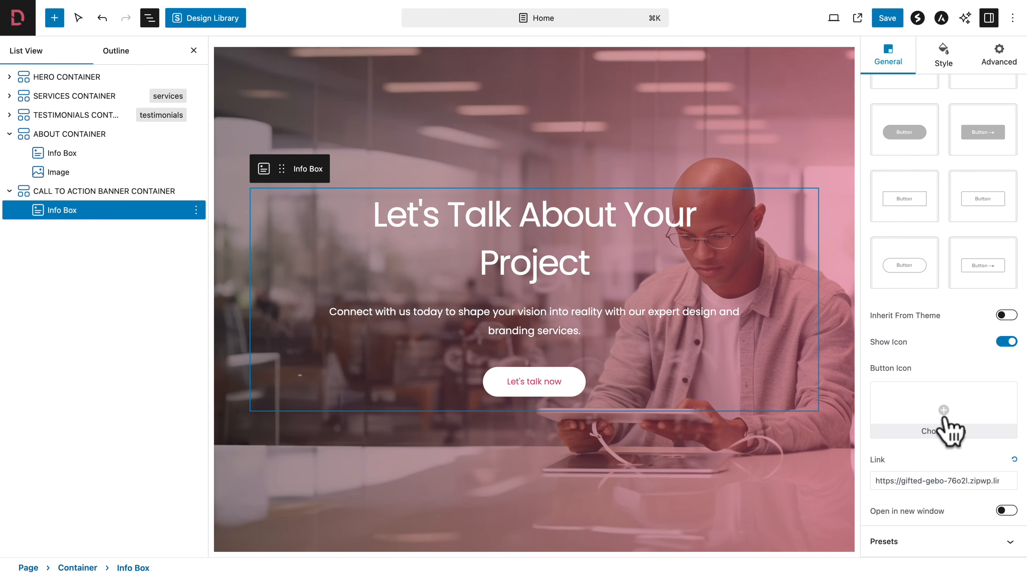
{"action": "left_click", "coordinate": [946, 430]}
{"action": "type", "text": "chev"}
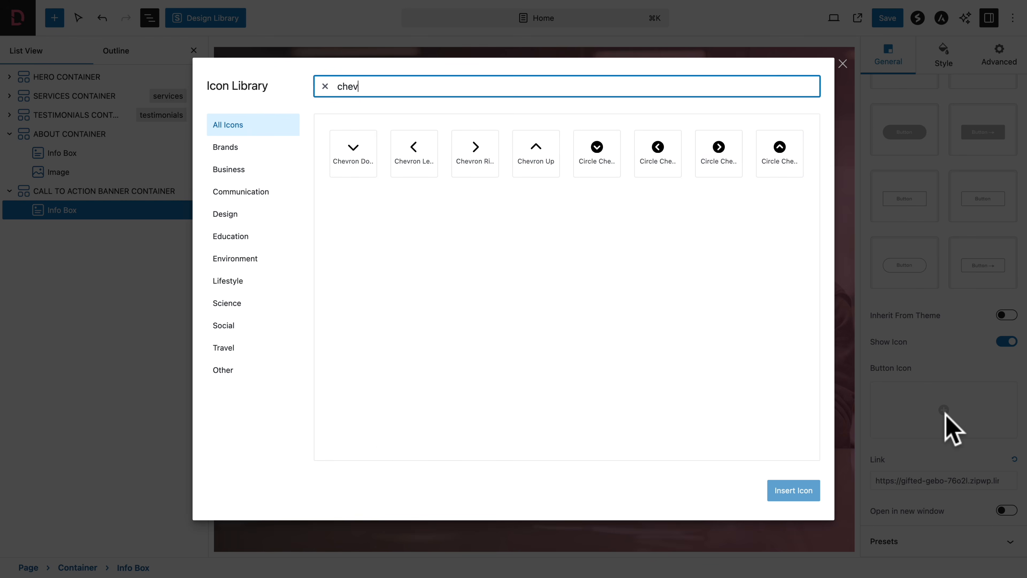
{"action": "type", "text": "ron right"}
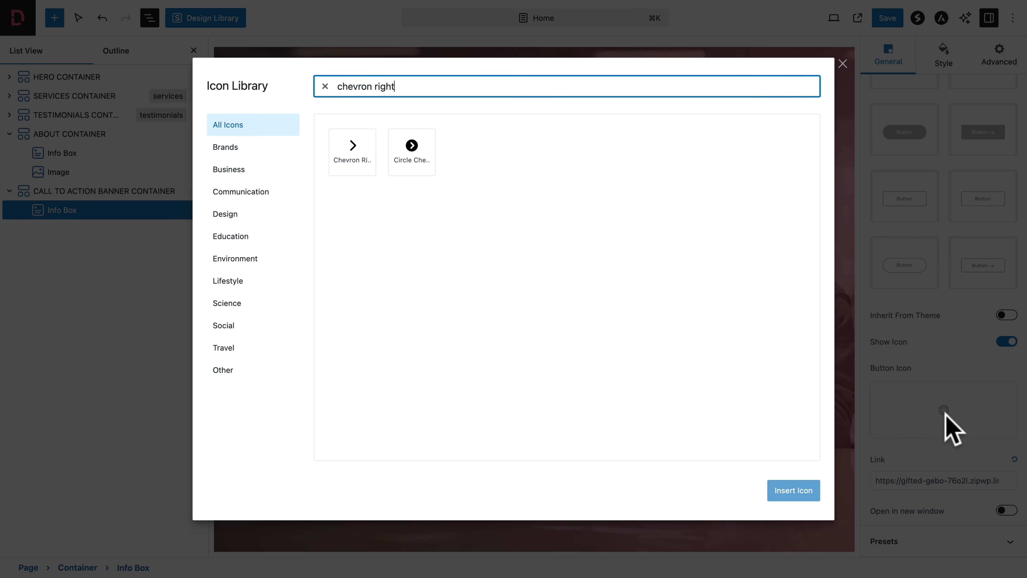
{"action": "left_click", "coordinate": [359, 159]}
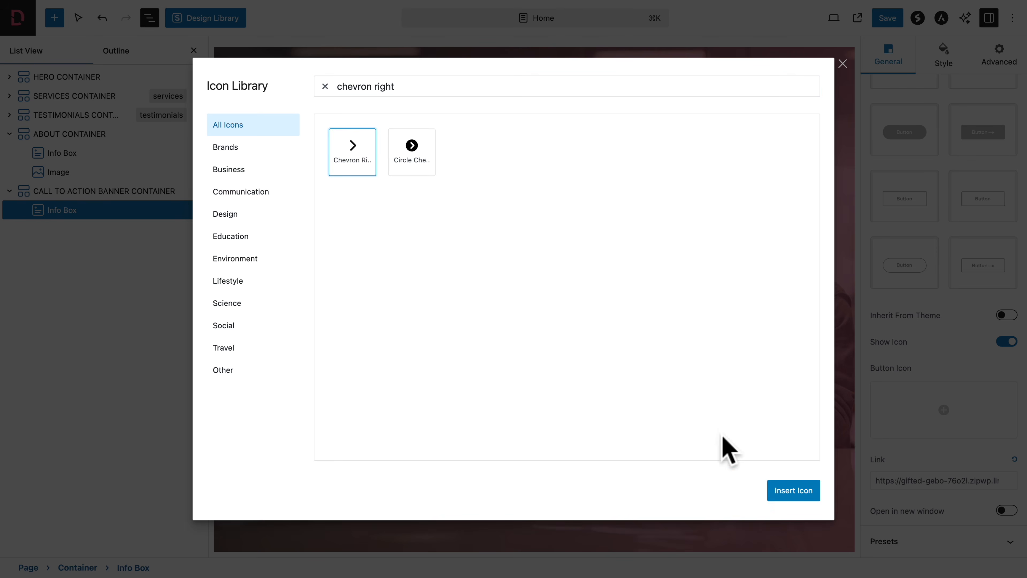
{"action": "left_click", "coordinate": [791, 491]}
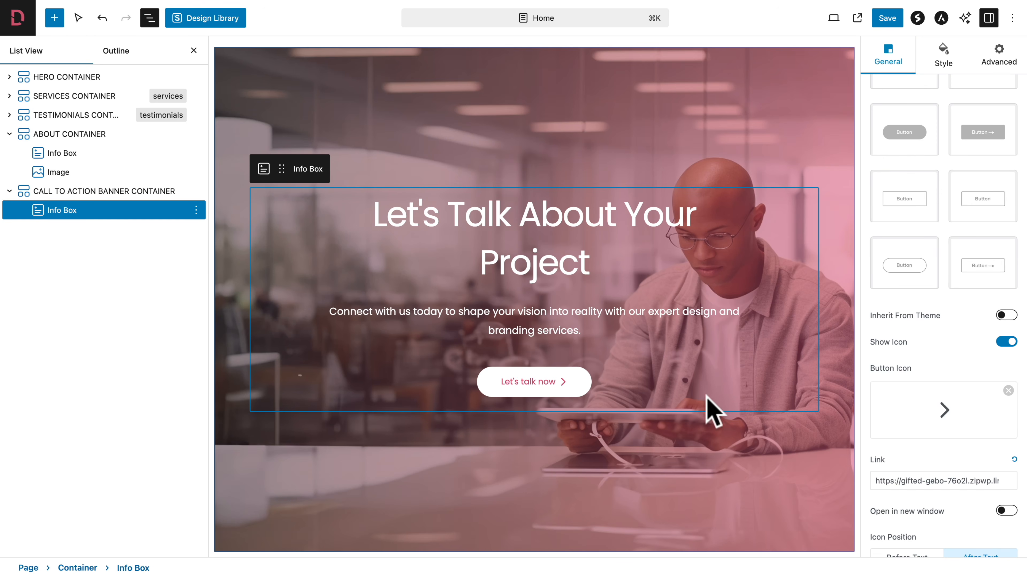
Set the banner button's call-to-action typography to a 13 px font size with Uppercase transform.
{"action": "left_click", "coordinate": [945, 65]}
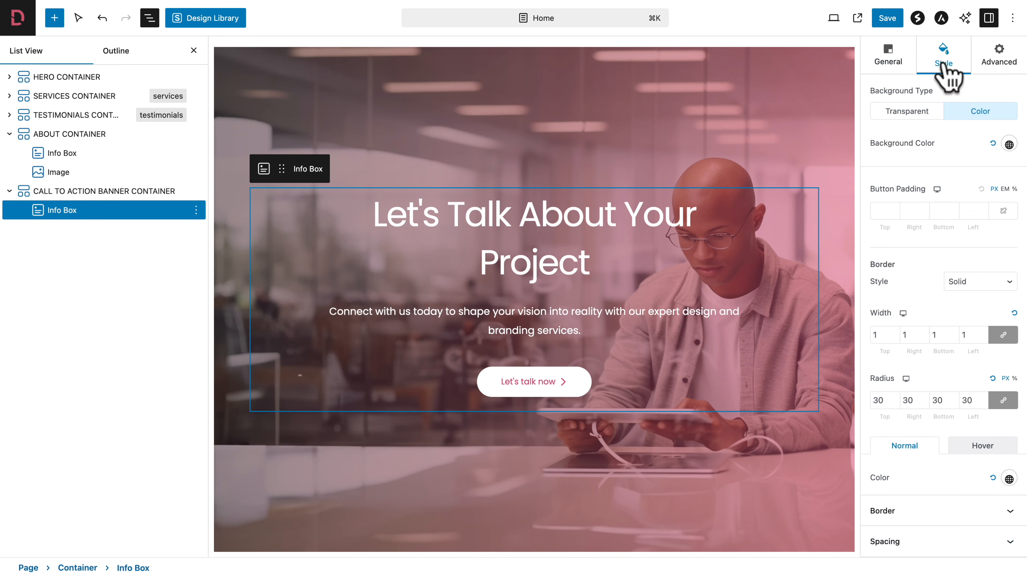
{"action": "scroll", "coordinate": [940, 164], "scroll_direction": "up", "scroll_amount": 6}
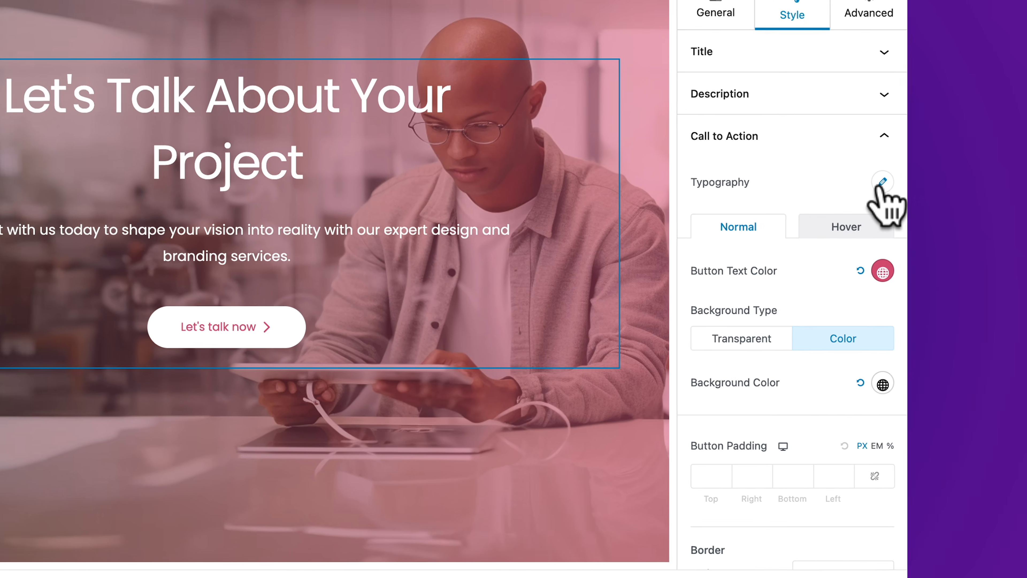
{"action": "left_click", "coordinate": [860, 164]}
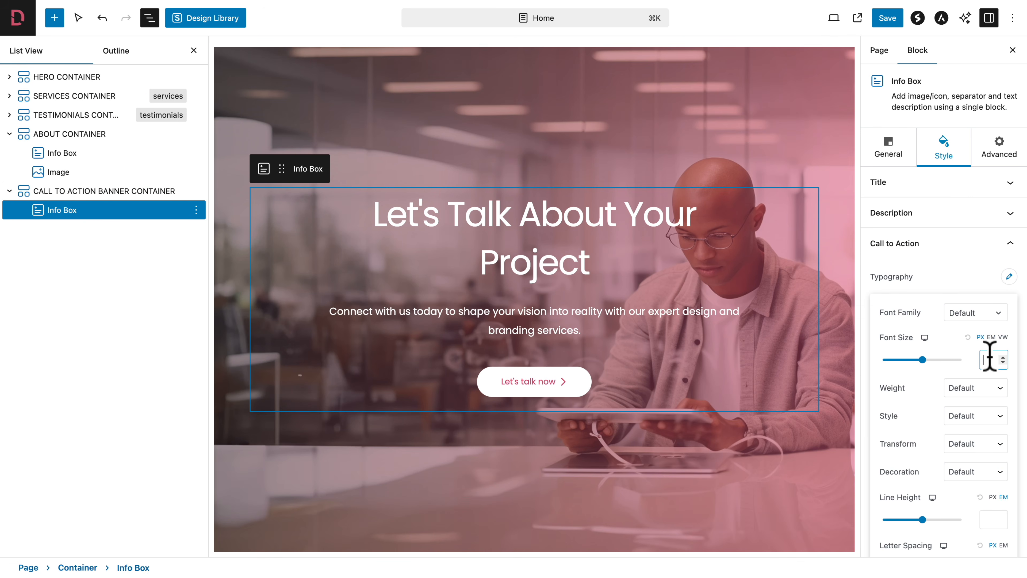
{"action": "type", "text": "13"}
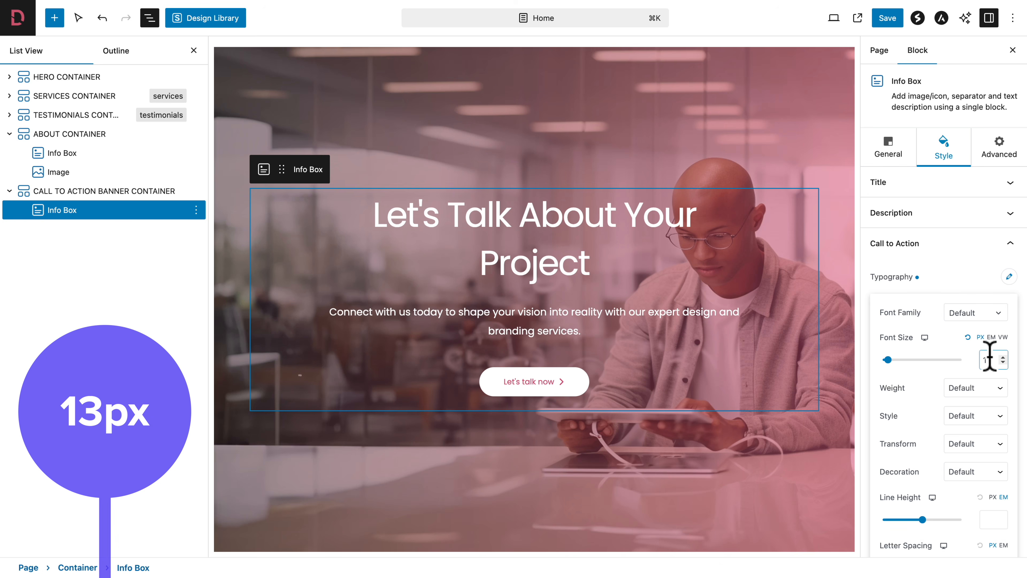
{"action": "left_click", "coordinate": [960, 449]}
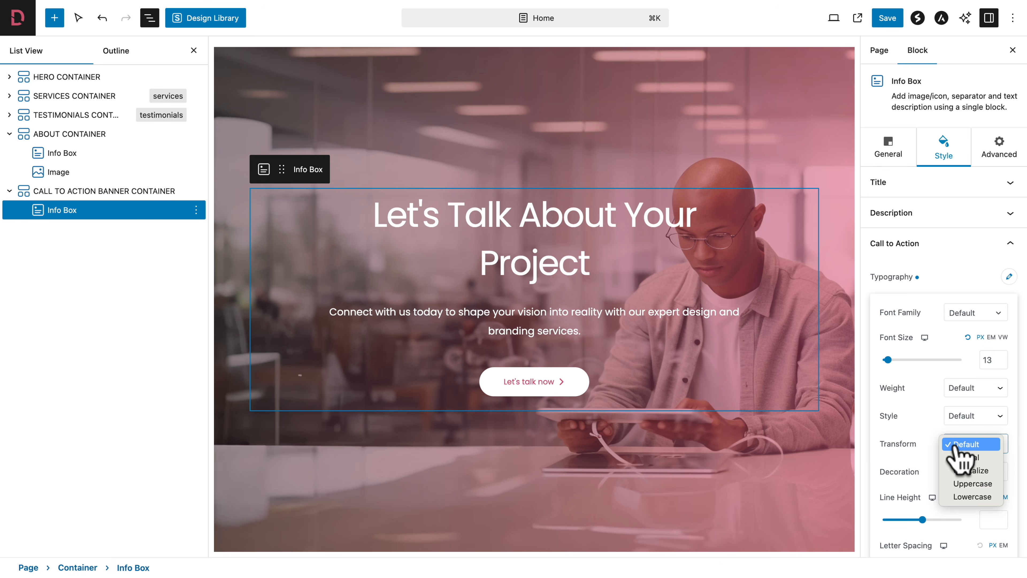
{"action": "left_click", "coordinate": [955, 483]}
Set the letter spacing of the banner button's text to 1 px and save the page.
{"action": "scroll", "coordinate": [928, 470], "scroll_direction": "down", "scroll_amount": 5}
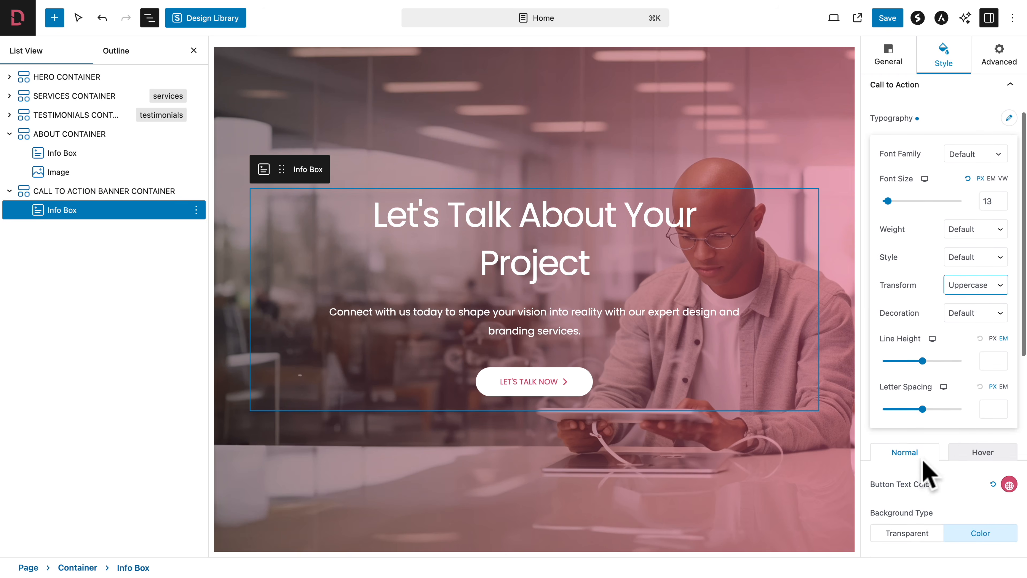
{"action": "left_click", "coordinate": [990, 332]}
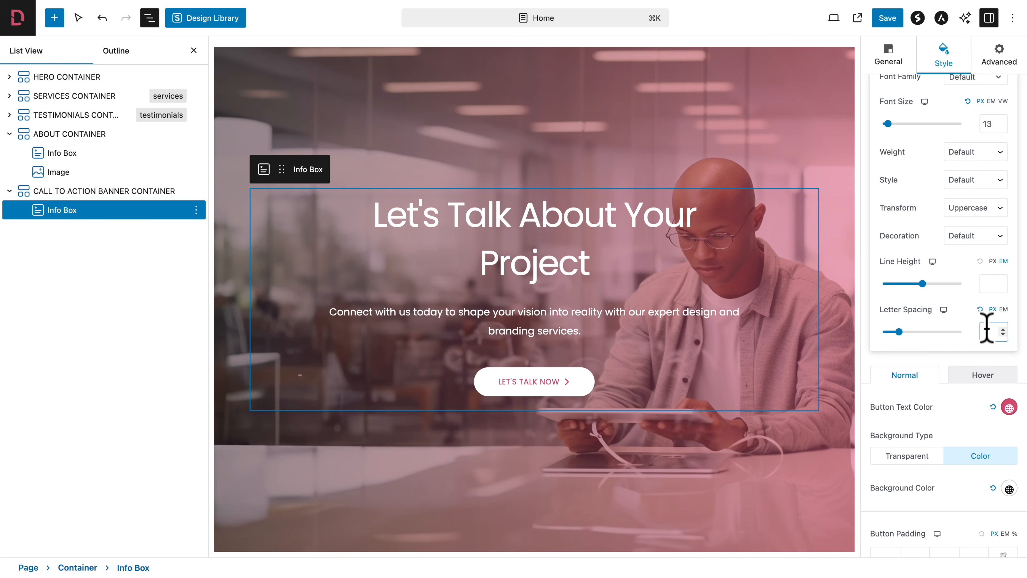
{"action": "type", "text": "1"}
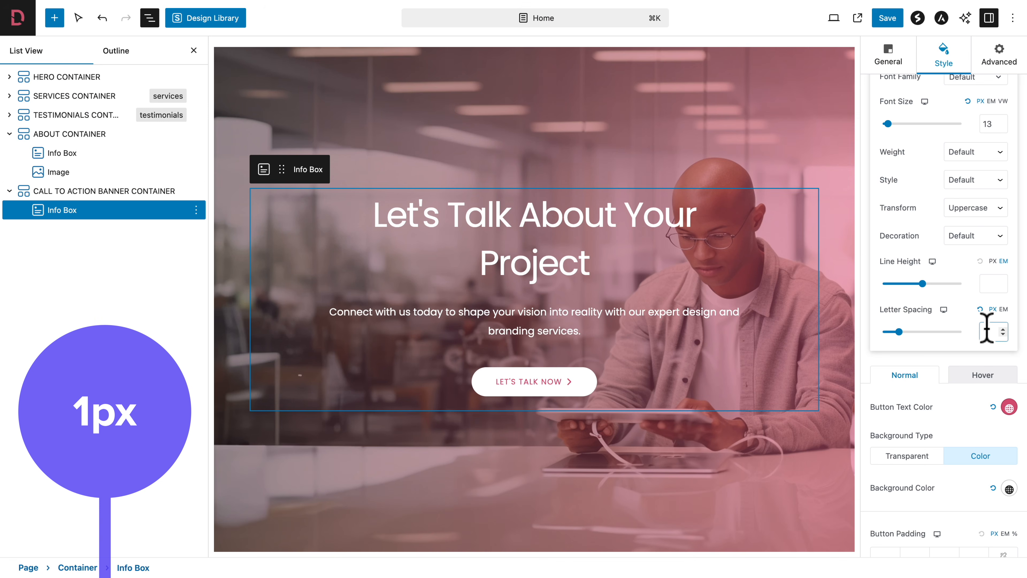
{"action": "left_click", "coordinate": [893, 21]}
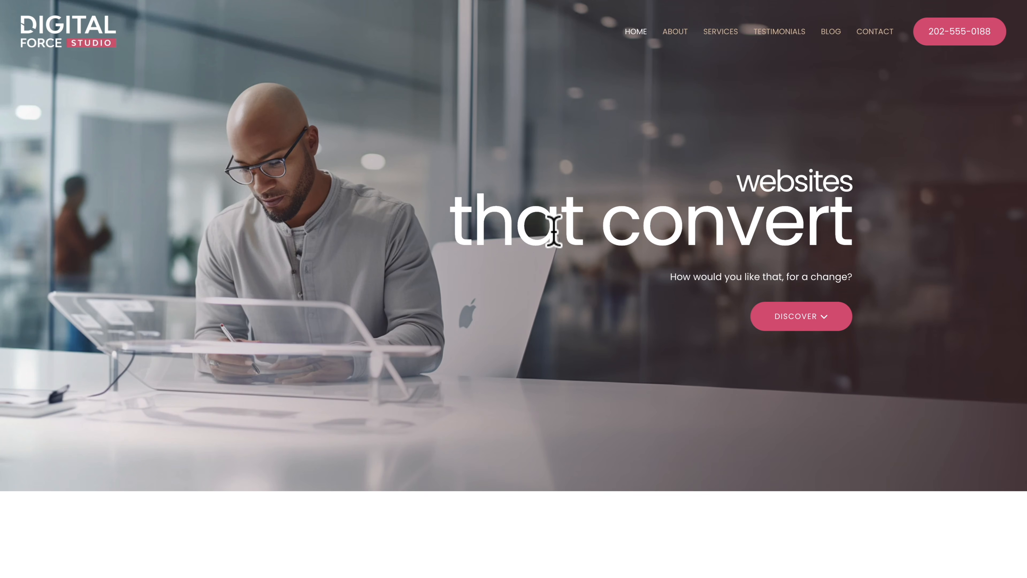
Review the published Home page's sections at desktop, iPad Air and iPhone 12 Pro sizes.
{"action": "scroll", "coordinate": [554, 231], "scroll_direction": "down", "scroll_amount": 15}
{"action": "scroll", "coordinate": [554, 231], "scroll_direction": "down", "scroll_amount": 12}
{"action": "scroll", "coordinate": [554, 230], "scroll_direction": "down", "scroll_amount": 8}
{"action": "scroll", "coordinate": [554, 230], "scroll_direction": "down", "scroll_amount": 2}
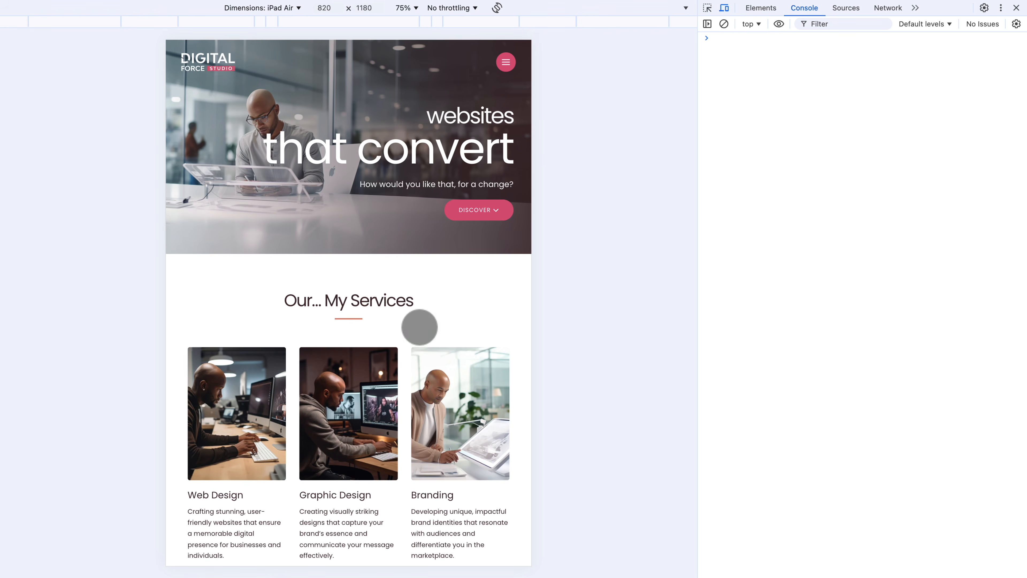
{"action": "scroll", "coordinate": [419, 327], "scroll_direction": "down", "scroll_amount": 5}
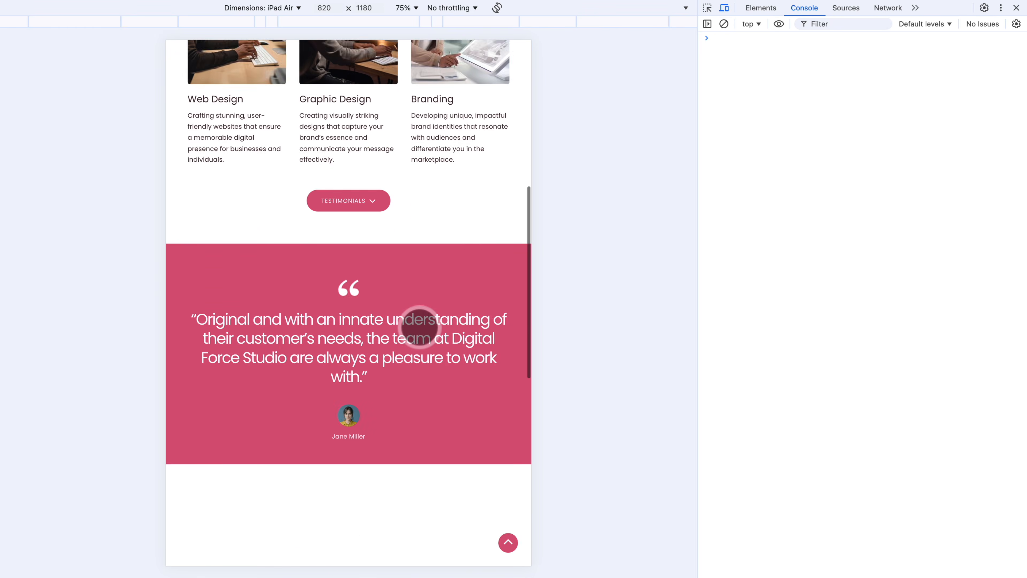
{"action": "scroll", "coordinate": [419, 327], "scroll_direction": "down", "scroll_amount": 10}
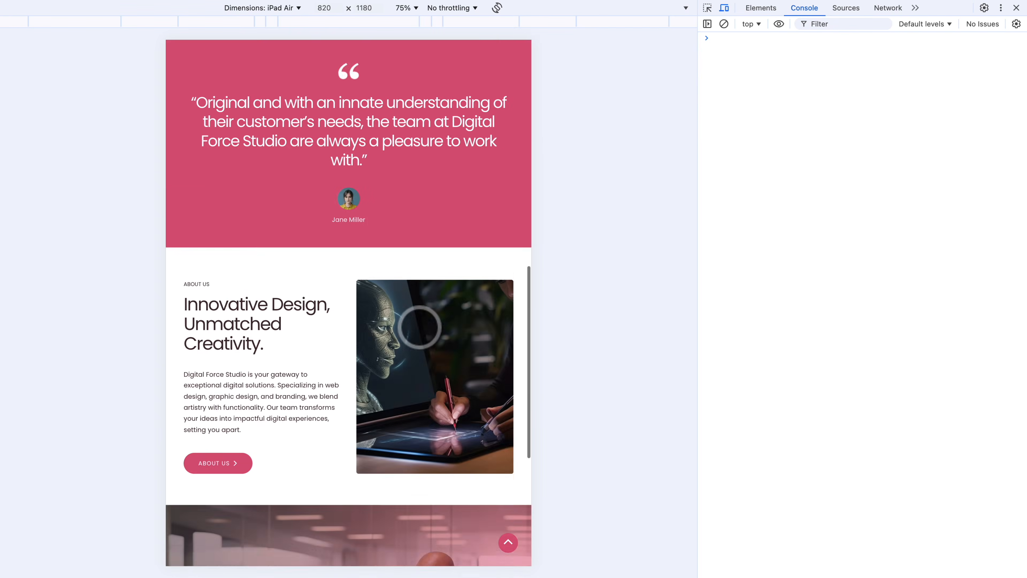
{"action": "scroll", "coordinate": [420, 327], "scroll_direction": "up", "scroll_amount": 15}
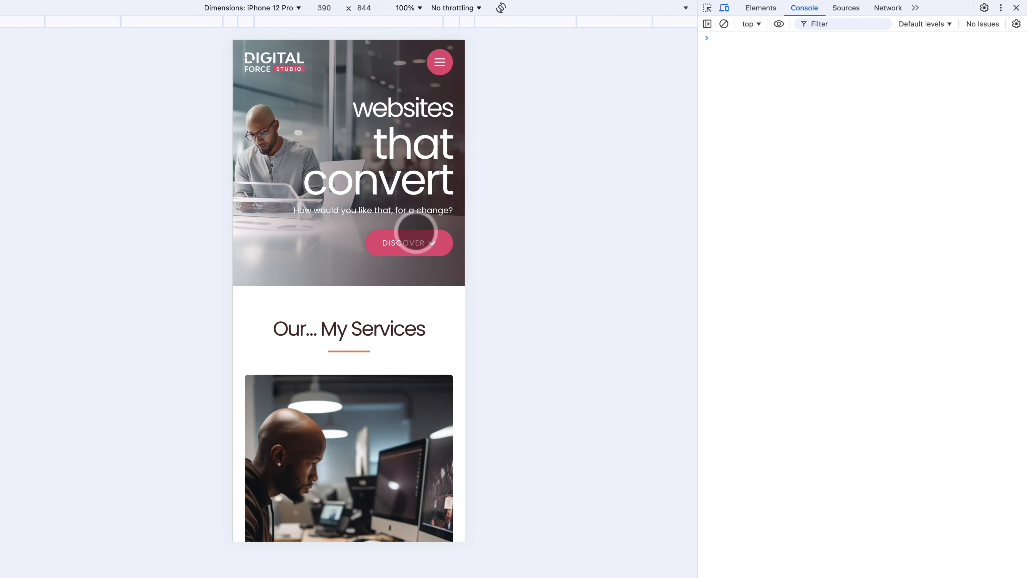
{"action": "scroll", "coordinate": [450, 366], "scroll_direction": "down", "scroll_amount": 10}
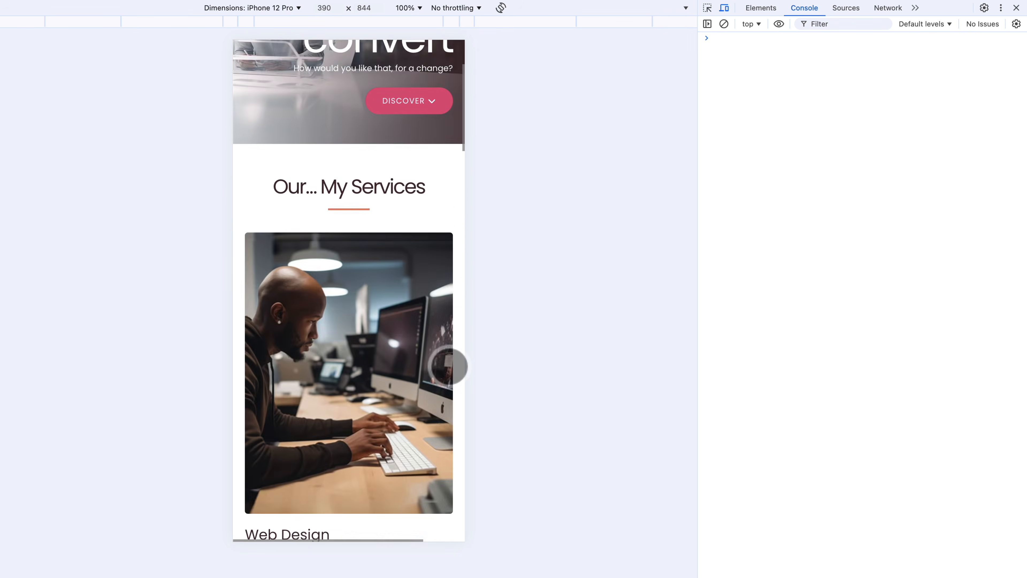
{"action": "scroll", "coordinate": [450, 367], "scroll_direction": "down", "scroll_amount": 15}
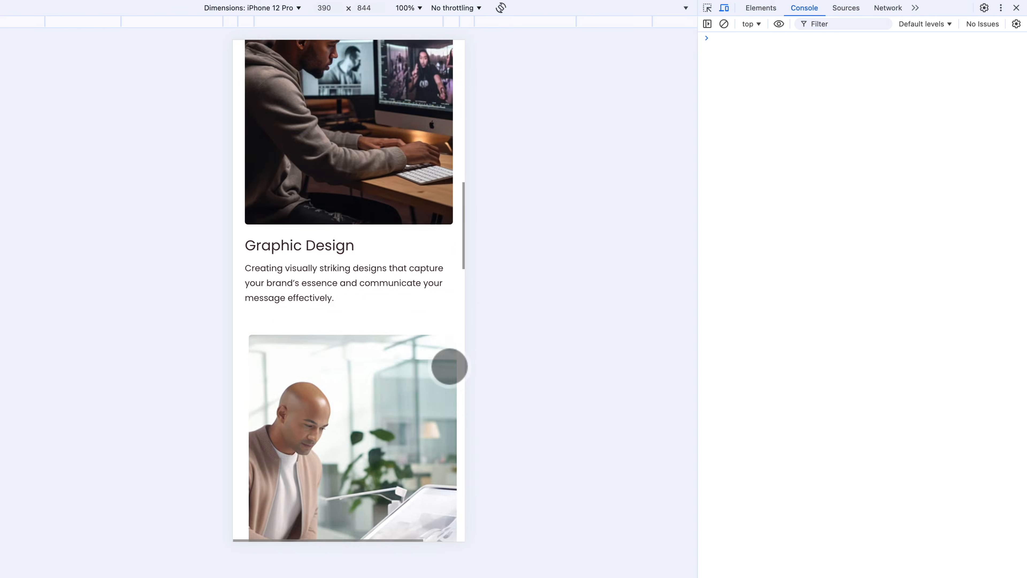
{"action": "scroll", "coordinate": [450, 366], "scroll_direction": "down", "scroll_amount": 15}
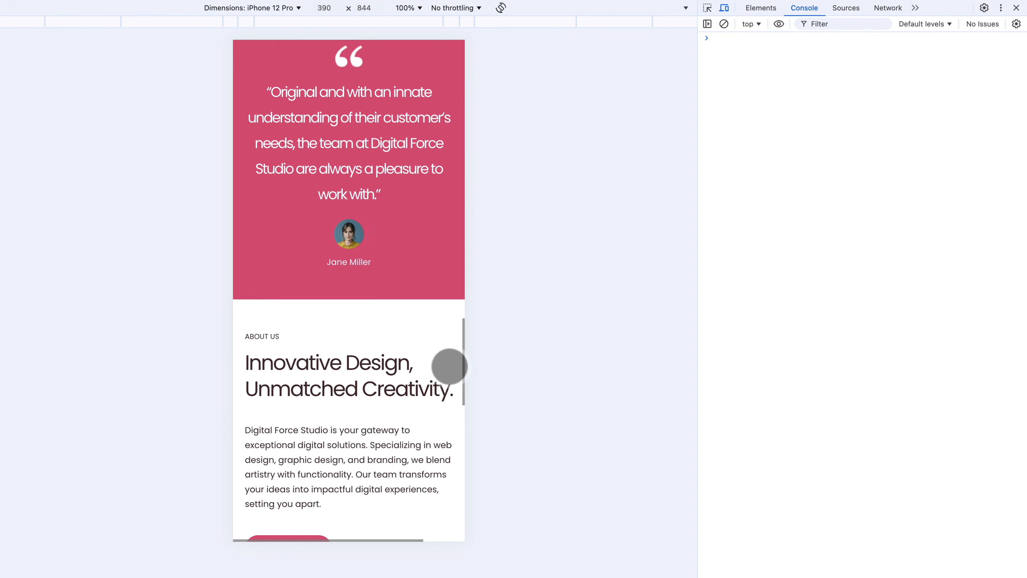
{"action": "scroll", "coordinate": [449, 366], "scroll_direction": "down", "scroll_amount": 8}
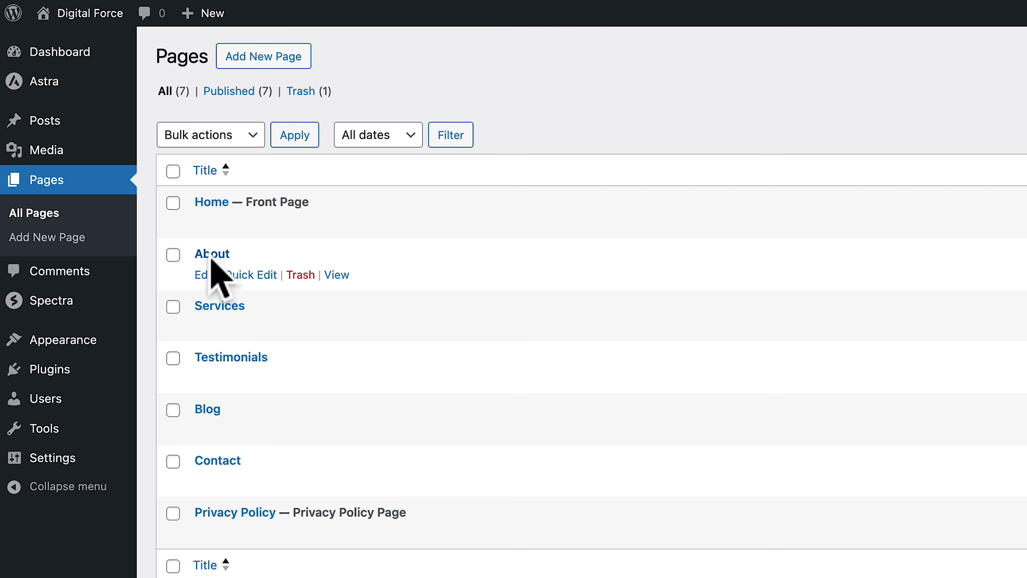
Open the About page for editing in a new tab and show its block list.
{"action": "right_click", "coordinate": [200, 274]}
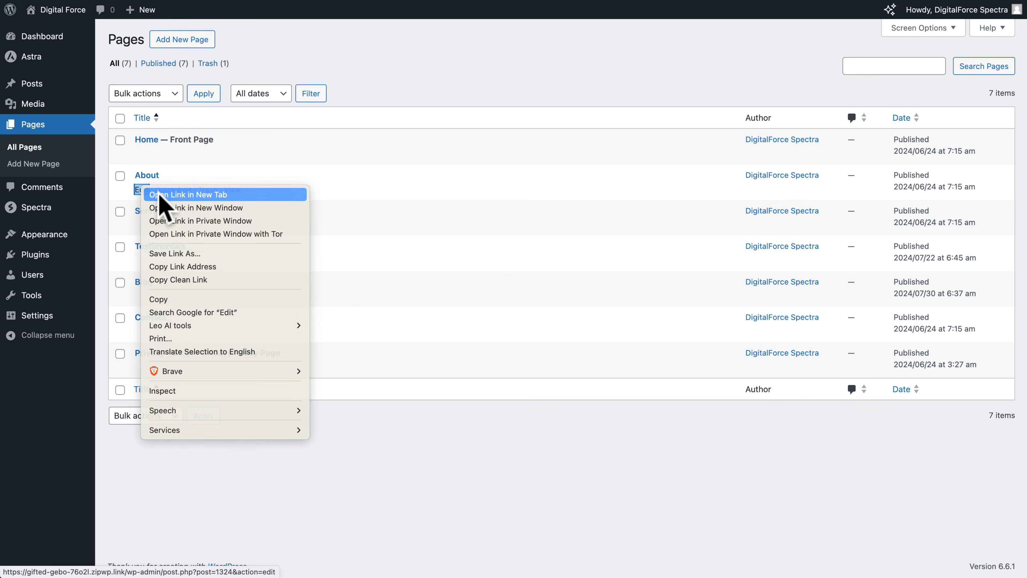
{"action": "left_click", "coordinate": [160, 195]}
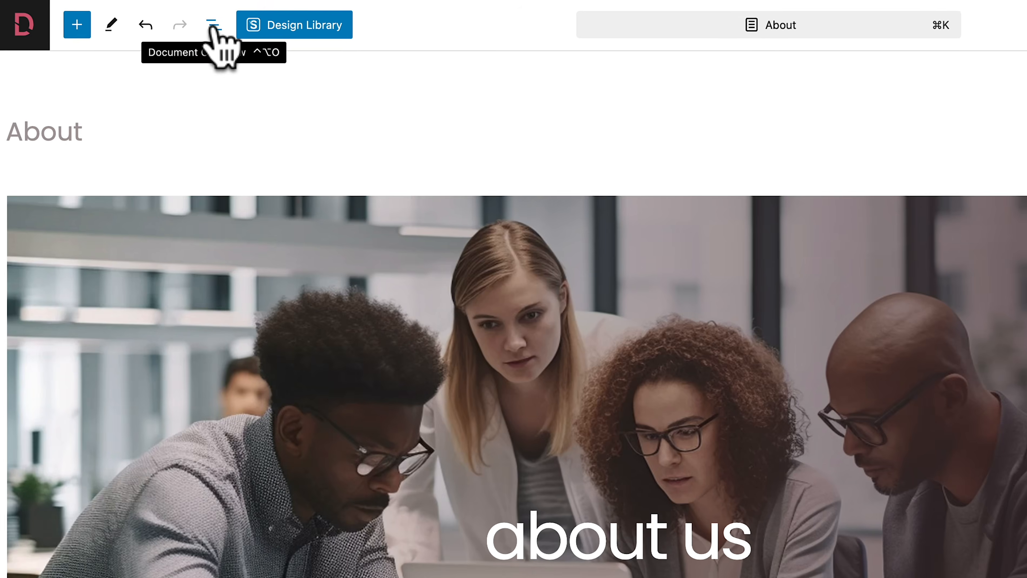
{"action": "left_click", "coordinate": [149, 18]}
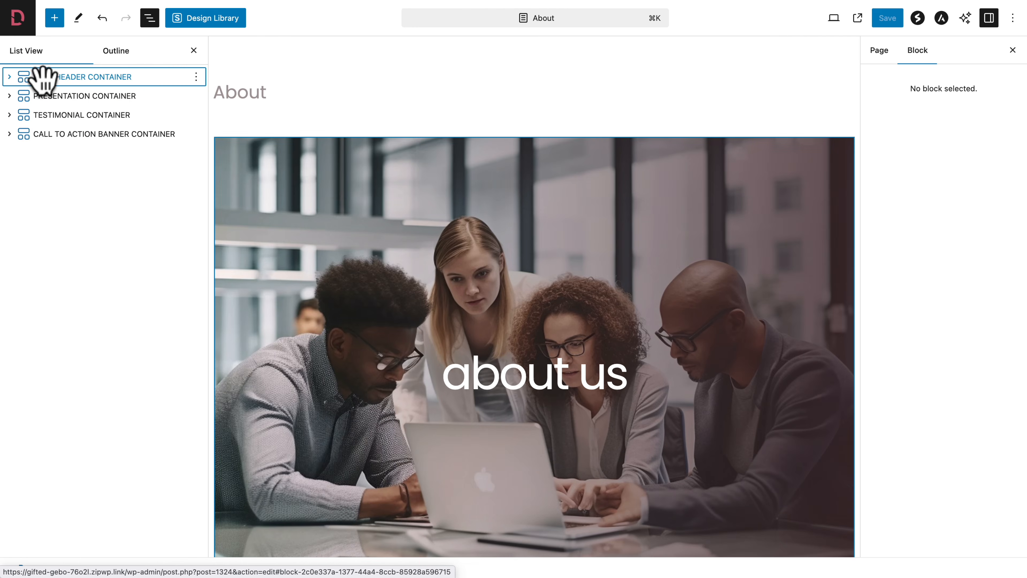
Set the background image position of the PAGE HEADER CONTAINER to 62% left and 50% top.
{"action": "left_click", "coordinate": [44, 78]}
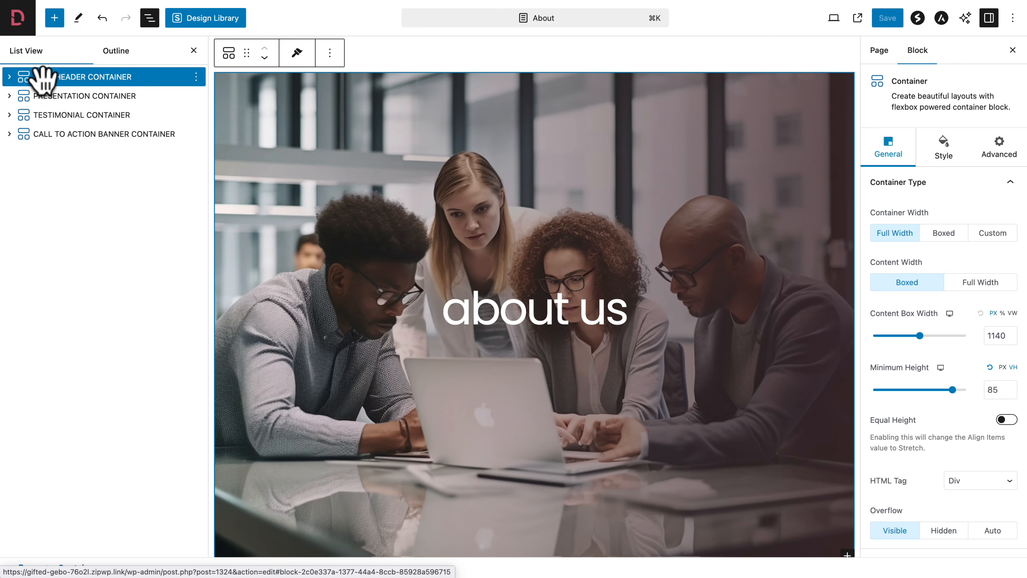
{"action": "left_click", "coordinate": [946, 158]}
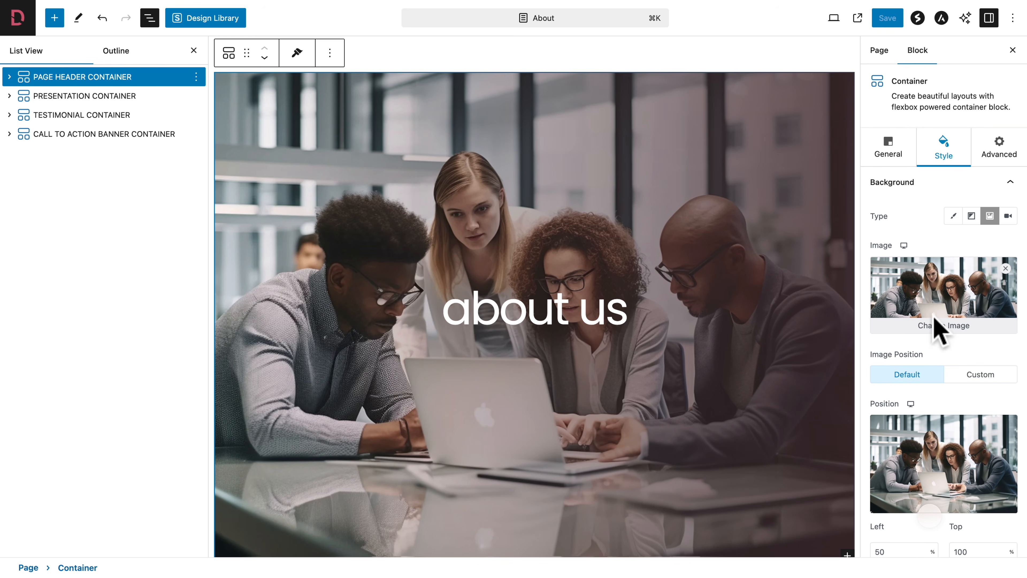
{"action": "scroll", "coordinate": [937, 330], "scroll_direction": "down", "scroll_amount": 4}
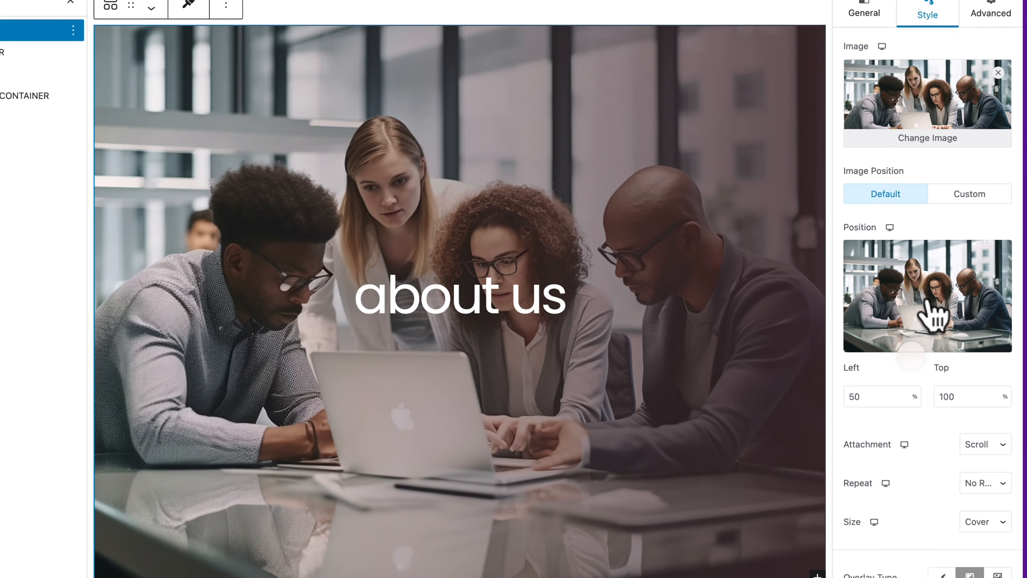
{"action": "left_click_drag", "start_coordinate": [950, 328], "coordinate": [913, 287]}
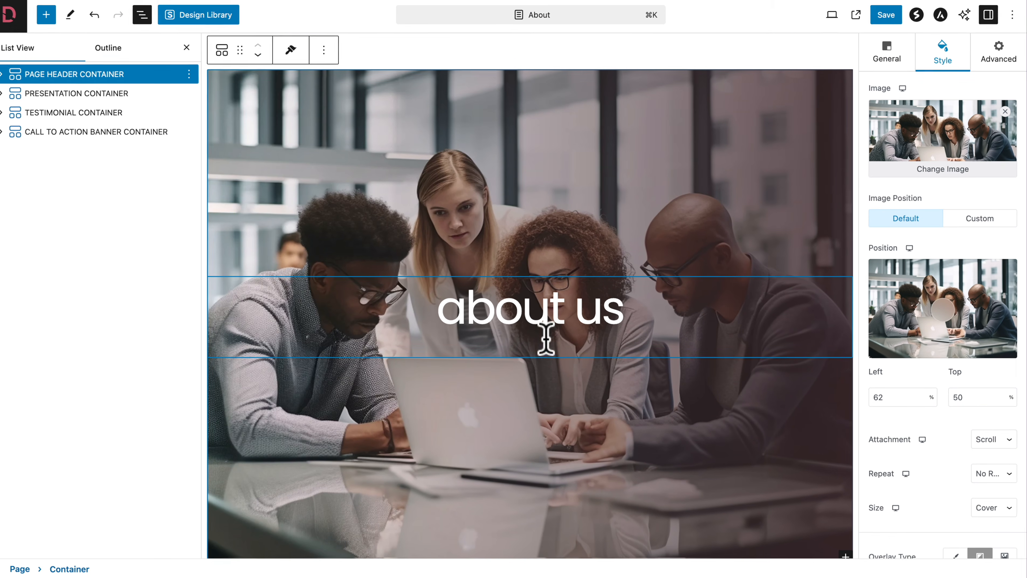
Set the font family of the "I am a WordPress Freelancer" heading to Default.
{"action": "scroll", "coordinate": [433, 337], "scroll_direction": "down", "scroll_amount": 10}
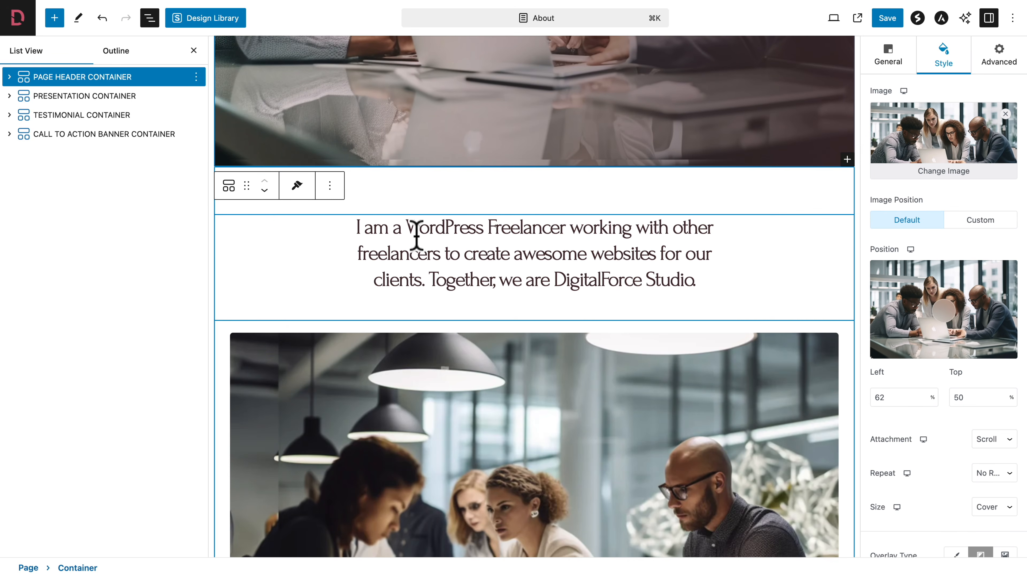
{"action": "left_click", "coordinate": [417, 238]}
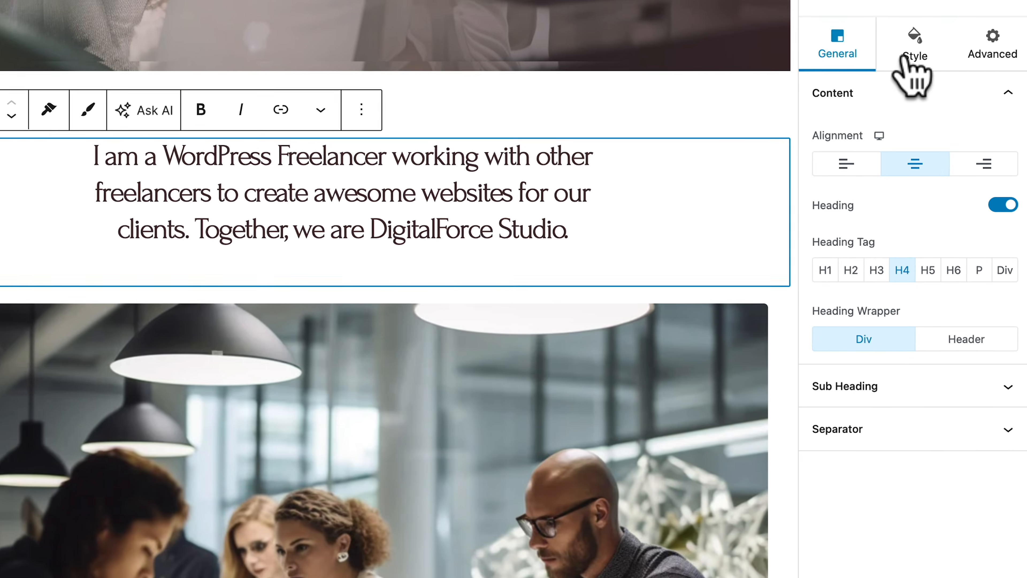
{"action": "left_click", "coordinate": [943, 150]}
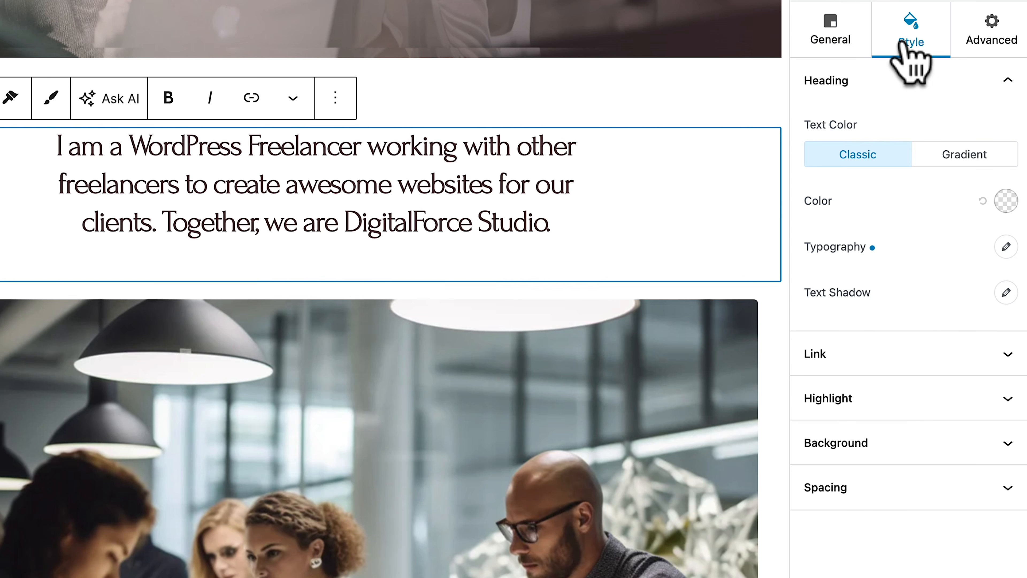
{"action": "left_click", "coordinate": [1006, 247]}
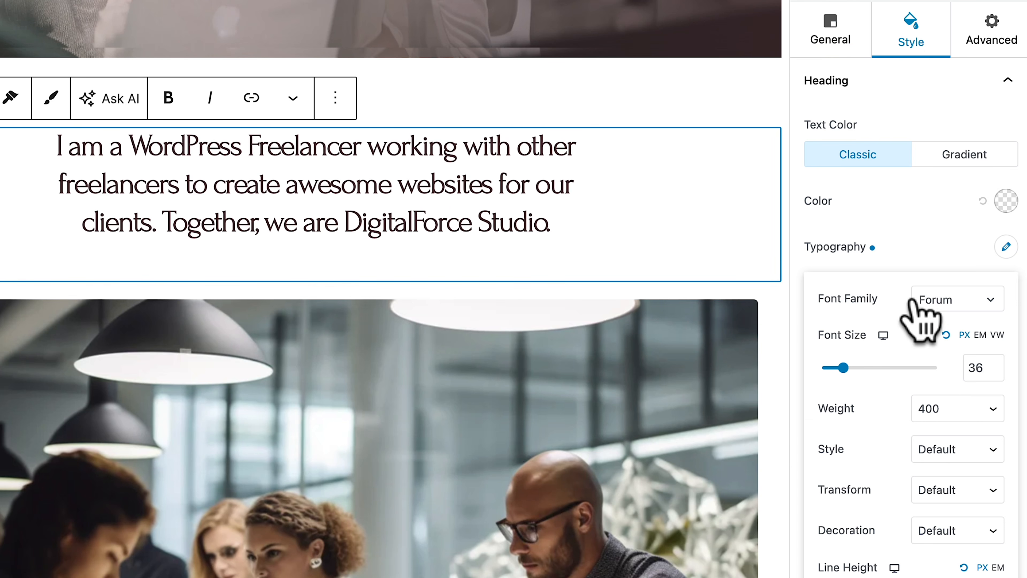
{"action": "left_click", "coordinate": [930, 305]}
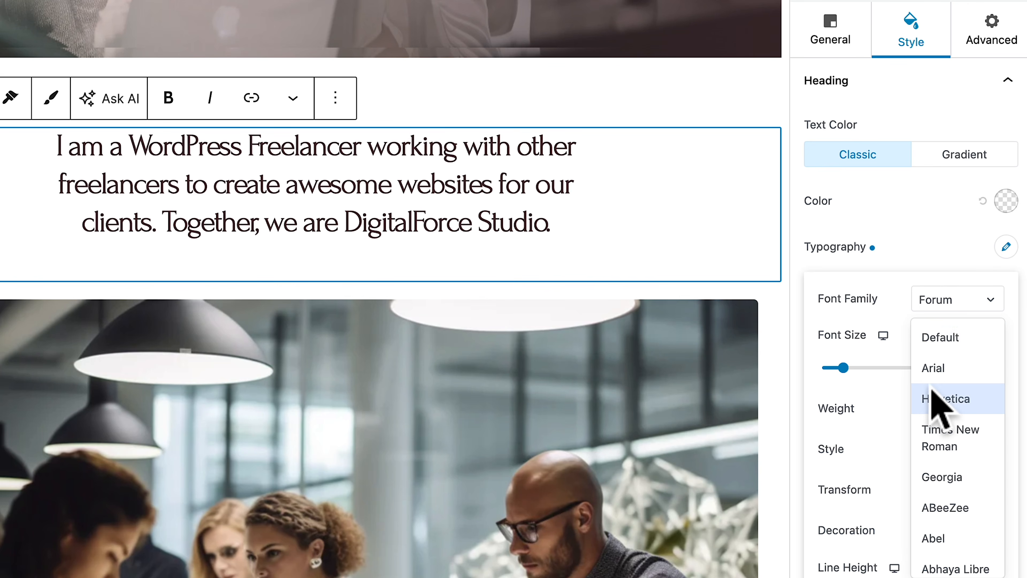
{"action": "left_click", "coordinate": [940, 338]}
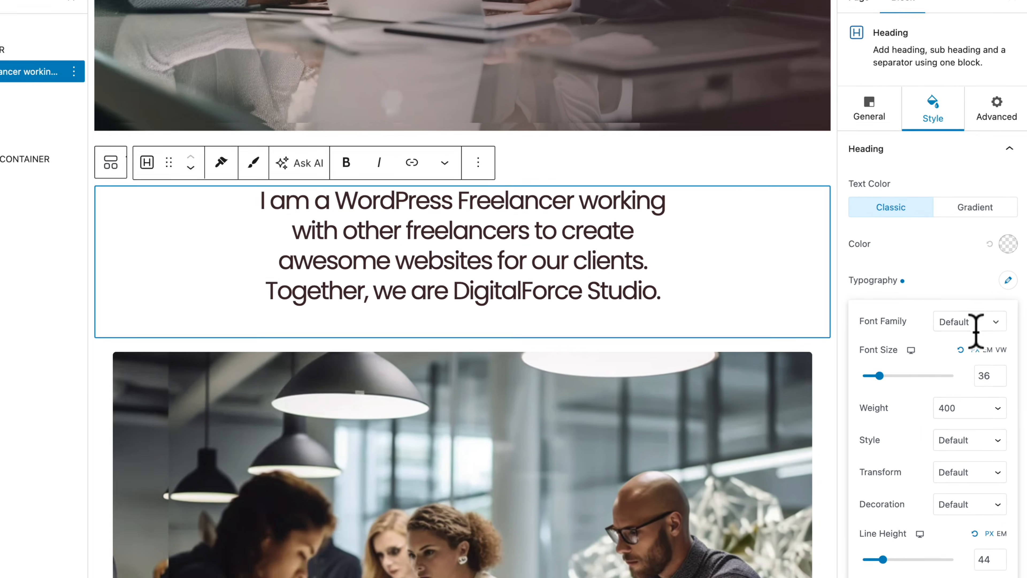
Look through the available font families for the presentation heading and keep Default.
{"action": "left_click", "coordinate": [970, 332]}
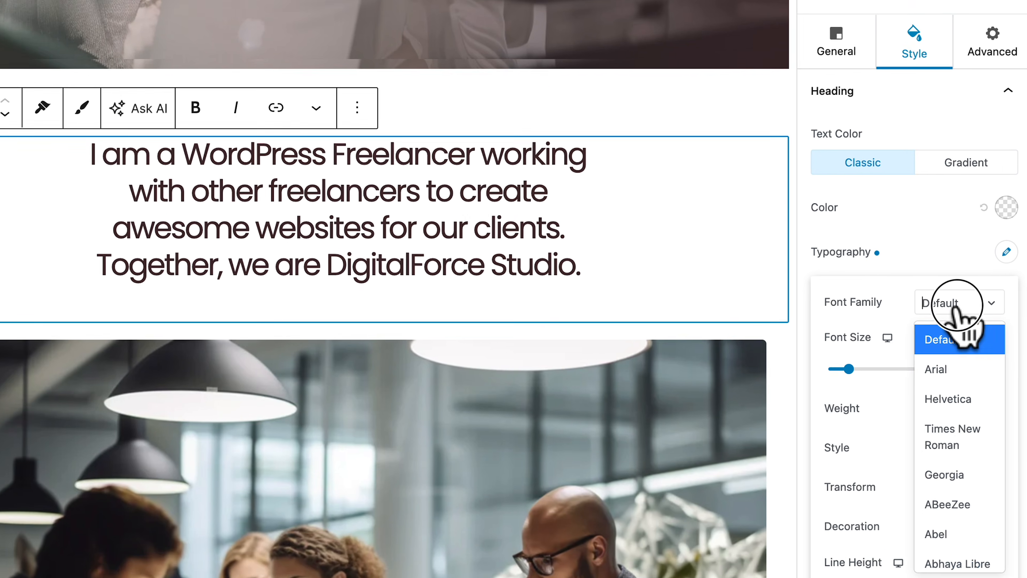
{"action": "scroll", "coordinate": [948, 459], "scroll_direction": "down", "scroll_amount": 5}
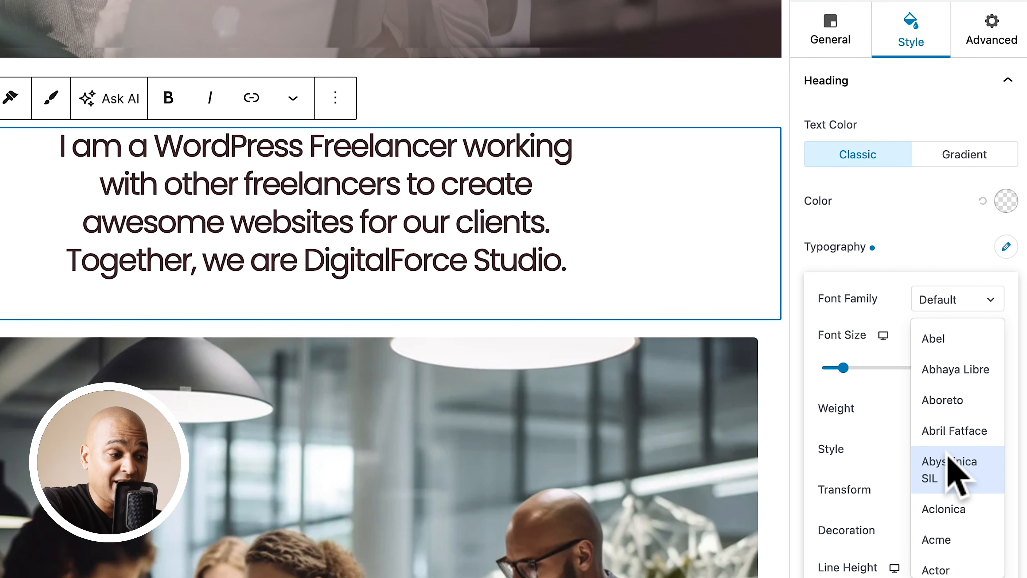
{"action": "scroll", "coordinate": [948, 455], "scroll_direction": "up", "scroll_amount": 5}
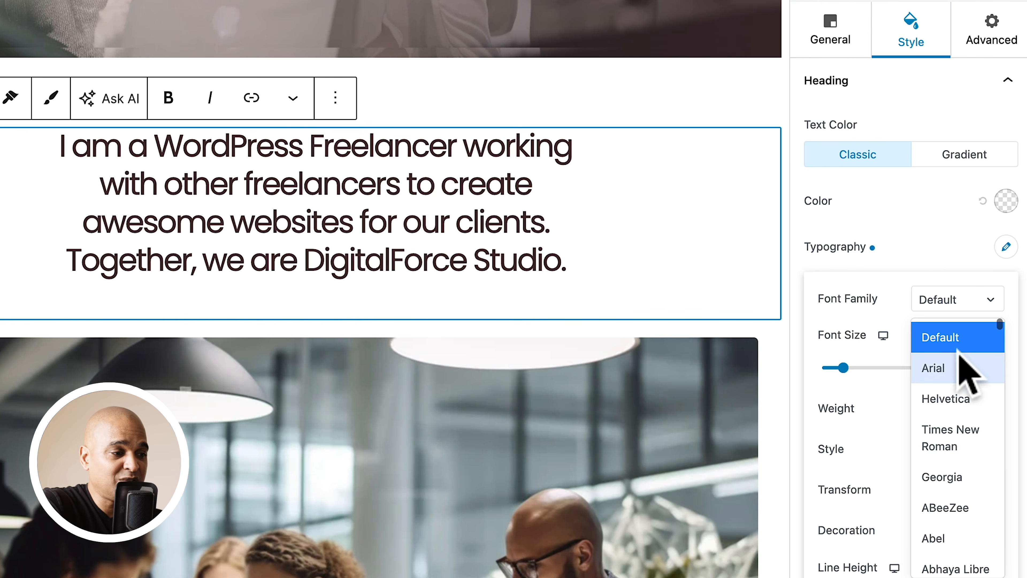
{"action": "left_click", "coordinate": [942, 338]}
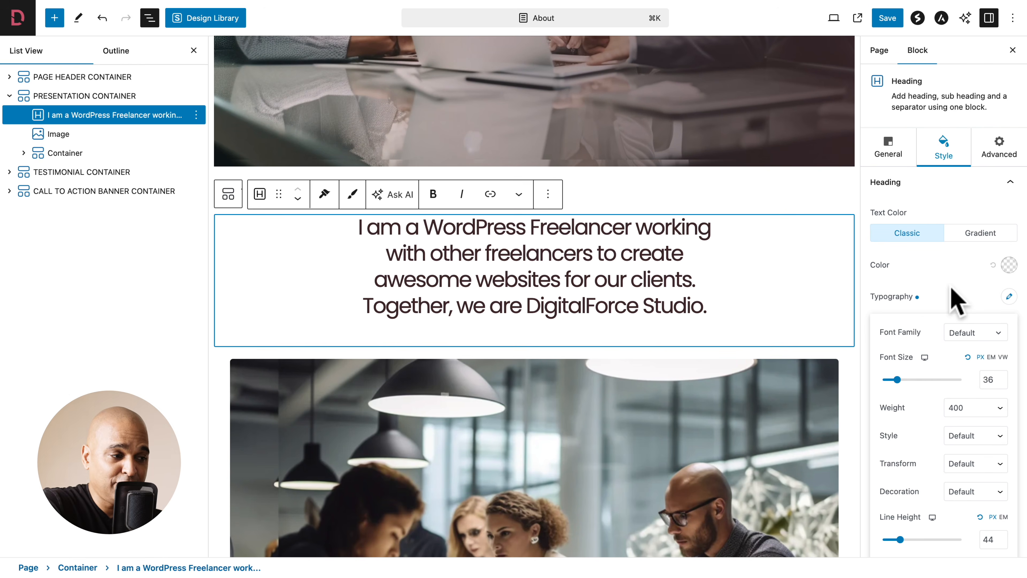
Set the presentation heading's tablet padding to 0 on all sides.
{"action": "left_click", "coordinate": [929, 261]}
{"action": "left_click", "coordinate": [908, 465]}
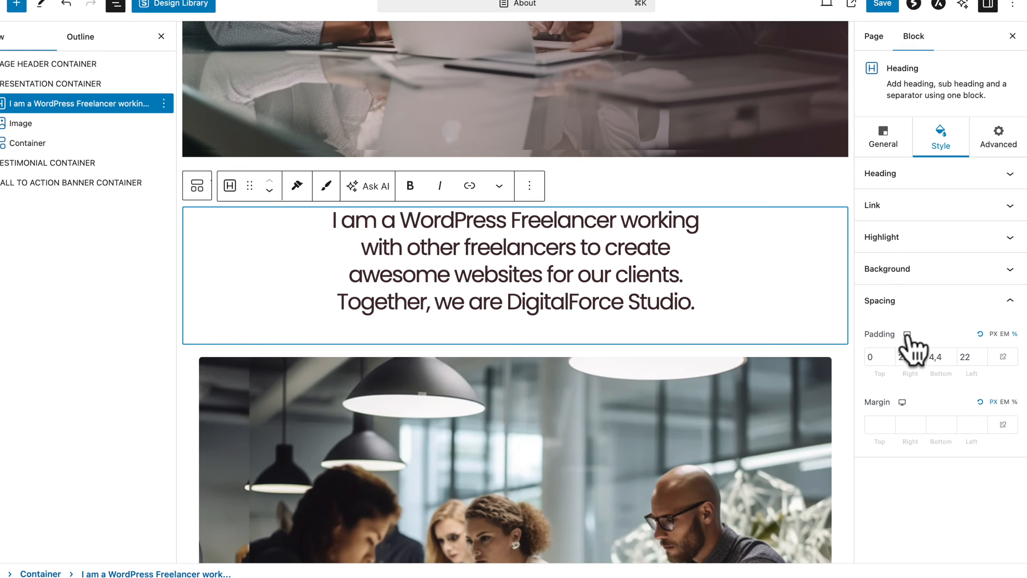
{"action": "left_click", "coordinate": [864, 307]}
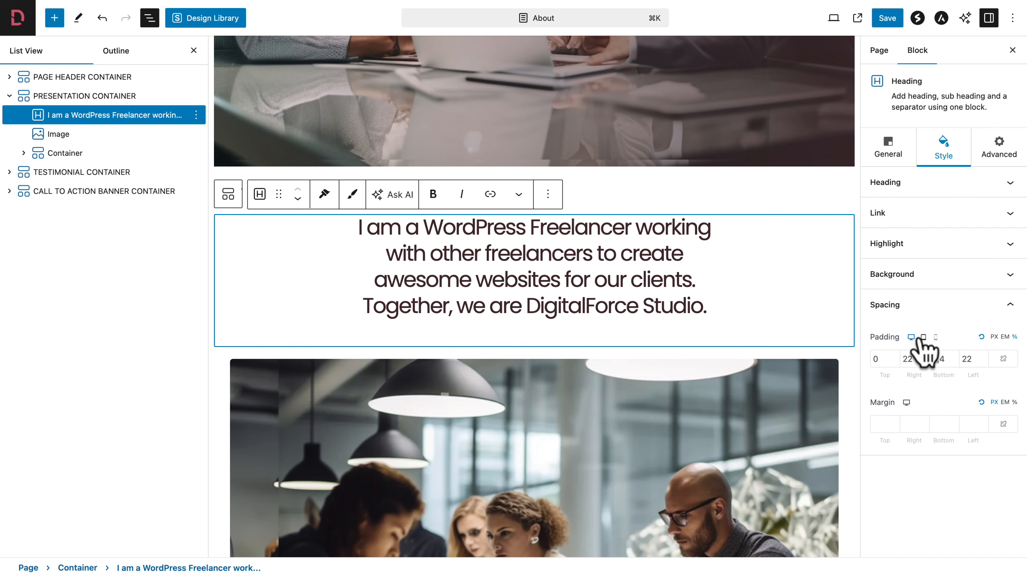
{"action": "left_click", "coordinate": [923, 337]}
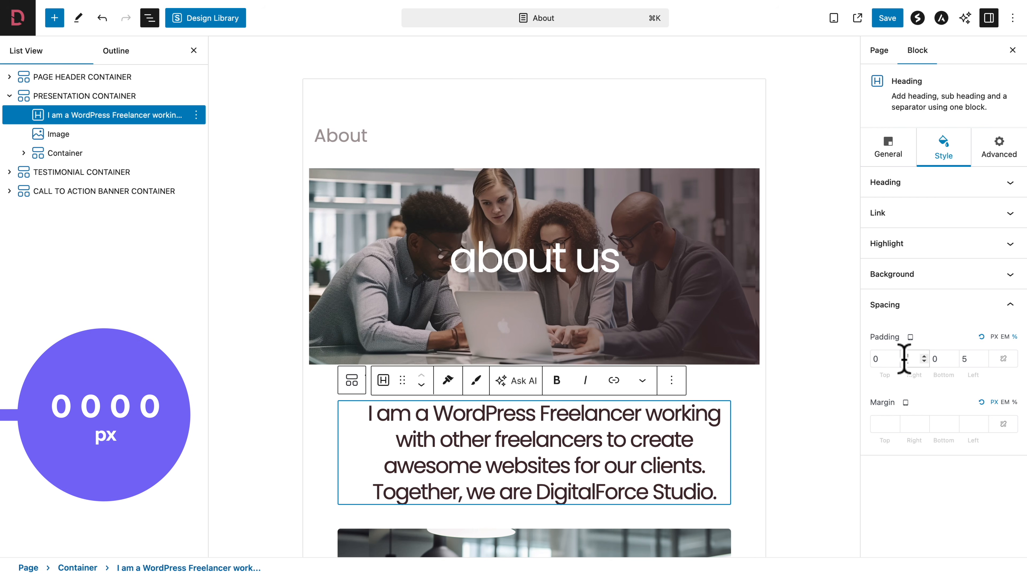
{"action": "type", "text": "0"}
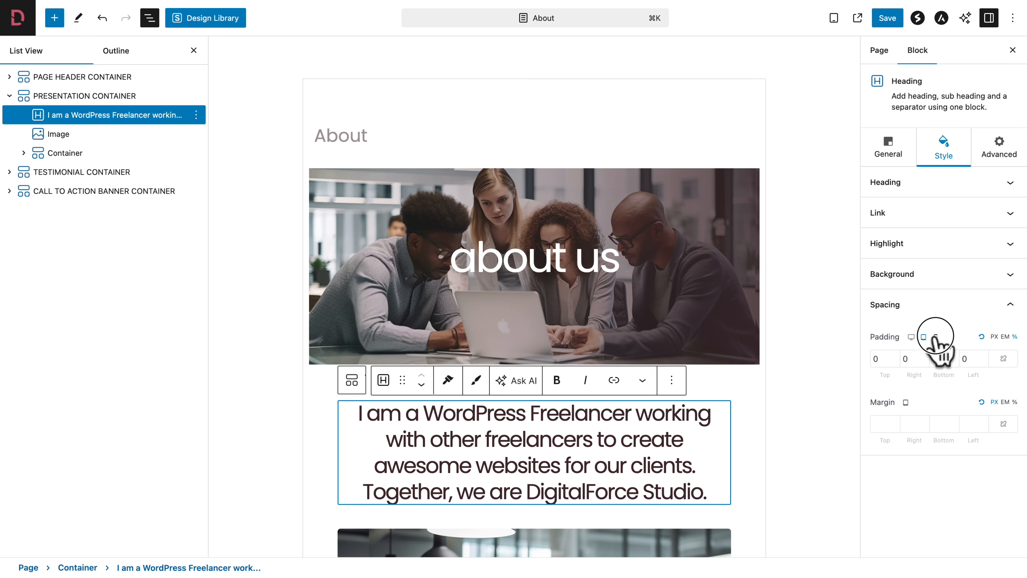
Set the presentation heading's mobile padding to 0 px on all sides and return to the desktop preview.
{"action": "left_click", "coordinate": [935, 337]}
{"action": "double_click", "coordinate": [906, 357]}
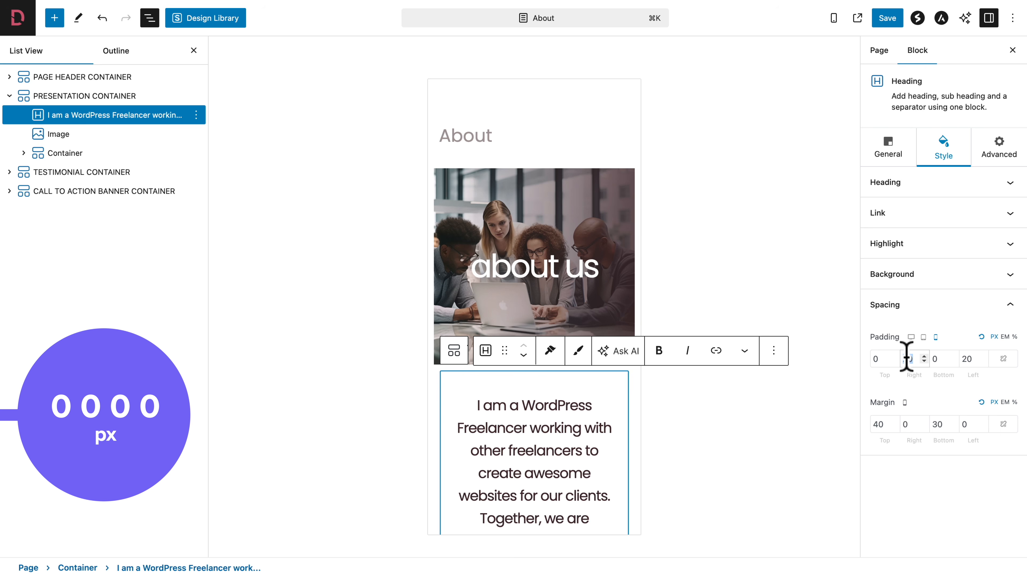
{"action": "type", "text": "00"}
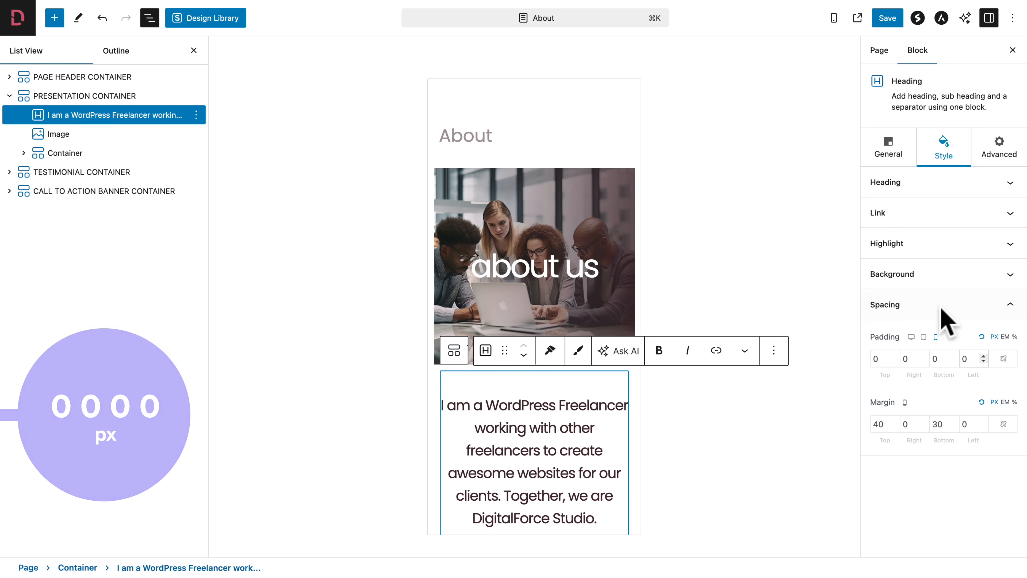
{"action": "left_click", "coordinate": [833, 20]}
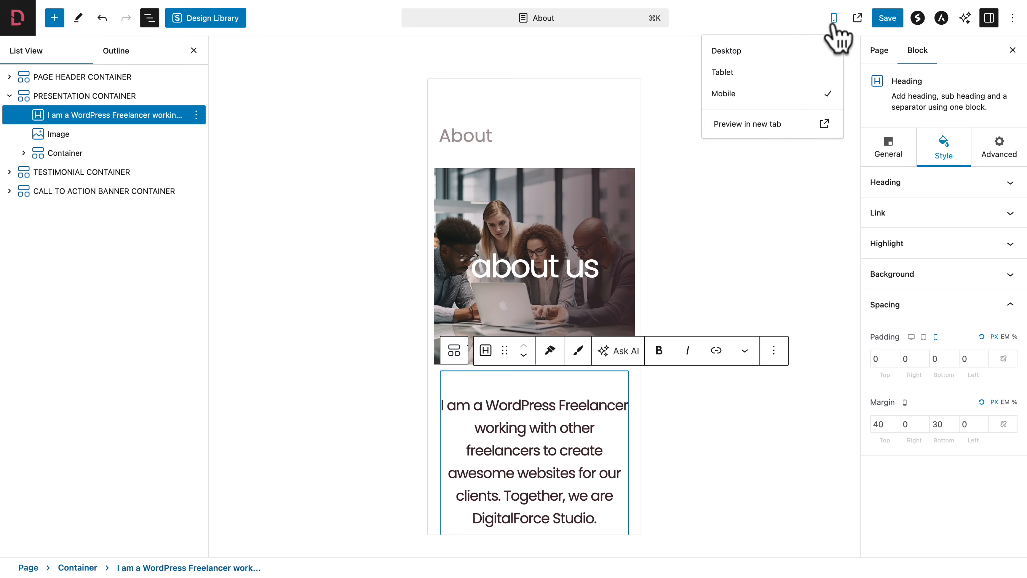
{"action": "left_click", "coordinate": [776, 51]}
Examine the About page's mission, values, testimonial and banner sections in the desktop, tablet and mobile previews.
{"action": "scroll", "coordinate": [573, 339], "scroll_direction": "down", "scroll_amount": 5}
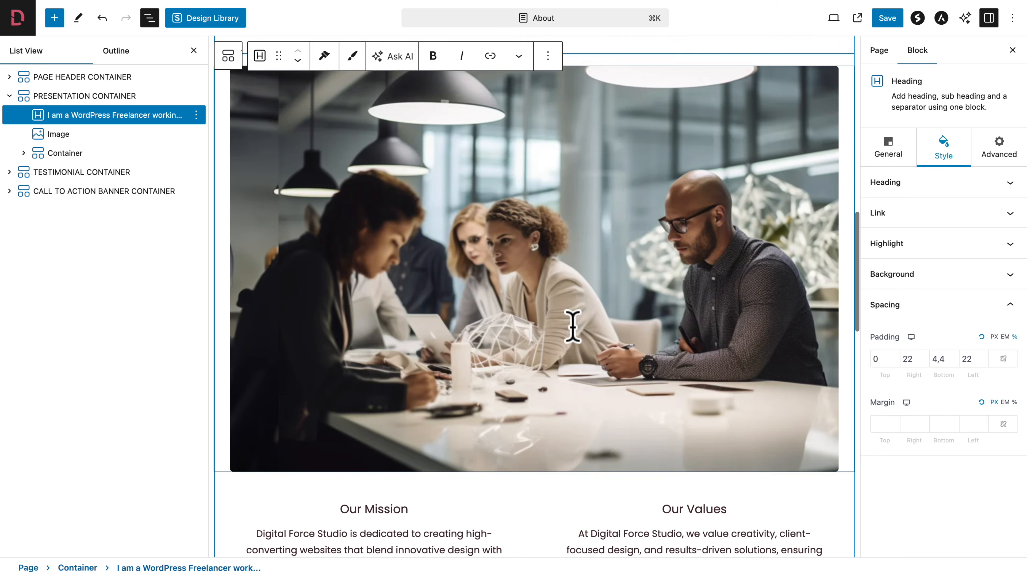
{"action": "scroll", "coordinate": [573, 326], "scroll_direction": "down", "scroll_amount": 10}
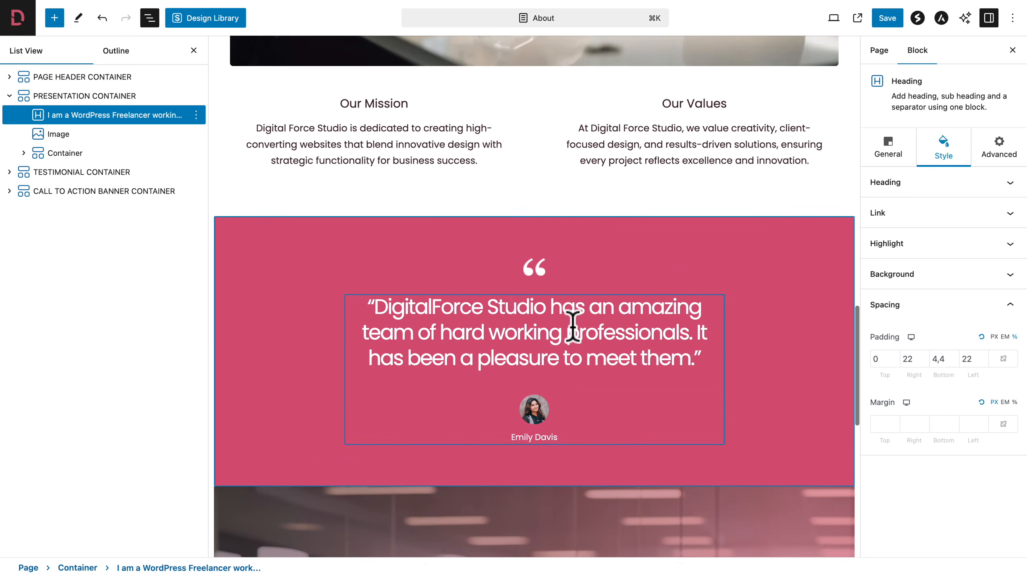
{"action": "left_click", "coordinate": [833, 18]}
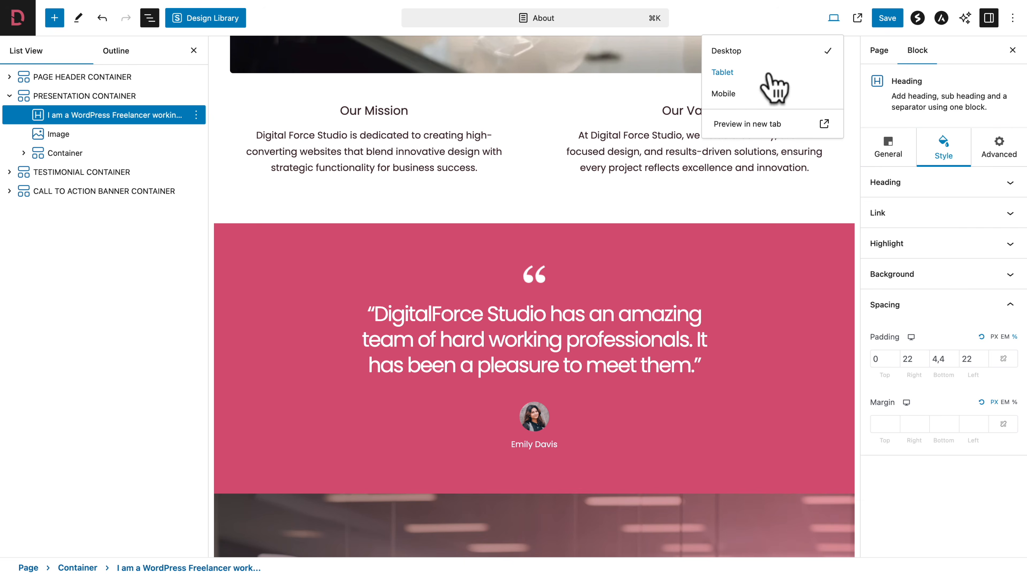
{"action": "left_click", "coordinate": [766, 70]}
{"action": "scroll", "coordinate": [626, 233], "scroll_direction": "down", "scroll_amount": 15}
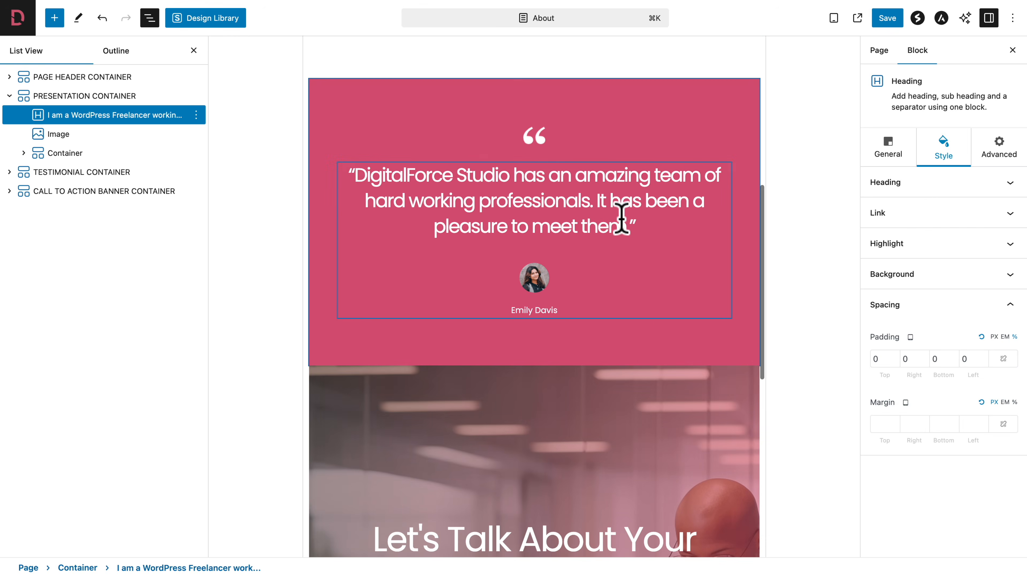
{"action": "scroll", "coordinate": [619, 218], "scroll_direction": "up", "scroll_amount": 2}
{"action": "left_click", "coordinate": [833, 18]}
{"action": "left_click", "coordinate": [817, 93]}
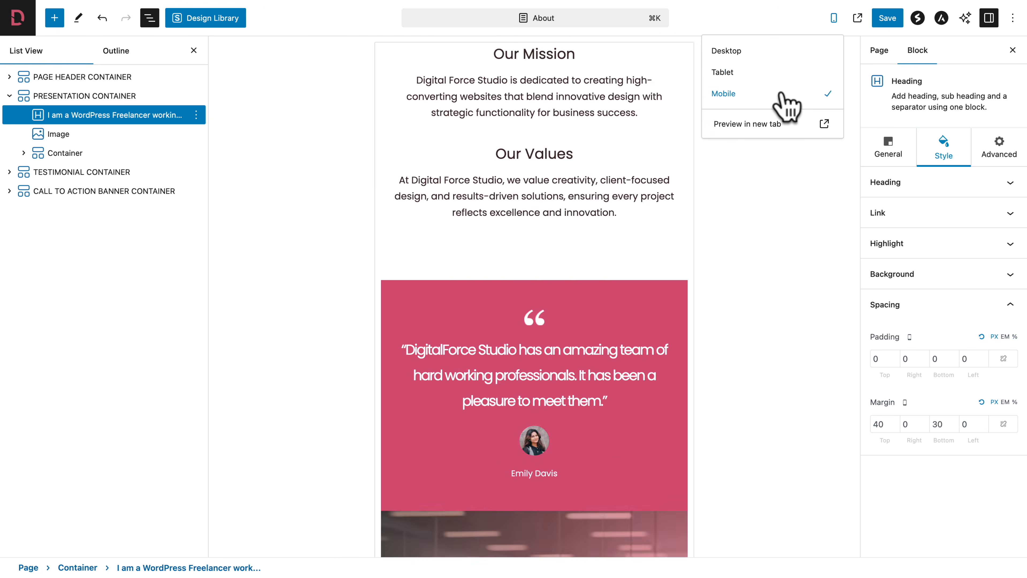
{"action": "scroll", "coordinate": [585, 198], "scroll_direction": "down", "scroll_amount": 20}
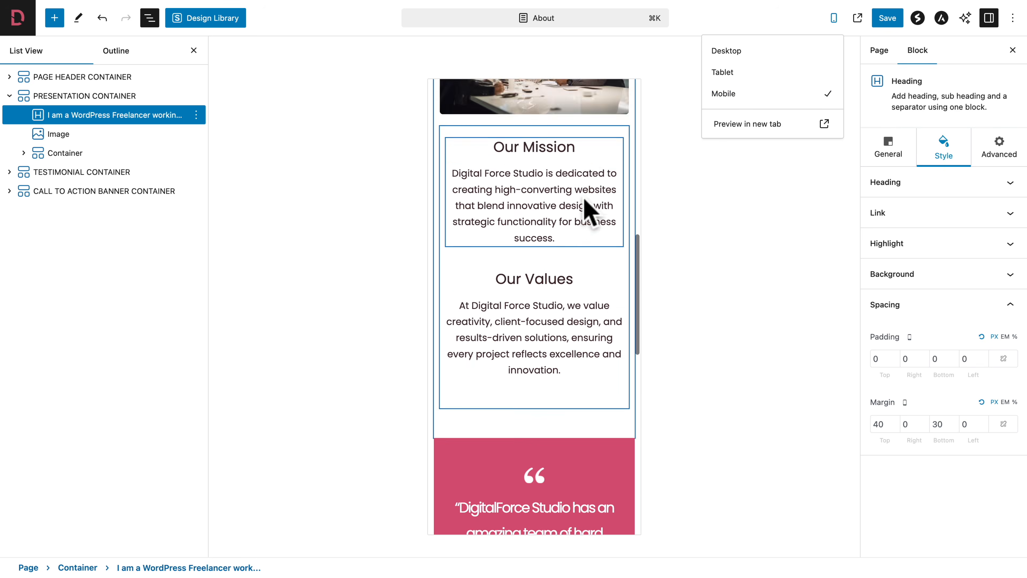
{"action": "left_click", "coordinate": [726, 50]}
{"action": "scroll", "coordinate": [505, 314], "scroll_direction": "down", "scroll_amount": 15}
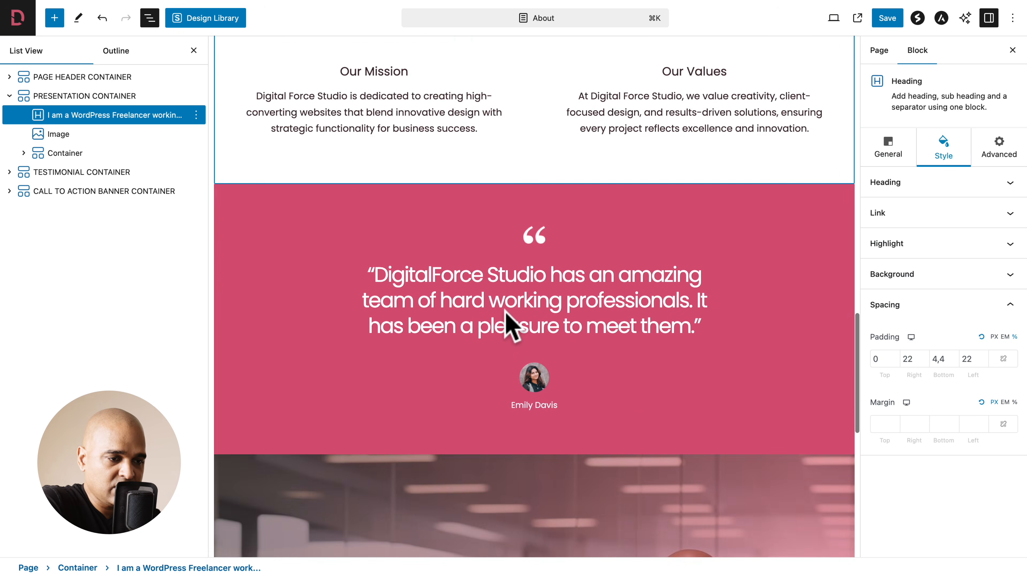
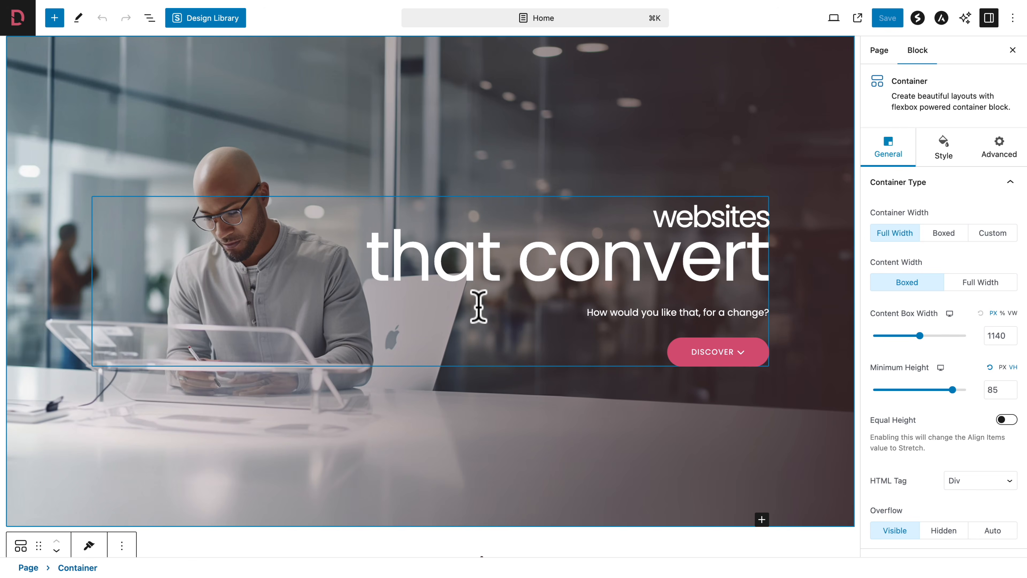
Copy the call to action banner container from the Home page.
{"action": "scroll", "coordinate": [476, 305], "scroll_direction": "down", "scroll_amount": 10}
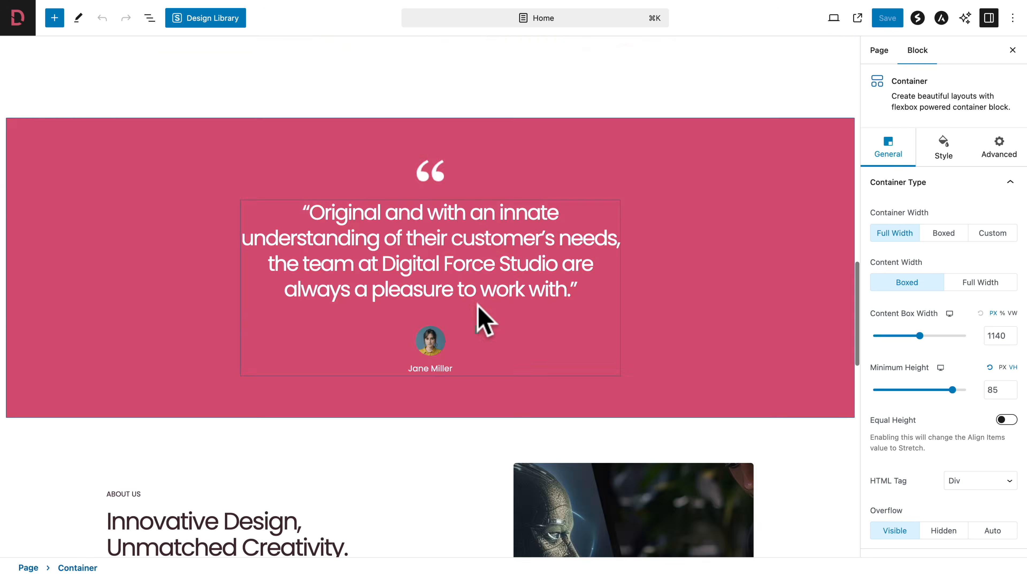
{"action": "scroll", "coordinate": [477, 305], "scroll_direction": "down", "scroll_amount": 15}
{"action": "scroll", "coordinate": [477, 305], "scroll_direction": "up", "scroll_amount": 7}
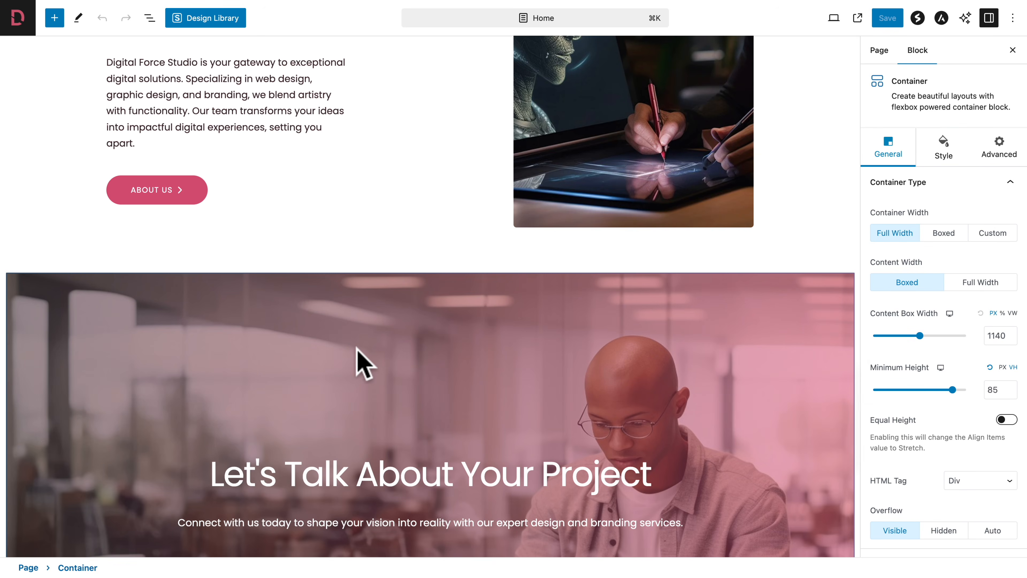
{"action": "left_click", "coordinate": [257, 284]}
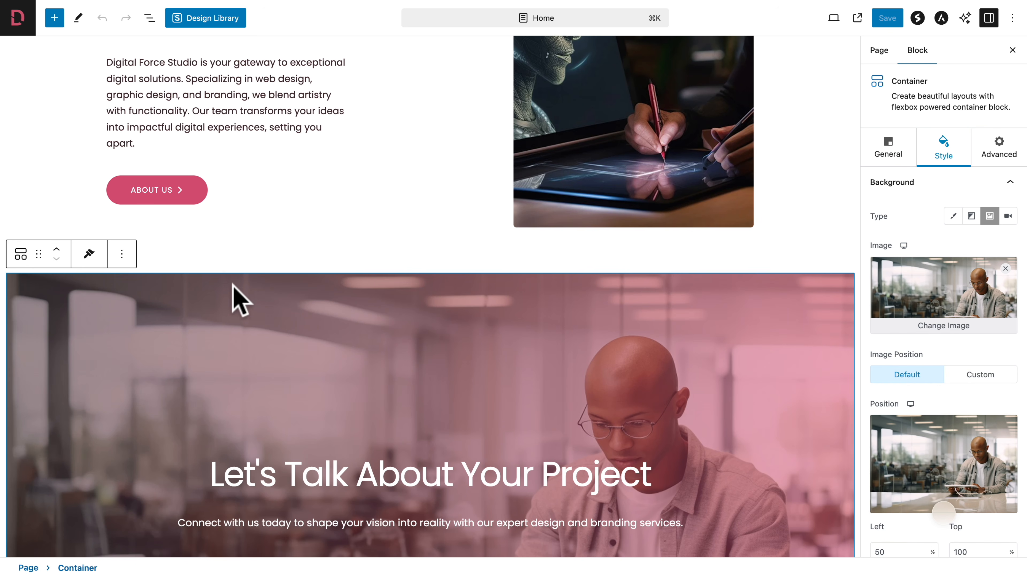
{"action": "left_click", "coordinate": [149, 17]}
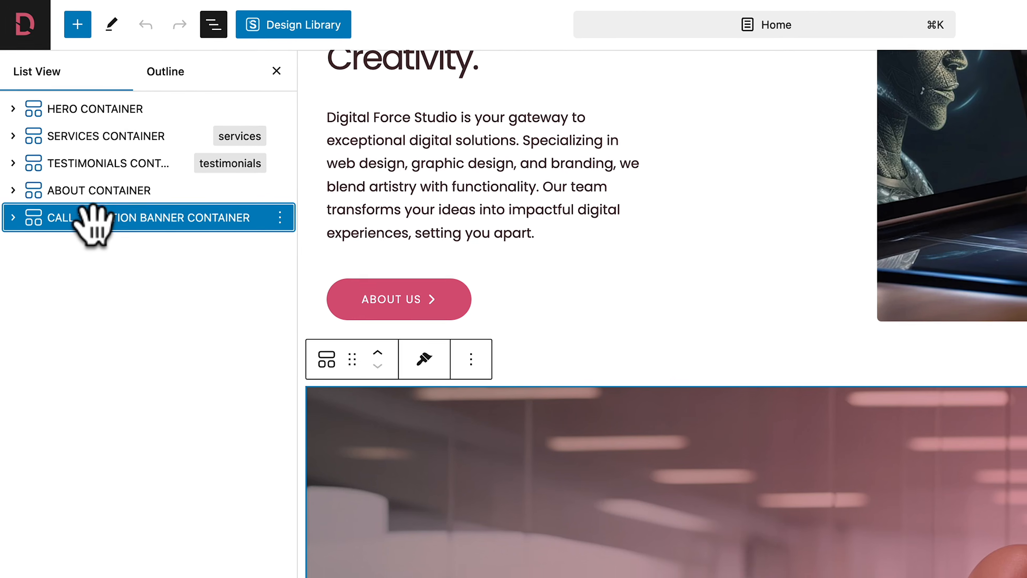
{"action": "left_click", "coordinate": [285, 222]}
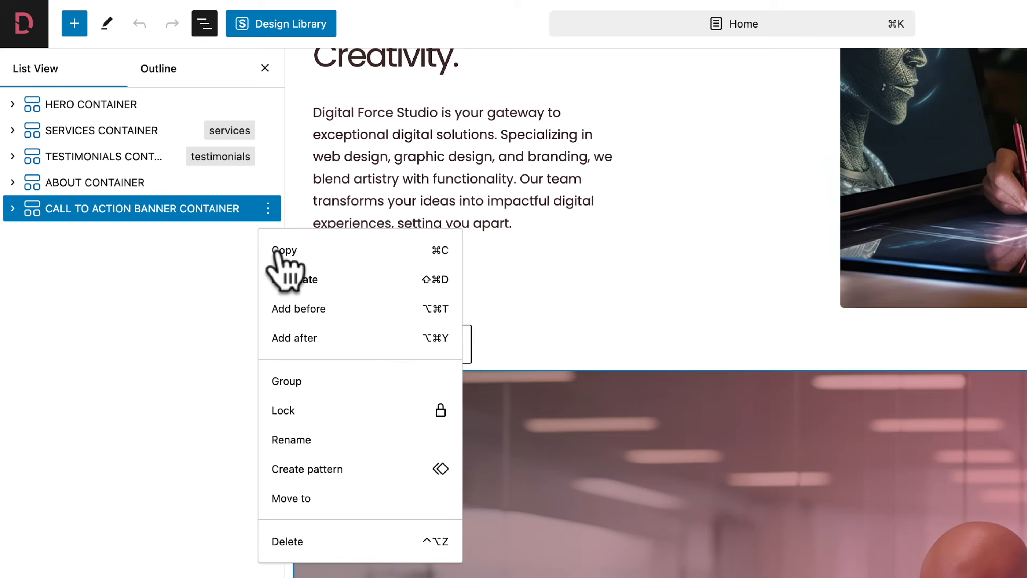
{"action": "left_click", "coordinate": [292, 267]}
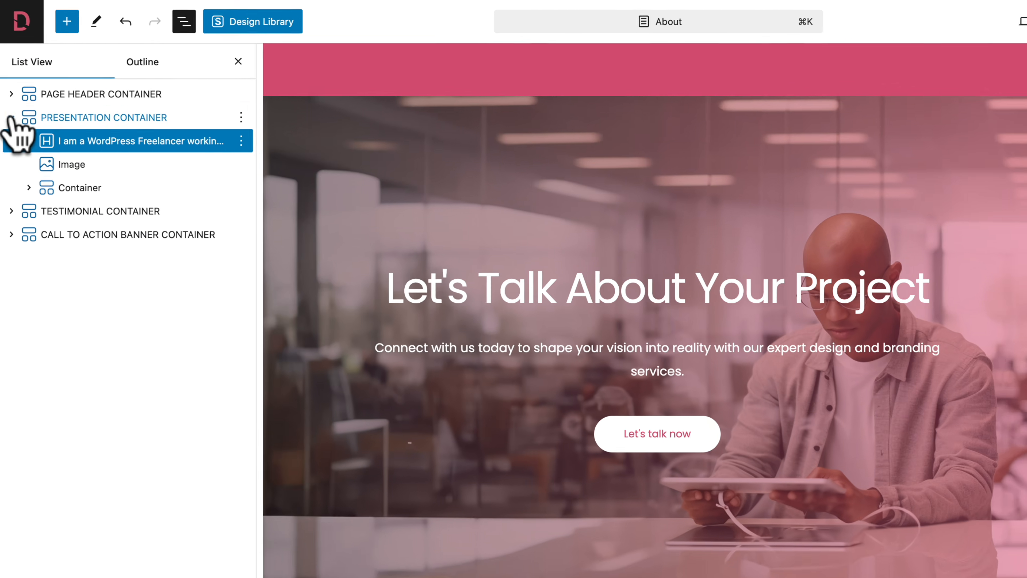
Paste the copied Home banner into the About page before the existing call to action banner container.
{"action": "left_click", "coordinate": [9, 96]}
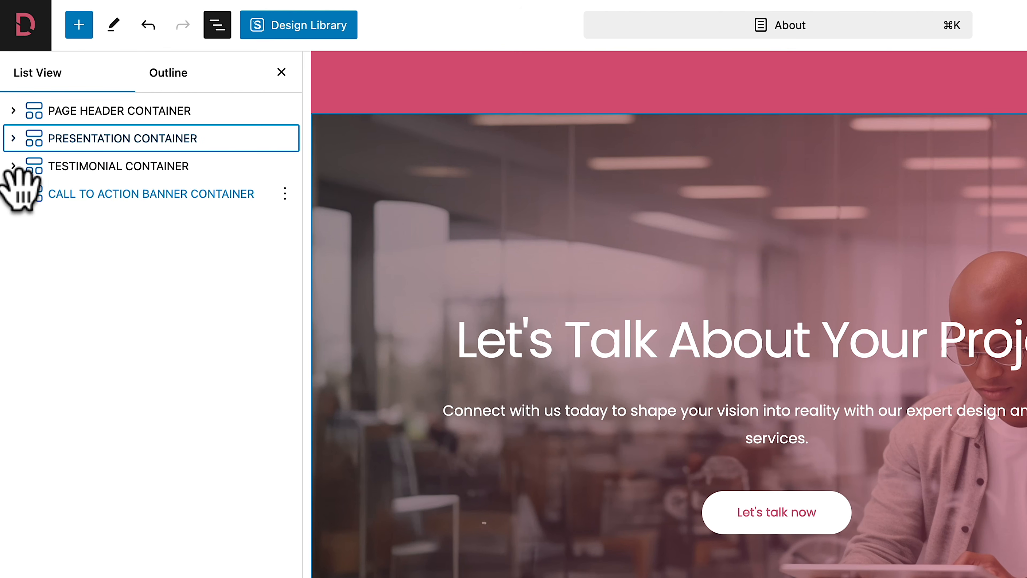
{"action": "left_click", "coordinate": [156, 195]}
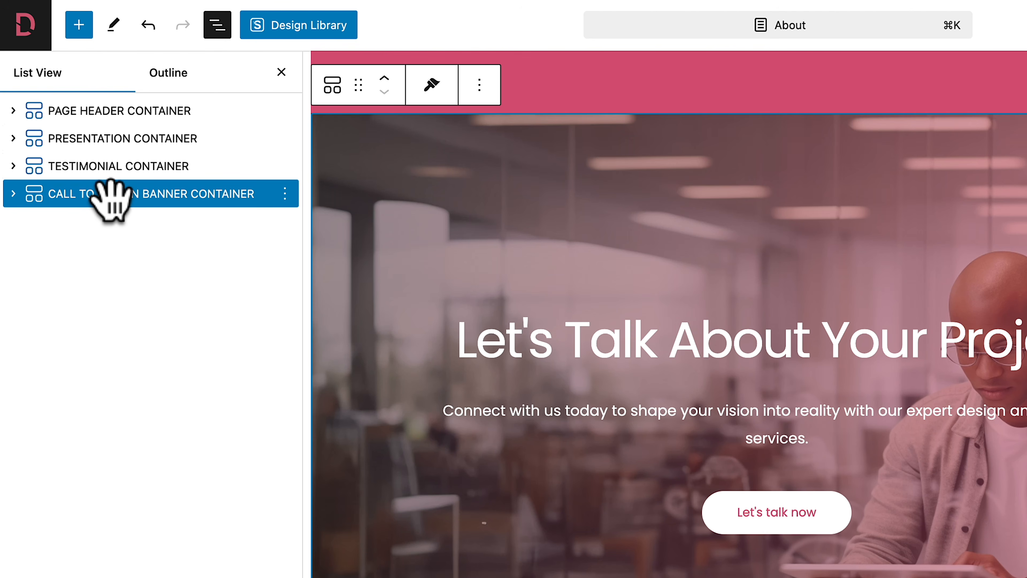
{"action": "left_click", "coordinate": [285, 193]}
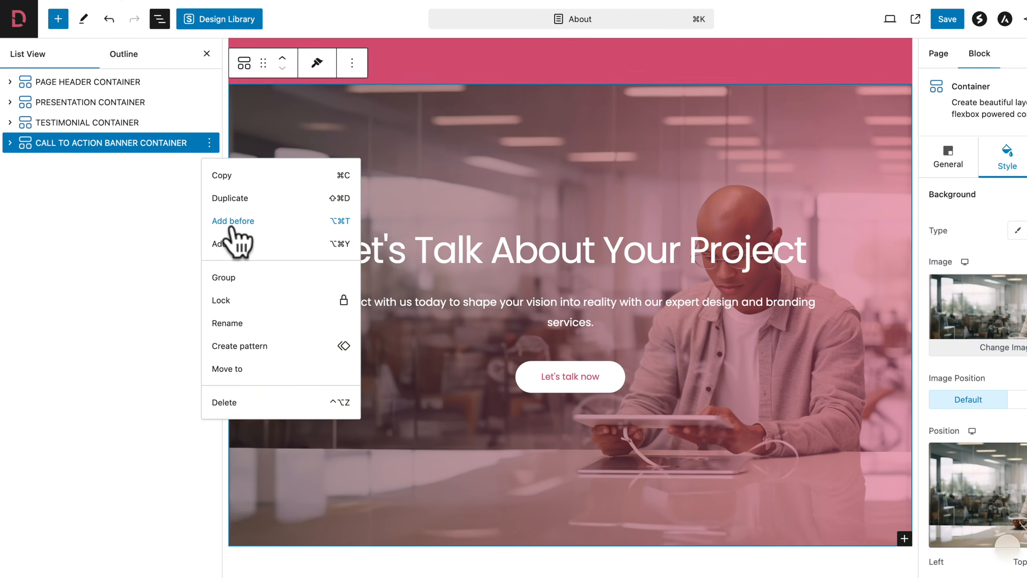
{"action": "left_click", "coordinate": [233, 221]}
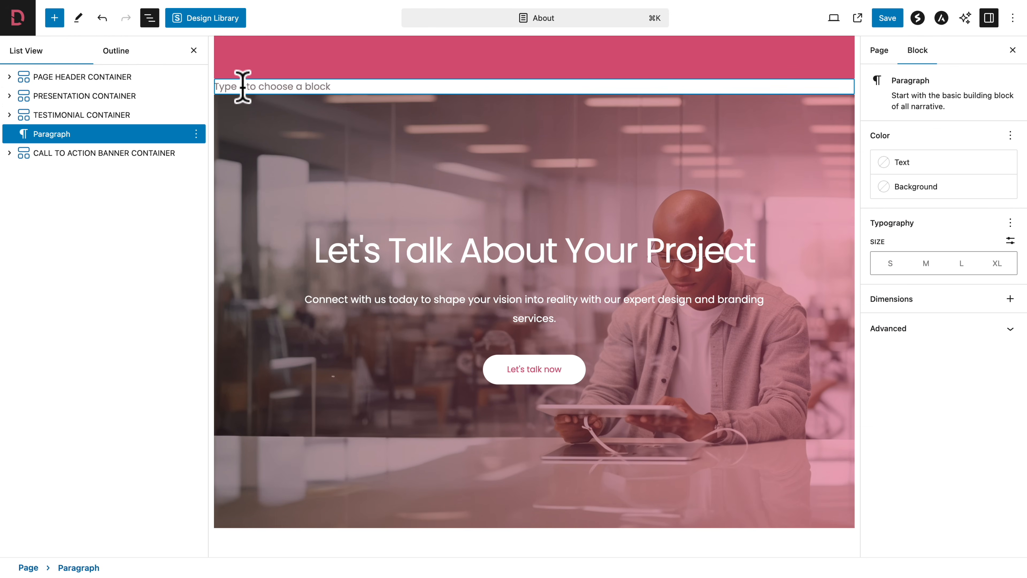
{"action": "right_click", "coordinate": [254, 87]}
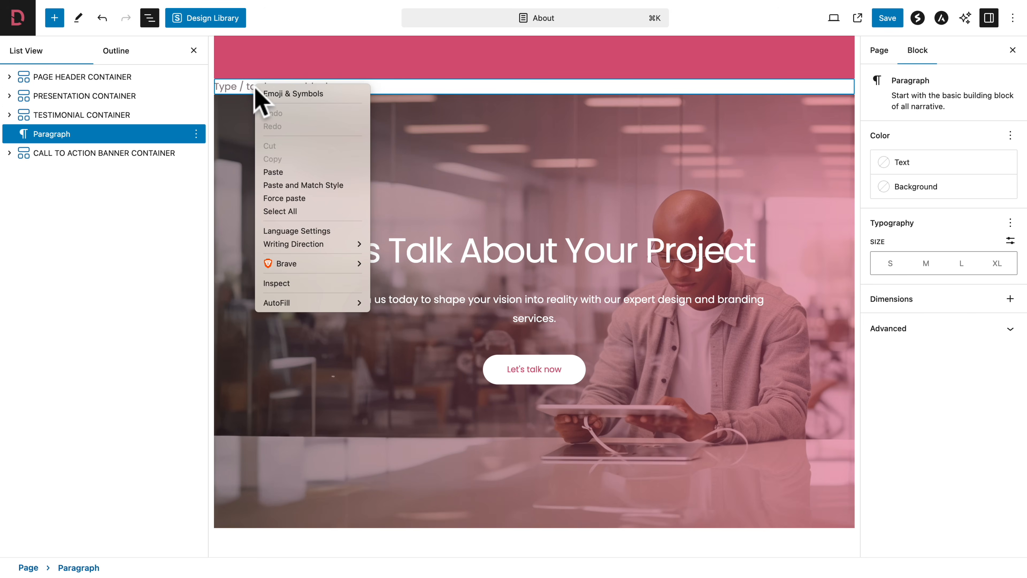
{"action": "left_click", "coordinate": [270, 171]}
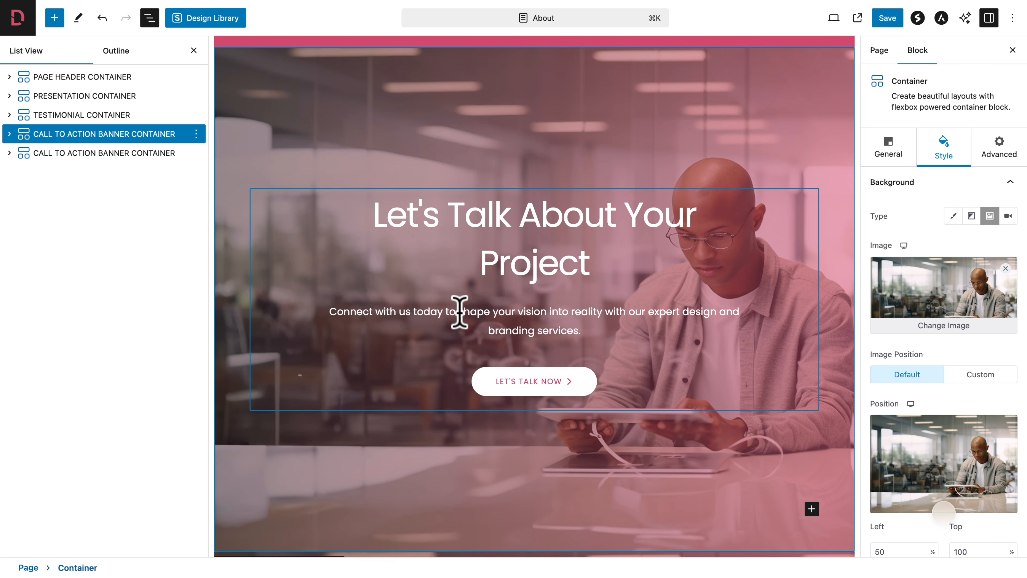
Delete the About page's old call to action banner container with the "Let's talk now" button and save the page.
{"action": "left_click", "coordinate": [145, 153]}
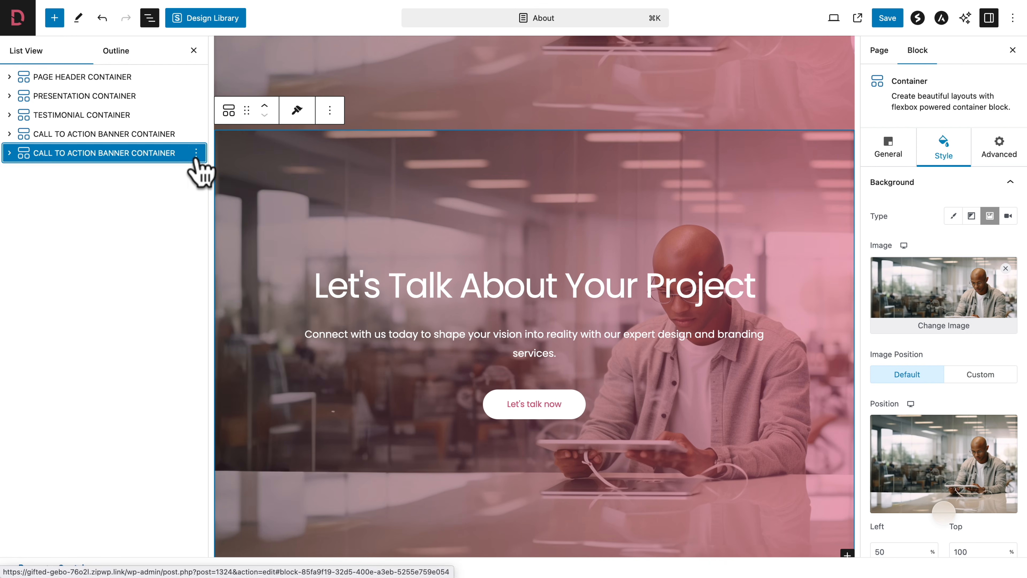
{"action": "left_click", "coordinate": [196, 152]}
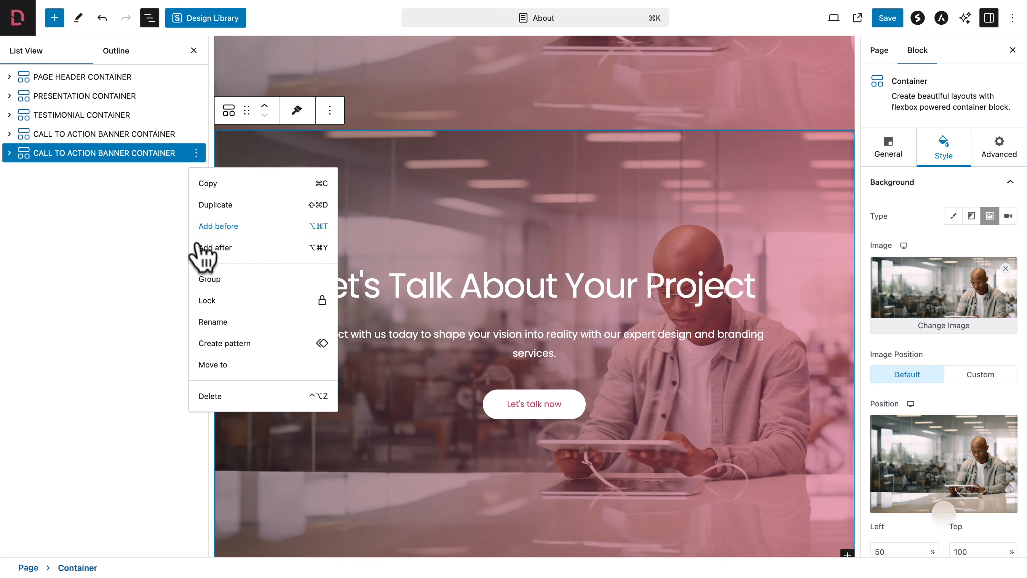
{"action": "left_click", "coordinate": [210, 397]}
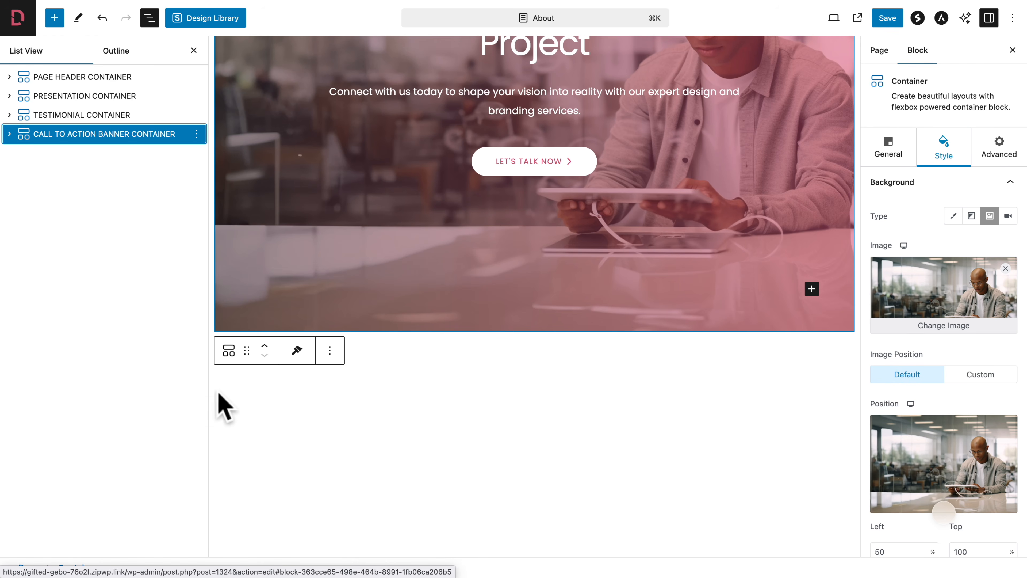
{"action": "left_click", "coordinate": [887, 18]}
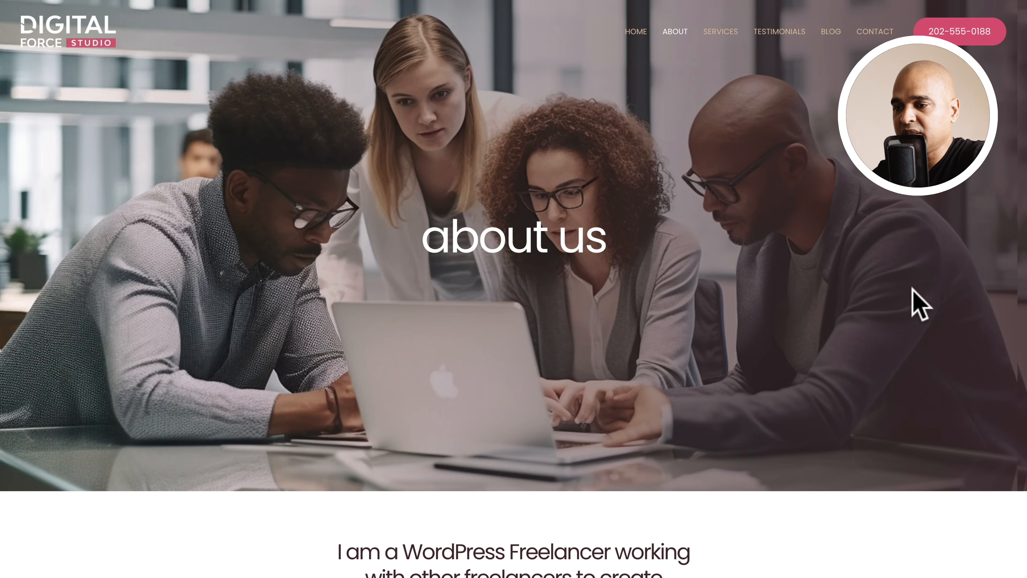
Check the published About page's full layout on desktop, iPad Air and iPhone 12 Pro.
{"action": "scroll", "coordinate": [920, 354], "scroll_direction": "down", "scroll_amount": 10}
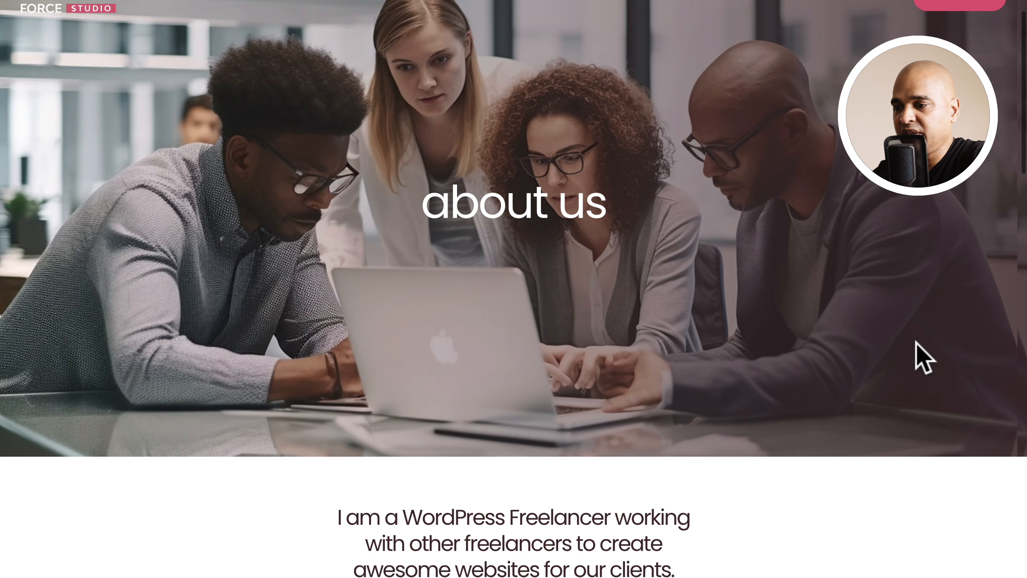
{"action": "scroll", "coordinate": [923, 358], "scroll_direction": "down", "scroll_amount": 10}
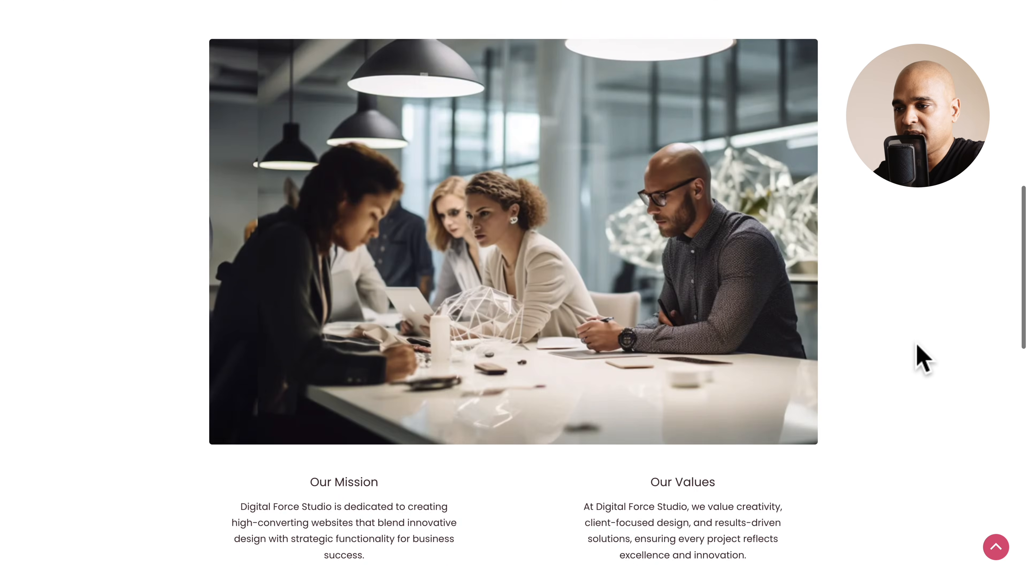
{"action": "scroll", "coordinate": [923, 358], "scroll_direction": "down", "scroll_amount": 8}
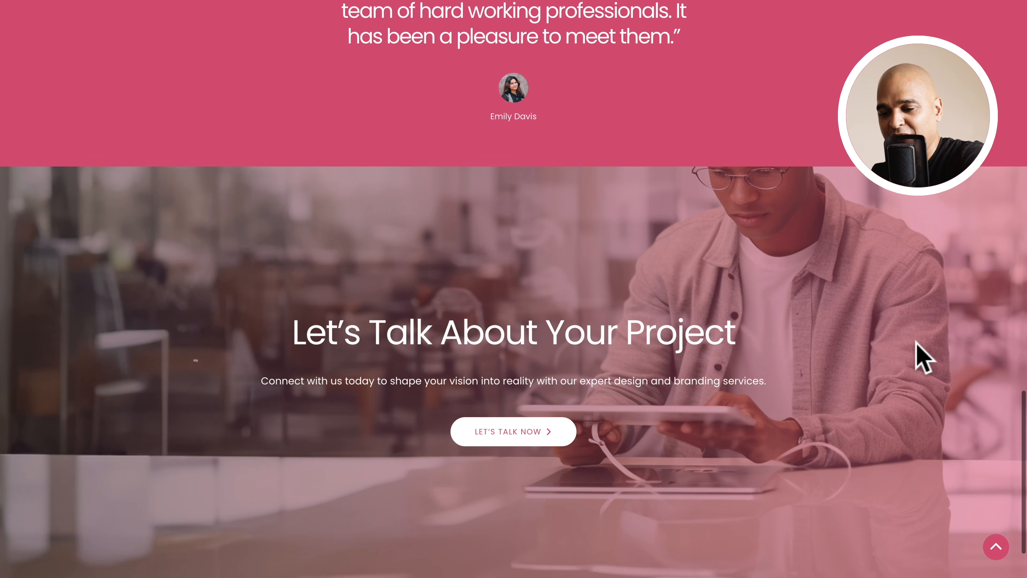
{"action": "scroll", "coordinate": [924, 356], "scroll_direction": "down", "scroll_amount": 3}
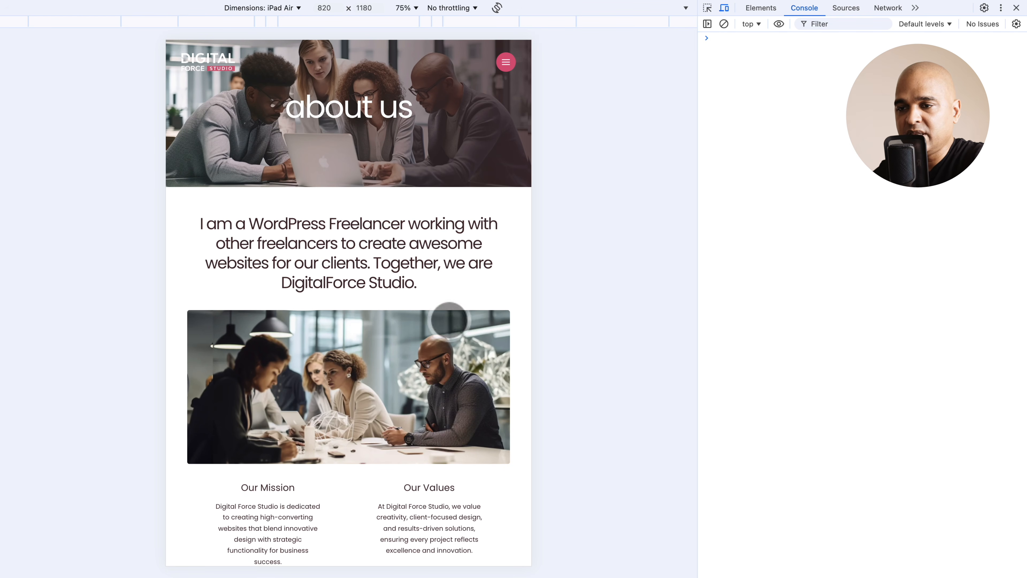
{"action": "scroll", "coordinate": [474, 307], "scroll_direction": "down", "scroll_amount": 7}
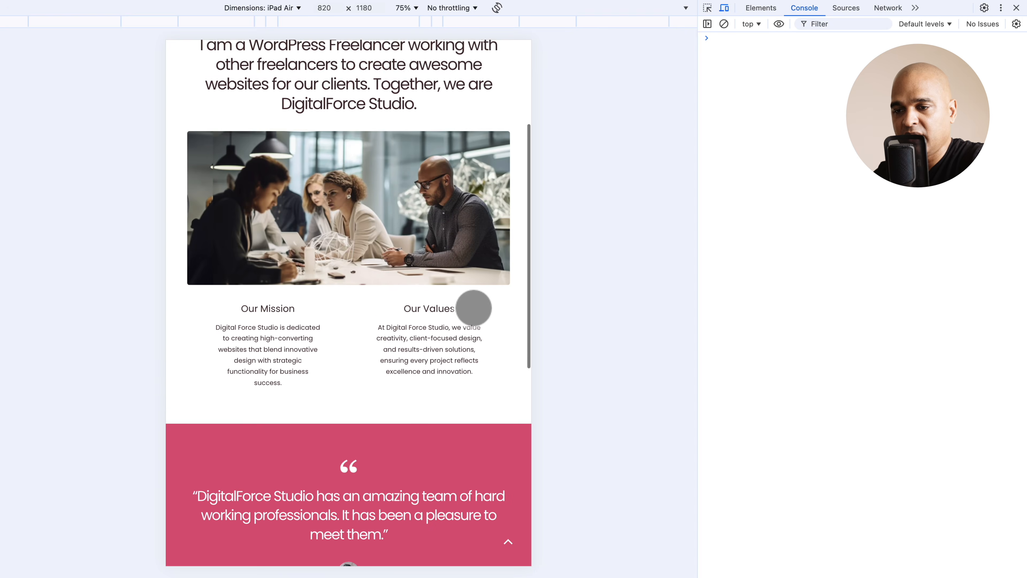
{"action": "scroll", "coordinate": [474, 307], "scroll_direction": "down", "scroll_amount": 7}
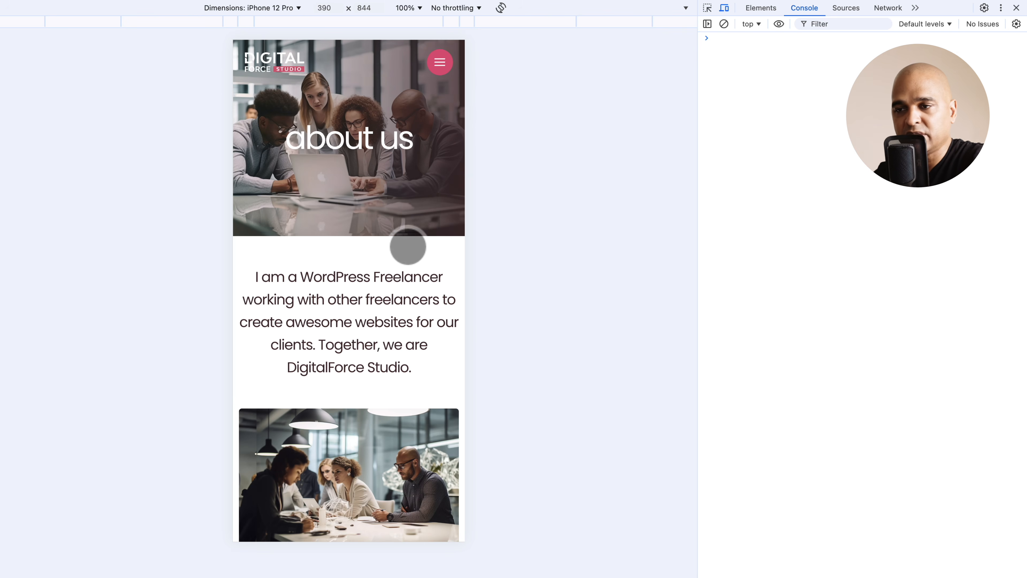
{"action": "scroll", "coordinate": [408, 247], "scroll_direction": "down", "scroll_amount": 5}
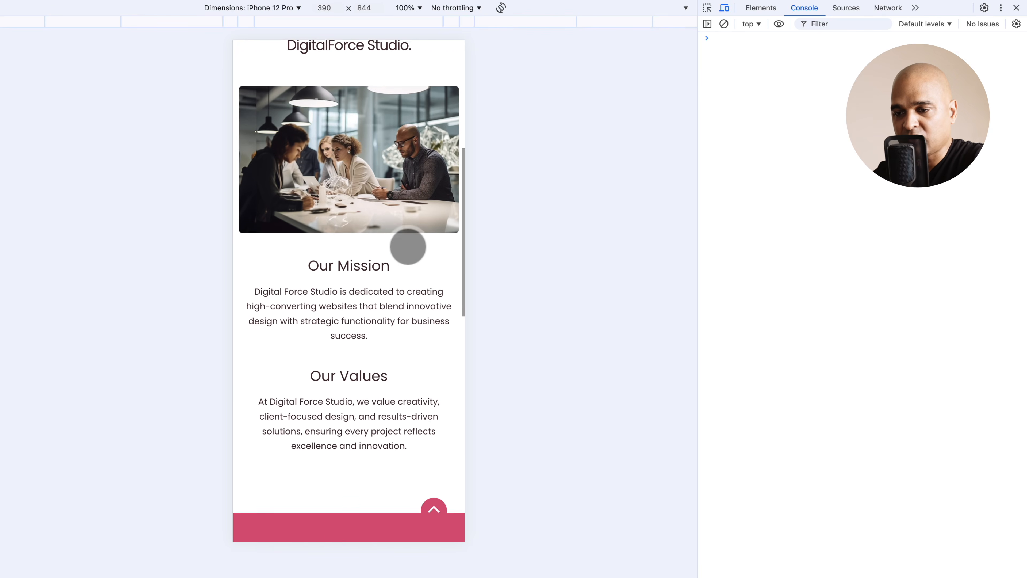
{"action": "scroll", "coordinate": [408, 246], "scroll_direction": "down", "scroll_amount": 10}
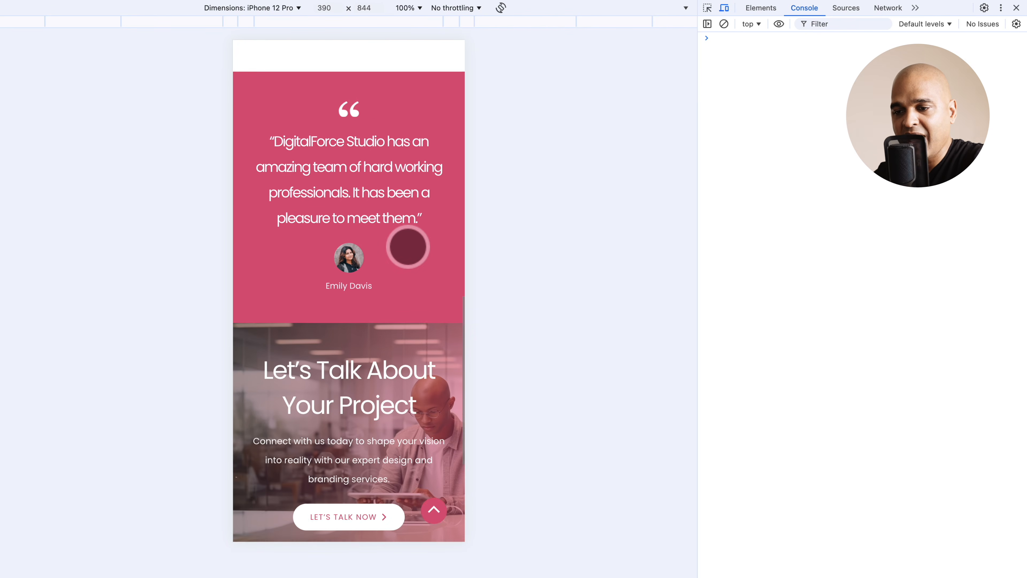
{"action": "scroll", "coordinate": [408, 246], "scroll_direction": "down", "scroll_amount": 5}
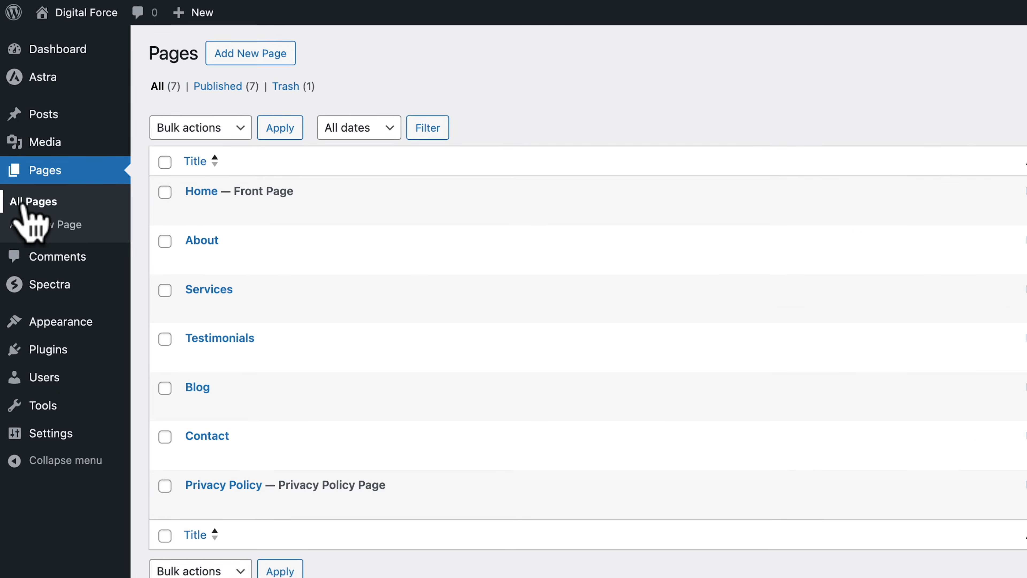
Open the Services page for editing in a new tab and show its block list.
{"action": "mouse_move", "coordinate": [202, 306]}
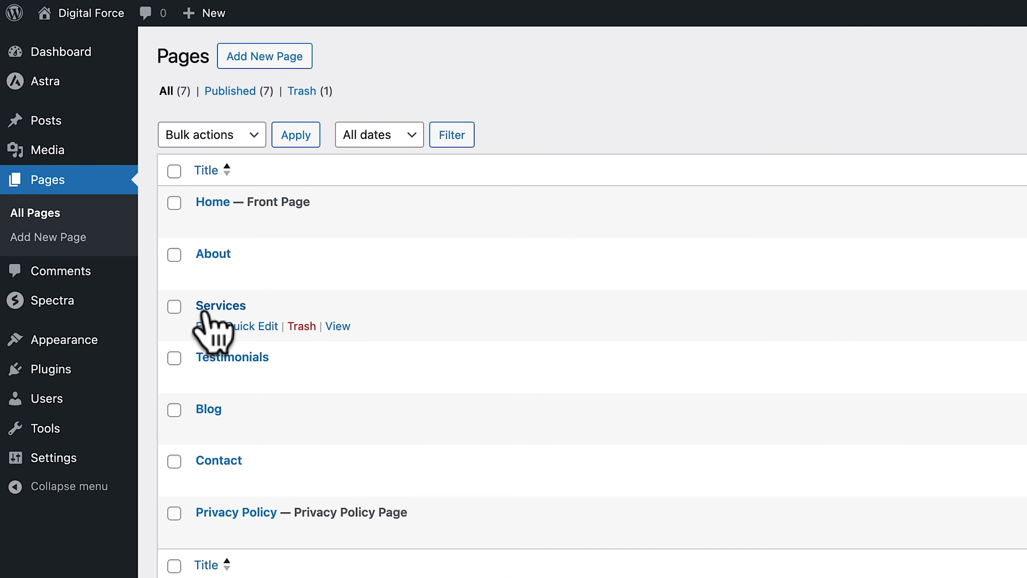
{"action": "right_click", "coordinate": [202, 326]}
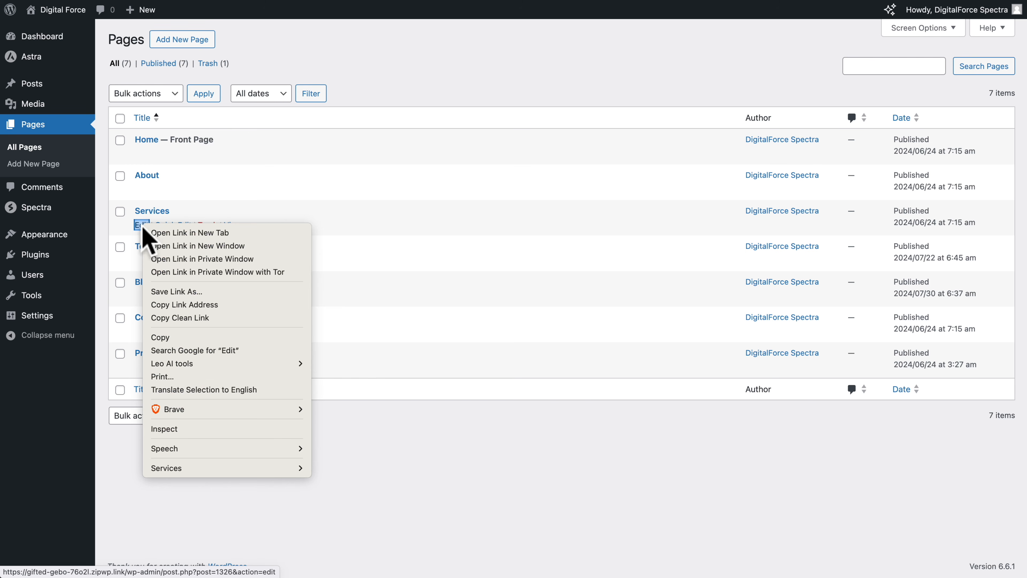
{"action": "left_click", "coordinate": [166, 233]}
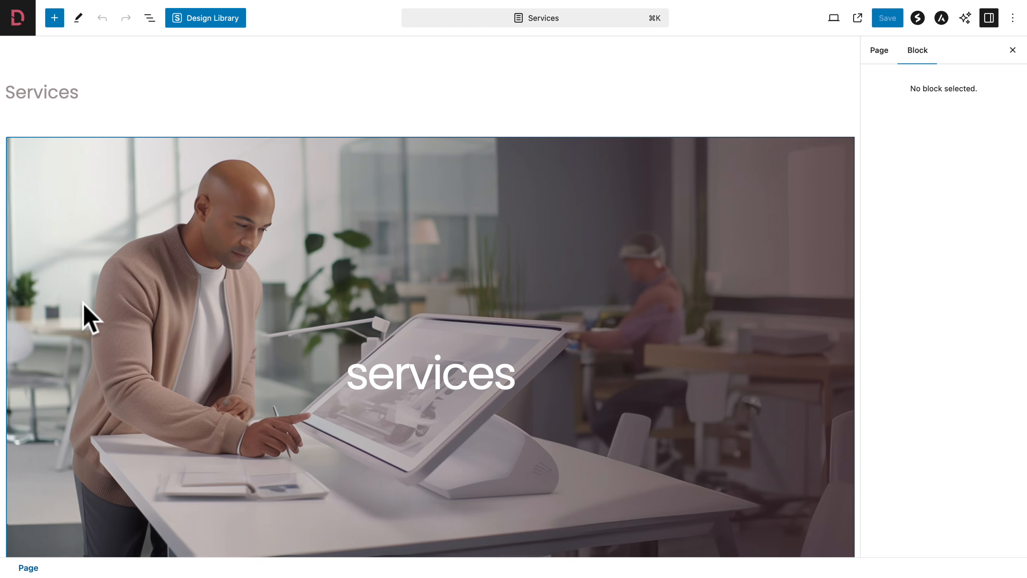
{"action": "scroll", "coordinate": [247, 299], "scroll_direction": "down", "scroll_amount": 3}
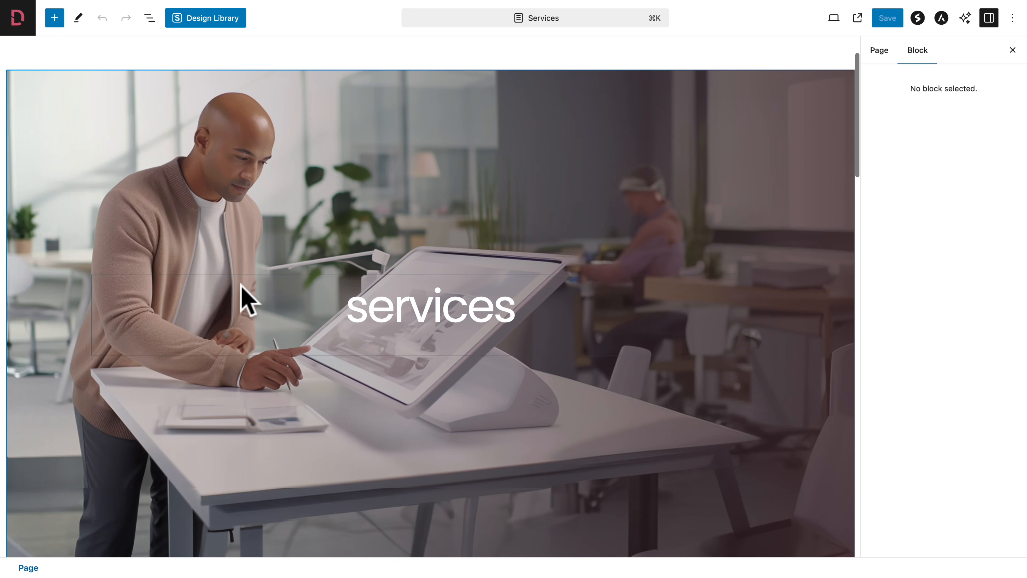
{"action": "left_click", "coordinate": [149, 18]}
Copy the page header container from the About page.
{"action": "left_click", "coordinate": [64, 76]}
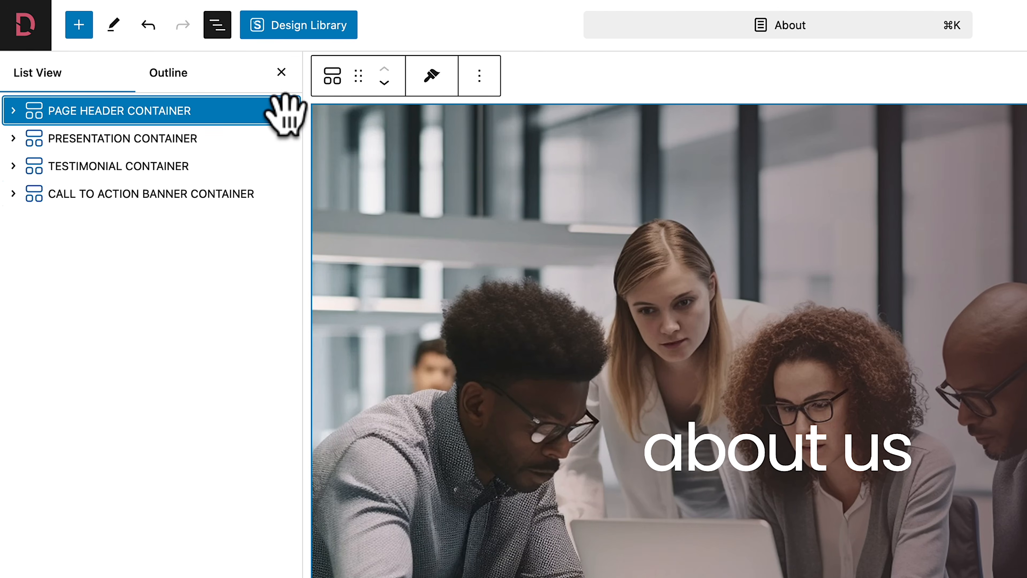
{"action": "left_click", "coordinate": [287, 110]}
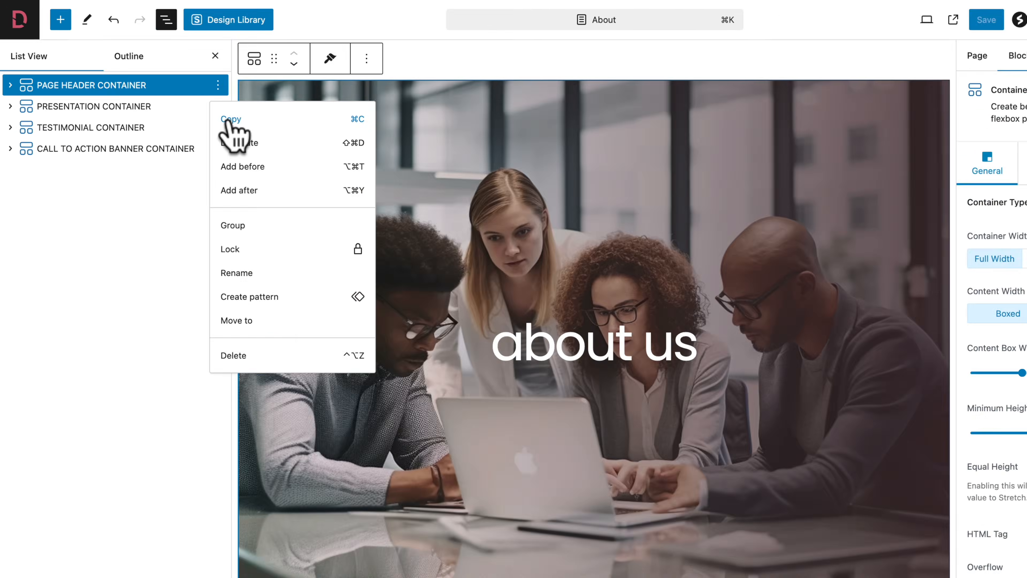
Copy the About page's page header container and paste it above the existing header container on the Services page.
{"action": "left_click", "coordinate": [231, 119]}
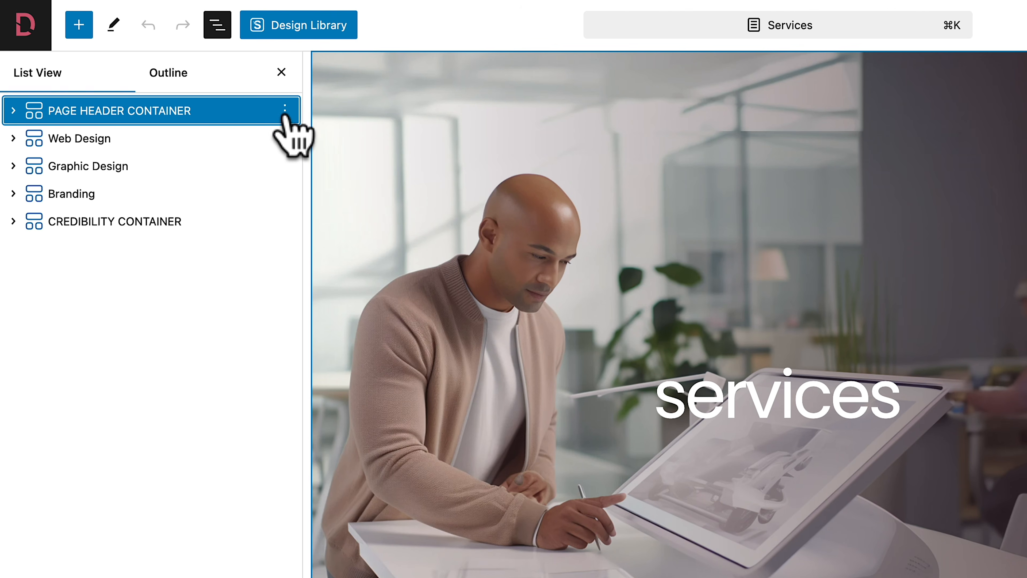
{"action": "left_click", "coordinate": [285, 110]}
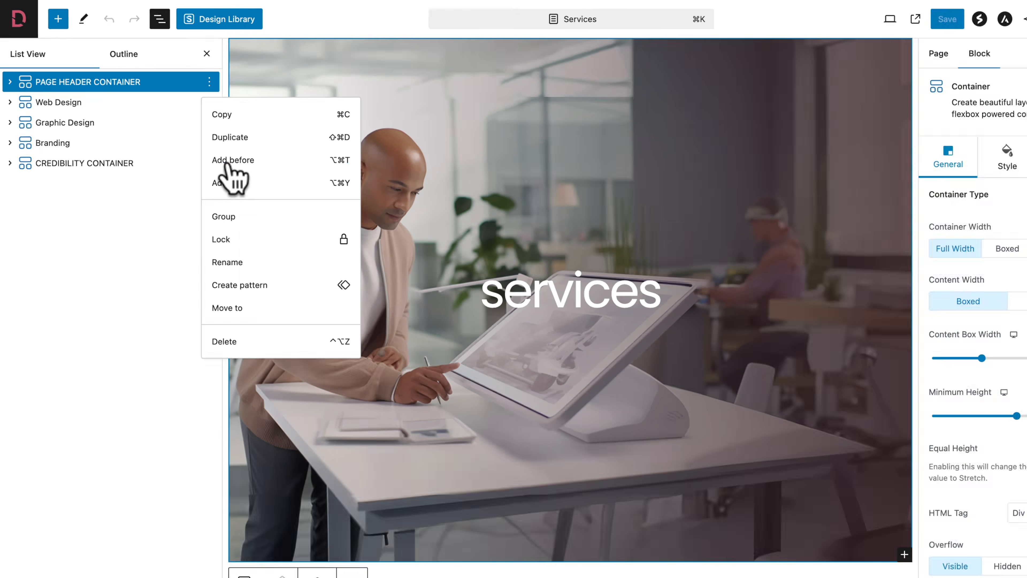
{"action": "left_click", "coordinate": [230, 161]}
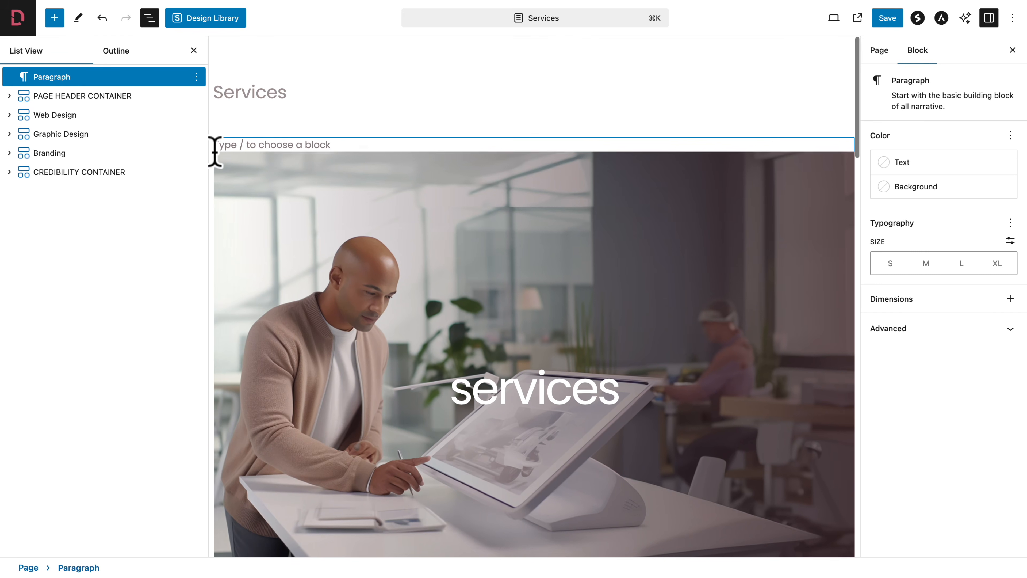
{"action": "right_click", "coordinate": [242, 145]}
{"action": "left_click", "coordinate": [260, 231]}
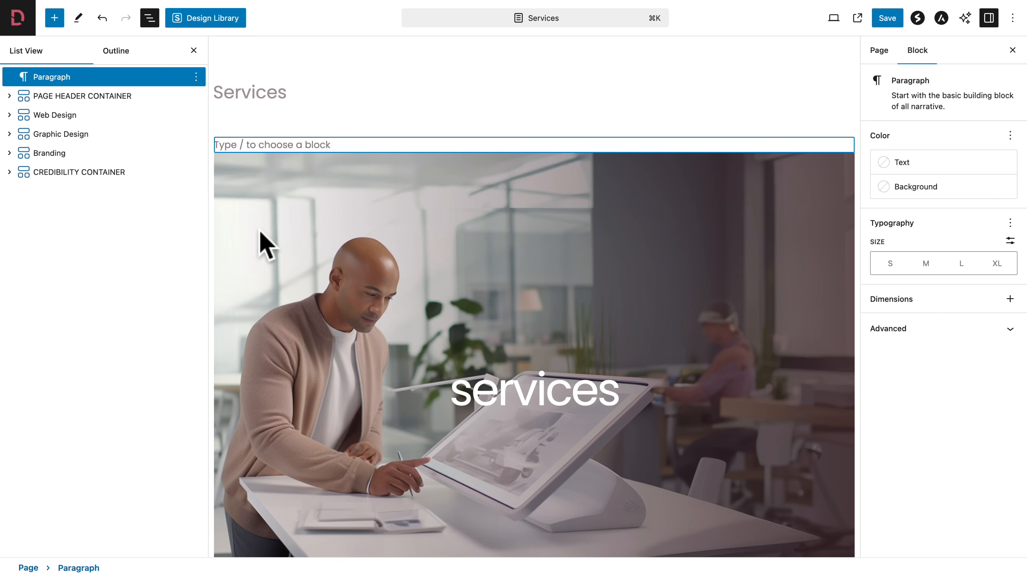
Delete the original page header container below the pasted one on the Services page.
{"action": "left_click", "coordinate": [71, 95]}
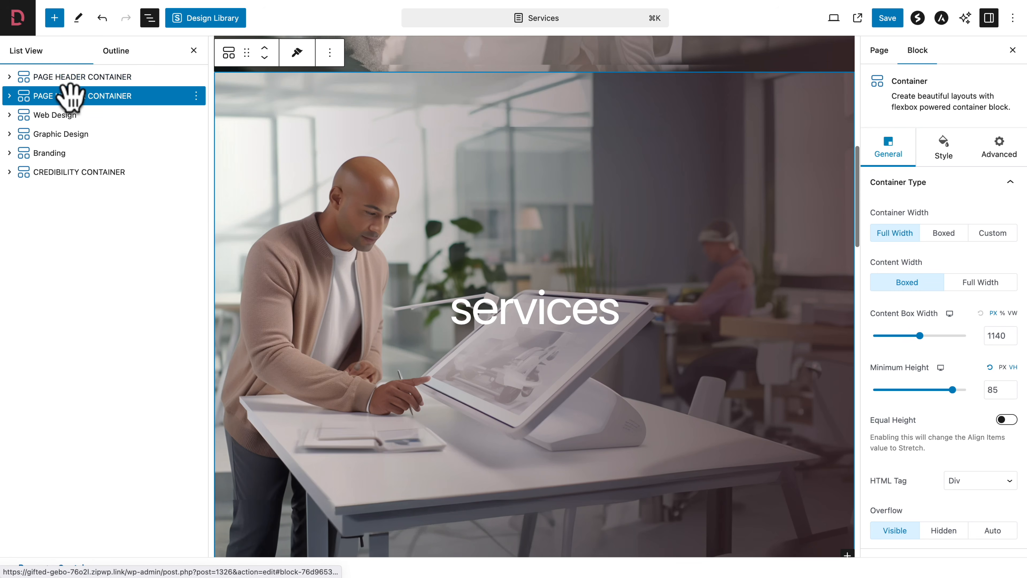
{"action": "left_click", "coordinate": [195, 95]}
{"action": "left_click", "coordinate": [211, 339]}
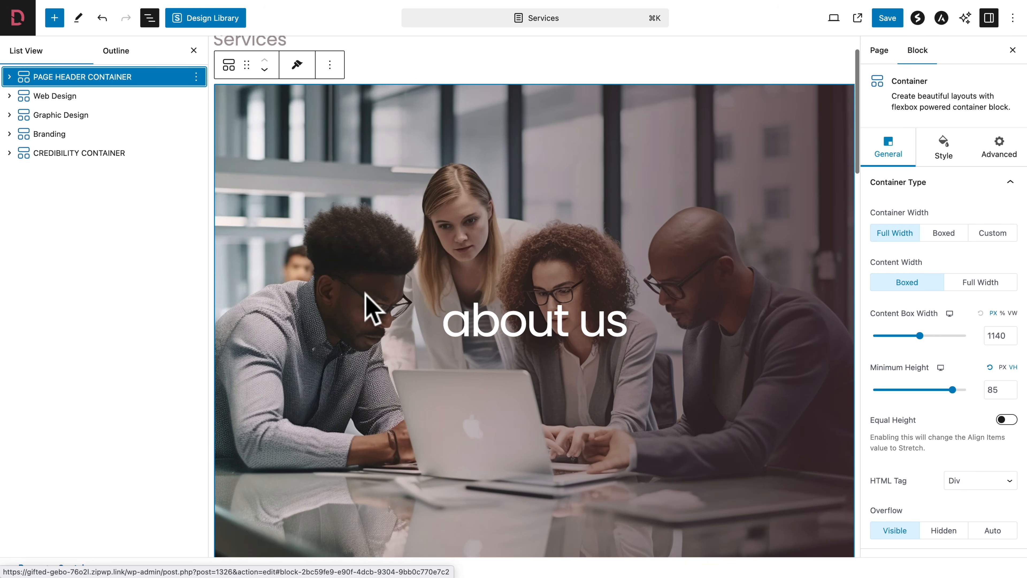
Replace the pasted header's "about us" heading text with "services".
{"action": "left_click", "coordinate": [475, 318]}
{"action": "triple_click", "coordinate": [477, 315]}
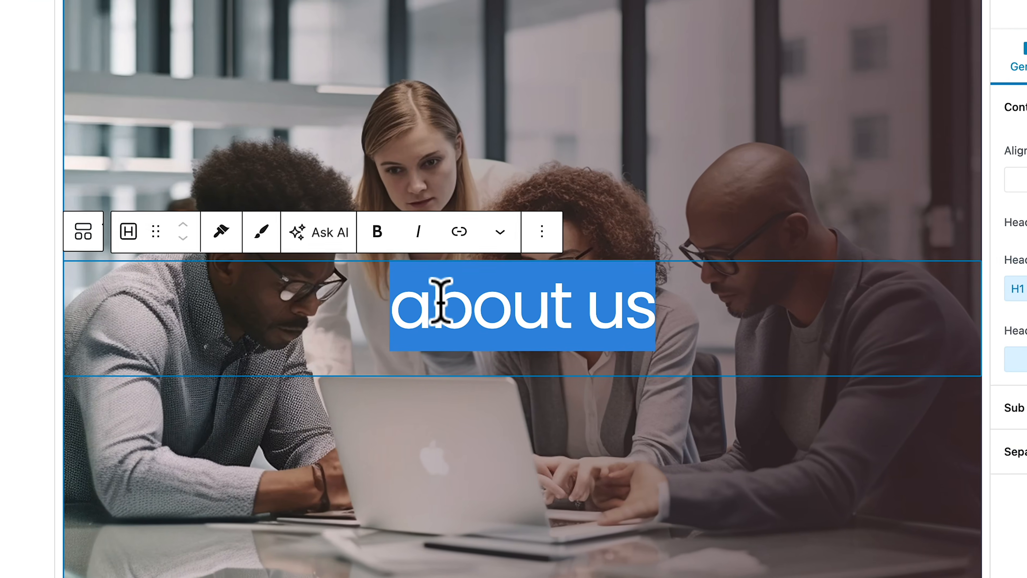
{"action": "type", "text": "services"}
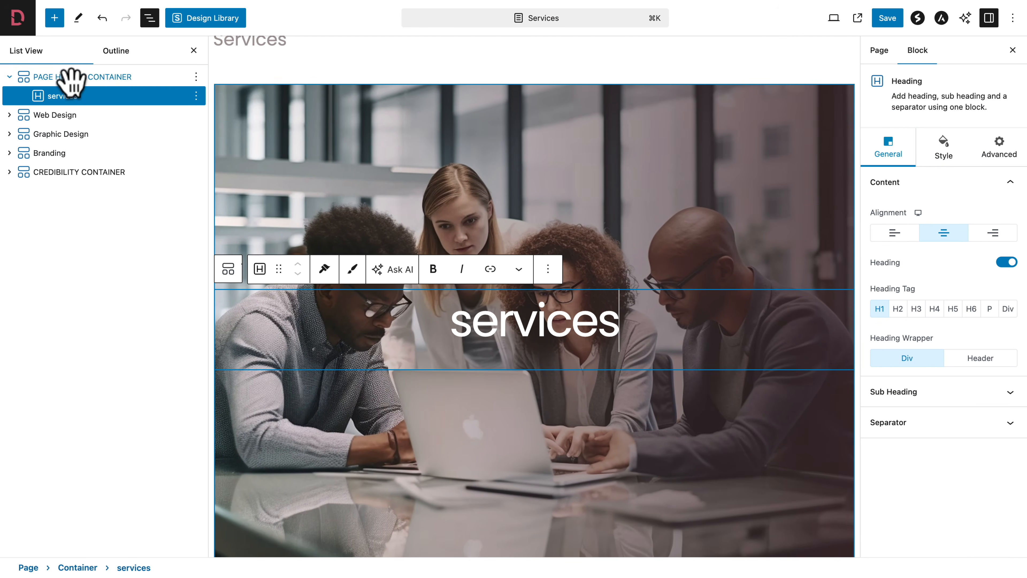
Change the page header container's background image to img-hor-05.webp from the media library.
{"action": "left_click", "coordinate": [72, 81]}
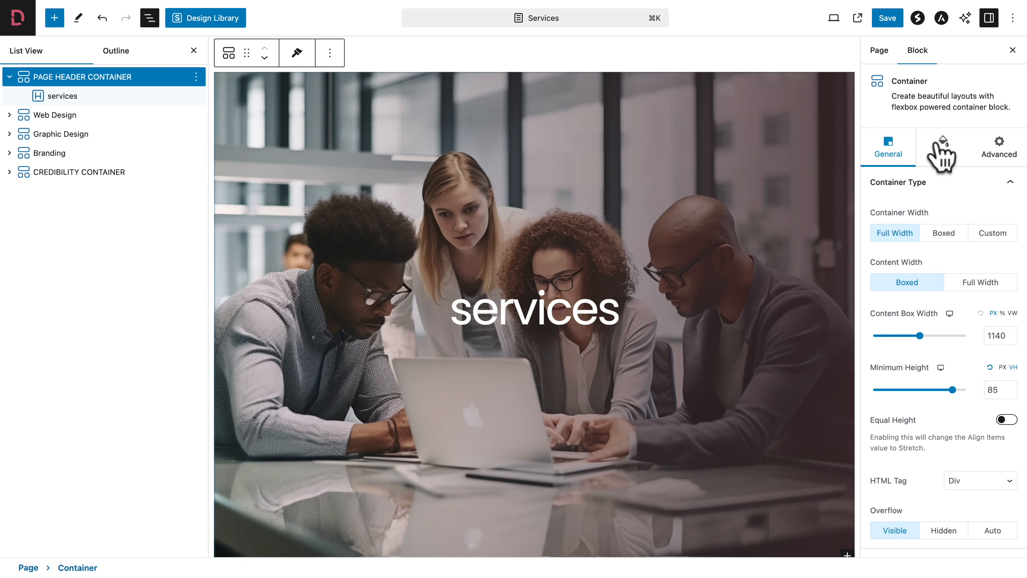
{"action": "left_click", "coordinate": [942, 148]}
{"action": "left_click", "coordinate": [936, 329]}
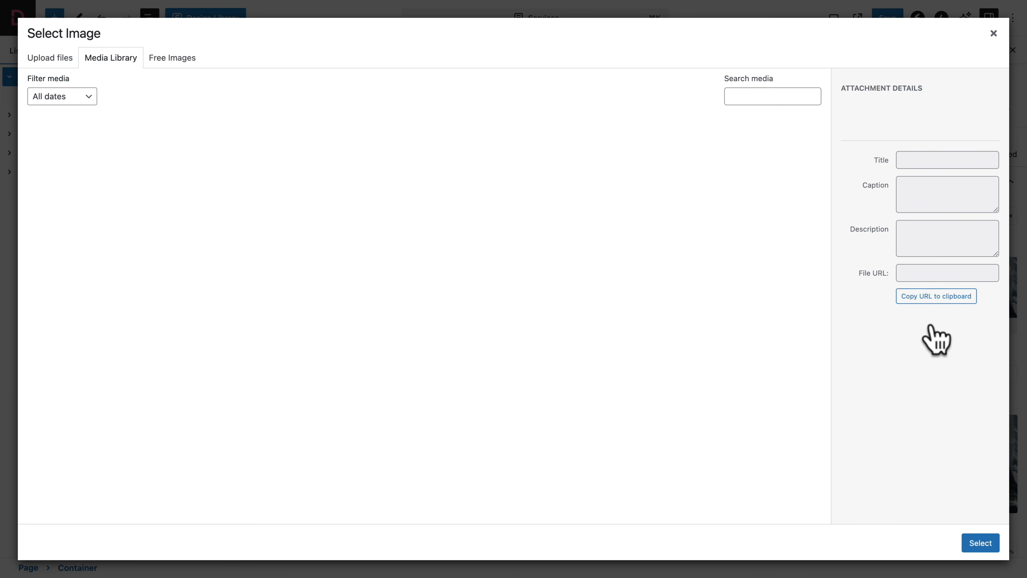
{"action": "scroll", "coordinate": [603, 390], "scroll_direction": "down", "scroll_amount": 2}
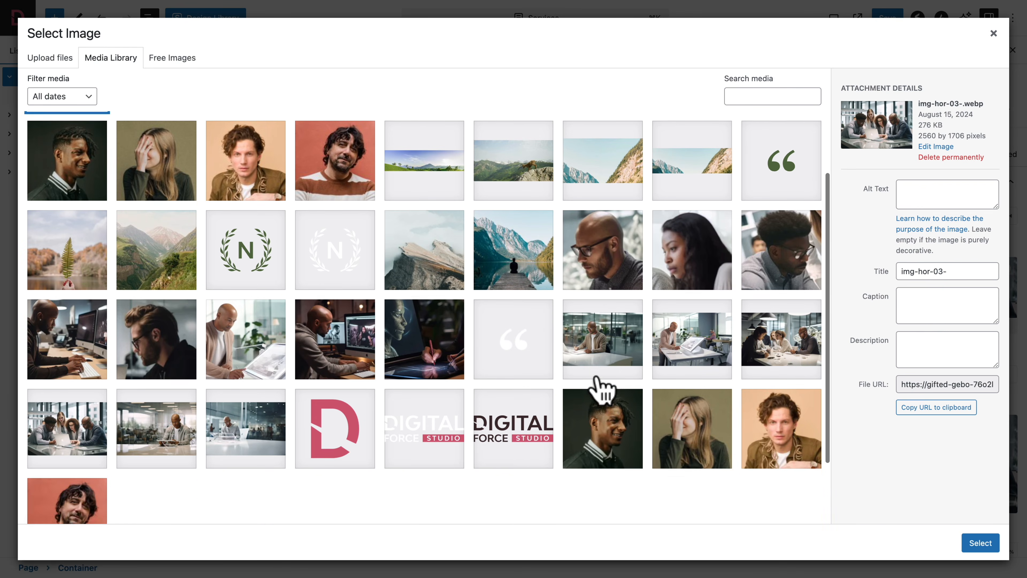
{"action": "left_click", "coordinate": [690, 352]}
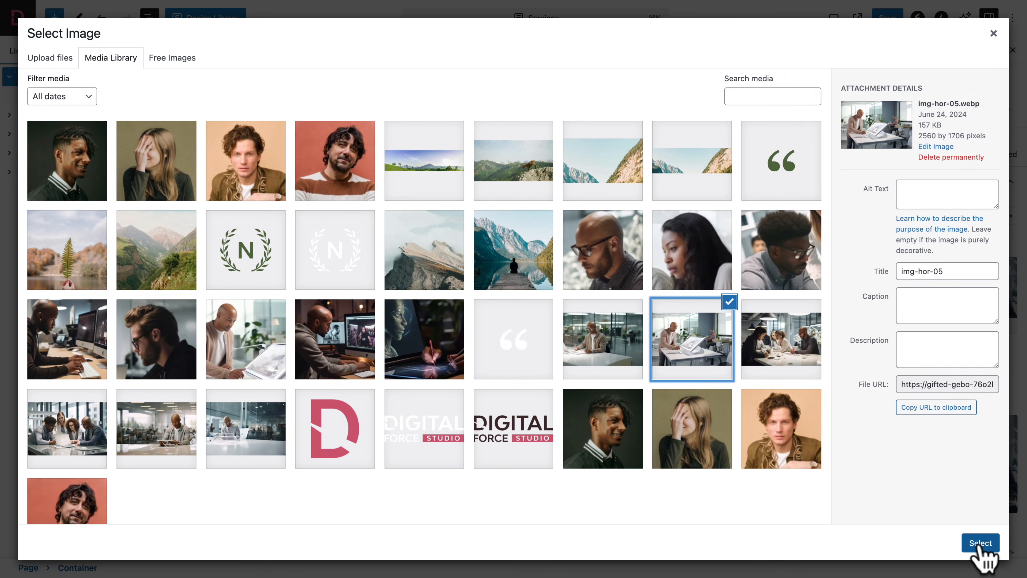
{"action": "left_click", "coordinate": [980, 543]}
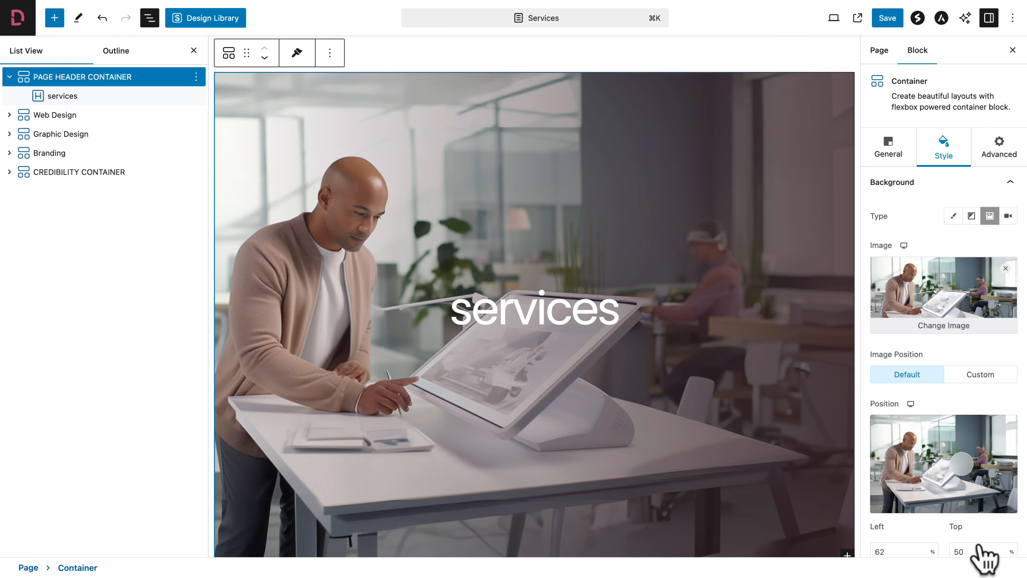
Set the call-to-action font size of the Web Design section's "Start a Project" info box to 13 px.
{"action": "scroll", "coordinate": [637, 492], "scroll_direction": "down", "scroll_amount": 10}
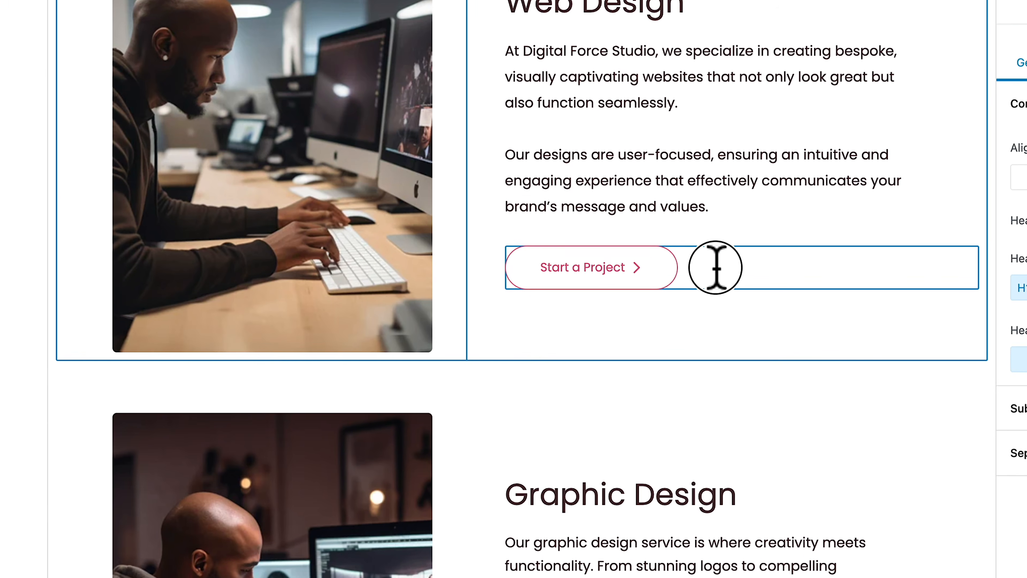
{"action": "left_click", "coordinate": [684, 285]}
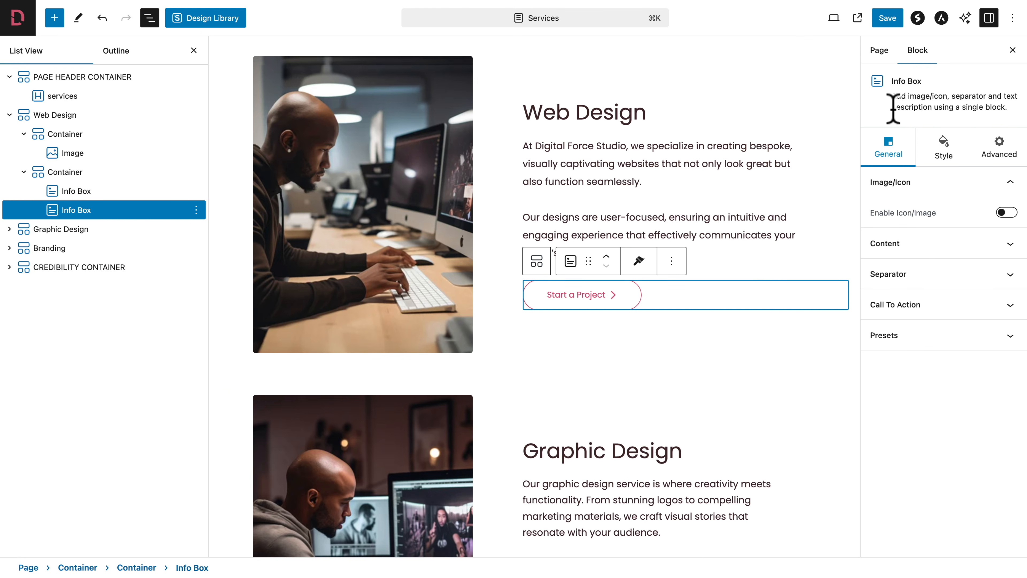
{"action": "left_click", "coordinate": [944, 149]}
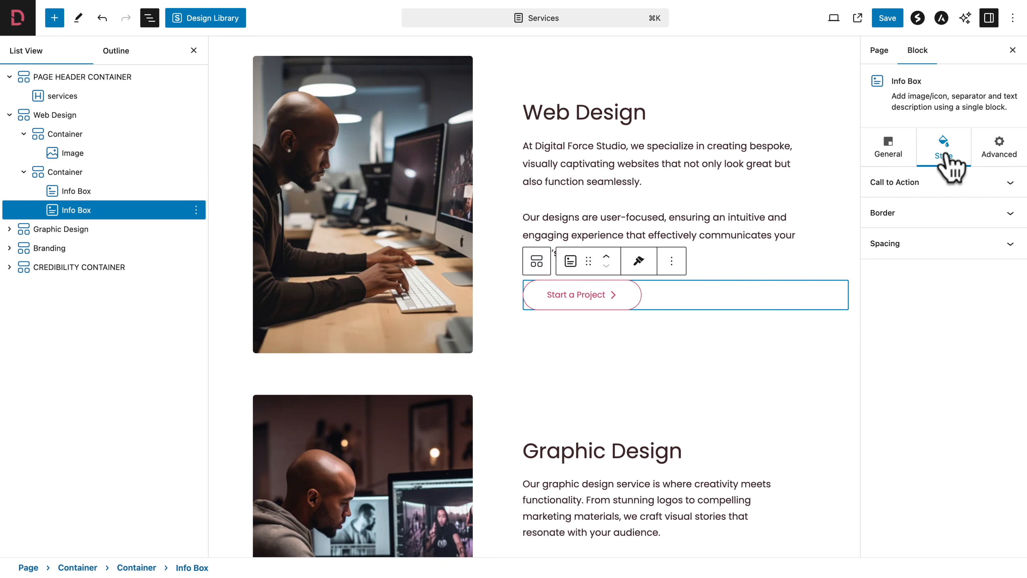
{"action": "left_click", "coordinate": [878, 186]}
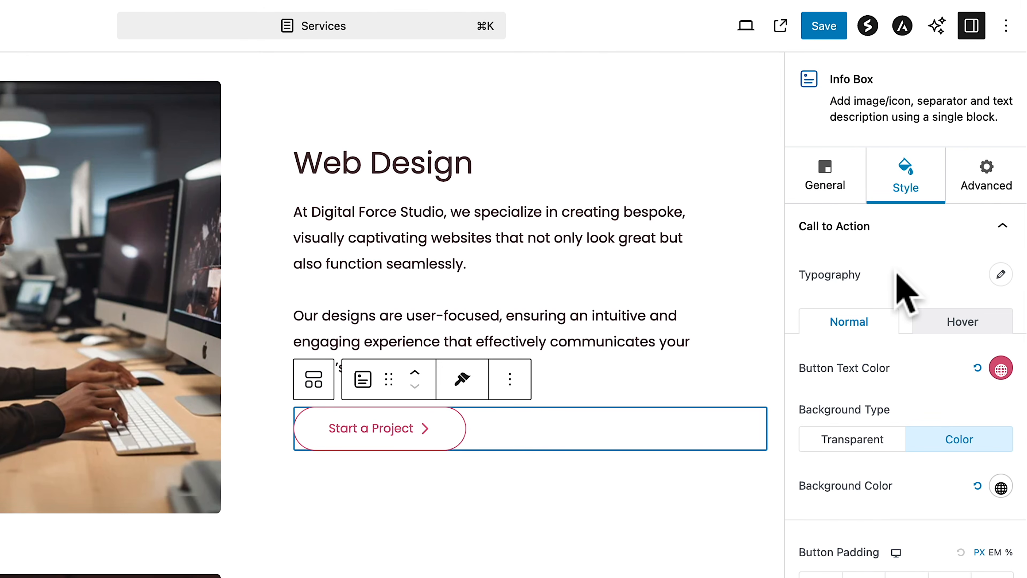
{"action": "left_click", "coordinate": [1000, 276]}
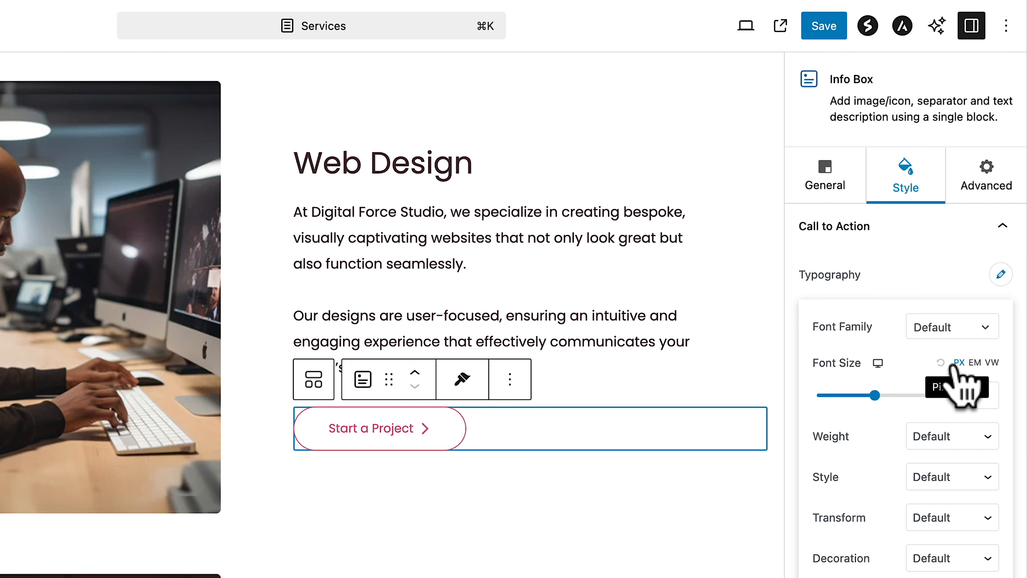
{"action": "left_click", "coordinate": [965, 401]}
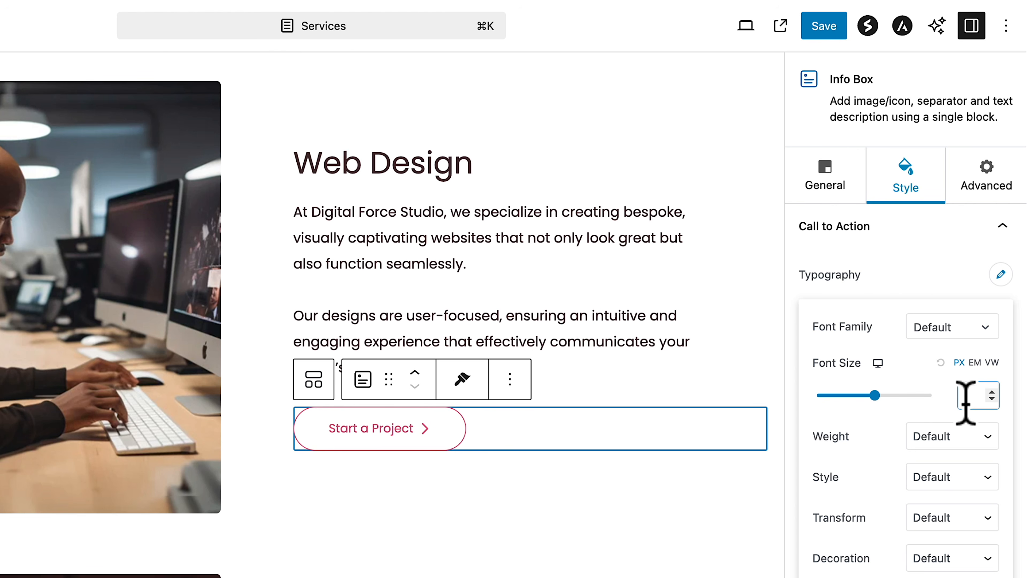
{"action": "type", "text": "13"}
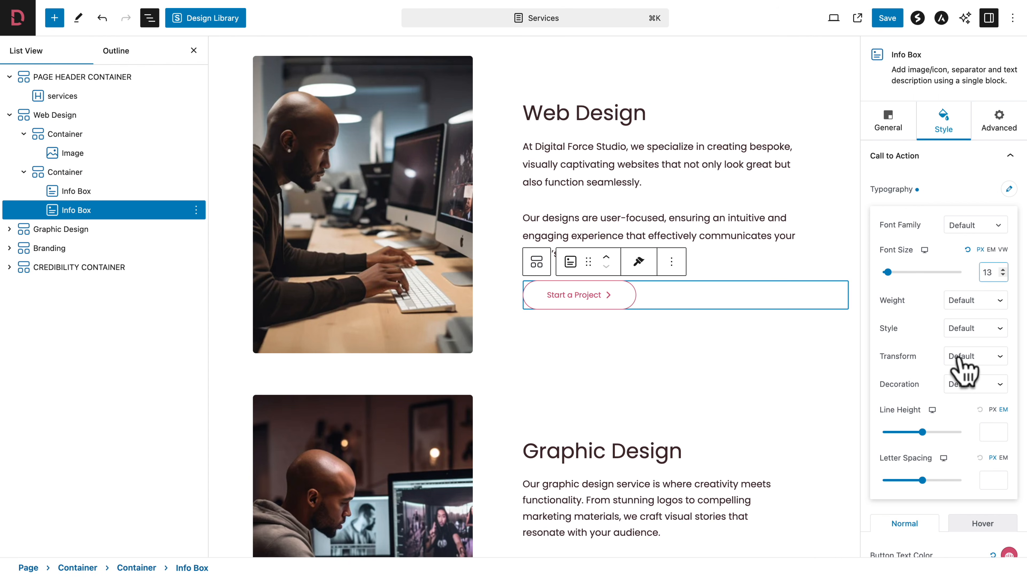
Set the Web Design button's text transform to Uppercase and its letter spacing to 1 px.
{"action": "left_click", "coordinate": [964, 356]}
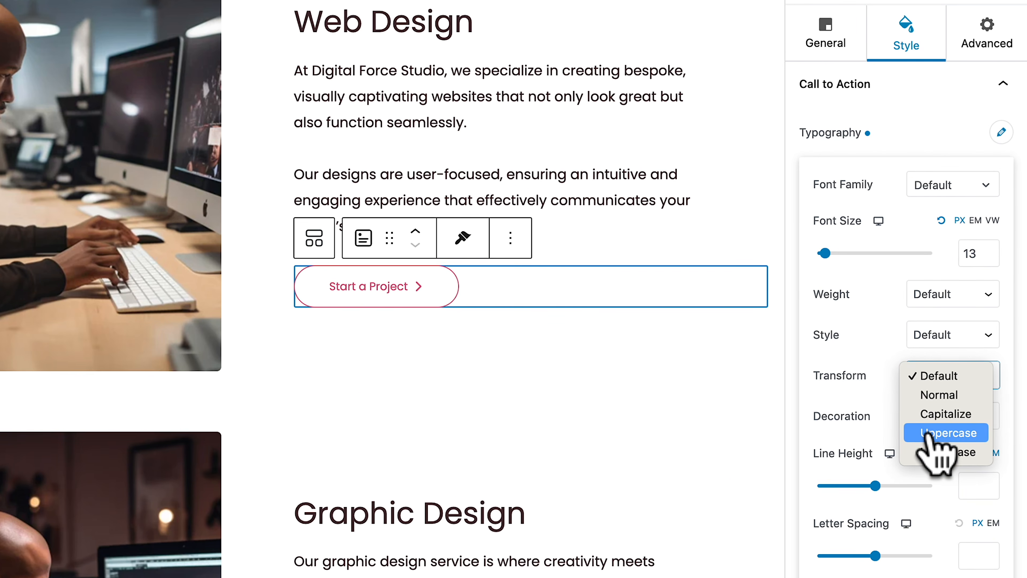
{"action": "left_click", "coordinate": [926, 433]}
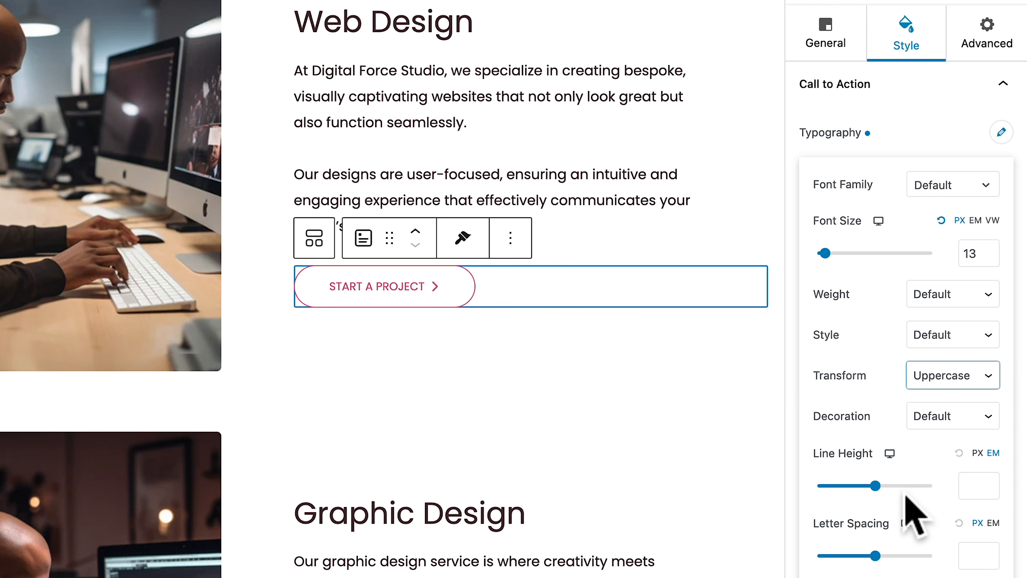
{"action": "scroll", "coordinate": [914, 519], "scroll_direction": "down", "scroll_amount": 5}
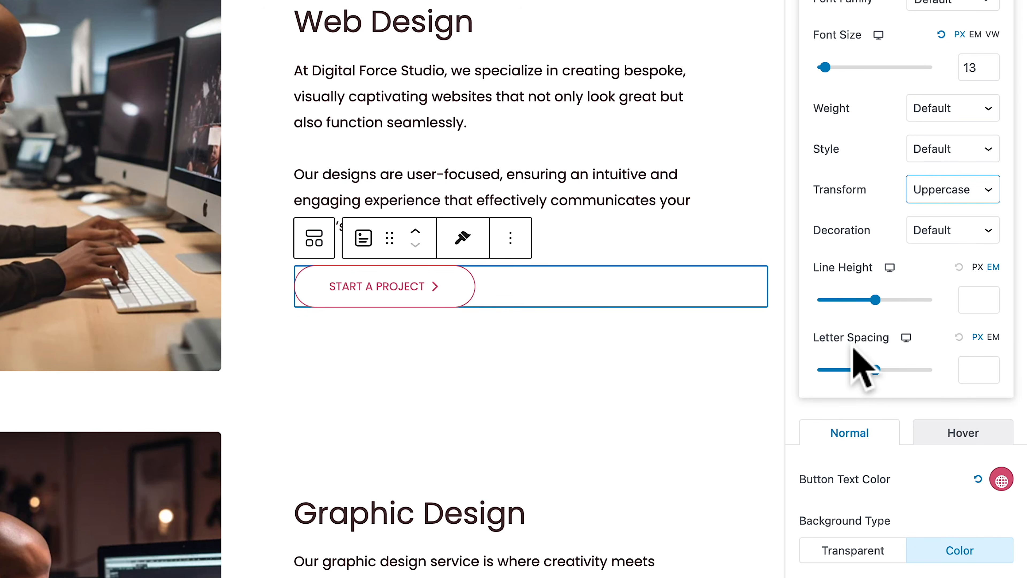
{"action": "left_click", "coordinate": [974, 341]}
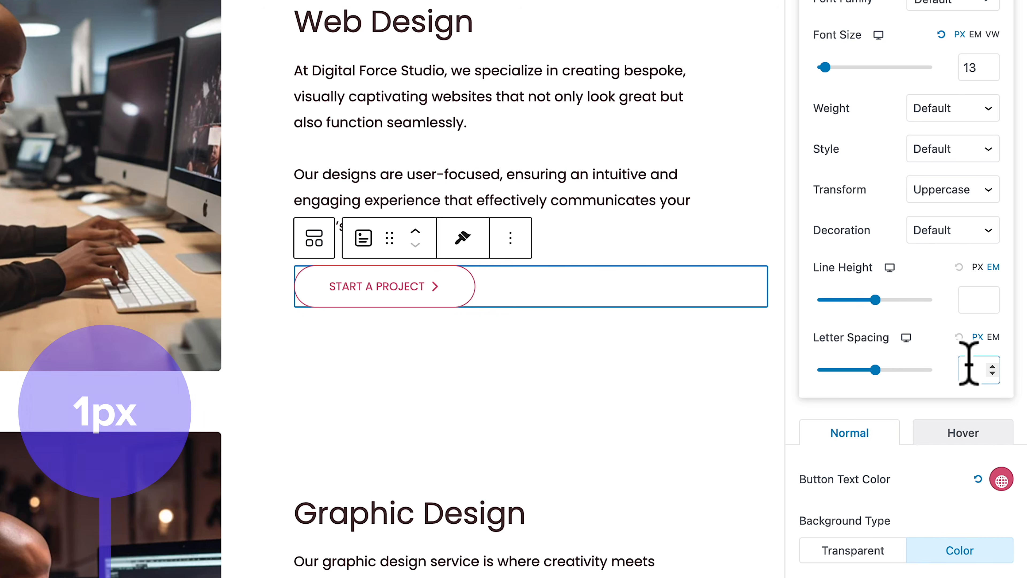
{"action": "type", "text": "1"}
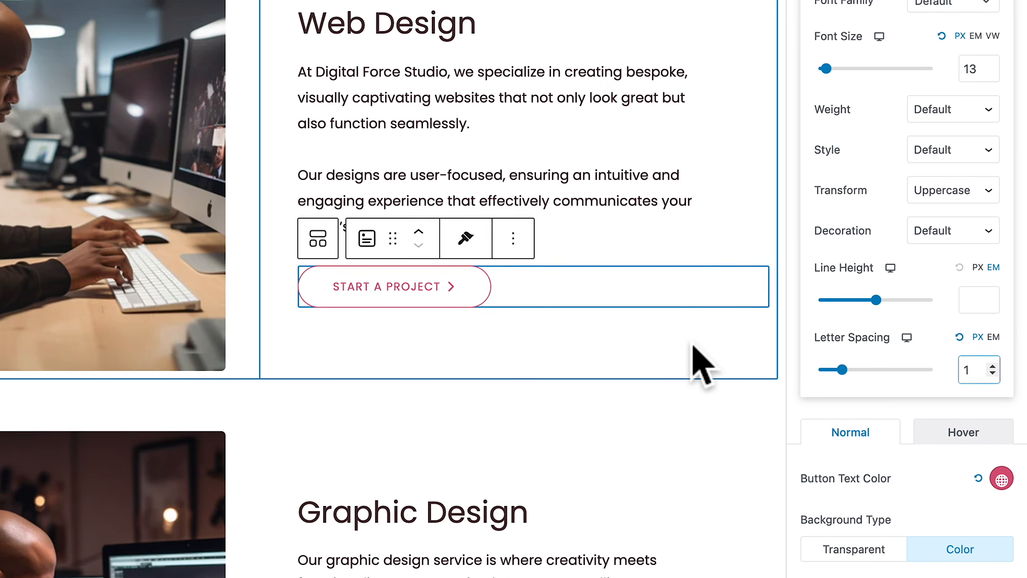
{"action": "left_click", "coordinate": [692, 362]}
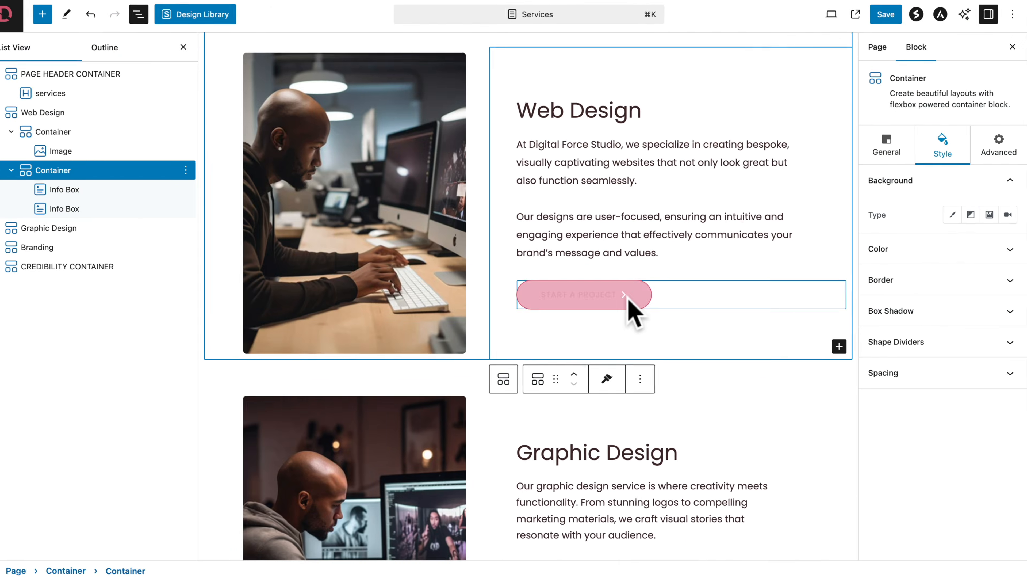
Copy the block style of the Web Design section's "Start a Project" info box.
{"action": "left_click", "coordinate": [629, 301]}
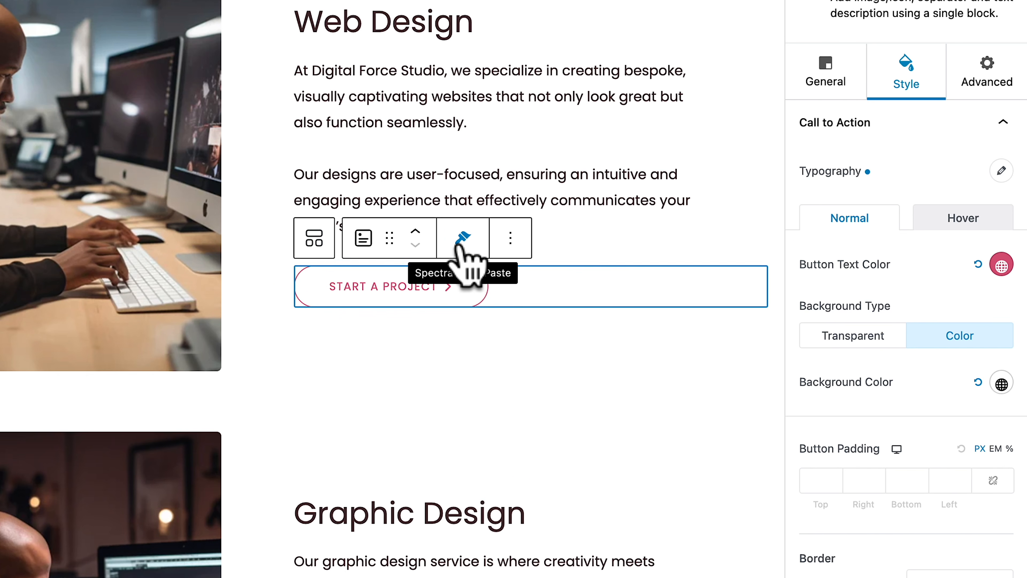
{"action": "left_click", "coordinate": [459, 244]}
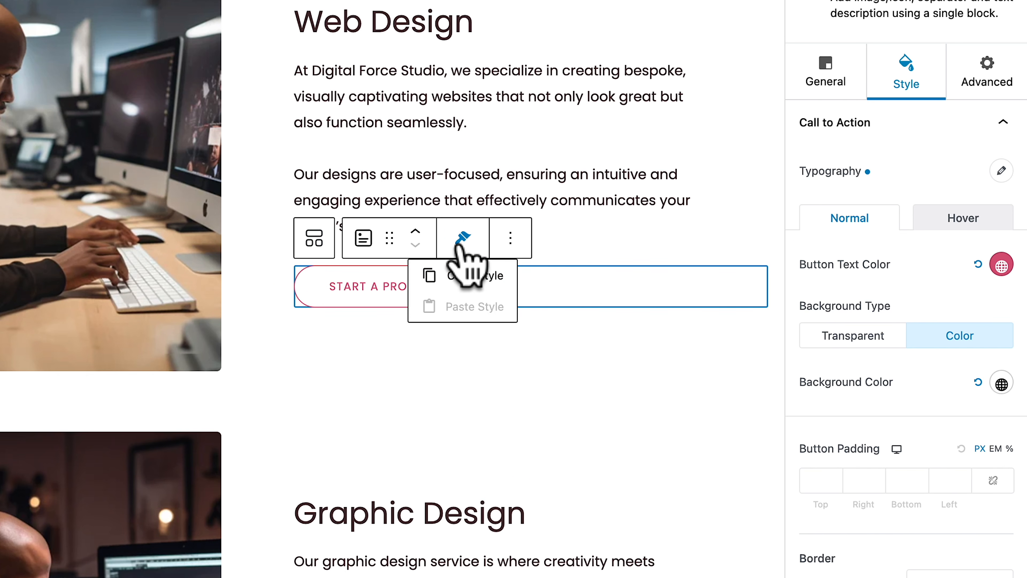
{"action": "left_click", "coordinate": [465, 277]}
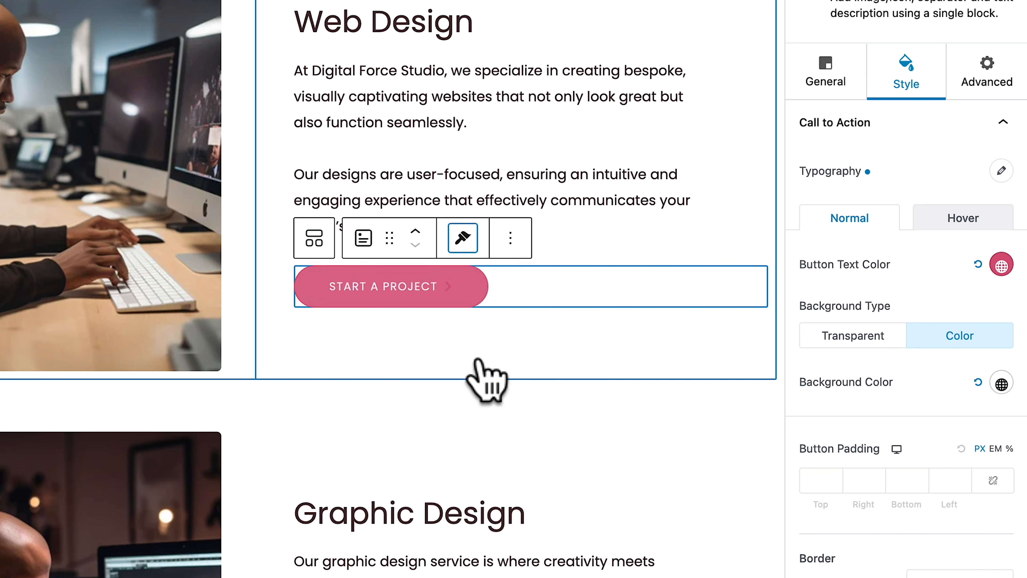
Paste the copied style onto the "Start a Project" info boxes in the Graphic Design and Branding sections.
{"action": "scroll", "coordinate": [489, 374], "scroll_direction": "down", "scroll_amount": 10}
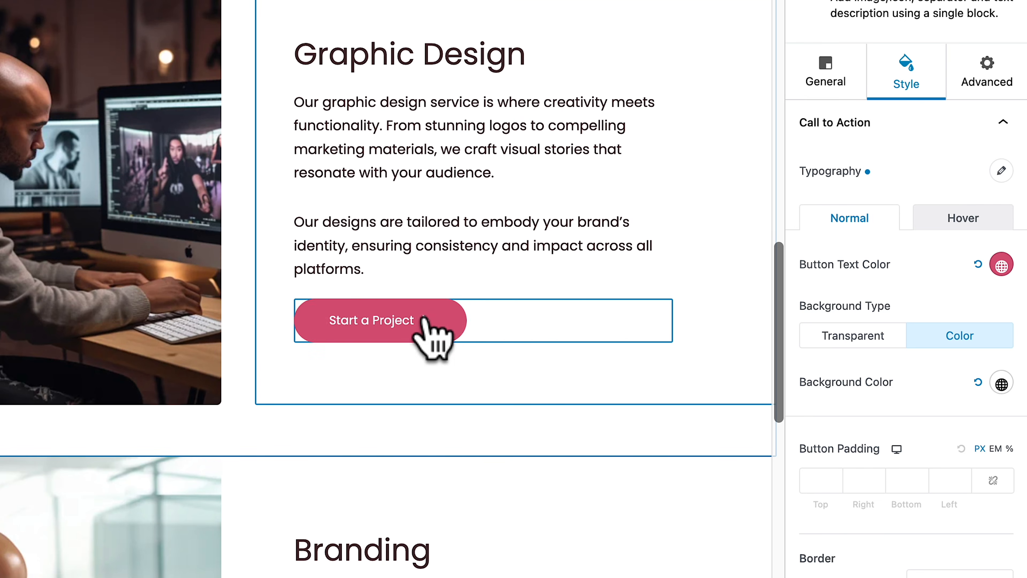
{"action": "left_click", "coordinate": [493, 320]}
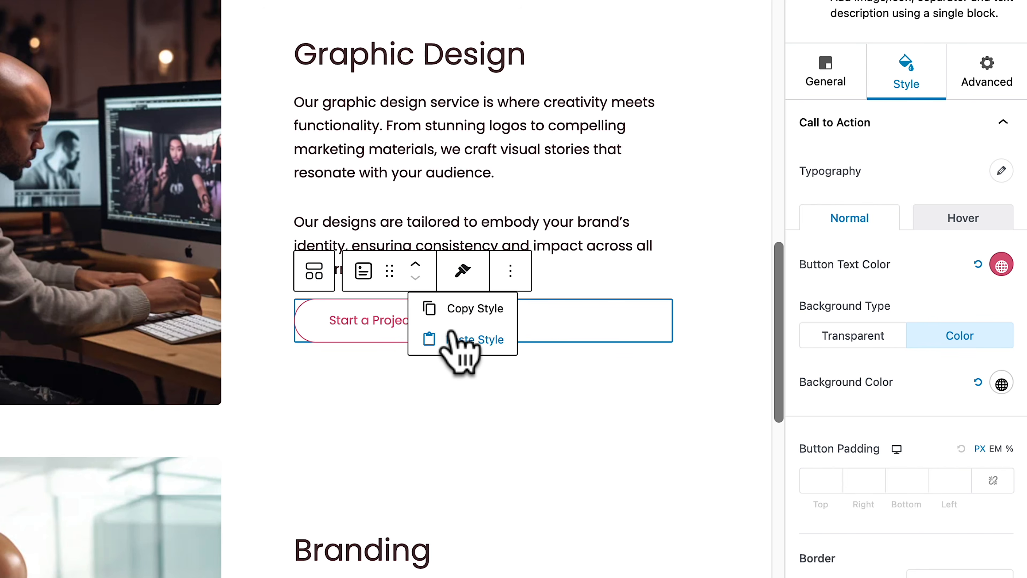
{"action": "left_click", "coordinate": [456, 343]}
{"action": "scroll", "coordinate": [514, 397], "scroll_direction": "down", "scroll_amount": 10}
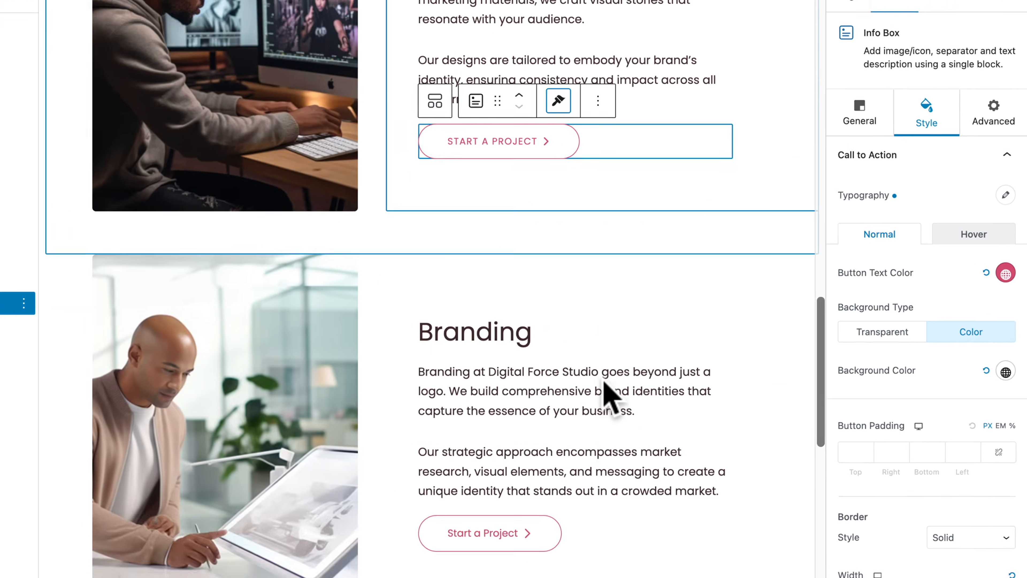
{"action": "left_click", "coordinate": [656, 329]}
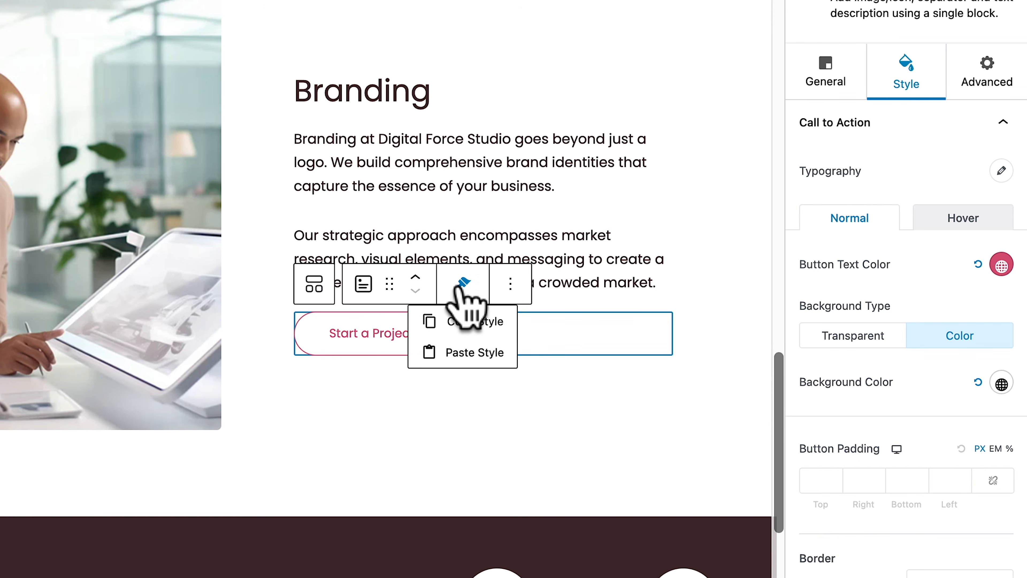
{"action": "left_click", "coordinate": [463, 349]}
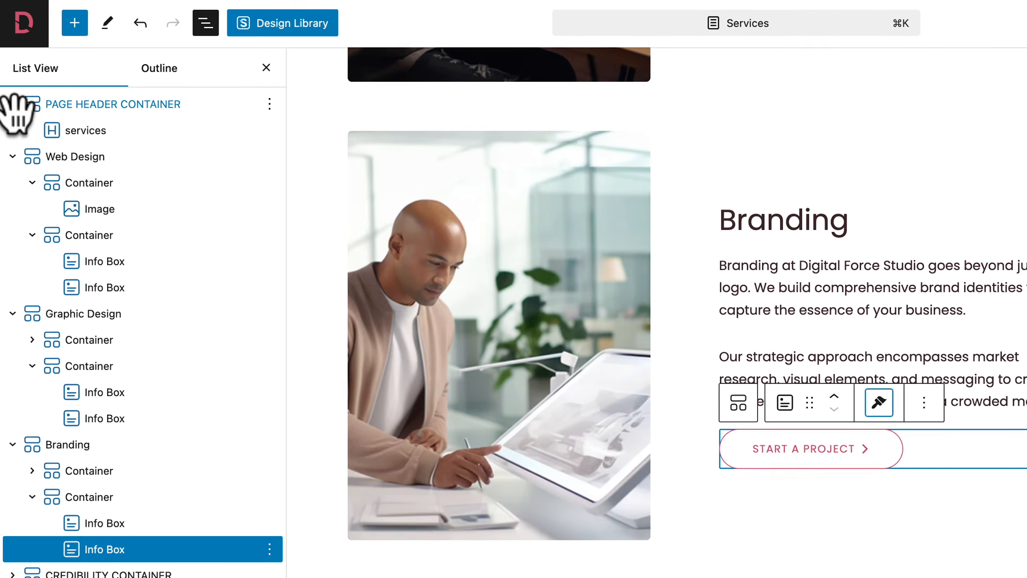
Collapse the page header, Web Design, Graphic Design and Branding containers in the block list.
{"action": "left_click", "coordinate": [12, 104]}
{"action": "left_click", "coordinate": [13, 130]}
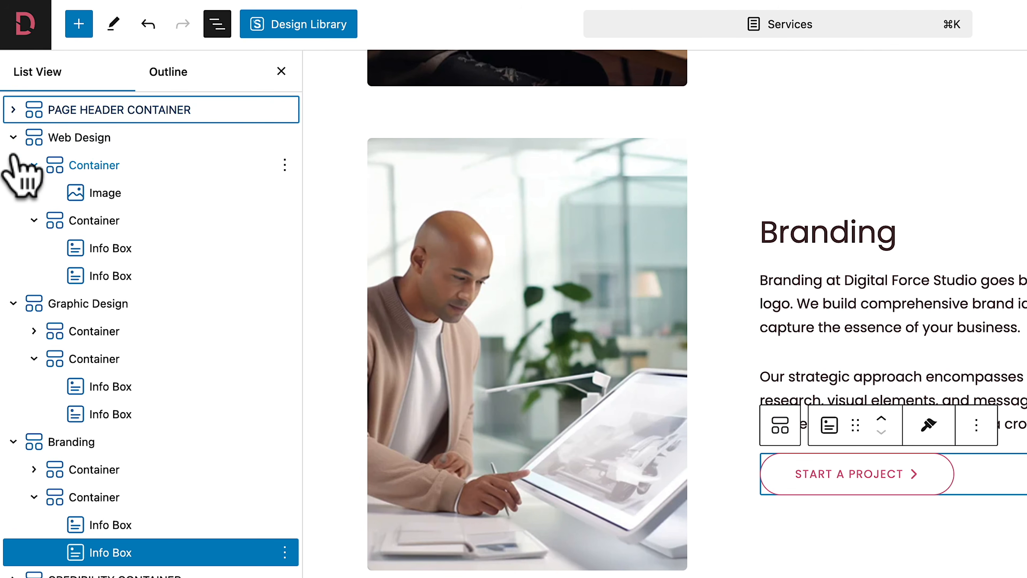
{"action": "left_click", "coordinate": [13, 137]}
{"action": "left_click", "coordinate": [12, 164]}
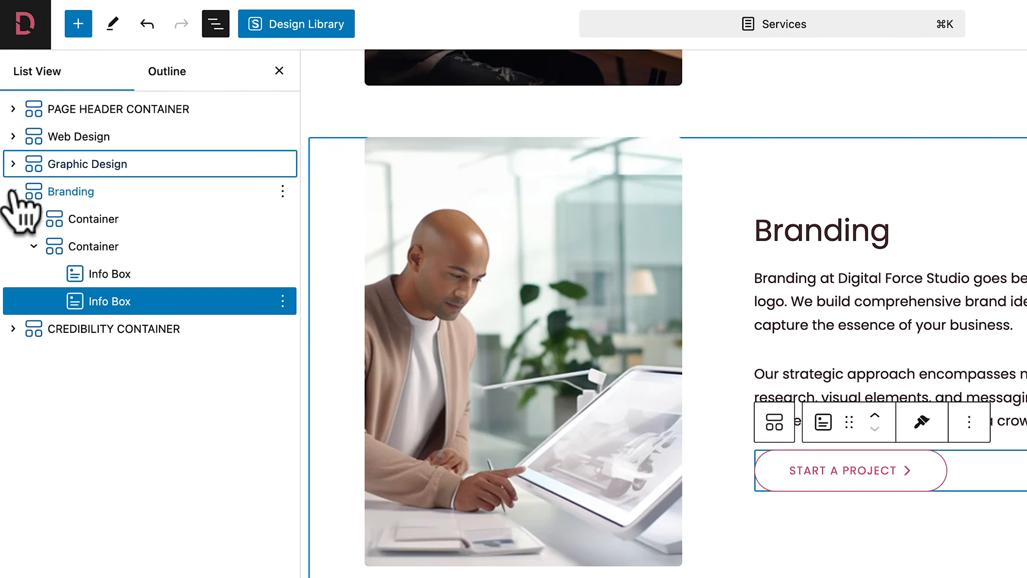
{"action": "left_click", "coordinate": [13, 193]}
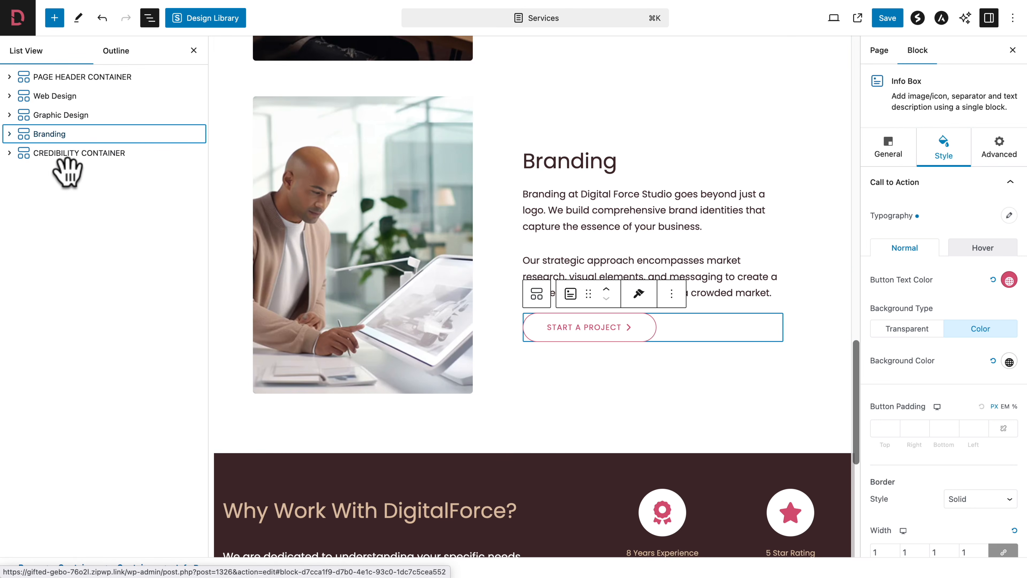
Set the credibility container's tablet padding to 80 px top and 40 px right, bottom and left.
{"action": "left_click", "coordinate": [42, 153]}
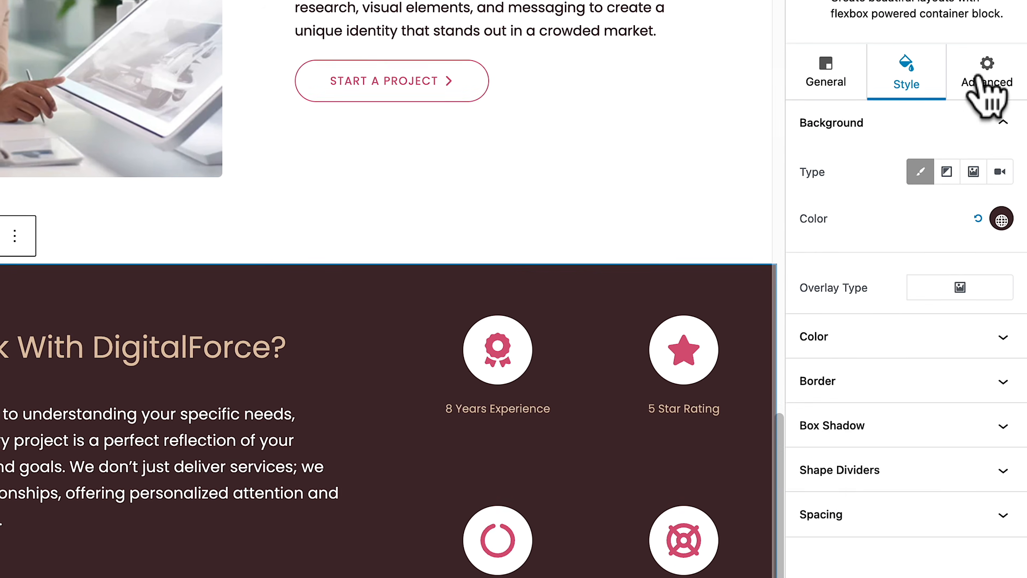
{"action": "left_click", "coordinate": [878, 513]}
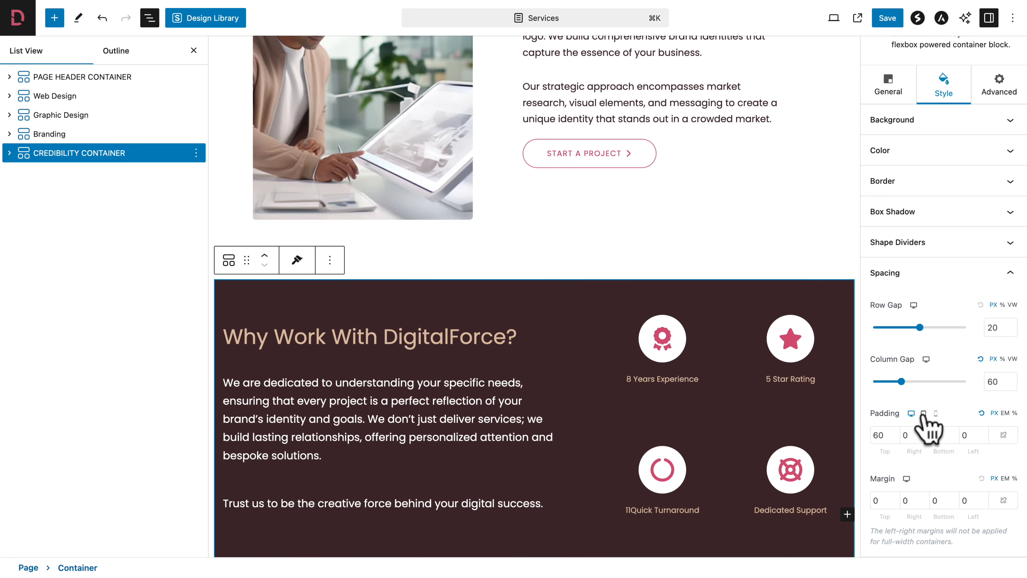
{"action": "left_click", "coordinate": [924, 412]}
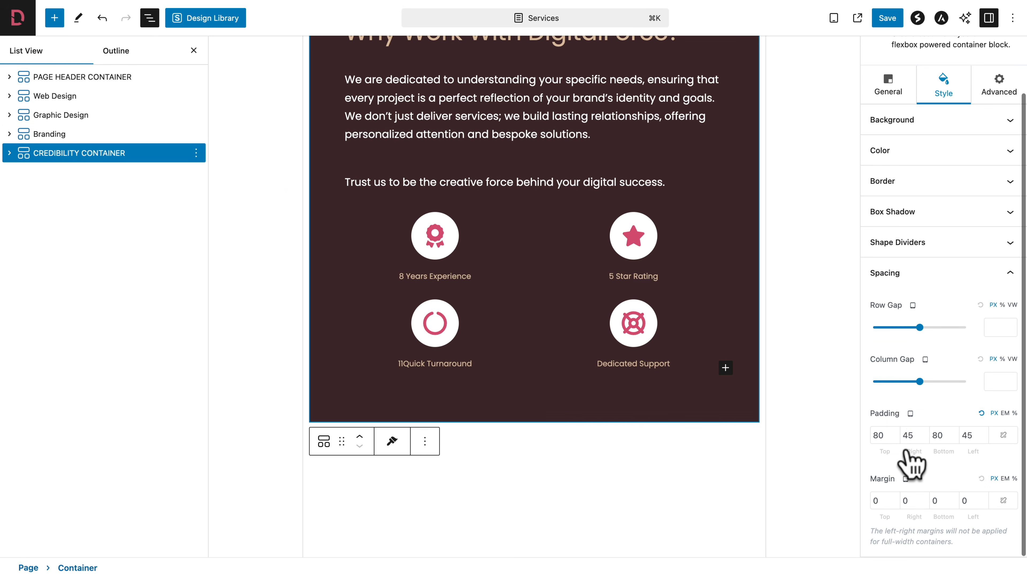
{"action": "left_click", "coordinate": [907, 435]}
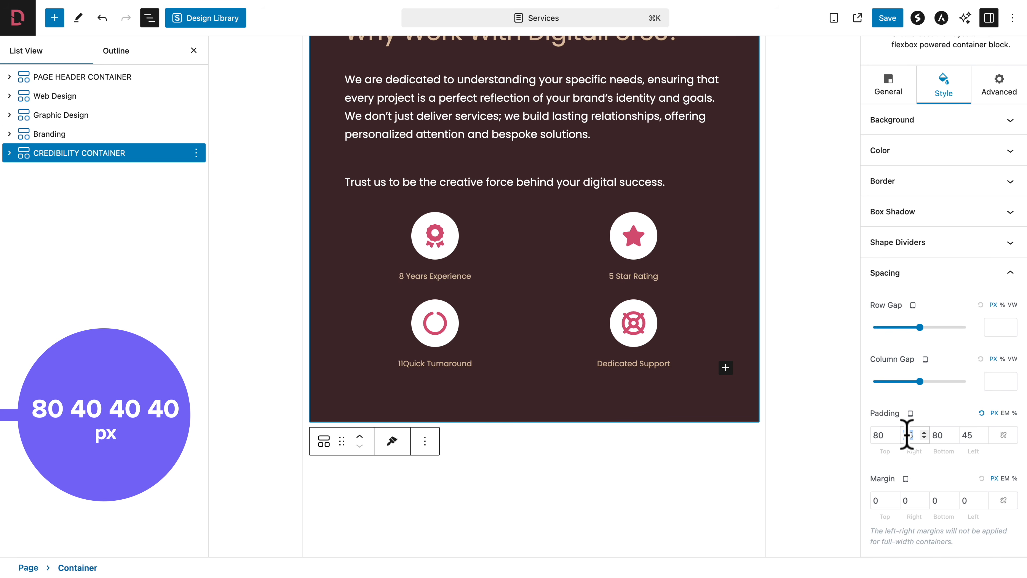
{"action": "type", "text": "4040"}
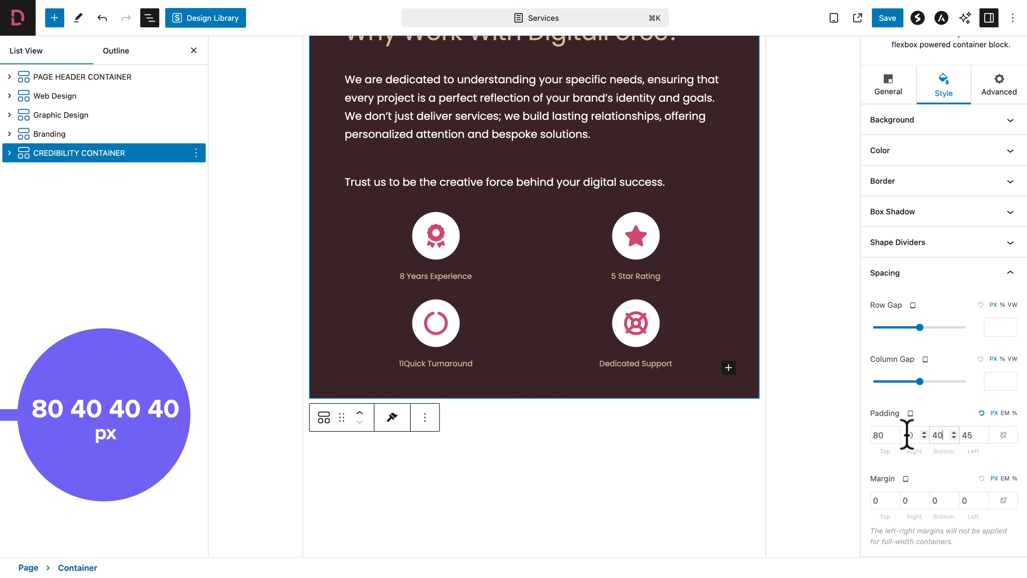
{"action": "type", "text": "40"}
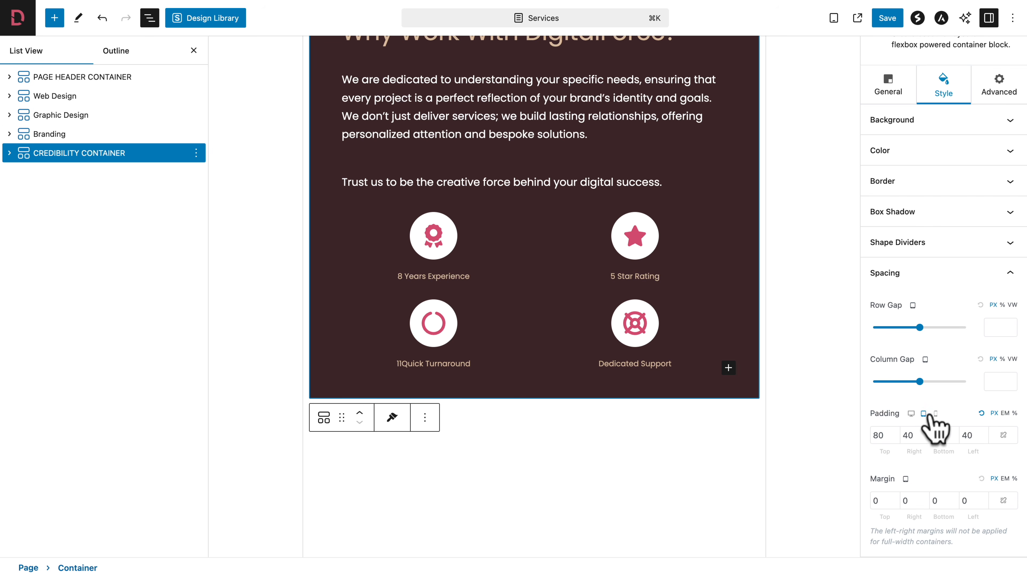
Set the credibility container's mobile padding to 50 px top and bottom and 20 px right and left, and return to the desktop preview.
{"action": "left_click", "coordinate": [936, 413]}
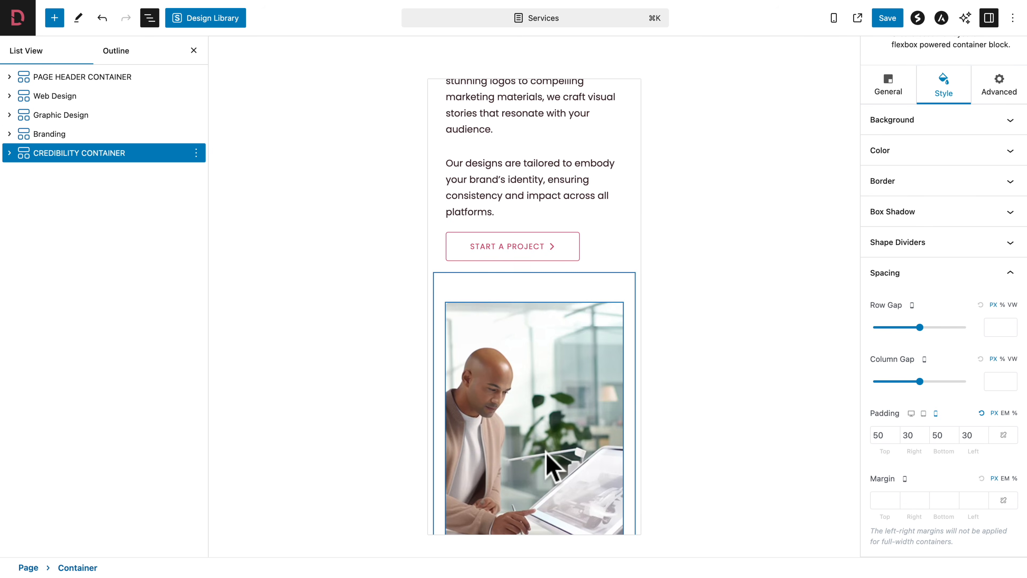
{"action": "scroll", "coordinate": [550, 459], "scroll_direction": "down", "scroll_amount": 15}
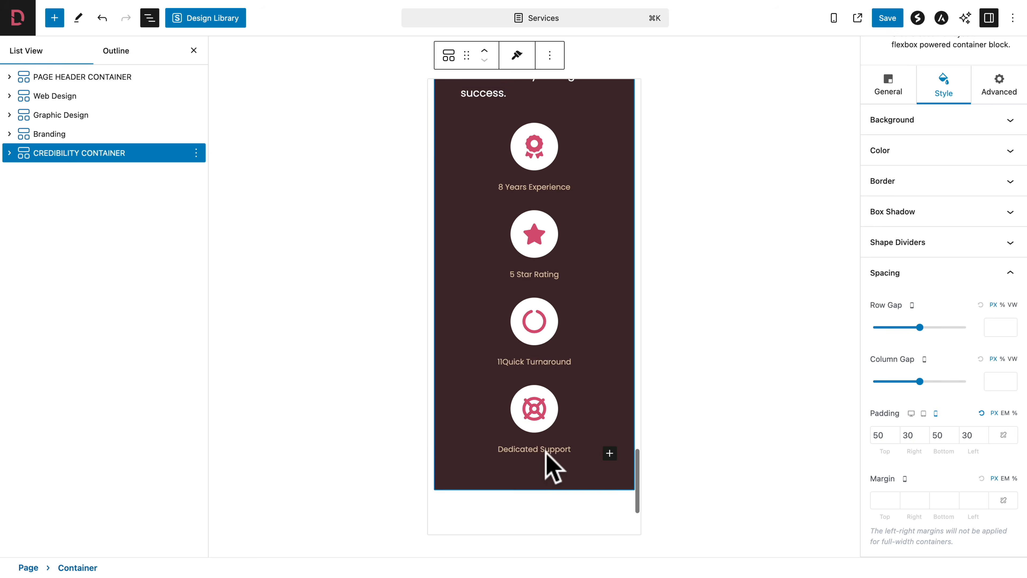
{"action": "double_click", "coordinate": [901, 435]}
{"action": "type", "text": "20"}
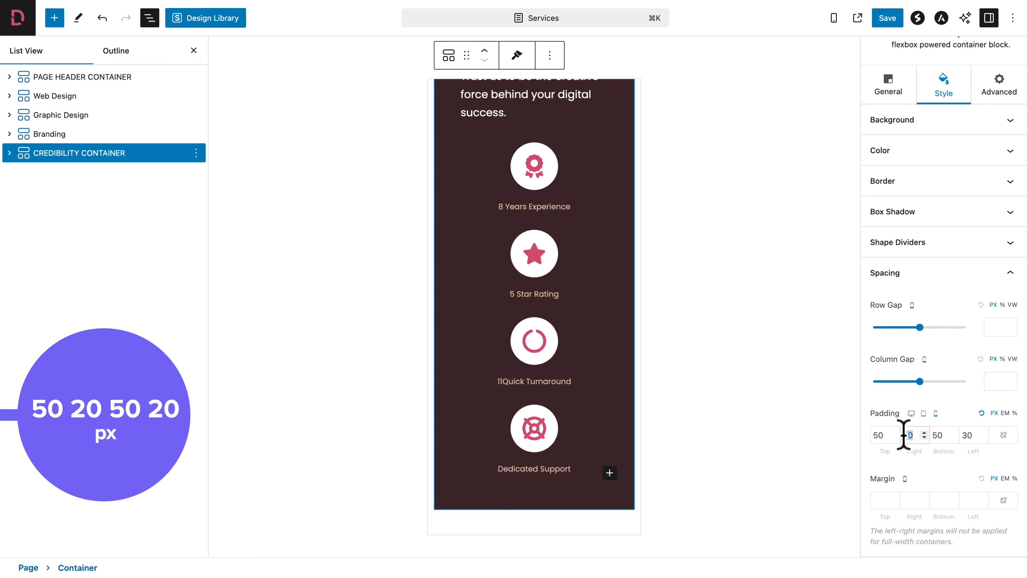
{"action": "key", "text": "Tab"}
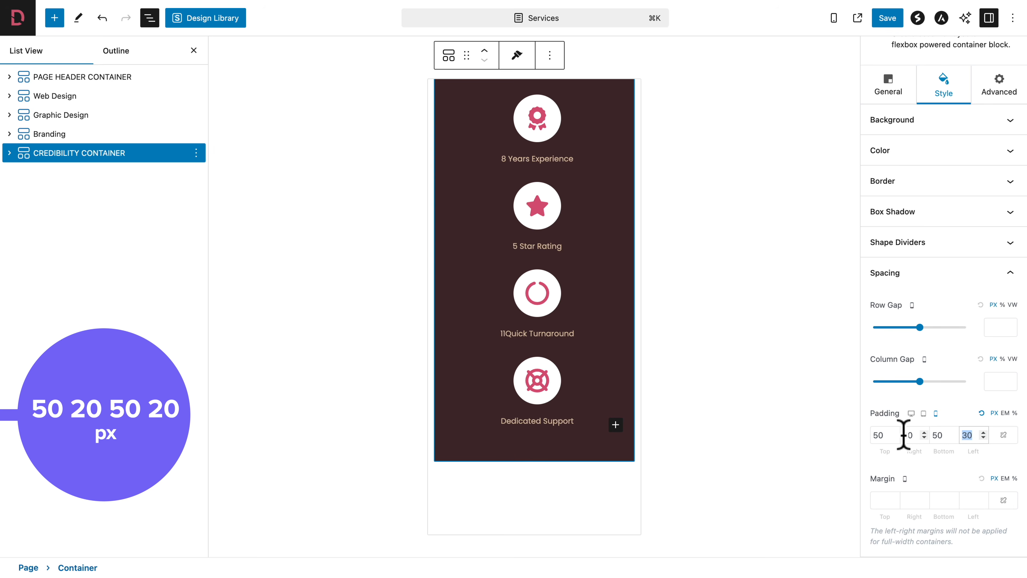
{"action": "type", "text": "20"}
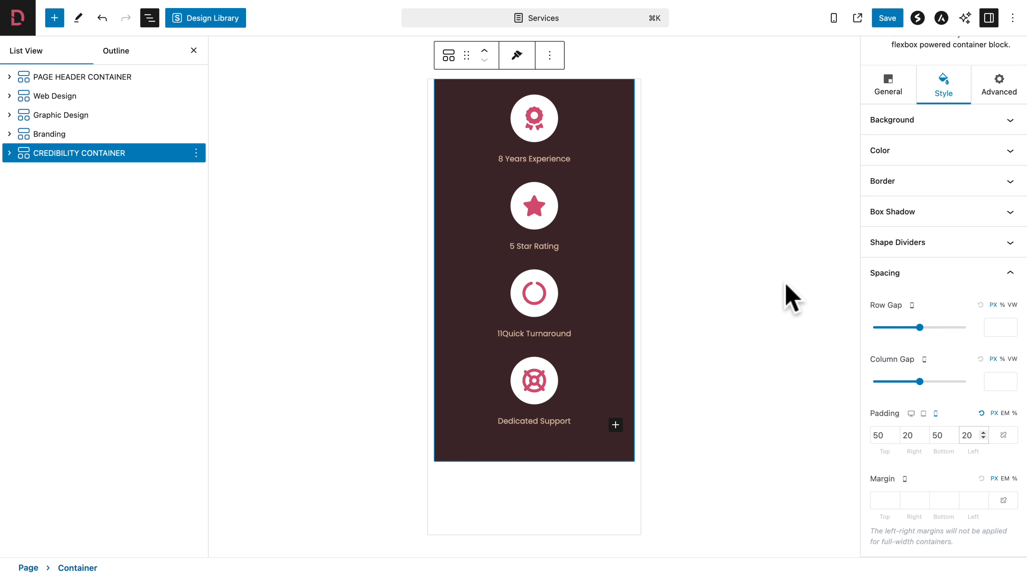
{"action": "left_click", "coordinate": [834, 20]}
{"action": "left_click", "coordinate": [786, 50]}
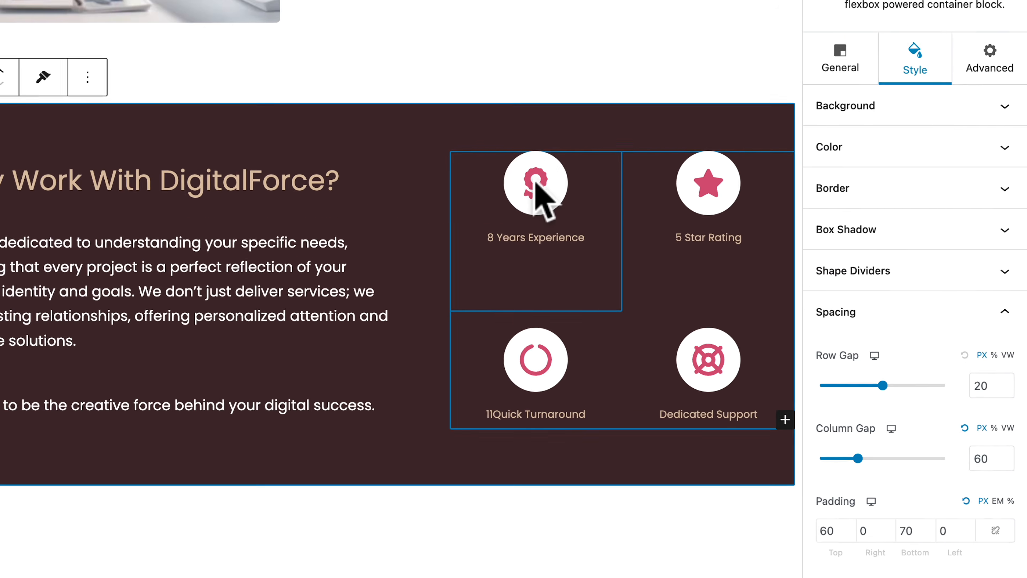
Set the icon background color of the "8 Years Experience" info box to the dark brown palette color #3F292B.
{"action": "left_click", "coordinate": [660, 217]}
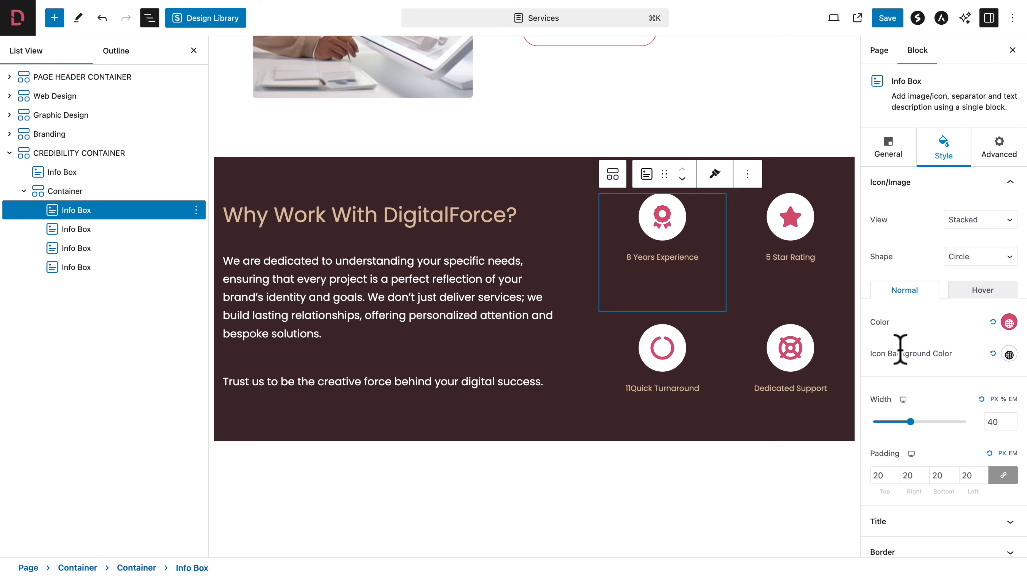
{"action": "left_click", "coordinate": [1009, 355]}
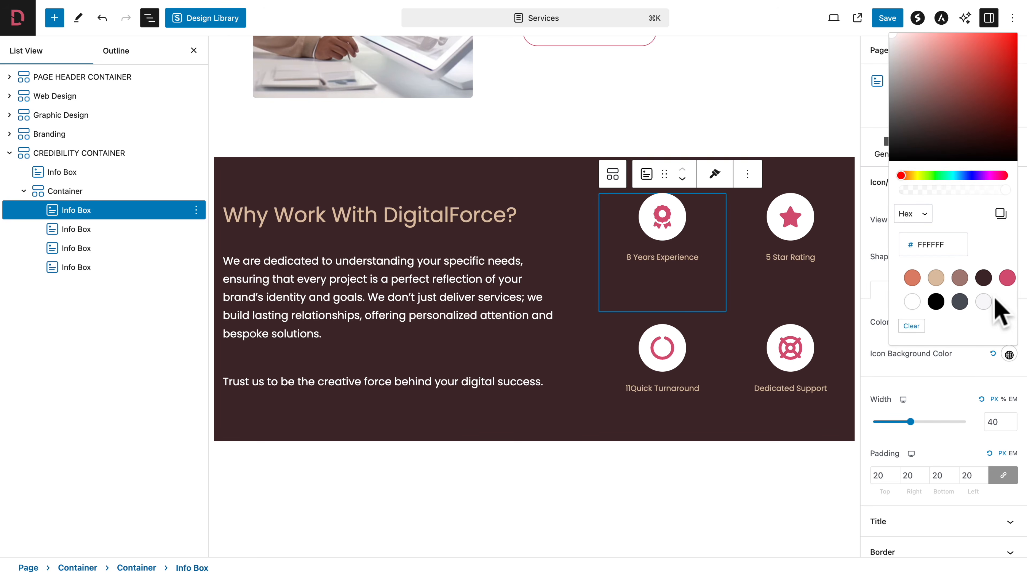
{"action": "left_click", "coordinate": [983, 278]}
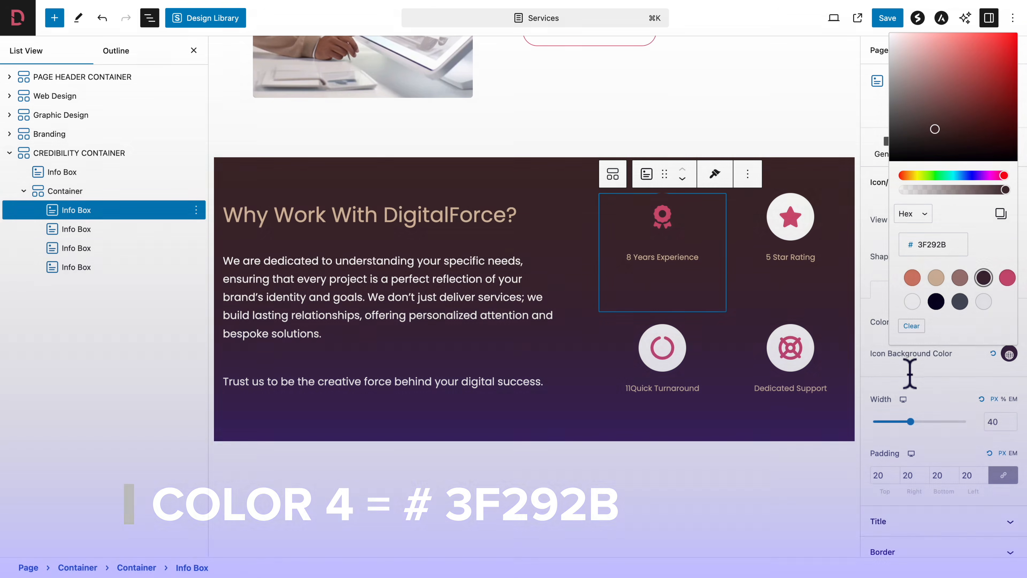
{"action": "left_click", "coordinate": [912, 374]}
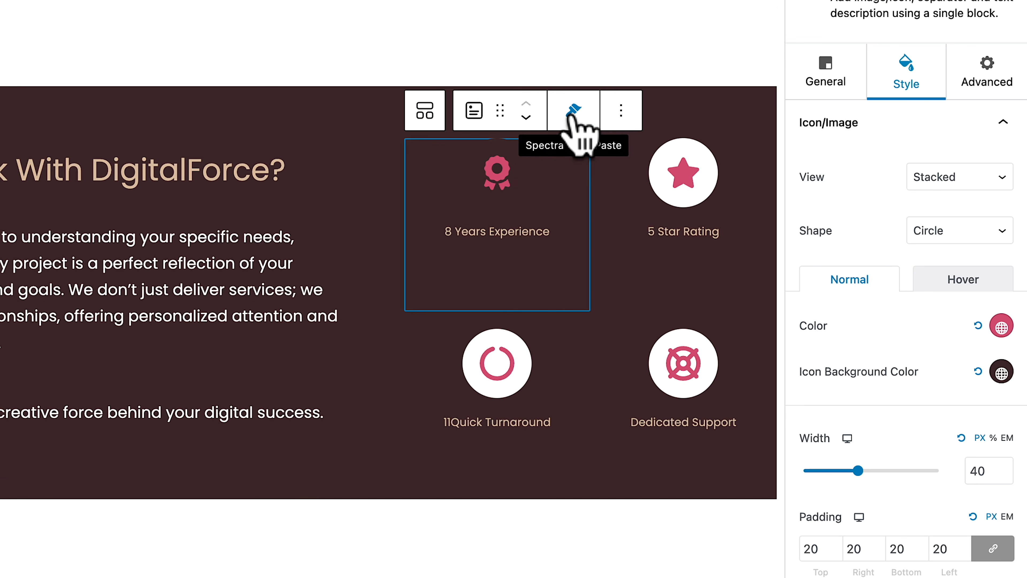
Copy the "8 Years Experience" info box style and paste it onto the "5 Star Rating", "11Quick Turnaround" and "Dedicated Support" info boxes.
{"action": "left_click", "coordinate": [714, 174]}
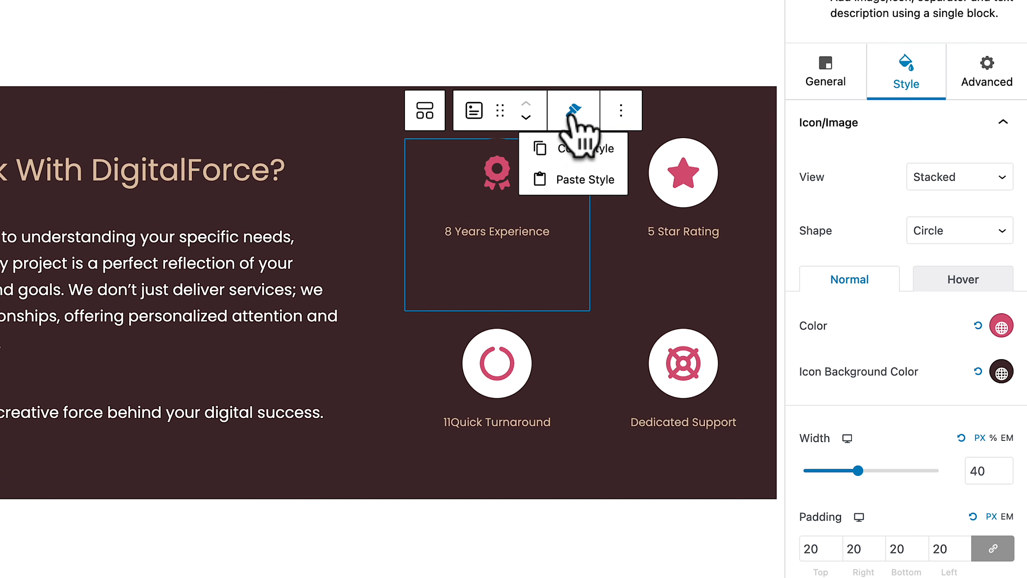
{"action": "left_click", "coordinate": [564, 149]}
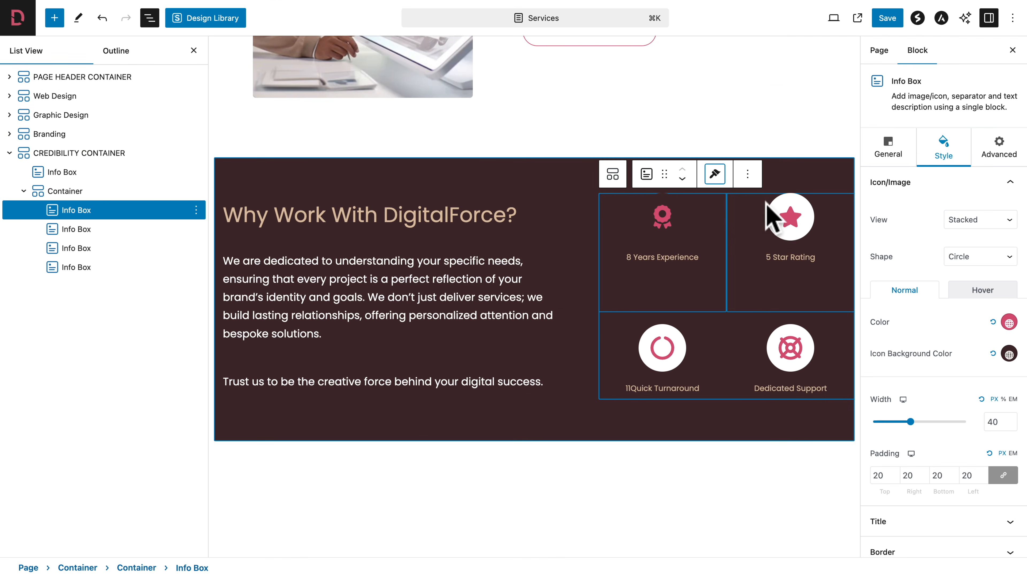
{"action": "left_click", "coordinate": [793, 223]}
{"action": "left_click", "coordinate": [814, 174]}
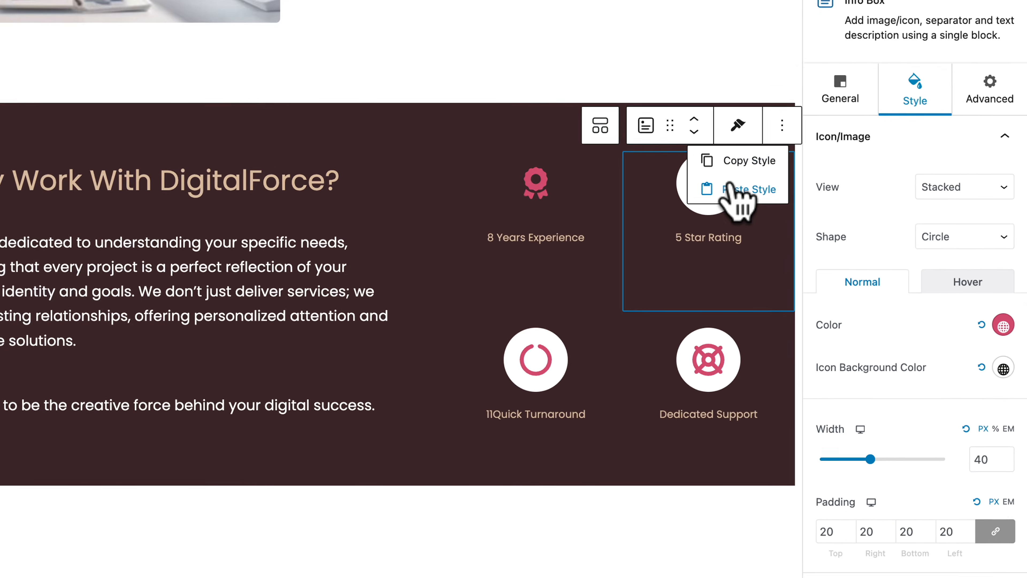
{"action": "left_click", "coordinate": [732, 188]}
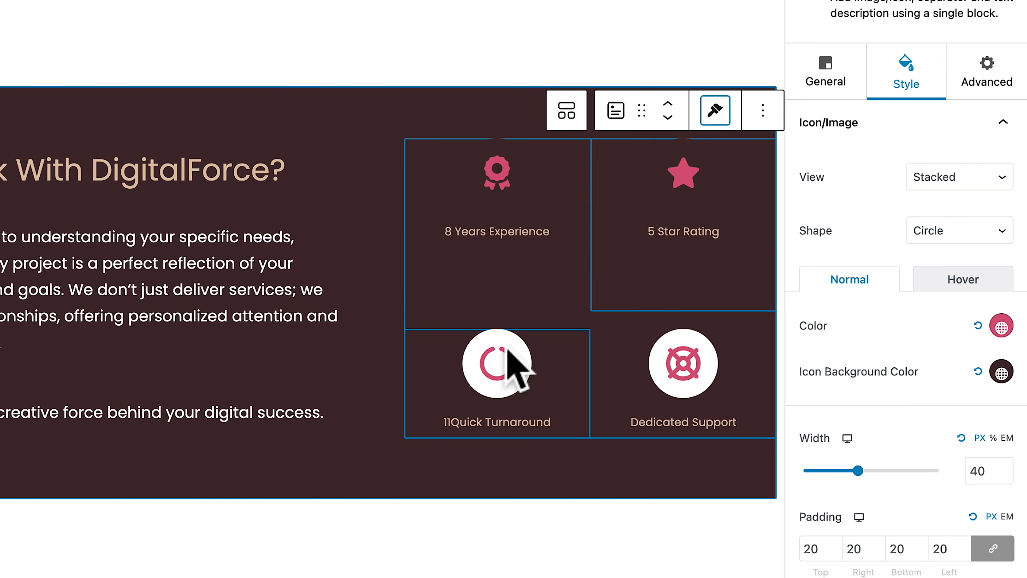
{"action": "left_click", "coordinate": [545, 349]}
{"action": "left_click", "coordinate": [573, 301]}
{"action": "left_click", "coordinate": [565, 368]}
{"action": "left_click", "coordinate": [681, 377]}
{"action": "left_click", "coordinate": [715, 302]}
{"action": "left_click", "coordinate": [712, 371]}
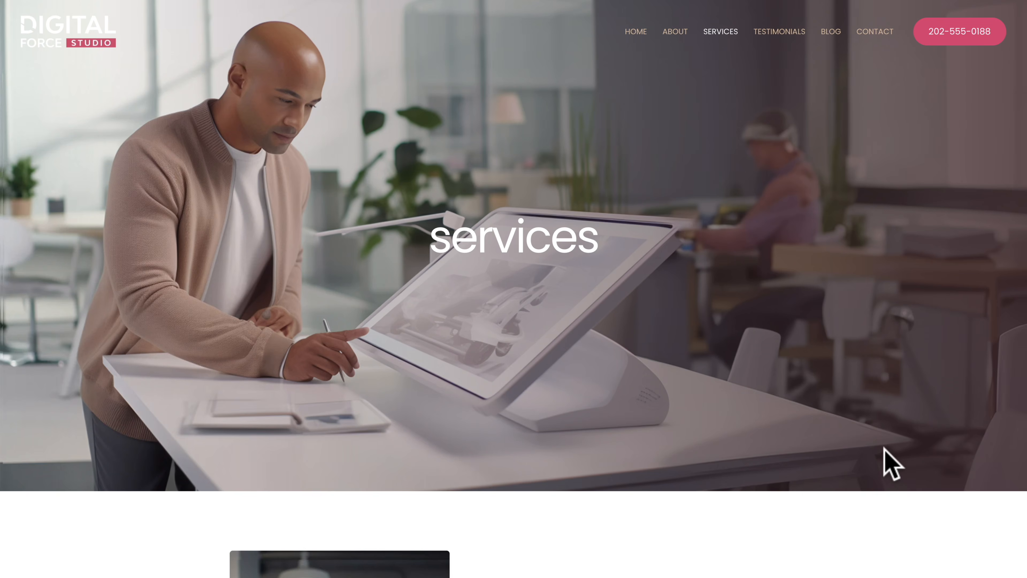
Review the published Services page from header to bottom in the desktop, iPad Air and iPhone 12 Pro views.
{"action": "scroll", "coordinate": [891, 465], "scroll_direction": "down", "scroll_amount": 15}
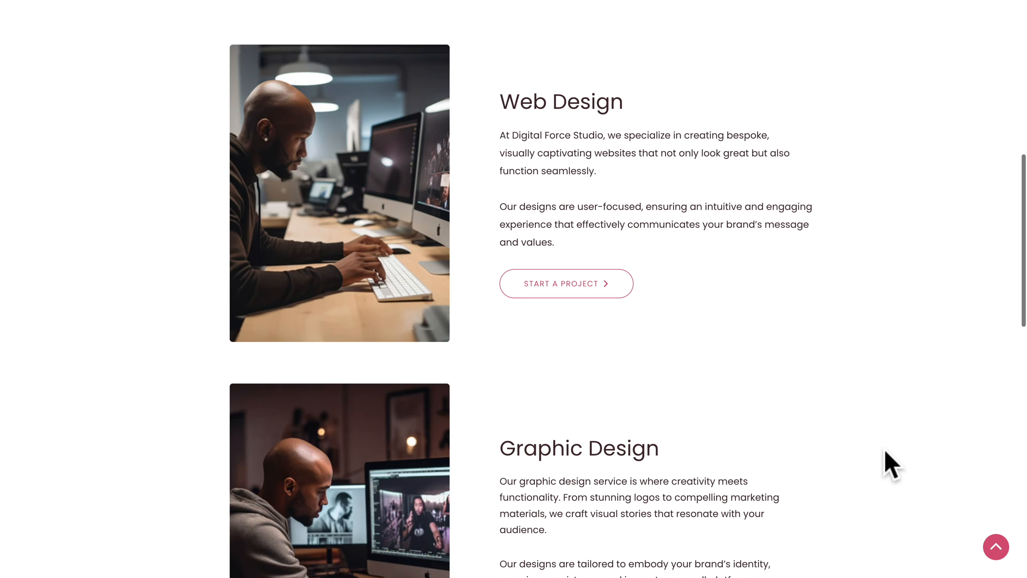
{"action": "scroll", "coordinate": [892, 465], "scroll_direction": "down", "scroll_amount": 12}
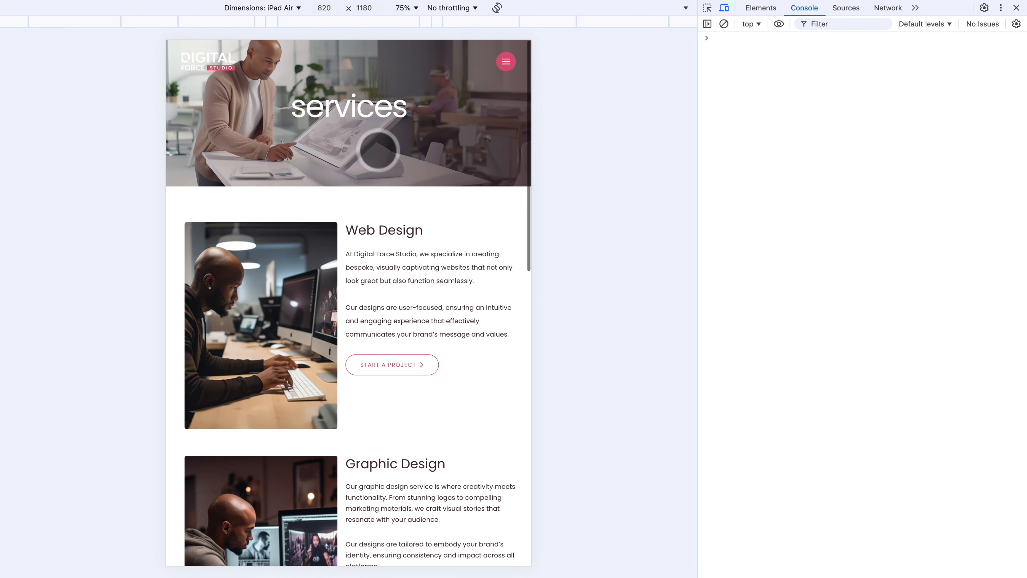
{"action": "scroll", "coordinate": [451, 238], "scroll_direction": "down", "scroll_amount": 2}
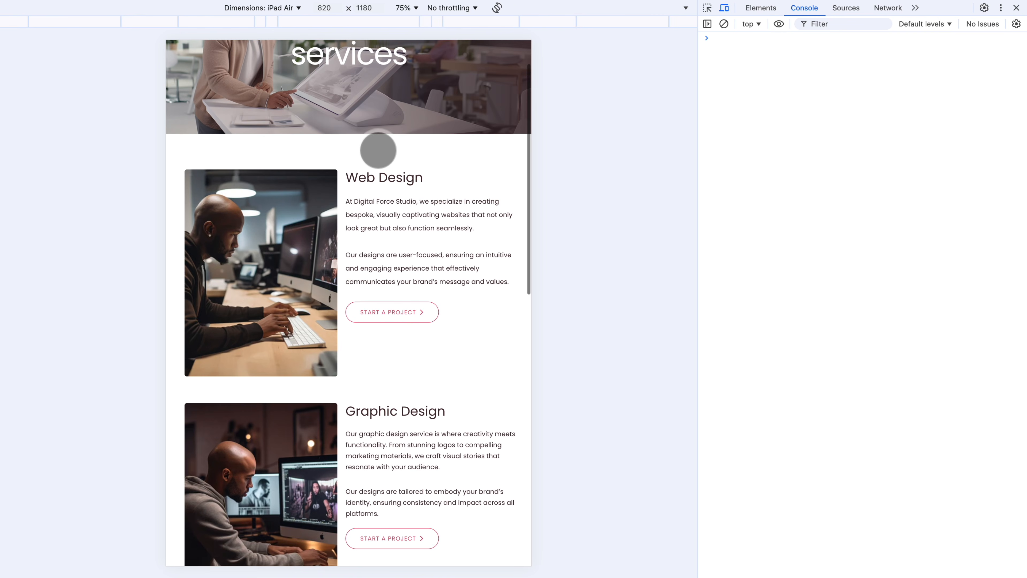
{"action": "scroll", "coordinate": [378, 151], "scroll_direction": "down", "scroll_amount": 10}
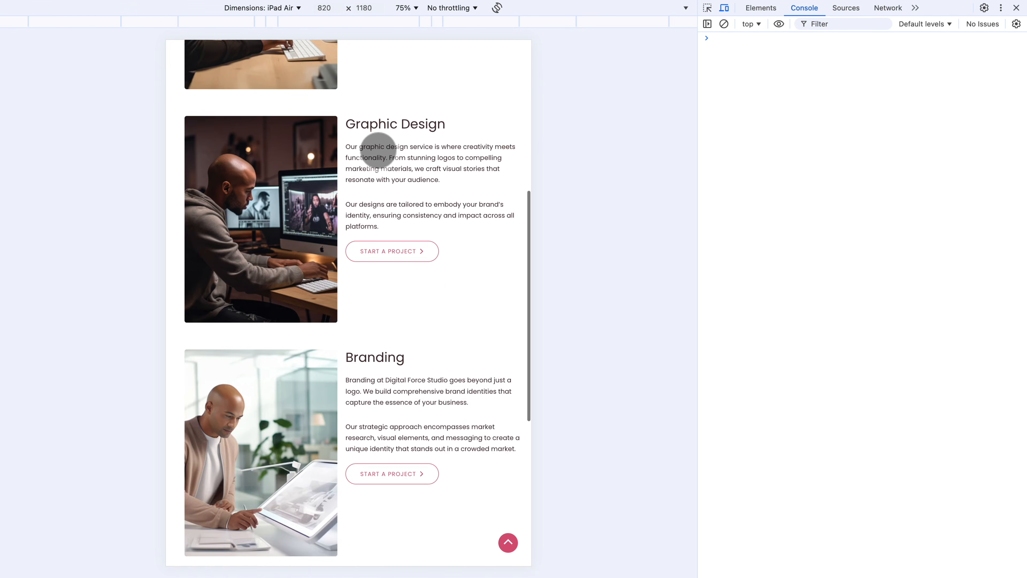
{"action": "scroll", "coordinate": [378, 150], "scroll_direction": "down", "scroll_amount": 11}
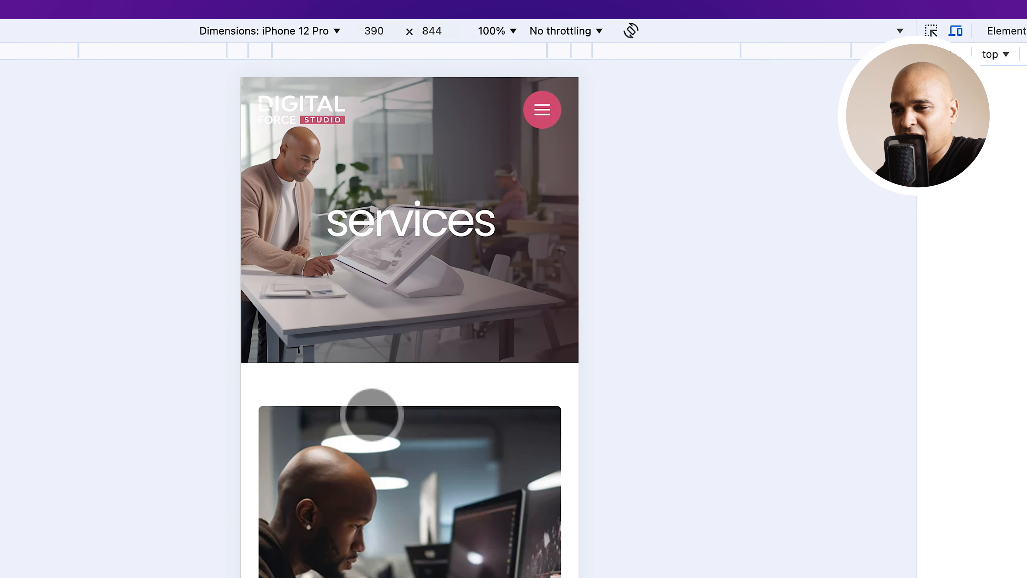
{"action": "scroll", "coordinate": [371, 420], "scroll_direction": "down", "scroll_amount": 5}
{"action": "scroll", "coordinate": [368, 428], "scroll_direction": "down", "scroll_amount": 15}
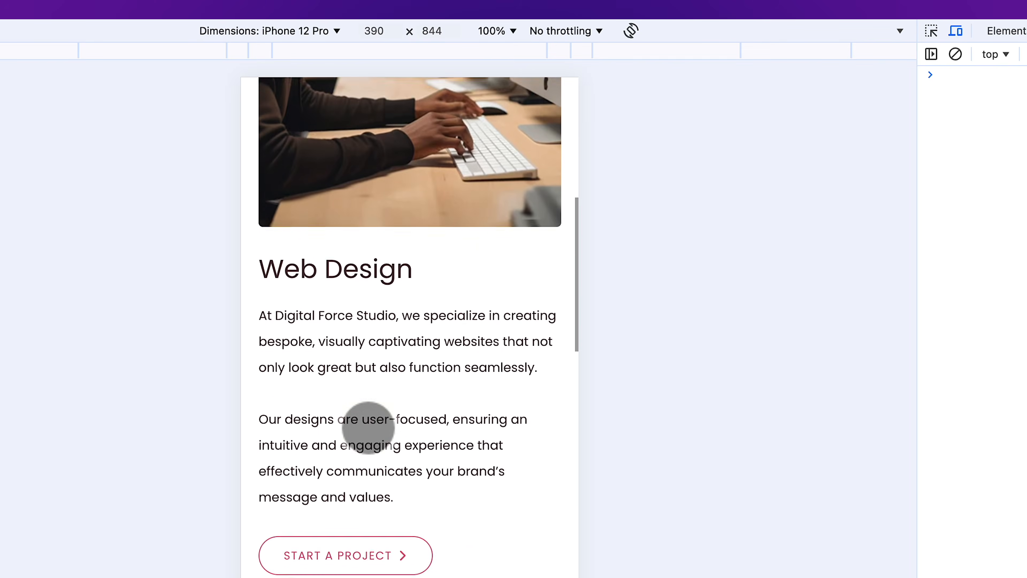
{"action": "scroll", "coordinate": [368, 428], "scroll_direction": "down", "scroll_amount": 15}
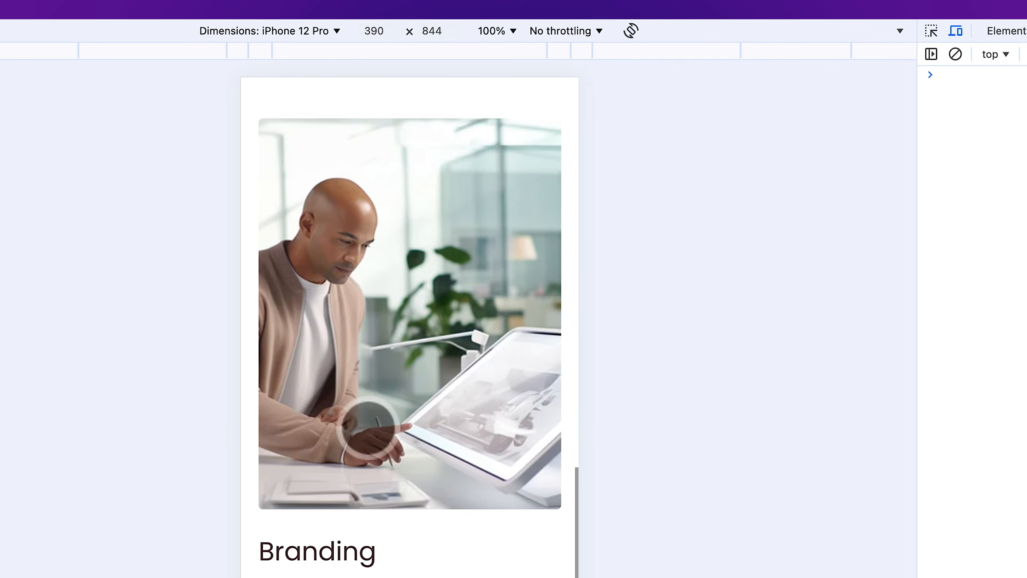
{"action": "scroll", "coordinate": [368, 428], "scroll_direction": "down", "scroll_amount": 10}
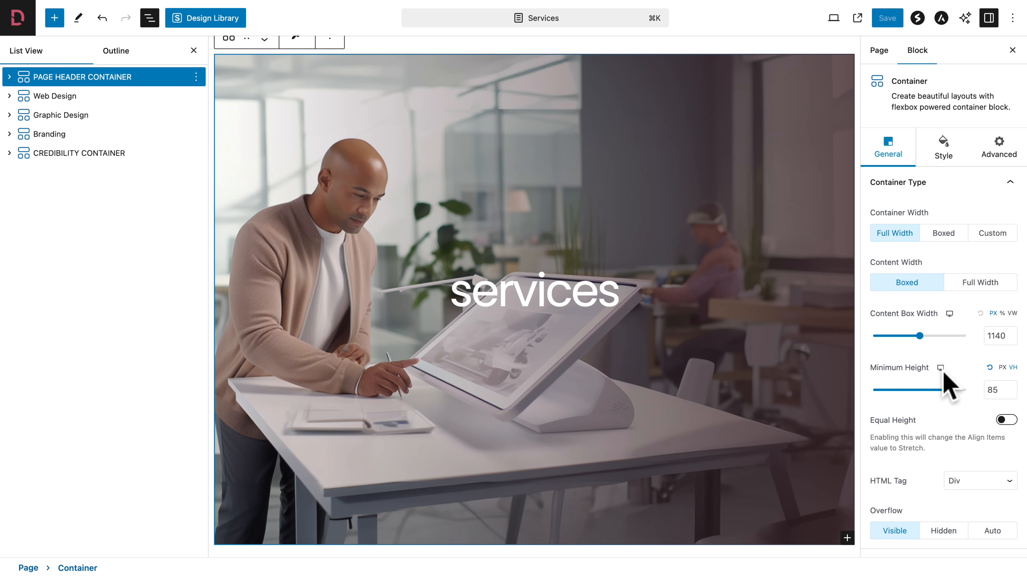
Set the page header container's tablet minimum height to 65 VH.
{"action": "left_click", "coordinate": [953, 368]}
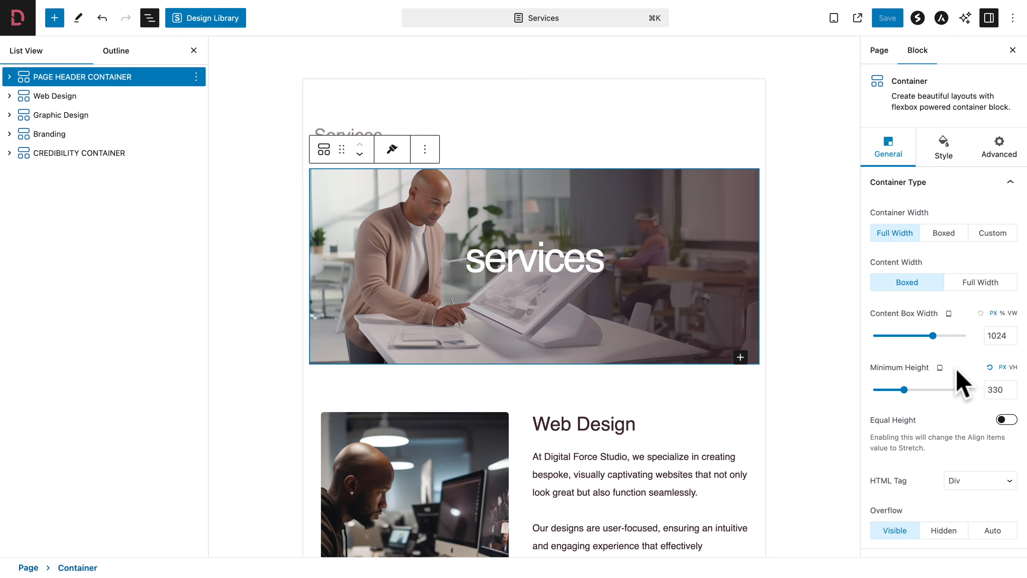
{"action": "left_click", "coordinate": [1013, 368]}
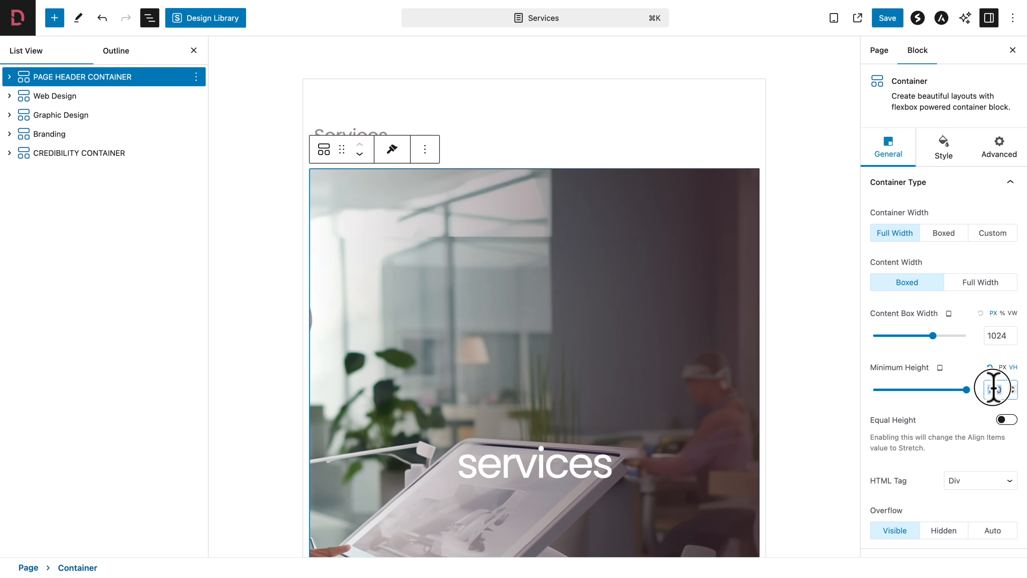
{"action": "type", "text": "65"}
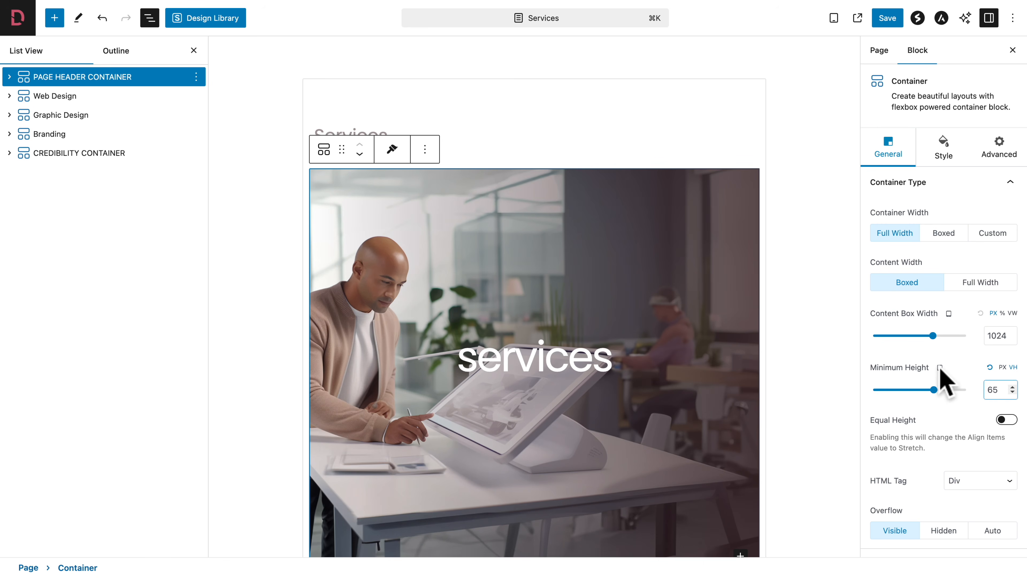
Set the Services page header container's mobile minimum height to 55 VH and save the page.
{"action": "left_click", "coordinate": [965, 367]}
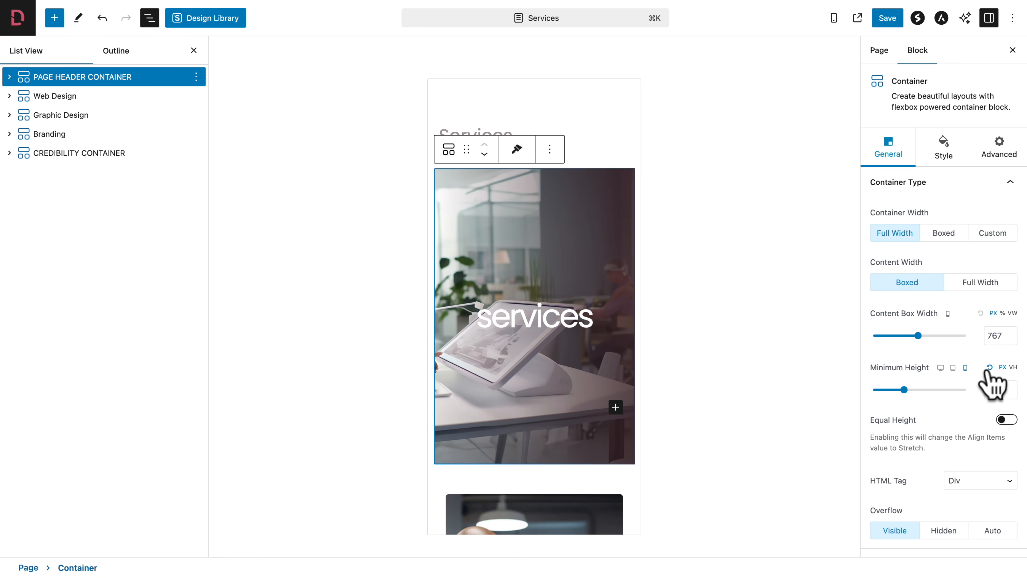
{"action": "left_click", "coordinate": [1013, 367]}
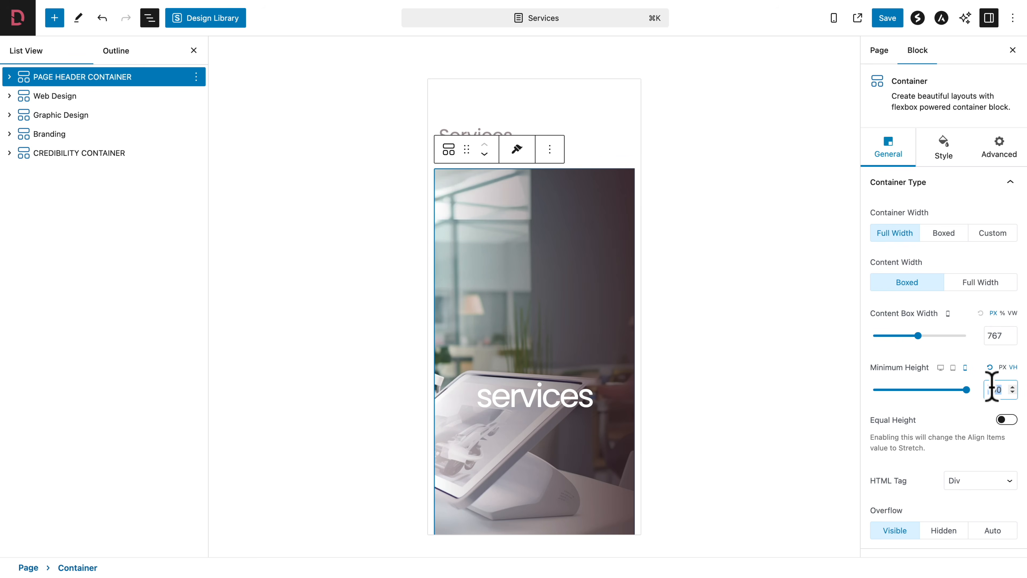
{"action": "type", "text": "55"}
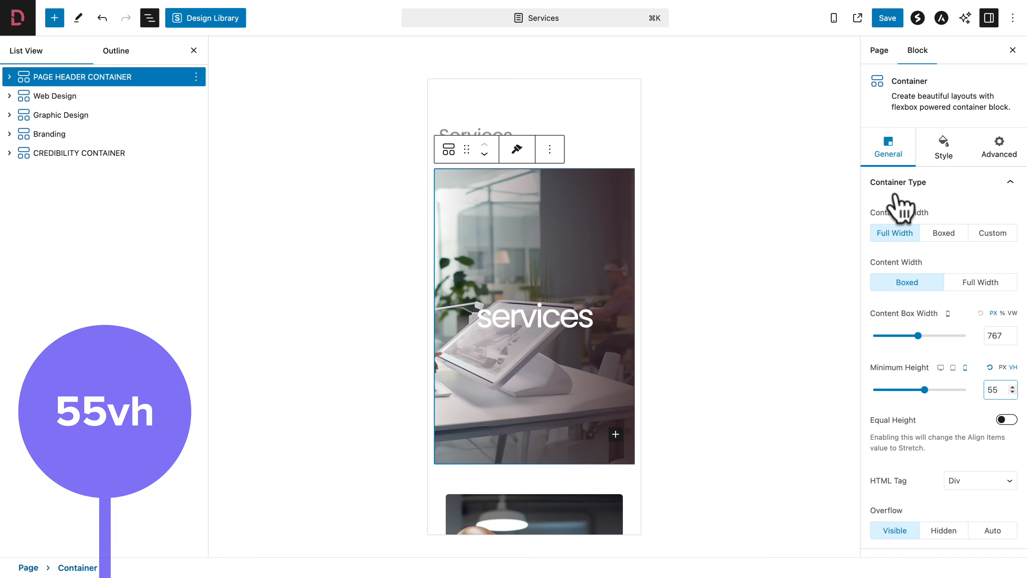
{"action": "left_click", "coordinate": [887, 18]}
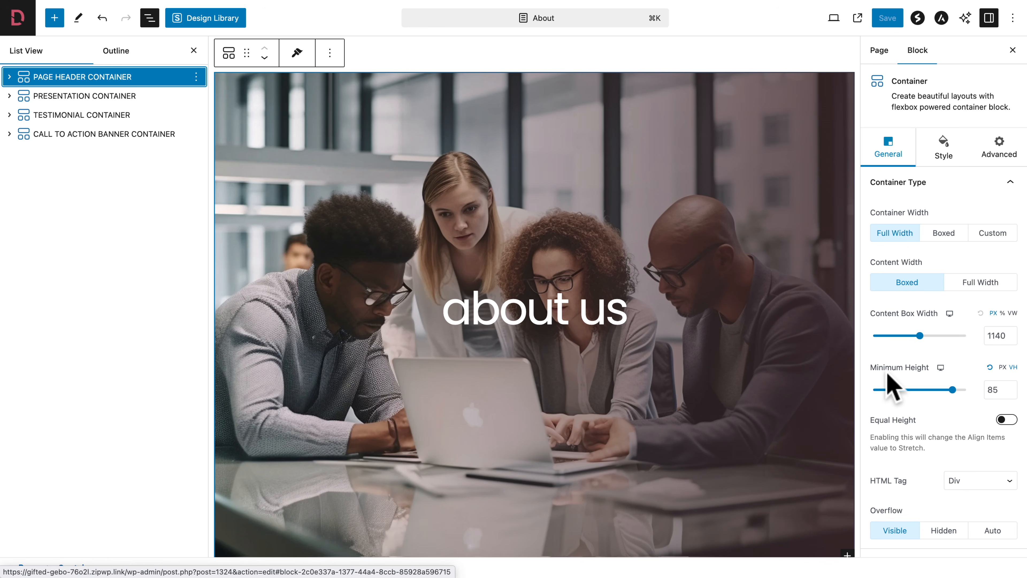
Set the About page header container's minimum height to 65 VH on tablet and 55 VH on mobile, and save.
{"action": "left_click", "coordinate": [941, 368]}
{"action": "left_click", "coordinate": [1013, 367]}
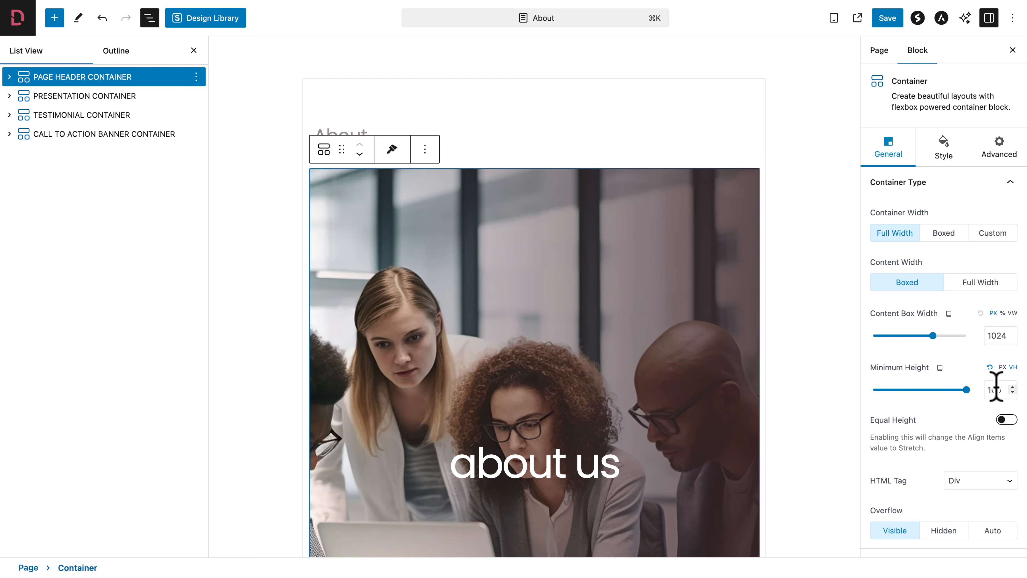
{"action": "type", "text": "65"}
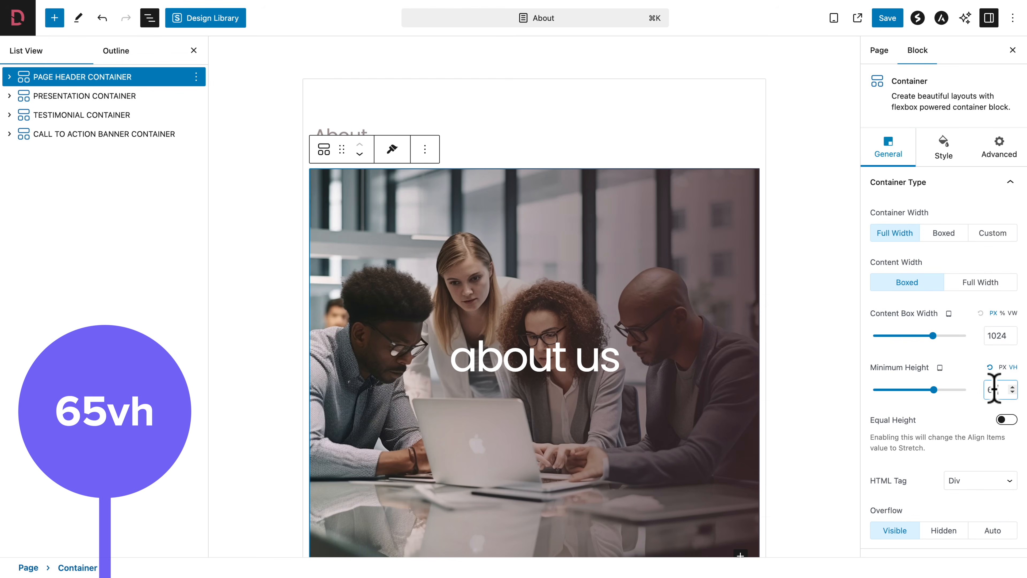
{"action": "left_click", "coordinate": [965, 368]}
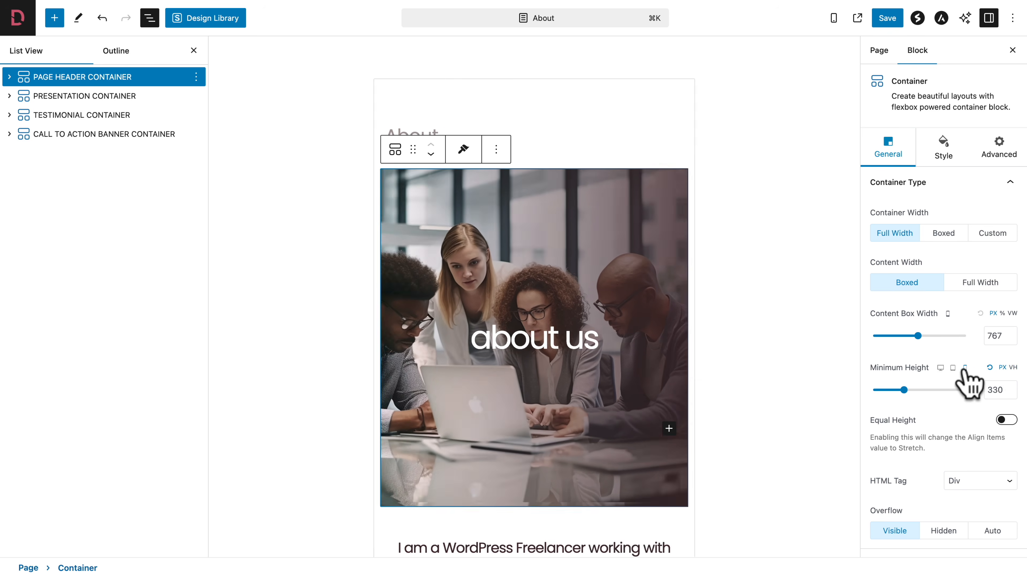
{"action": "left_click", "coordinate": [1014, 367]}
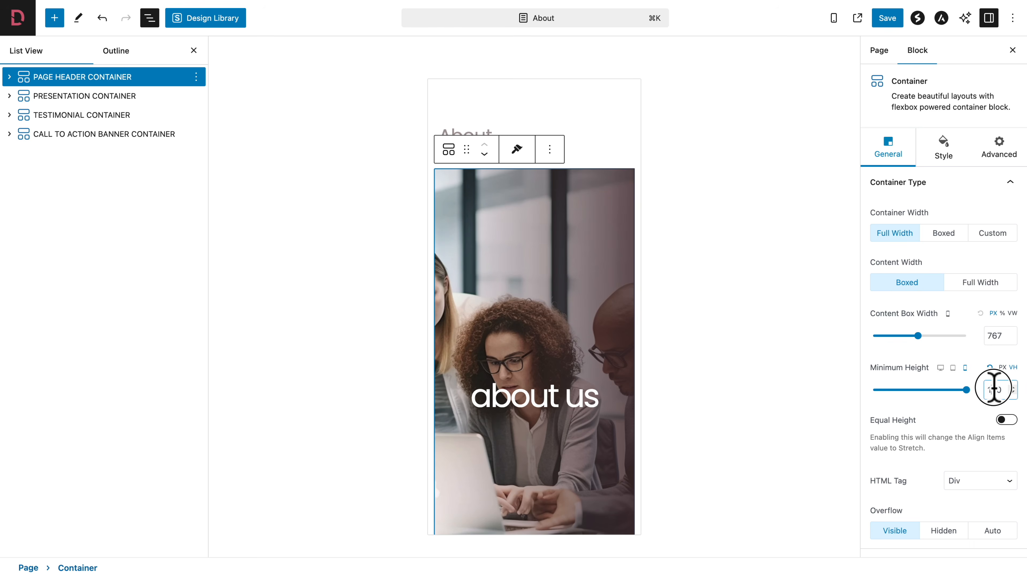
{"action": "type", "text": "55"}
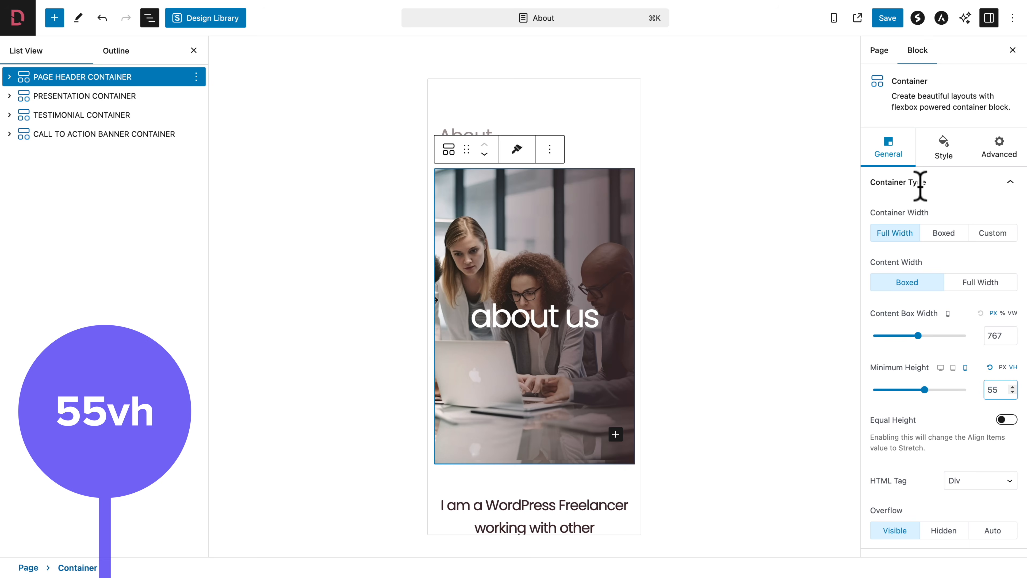
{"action": "left_click", "coordinate": [887, 18]}
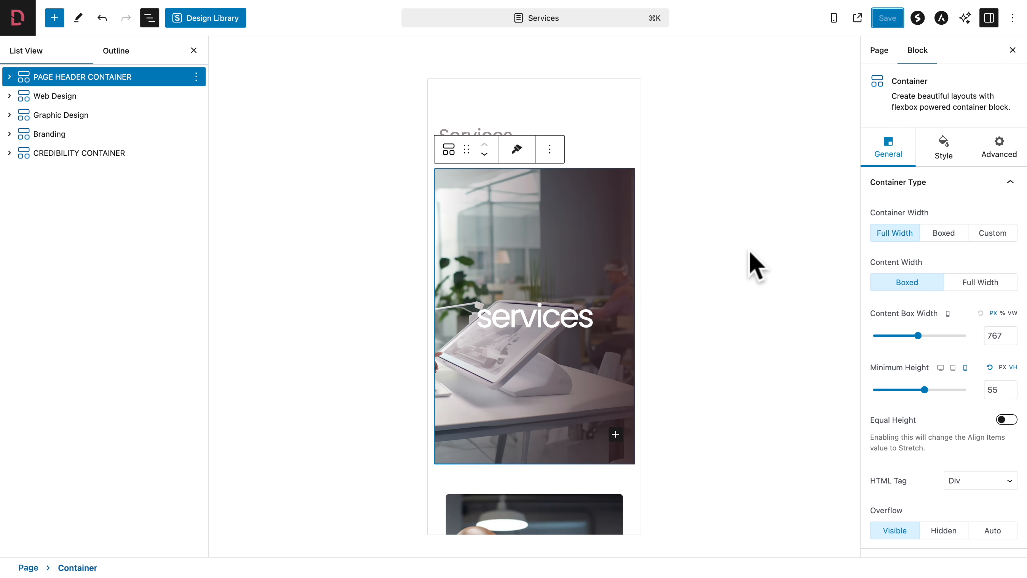
On the Services page, stop hiding the container holding the four credibility info boxes on tablet and mobile, and save.
{"action": "left_click", "coordinate": [833, 18]}
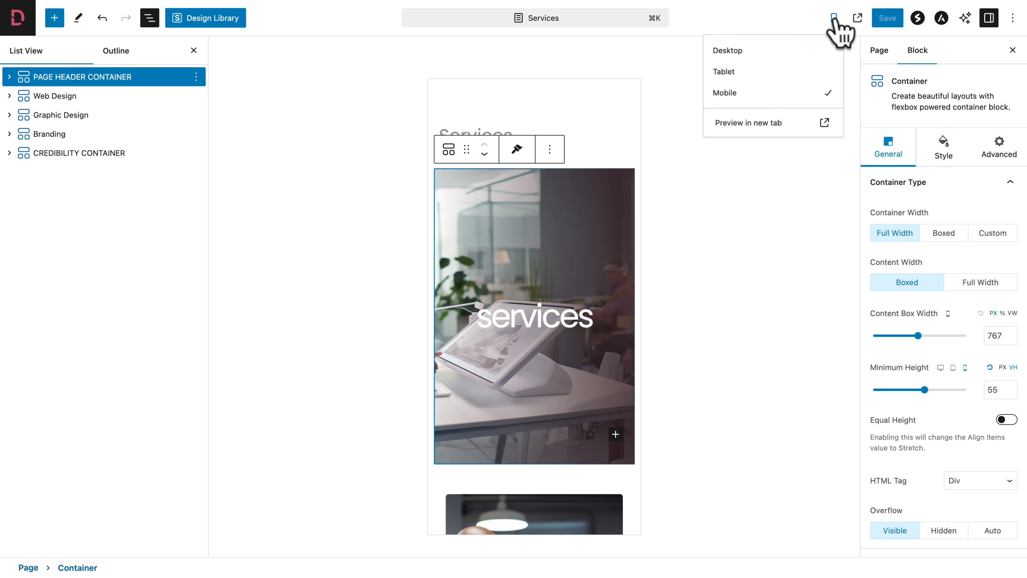
{"action": "left_click", "coordinate": [761, 57]}
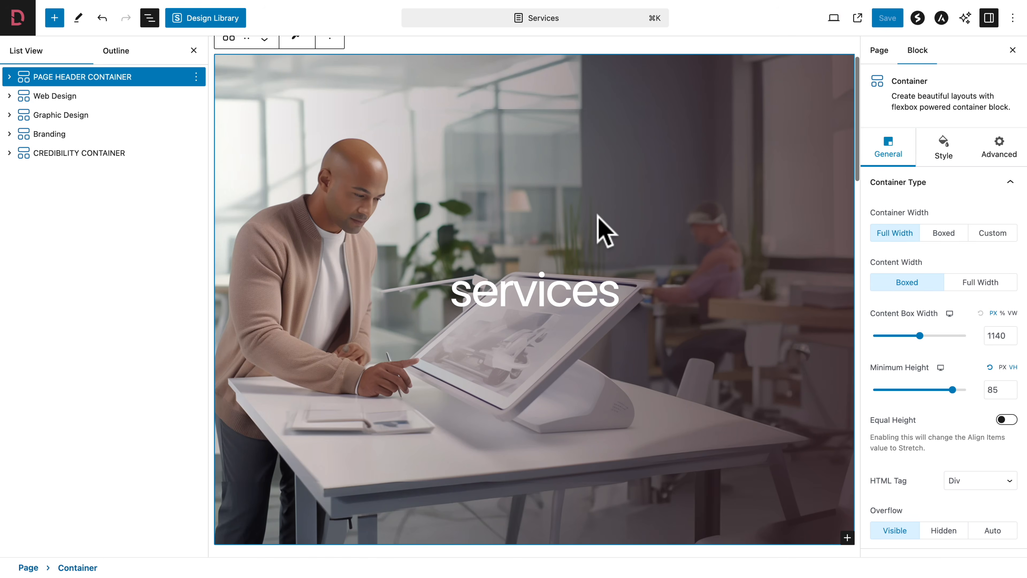
{"action": "scroll", "coordinate": [607, 226], "scroll_direction": "down", "scroll_amount": 20}
{"action": "scroll", "coordinate": [598, 215], "scroll_direction": "up", "scroll_amount": 3}
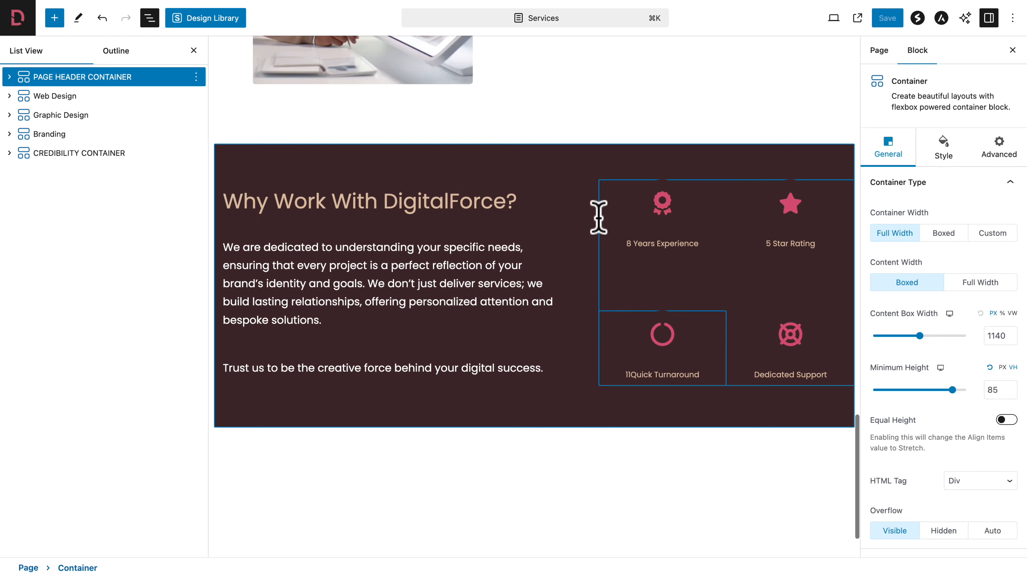
{"action": "left_click", "coordinate": [662, 204]}
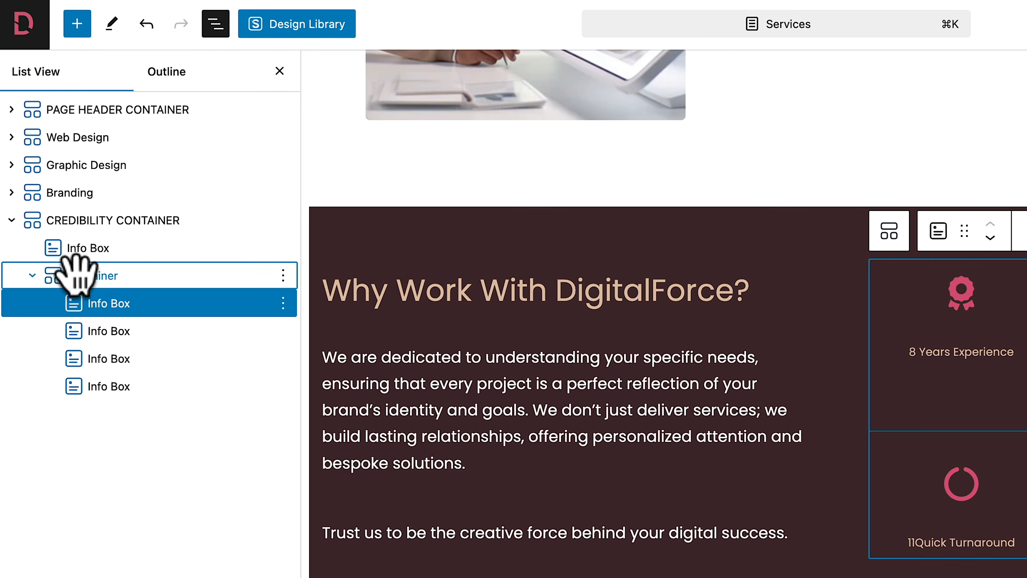
{"action": "left_click", "coordinate": [101, 277]}
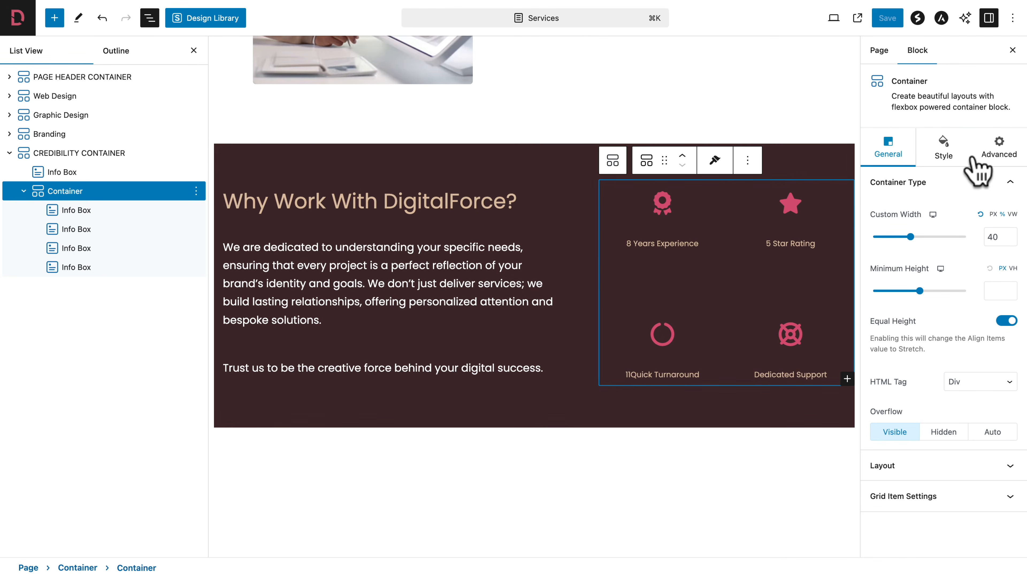
{"action": "left_click", "coordinate": [998, 153]}
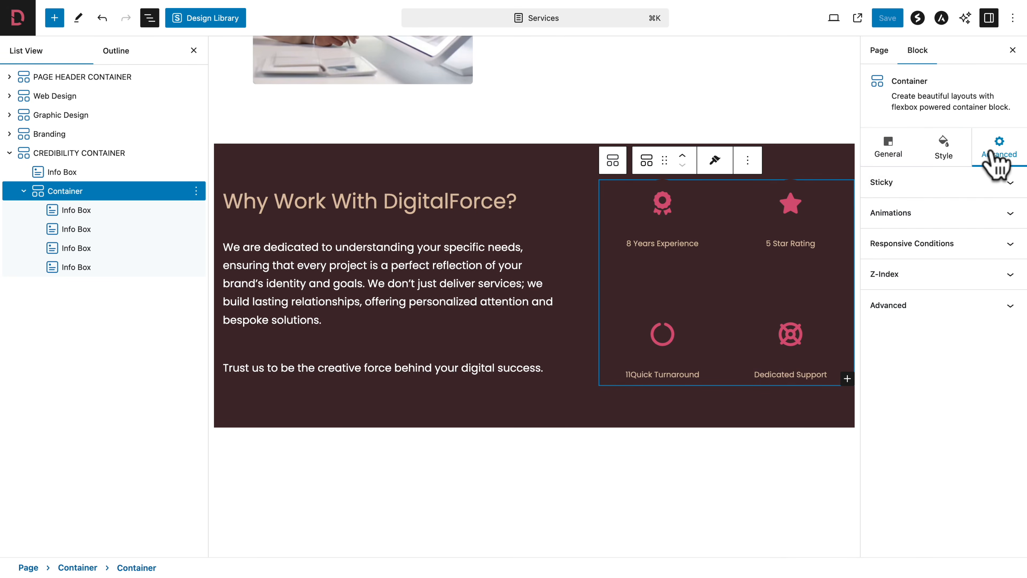
{"action": "left_click", "coordinate": [910, 248]}
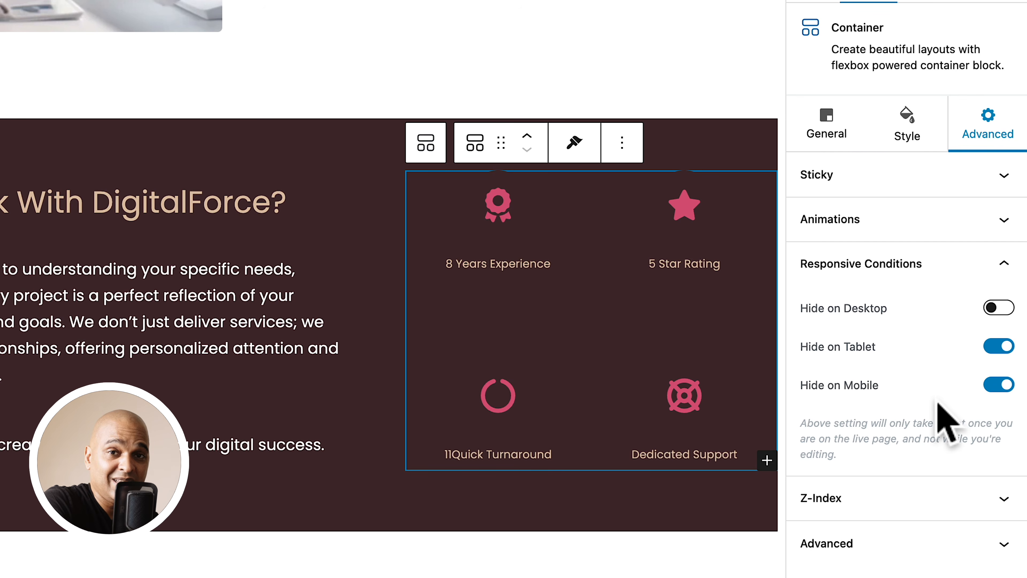
{"action": "left_click", "coordinate": [999, 346]}
{"action": "left_click", "coordinate": [1000, 386]}
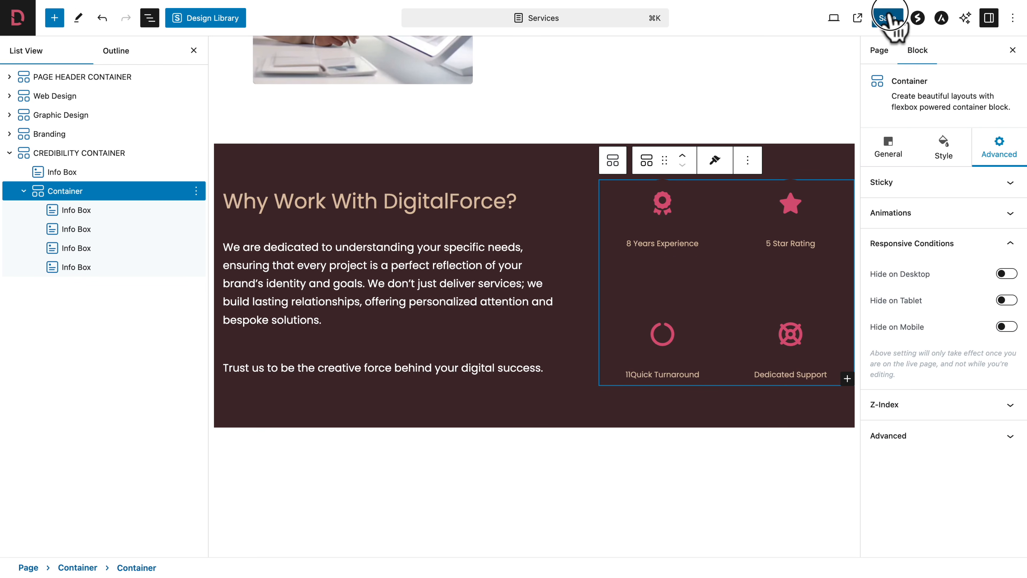
{"action": "left_click", "coordinate": [887, 18]}
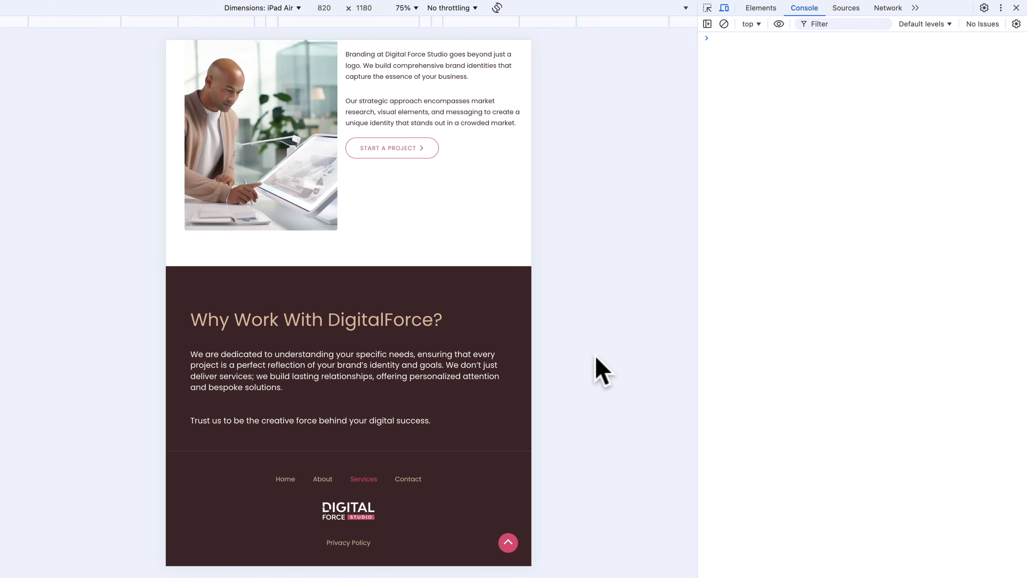
Review the credibility section of the published Services page in the iPad Air and iPhone 12 Pro views.
{"action": "scroll", "coordinate": [463, 390], "scroll_direction": "down", "scroll_amount": 3}
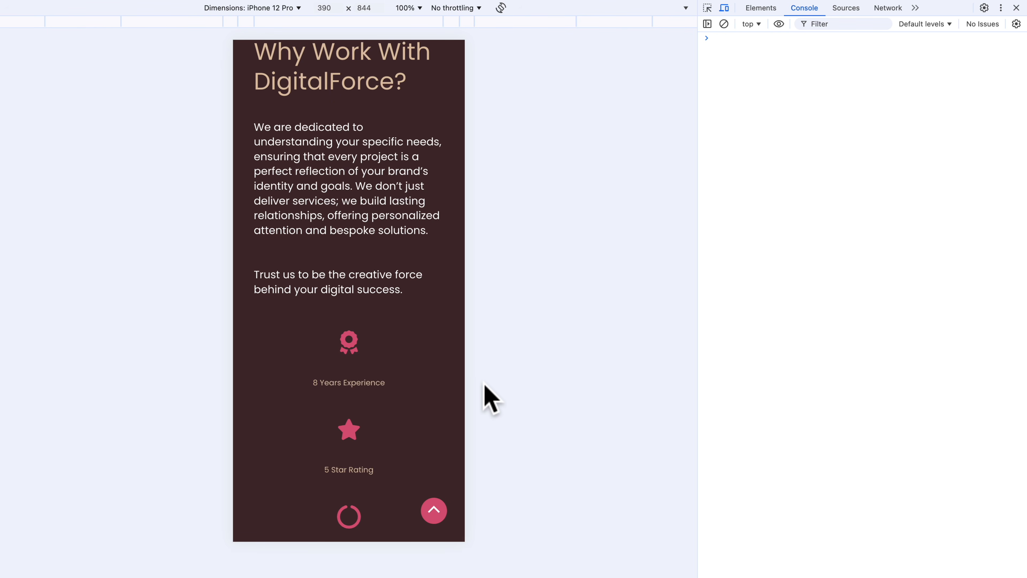
{"action": "scroll", "coordinate": [341, 360], "scroll_direction": "down", "scroll_amount": 5}
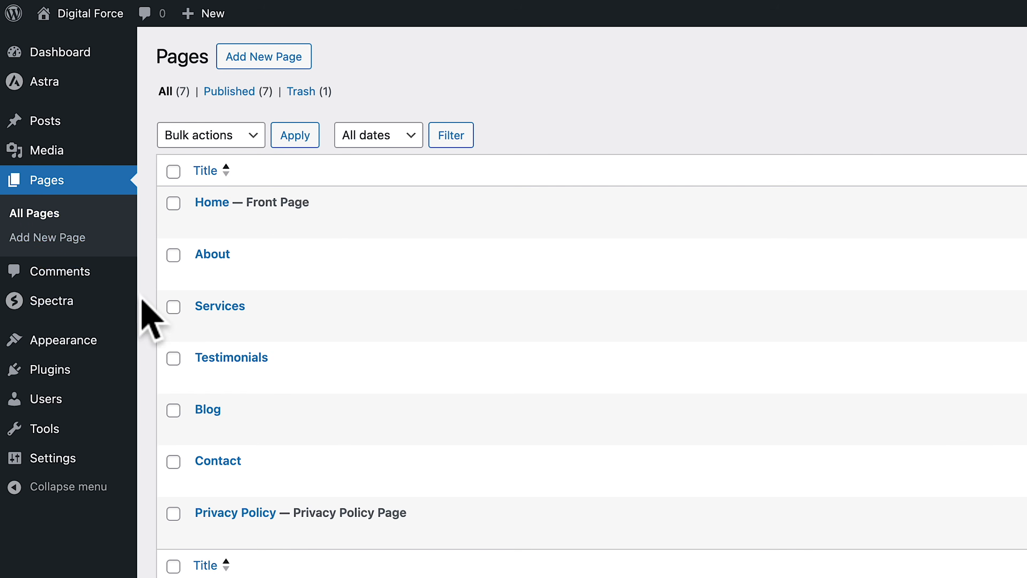
Open the Testimonials page for editing in a new tab and show its block structure list.
{"action": "mouse_move", "coordinate": [204, 366]}
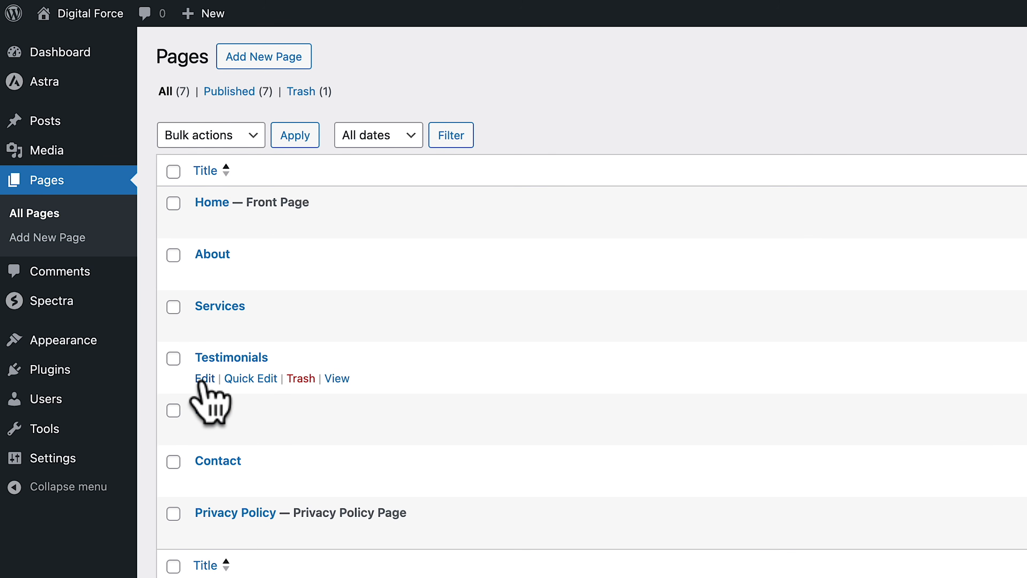
{"action": "right_click", "coordinate": [202, 383]}
{"action": "left_click", "coordinate": [235, 385]}
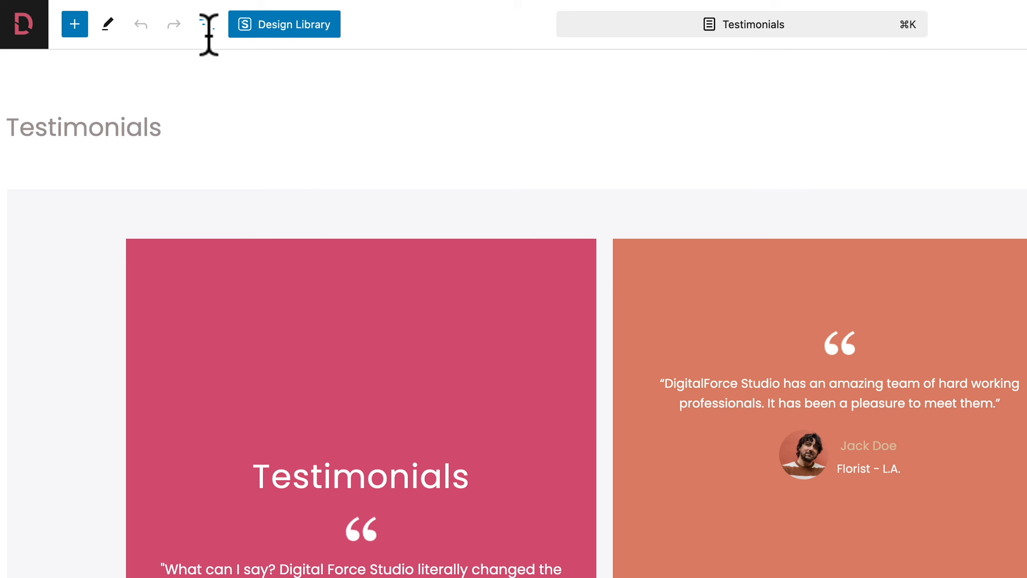
{"action": "left_click", "coordinate": [150, 18]}
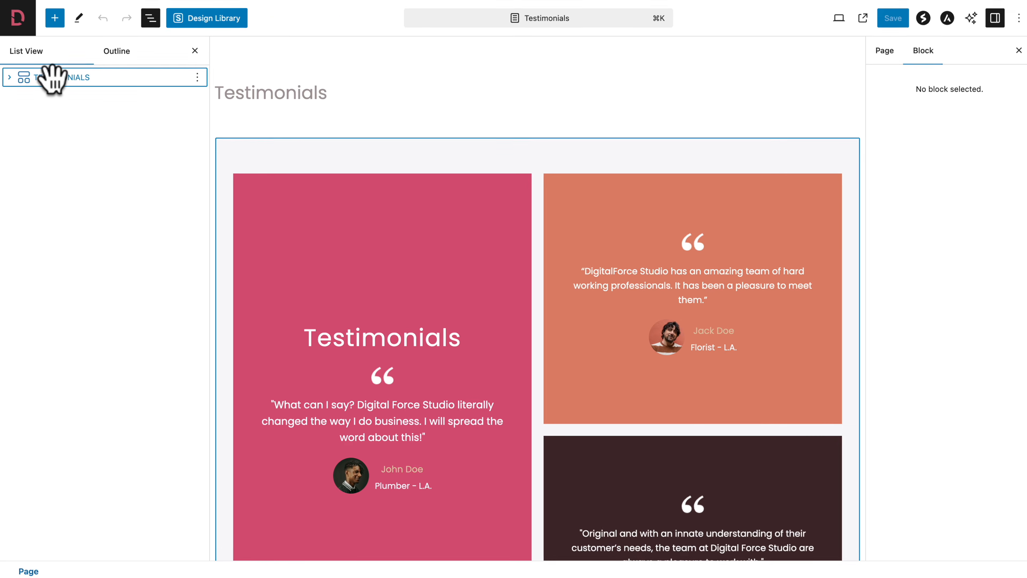
Set the layout direction of the TESTIMONIALS container on tablet to a top-to-bottom column.
{"action": "left_click", "coordinate": [66, 110]}
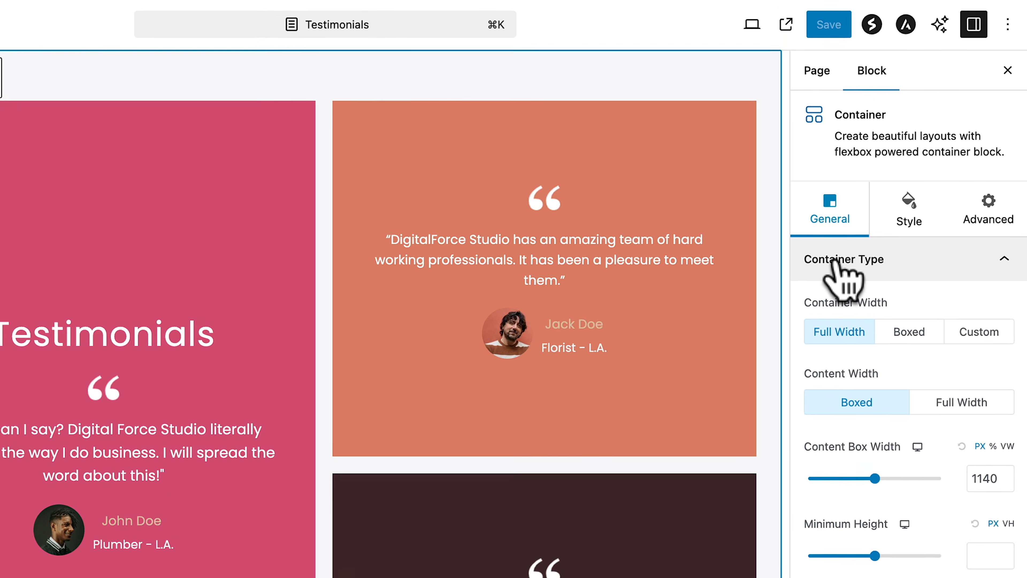
{"action": "left_click", "coordinate": [890, 182]}
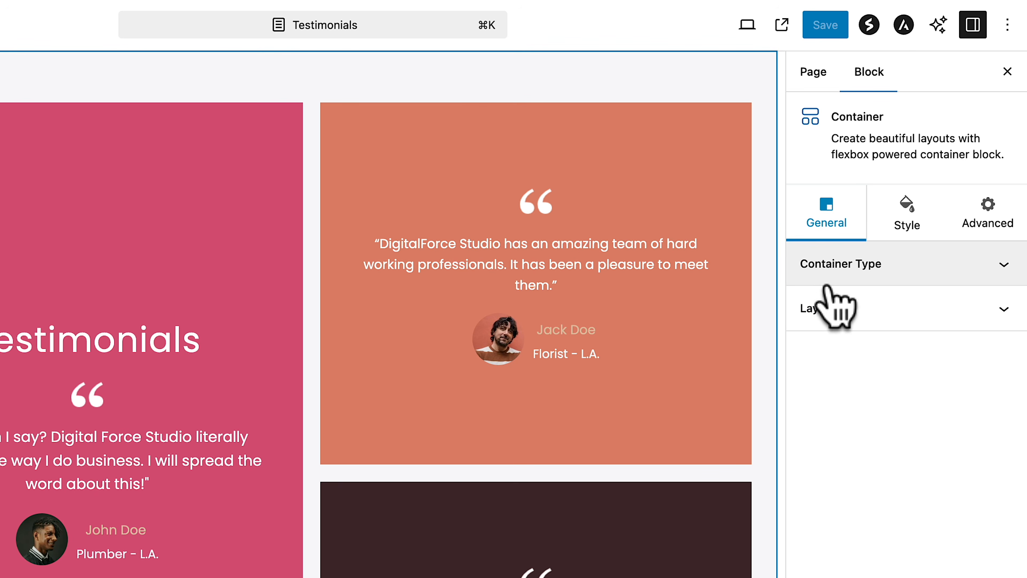
{"action": "left_click", "coordinate": [825, 320]}
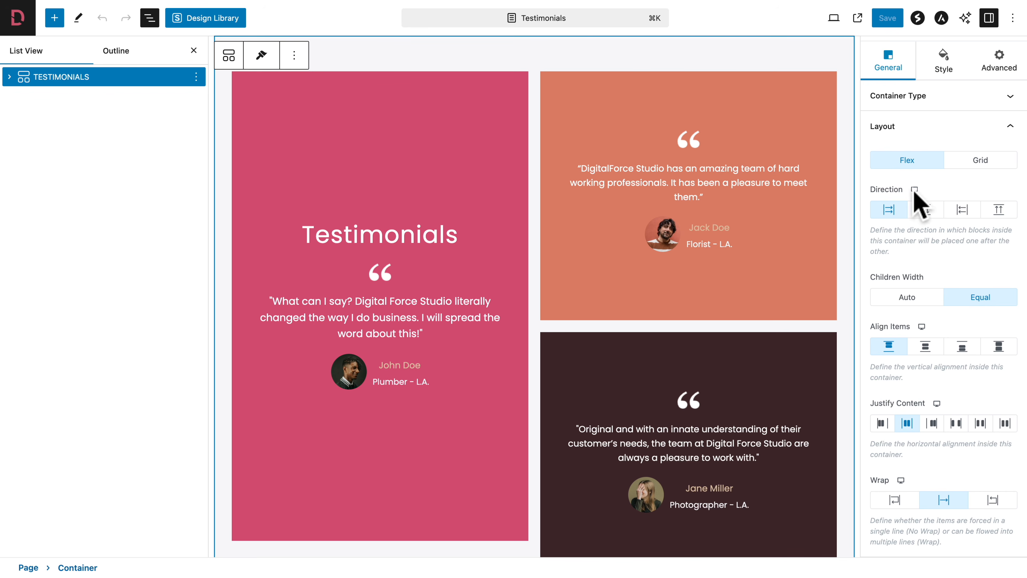
{"action": "left_click", "coordinate": [927, 190]}
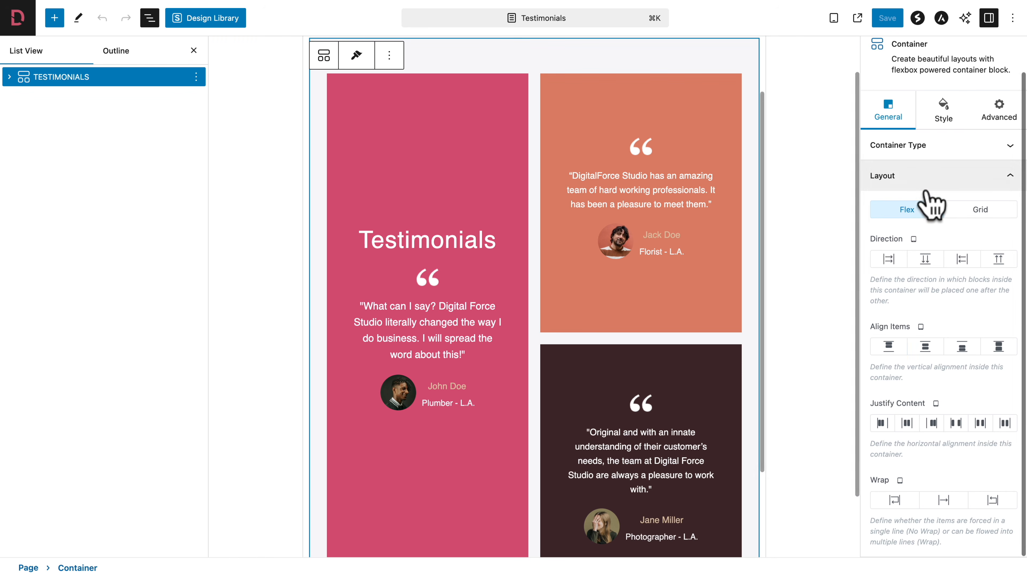
{"action": "left_click", "coordinate": [925, 261]}
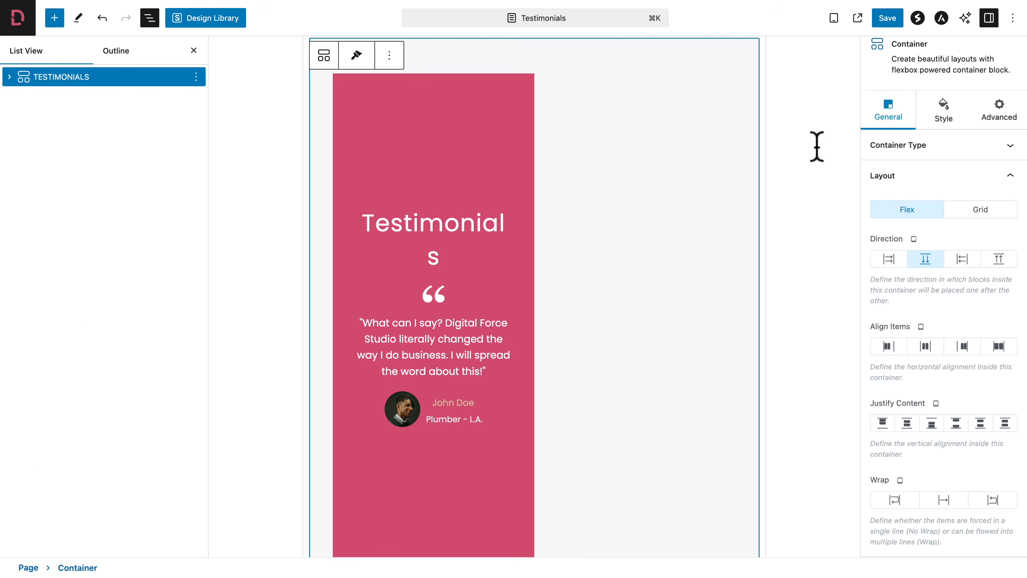
Set the tablet padding of the TESTIMONIALS container to 40 px on all four sides.
{"action": "left_click", "coordinate": [833, 17]}
{"action": "left_click", "coordinate": [787, 61]}
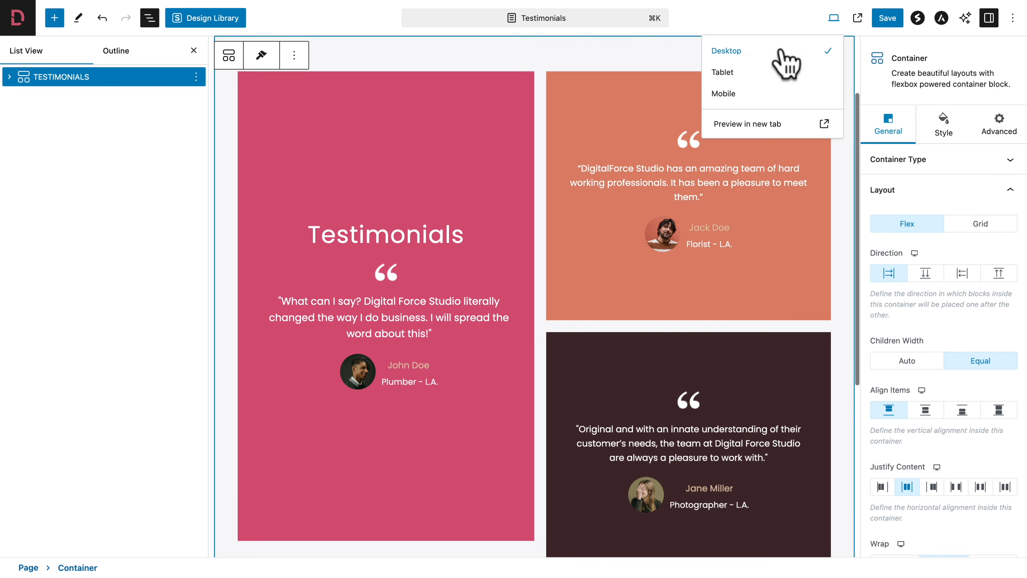
{"action": "left_click", "coordinate": [924, 57]}
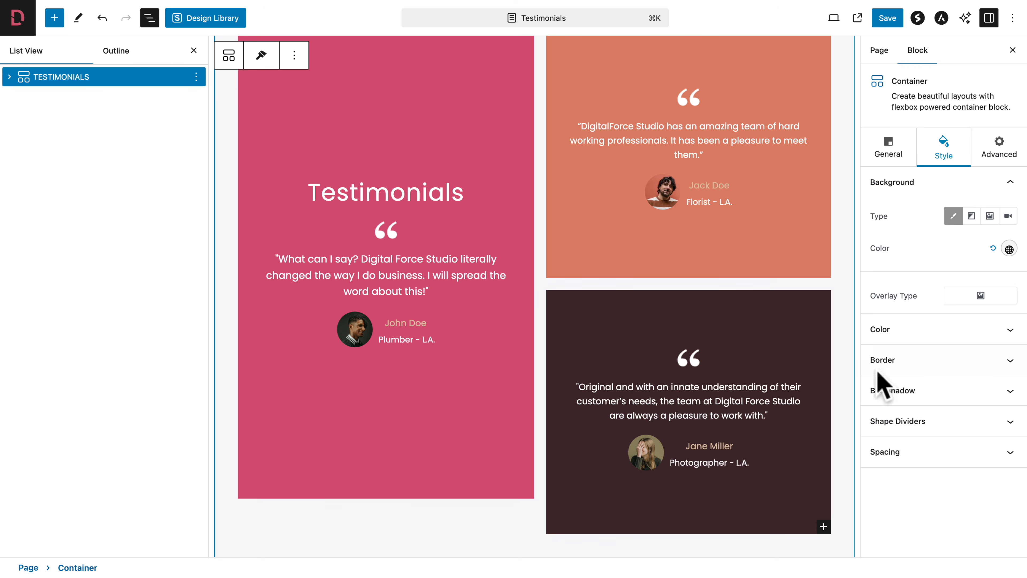
{"action": "left_click", "coordinate": [890, 455]}
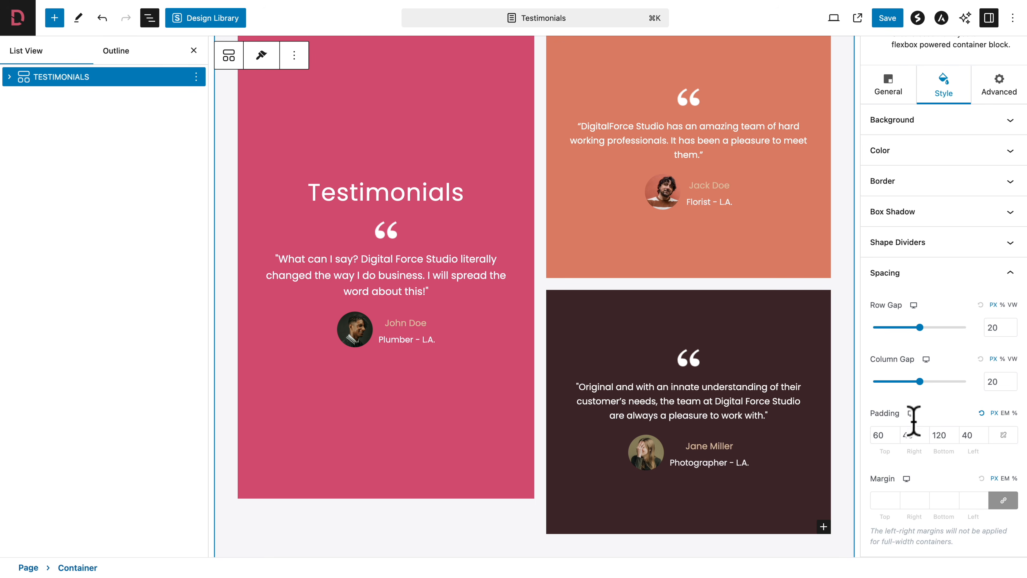
{"action": "left_click", "coordinate": [923, 414]}
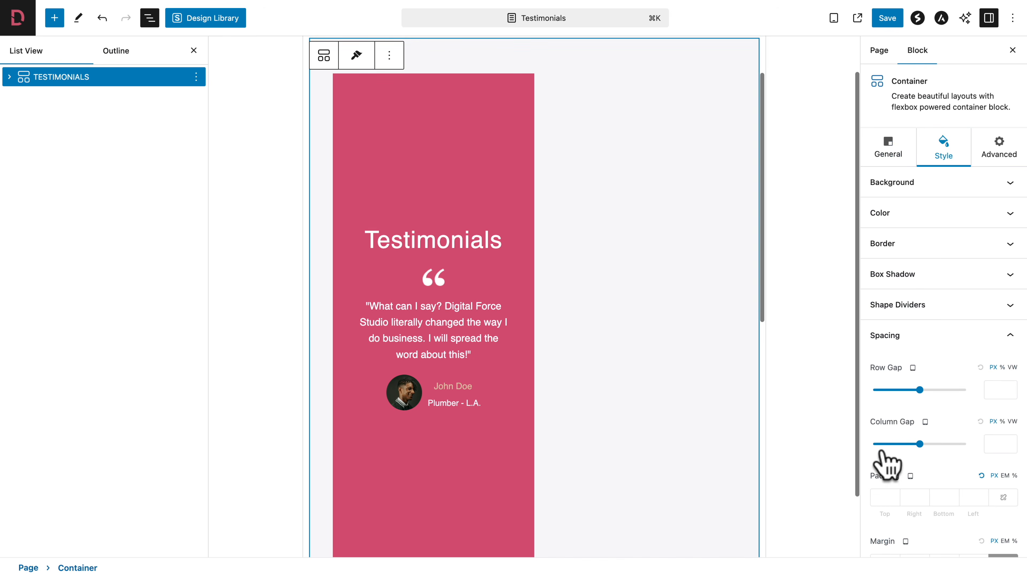
{"action": "left_click", "coordinate": [880, 434]}
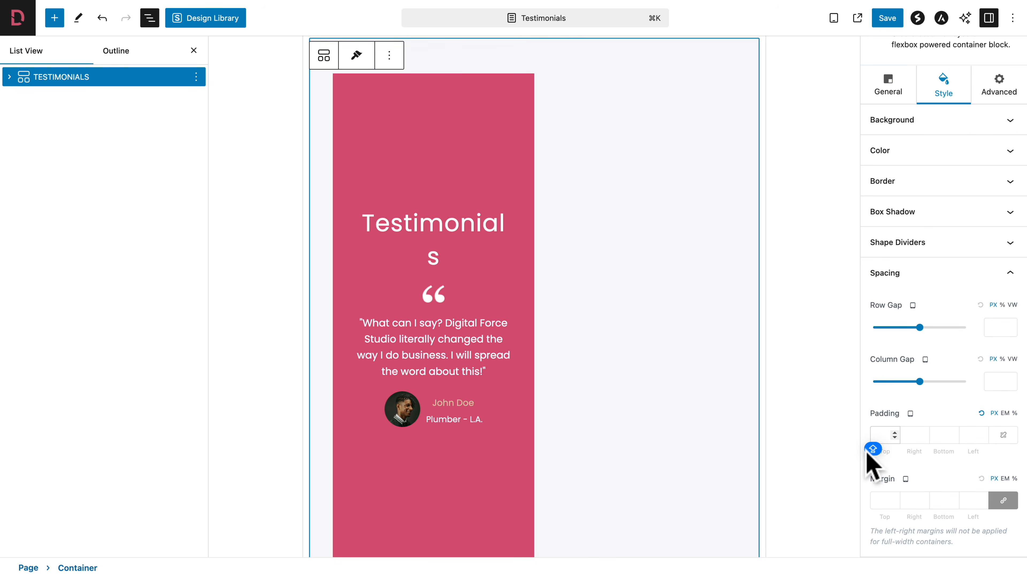
{"action": "left_click", "coordinate": [1000, 436]}
{"action": "left_click", "coordinate": [1000, 436]}
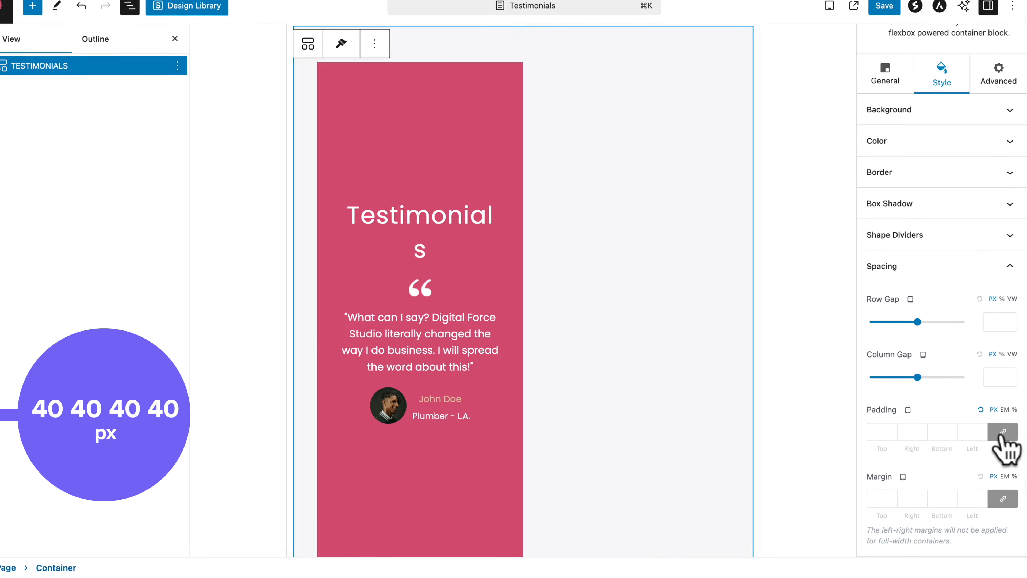
{"action": "left_click", "coordinate": [969, 435]}
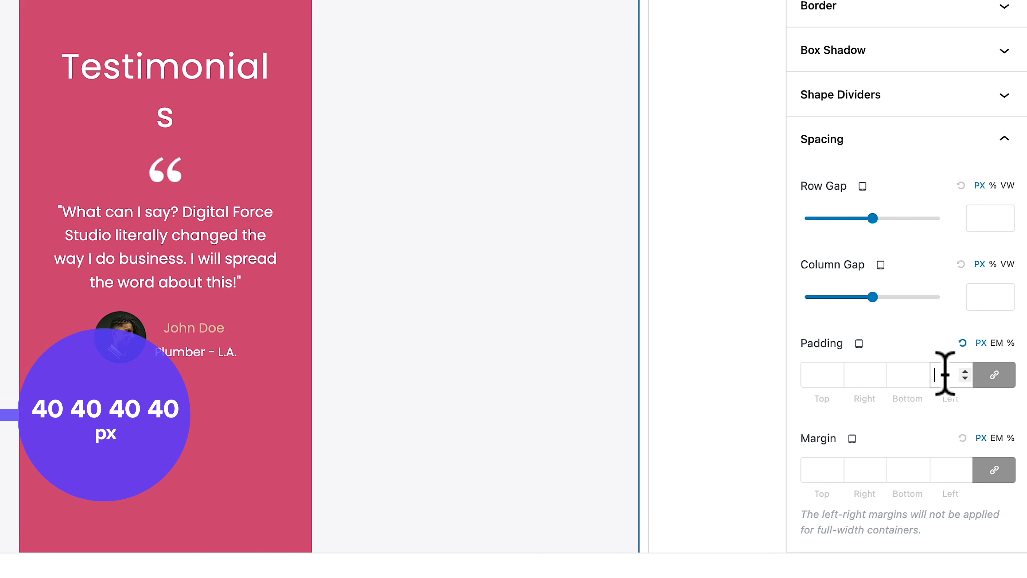
{"action": "type", "text": "40"}
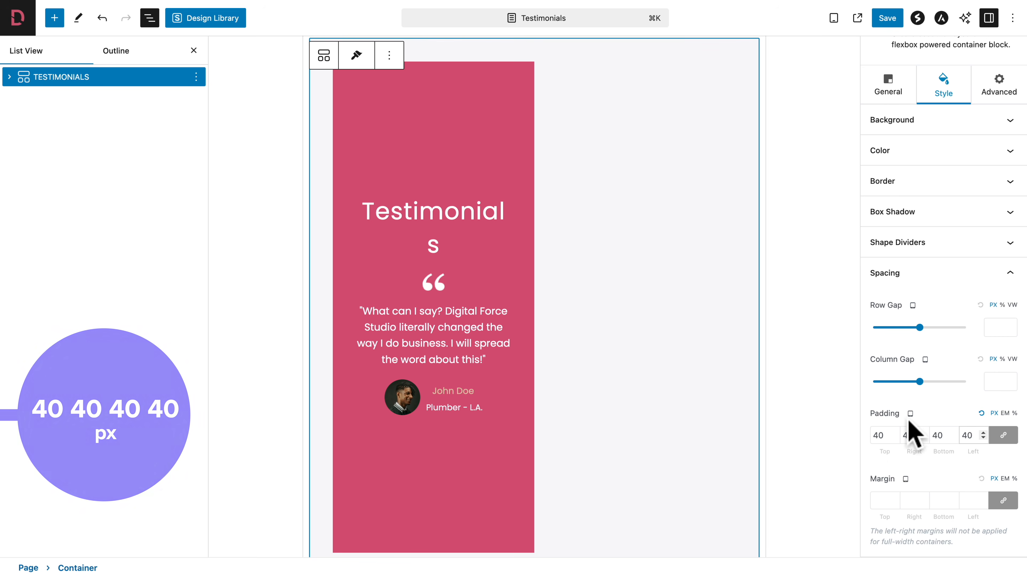
Set the TESTIMONIALS container's mobile padding to 30 px top, 10 px right, 20 px bottom and 10 px left.
{"action": "left_click", "coordinate": [935, 414]}
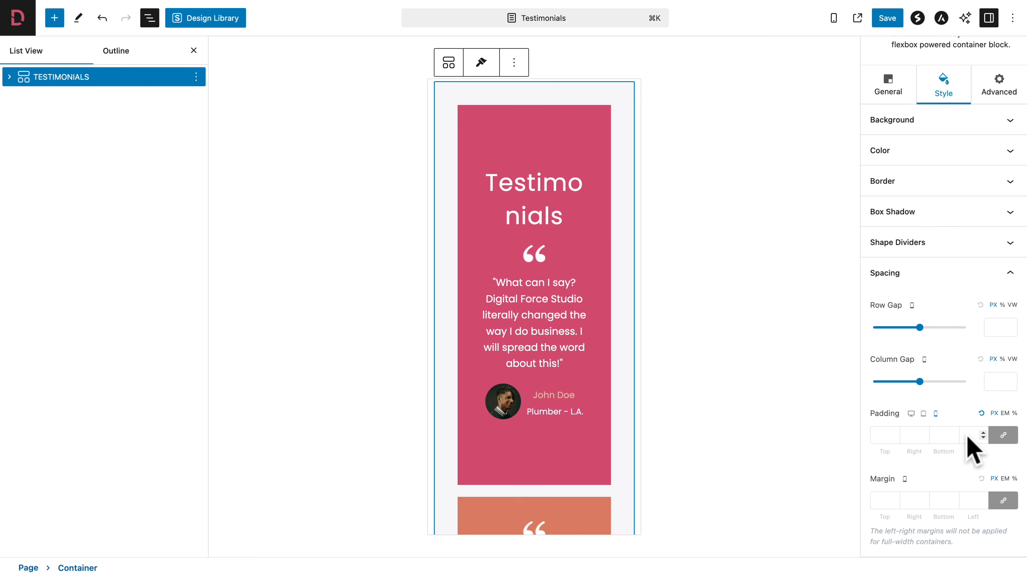
{"action": "left_click", "coordinate": [1004, 436]}
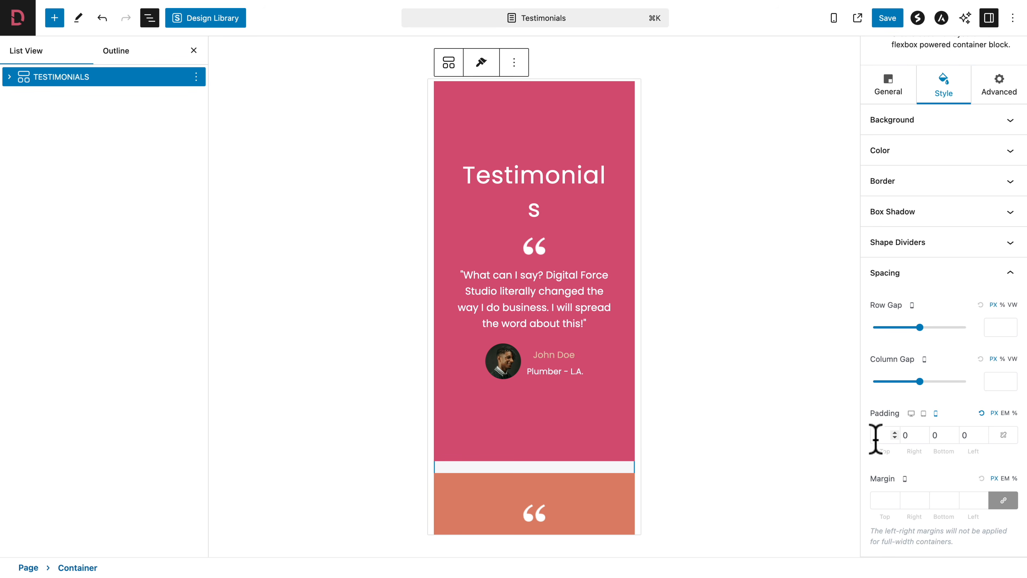
{"action": "type", "text": "30"}
{"action": "key", "text": "Tab"}
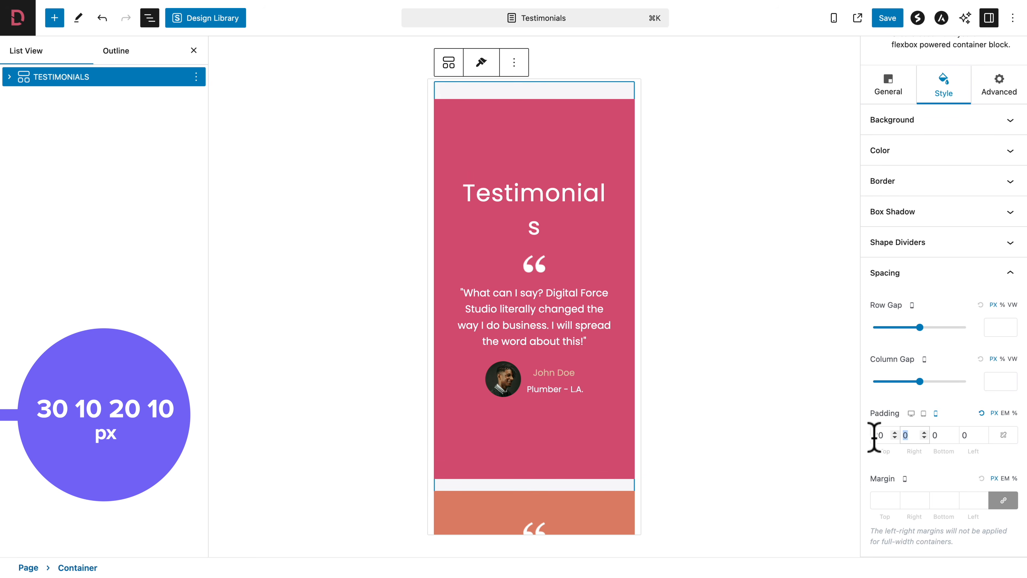
{"action": "type", "text": "10"}
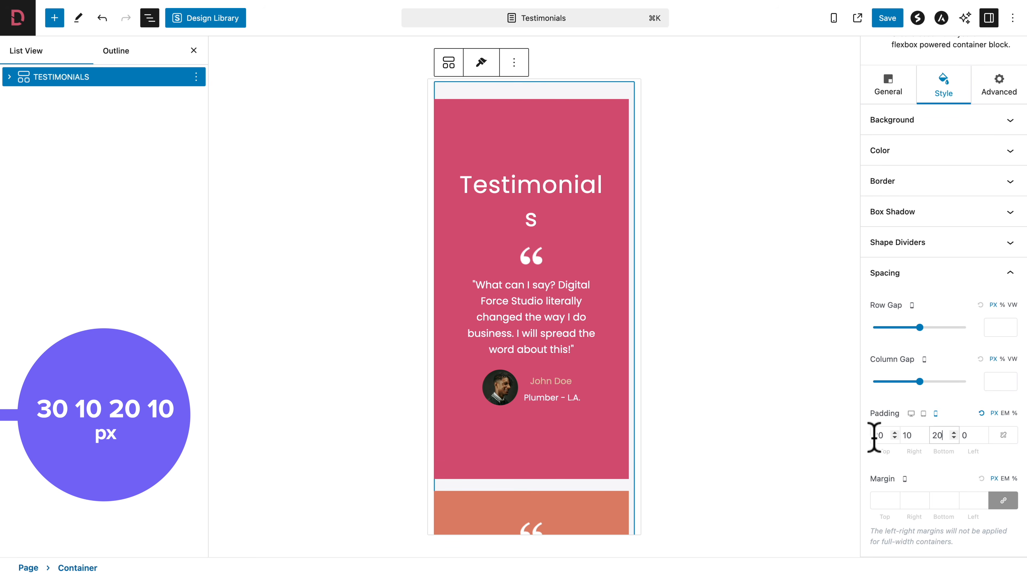
{"action": "type", "text": "10"}
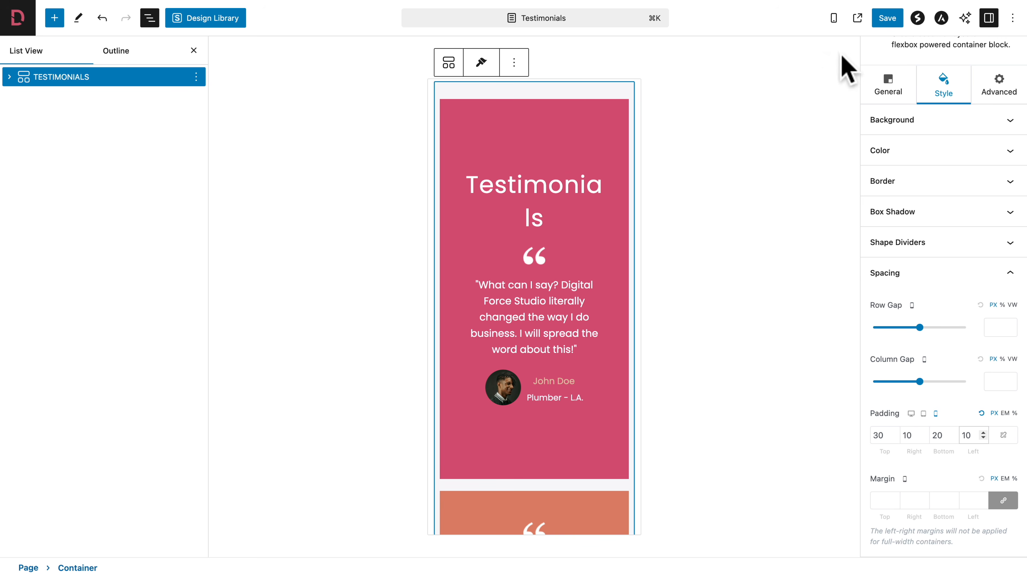
For the TESTIMONIALS LEFT container on tablet, set the custom width to 100% and the minimum height to 0 px.
{"action": "left_click", "coordinate": [834, 18]}
{"action": "left_click", "coordinate": [770, 50]}
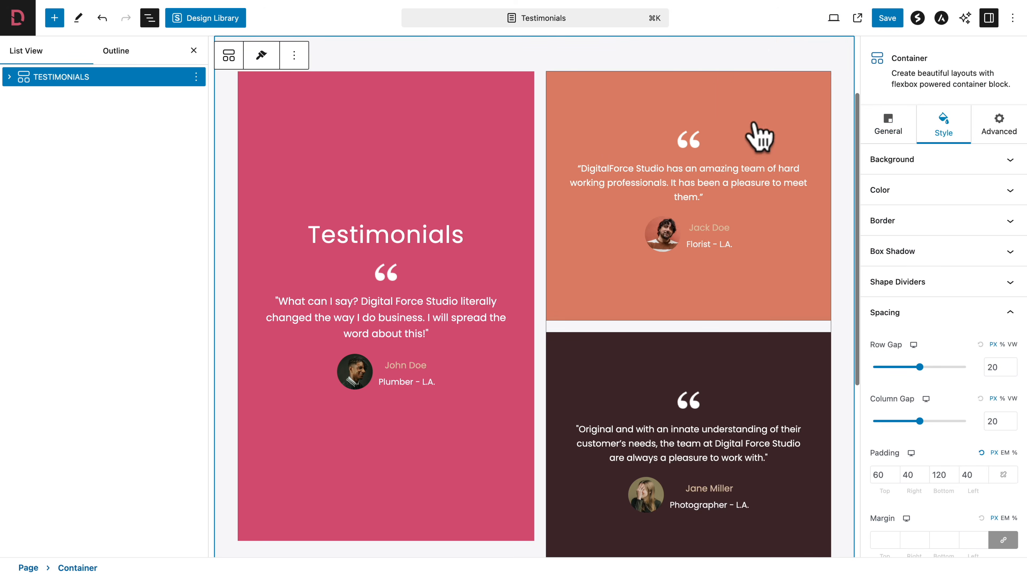
{"action": "scroll", "coordinate": [756, 121], "scroll_direction": "down", "scroll_amount": 2}
{"action": "left_click", "coordinate": [10, 77]}
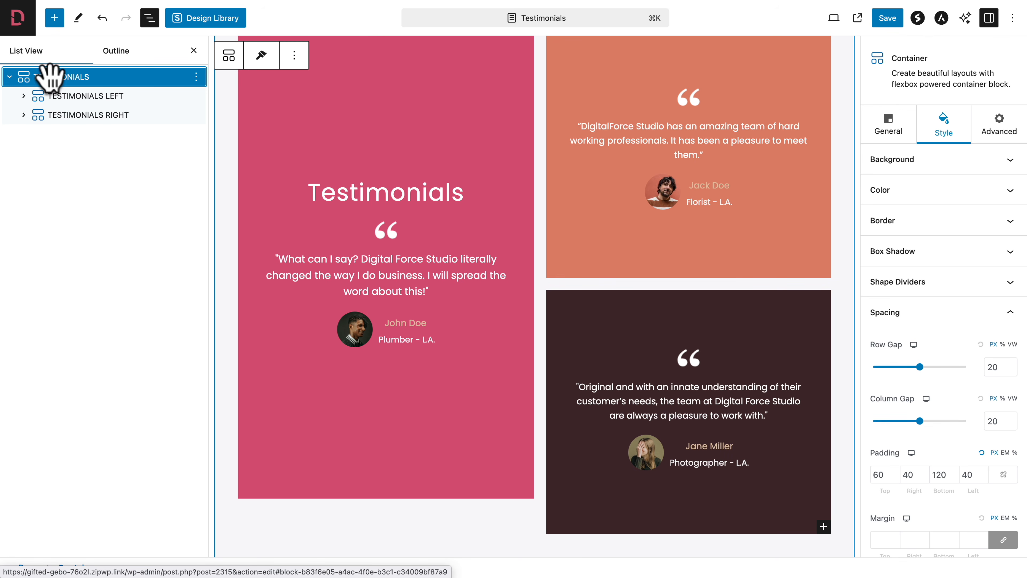
{"action": "left_click", "coordinate": [69, 93]}
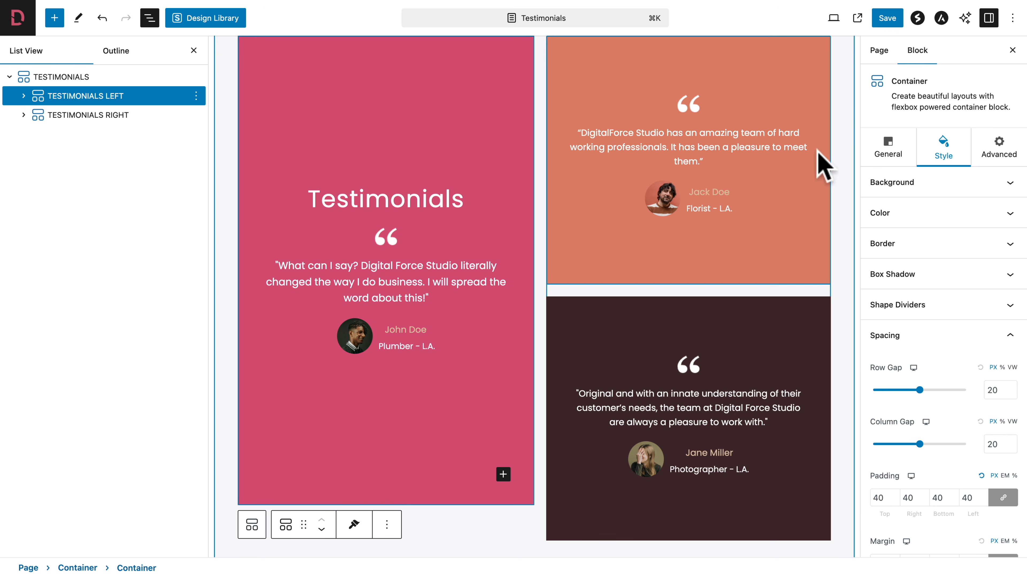
{"action": "left_click", "coordinate": [886, 158]}
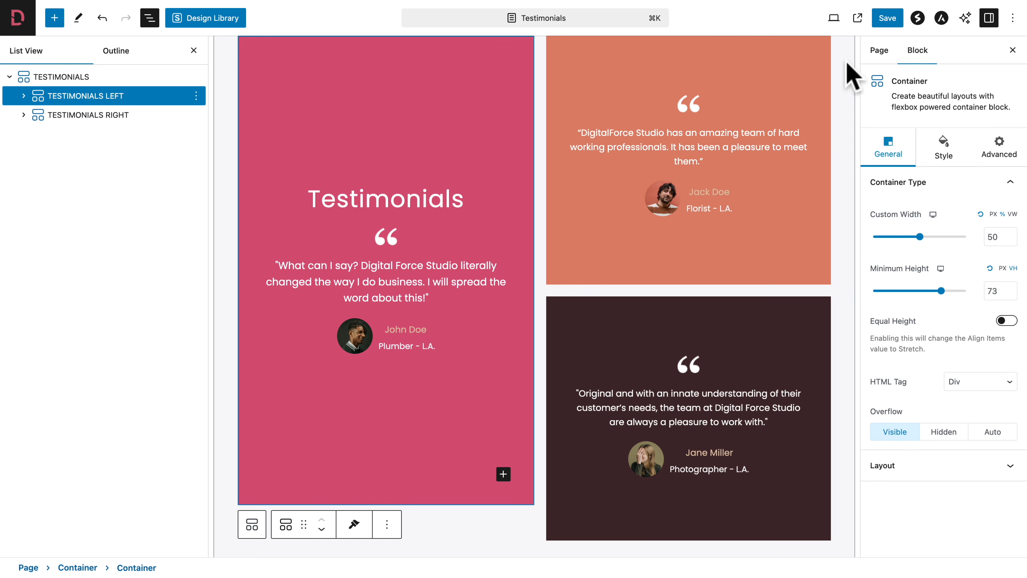
{"action": "left_click", "coordinate": [834, 19]}
{"action": "left_click", "coordinate": [764, 72]}
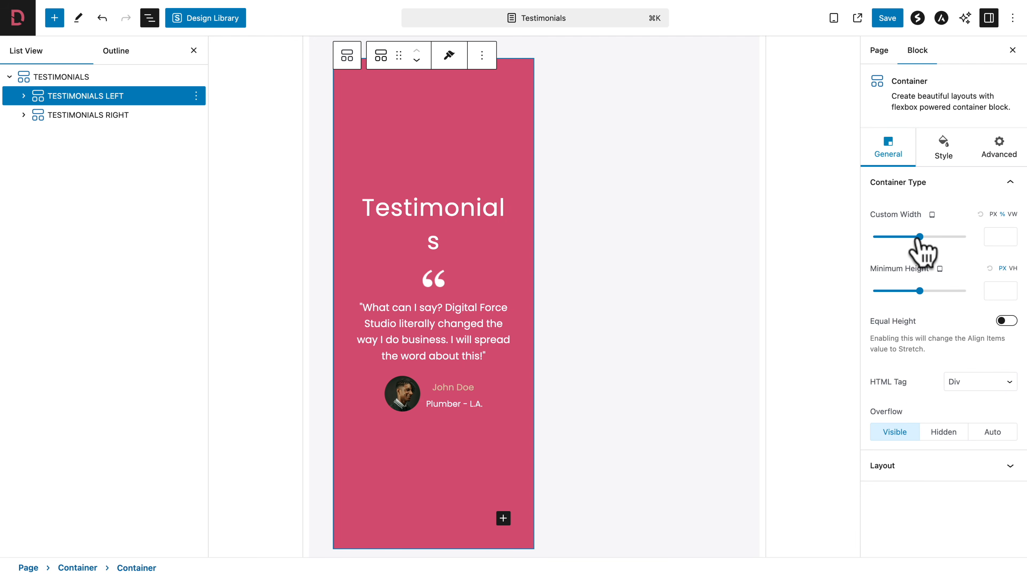
{"action": "left_click_drag", "start_coordinate": [920, 236], "coordinate": [967, 237]}
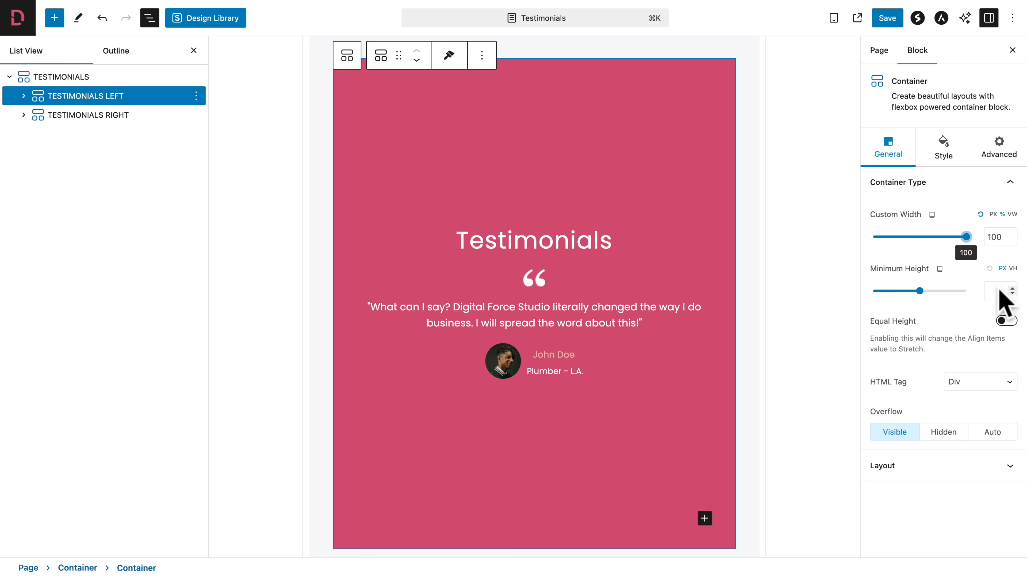
{"action": "type", "text": "0"}
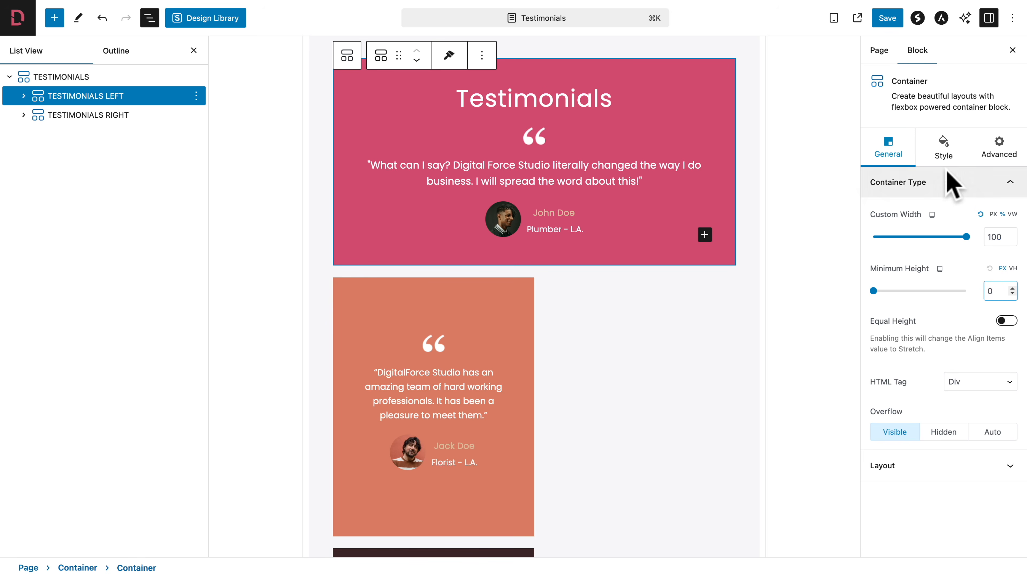
Set the tablet padding of TESTIMONIALS LEFT to 80 px top and bottom and 40 px right and left.
{"action": "left_click", "coordinate": [944, 147]}
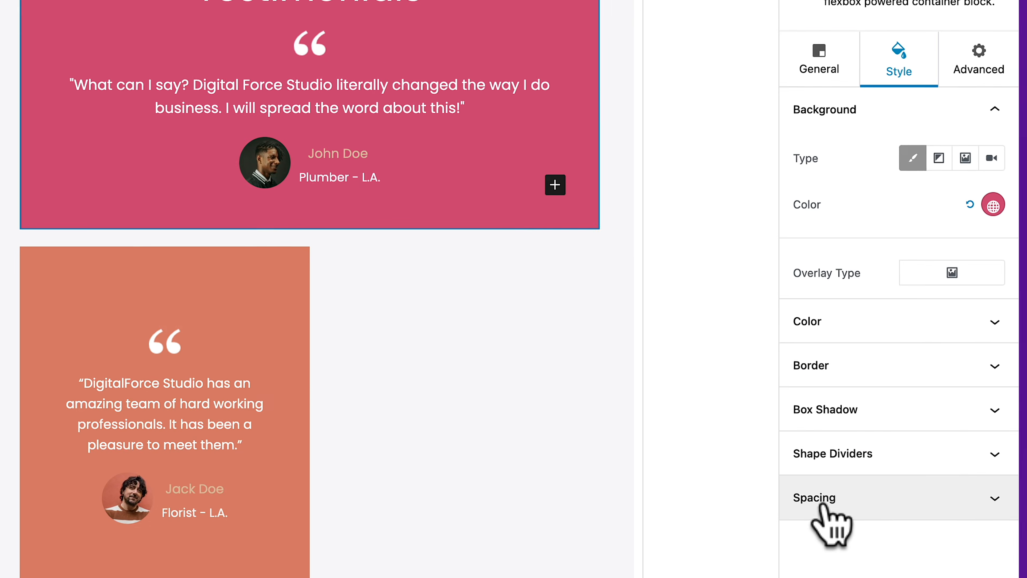
{"action": "left_click", "coordinate": [820, 502]}
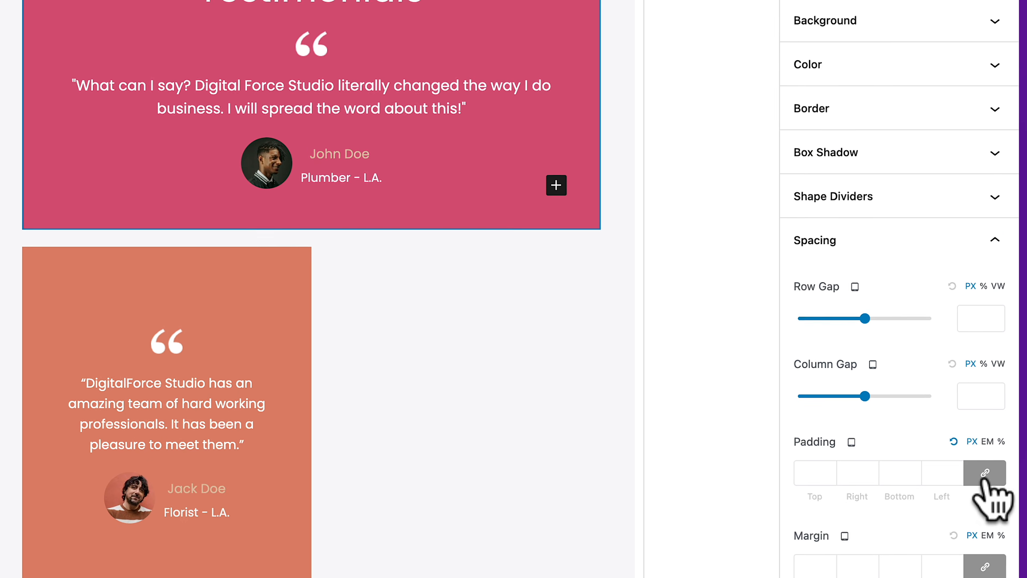
{"action": "left_click", "coordinate": [985, 474]}
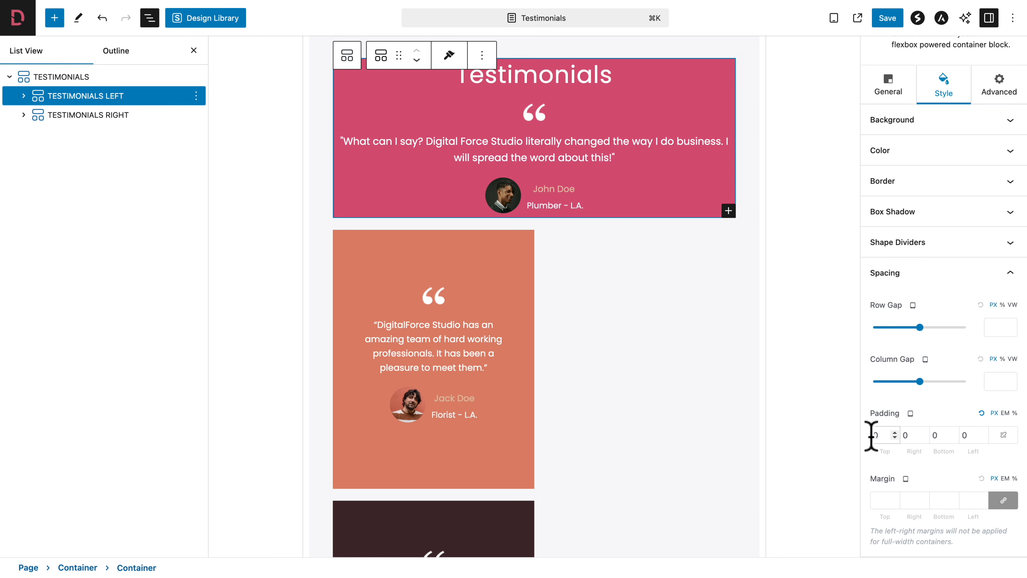
{"action": "left_click", "coordinate": [872, 435]}
{"action": "type", "text": "8"}
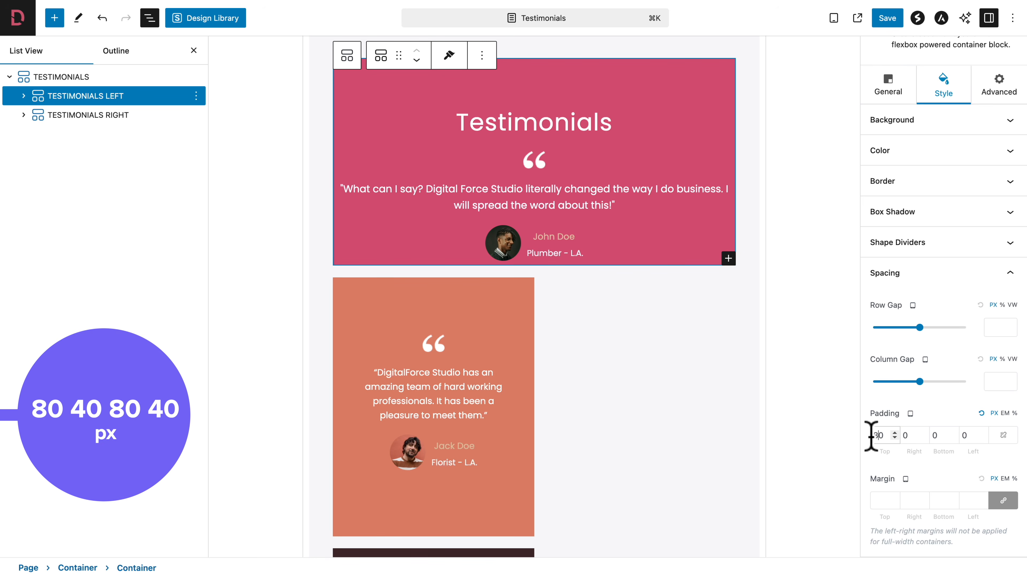
{"action": "type", "text": "40"}
{"action": "key", "text": "Tab"}
{"action": "key", "text": "Tab"}
{"action": "type", "text": "80"}
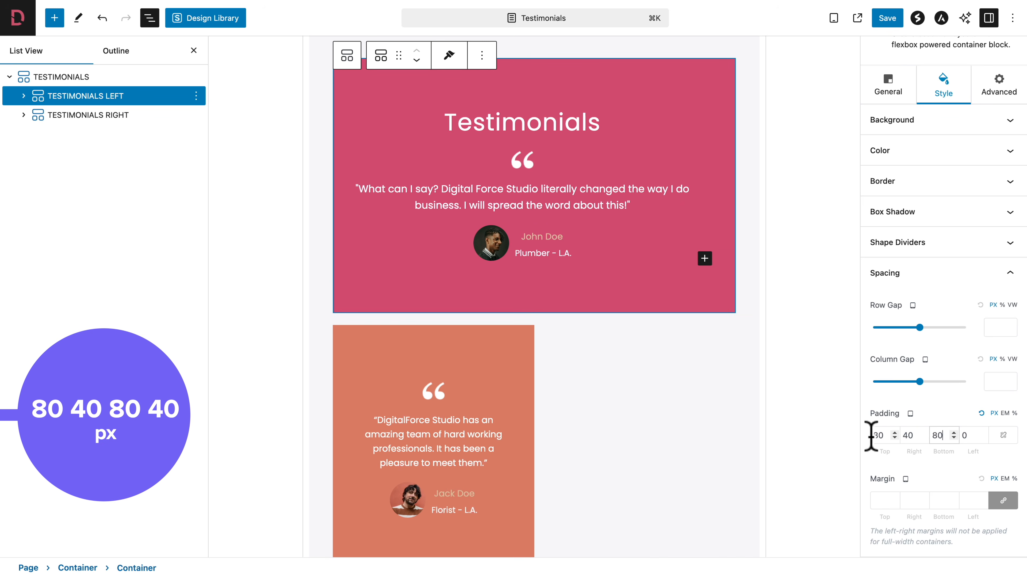
{"action": "key", "text": "Tab"}
{"action": "type", "text": "40"}
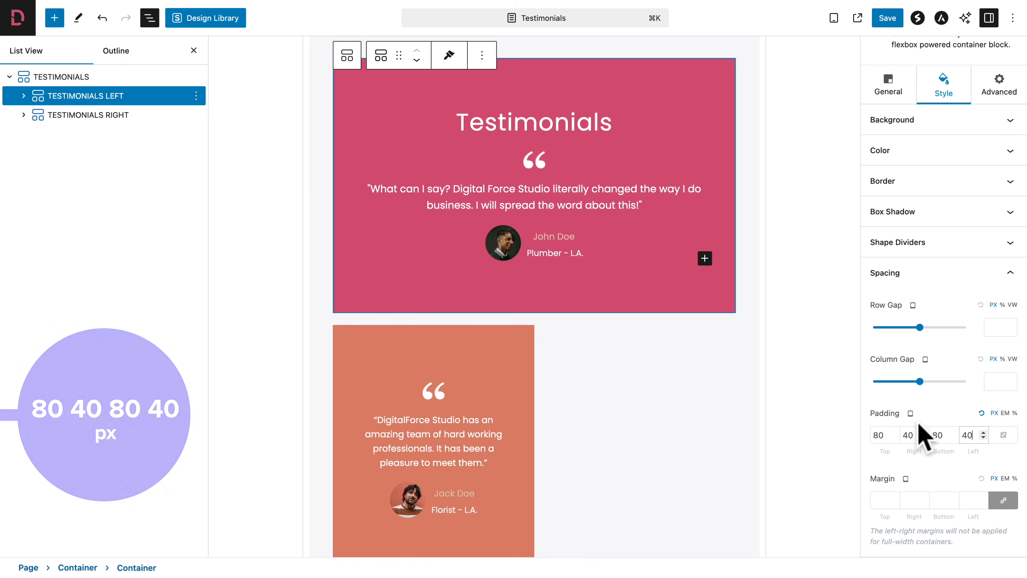
Set the mobile padding of TESTIMONIALS LEFT to 80 px top and bottom and 20 px right and left.
{"action": "left_click", "coordinate": [936, 412]}
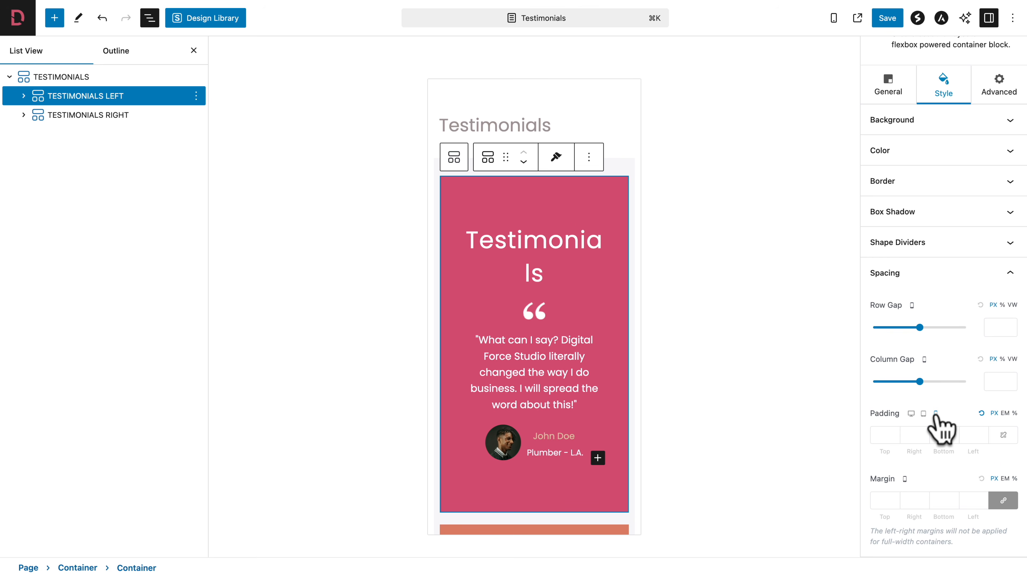
{"action": "left_click", "coordinate": [877, 434]}
{"action": "type", "text": "0"}
{"action": "key", "text": "Tab"}
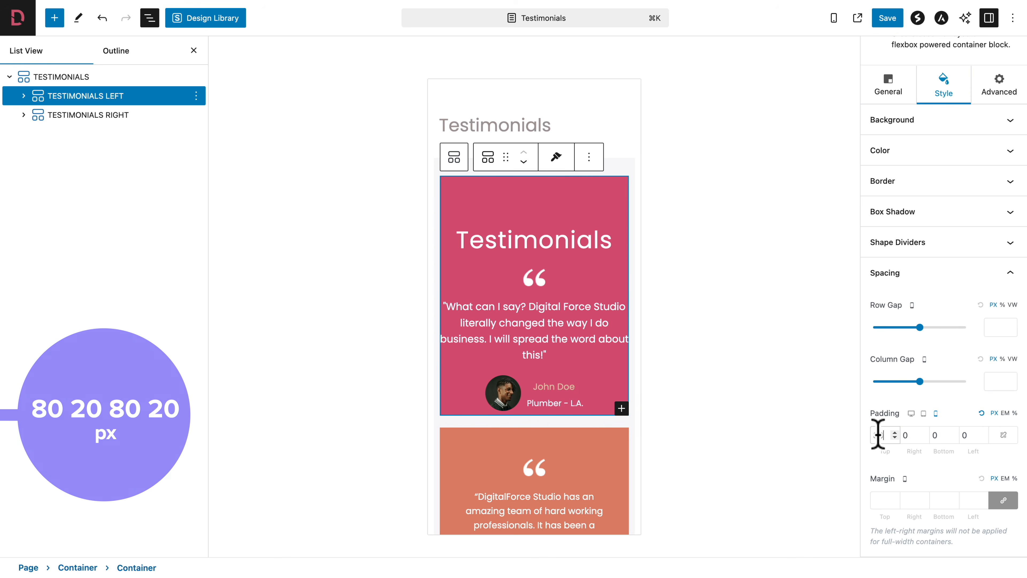
{"action": "type", "text": "20"}
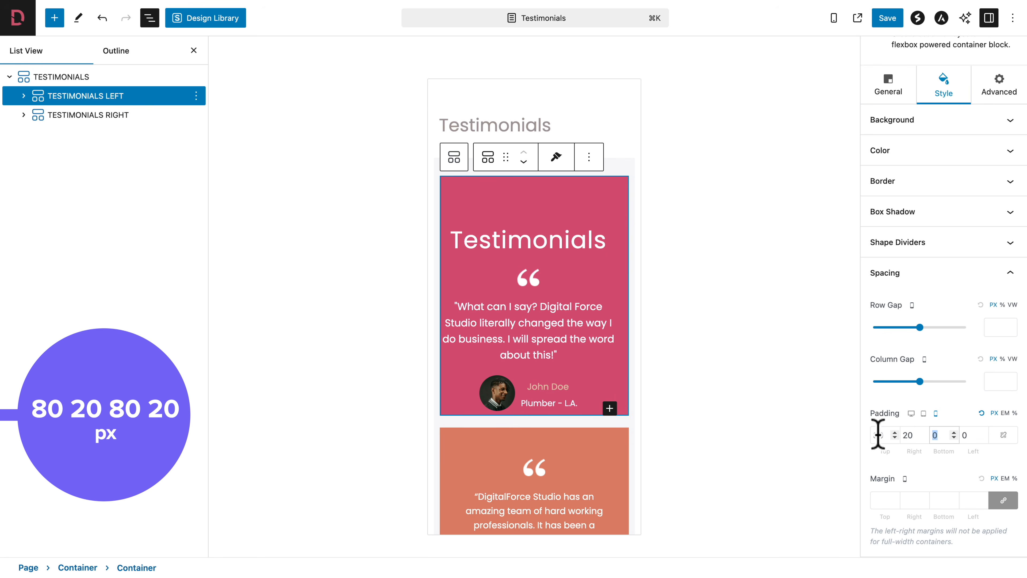
{"action": "type", "text": "80"}
{"action": "type", "text": "20"}
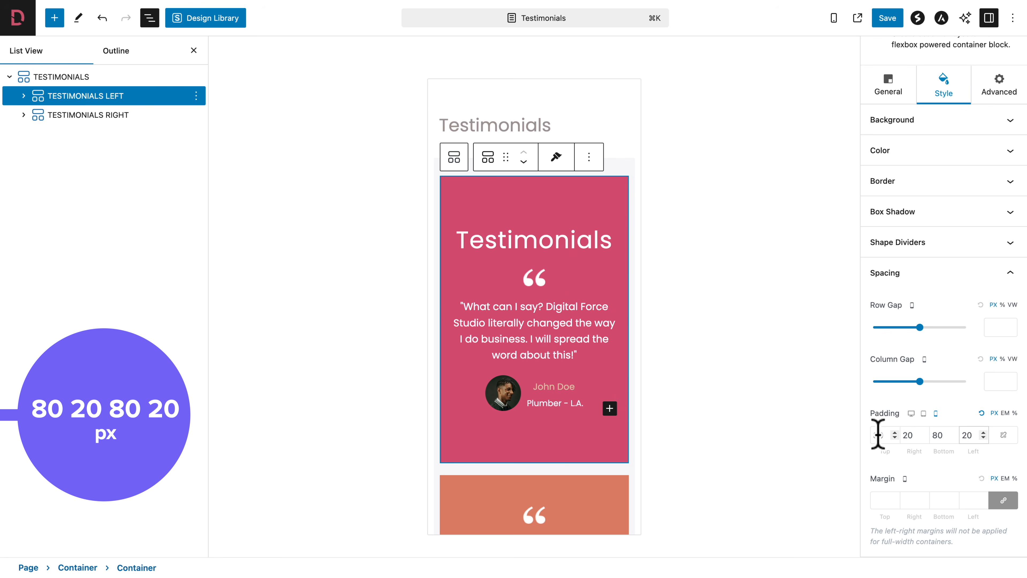
Give the TESTIMONIALS RIGHT container a tablet custom width of 100% and a minimum height of 0 px.
{"action": "left_click", "coordinate": [924, 413]}
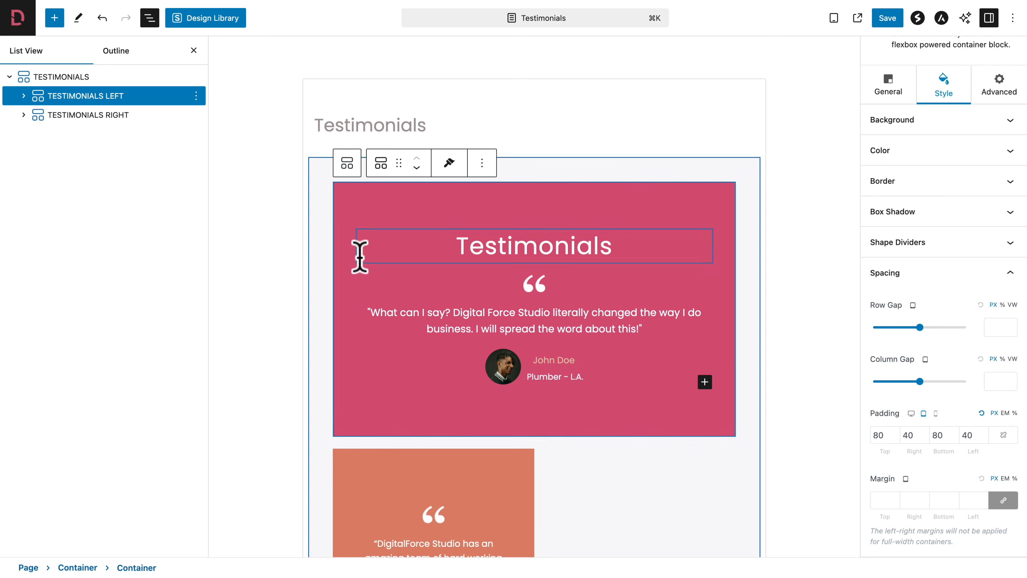
{"action": "left_click", "coordinate": [65, 115]}
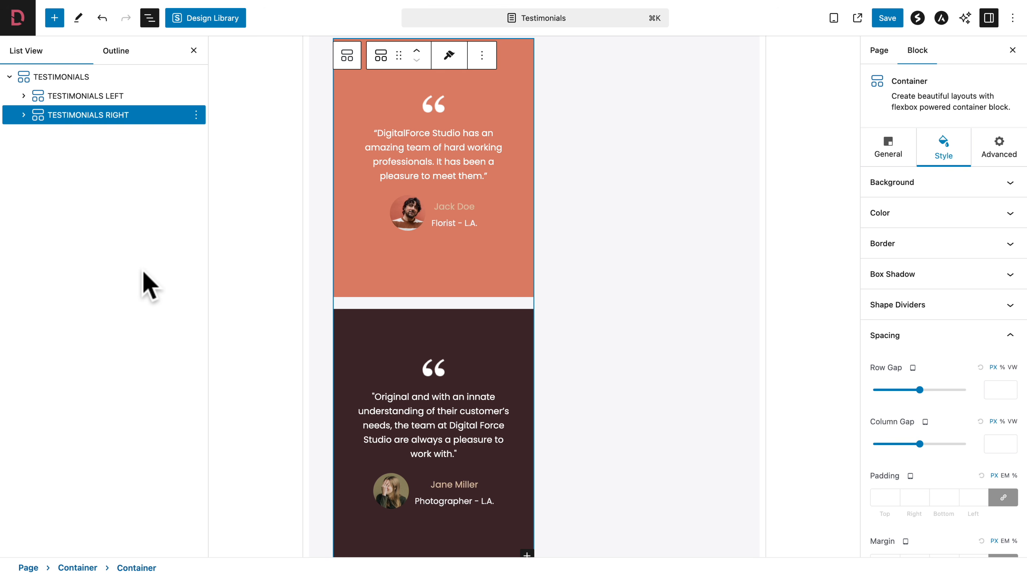
{"action": "left_click", "coordinate": [867, 157]}
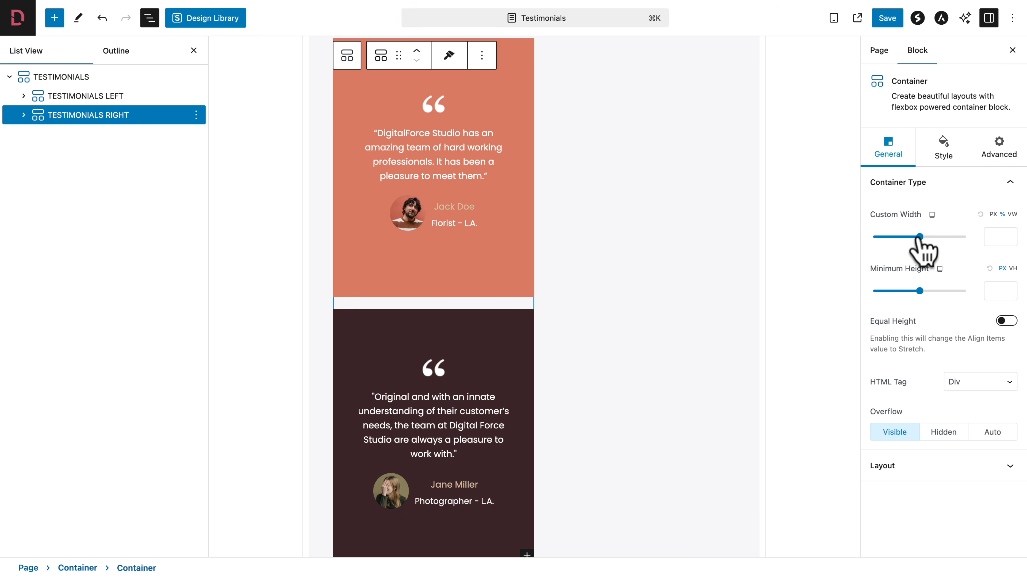
{"action": "left_click_drag", "start_coordinate": [919, 236], "coordinate": [970, 238]}
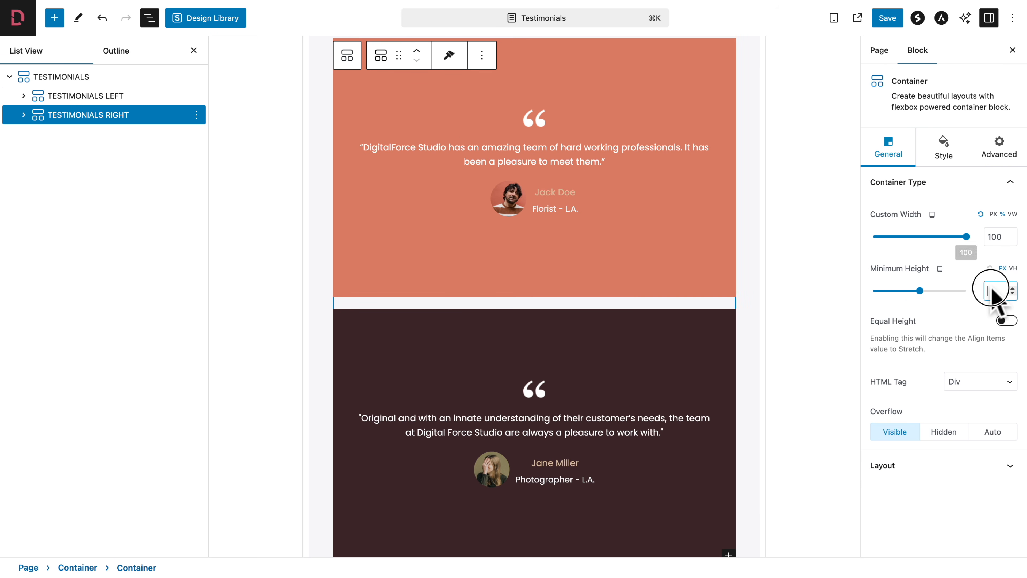
{"action": "type", "text": "0"}
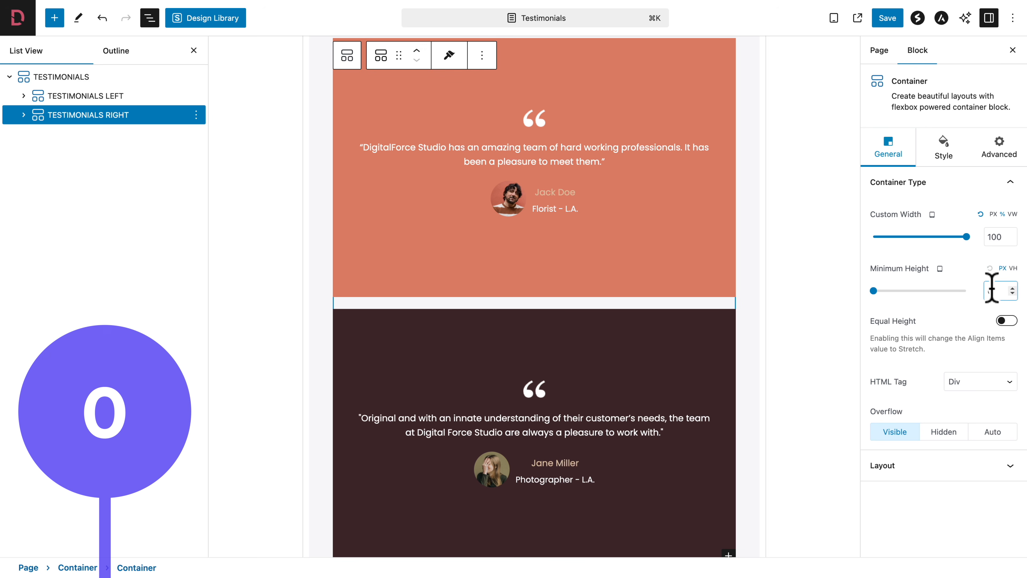
Save the Testimonials page and check its published layout at iPad Air and iPhone 12 Pro sizes.
{"action": "left_click", "coordinate": [888, 18]}
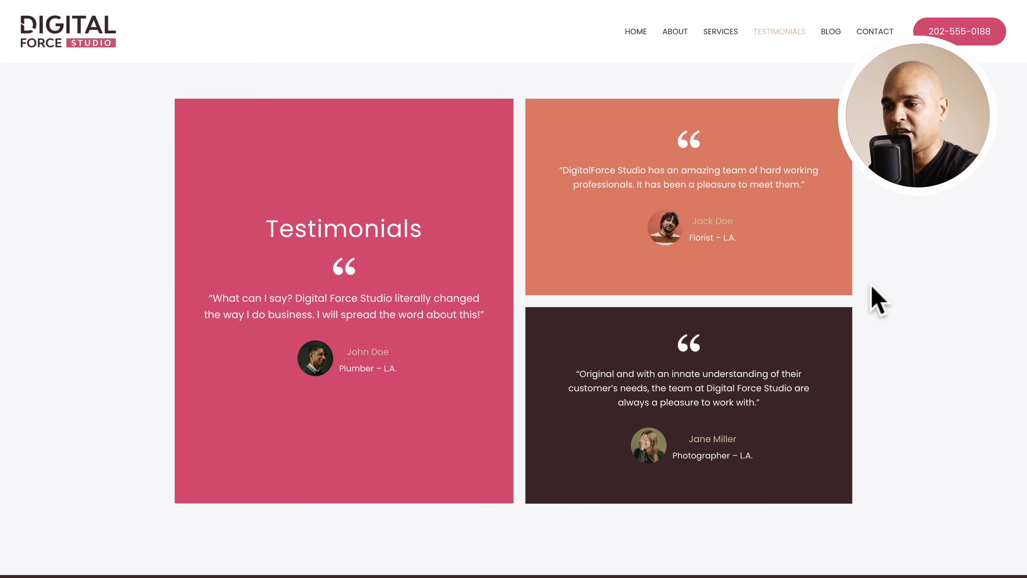
{"action": "key", "text": "alt+super+i"}
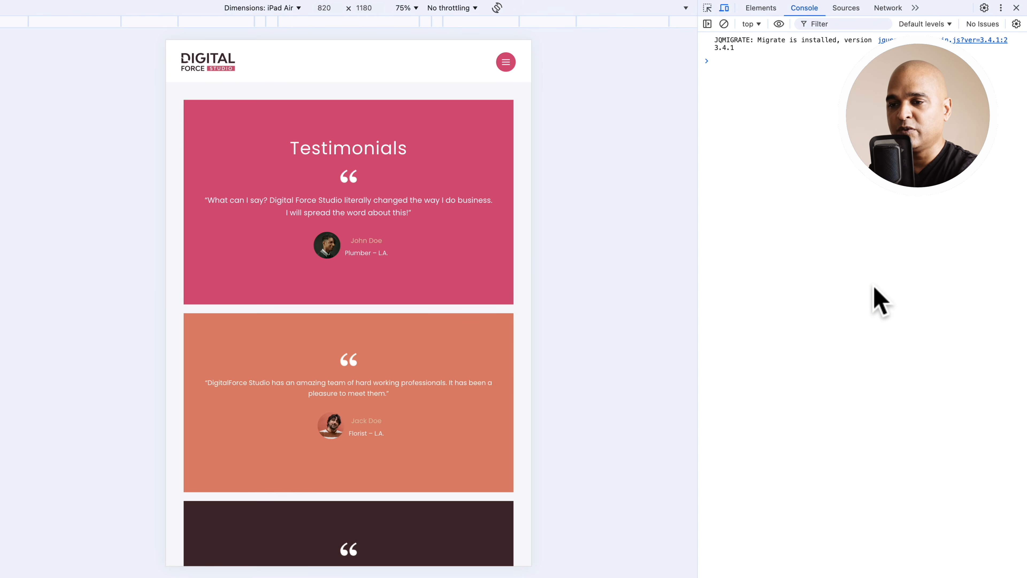
{"action": "scroll", "coordinate": [420, 332], "scroll_direction": "down", "scroll_amount": 5}
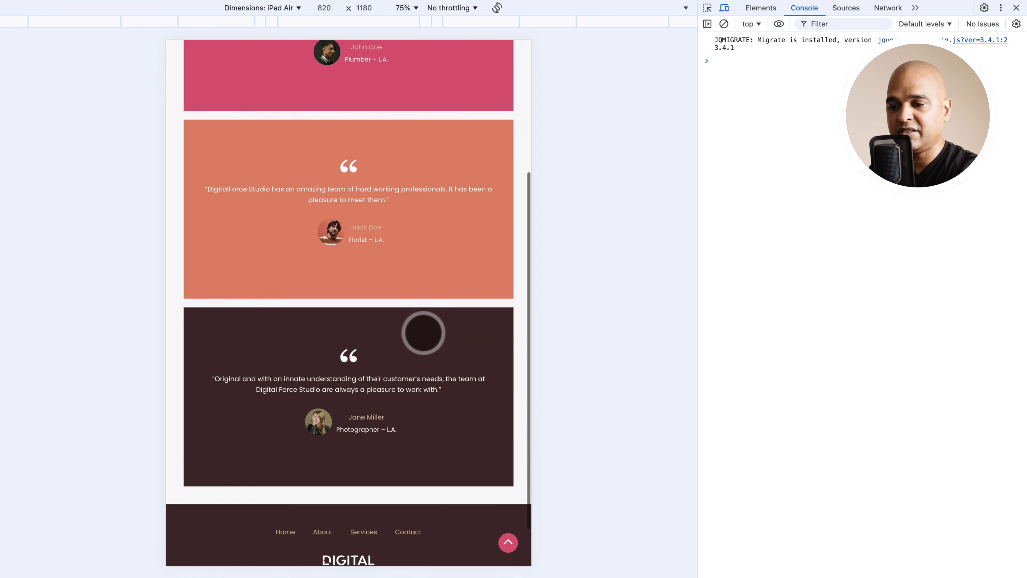
{"action": "scroll", "coordinate": [422, 333], "scroll_direction": "up", "scroll_amount": 15}
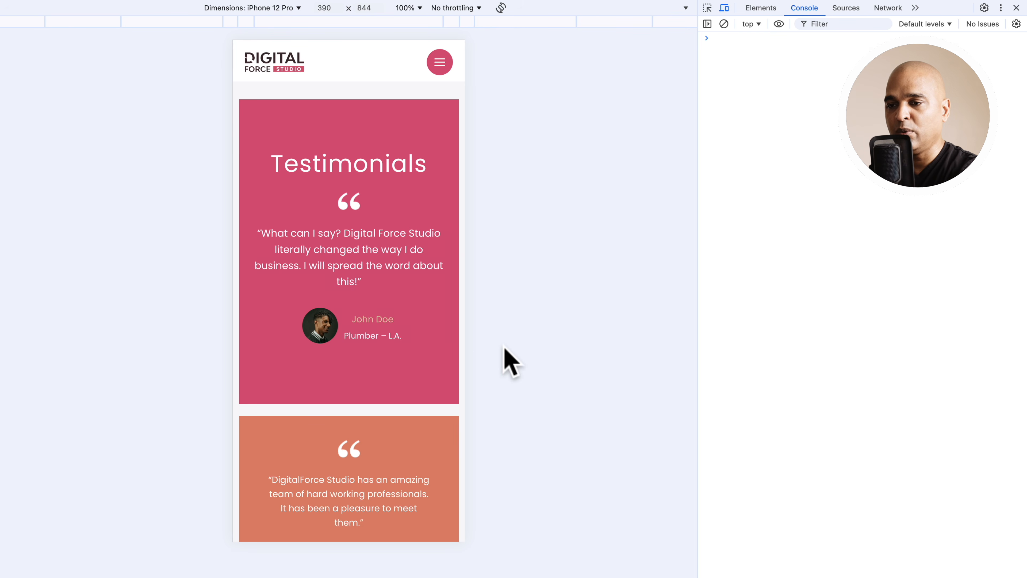
{"action": "scroll", "coordinate": [393, 334], "scroll_direction": "down", "scroll_amount": 5}
{"action": "scroll", "coordinate": [393, 334], "scroll_direction": "down", "scroll_amount": 9}
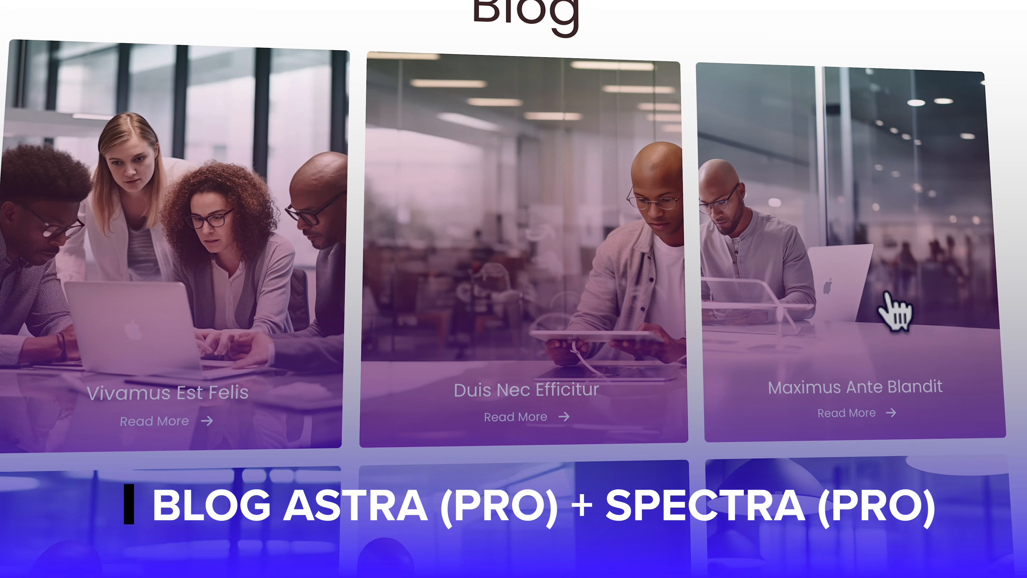
{"action": "left_click", "coordinate": [906, 312]}
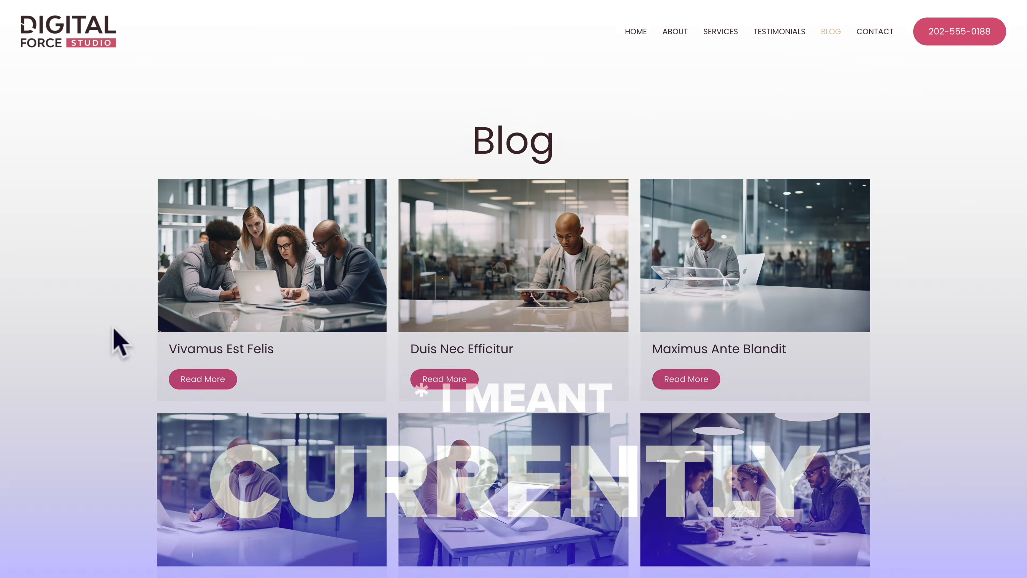
{"action": "scroll", "coordinate": [114, 330], "scroll_direction": "down", "scroll_amount": 4}
{"action": "scroll", "coordinate": [113, 330], "scroll_direction": "up", "scroll_amount": 4}
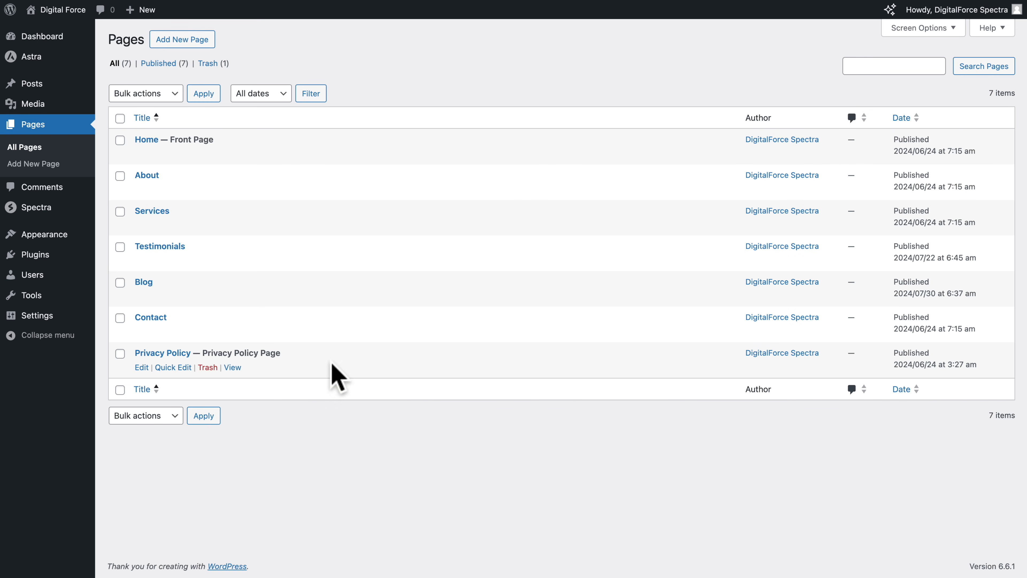
In the Reading settings, assign Blog as the posts page and save the changes.
{"action": "mouse_move", "coordinate": [64, 315]}
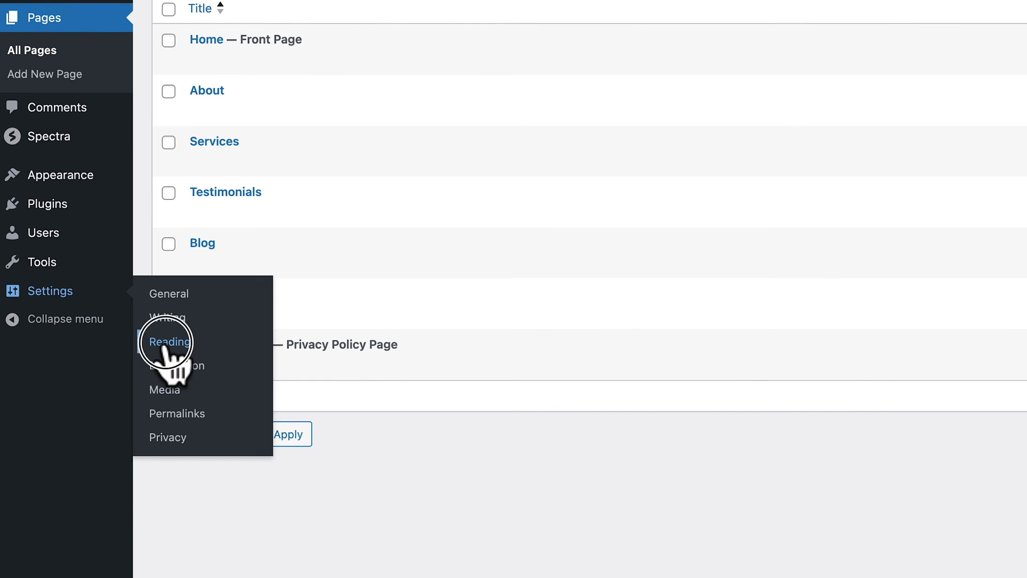
{"action": "left_click", "coordinate": [147, 345]}
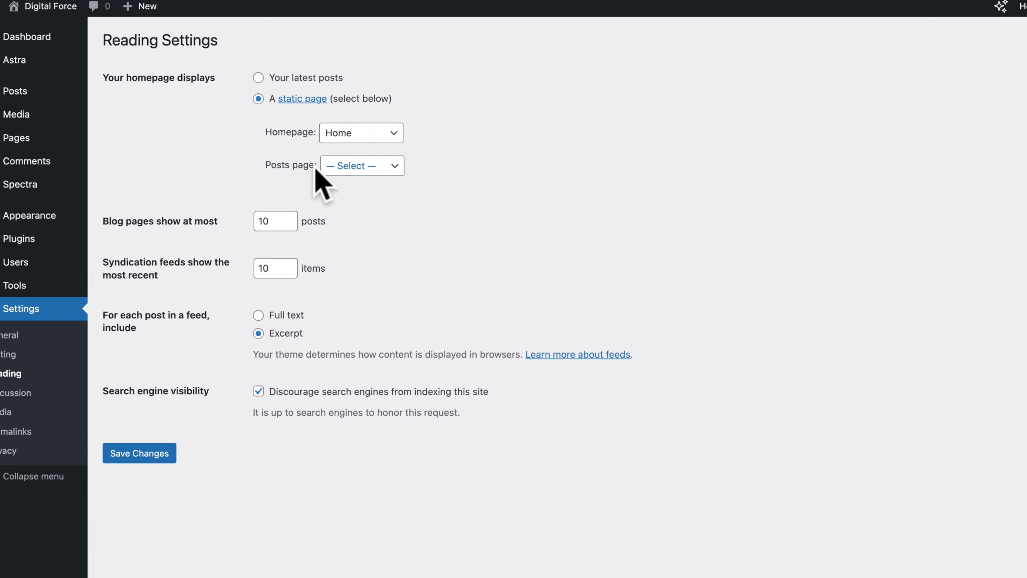
{"action": "left_click", "coordinate": [317, 149]}
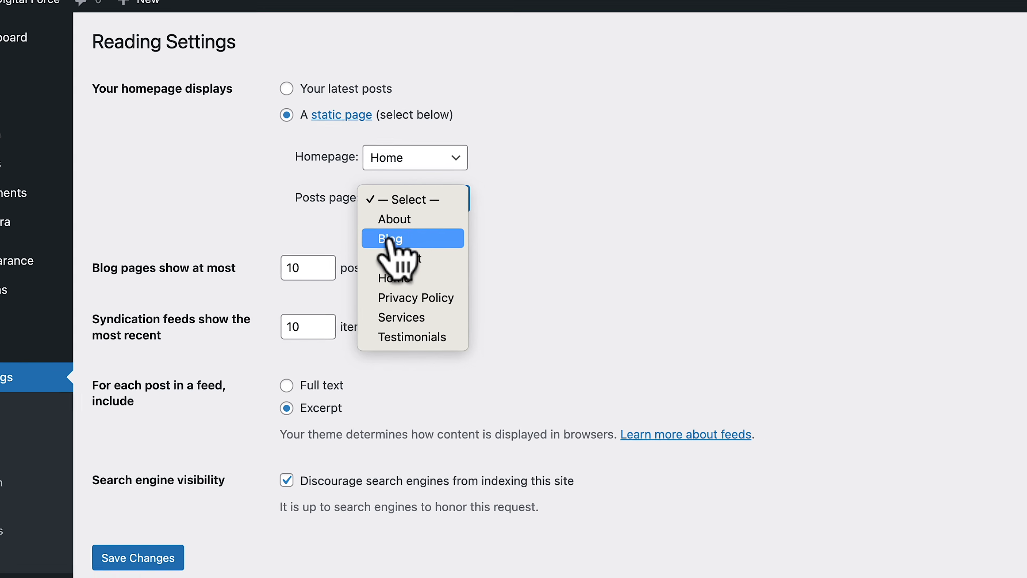
{"action": "left_click", "coordinate": [399, 241]}
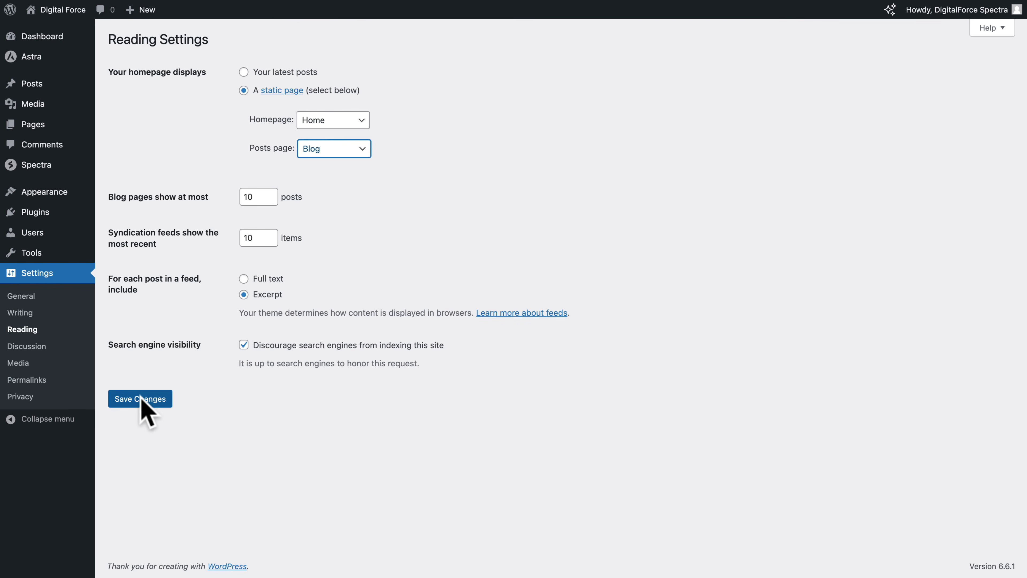
{"action": "left_click", "coordinate": [140, 399]}
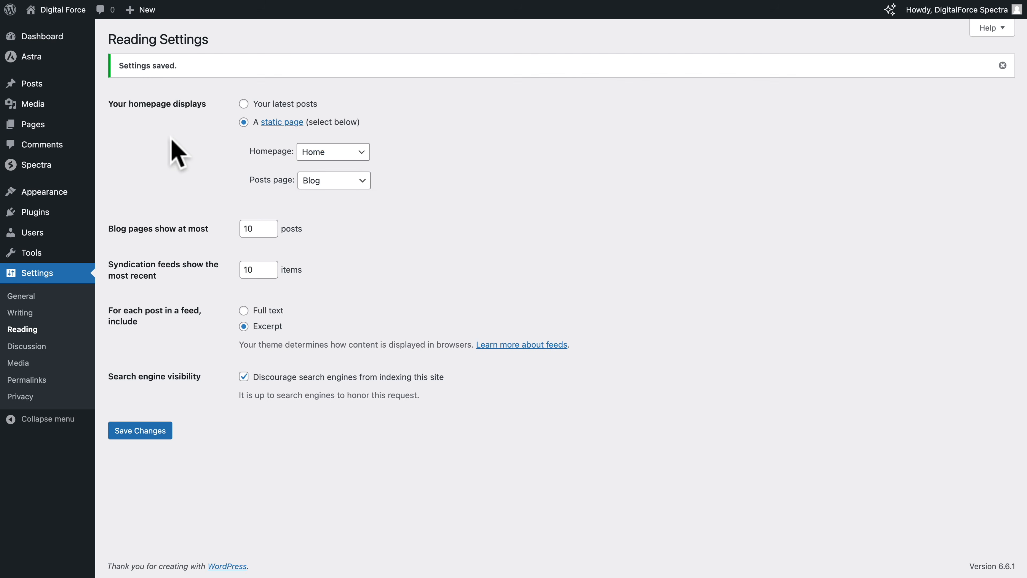
Open the Blog Title Area's design settings for the blog archive in the Astra customizer.
{"action": "mouse_move", "coordinate": [48, 58]}
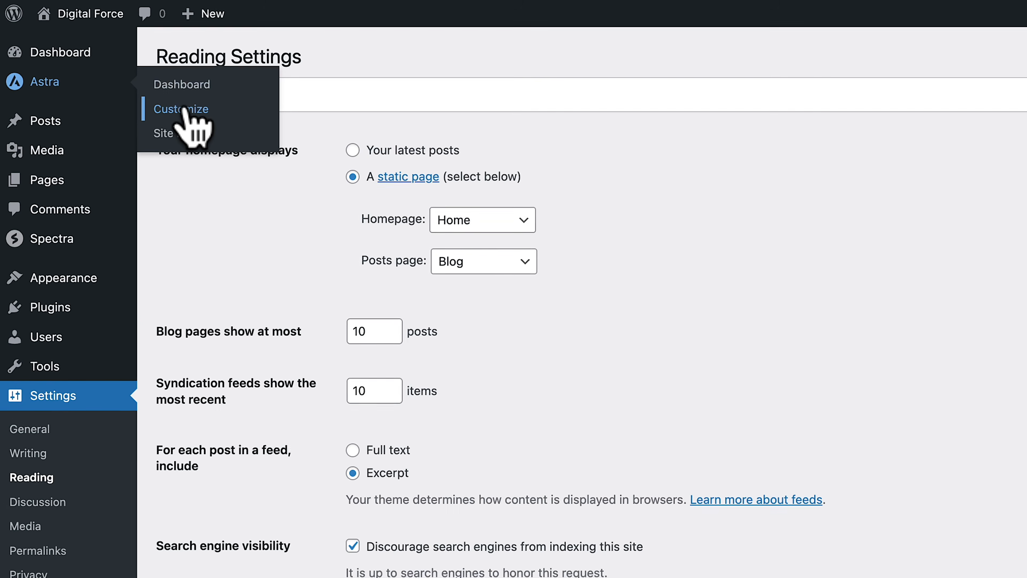
{"action": "left_click", "coordinate": [184, 109]}
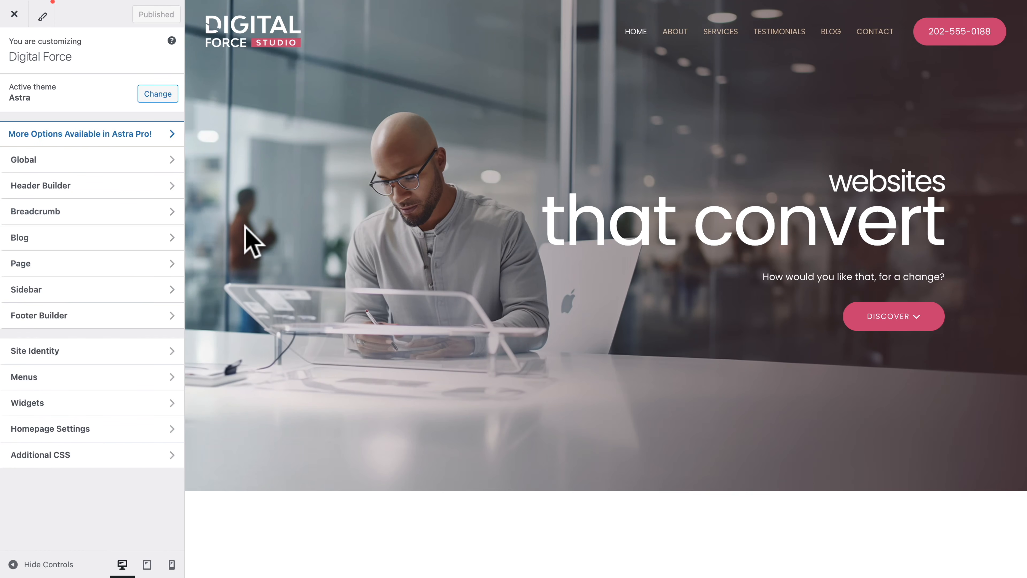
{"action": "left_click", "coordinate": [103, 238]}
{"action": "left_click", "coordinate": [71, 85]}
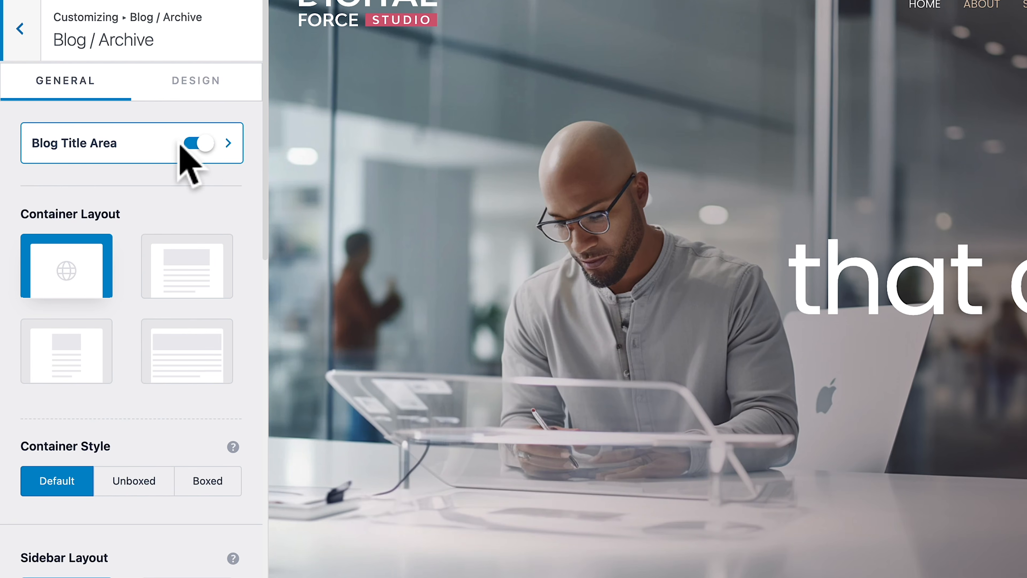
{"action": "left_click", "coordinate": [228, 145]}
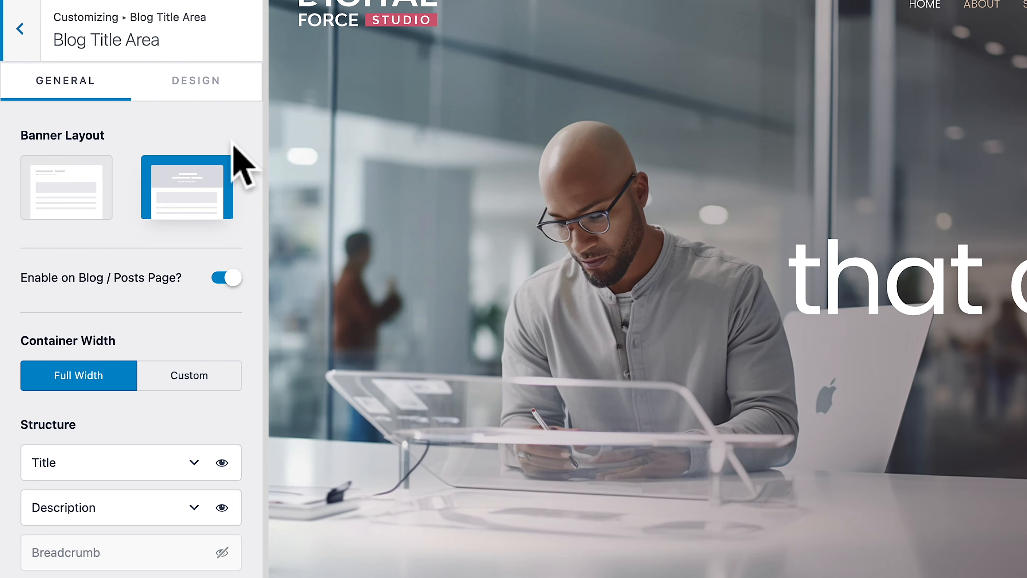
{"action": "left_click", "coordinate": [196, 82]}
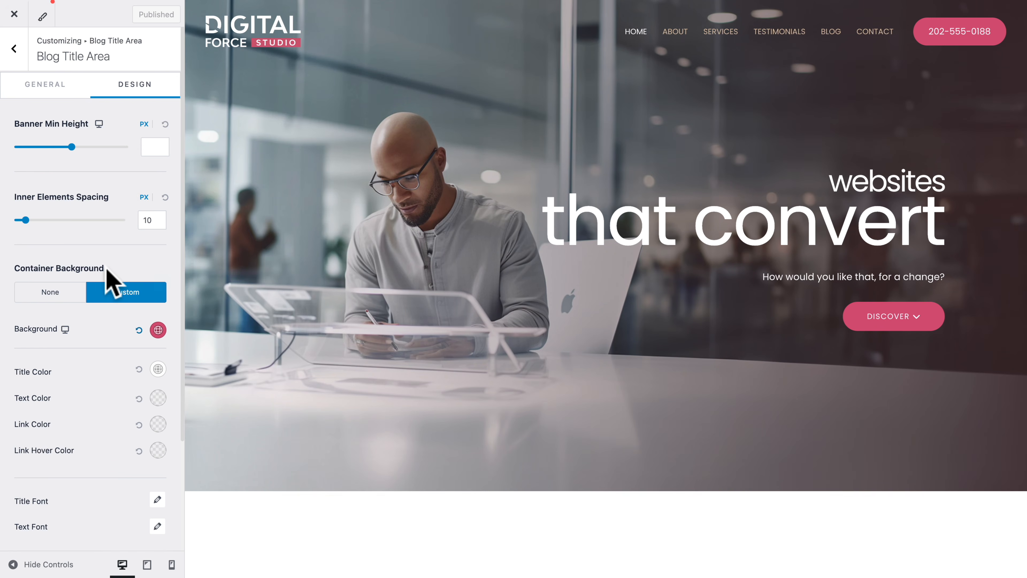
{"action": "scroll", "coordinate": [108, 270], "scroll_direction": "down", "scroll_amount": 3}
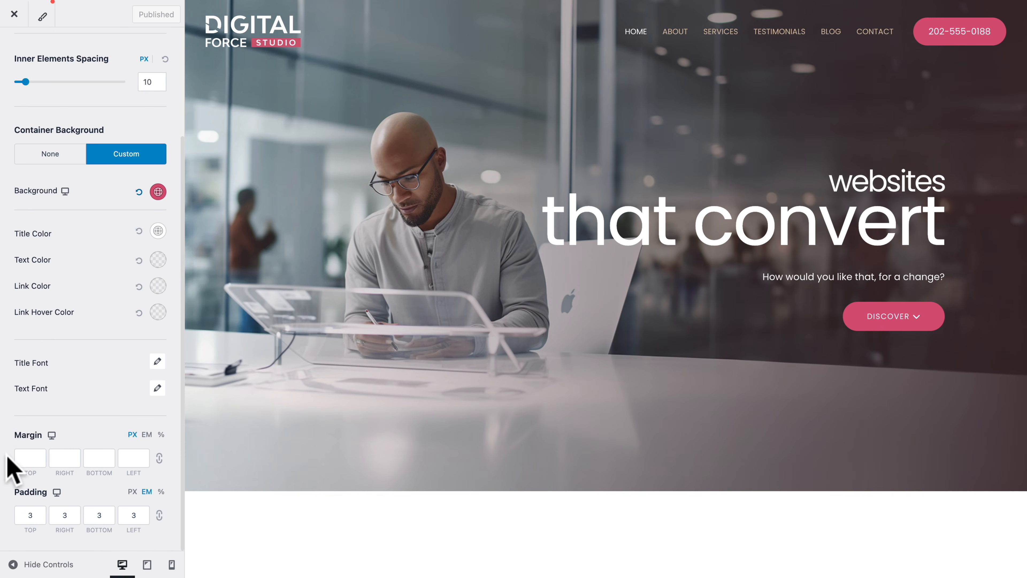
Preview the Blog page and set the title area's desktop margin to 0 top, 0 right, 20 px bottom and 0 left.
{"action": "left_click", "coordinate": [829, 32]}
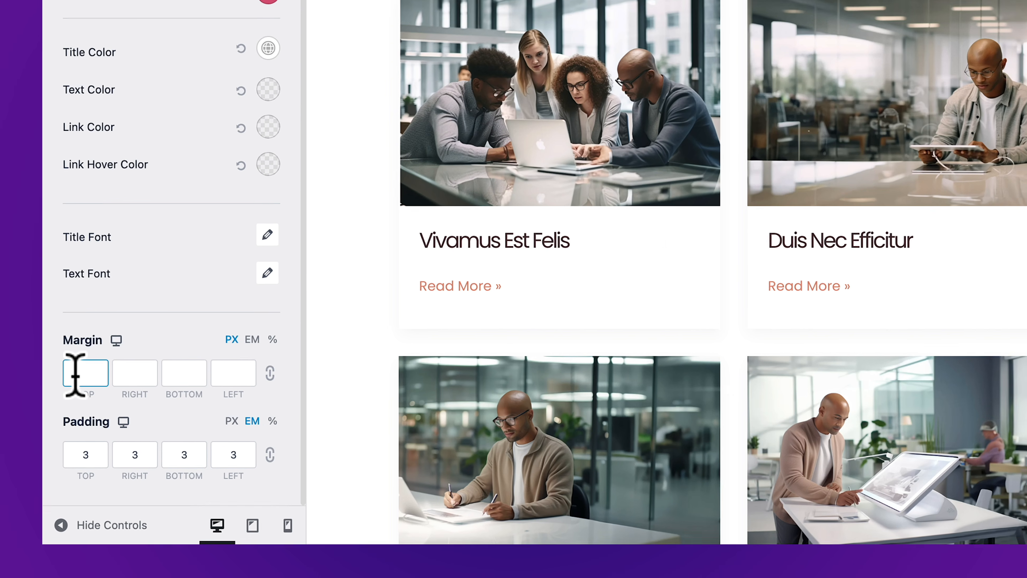
{"action": "type", "text": "0"}
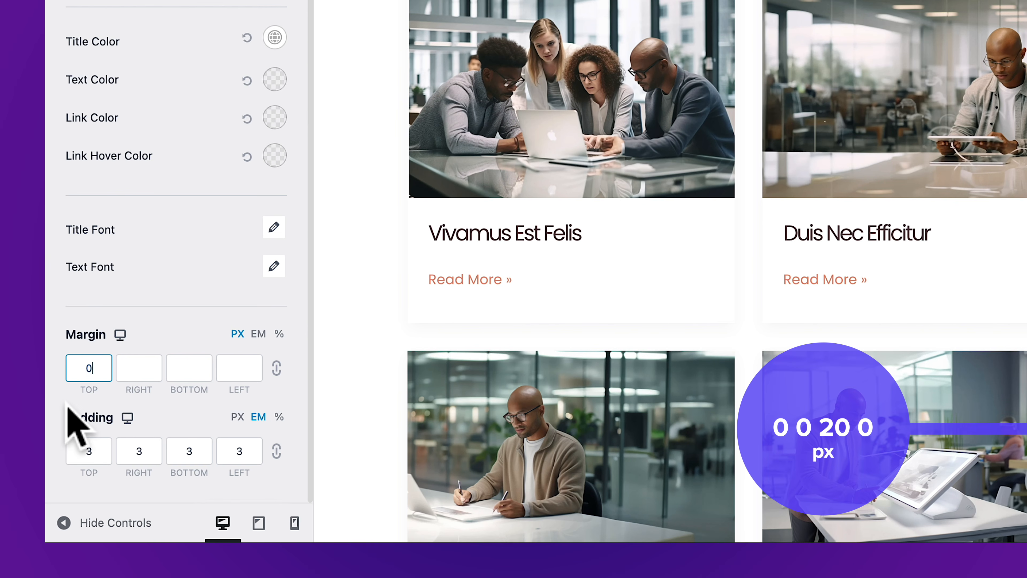
{"action": "type", "text": "20"}
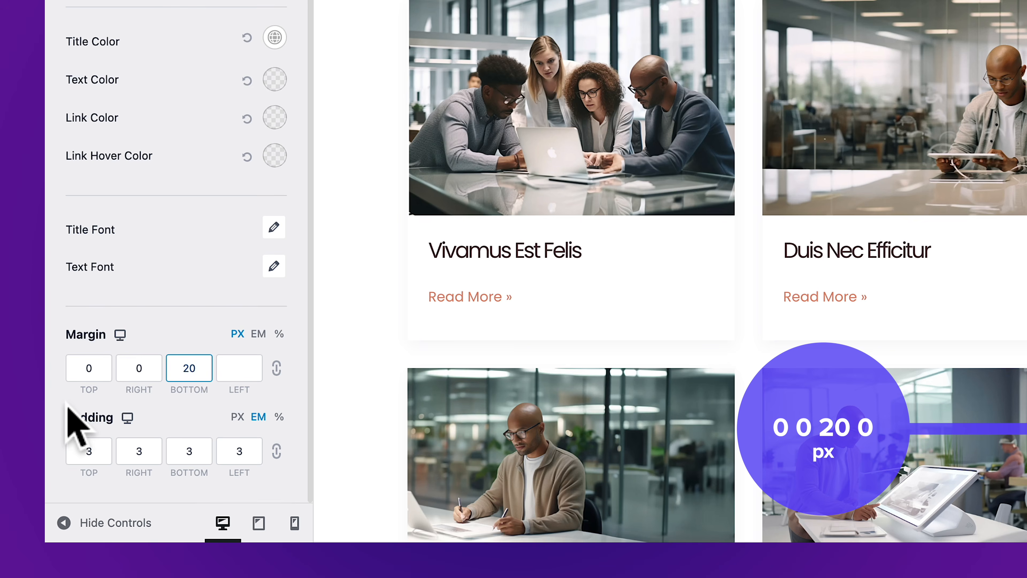
{"action": "type", "text": "0"}
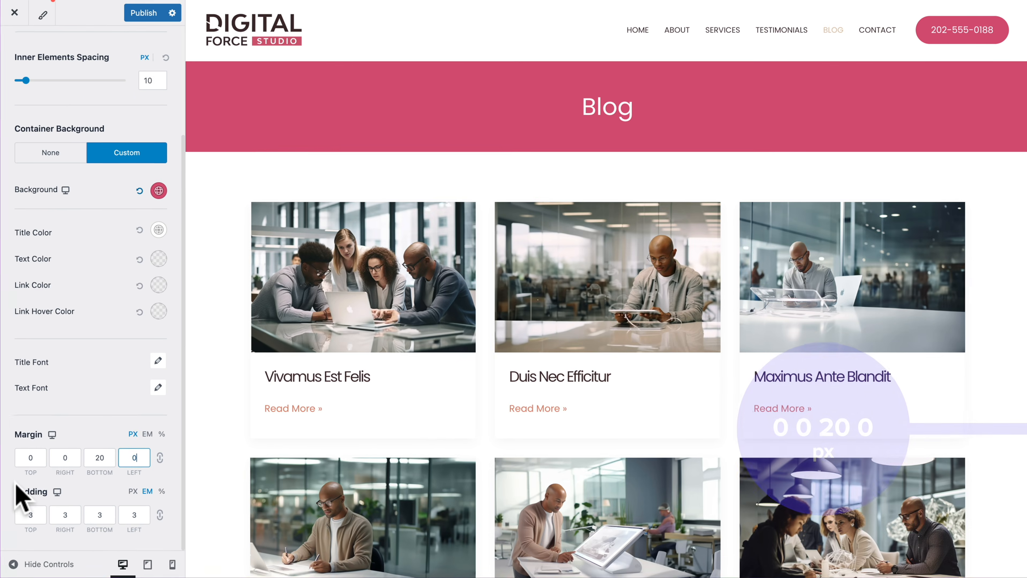
{"action": "left_click", "coordinate": [52, 436]}
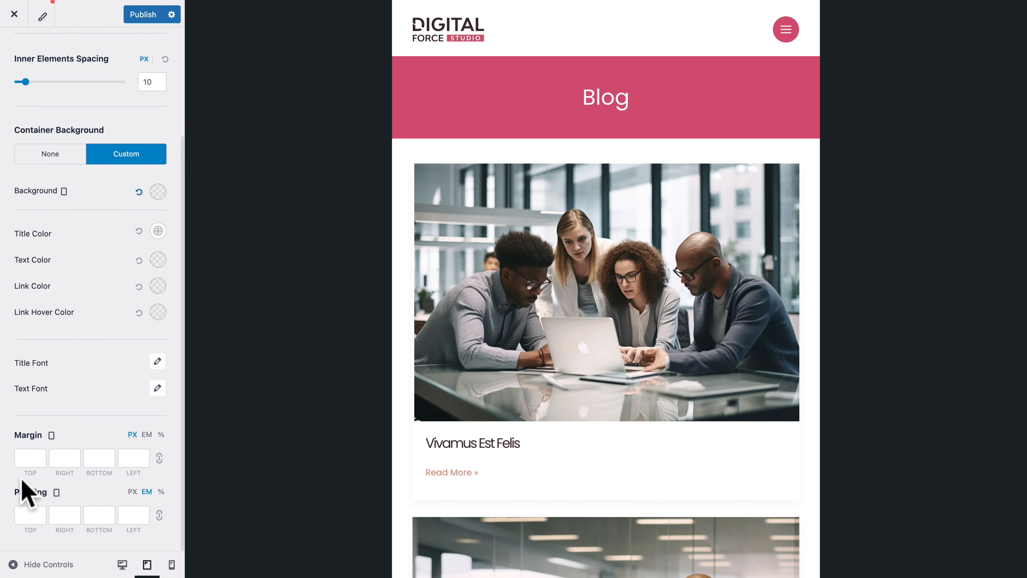
{"action": "left_click", "coordinate": [28, 458]}
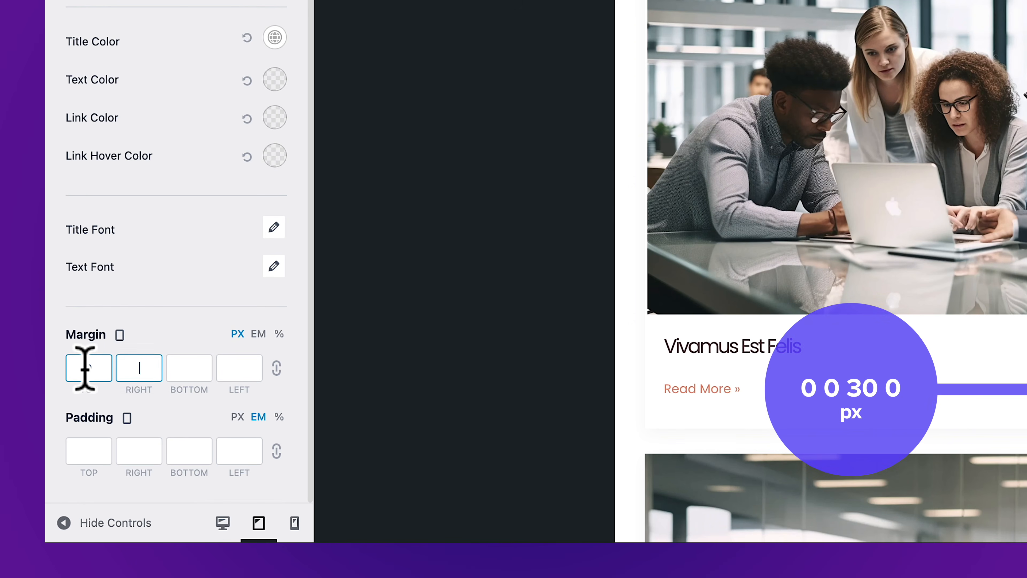
{"action": "type", "text": "30"}
{"action": "key", "text": "Tab"}
{"action": "type", "text": "0"}
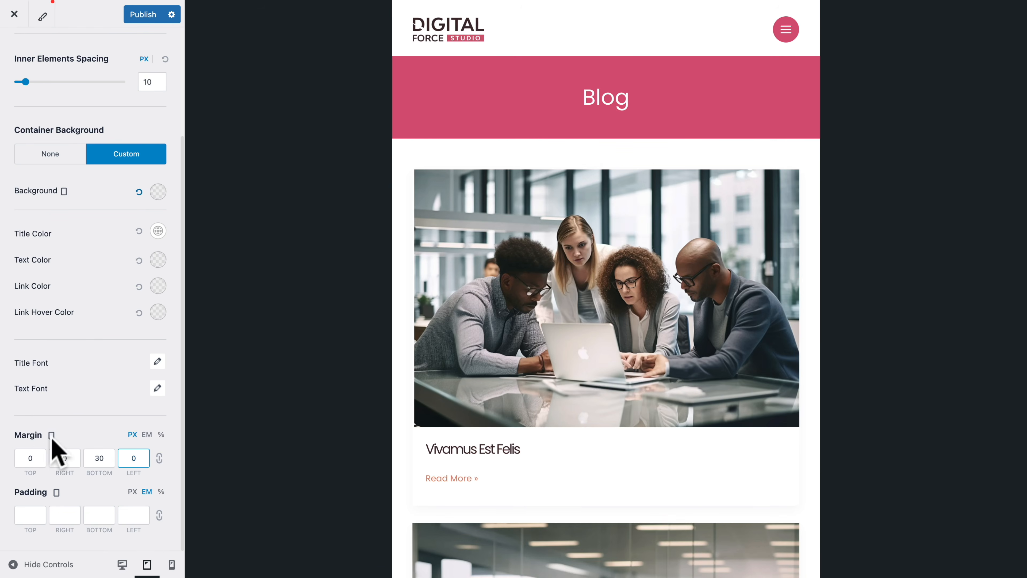
Set the Blog Title Area's mobile margin to 0 top, 0 right, 20 px bottom and 0 left, and return to the desktop view.
{"action": "left_click", "coordinate": [51, 436]}
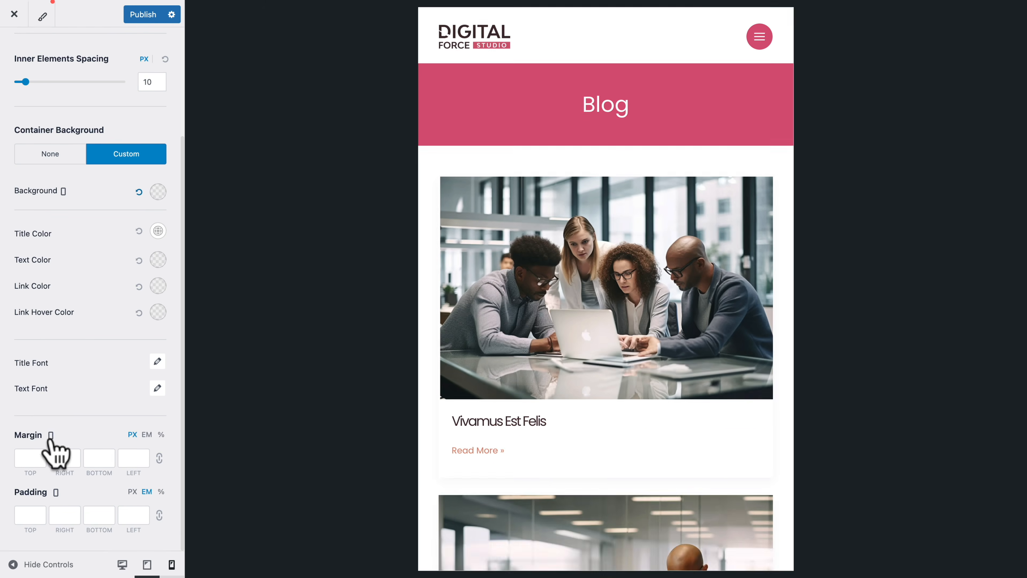
{"action": "left_click", "coordinate": [29, 459]}
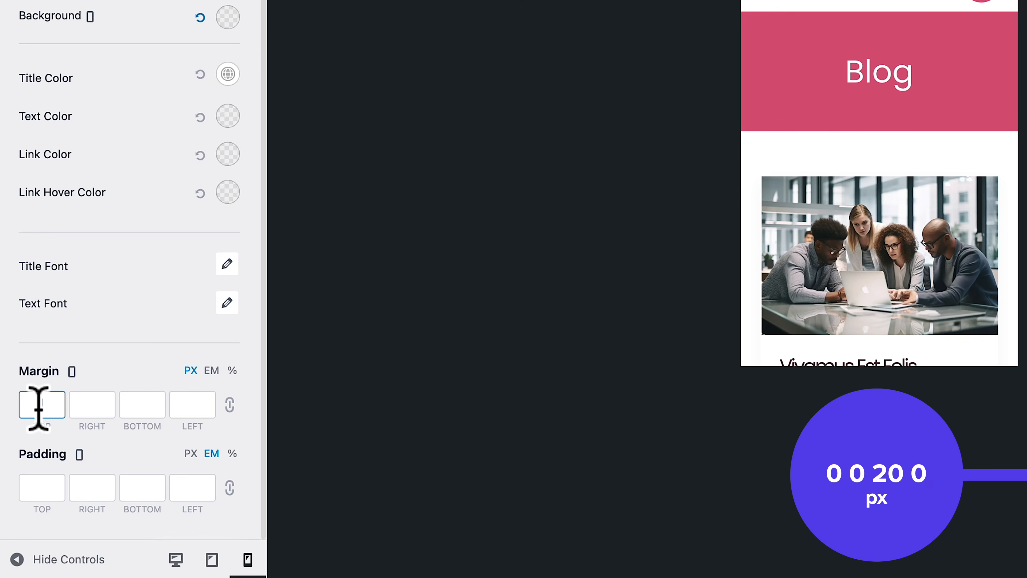
{"action": "type", "text": "20"}
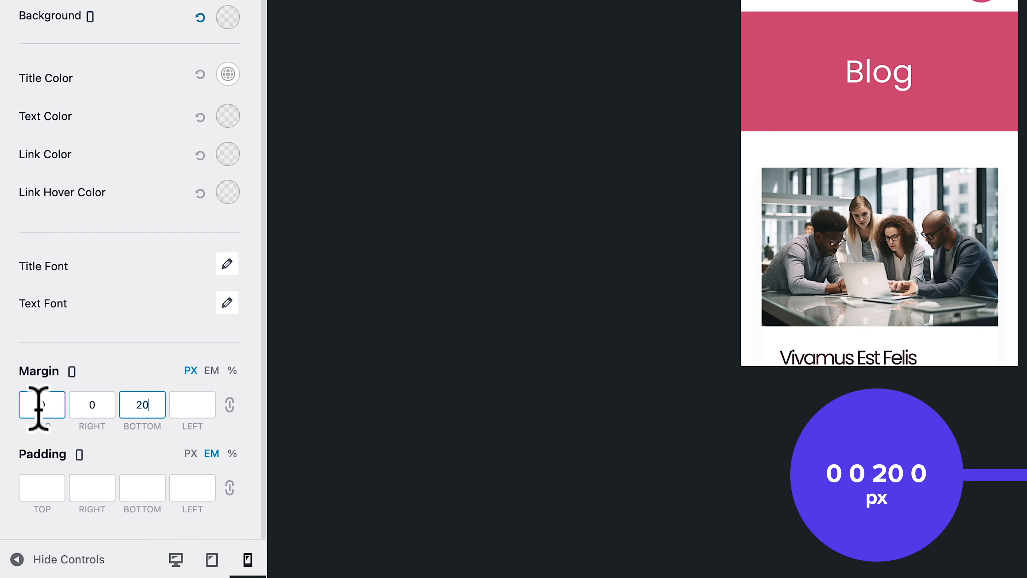
{"action": "type", "text": "0"}
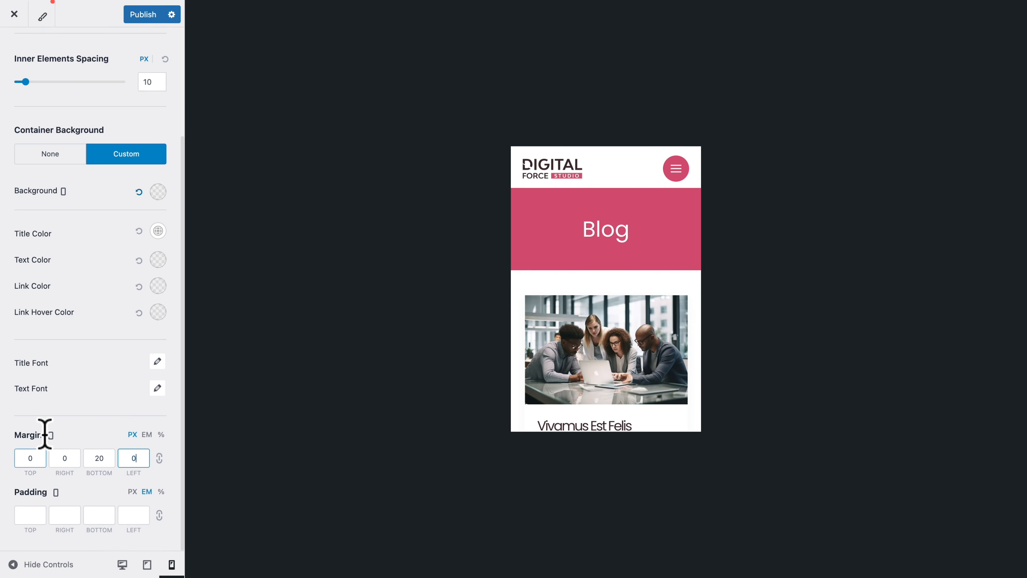
{"action": "left_click", "coordinate": [50, 436]}
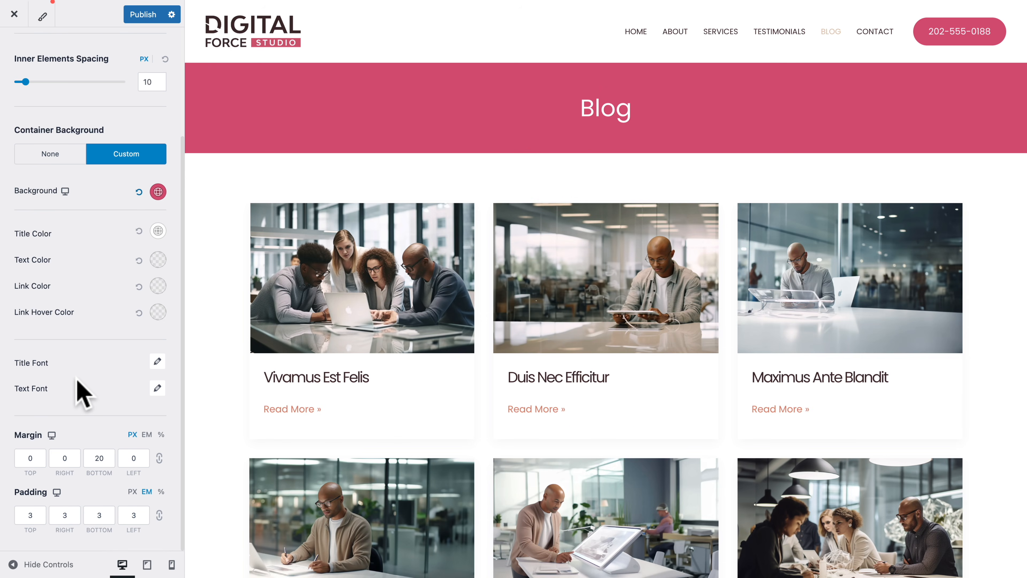
Open the Single Post design settings with the Vivamus Est Felis post shown in the preview.
{"action": "scroll", "coordinate": [81, 392], "scroll_direction": "up", "scroll_amount": 3}
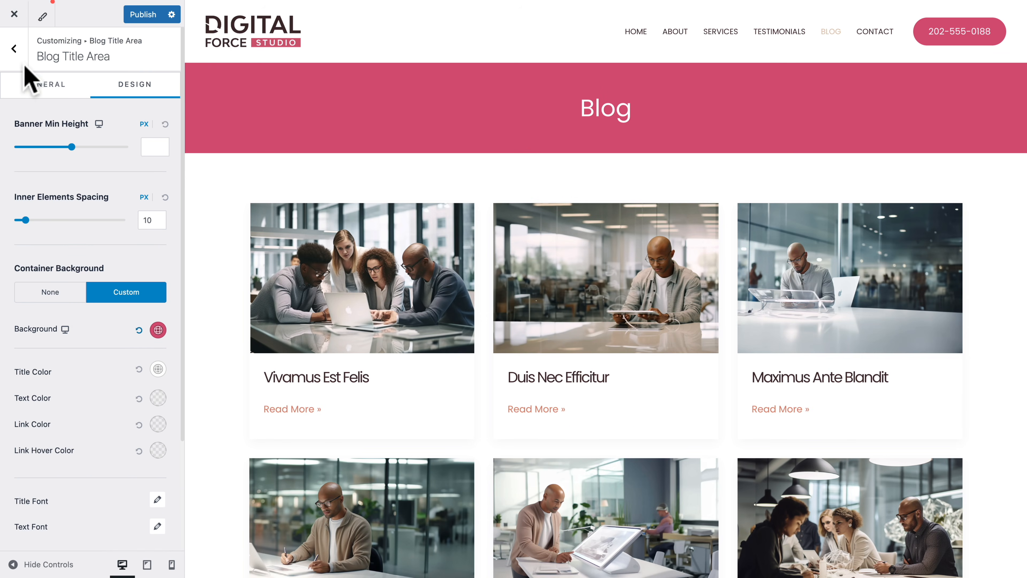
{"action": "left_click", "coordinate": [15, 49]}
{"action": "left_click", "coordinate": [15, 50]}
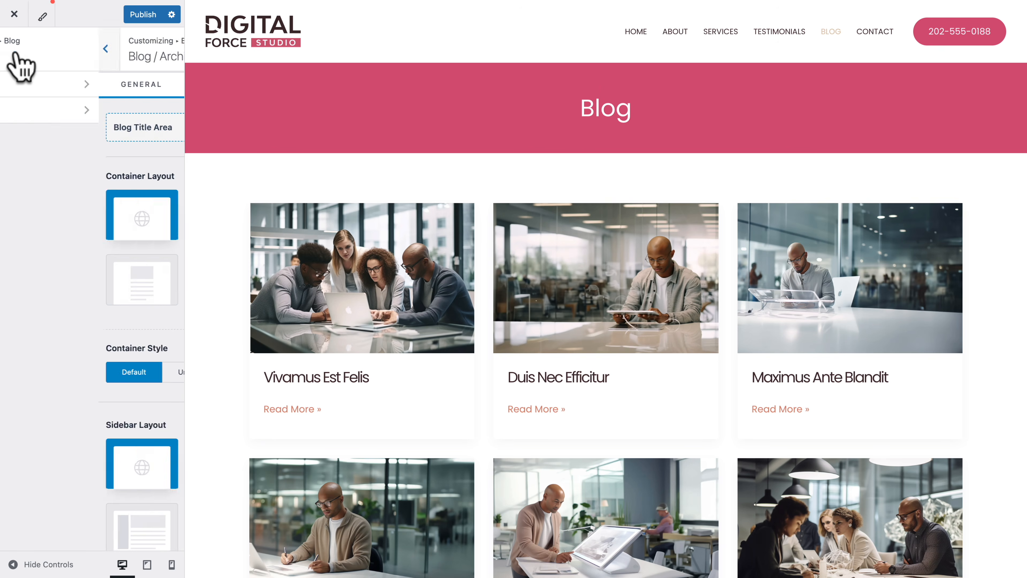
{"action": "left_click", "coordinate": [35, 110]}
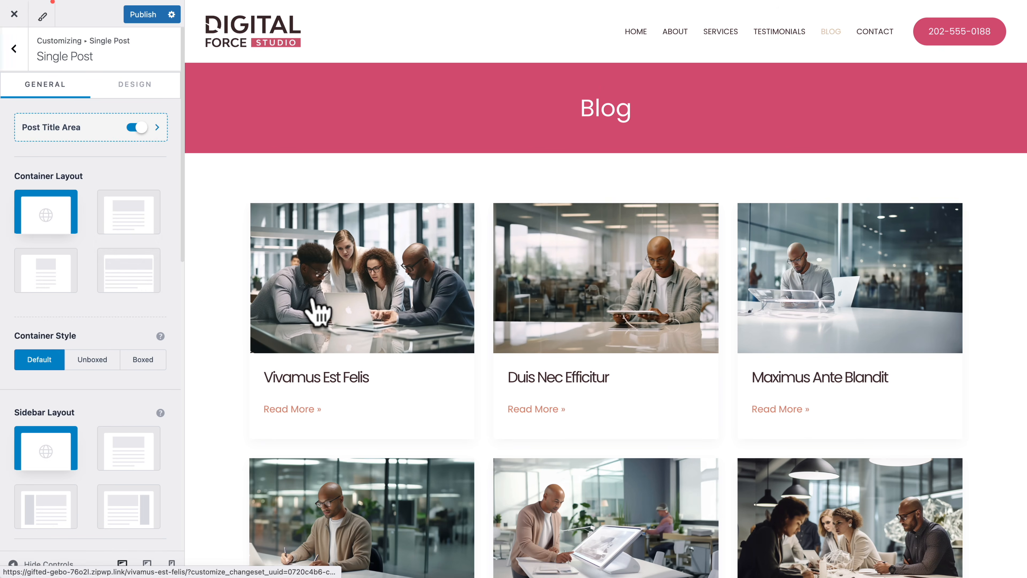
{"action": "left_click", "coordinate": [315, 306]}
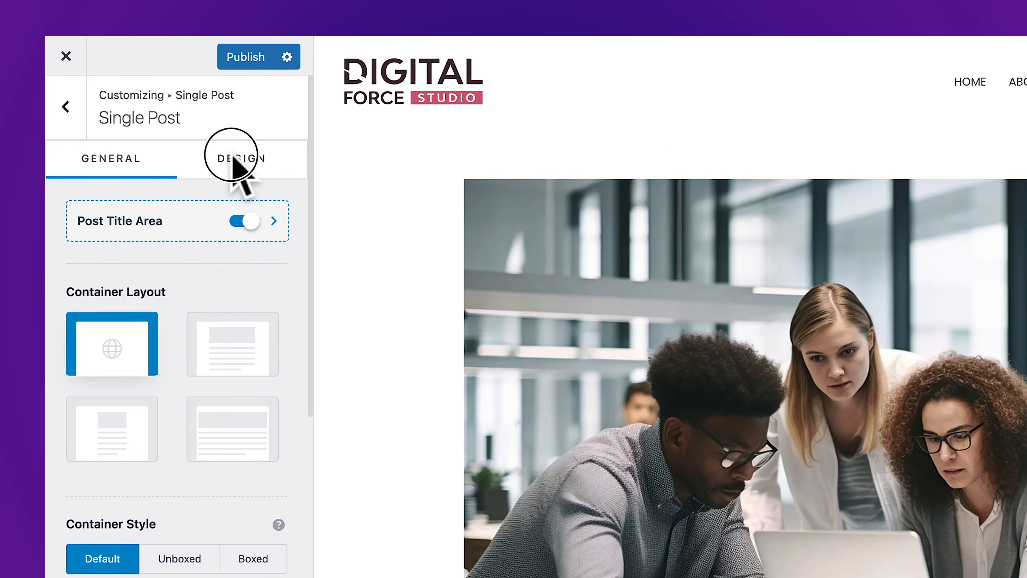
{"action": "left_click", "coordinate": [127, 84]}
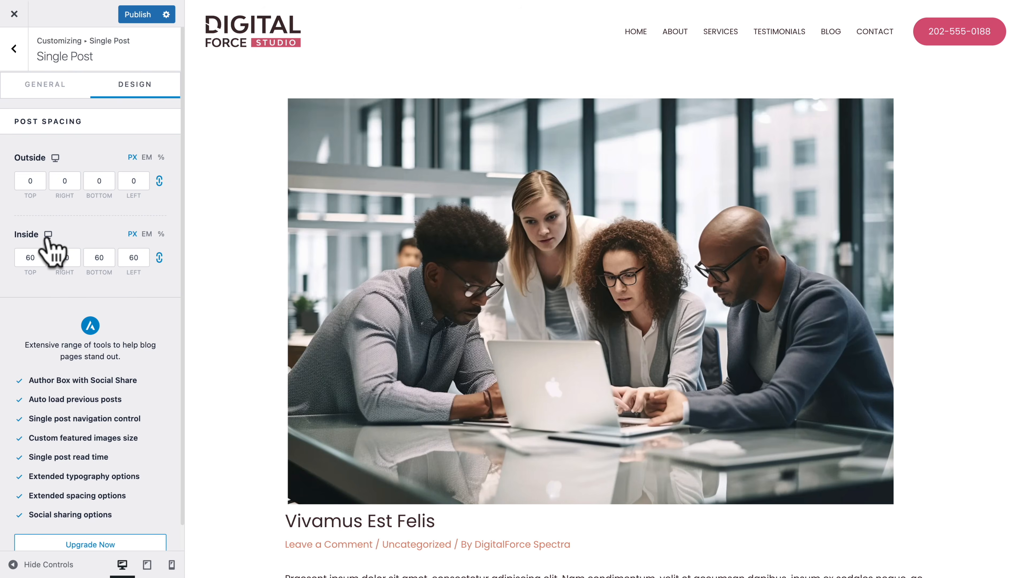
Set the Single Post inside spacing for mobile to 0 top and 20 px right, bottom and left, and return to the desktop view.
{"action": "left_click", "coordinate": [48, 234]}
{"action": "left_click", "coordinate": [48, 234]}
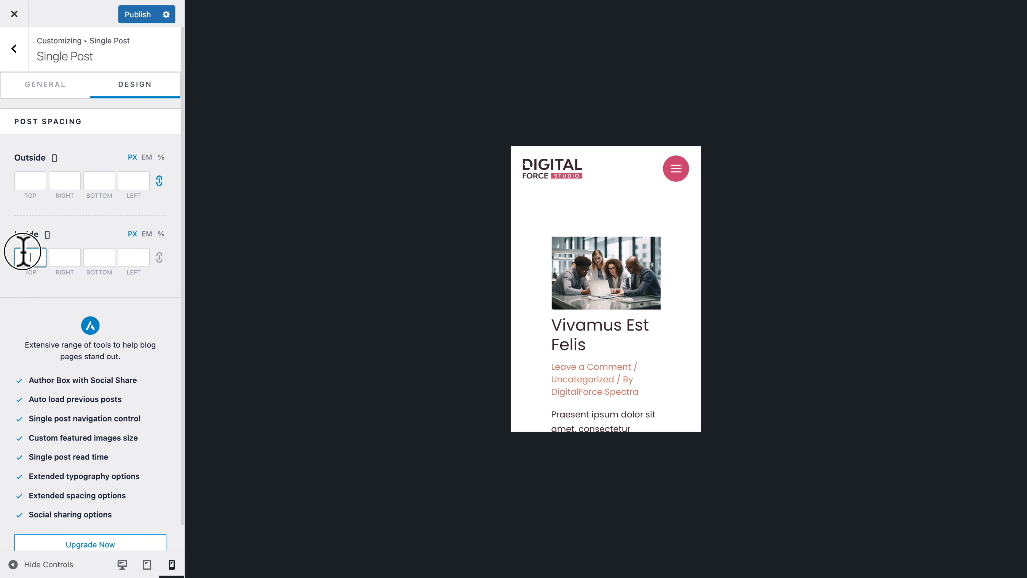
{"action": "type", "text": "0"}
{"action": "key", "text": "Tab"}
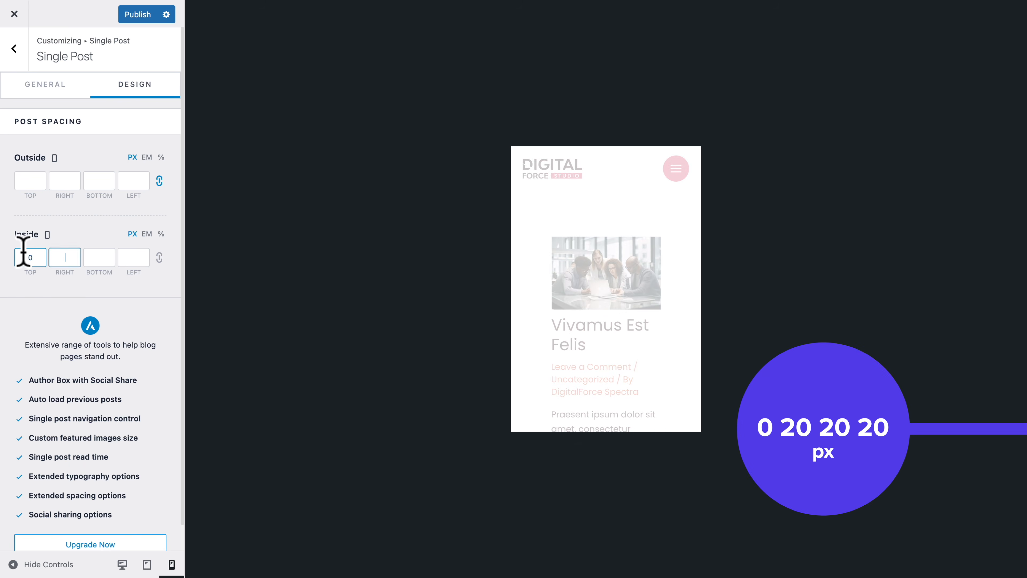
{"action": "type", "text": "20"}
{"action": "key", "text": "Tab"}
{"action": "type", "text": "20"}
{"action": "key", "text": "Tab"}
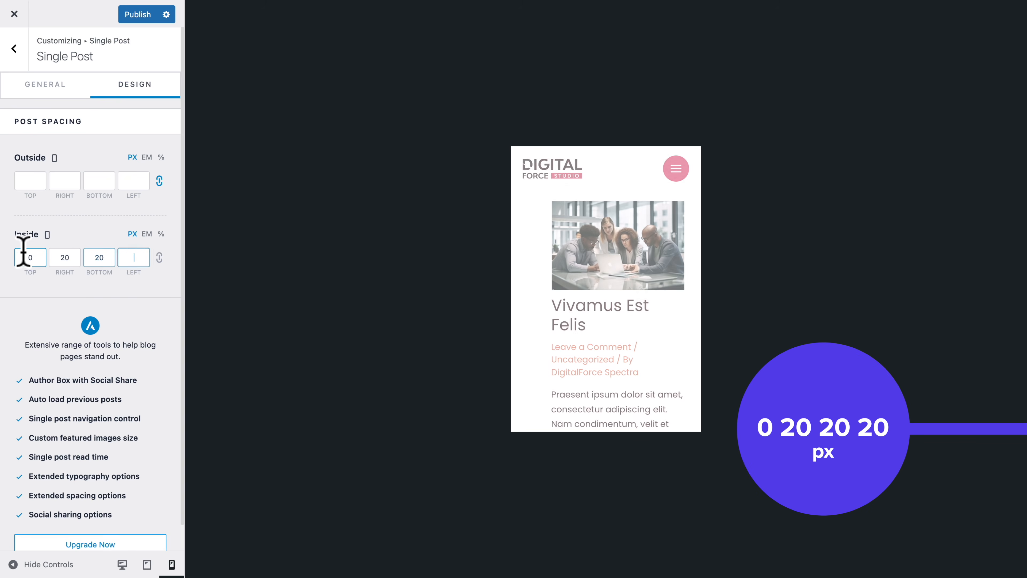
{"action": "type", "text": "20"}
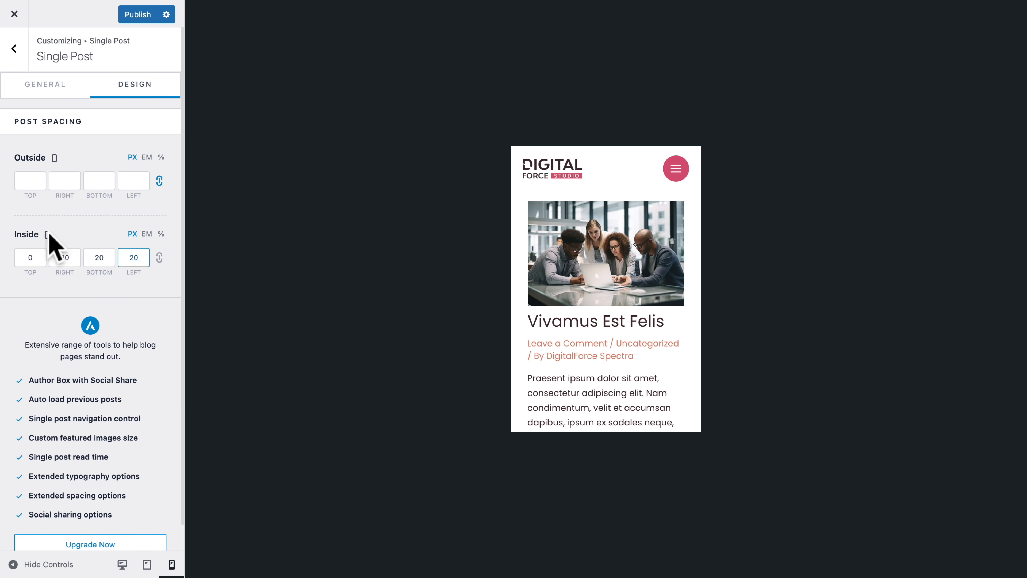
{"action": "left_click", "coordinate": [48, 235]}
Bring the post's comment form into the preview and open the global button settings.
{"action": "scroll", "coordinate": [384, 330], "scroll_direction": "down", "scroll_amount": 10}
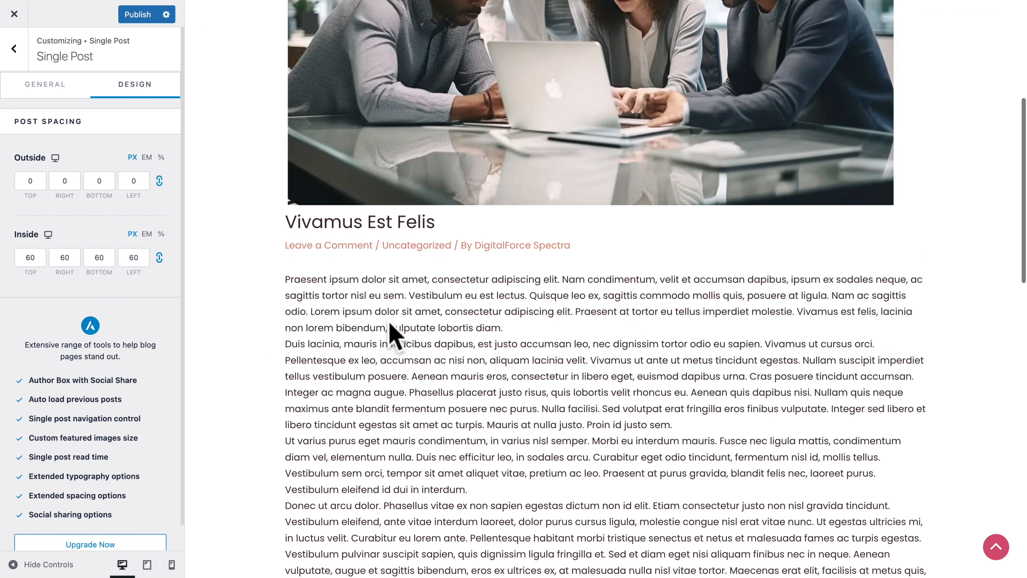
{"action": "scroll", "coordinate": [392, 336], "scroll_direction": "down", "scroll_amount": 10}
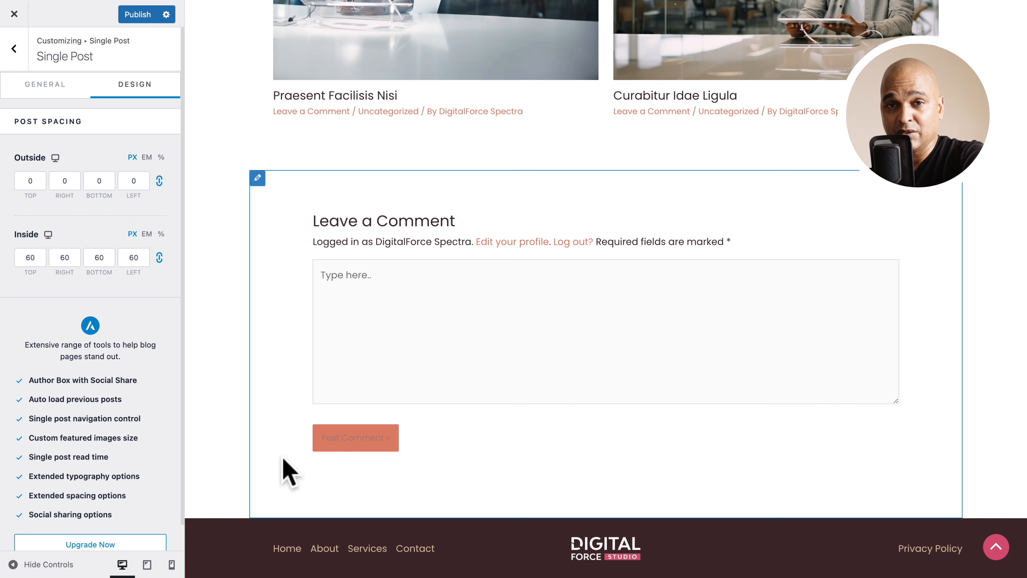
{"action": "left_click", "coordinate": [6, 75]}
{"action": "left_click", "coordinate": [14, 50]}
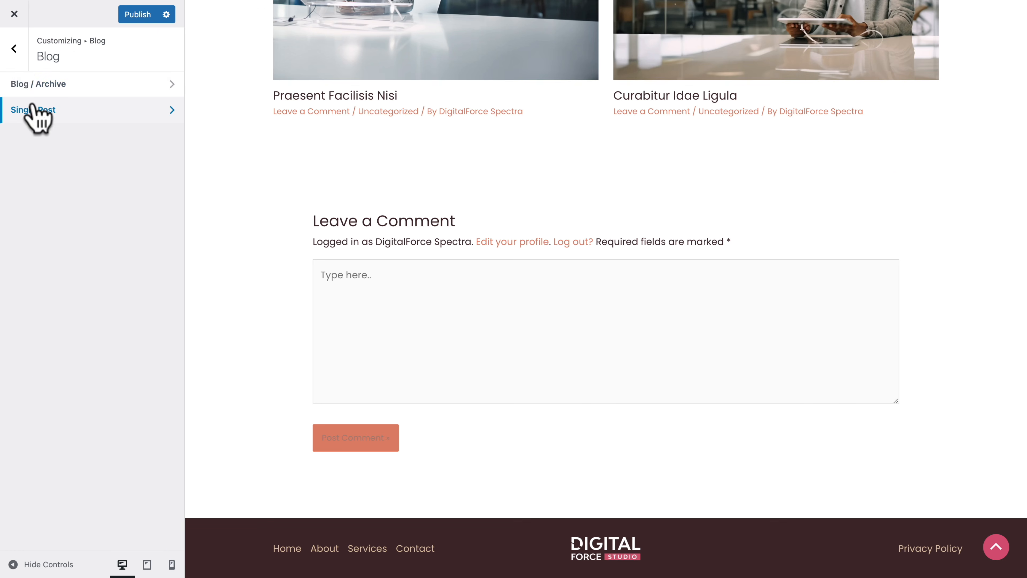
{"action": "left_click", "coordinate": [14, 50]}
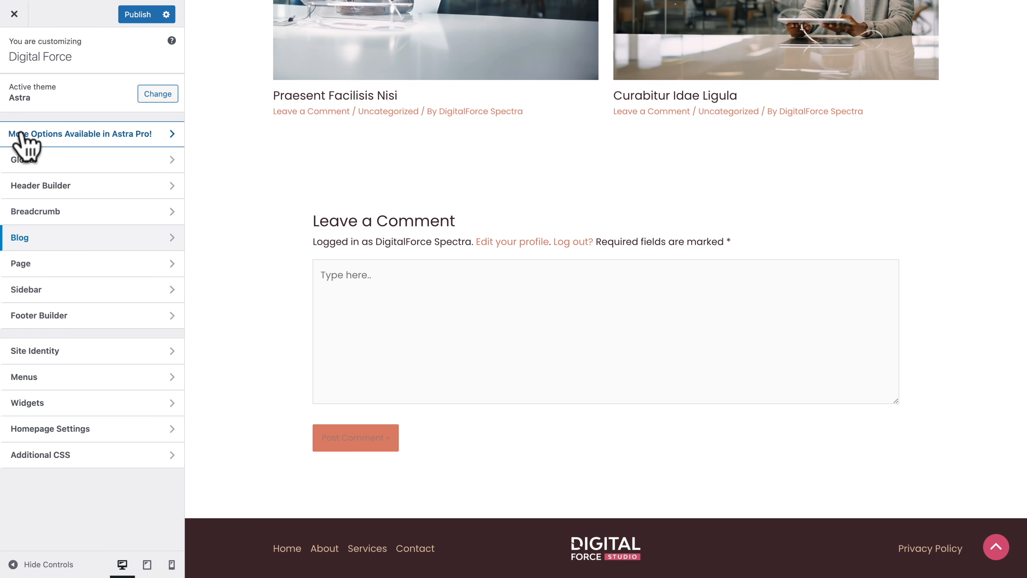
{"action": "left_click", "coordinate": [21, 160]}
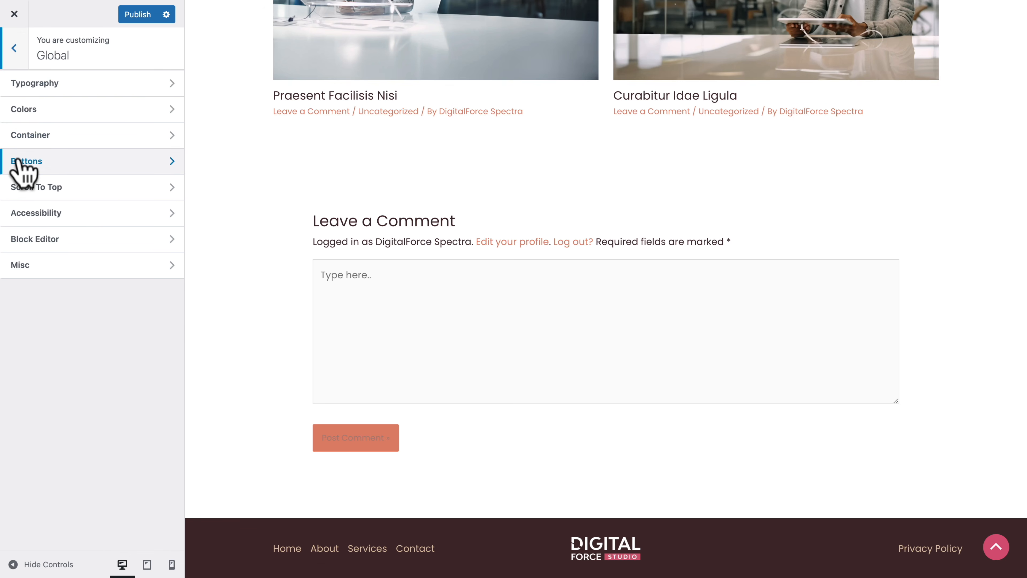
{"action": "left_click", "coordinate": [82, 170]}
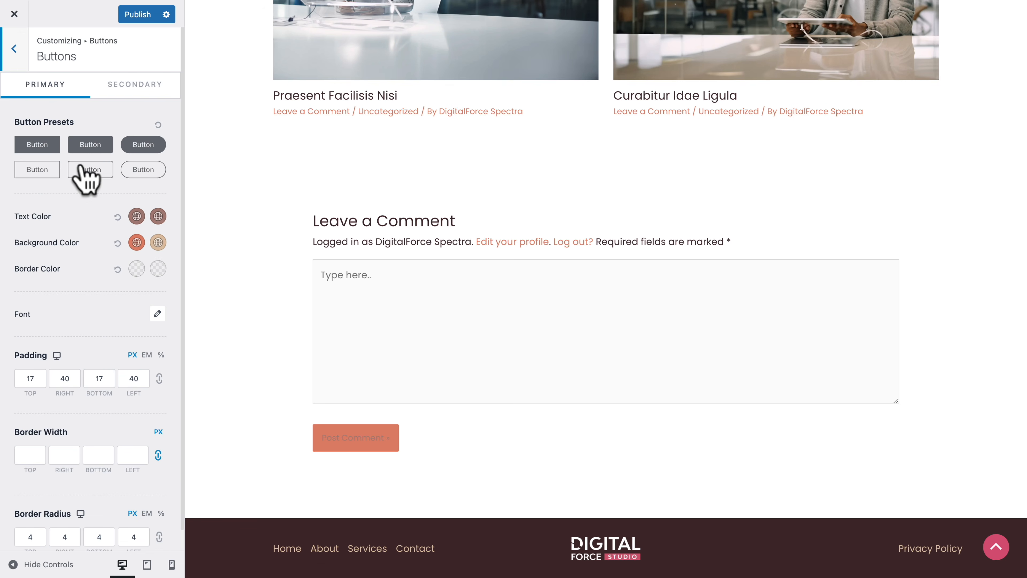
Set the primary button's text color to Color 6 (#FFFFFF) and its hover text color to Color 9 (#F6F7F8).
{"action": "left_click", "coordinate": [137, 216]}
{"action": "left_click", "coordinate": [105, 243]}
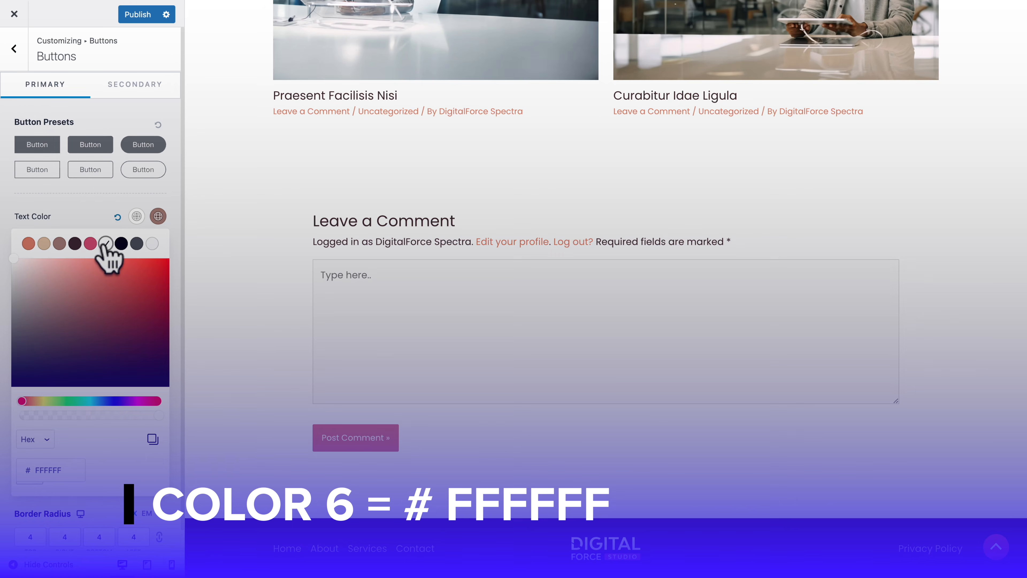
{"action": "left_click", "coordinate": [98, 207]}
{"action": "left_click", "coordinate": [157, 216]}
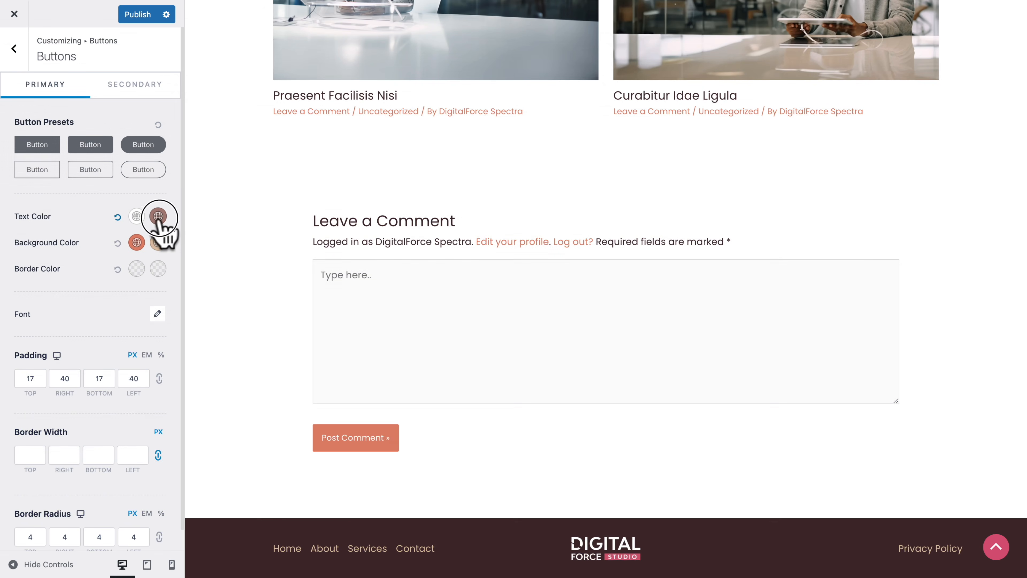
{"action": "left_click", "coordinate": [152, 244]}
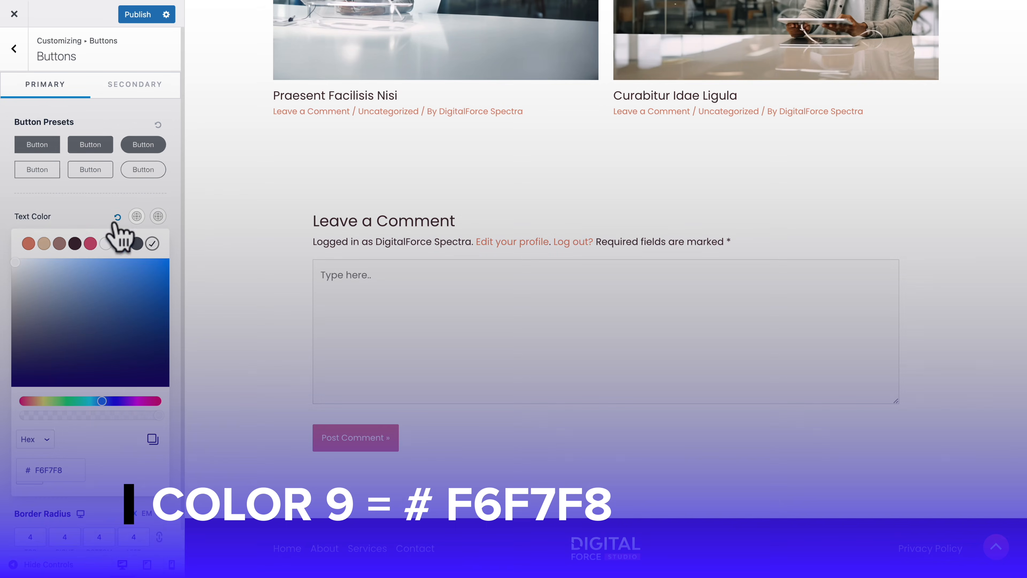
{"action": "left_click", "coordinate": [104, 207]}
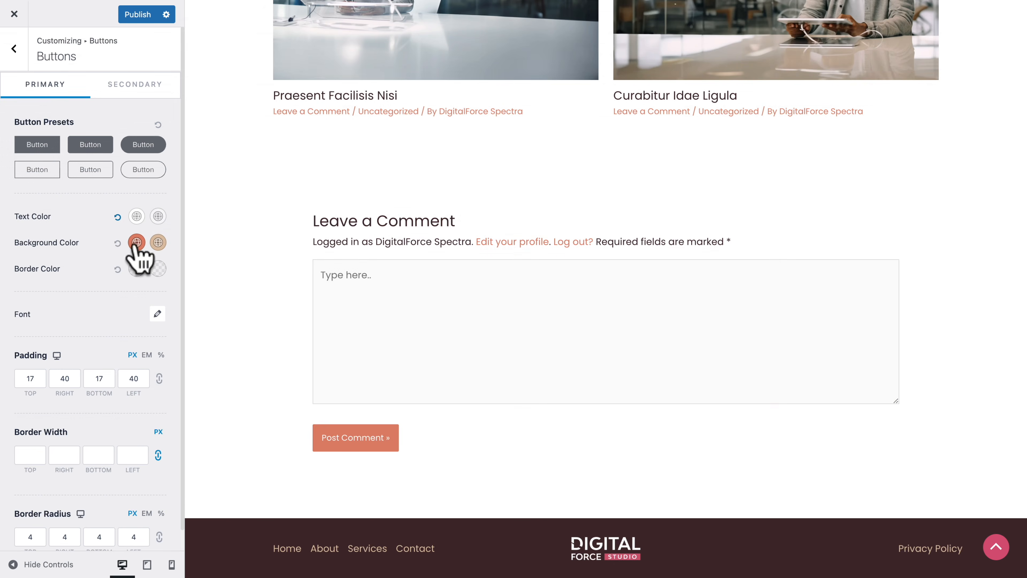
Set the primary button's background to Color 5 (#D34F73) and its hover background to the dark brown palette color.
{"action": "left_click", "coordinate": [137, 243]}
{"action": "left_click", "coordinate": [90, 270]}
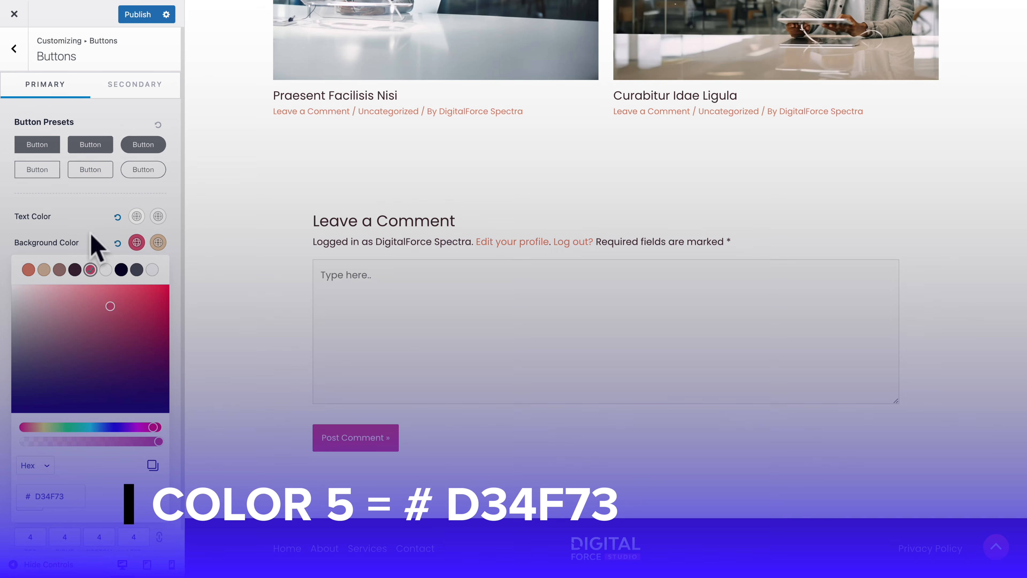
{"action": "left_click", "coordinate": [96, 245]}
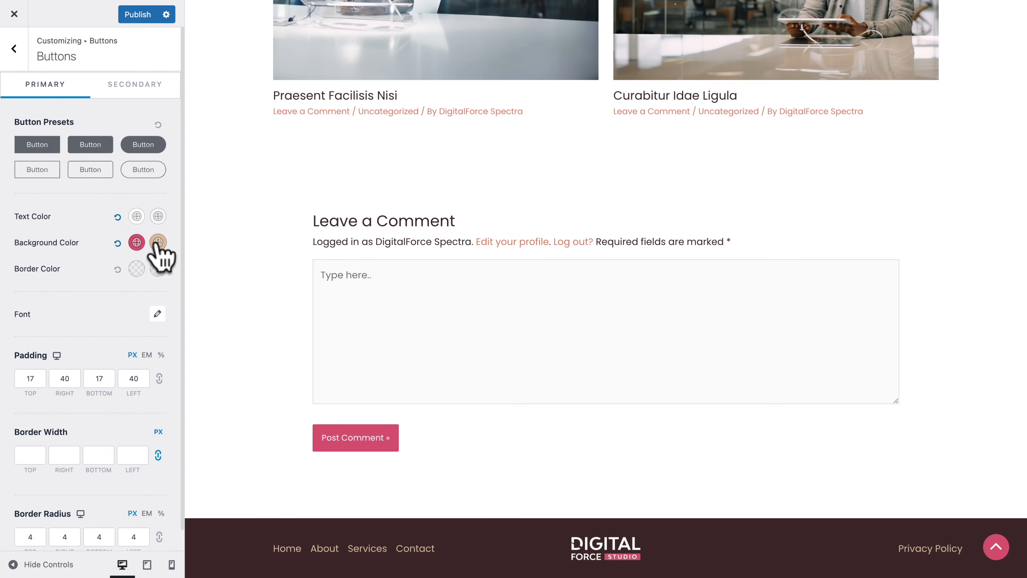
{"action": "left_click", "coordinate": [158, 243]}
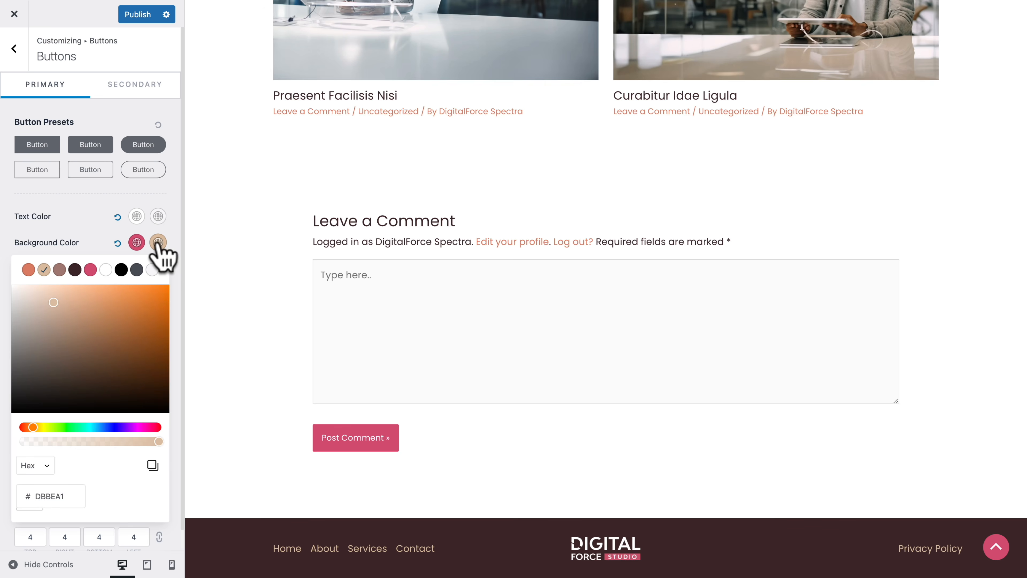
{"action": "left_click", "coordinate": [75, 269]}
{"action": "left_click", "coordinate": [97, 242]}
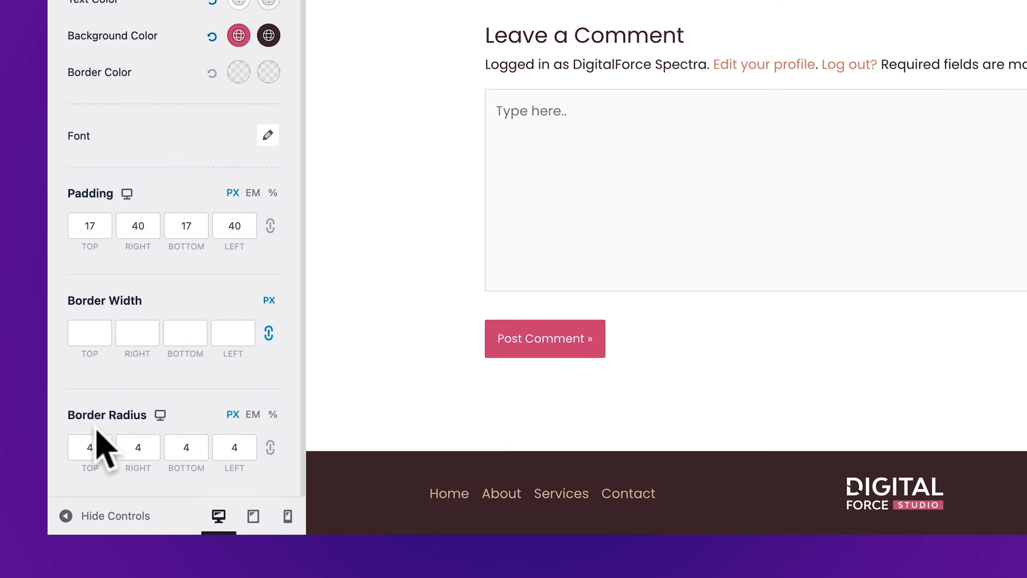
Link the primary button's border radius values and set them to 30 px.
{"action": "left_click", "coordinate": [80, 445]}
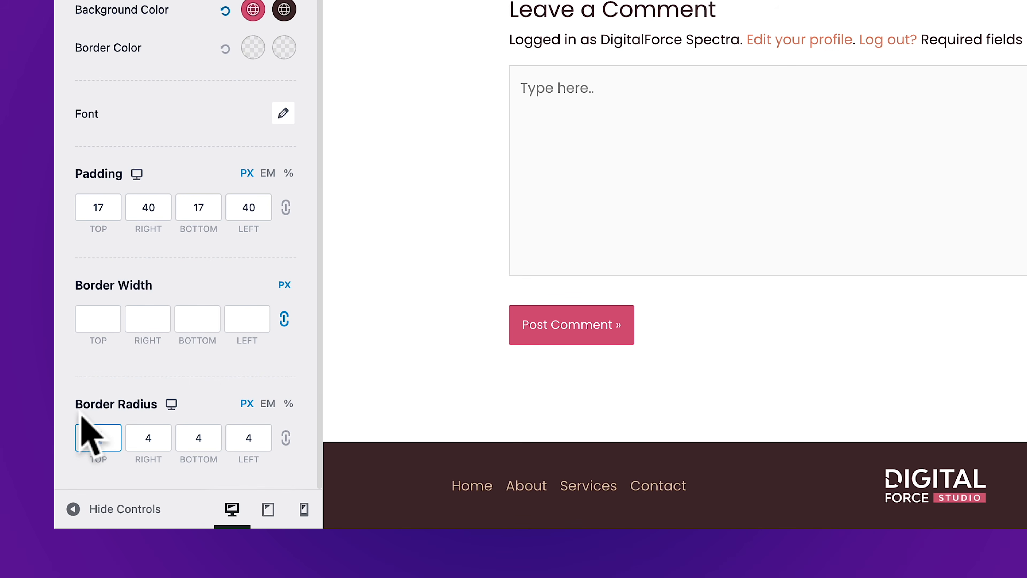
{"action": "type", "text": "4"}
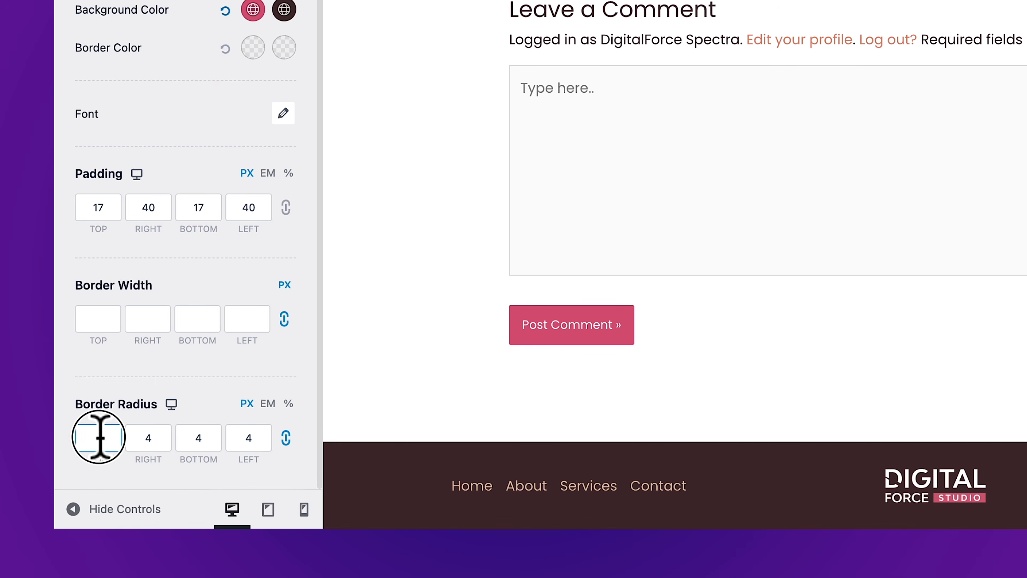
{"action": "type", "text": "30"}
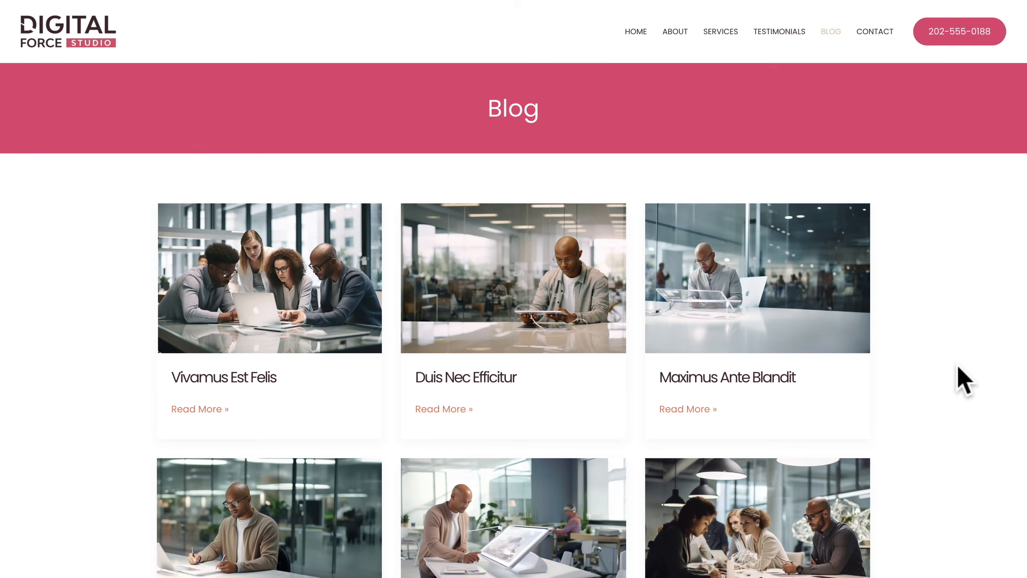
Review the Blog page layout on desktop, iPad Air and iPhone 12 Pro sizes.
{"action": "scroll", "coordinate": [965, 380], "scroll_direction": "down", "scroll_amount": 6}
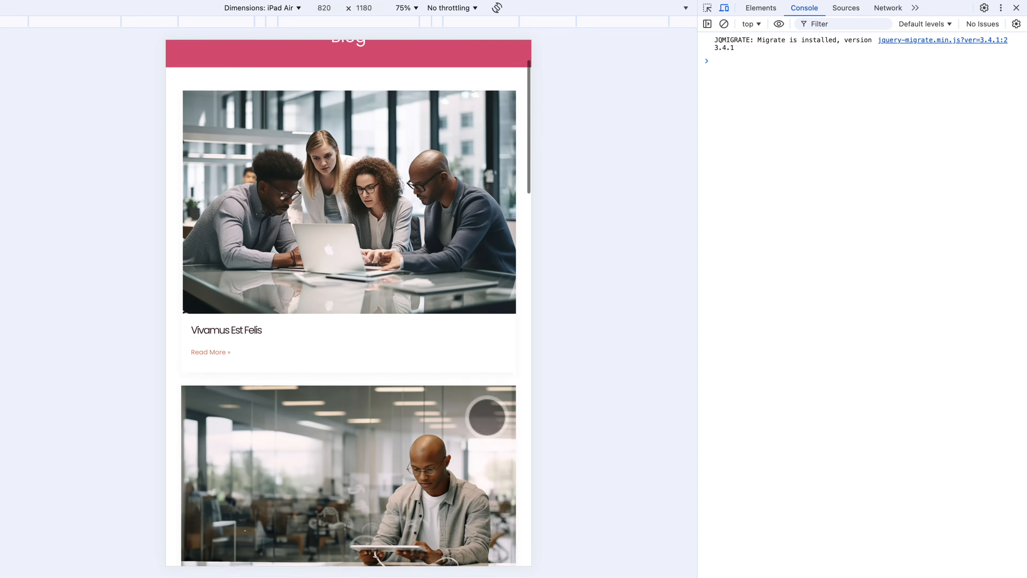
{"action": "scroll", "coordinate": [487, 417], "scroll_direction": "down", "scroll_amount": 10}
{"action": "scroll", "coordinate": [486, 417], "scroll_direction": "down", "scroll_amount": 3}
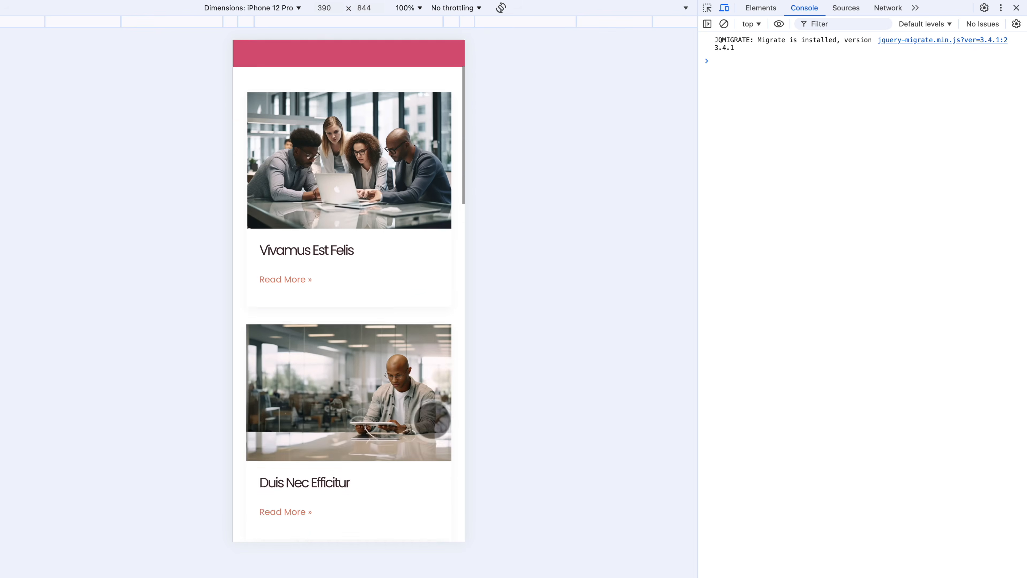
{"action": "scroll", "coordinate": [428, 415], "scroll_direction": "down", "scroll_amount": 6}
{"action": "scroll", "coordinate": [432, 421], "scroll_direction": "down", "scroll_amount": 4}
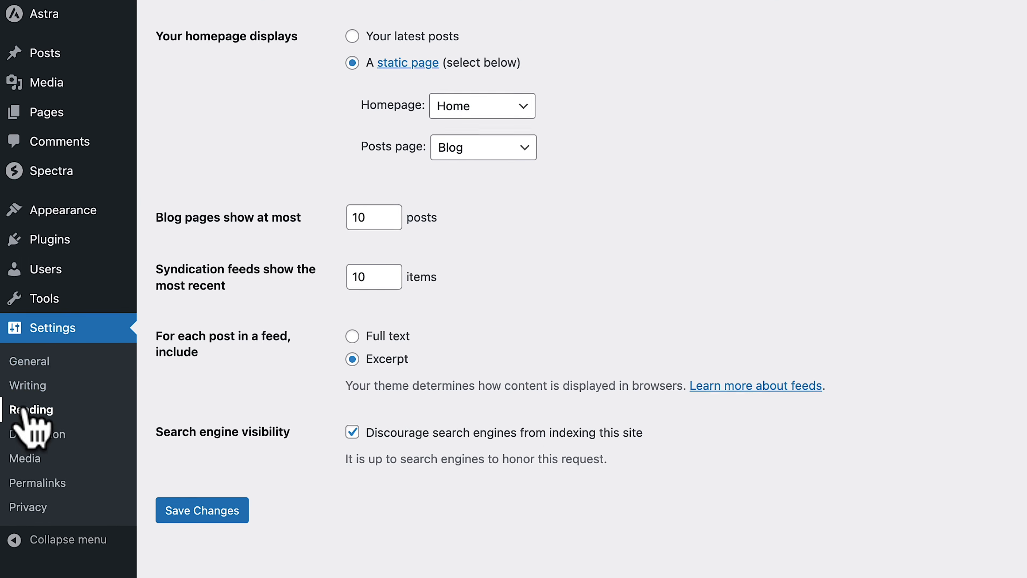
Reset the Posts page to — Select — in the Reading Settings and save the changes.
{"action": "left_click", "coordinate": [458, 149]}
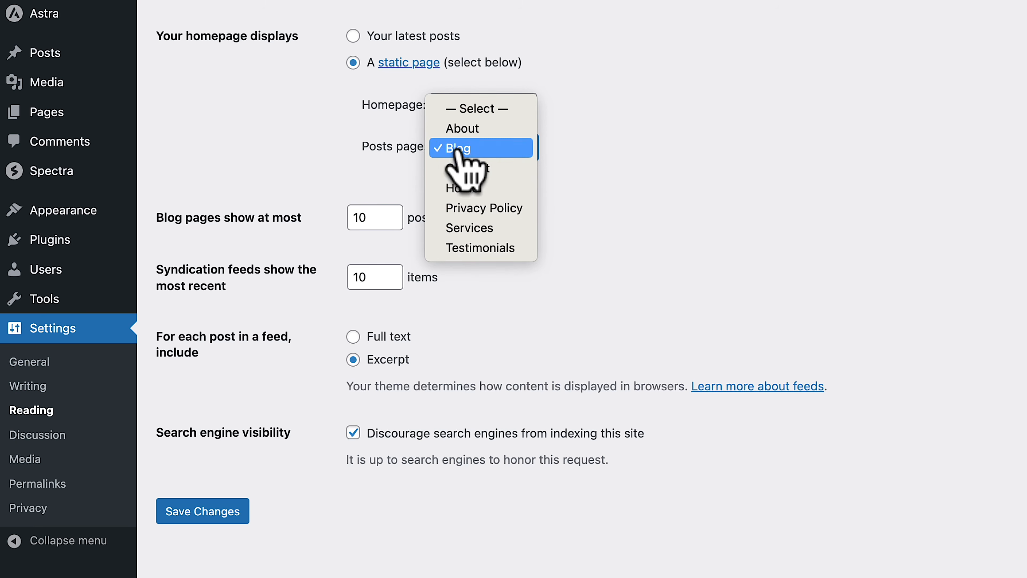
{"action": "left_click", "coordinate": [465, 109]}
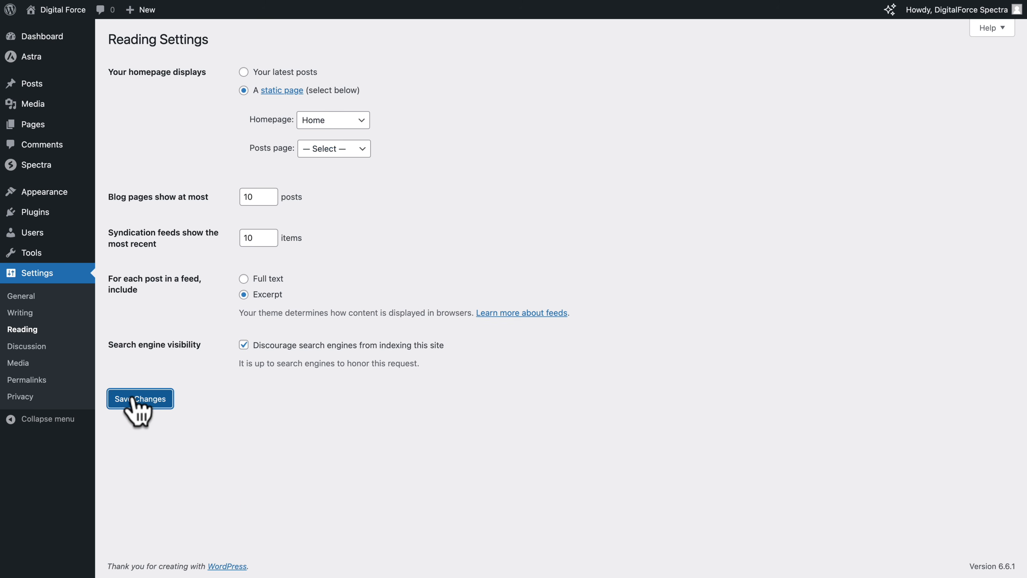
{"action": "left_click", "coordinate": [132, 399]}
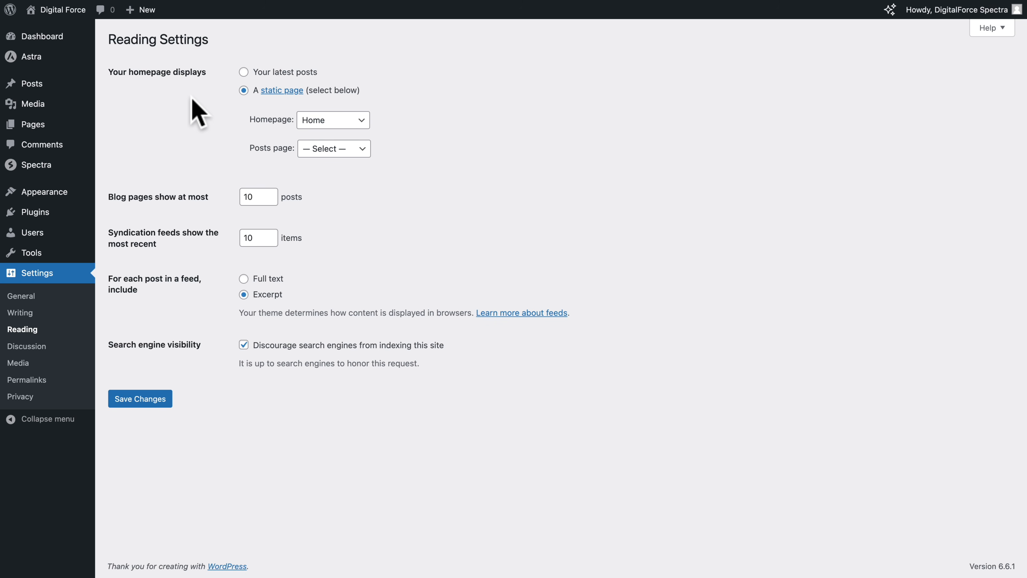
Show all pages and open the Blog page for editing in a new tab.
{"action": "mouse_move", "coordinate": [17, 124]}
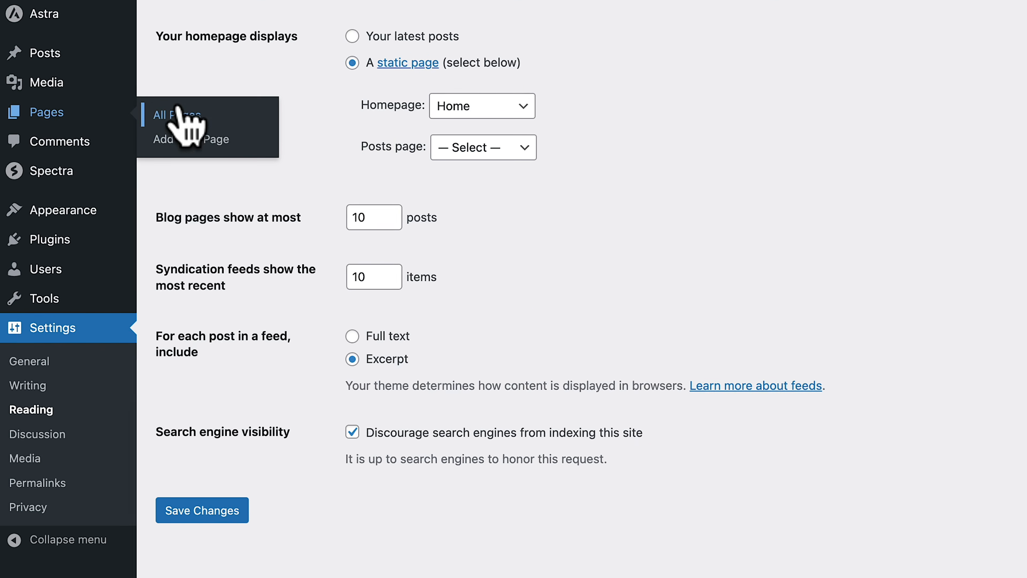
{"action": "left_click", "coordinate": [180, 115]}
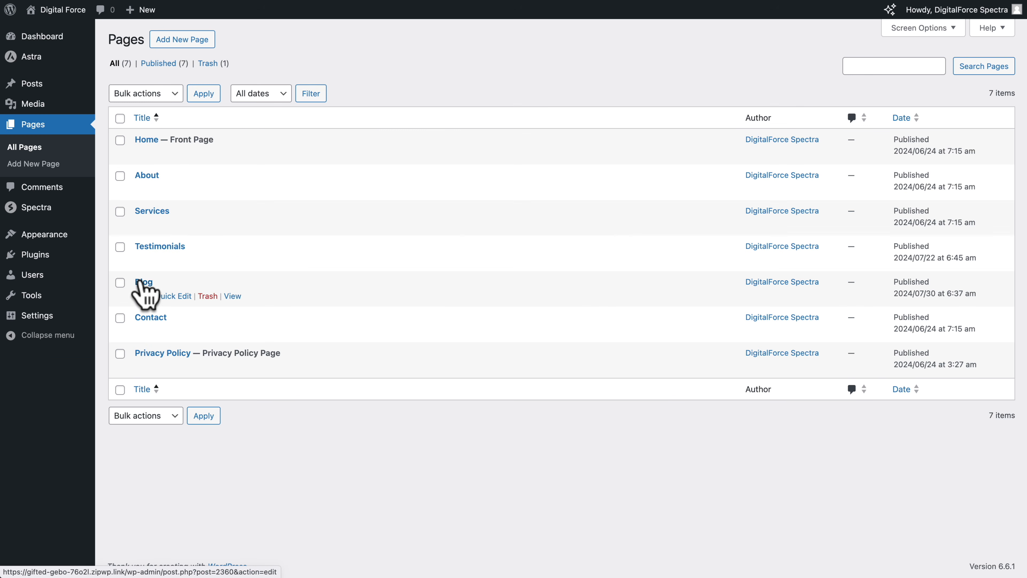
{"action": "right_click", "coordinate": [141, 296]}
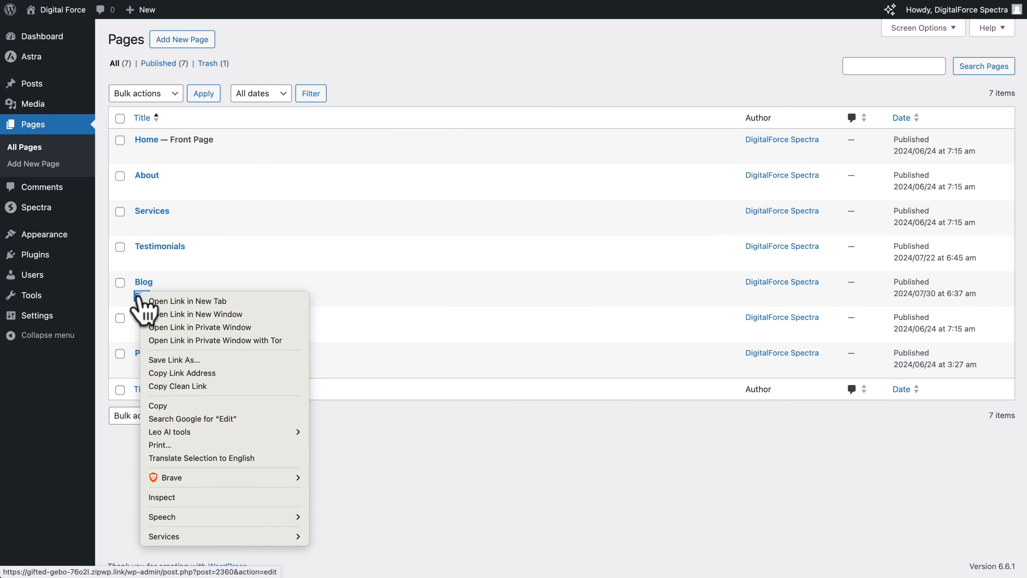
{"action": "left_click", "coordinate": [164, 302]}
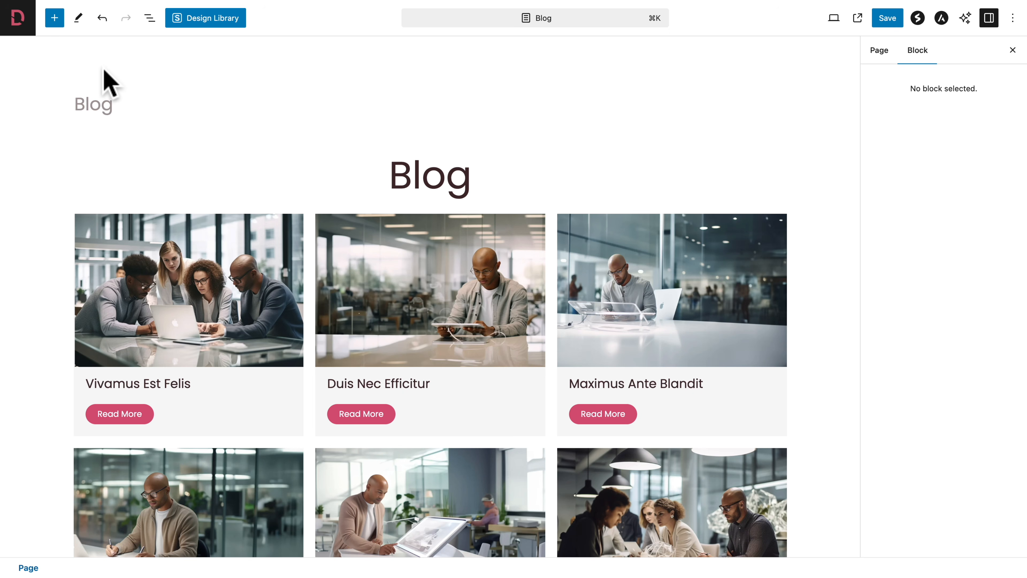
Set the Blog Archive container's mobile padding to linked values of 10 px on all sides and save the page.
{"action": "left_click", "coordinate": [150, 19]}
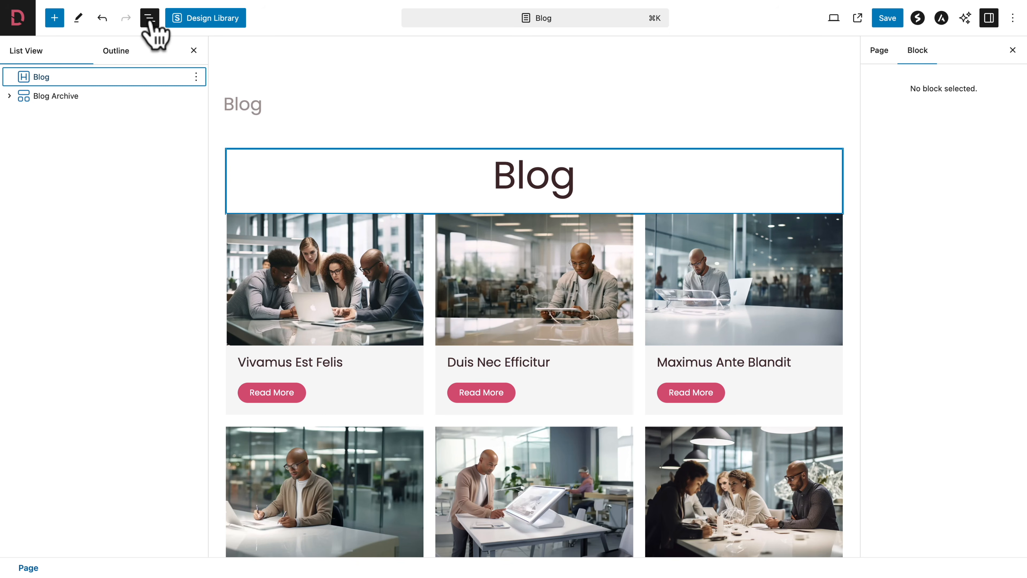
{"action": "left_click", "coordinate": [38, 100]}
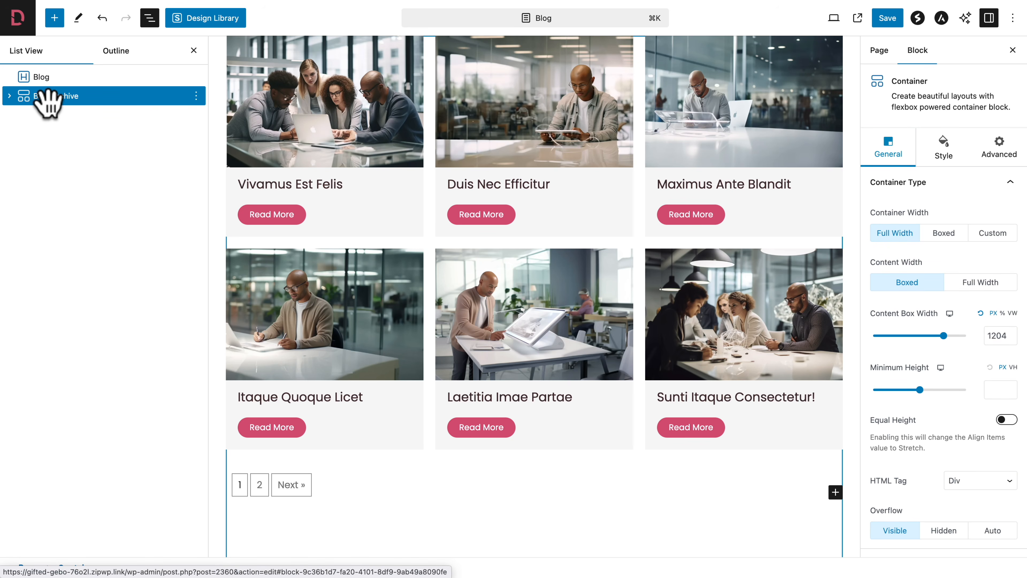
{"action": "left_click", "coordinate": [834, 18]}
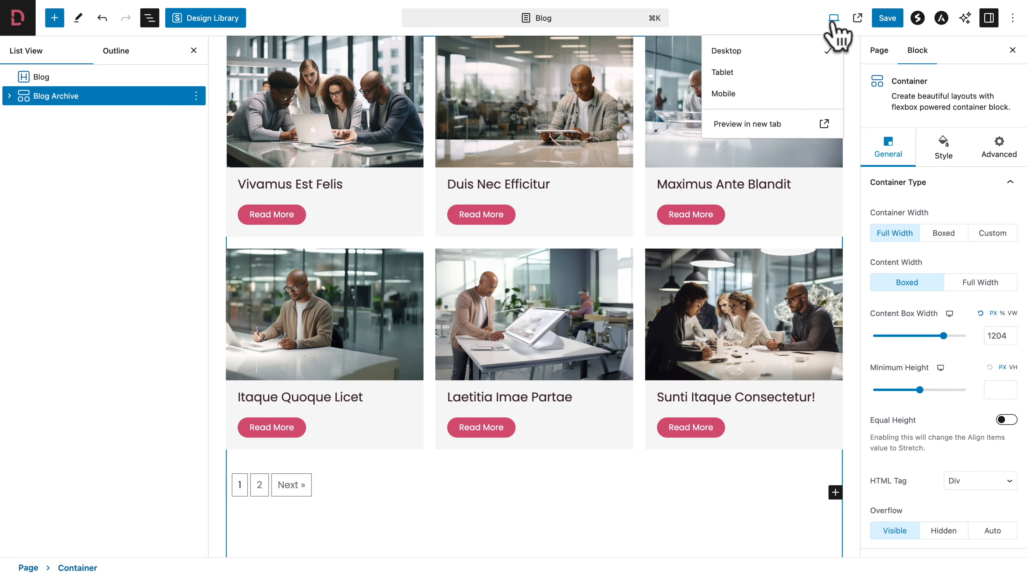
{"action": "left_click", "coordinate": [723, 93]}
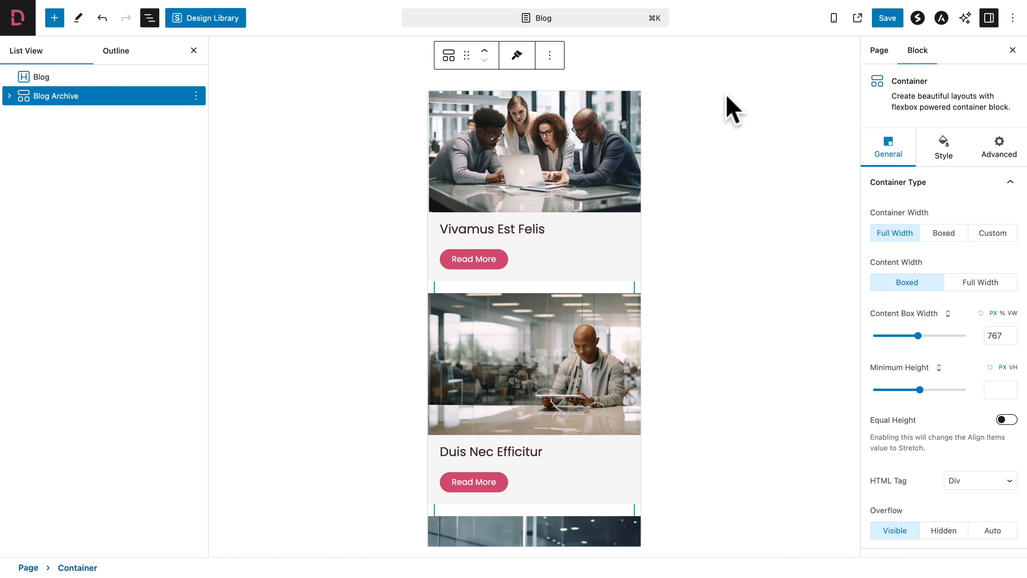
{"action": "left_click", "coordinate": [943, 154]}
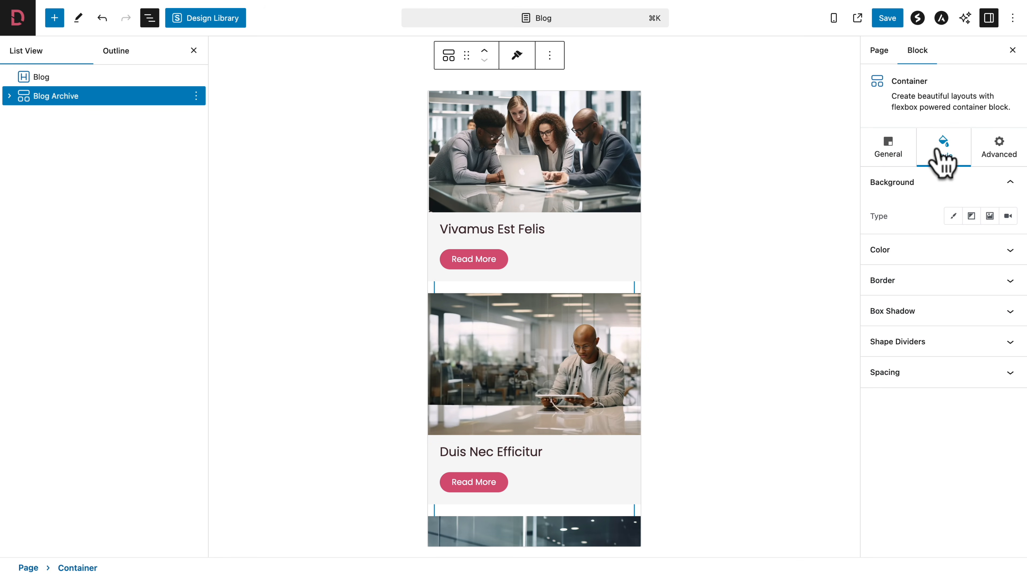
{"action": "left_click", "coordinate": [880, 371]}
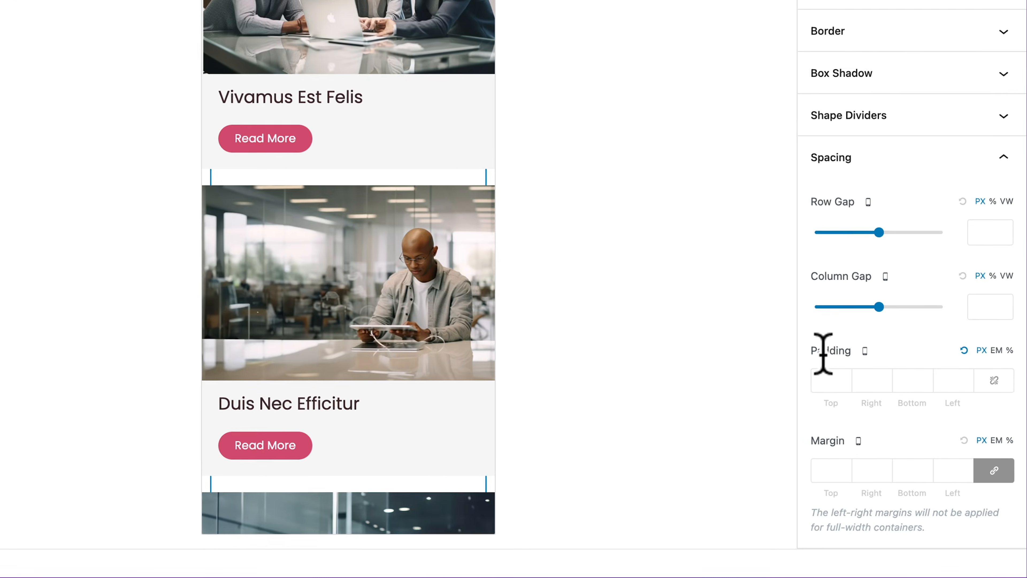
{"action": "left_click", "coordinate": [990, 377]}
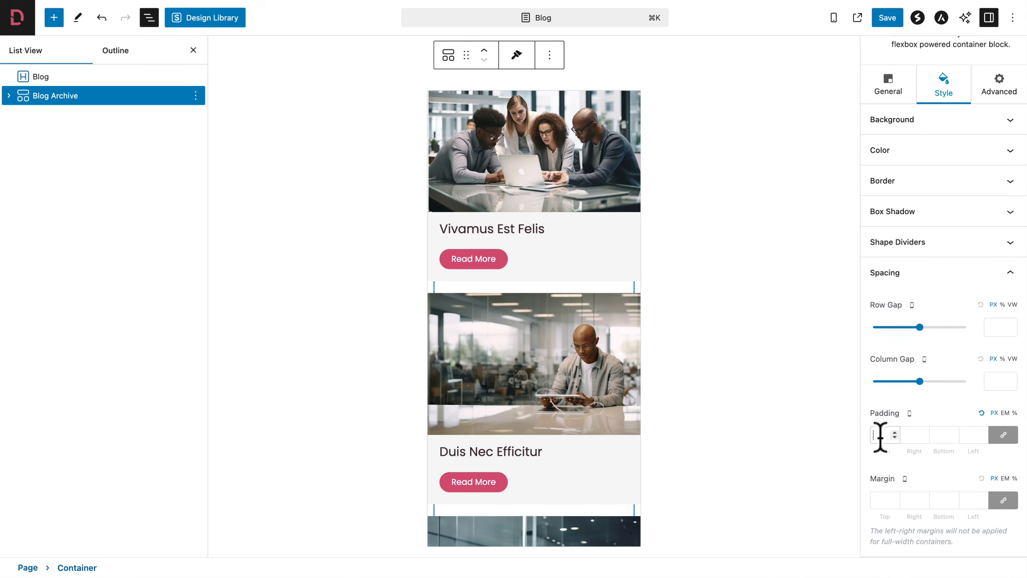
{"action": "left_click", "coordinate": [836, 392]}
{"action": "type", "text": "10"}
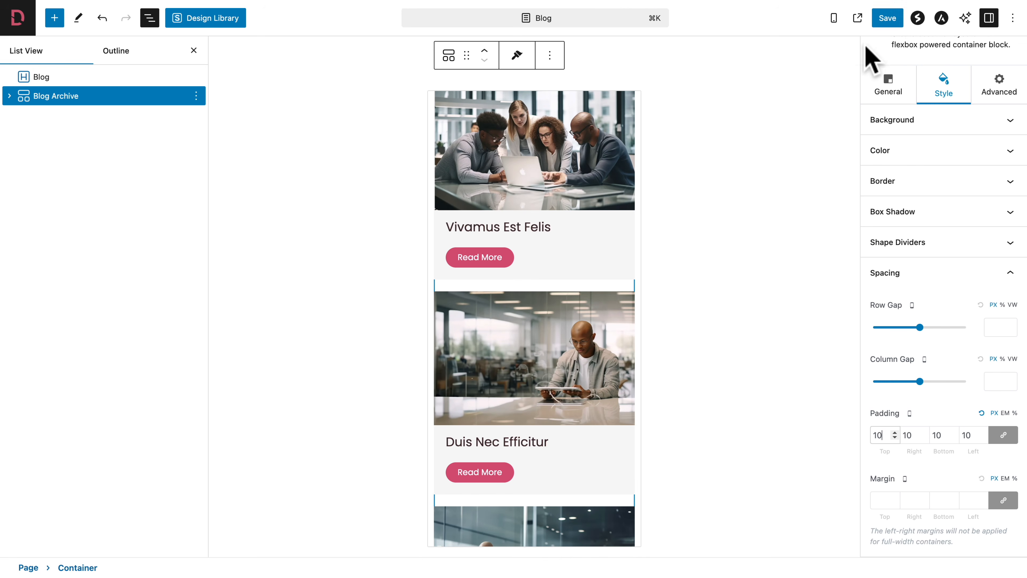
{"action": "left_click", "coordinate": [887, 18]}
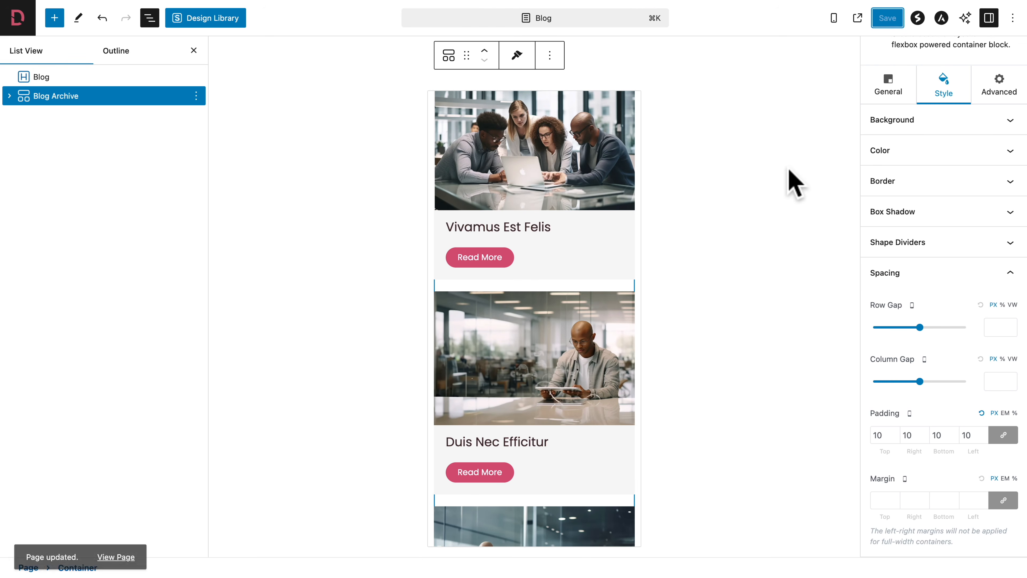
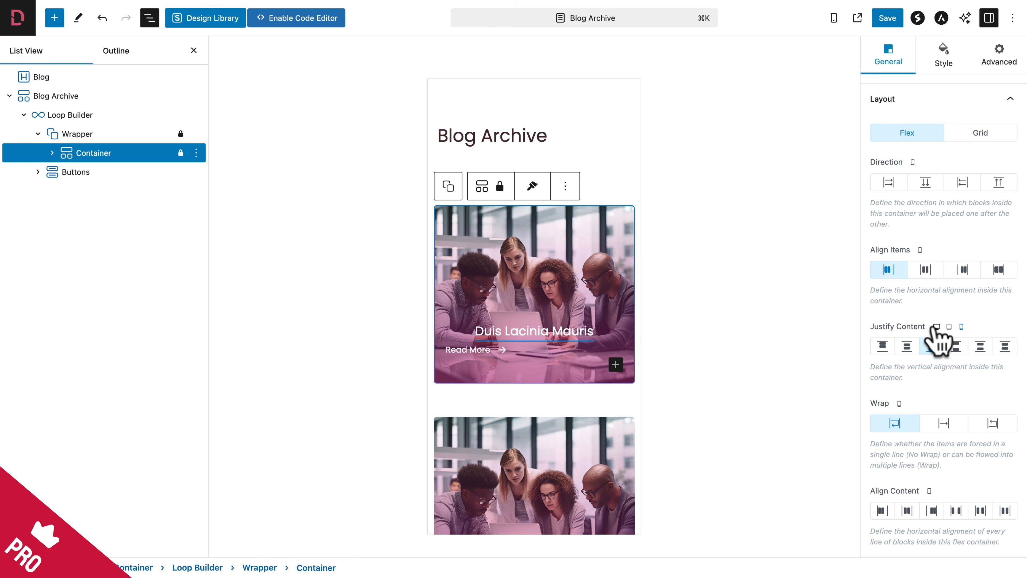
For tablet, justify the loop container's content to the bottom and set its padding to 20 px on all sides.
{"action": "left_click", "coordinate": [949, 327]}
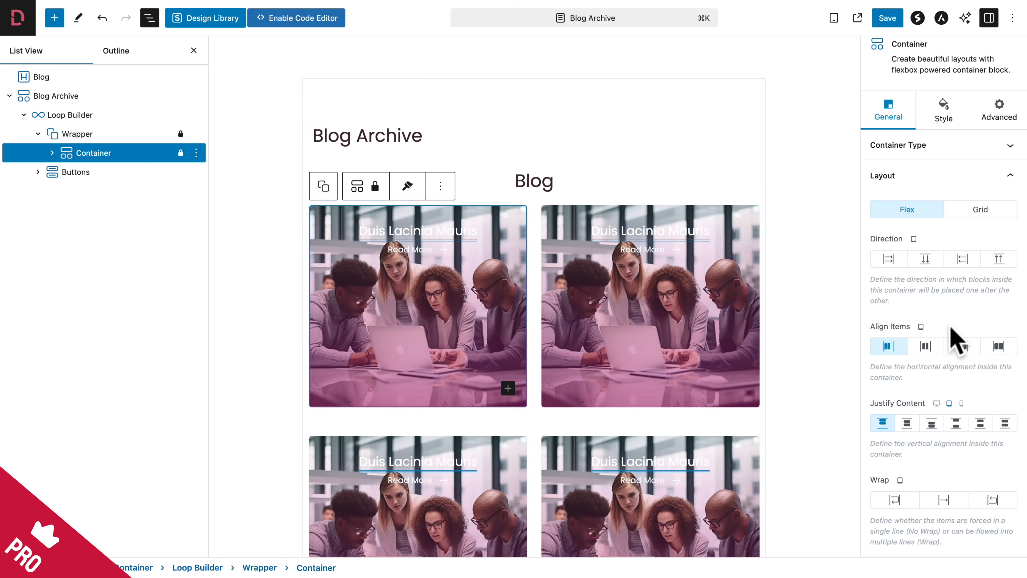
{"action": "left_click", "coordinate": [931, 423]}
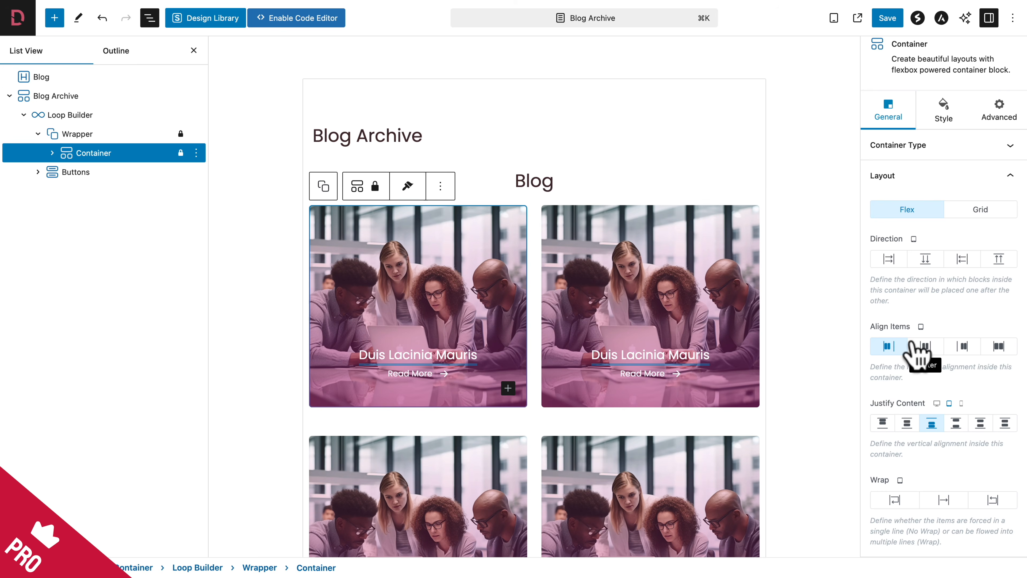
{"action": "left_click", "coordinate": [944, 113]}
{"action": "scroll", "coordinate": [942, 364], "scroll_direction": "down", "scroll_amount": 5}
{"action": "scroll", "coordinate": [938, 384], "scroll_direction": "down", "scroll_amount": 5}
{"action": "left_click", "coordinate": [894, 543]}
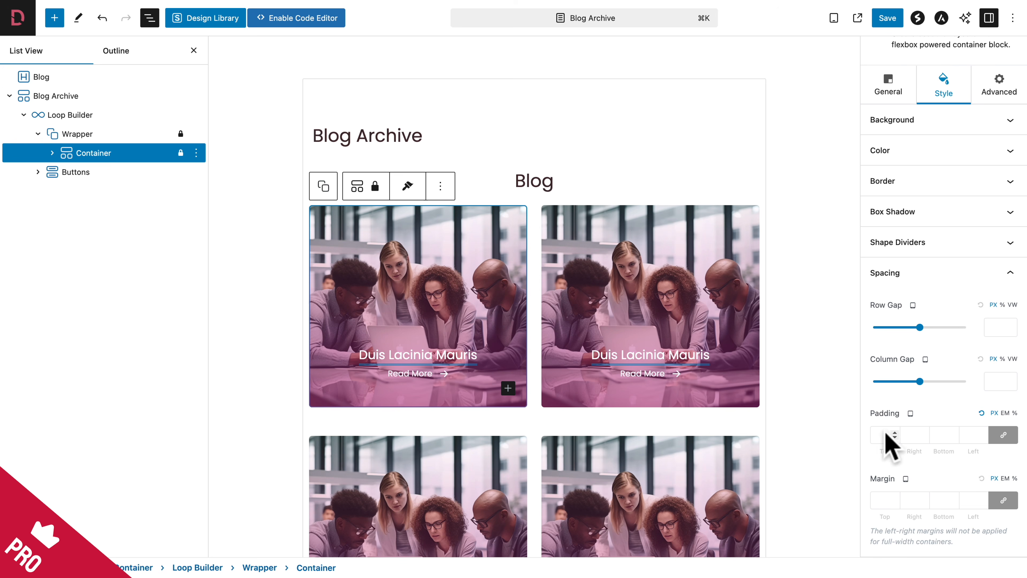
{"action": "type", "text": "20"}
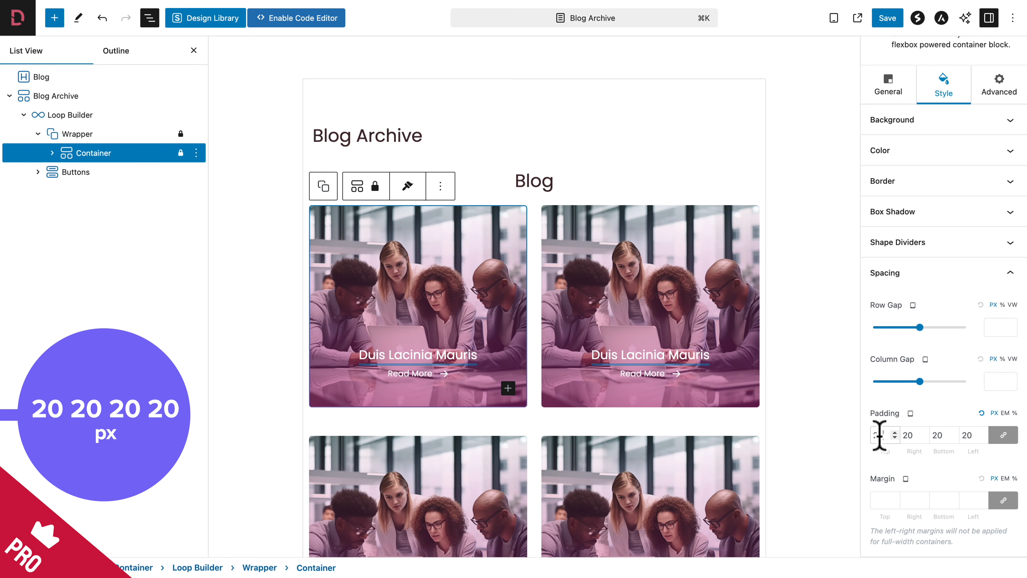
Set the loop container's mobile padding to 20 px on all sides and compare the tablet and mobile views.
{"action": "left_click", "coordinate": [911, 413]}
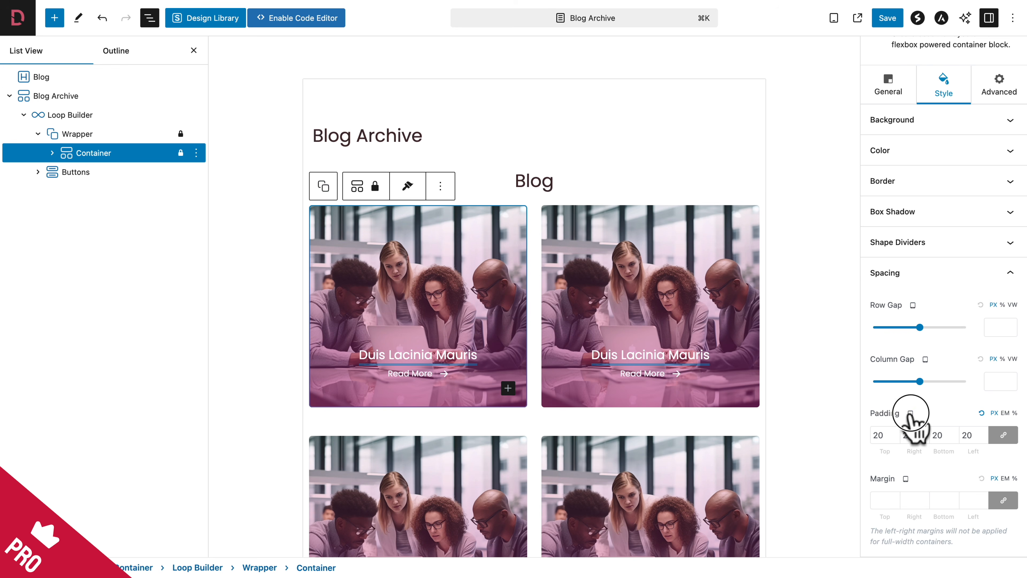
{"action": "left_click", "coordinate": [935, 412]}
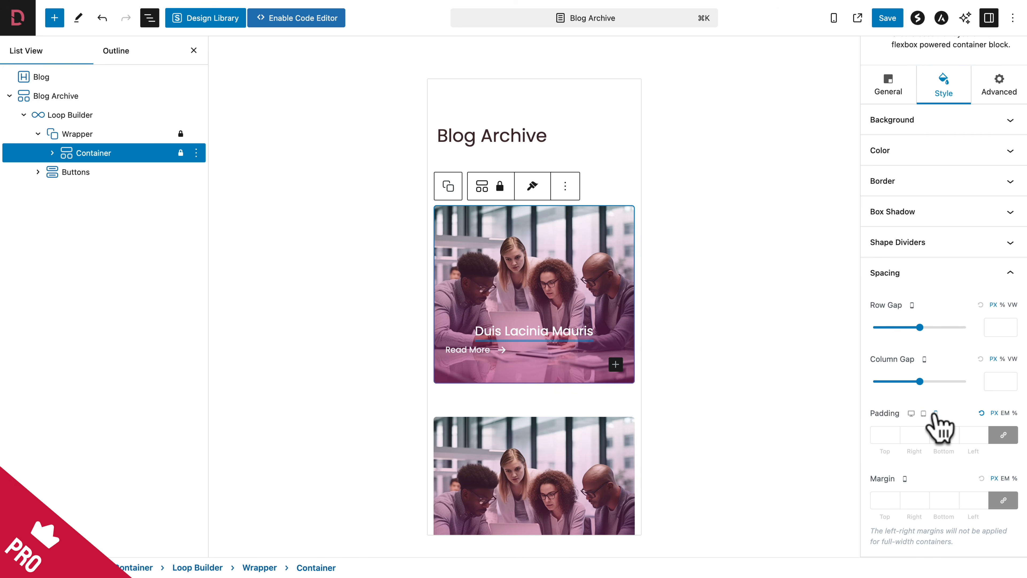
{"action": "left_click", "coordinate": [882, 435]}
{"action": "type", "text": "20"}
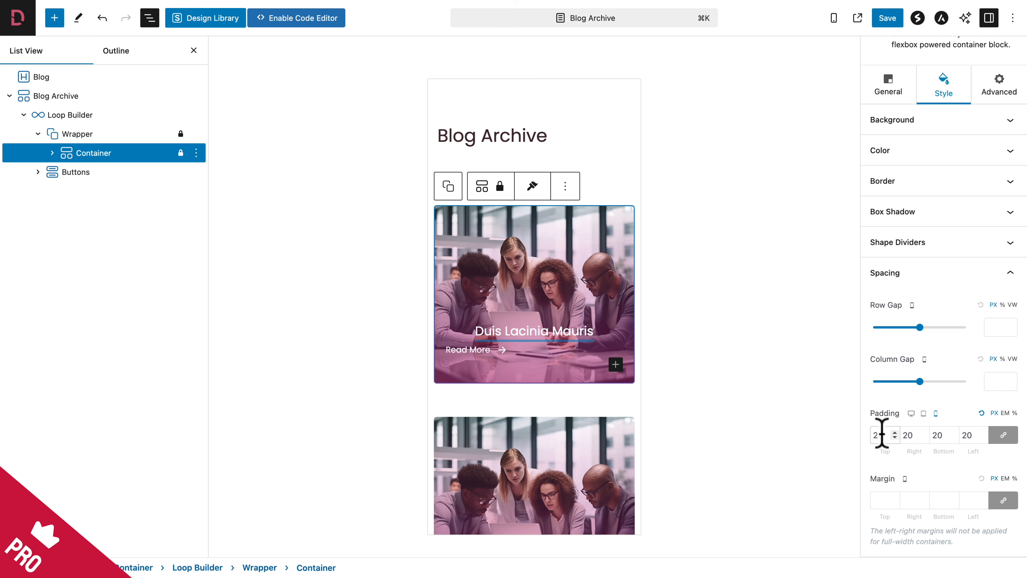
{"action": "left_click", "coordinate": [924, 413]}
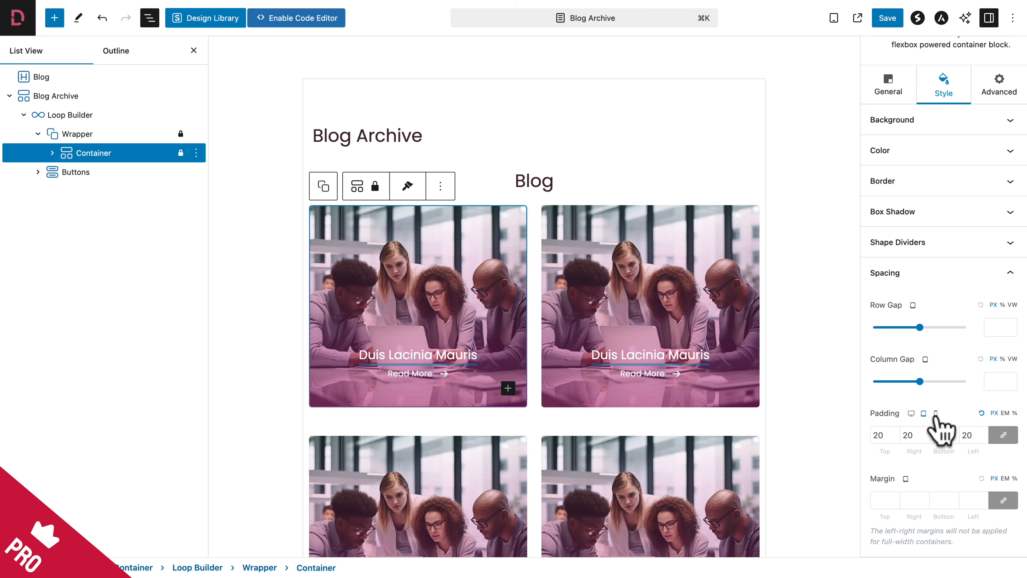
{"action": "left_click", "coordinate": [936, 413]}
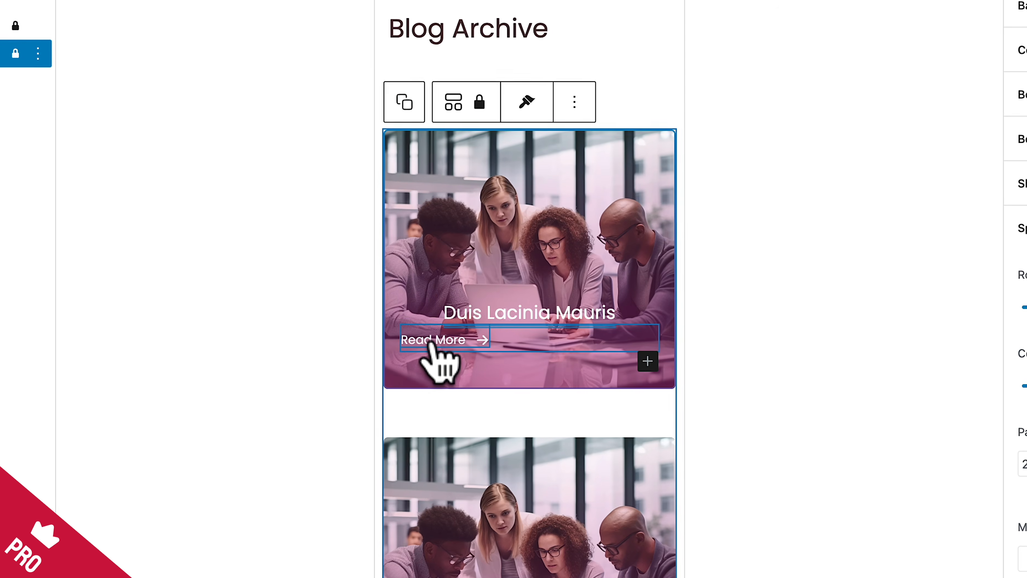
Center the overall alignment of the Read More Buttons block on mobile and save the Blog Archive layout.
{"action": "left_click", "coordinate": [482, 341]}
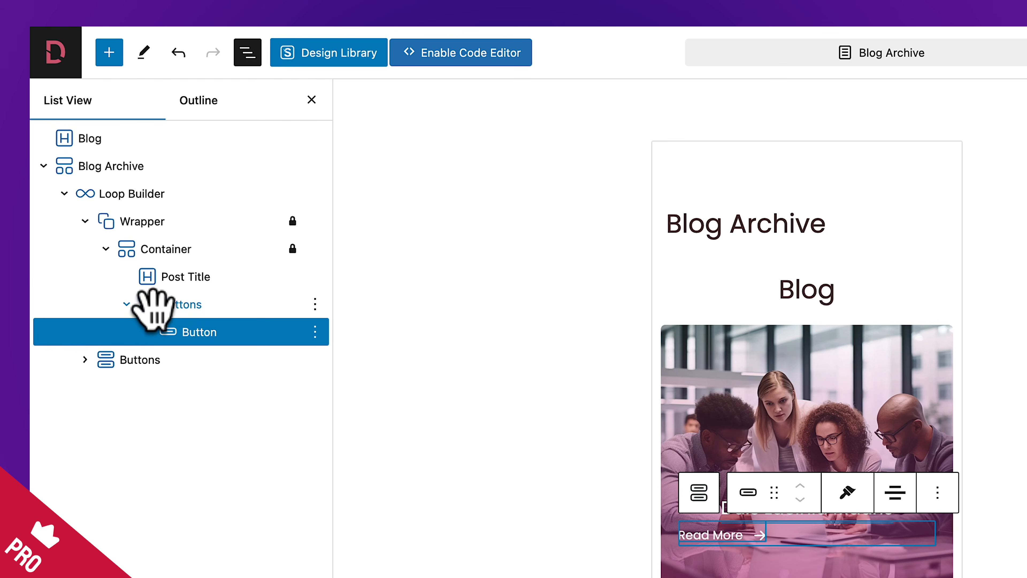
{"action": "left_click", "coordinate": [167, 303]}
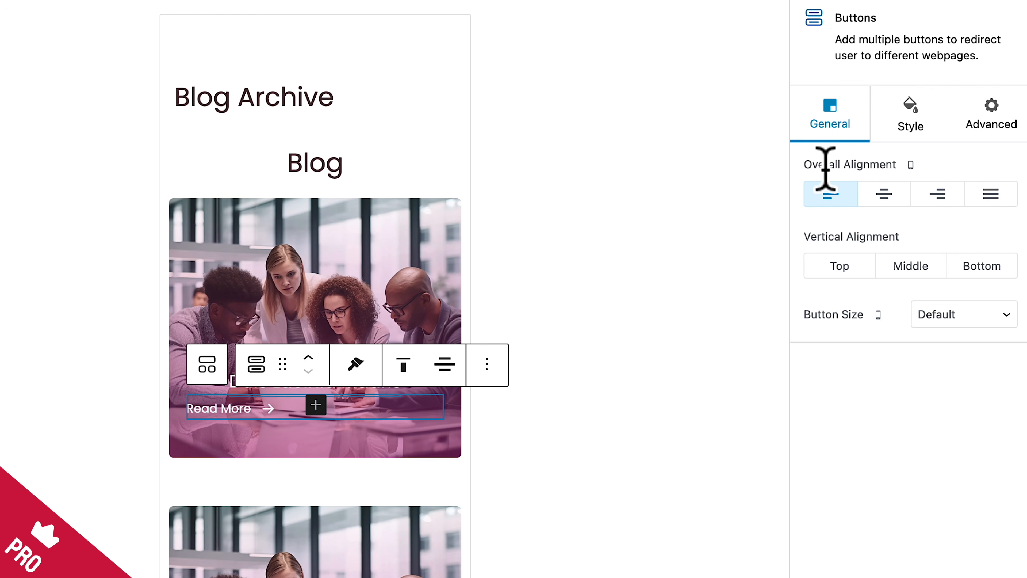
{"action": "left_click", "coordinate": [884, 198]}
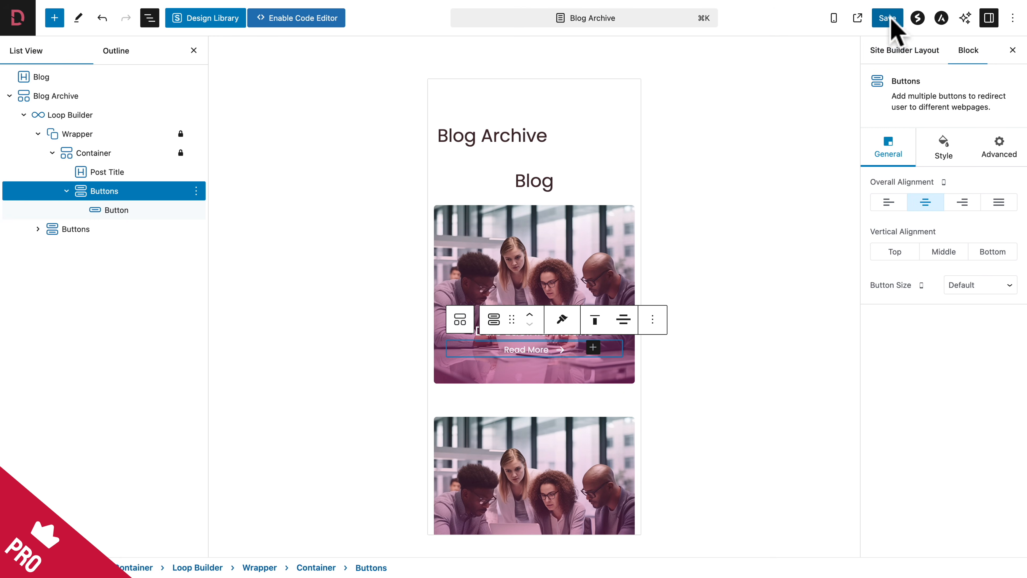
{"action": "left_click", "coordinate": [881, 19]}
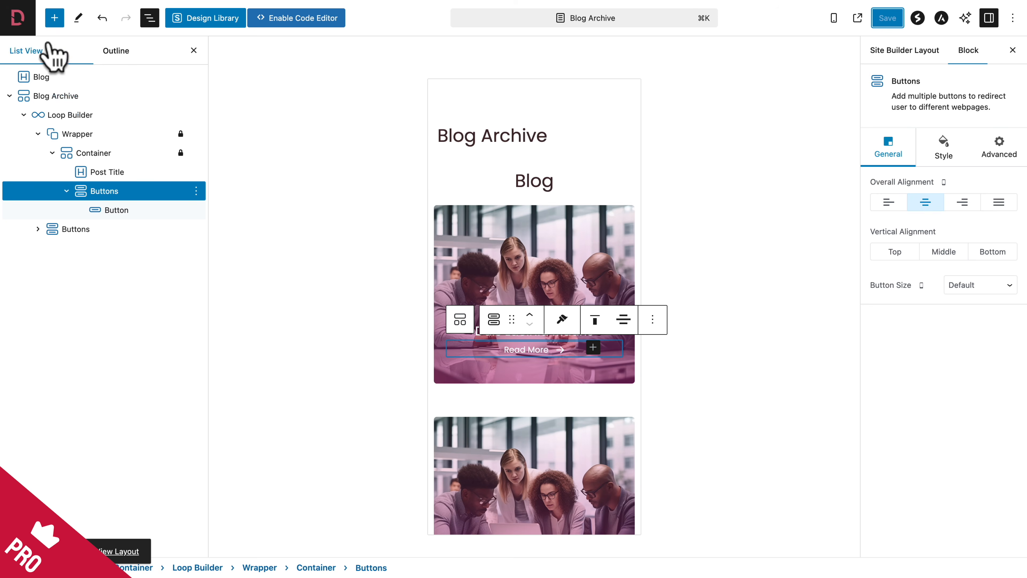
Return to the Site Builder and open the Blog Single Post template for editing.
{"action": "left_click", "coordinate": [18, 21]}
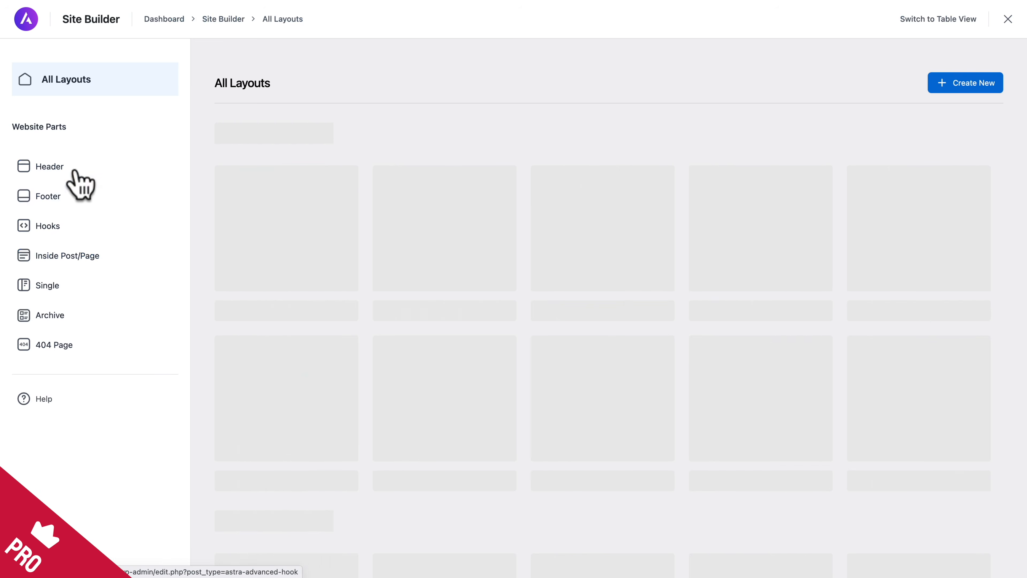
{"action": "left_click", "coordinate": [47, 288]}
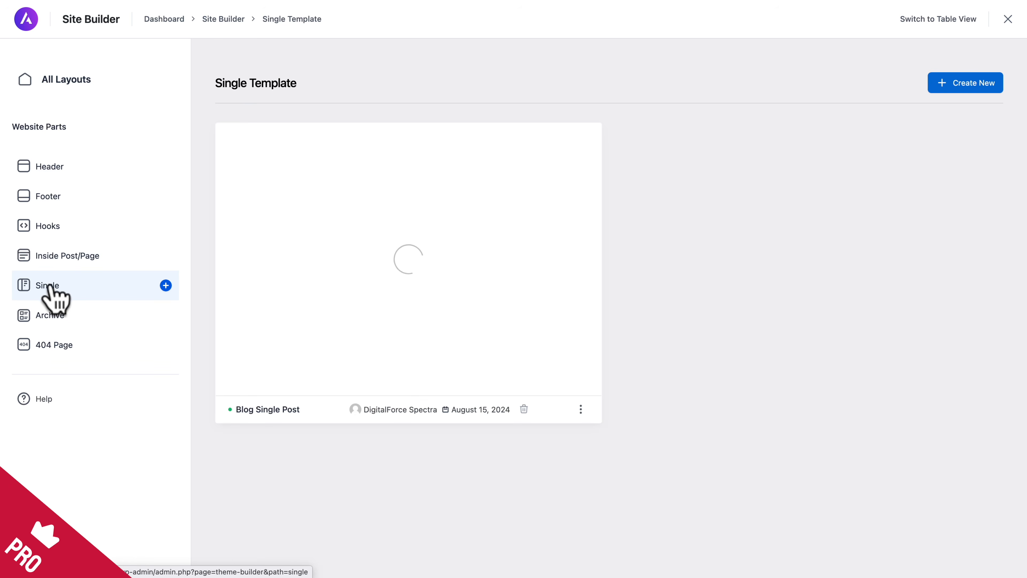
{"action": "mouse_move", "coordinate": [395, 276]}
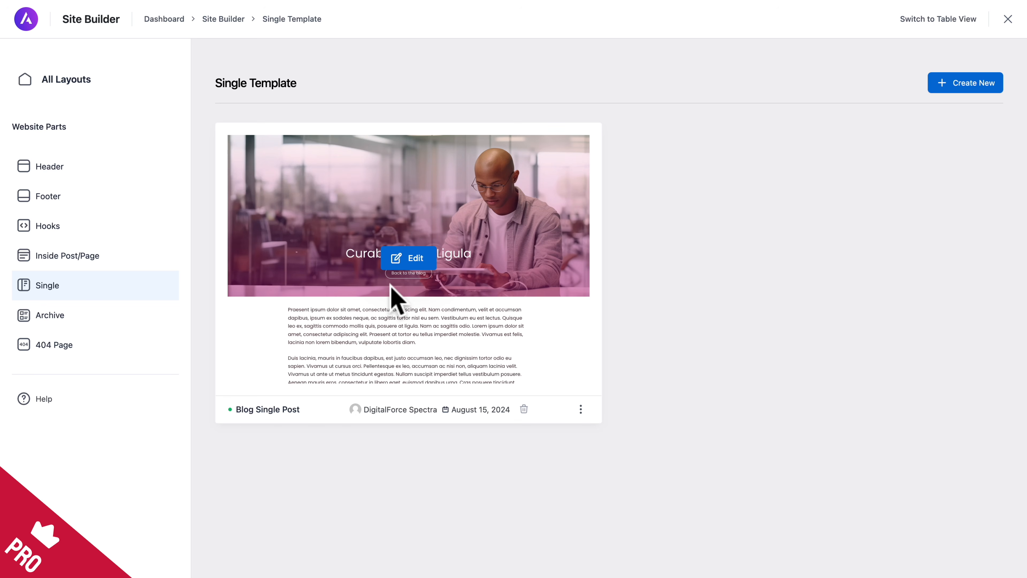
{"action": "left_click", "coordinate": [409, 261]}
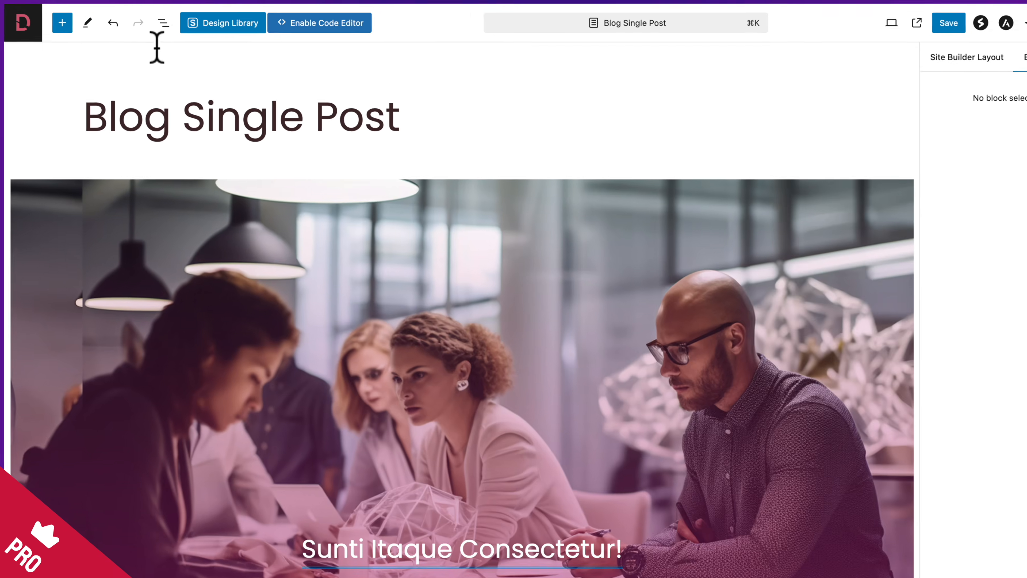
Set the Hero Header container's tablet minimum height to 45 vh.
{"action": "left_click", "coordinate": [160, 23]}
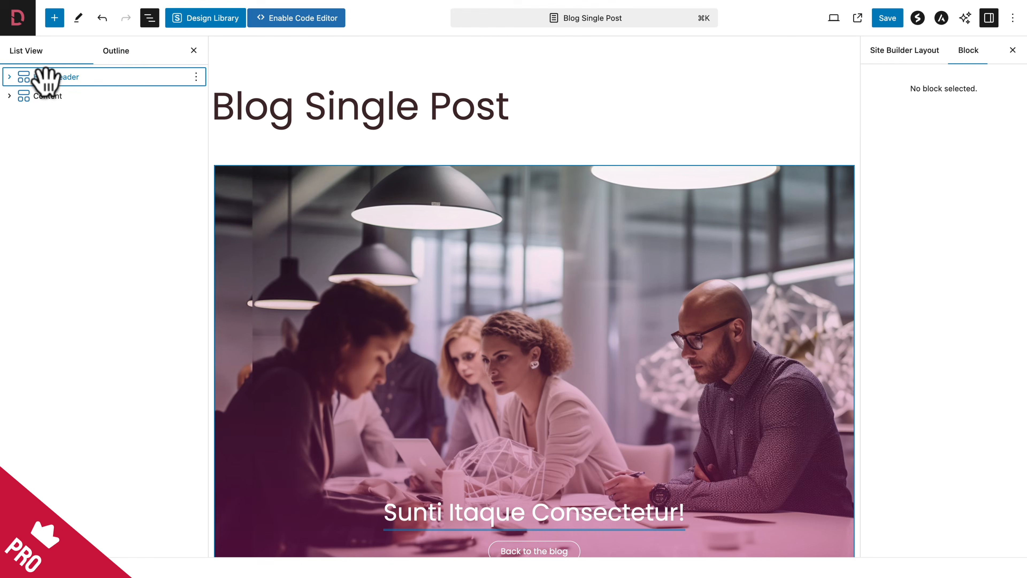
{"action": "left_click", "coordinate": [92, 138]}
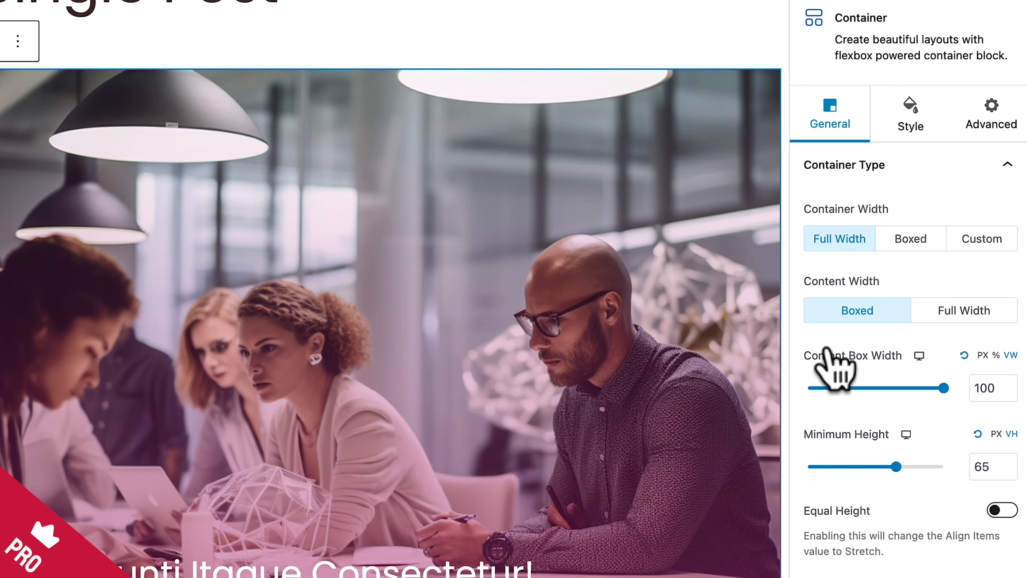
{"action": "scroll", "coordinate": [833, 348], "scroll_direction": "down", "scroll_amount": 2}
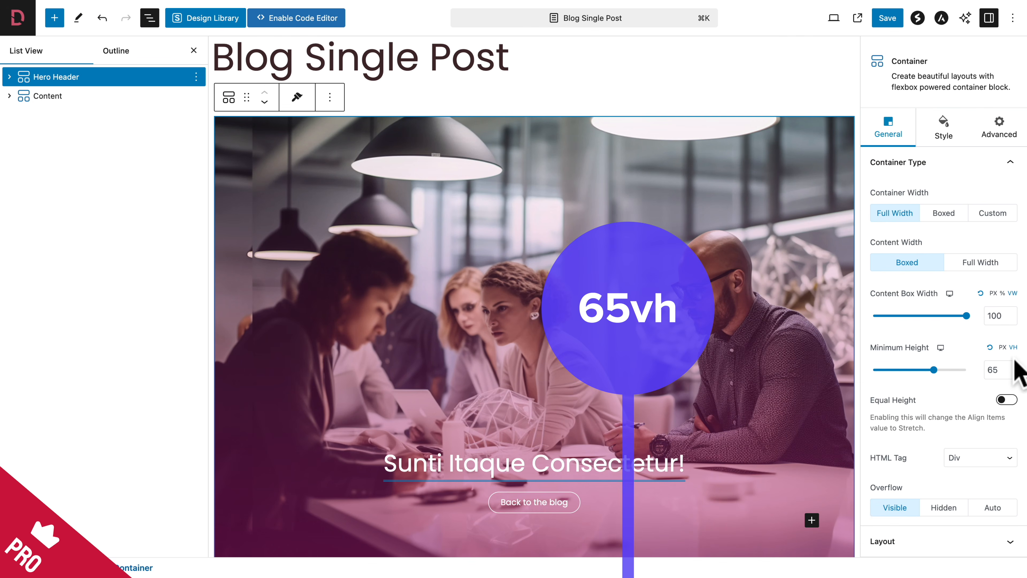
{"action": "left_click", "coordinate": [941, 349]}
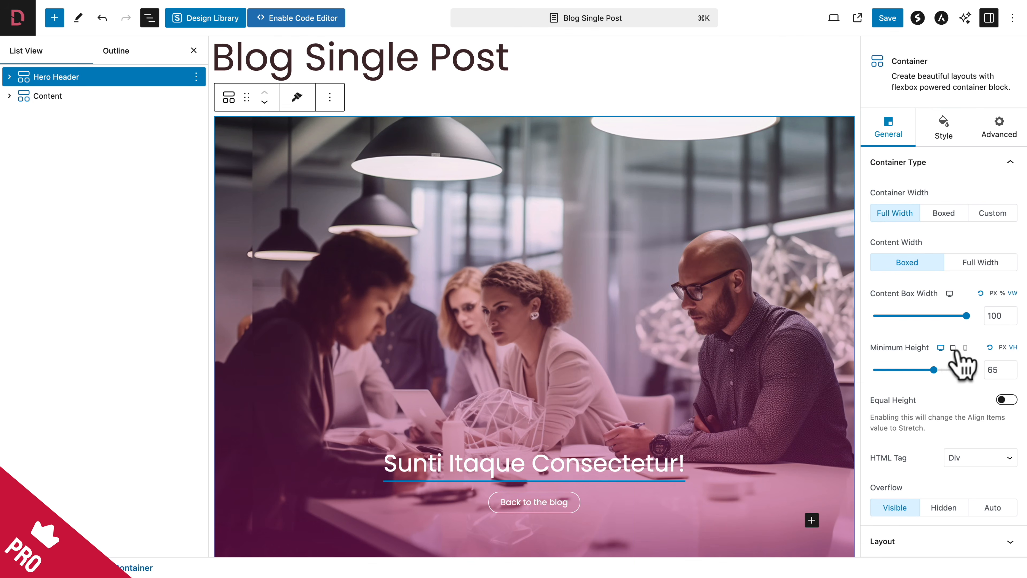
{"action": "left_click", "coordinate": [955, 349]}
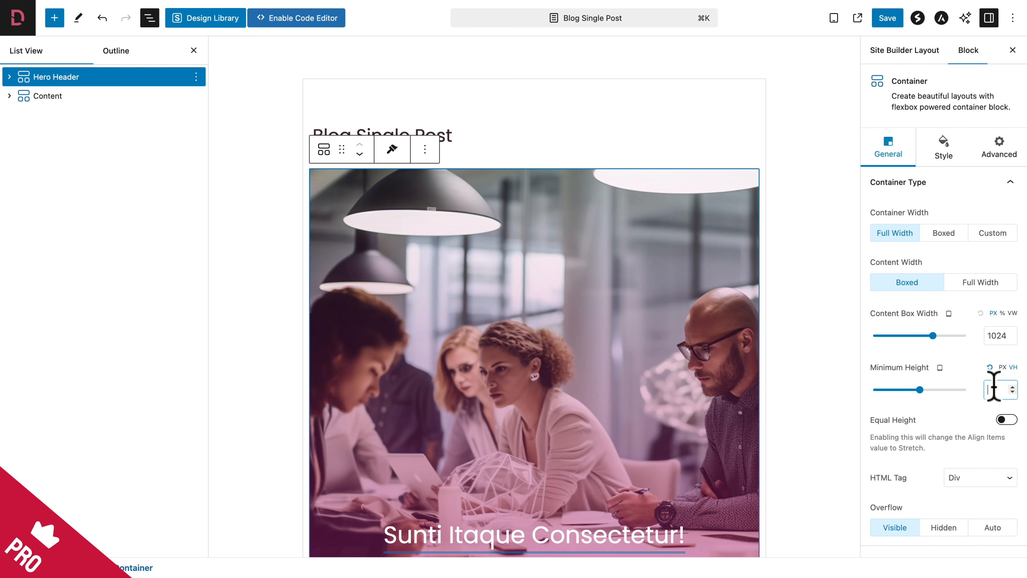
{"action": "type", "text": "45"}
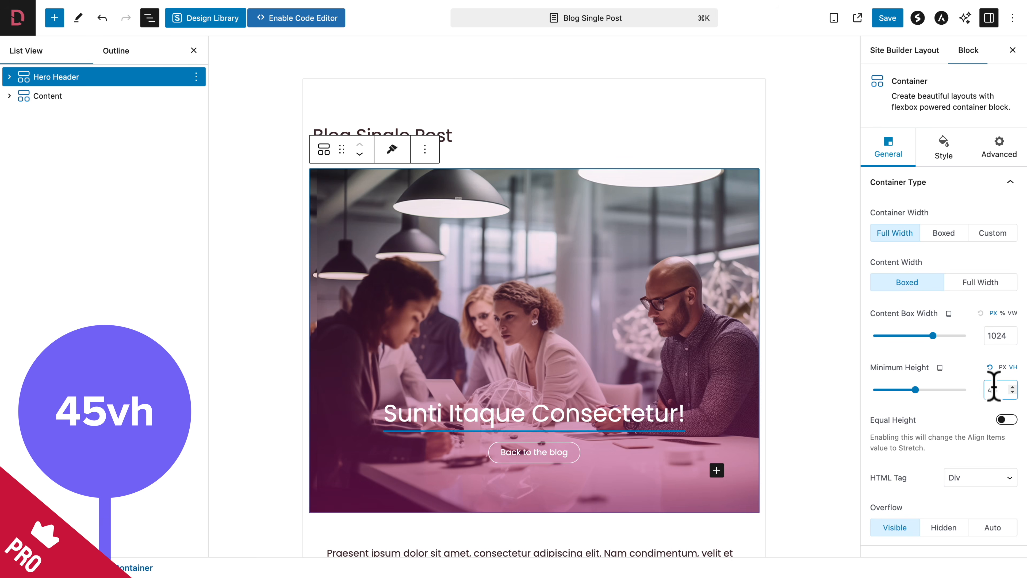
Set the Hero Header container's mobile minimum height to 45 vh.
{"action": "left_click", "coordinate": [940, 368]}
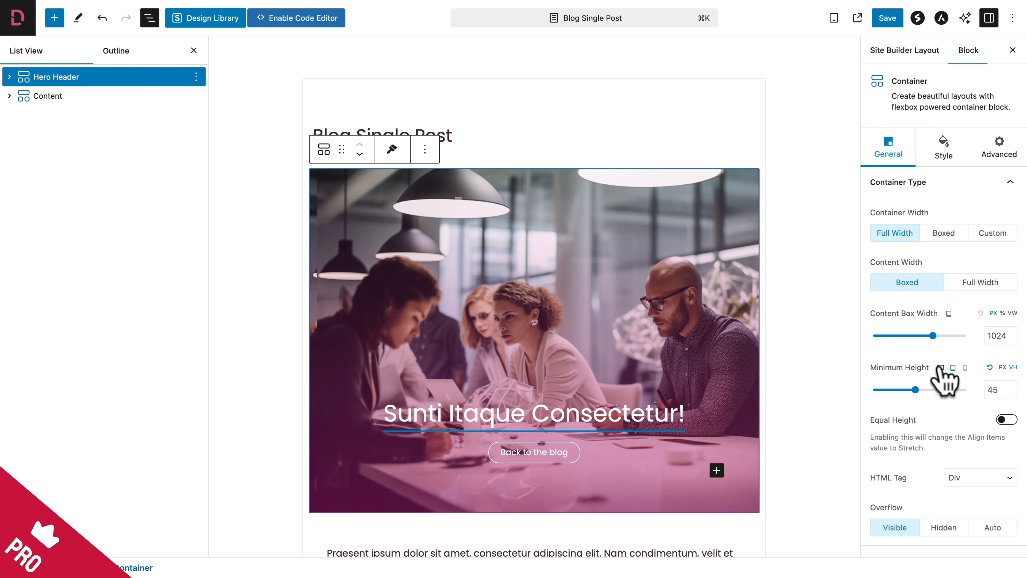
{"action": "left_click", "coordinate": [965, 367]}
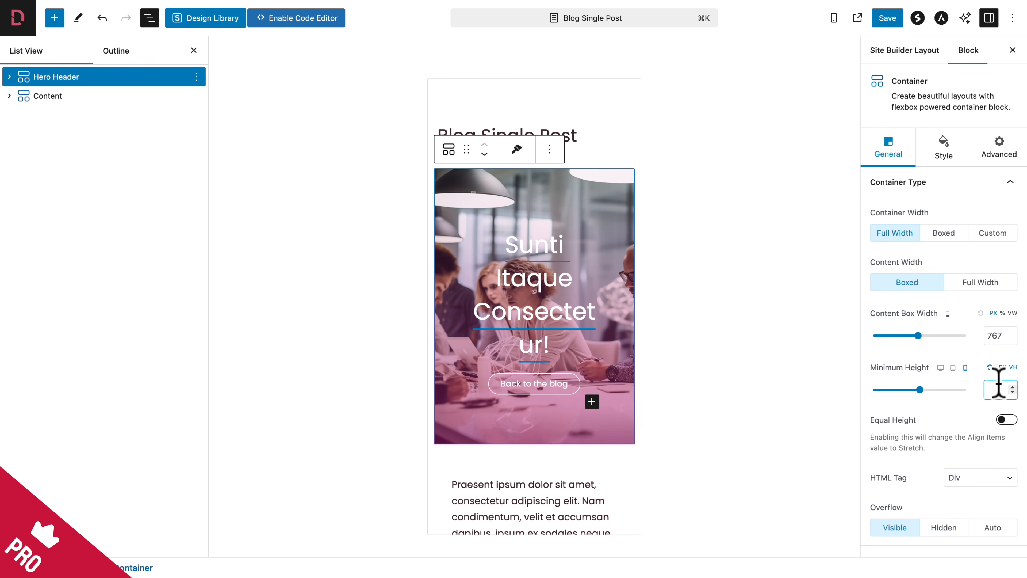
{"action": "type", "text": "45"}
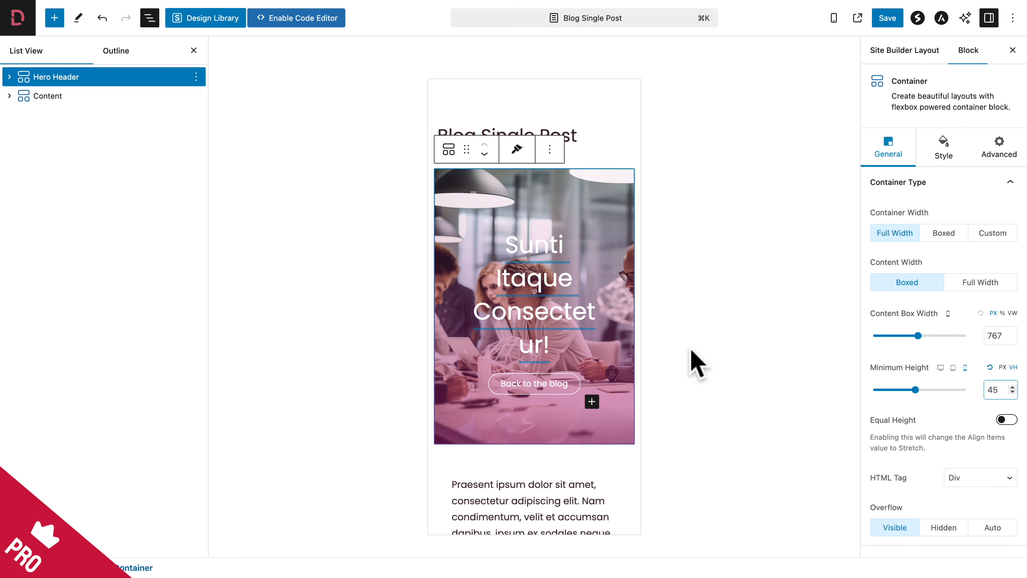
Set the Post Title heading's mobile font size to 28 px in the Hero Header and dismiss its dynamic content settings.
{"action": "left_click", "coordinate": [552, 298]}
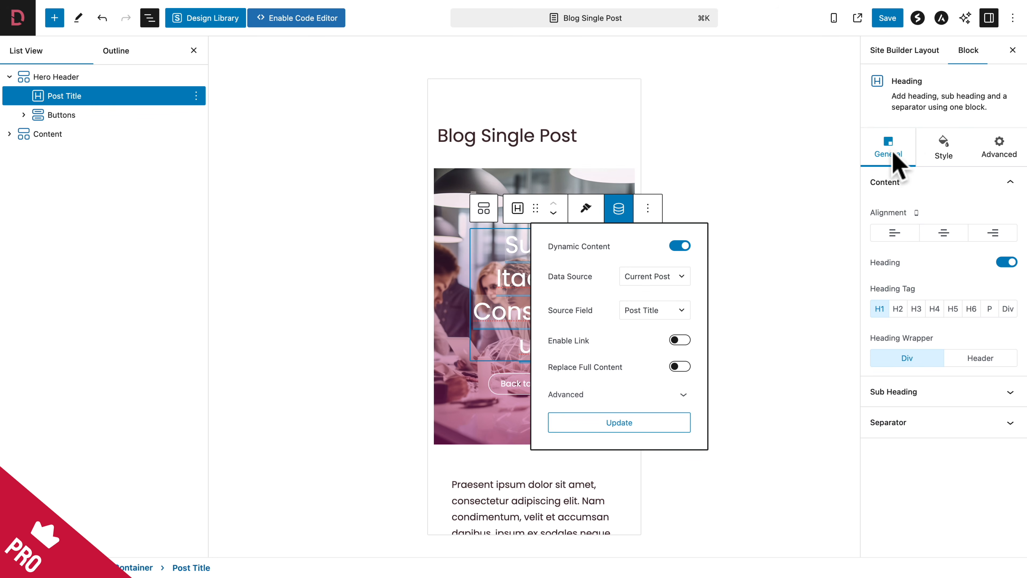
{"action": "left_click", "coordinate": [947, 152]}
{"action": "left_click", "coordinate": [1008, 296]}
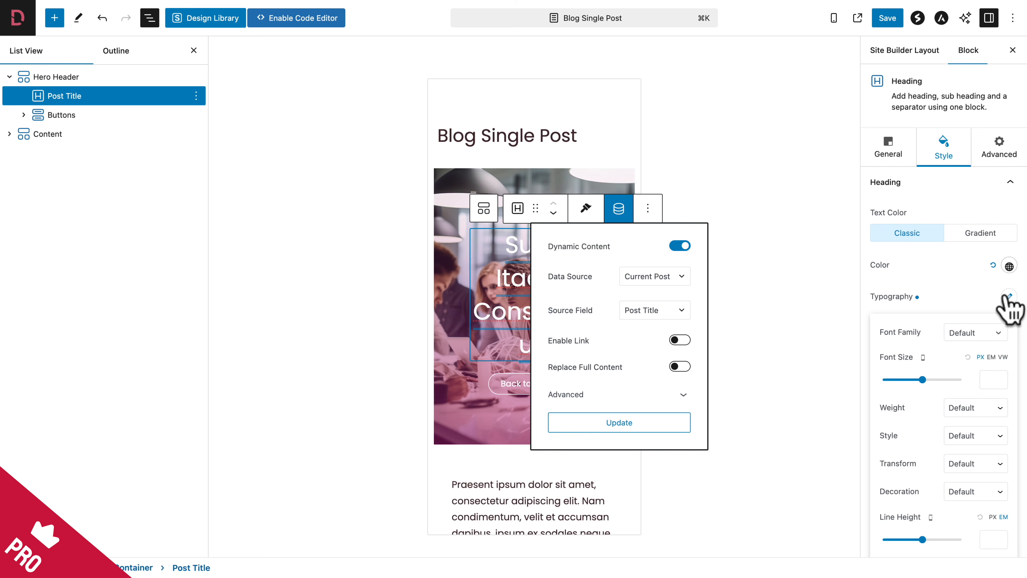
{"action": "left_click", "coordinate": [987, 379]}
{"action": "type", "text": "28"}
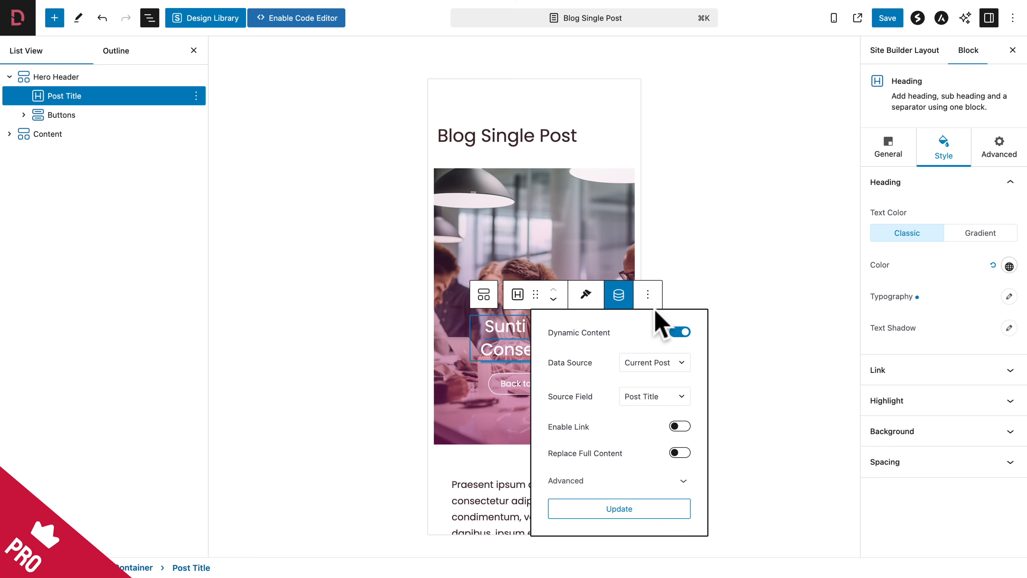
{"action": "left_click", "coordinate": [618, 296]}
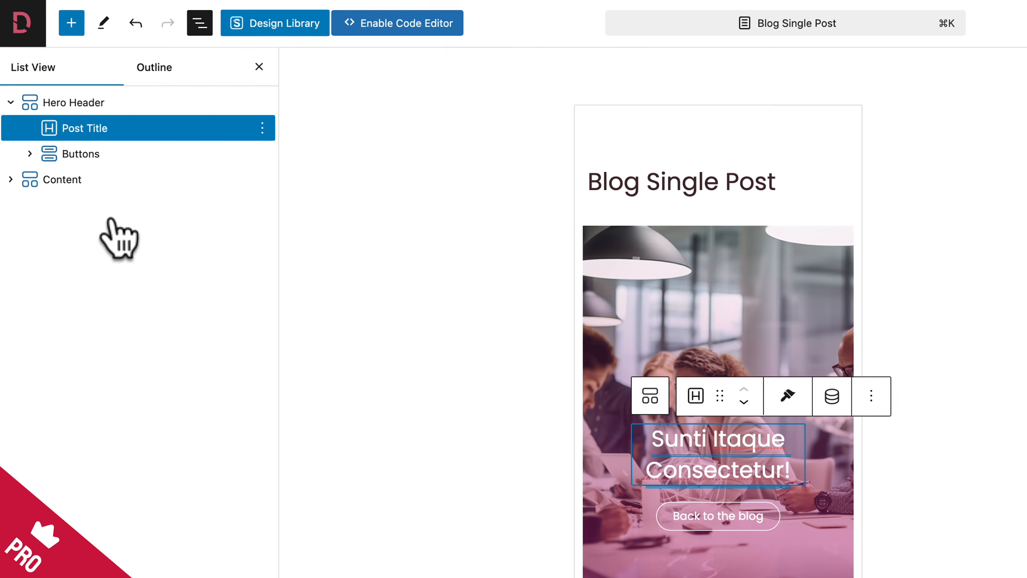
Set the Loop Builder wrapper under More Posts to 1 column on tablet and check its mobile layout.
{"action": "left_click", "coordinate": [11, 110]}
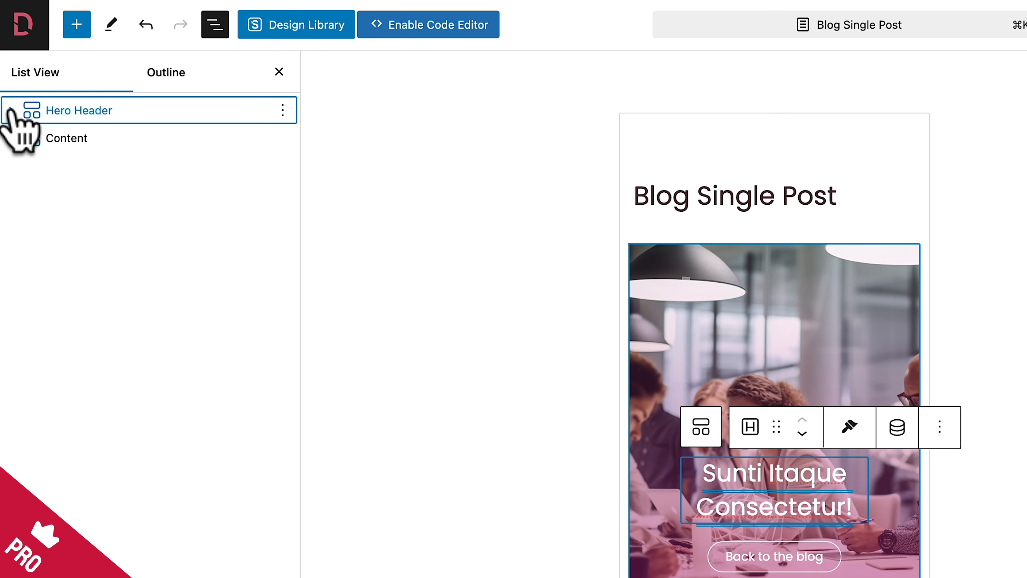
{"action": "left_click", "coordinate": [10, 138]}
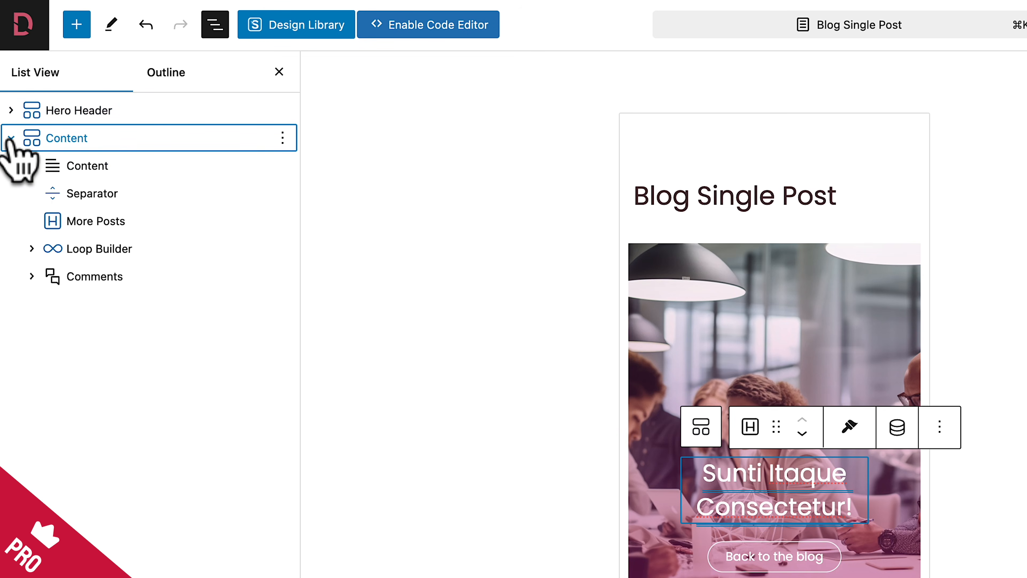
{"action": "left_click", "coordinate": [32, 248]}
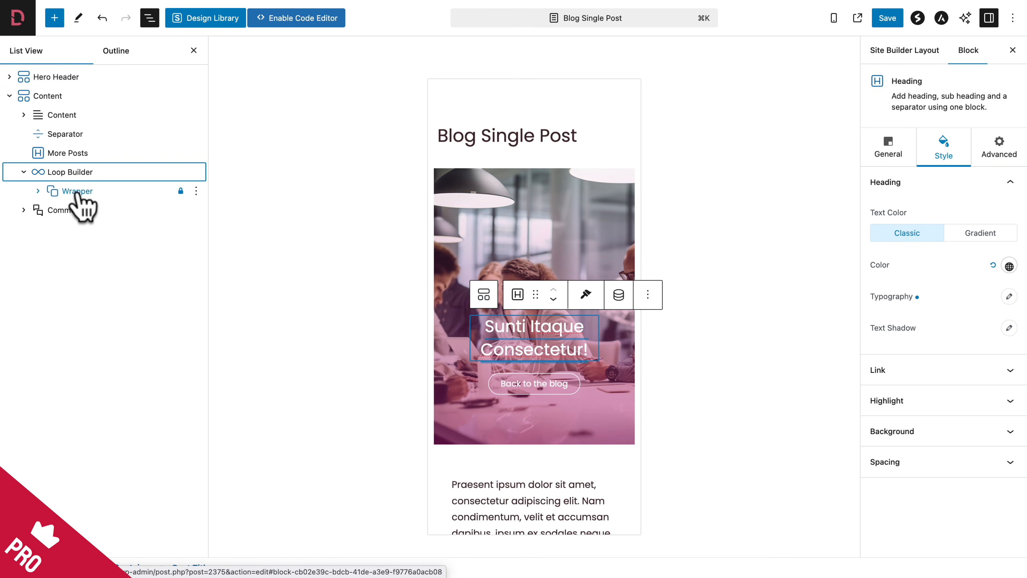
{"action": "left_click", "coordinate": [77, 191]}
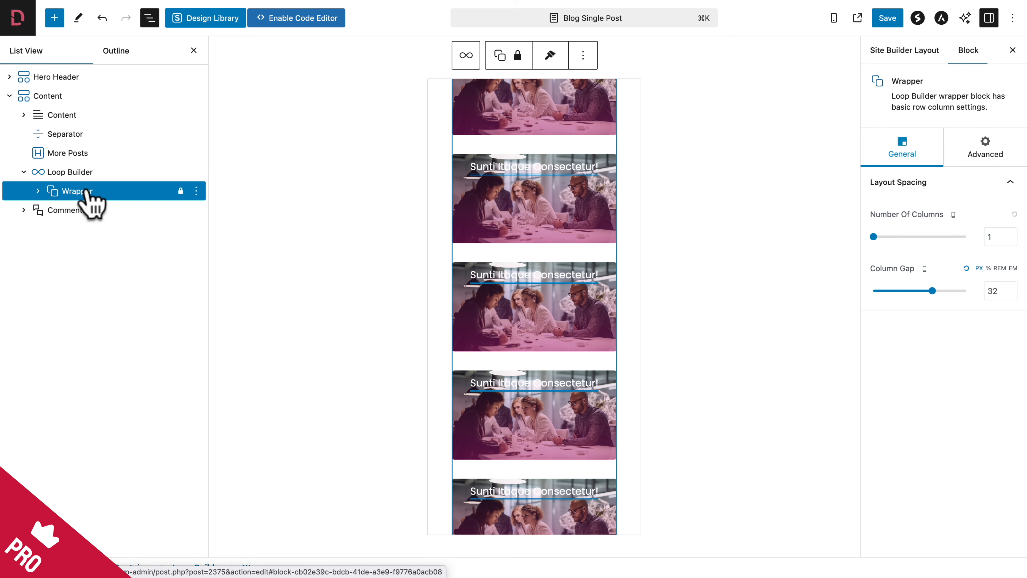
{"action": "left_click", "coordinate": [833, 18]}
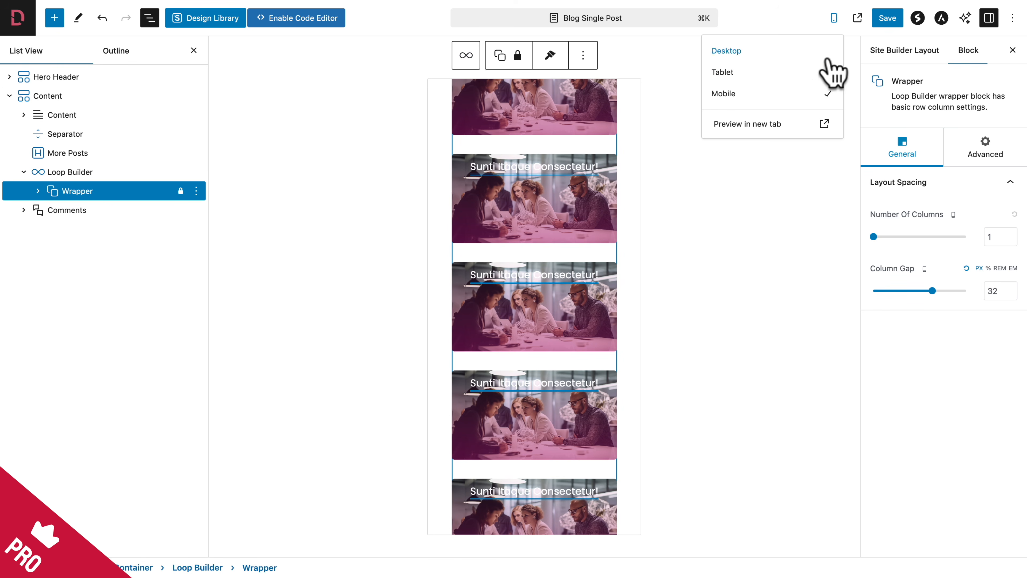
{"action": "left_click", "coordinate": [745, 72]}
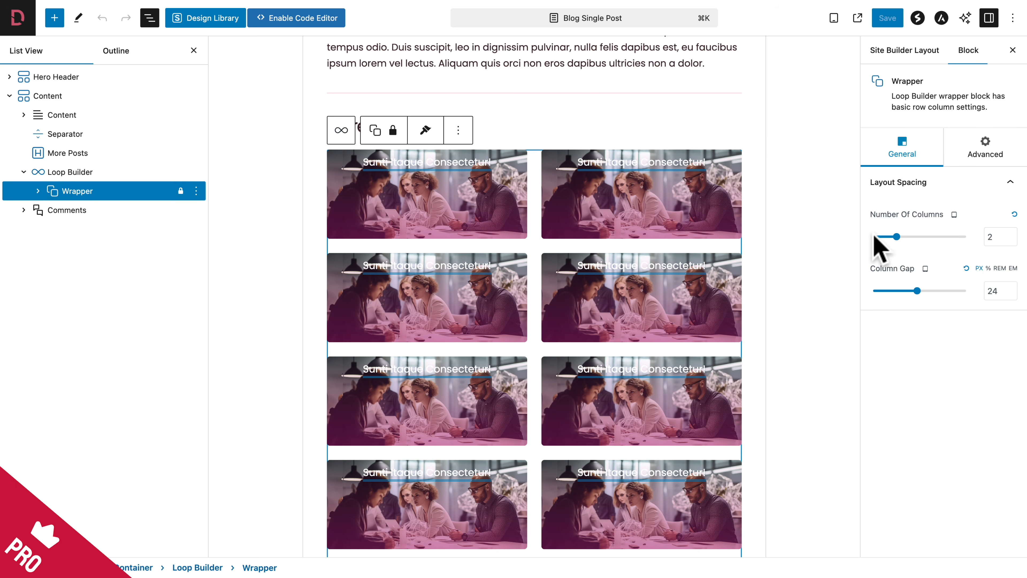
{"action": "left_click_drag", "start_coordinate": [894, 237], "coordinate": [885, 242]}
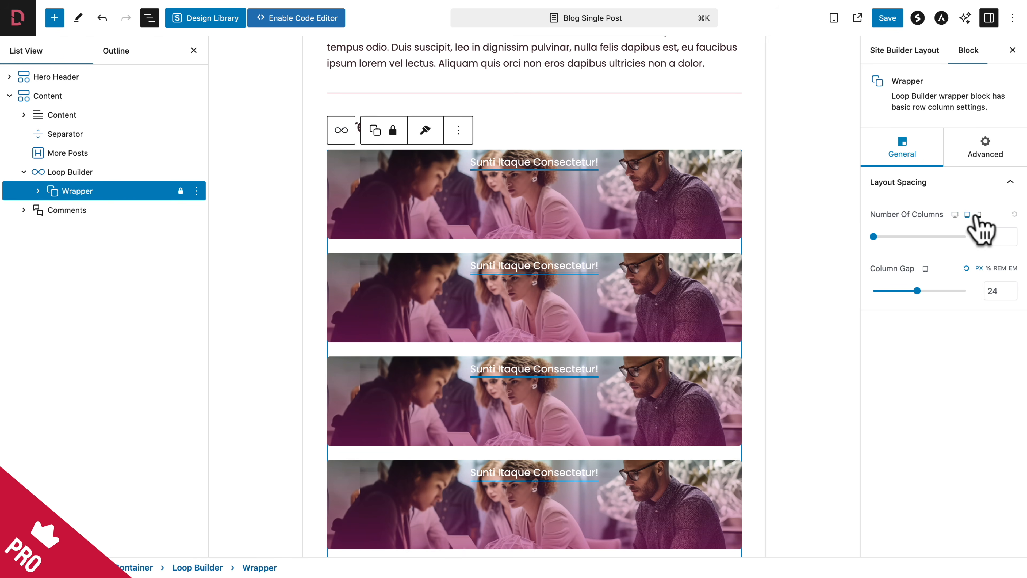
{"action": "left_click", "coordinate": [978, 215]}
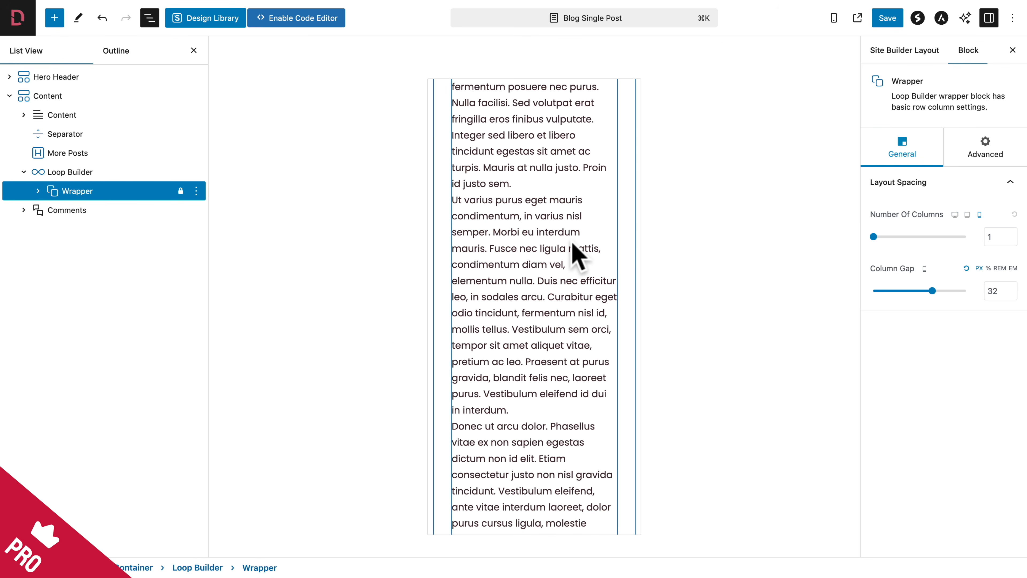
{"action": "scroll", "coordinate": [578, 254], "scroll_direction": "down", "scroll_amount": 10}
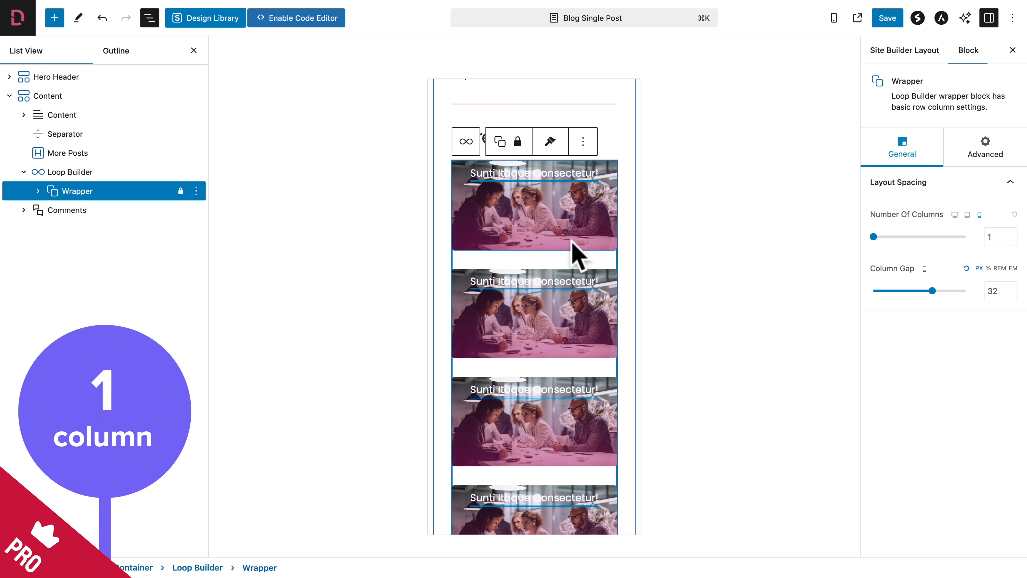
Set the tablet minimum height of the container inside the Loop Builder wrapper to 200 px.
{"action": "left_click", "coordinate": [834, 20]}
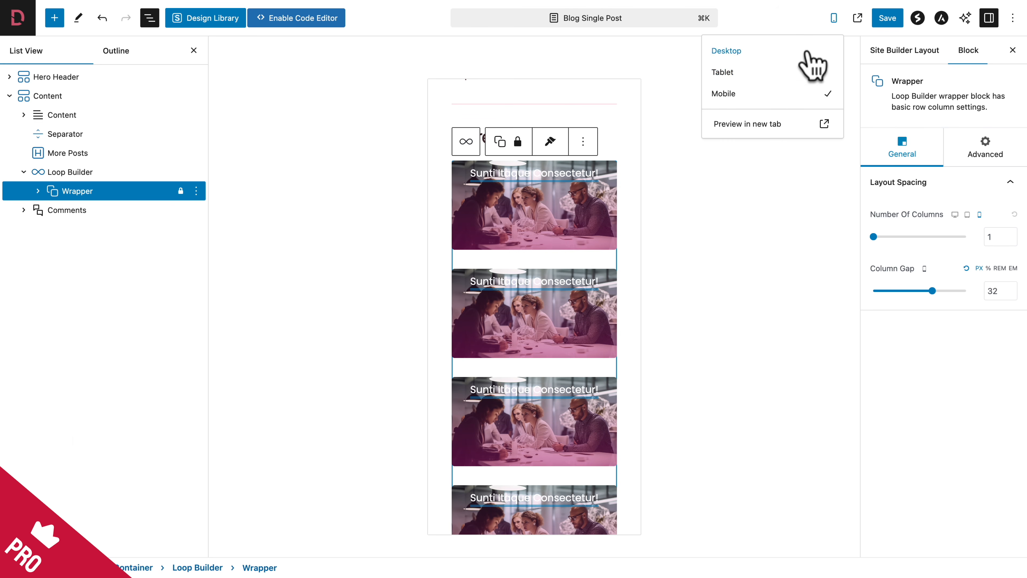
{"action": "left_click", "coordinate": [744, 72]}
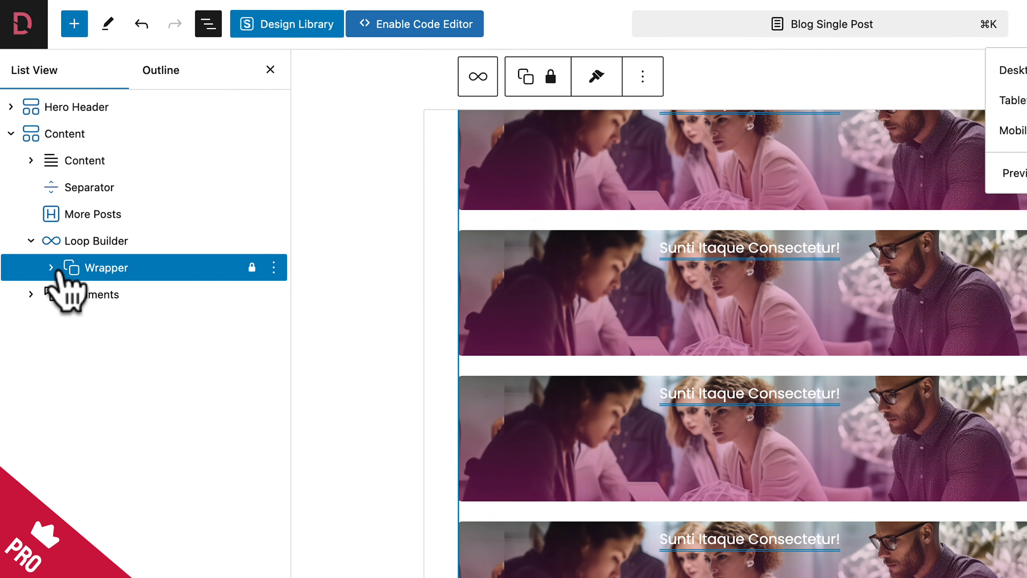
{"action": "left_click", "coordinate": [37, 191]}
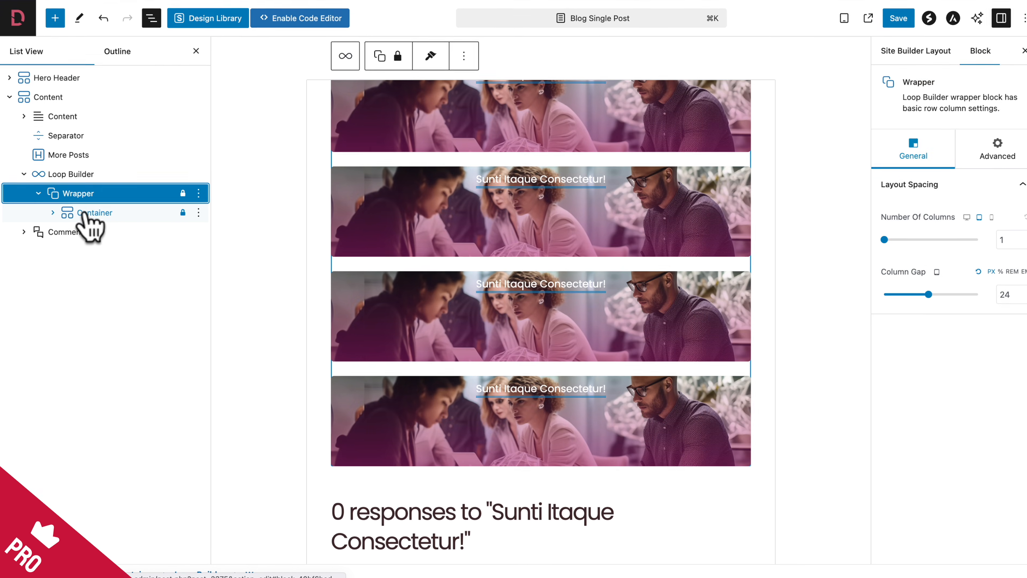
{"action": "left_click", "coordinate": [108, 286]}
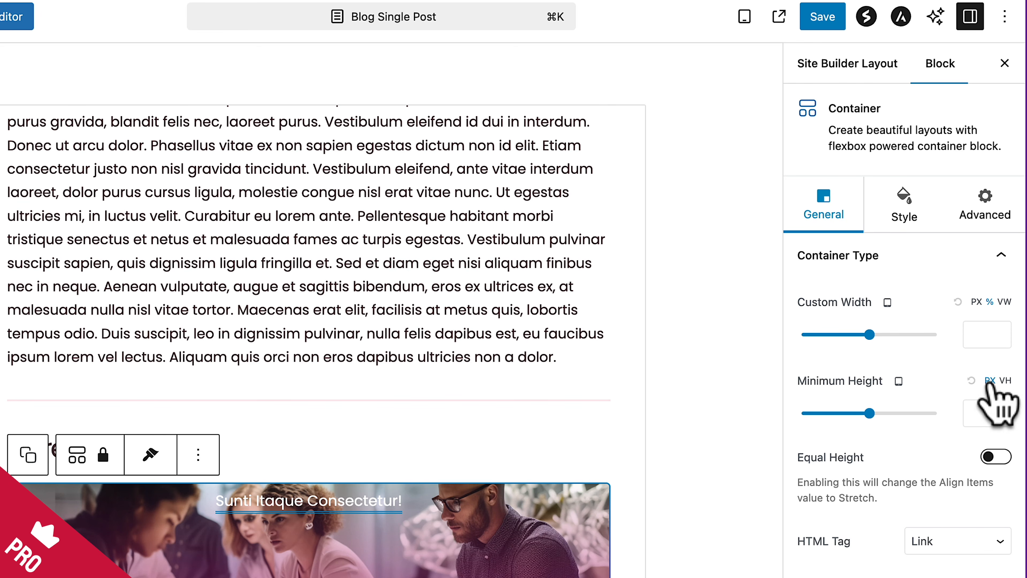
{"action": "left_click", "coordinate": [981, 410]}
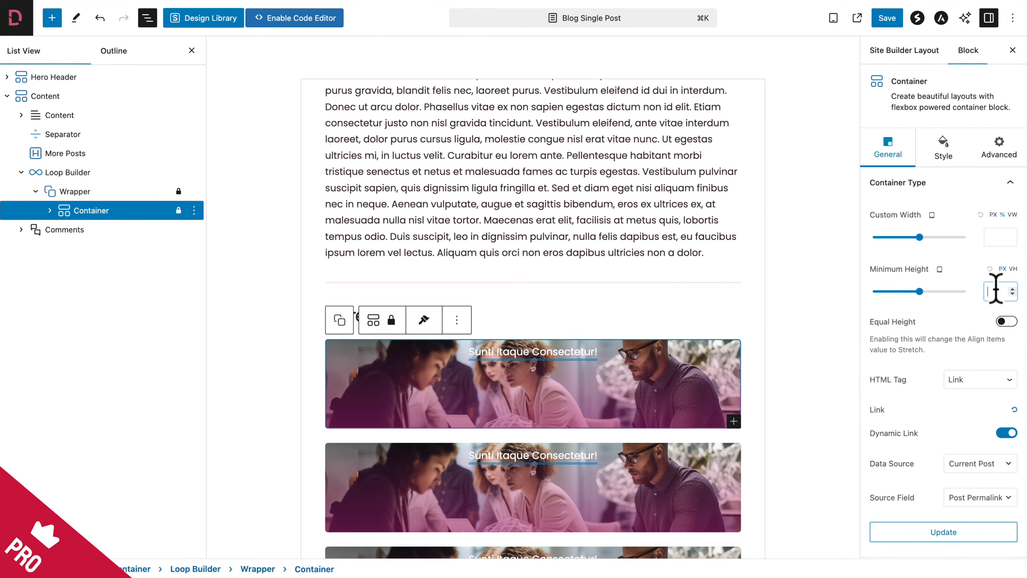
{"action": "type", "text": "200"}
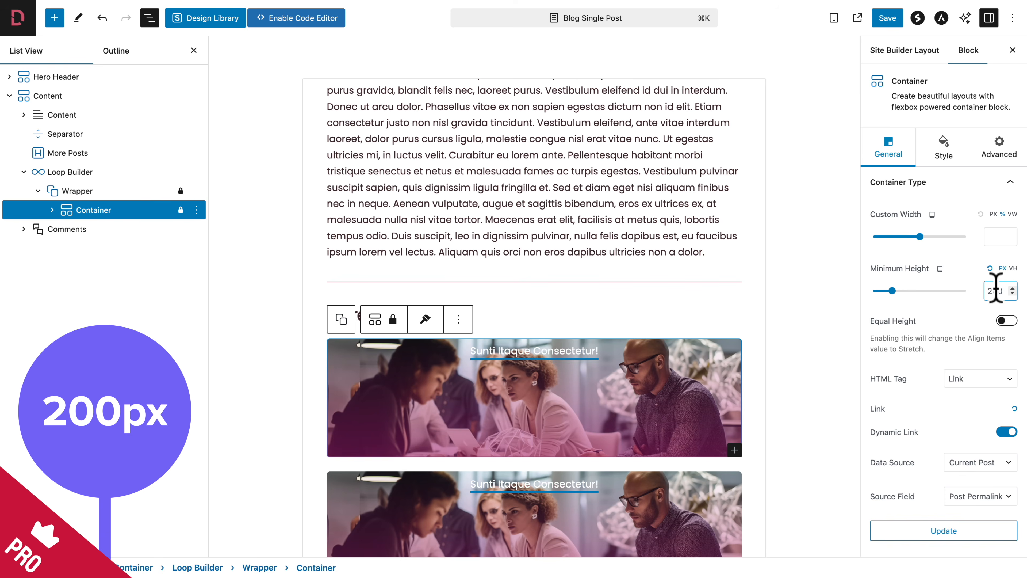
Set the loop container's mobile minimum height to 150 px.
{"action": "left_click", "coordinate": [938, 270]}
{"action": "left_click", "coordinate": [965, 268]}
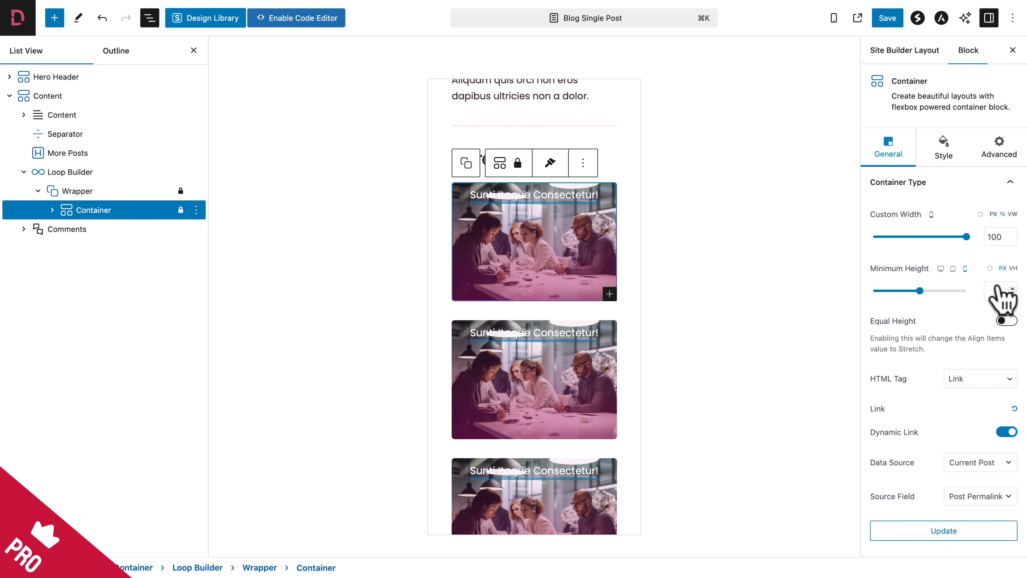
{"action": "type", "text": "1"}
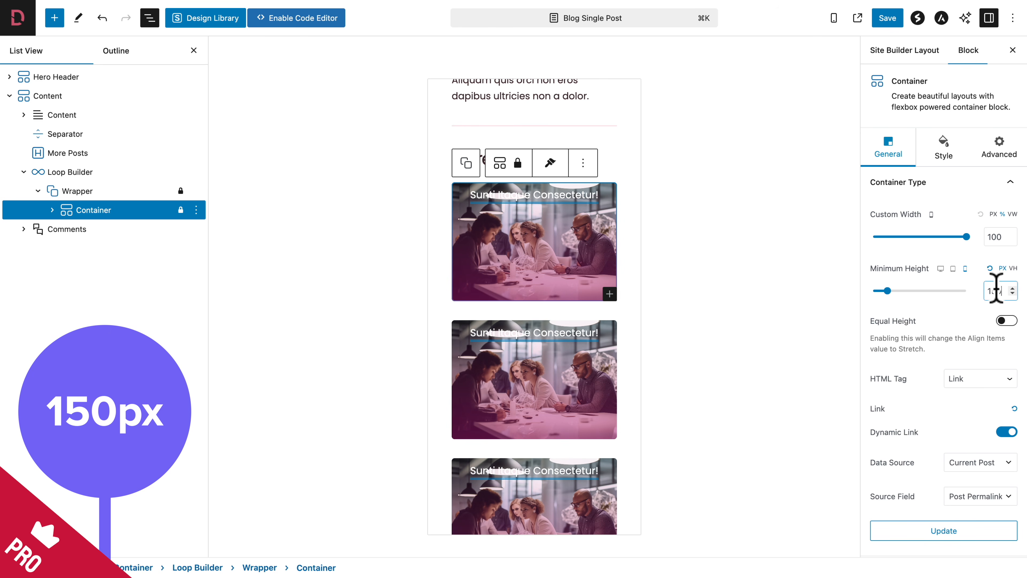
{"action": "type", "text": "50"}
Set the loop container's Justify Content to Flex End on both mobile and tablet.
{"action": "left_click", "coordinate": [970, 184]}
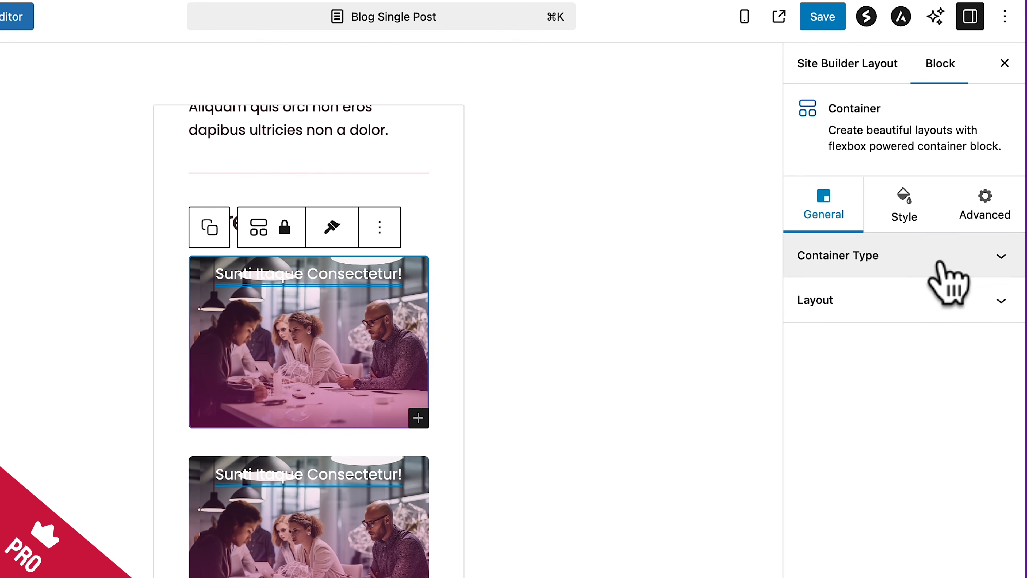
{"action": "left_click", "coordinate": [875, 304]}
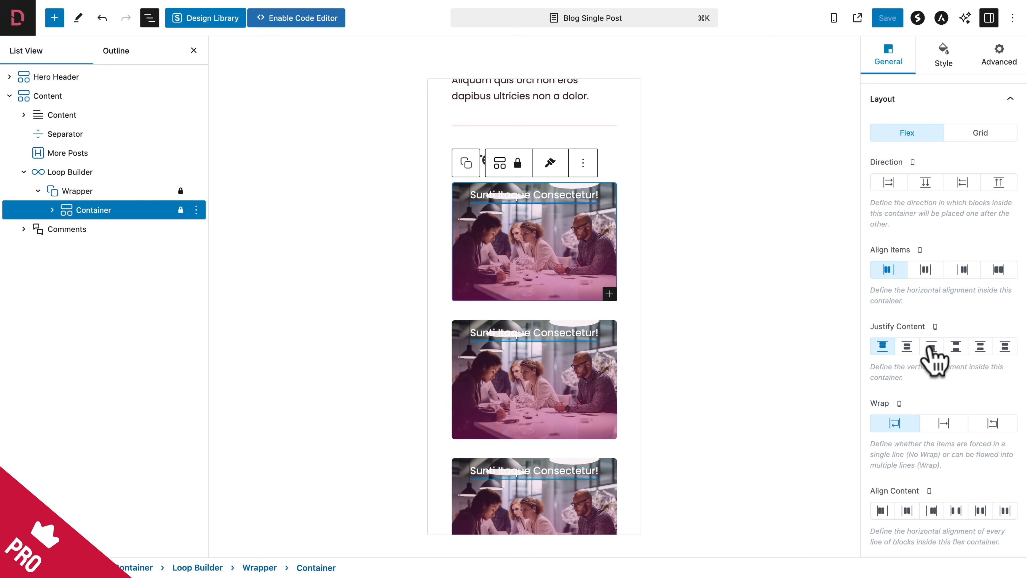
{"action": "left_click", "coordinate": [931, 347]}
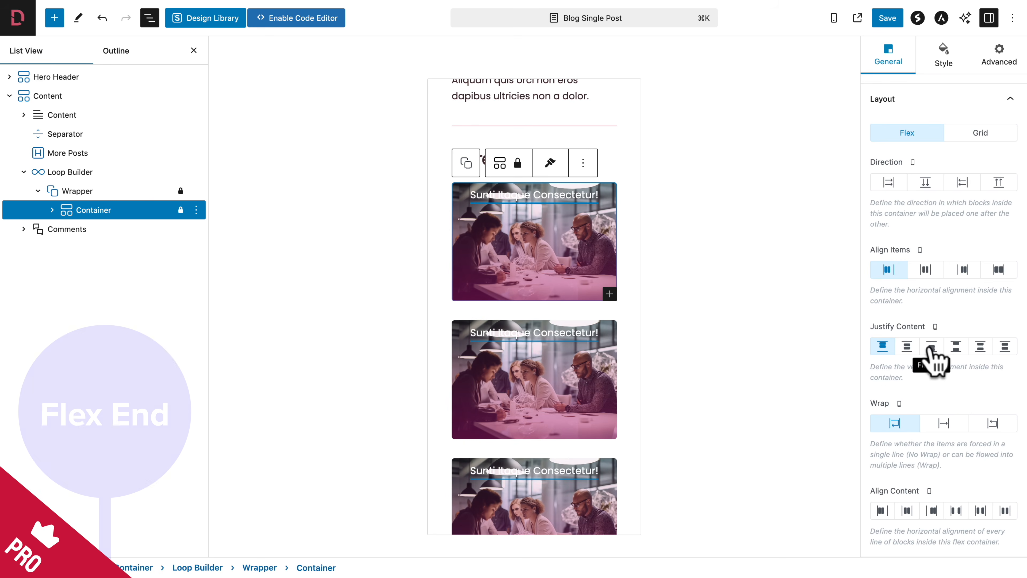
{"action": "left_click", "coordinate": [935, 326]}
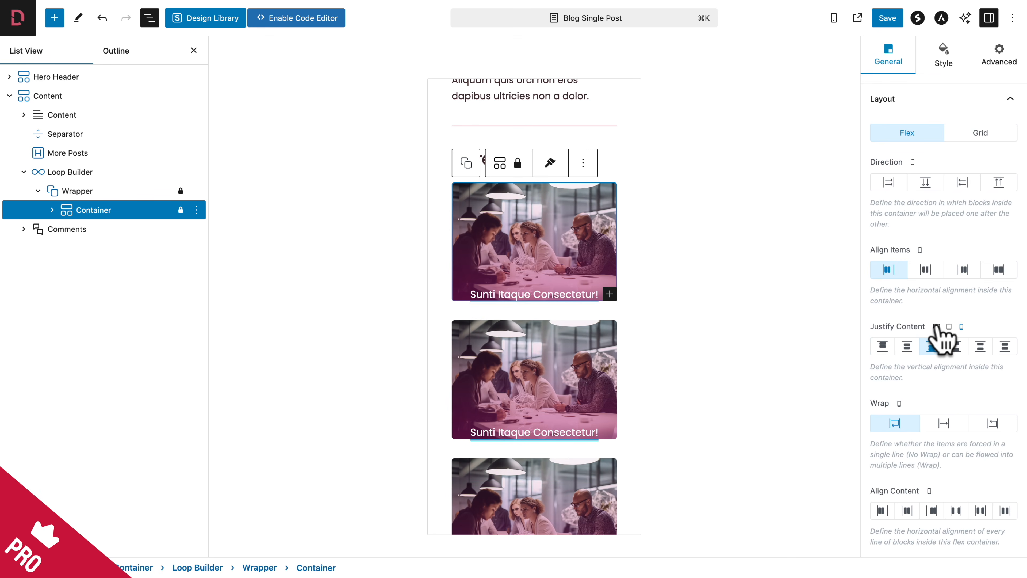
{"action": "left_click", "coordinate": [949, 327]}
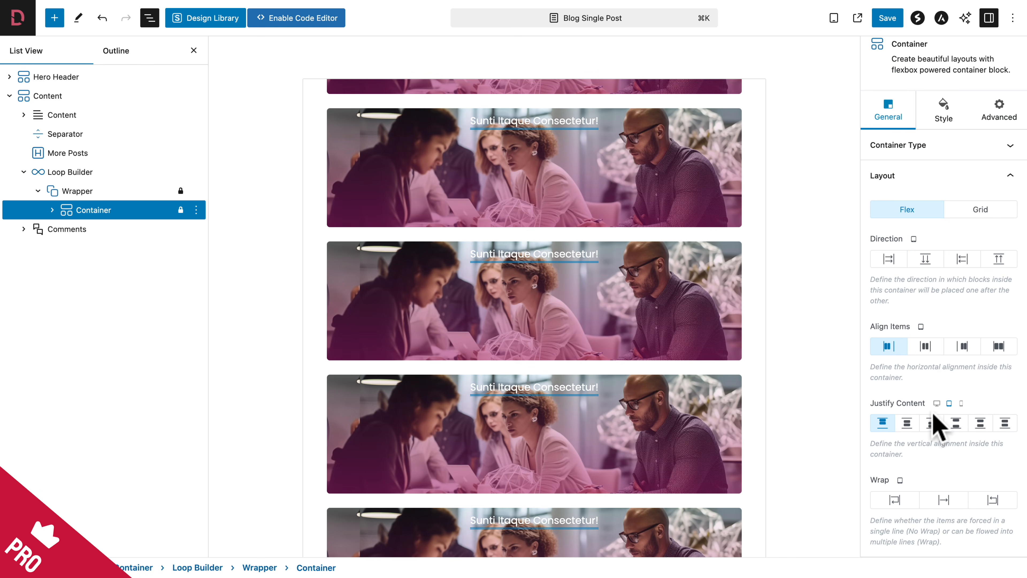
{"action": "left_click", "coordinate": [931, 422]}
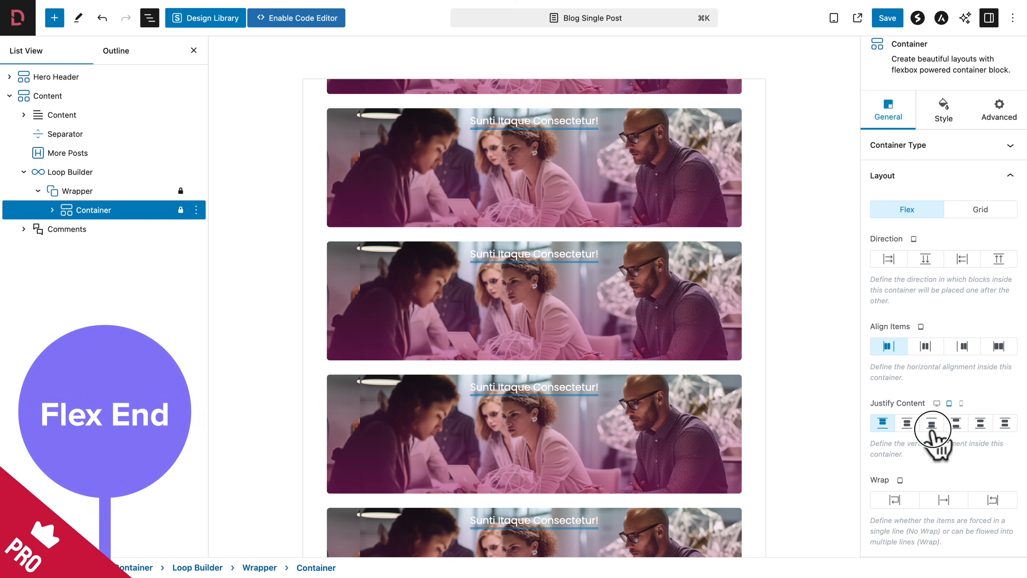
Check the loop container's desktop padding and set its tablet padding to 20 px on all sides.
{"action": "left_click", "coordinate": [943, 117]}
{"action": "scroll", "coordinate": [940, 303], "scroll_direction": "down", "scroll_amount": 10}
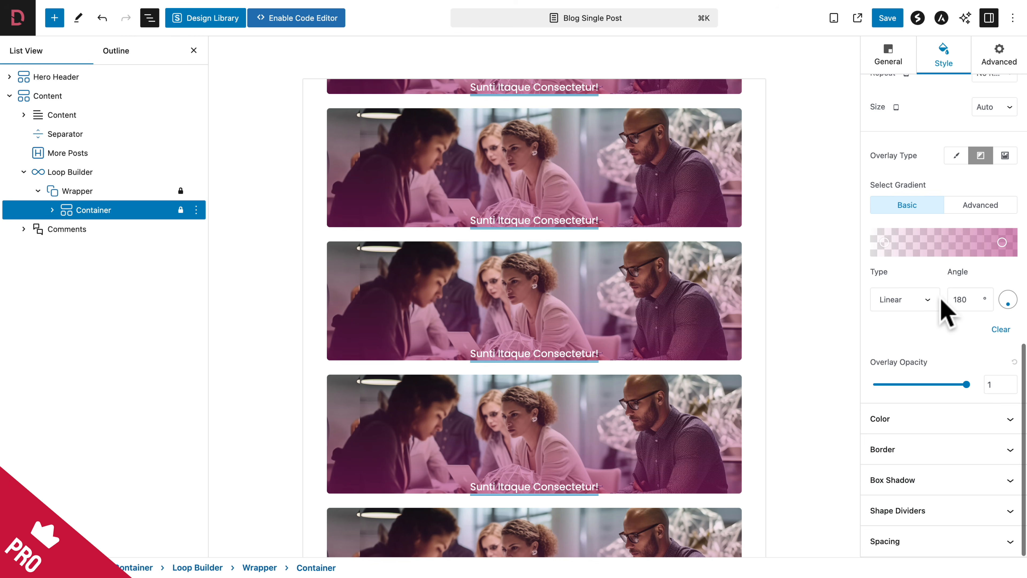
{"action": "left_click", "coordinate": [900, 542]}
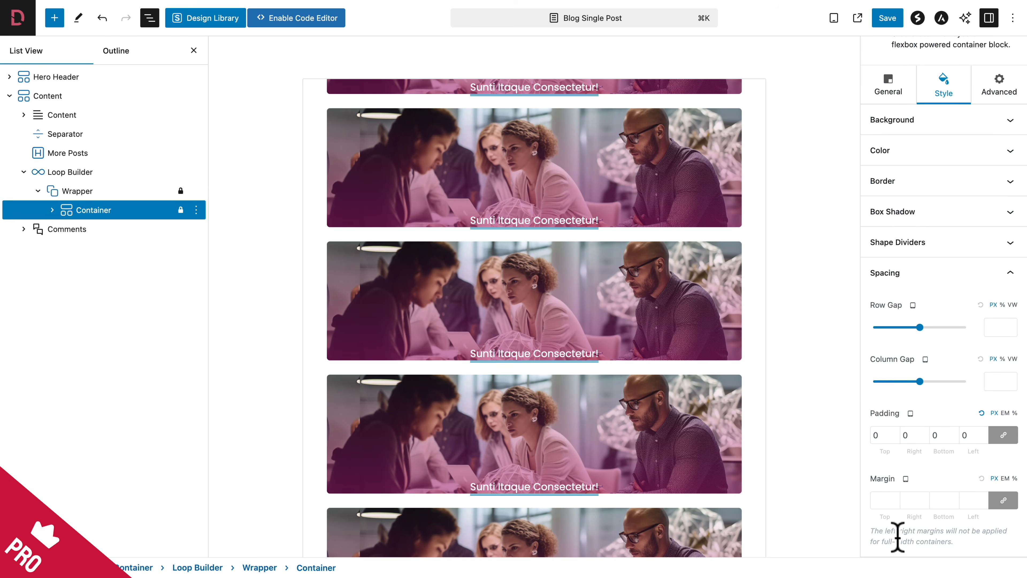
{"action": "left_click", "coordinate": [910, 412]}
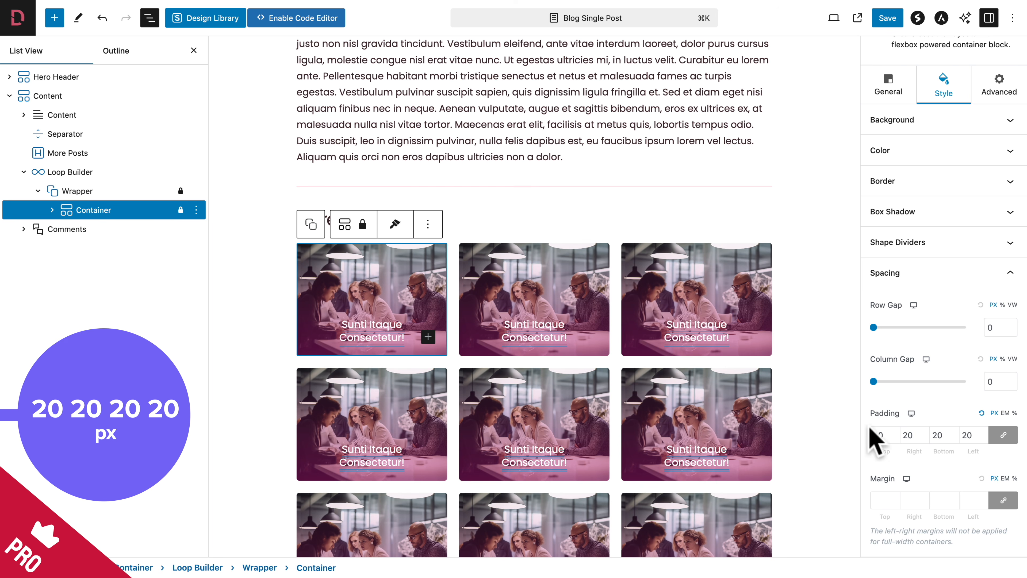
{"action": "left_click", "coordinate": [911, 413]}
{"action": "left_click", "coordinate": [923, 413]}
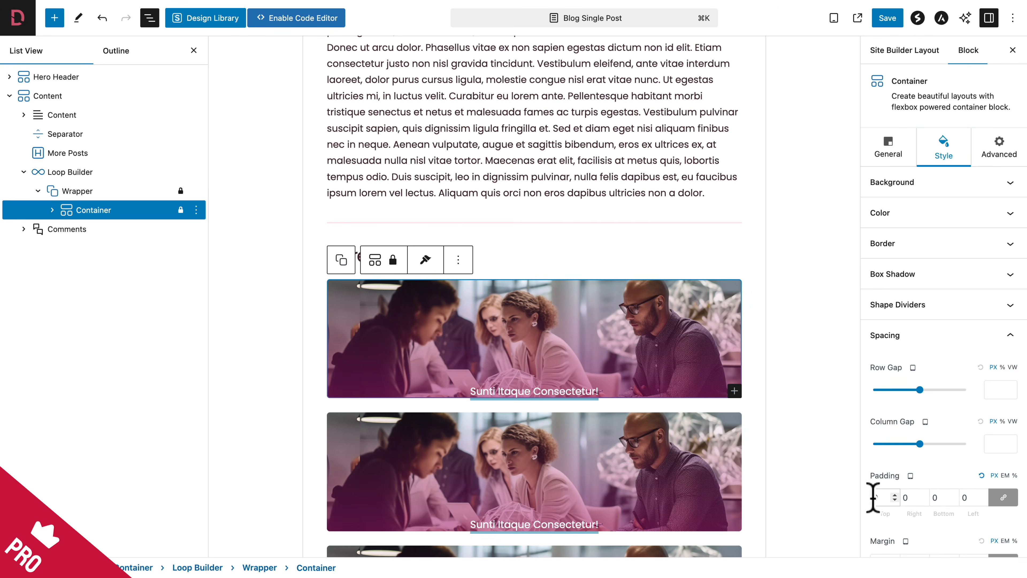
{"action": "type", "text": "20"}
{"action": "scroll", "coordinate": [907, 485], "scroll_direction": "down", "scroll_amount": 2}
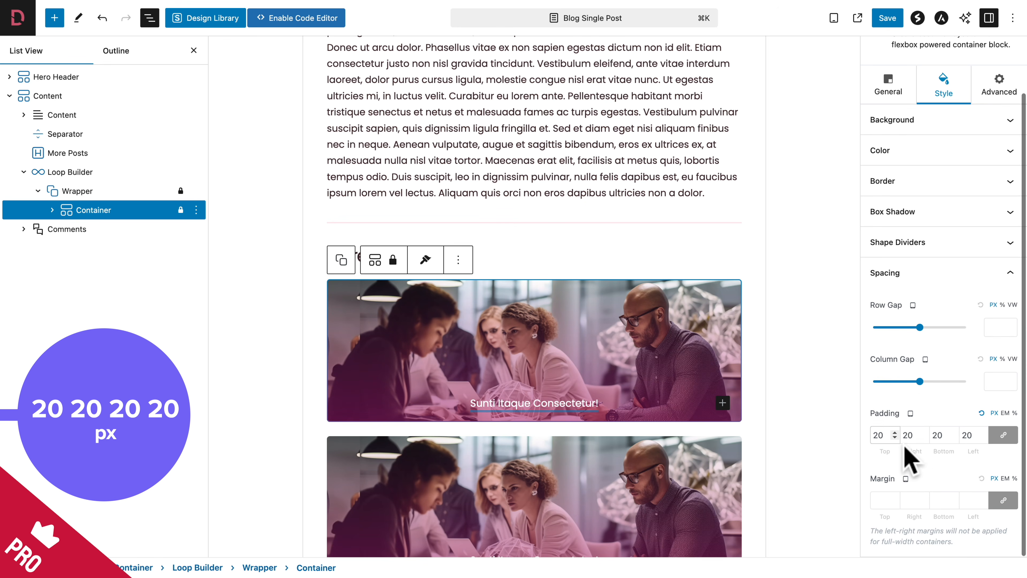
Set the loop container's mobile padding to 20 px on all sides.
{"action": "left_click", "coordinate": [910, 414]}
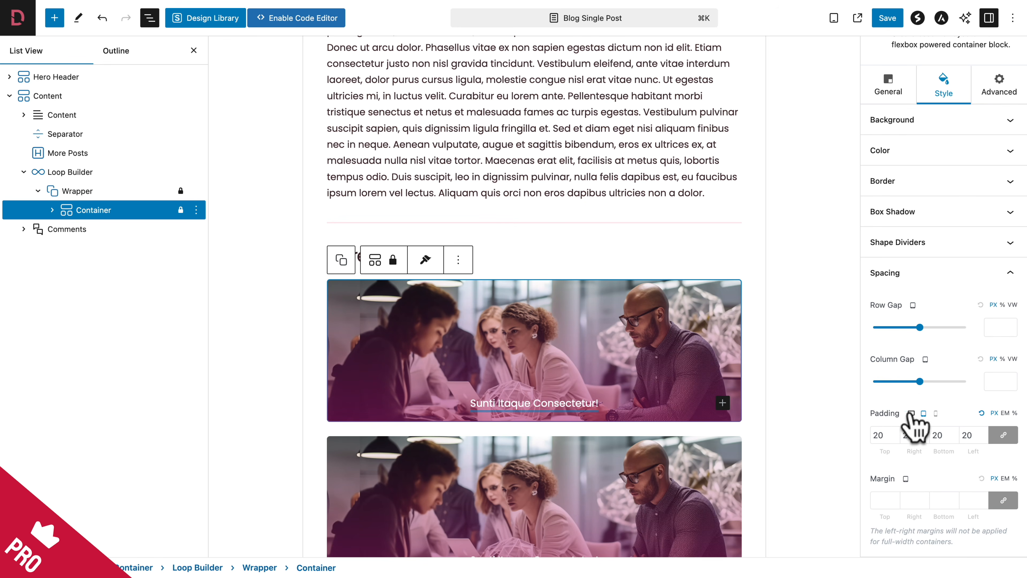
{"action": "left_click", "coordinate": [935, 413]}
{"action": "scroll", "coordinate": [586, 344], "scroll_direction": "down", "scroll_amount": 10}
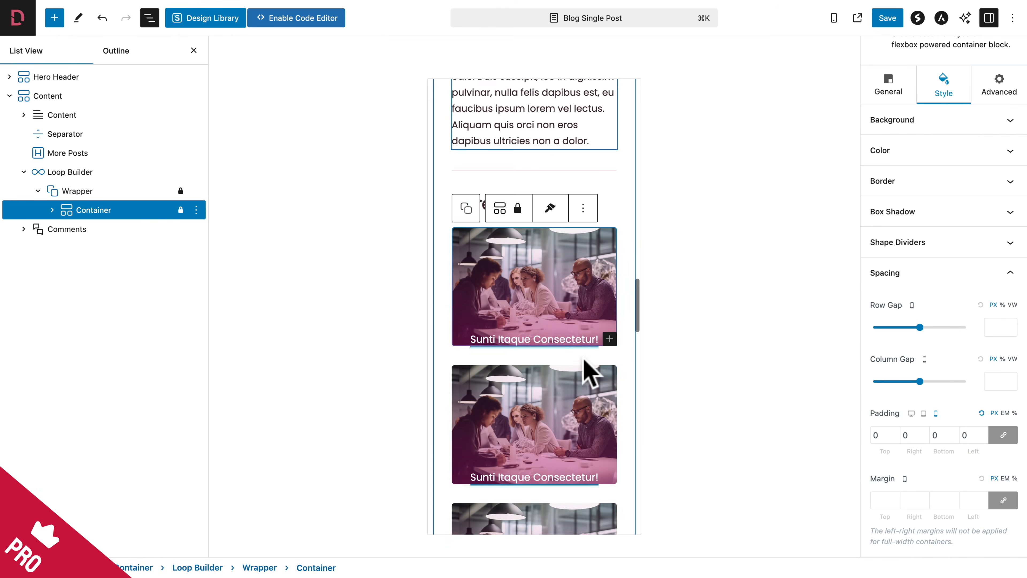
{"action": "scroll", "coordinate": [589, 373], "scroll_direction": "down", "scroll_amount": 3}
{"action": "left_click", "coordinate": [874, 435]}
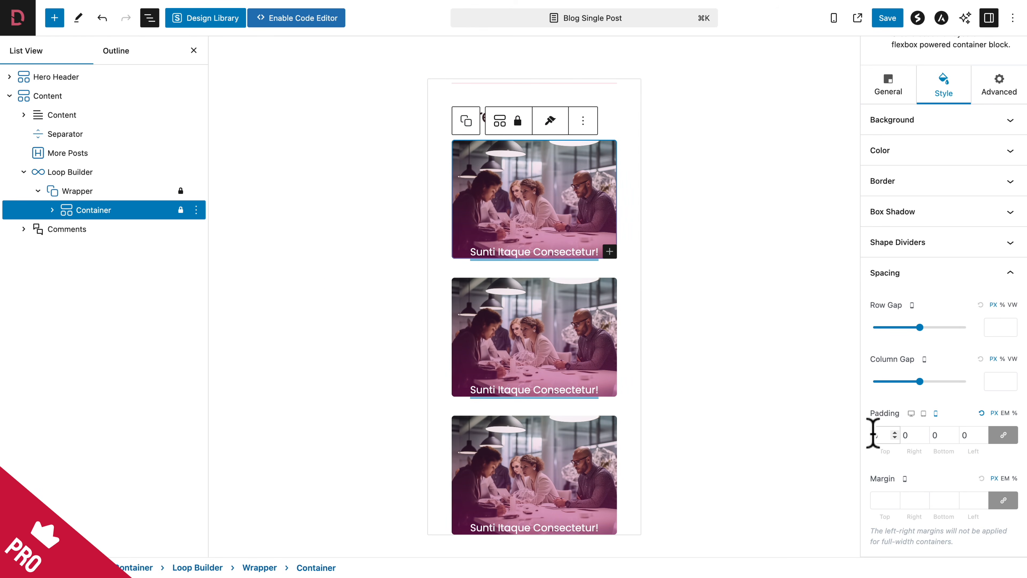
{"action": "type", "text": "20"}
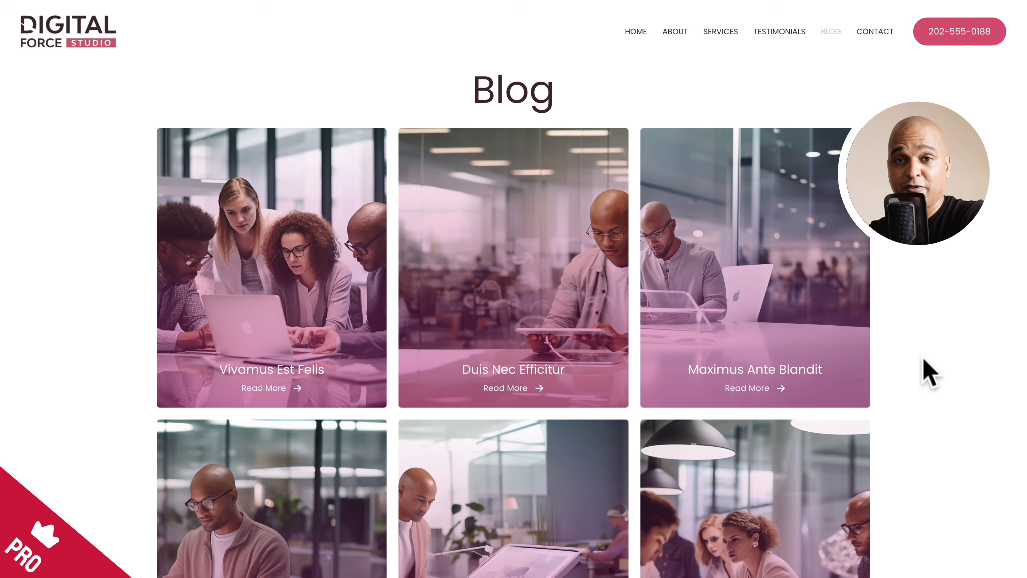
Open the Maximus Ante Blandit post on the live blog and review its desktop layout down to More Posts.
{"action": "left_click", "coordinate": [782, 302]}
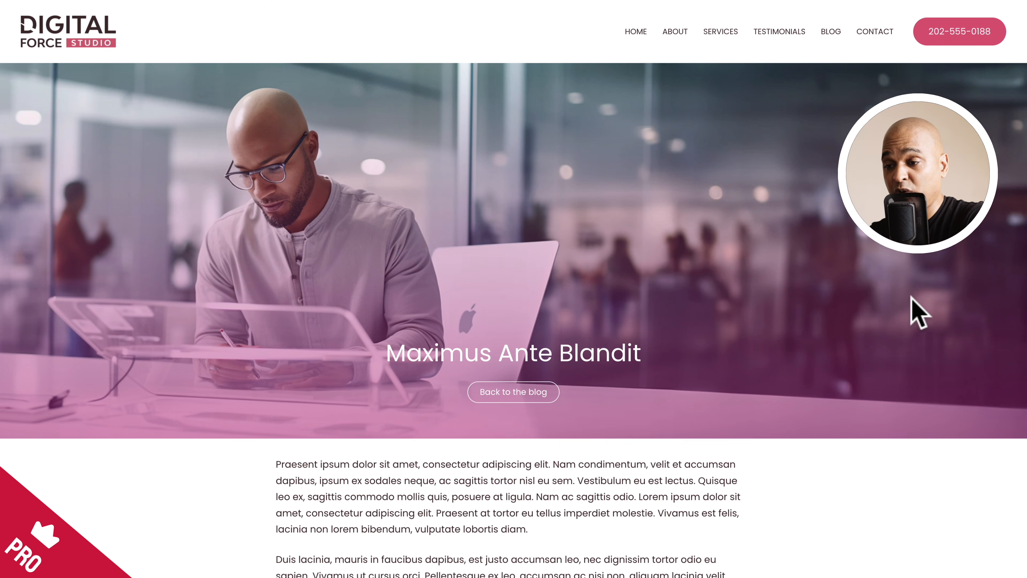
{"action": "scroll", "coordinate": [830, 414], "scroll_direction": "down", "scroll_amount": 10}
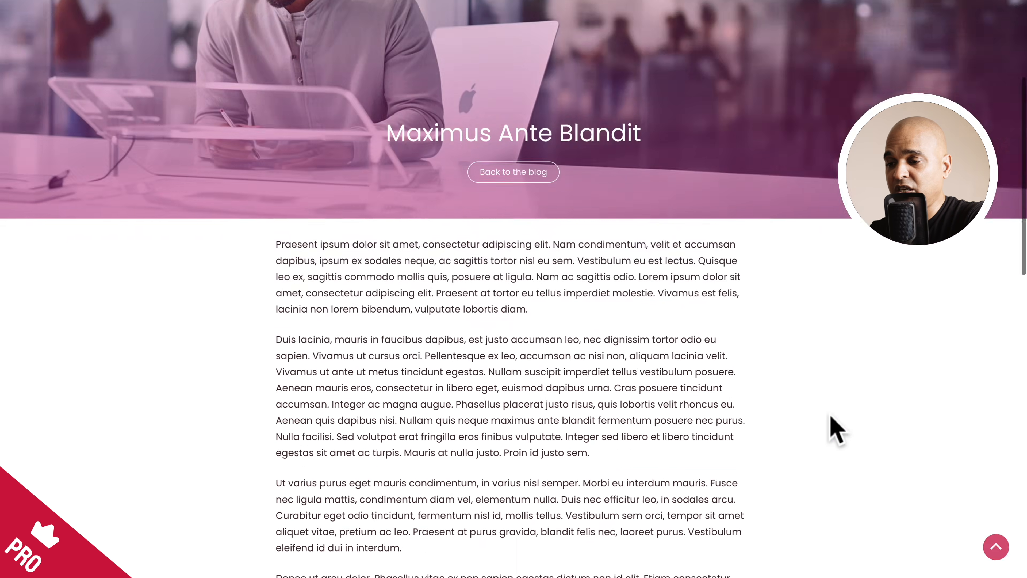
{"action": "scroll", "coordinate": [835, 429], "scroll_direction": "down", "scroll_amount": 3}
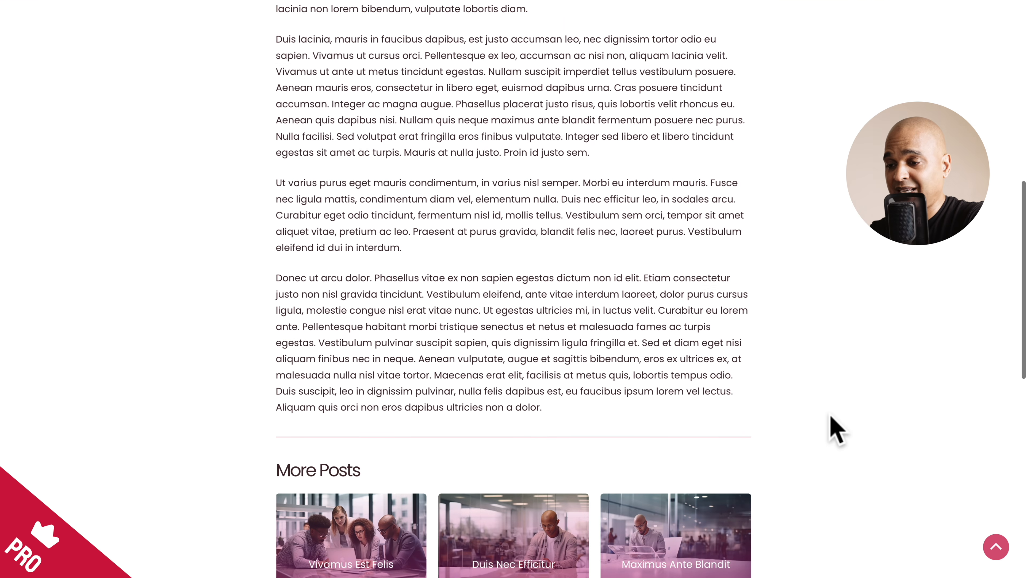
{"action": "scroll", "coordinate": [833, 425], "scroll_direction": "down", "scroll_amount": 2}
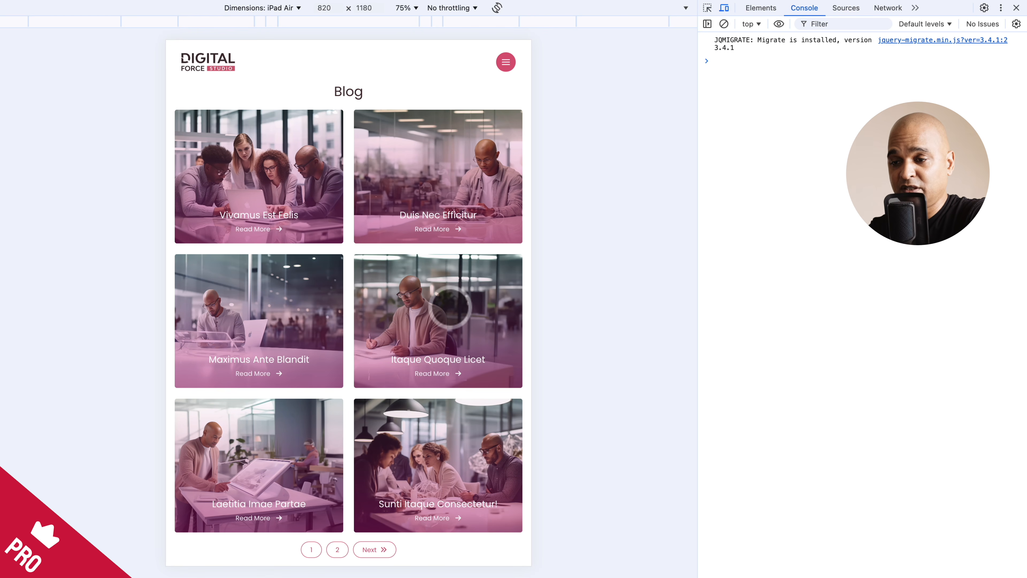
Review the blog's pagination in the iPad Air preview and examine the Praesent Facilisis Nisi post from page 2 down to More Posts.
{"action": "scroll", "coordinate": [450, 306], "scroll_direction": "down", "scroll_amount": 2}
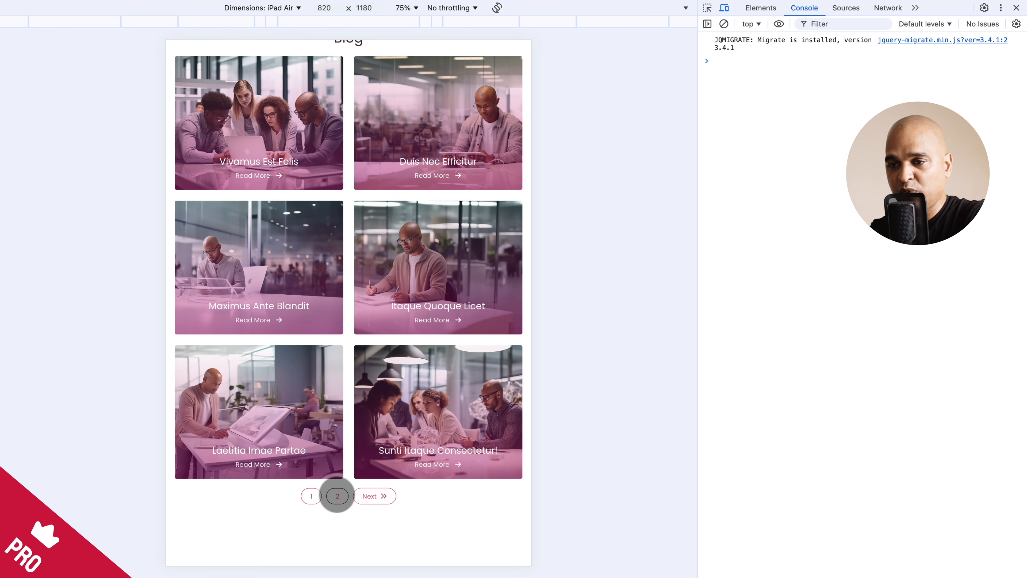
{"action": "left_click", "coordinate": [337, 495]}
{"action": "left_click", "coordinate": [239, 323]}
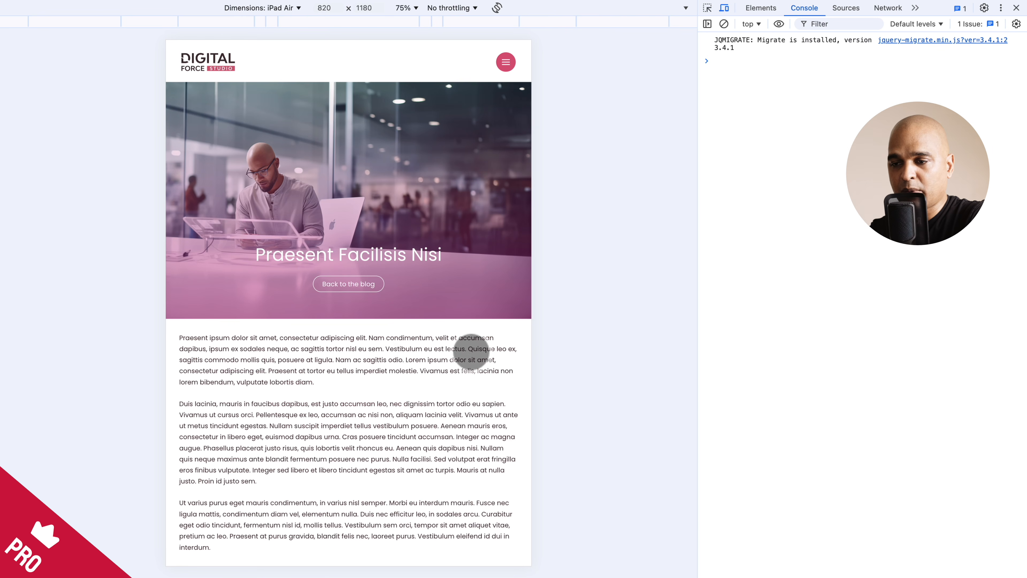
{"action": "scroll", "coordinate": [410, 350], "scroll_direction": "down", "scroll_amount": 5}
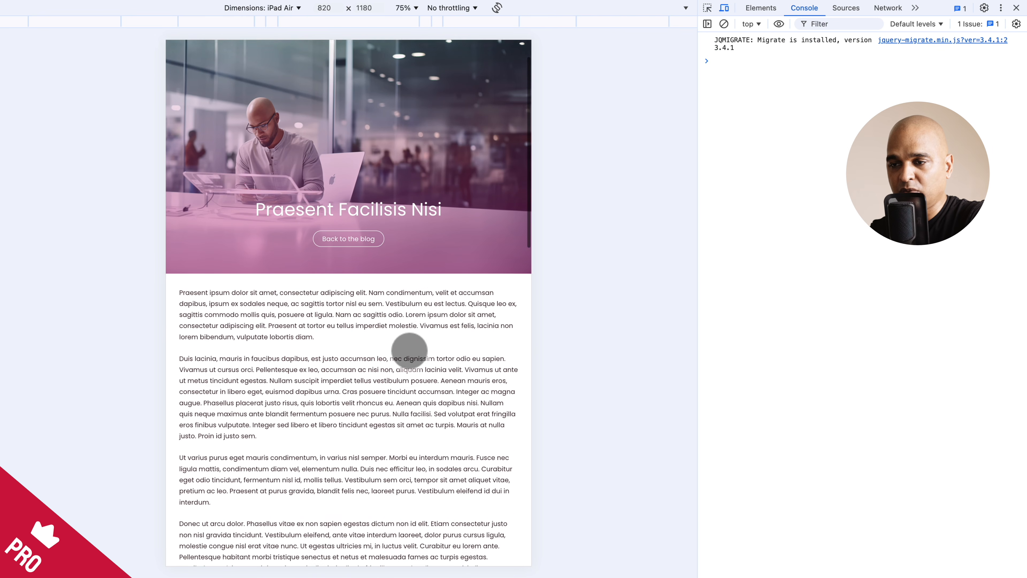
{"action": "scroll", "coordinate": [410, 350], "scroll_direction": "down", "scroll_amount": 5}
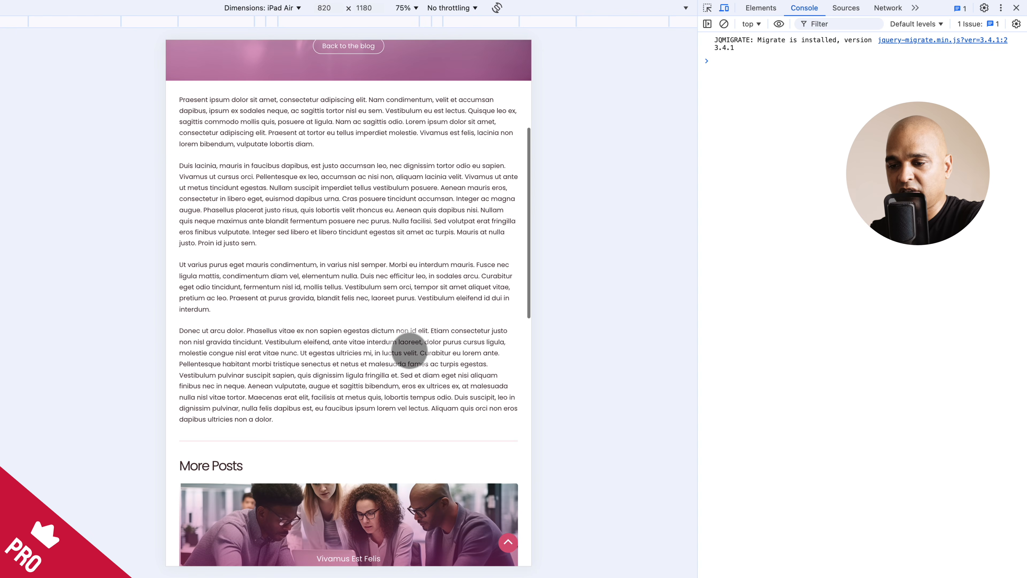
{"action": "scroll", "coordinate": [409, 350], "scroll_direction": "down", "scroll_amount": 1}
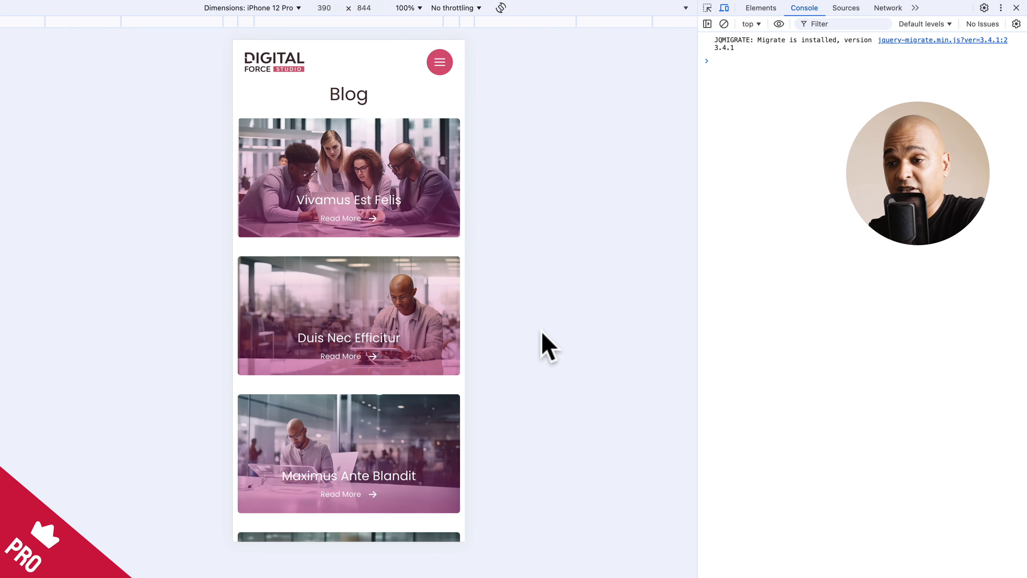
Review the blog listing in the iPhone 12 Pro preview and examine the Laetitia Imae Partae post's mobile layout.
{"action": "scroll", "coordinate": [374, 291], "scroll_direction": "down", "scroll_amount": 7}
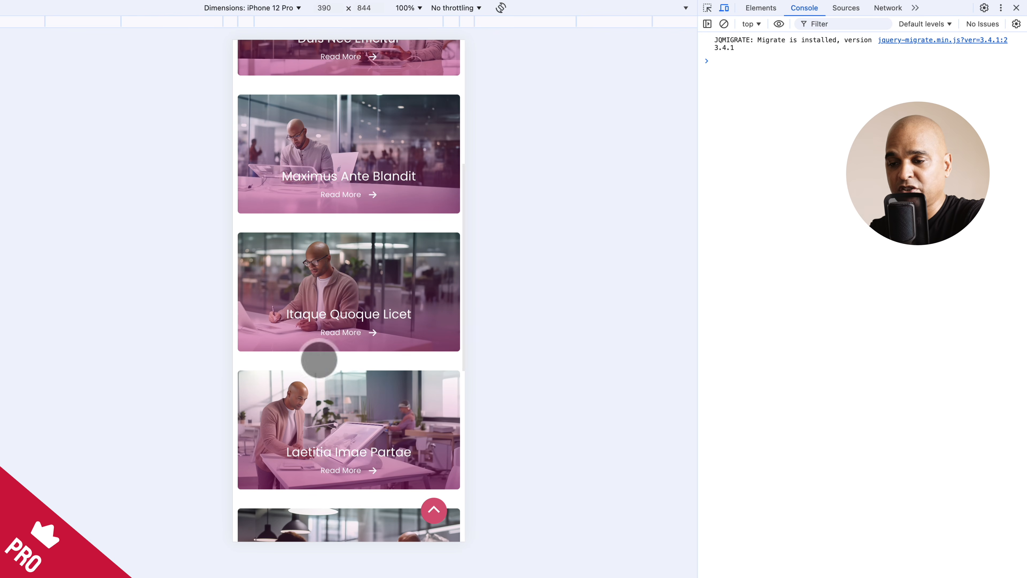
{"action": "left_click", "coordinate": [307, 387]}
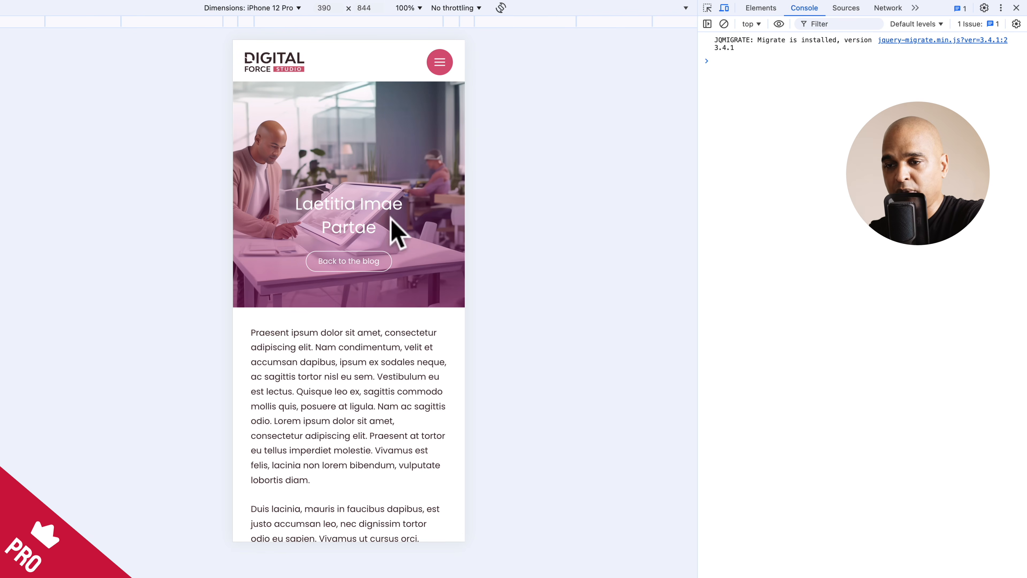
{"action": "scroll", "coordinate": [381, 283], "scroll_direction": "down", "scroll_amount": 15}
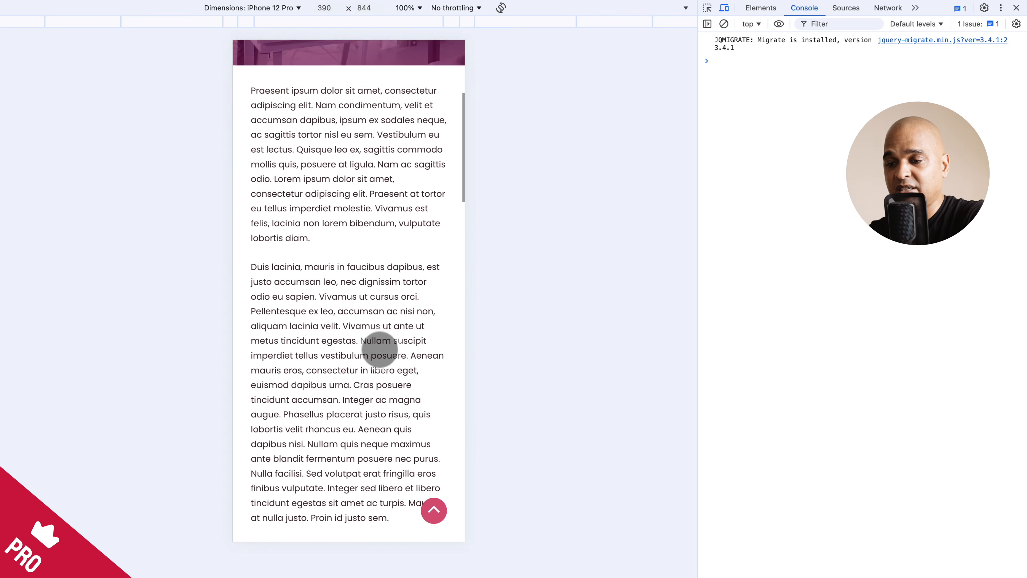
{"action": "scroll", "coordinate": [379, 349], "scroll_direction": "down", "scroll_amount": 8}
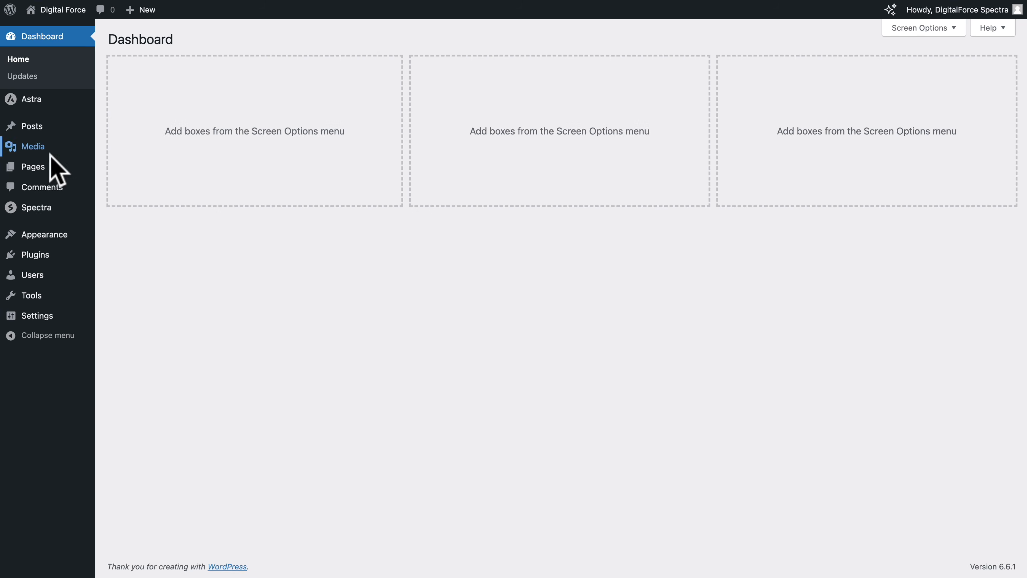
Open the Contact page for editing from the WordPress list of all pages.
{"action": "mouse_move", "coordinate": [39, 168]}
{"action": "left_click", "coordinate": [119, 169]}
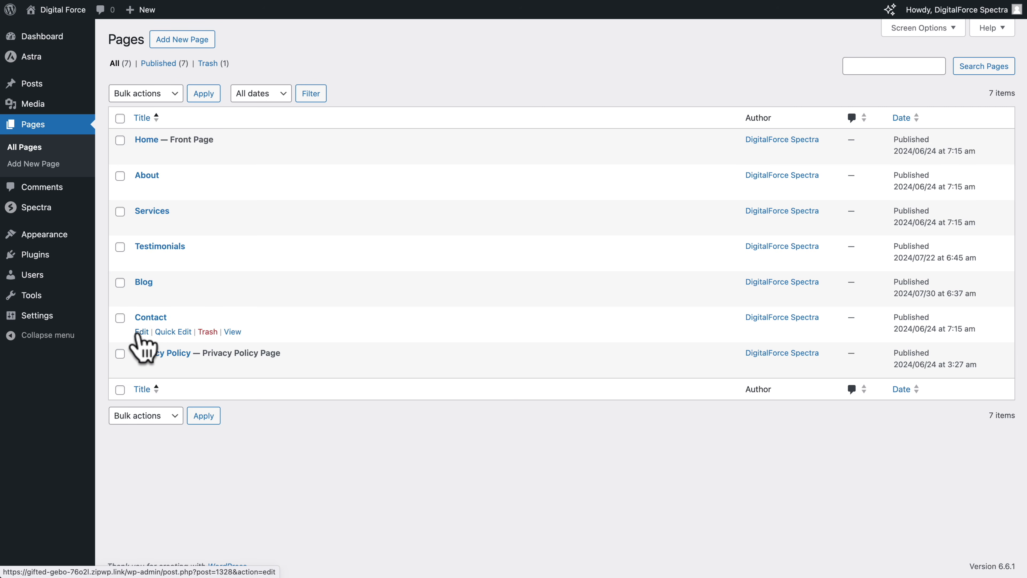
{"action": "left_click", "coordinate": [141, 332]}
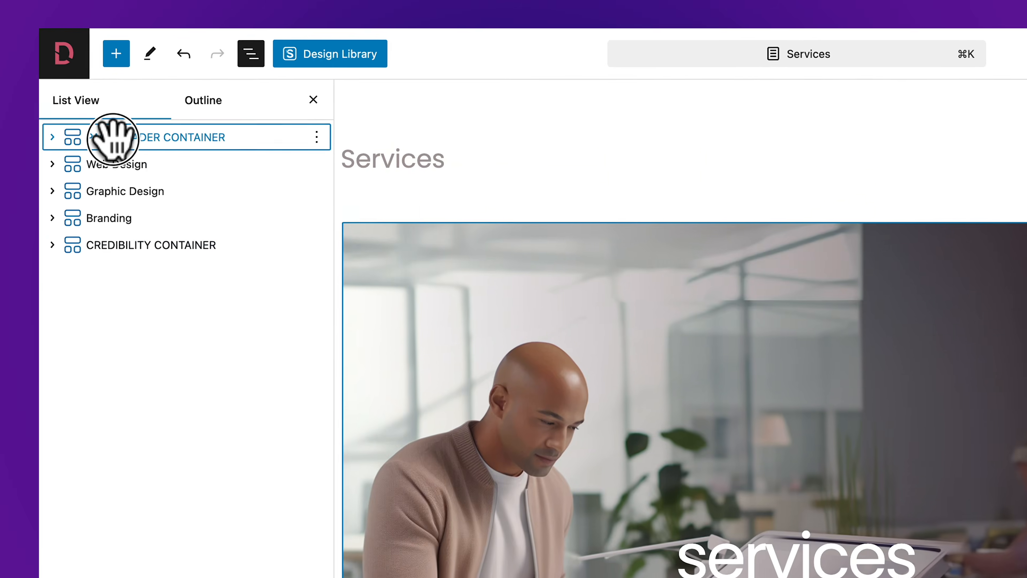
Copy the PAGE HEADER CONTAINER block from the Services page.
{"action": "left_click", "coordinate": [53, 77]}
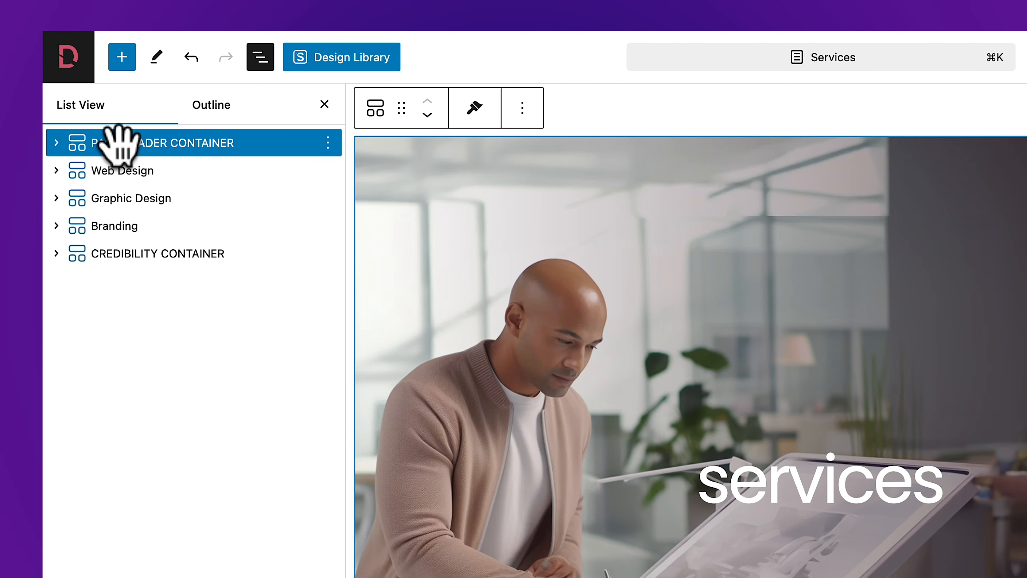
{"action": "left_click", "coordinate": [328, 143]}
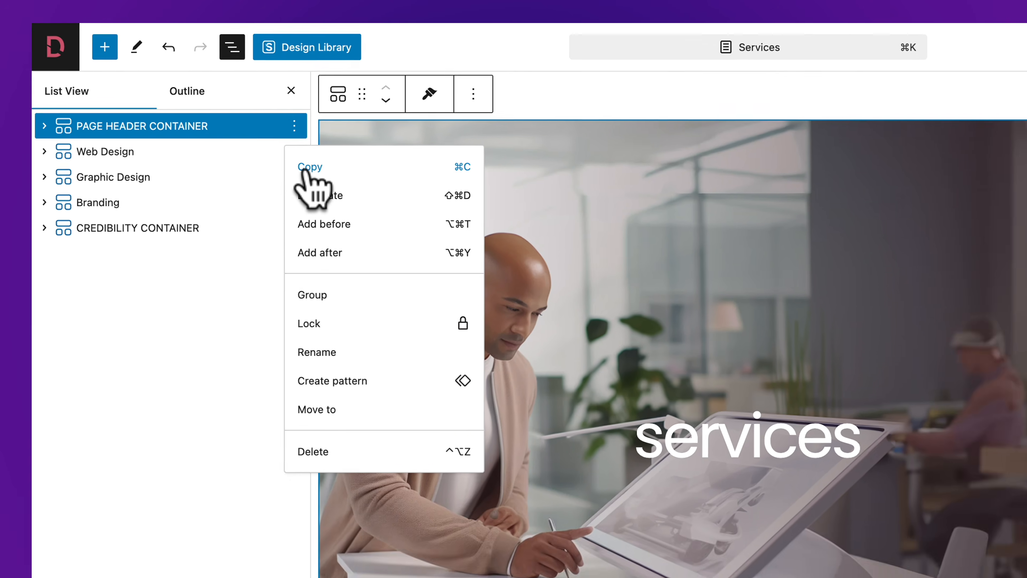
{"action": "left_click", "coordinate": [335, 190]}
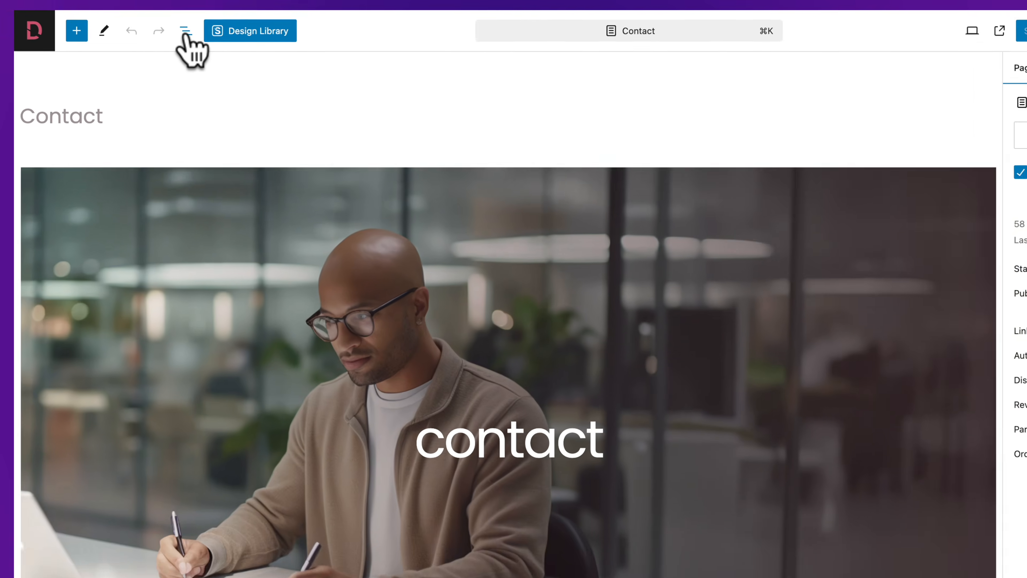
Add an empty block before the Contact page's PAGE HEADER CONTAINER and paste the copied Services header into it.
{"action": "left_click", "coordinate": [149, 18]}
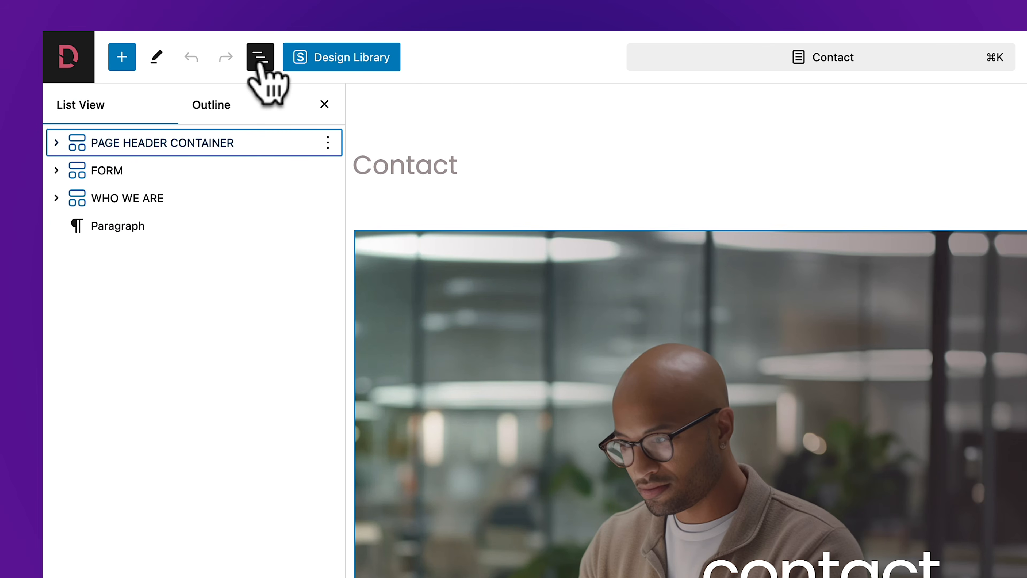
{"action": "left_click", "coordinate": [160, 140]}
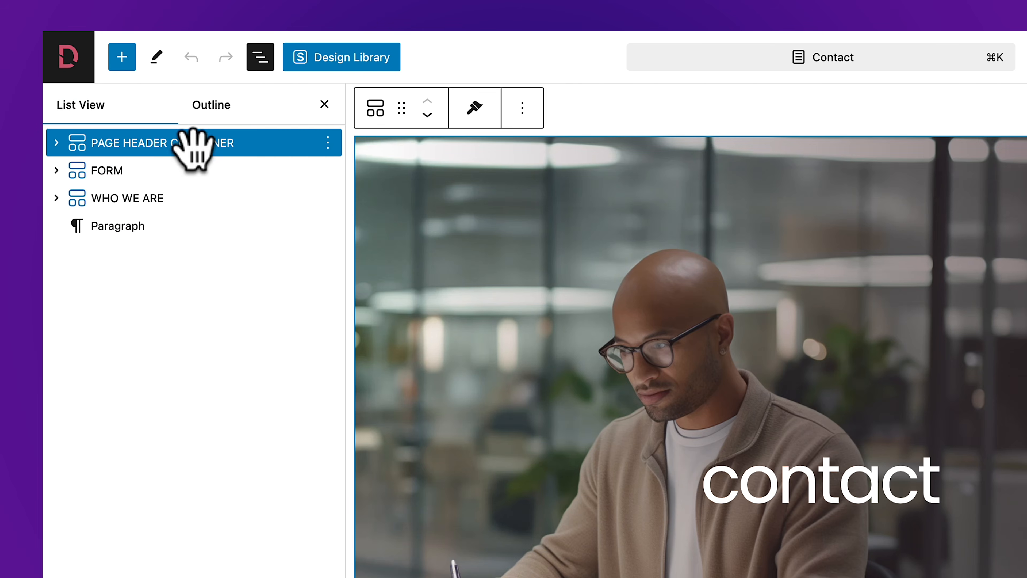
{"action": "left_click", "coordinate": [328, 143]}
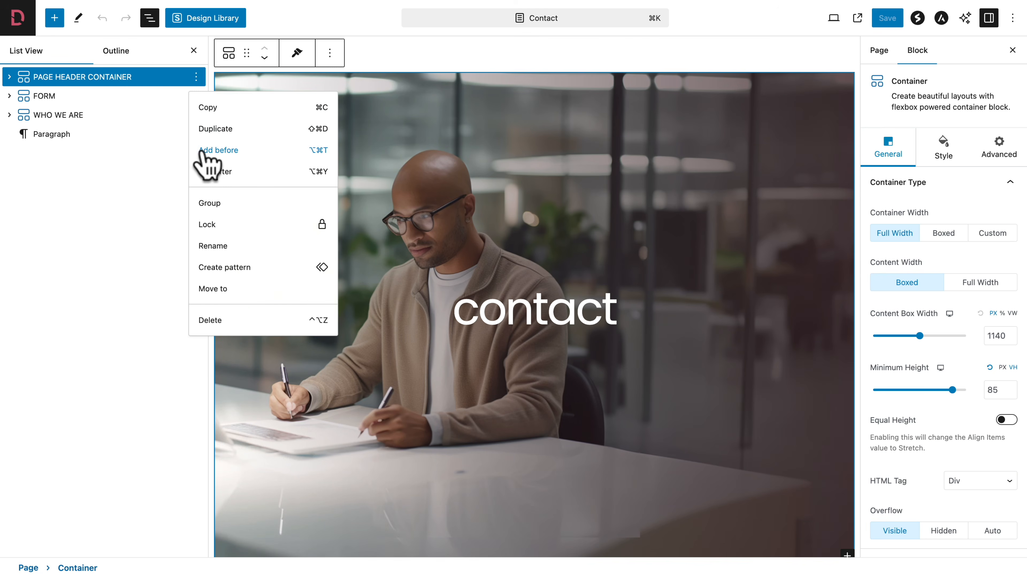
{"action": "left_click", "coordinate": [205, 150]}
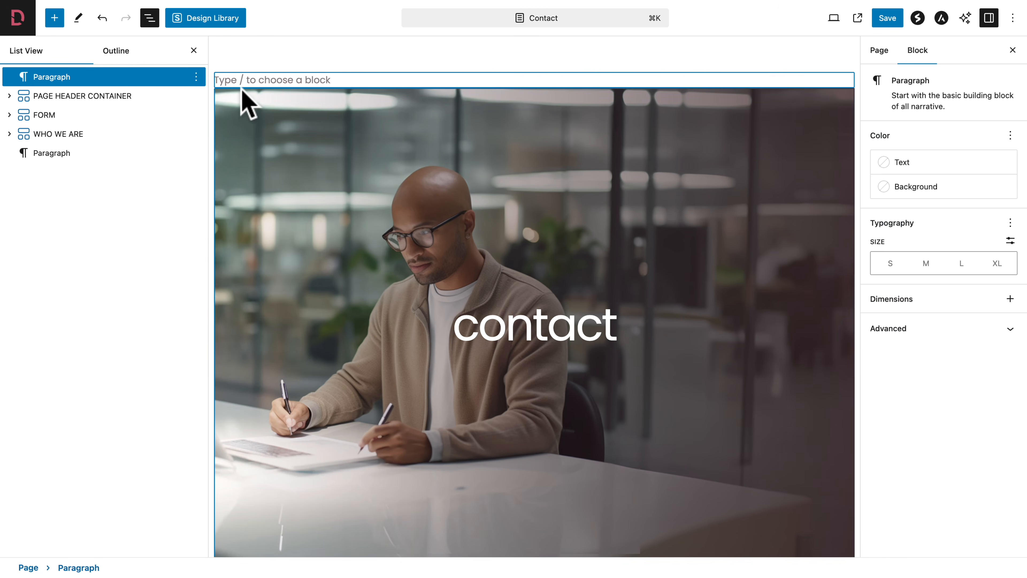
{"action": "right_click", "coordinate": [243, 81]}
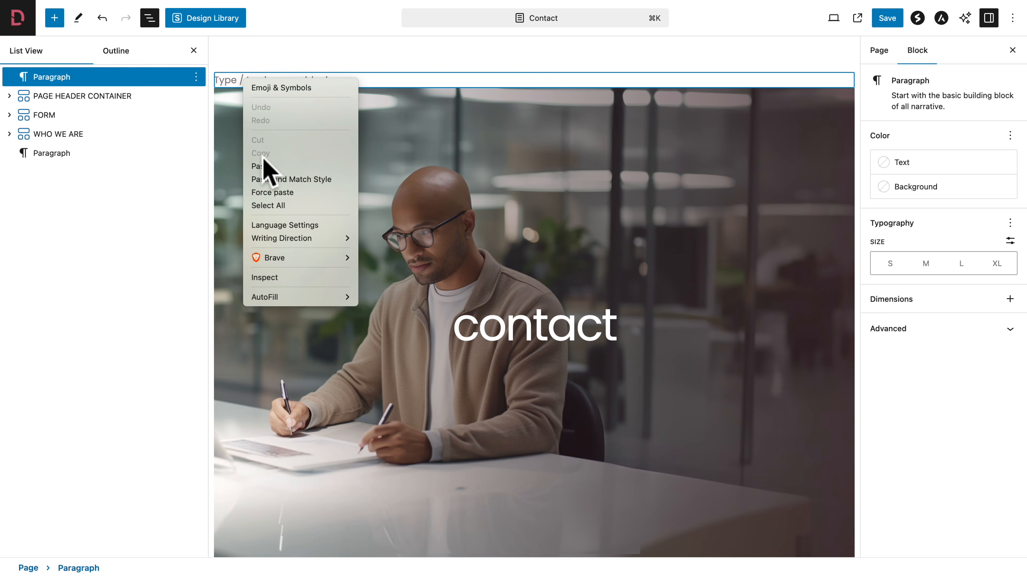
{"action": "left_click", "coordinate": [265, 166]}
Delete the Contact page's original header container and change the pasted header's heading to "contact".
{"action": "scroll", "coordinate": [268, 179], "scroll_direction": "down", "scroll_amount": 8}
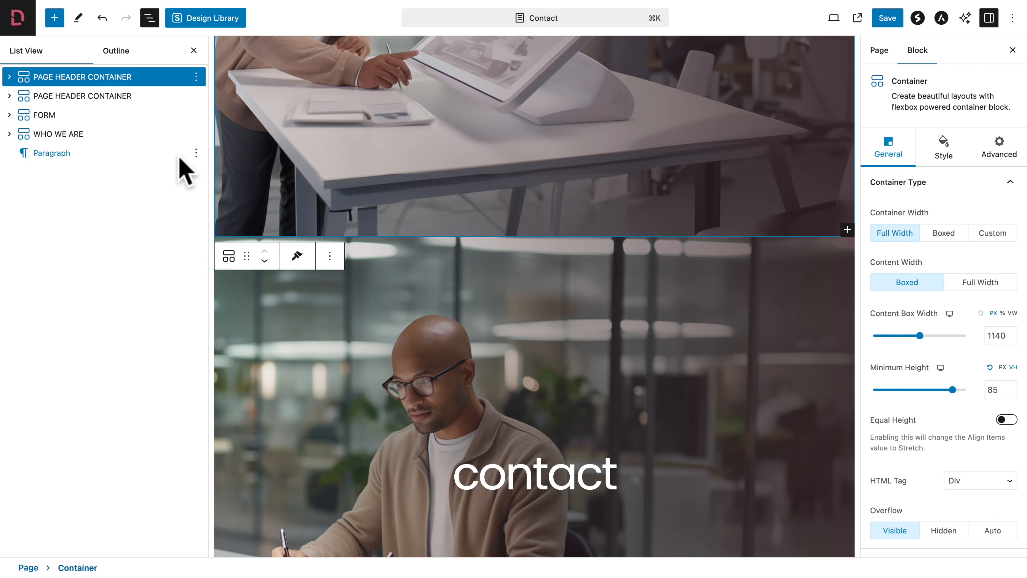
{"action": "left_click", "coordinate": [82, 96]}
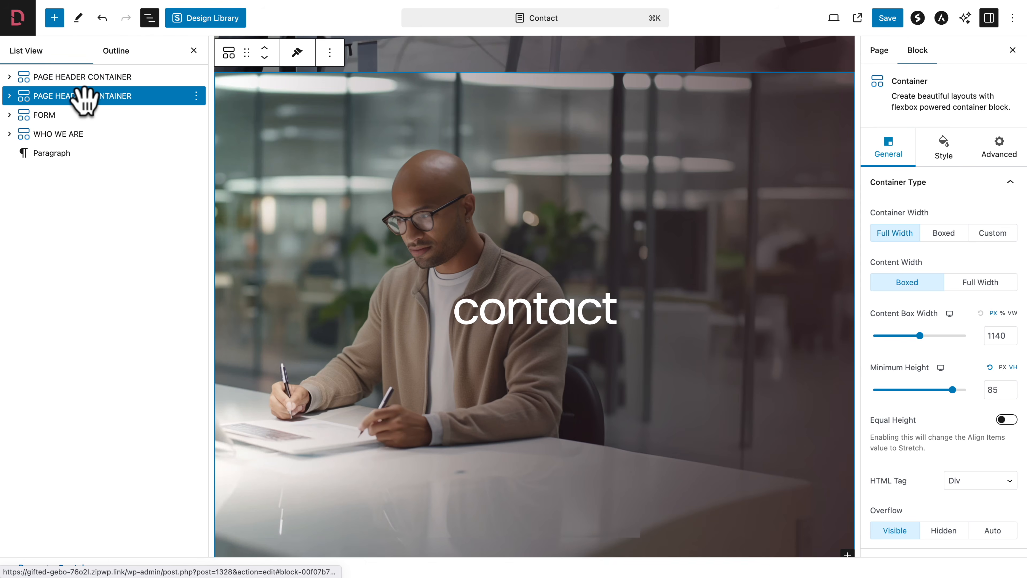
{"action": "left_click", "coordinate": [196, 96]}
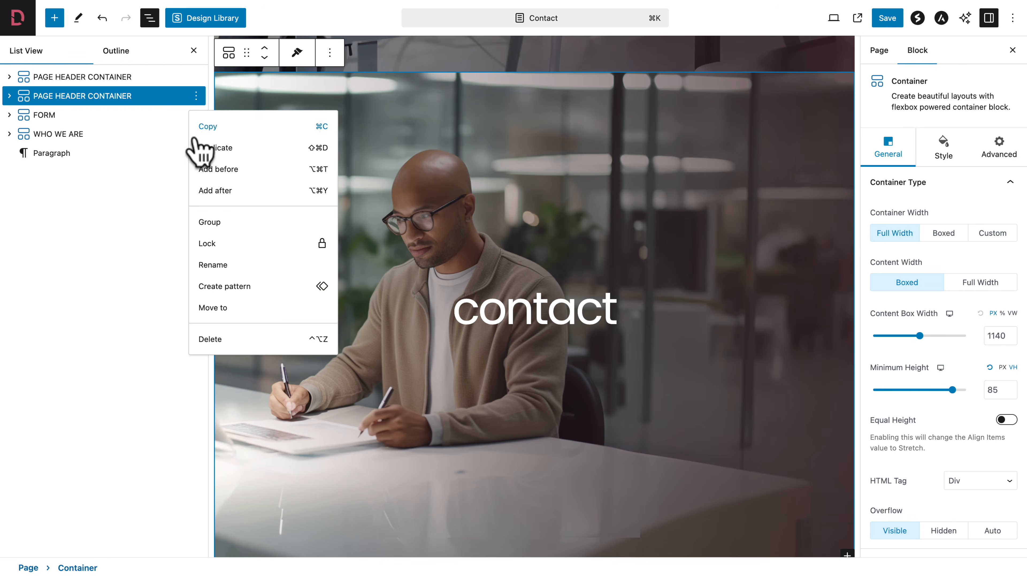
{"action": "left_click", "coordinate": [203, 340]}
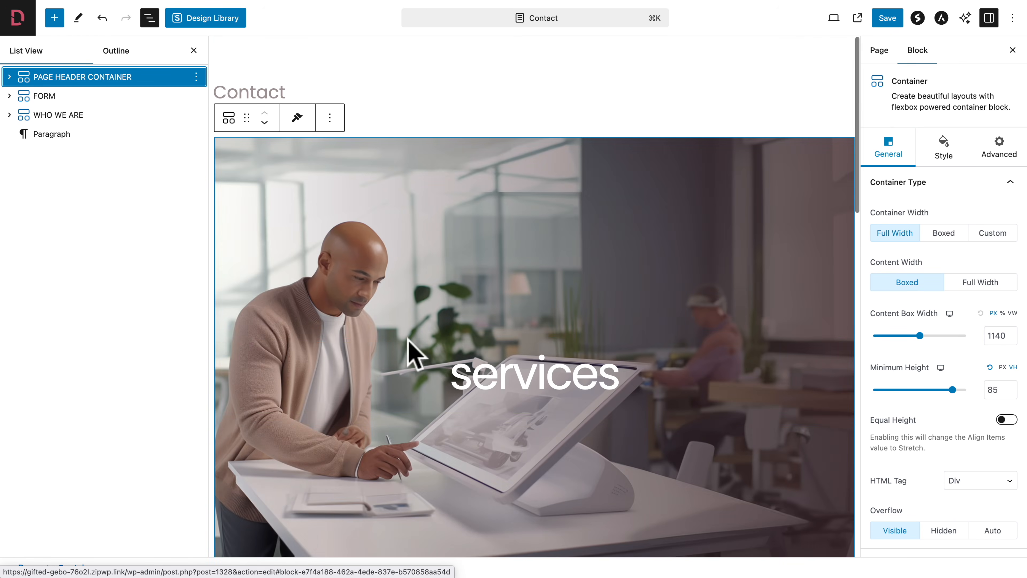
{"action": "double_click", "coordinate": [469, 373]}
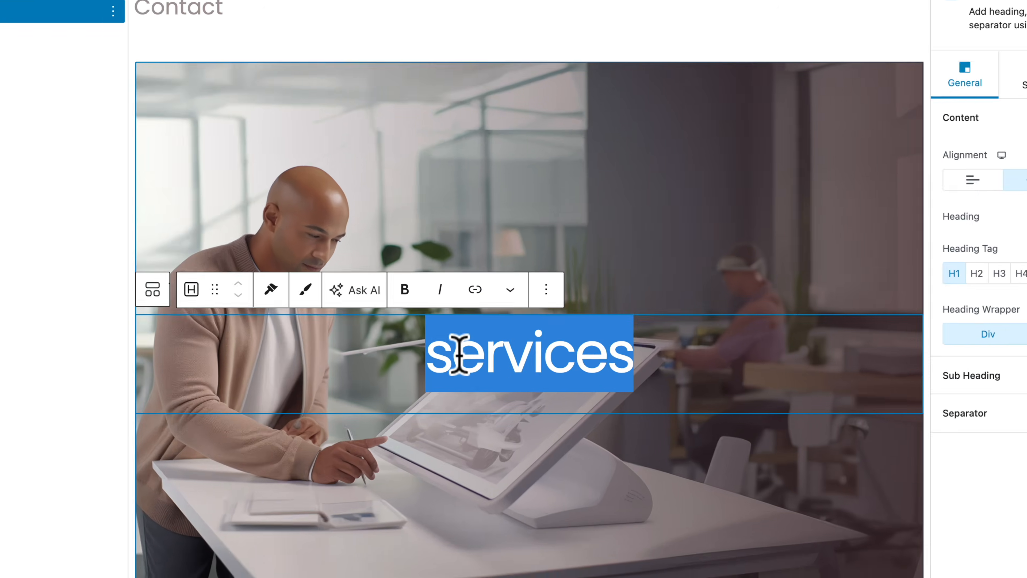
{"action": "type", "text": "COntact"}
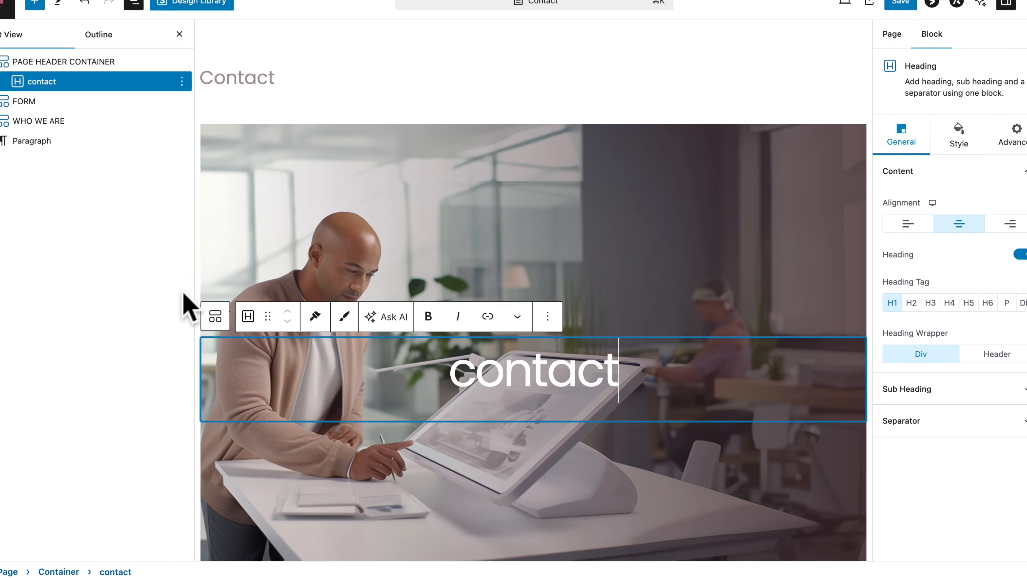
Replace the Contact header container's background image with img-hor-06.webp from the media library.
{"action": "left_click", "coordinate": [77, 62]}
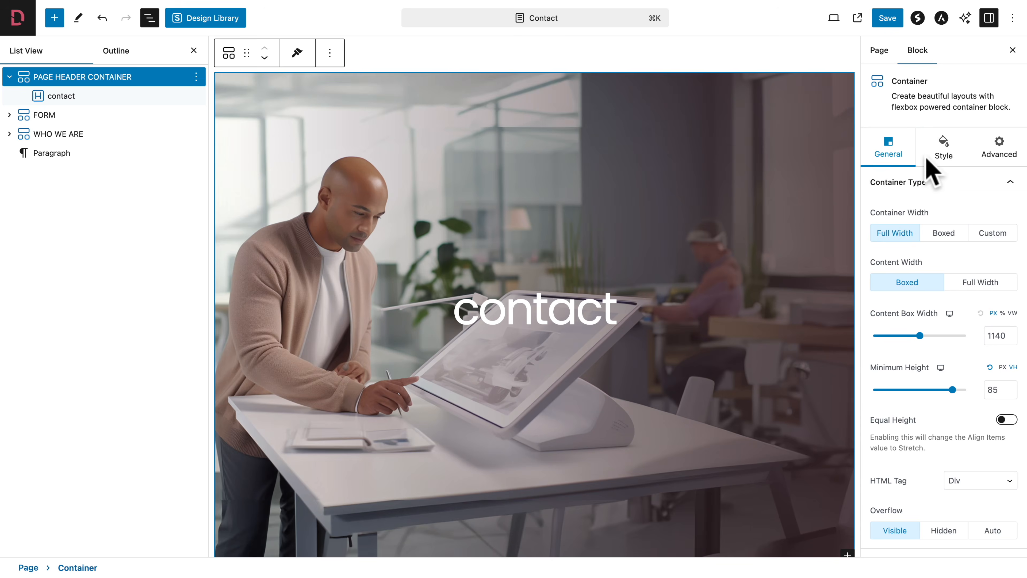
{"action": "left_click", "coordinate": [943, 150]}
{"action": "left_click", "coordinate": [929, 322]}
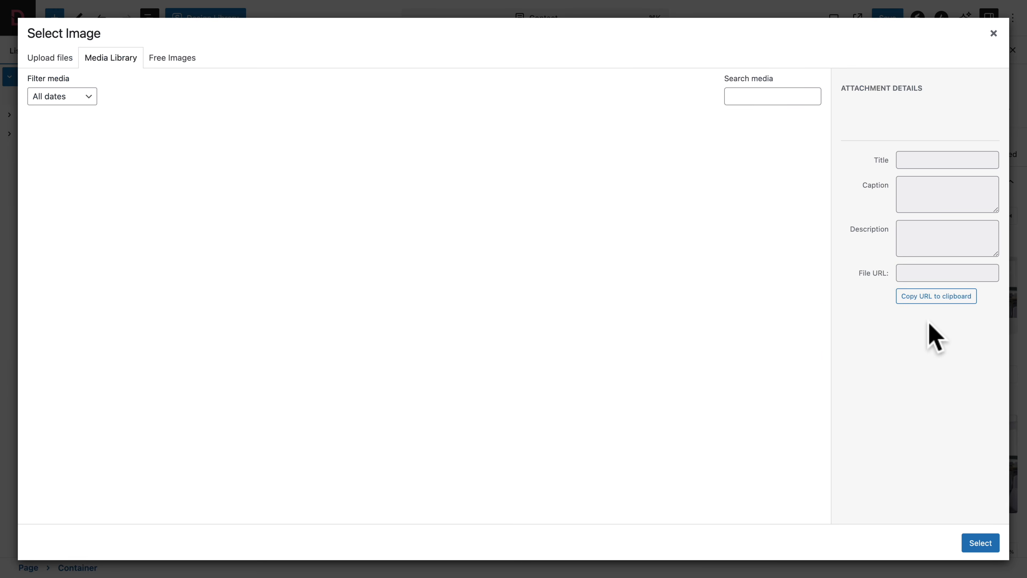
{"action": "left_click", "coordinate": [598, 431]}
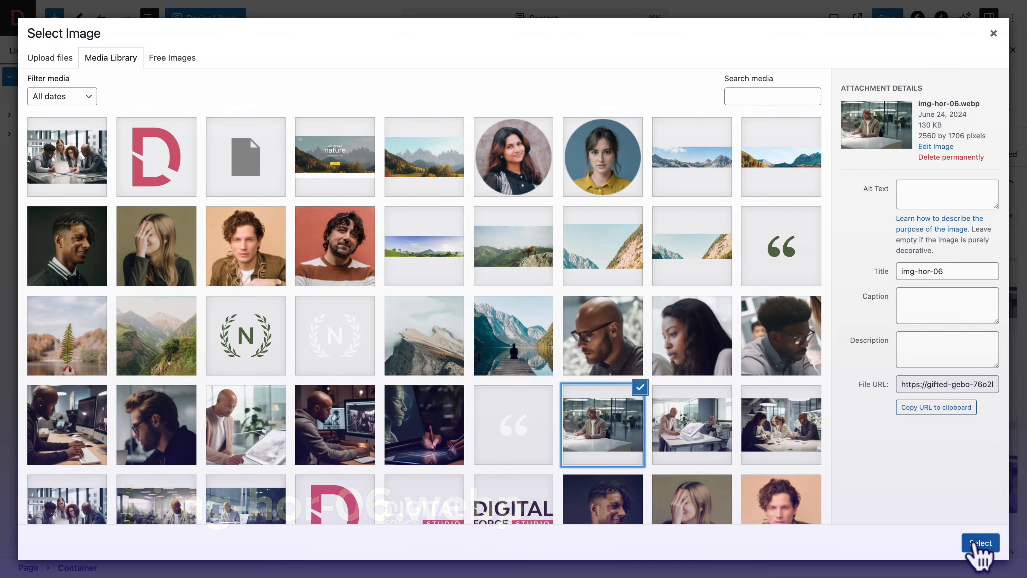
{"action": "left_click", "coordinate": [978, 543]}
In mobile view, set the "Let's get in touch" form's submit button alignment to full width.
{"action": "scroll", "coordinate": [598, 465], "scroll_direction": "down", "scroll_amount": 10}
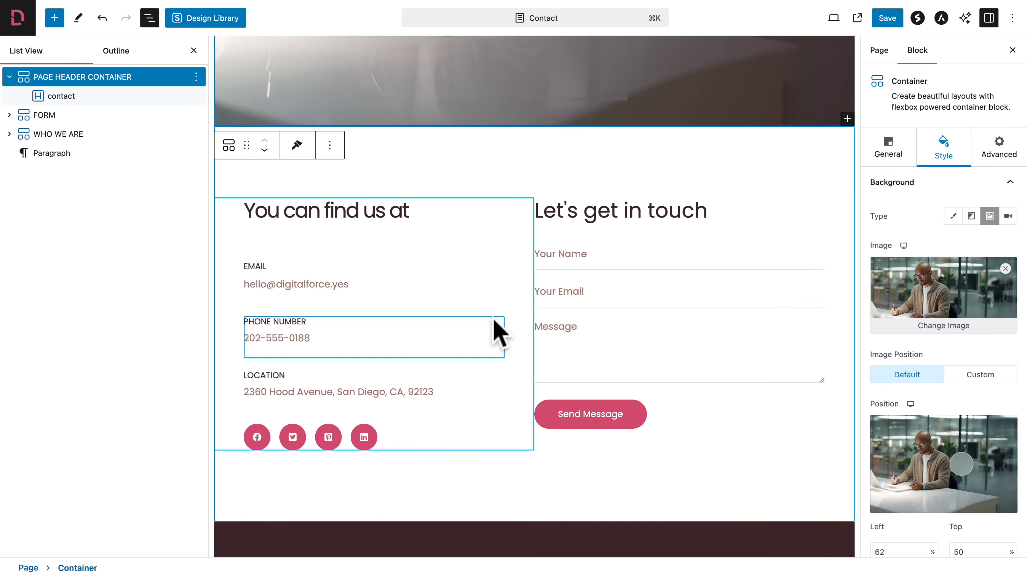
{"action": "left_click", "coordinate": [834, 19]}
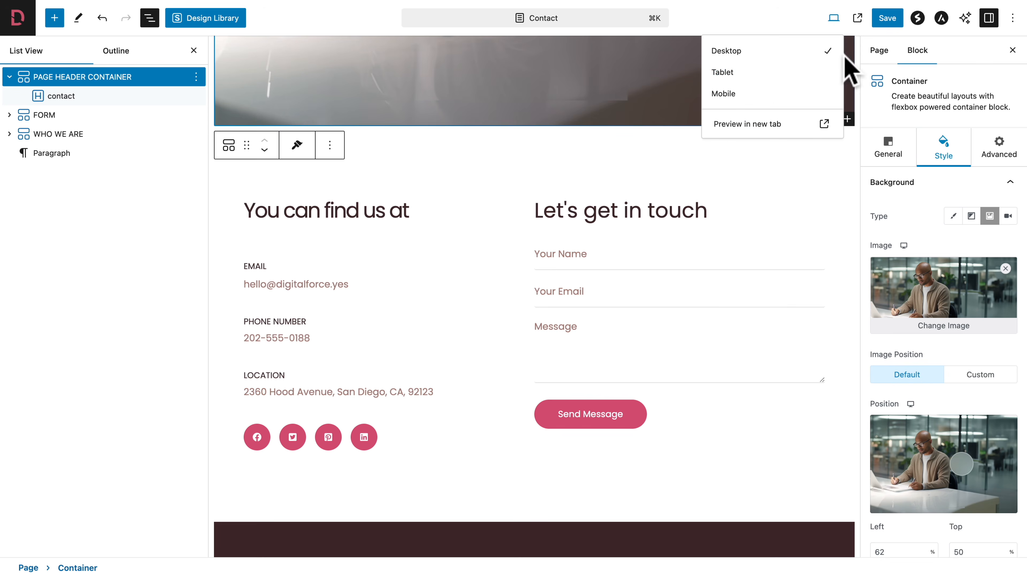
{"action": "left_click", "coordinate": [760, 72]}
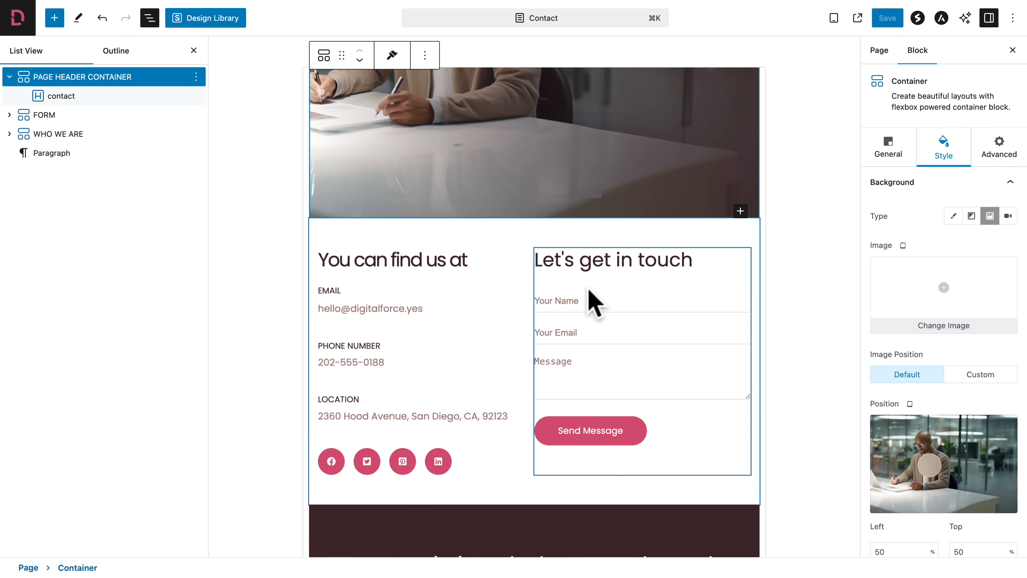
{"action": "left_click", "coordinate": [833, 20]}
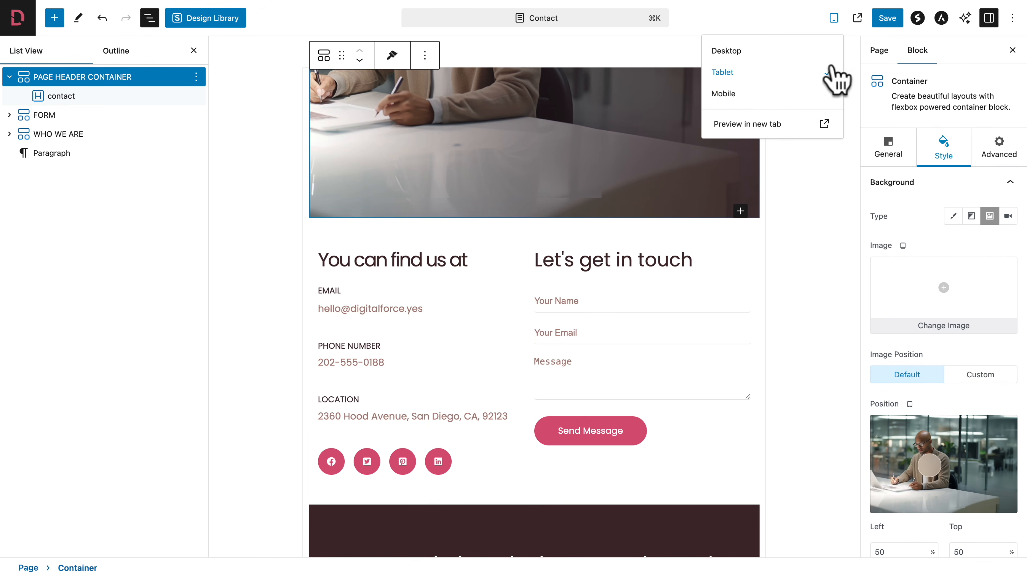
{"action": "left_click", "coordinate": [756, 95]}
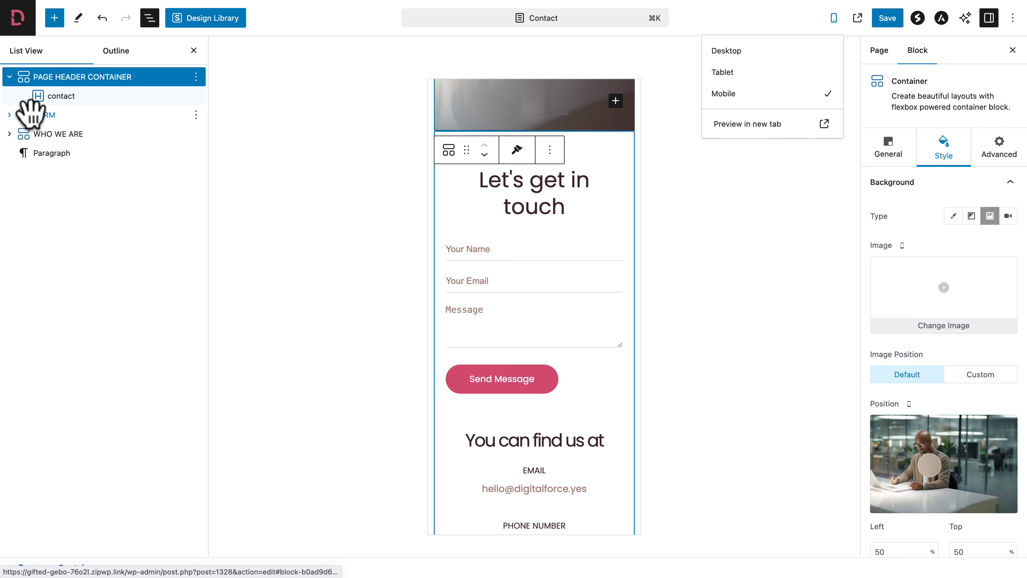
{"action": "left_click", "coordinate": [477, 227]}
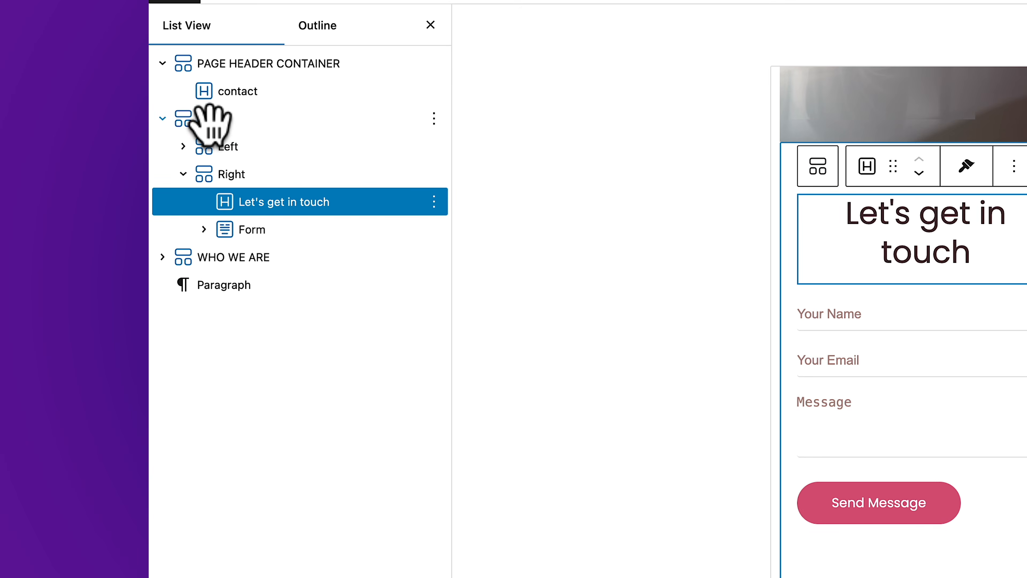
{"action": "left_click", "coordinate": [253, 229]}
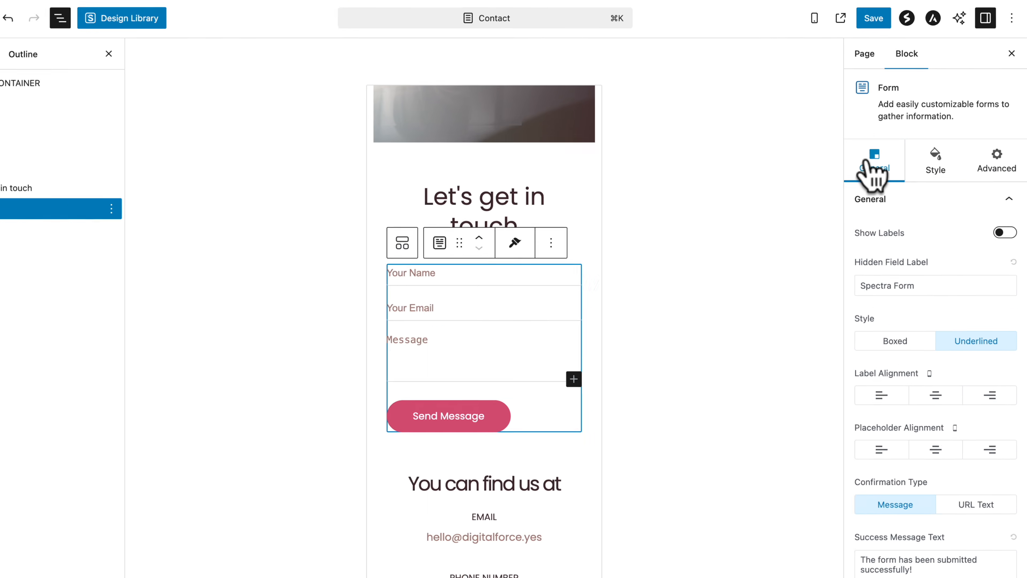
{"action": "left_click", "coordinate": [845, 242]}
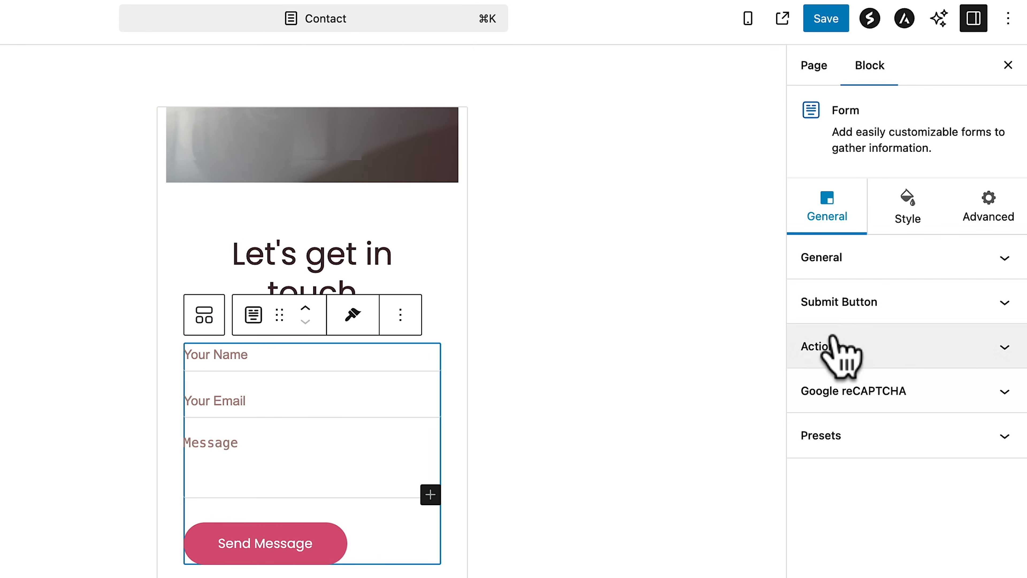
{"action": "left_click", "coordinate": [819, 301]}
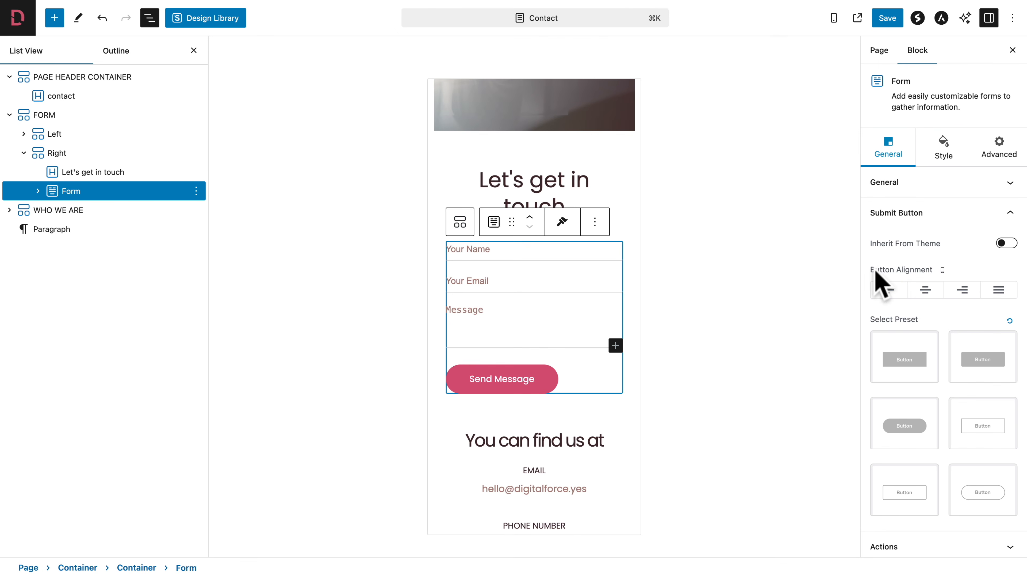
{"action": "left_click", "coordinate": [926, 292]}
{"action": "left_click", "coordinate": [999, 291]}
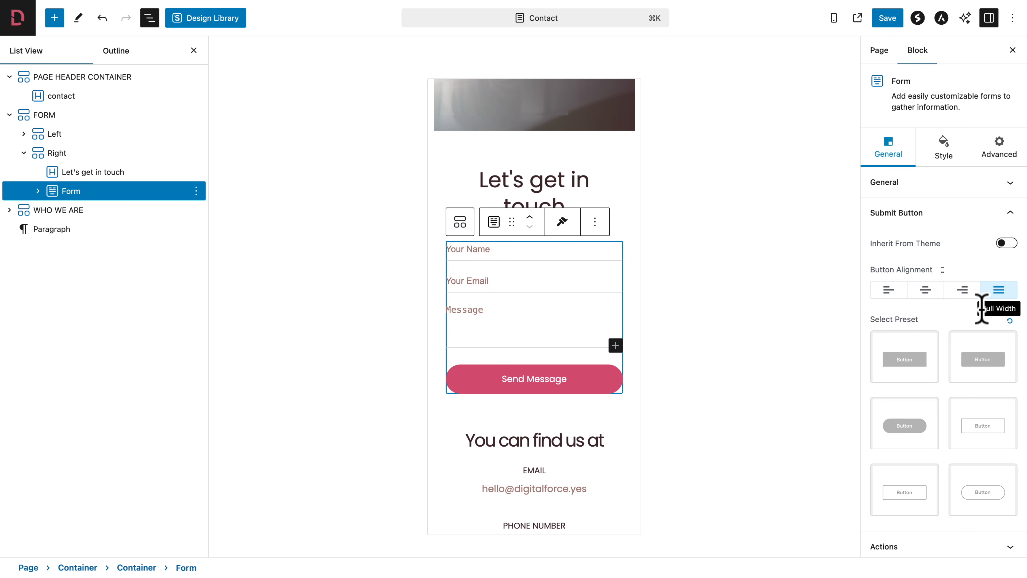
Return to desktop view and delete the empty paragraph block below the WHO WE ARE container.
{"action": "left_click", "coordinate": [833, 19]}
{"action": "left_click", "coordinate": [750, 49]}
{"action": "scroll", "coordinate": [525, 348], "scroll_direction": "down", "scroll_amount": 10}
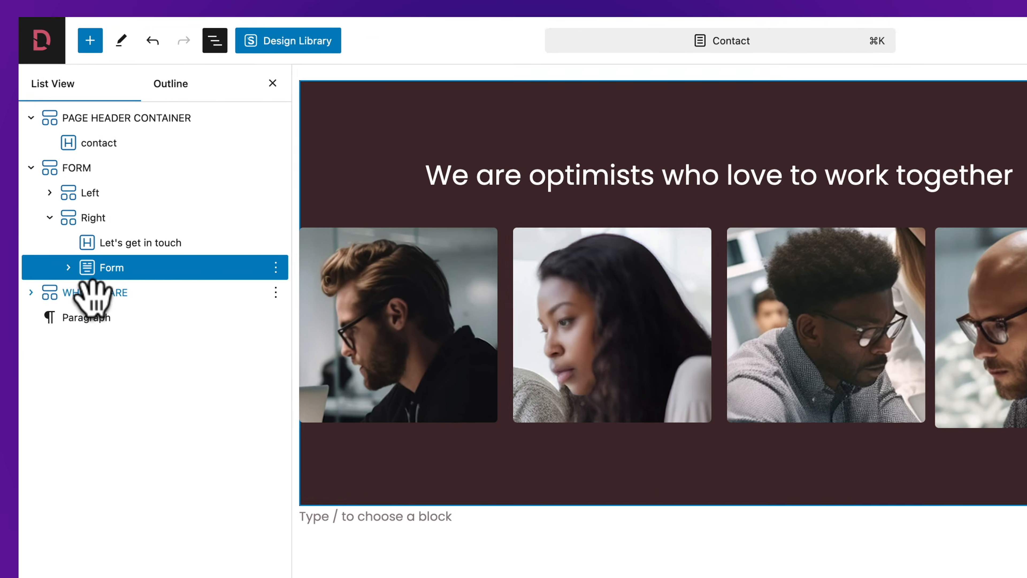
{"action": "left_click", "coordinate": [61, 210]}
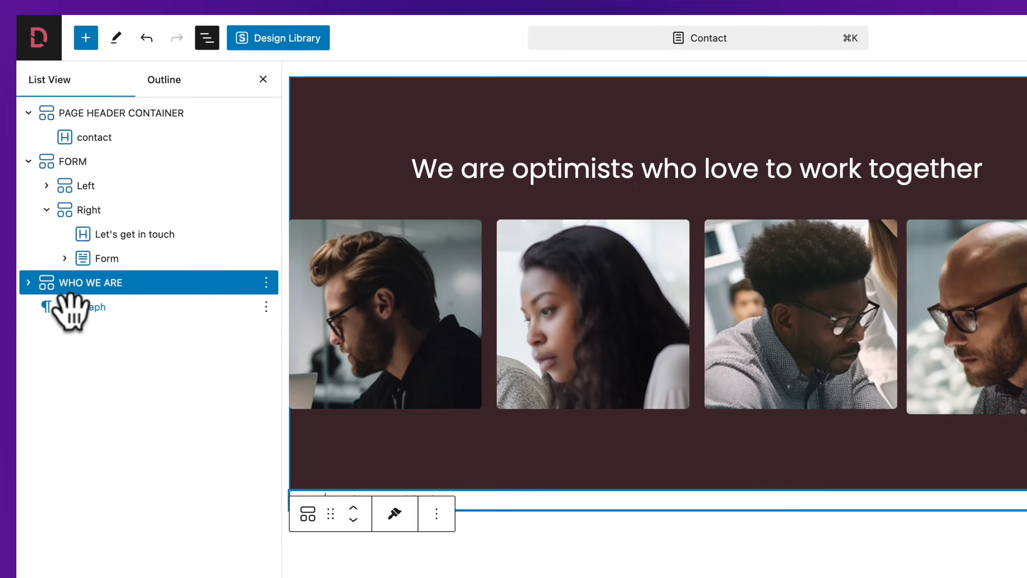
{"action": "left_click", "coordinate": [69, 307]}
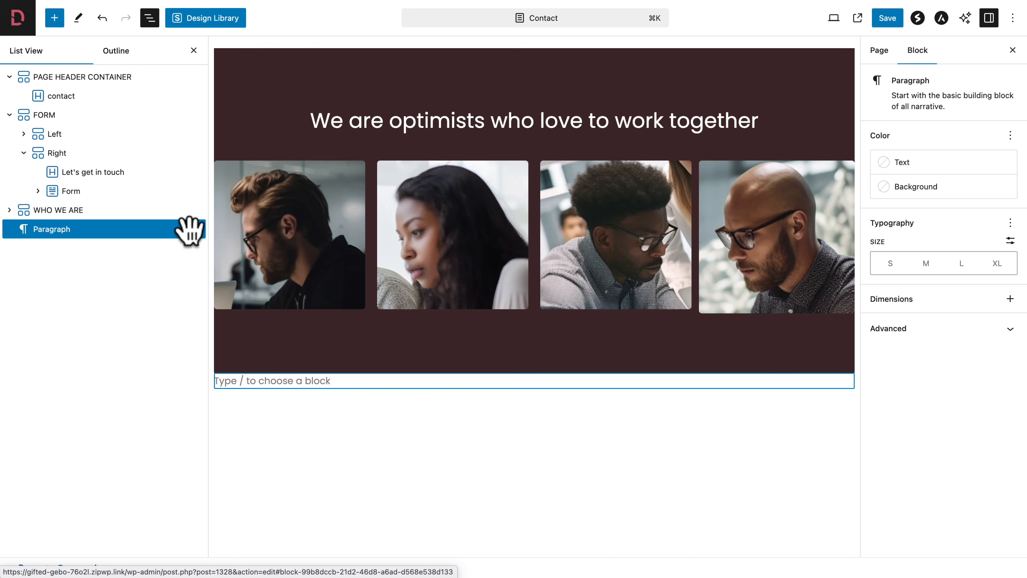
{"action": "right_click", "coordinate": [189, 222]}
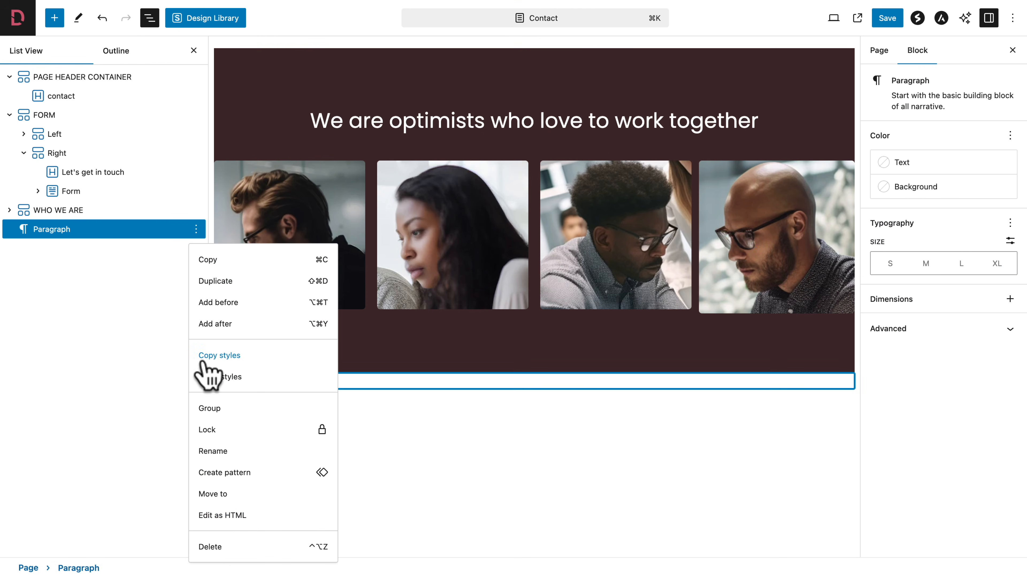
{"action": "left_click", "coordinate": [214, 546]}
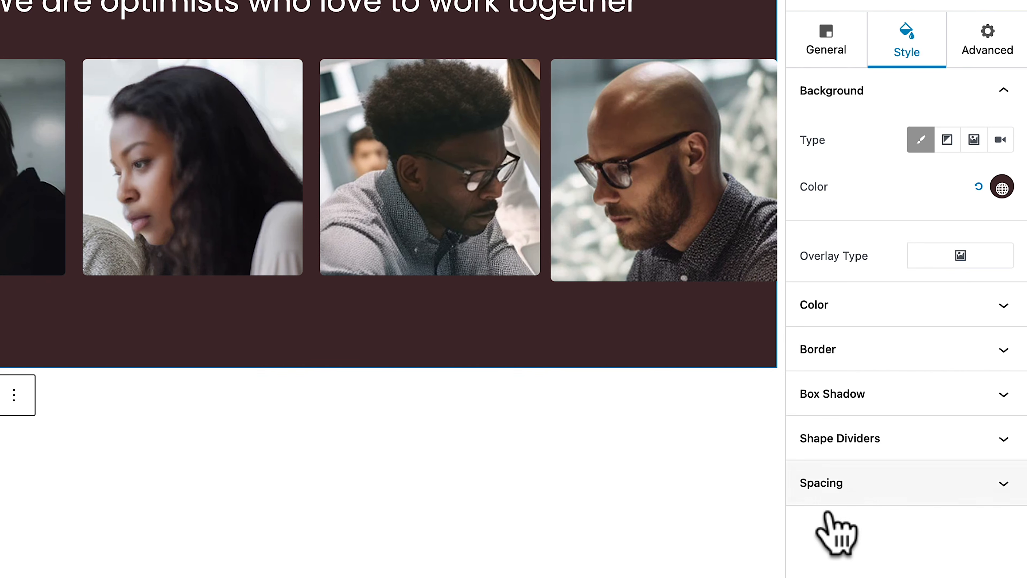
Set the WHO WE ARE container's mobile padding to 50 top, 20 right, 0 bottom and 20 left px, and save the page.
{"action": "left_click", "coordinate": [825, 485]}
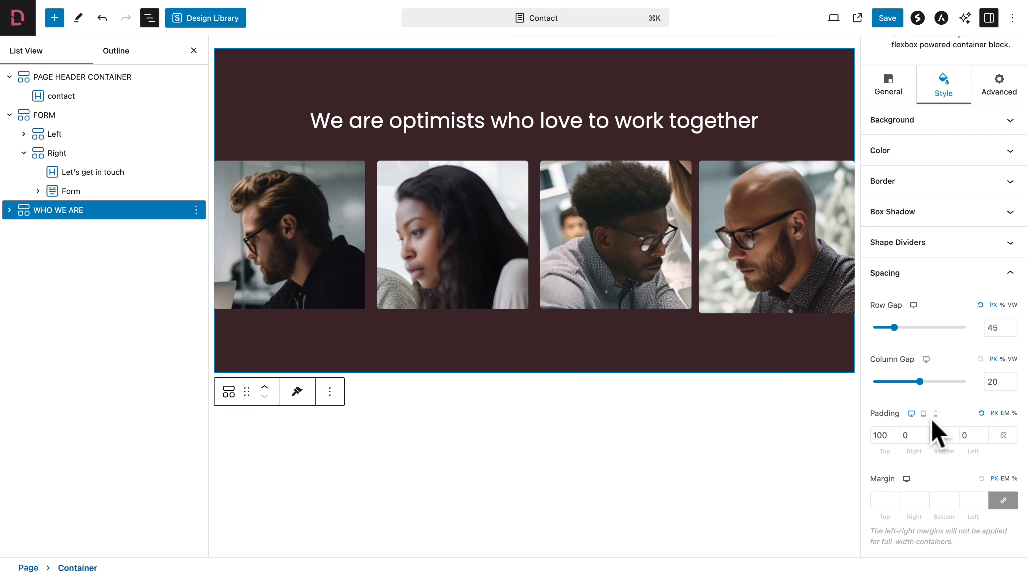
{"action": "left_click", "coordinate": [936, 413]}
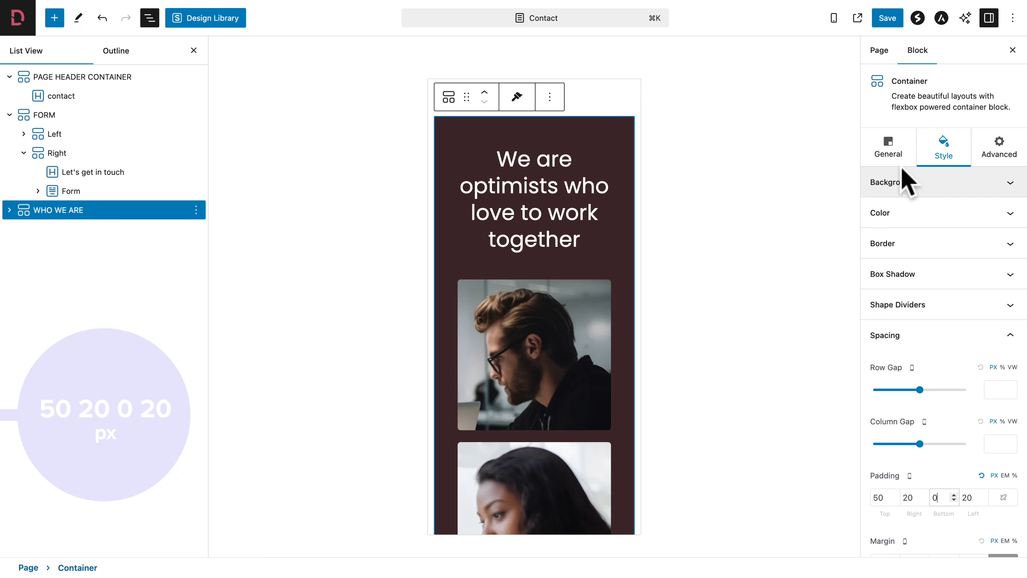
{"action": "left_click", "coordinate": [887, 18]}
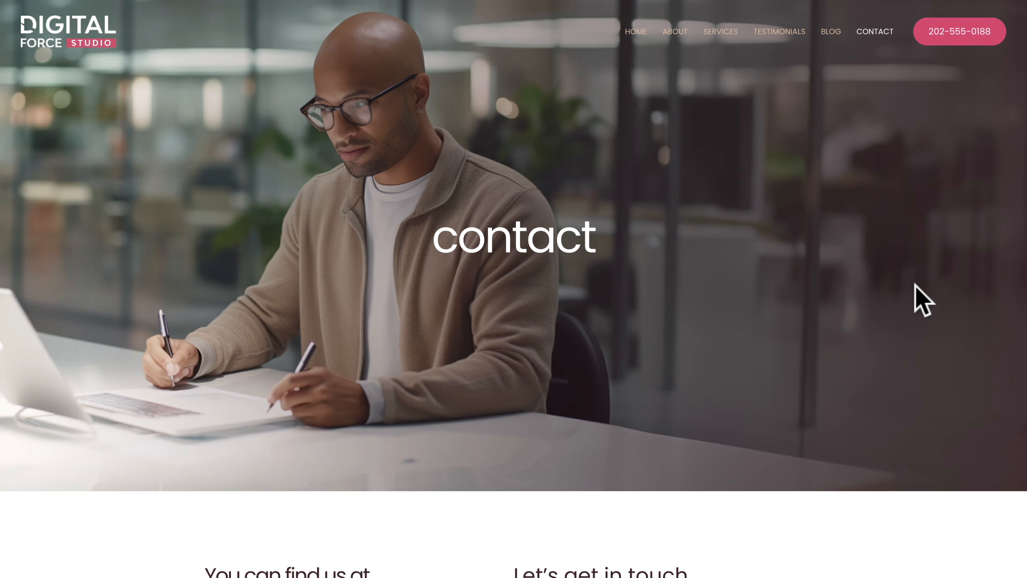
Examine the live Contact page's layout from header to footer on desktop, iPad Air and iPhone 12 Pro sizes.
{"action": "scroll", "coordinate": [915, 284], "scroll_direction": "down", "scroll_amount": 5}
{"action": "scroll", "coordinate": [916, 288], "scroll_direction": "down", "scroll_amount": 7}
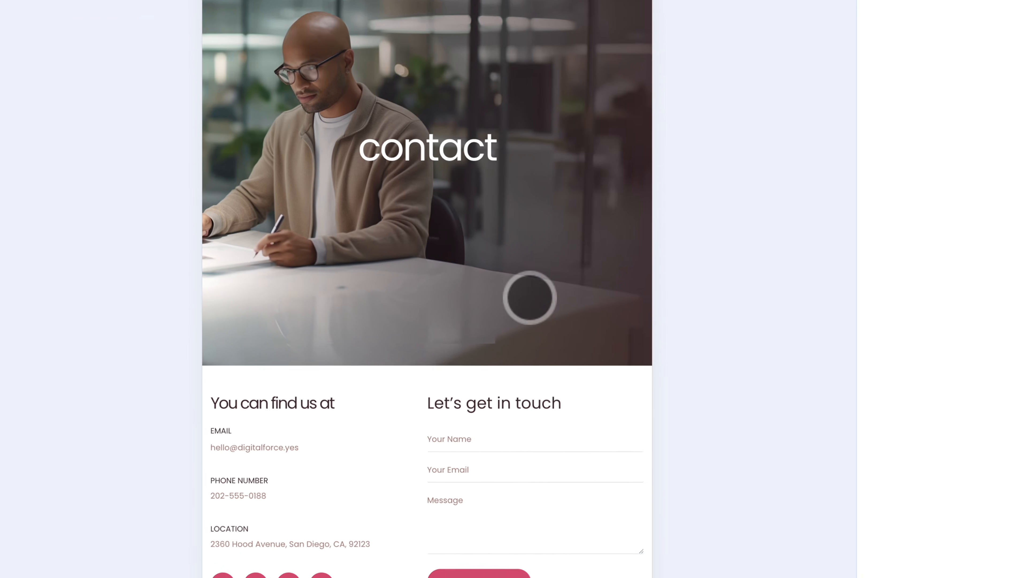
{"action": "scroll", "coordinate": [432, 323], "scroll_direction": "down", "scroll_amount": 2}
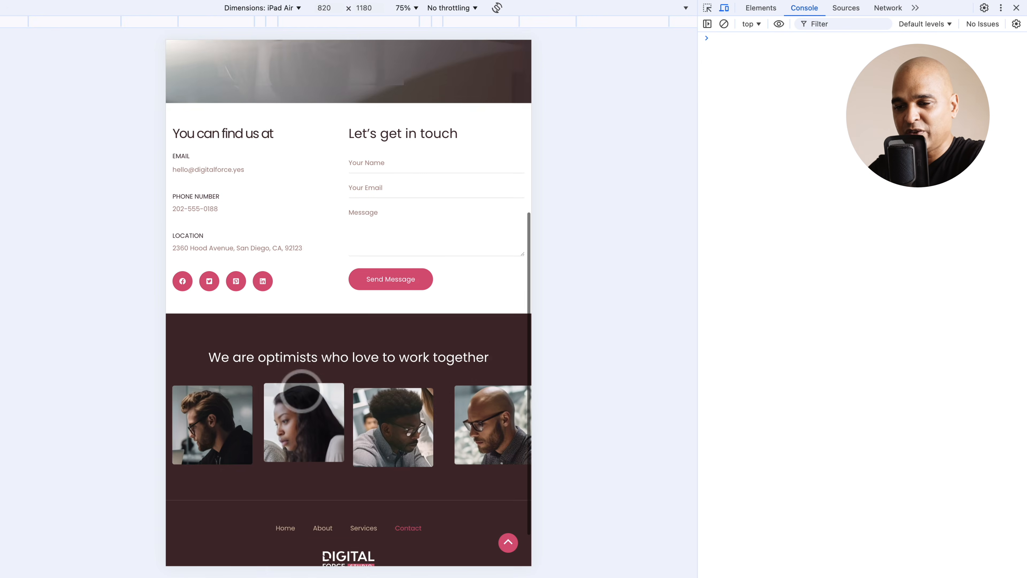
{"action": "scroll", "coordinate": [302, 391], "scroll_direction": "down", "scroll_amount": 2}
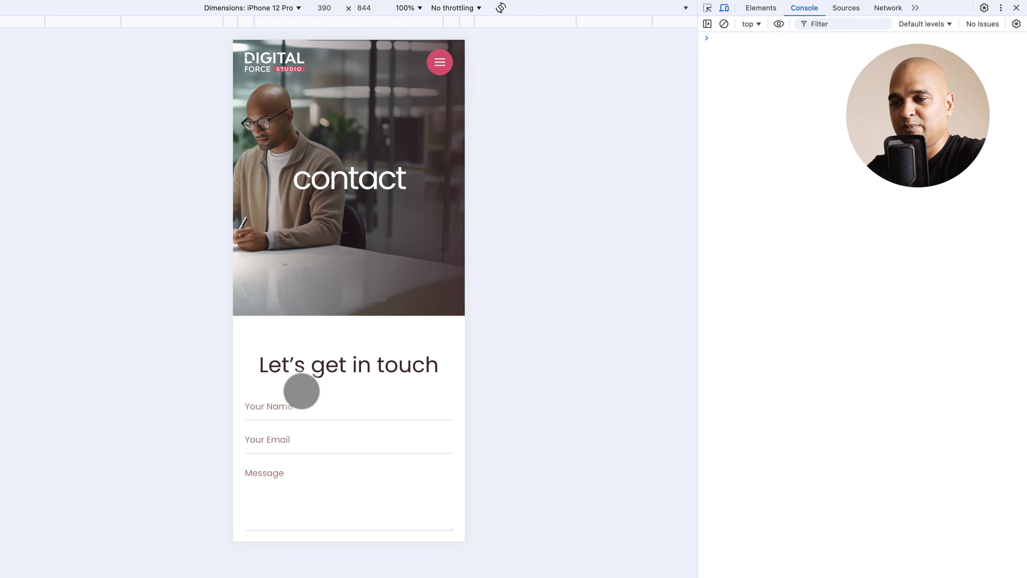
{"action": "scroll", "coordinate": [301, 391], "scroll_direction": "down", "scroll_amount": 10}
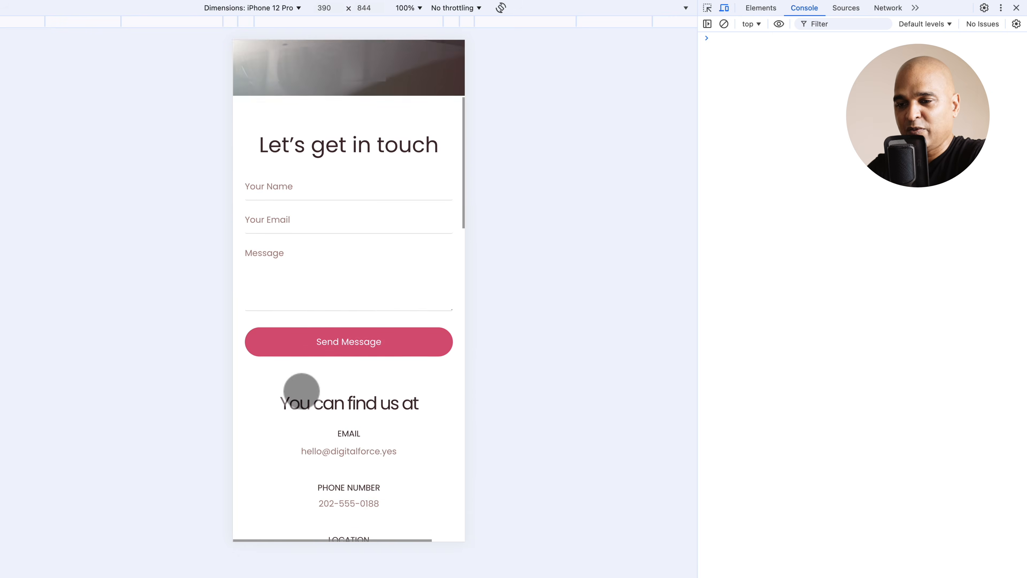
{"action": "scroll", "coordinate": [302, 390], "scroll_direction": "down", "scroll_amount": 15}
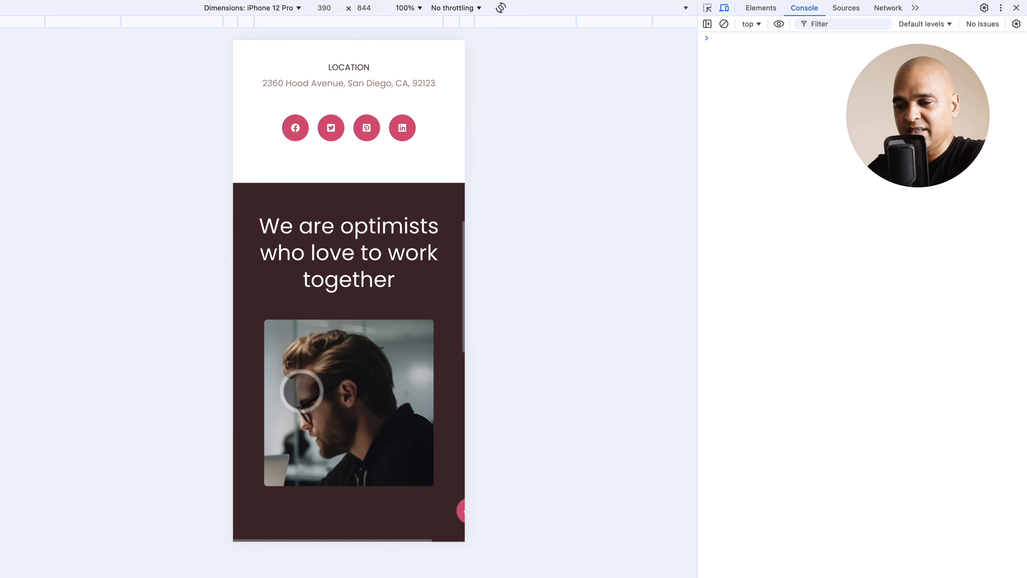
{"action": "scroll", "coordinate": [302, 391], "scroll_direction": "down", "scroll_amount": 6}
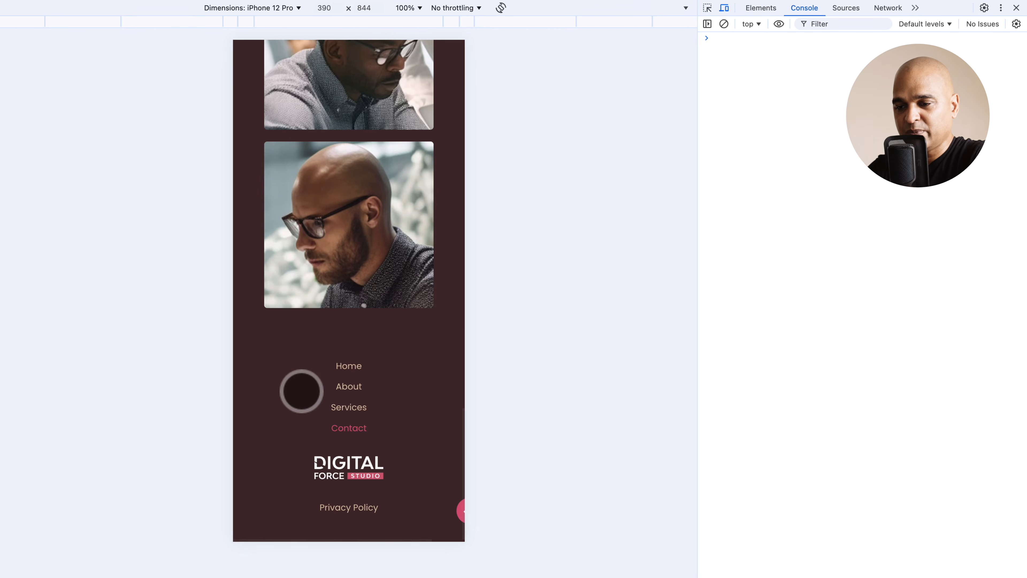
{"action": "scroll", "coordinate": [302, 391], "scroll_direction": "up", "scroll_amount": 20}
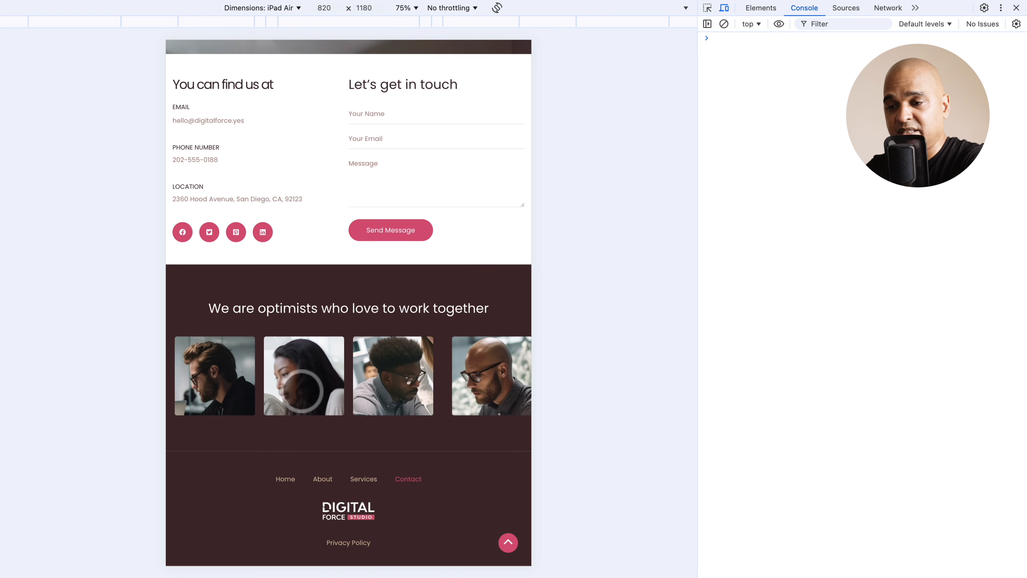
{"action": "scroll", "coordinate": [294, 257], "scroll_direction": "up", "scroll_amount": 4}
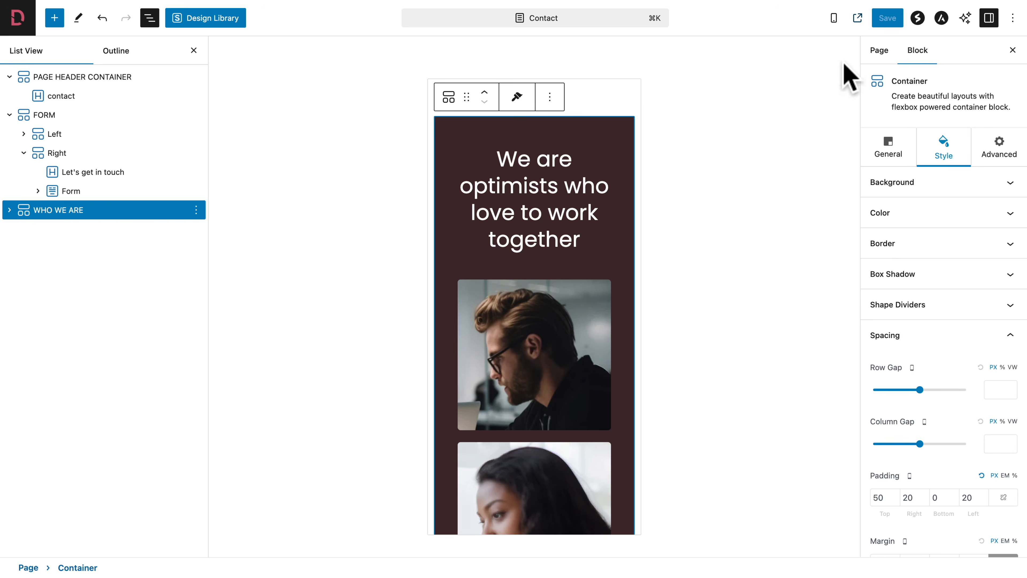
In tablet view, link the FORM container's padding values and set them to 50 px on all sides.
{"action": "left_click", "coordinate": [833, 19]}
{"action": "left_click", "coordinate": [747, 75]}
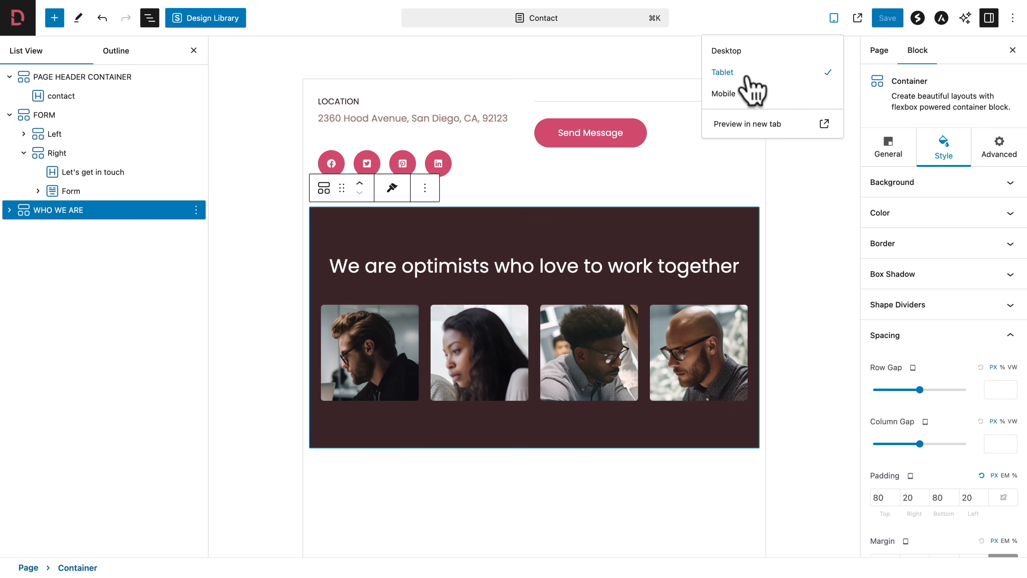
{"action": "left_click", "coordinate": [12, 114]}
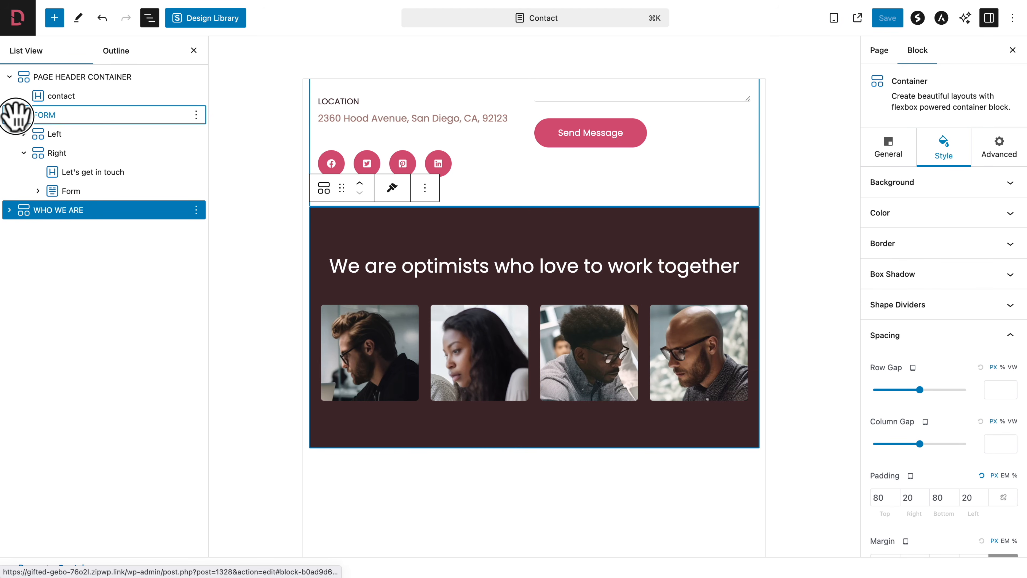
{"action": "left_click", "coordinate": [10, 115]}
{"action": "left_click", "coordinate": [26, 115]}
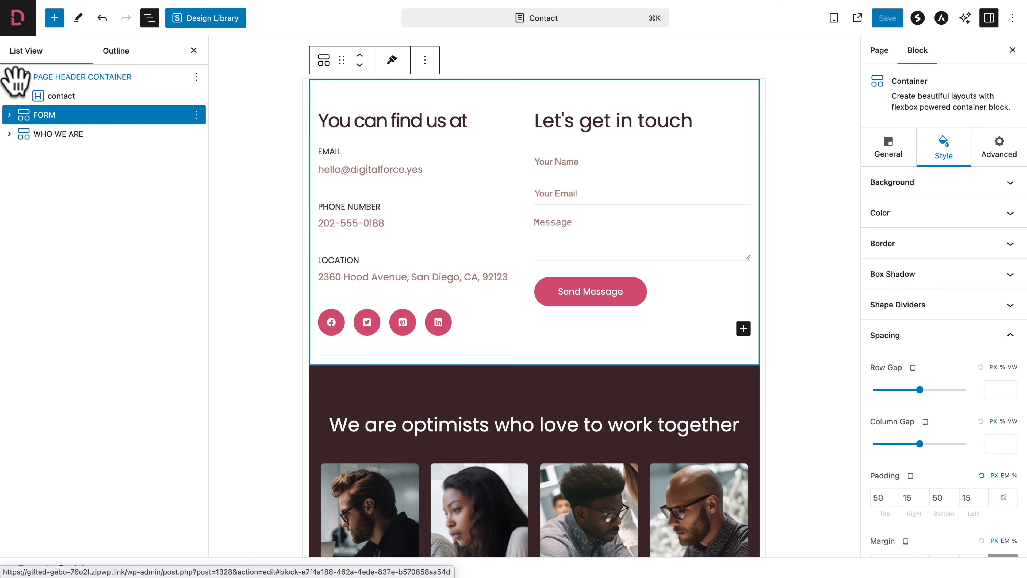
{"action": "left_click", "coordinate": [9, 76]}
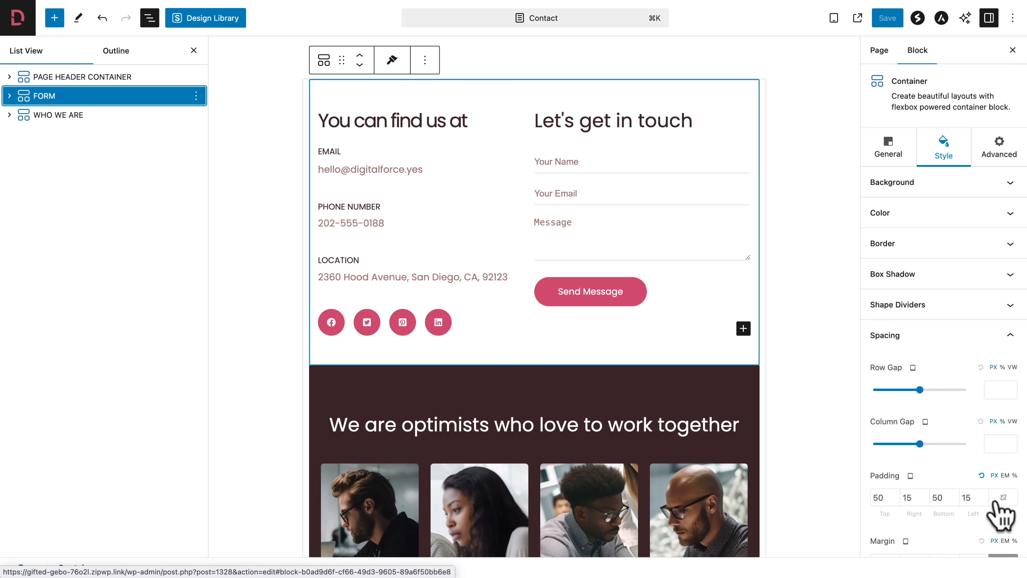
{"action": "left_click", "coordinate": [1003, 499]}
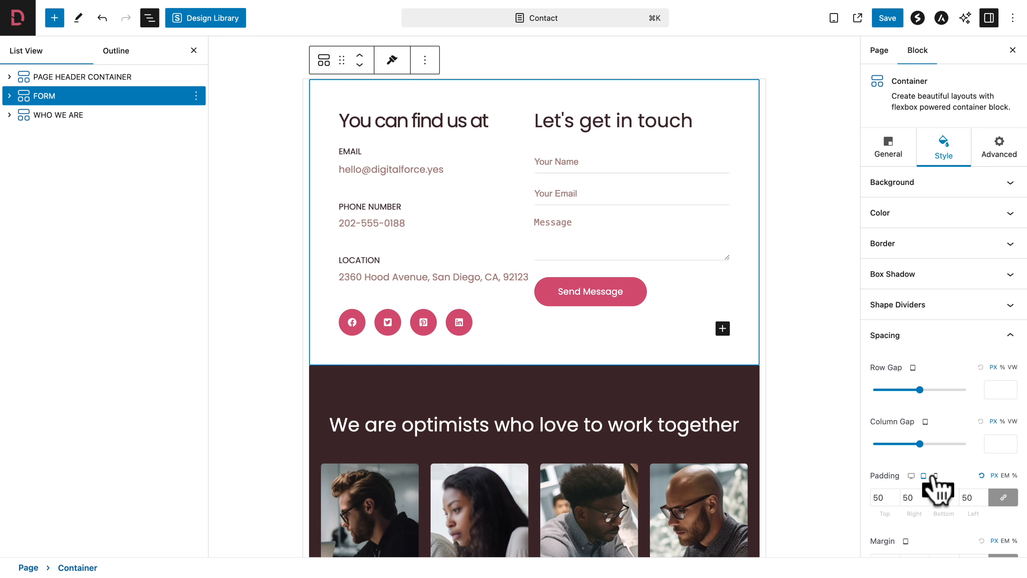
Set the FORM container's mobile top padding to 40 px and save the page.
{"action": "left_click", "coordinate": [935, 476]}
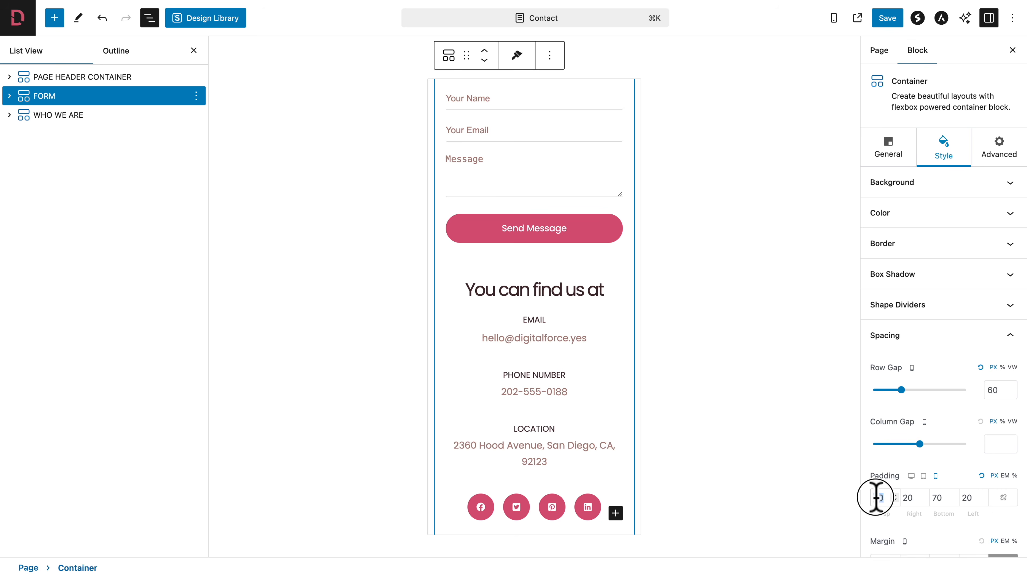
{"action": "type", "text": "40"}
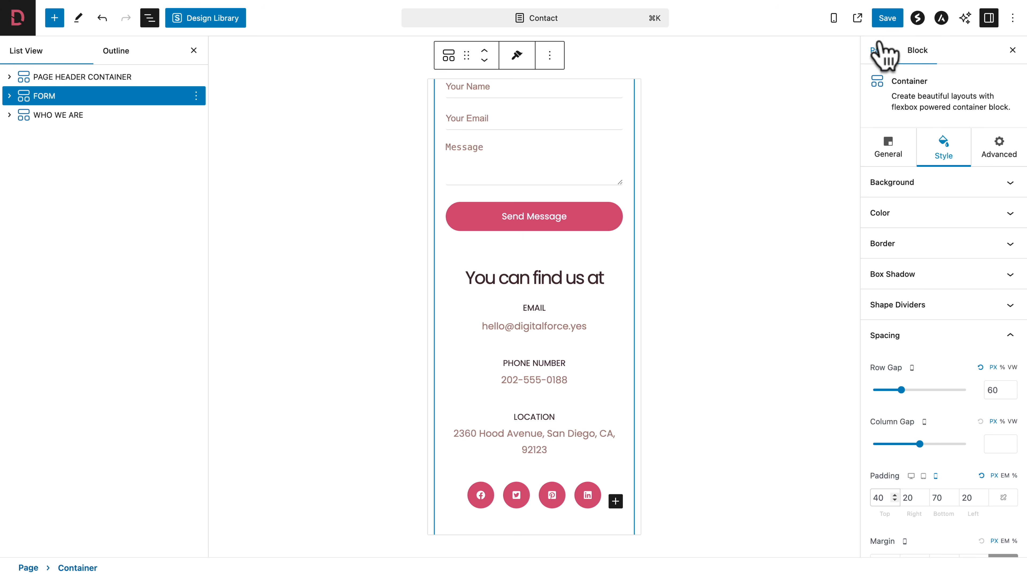
{"action": "left_click", "coordinate": [887, 18]}
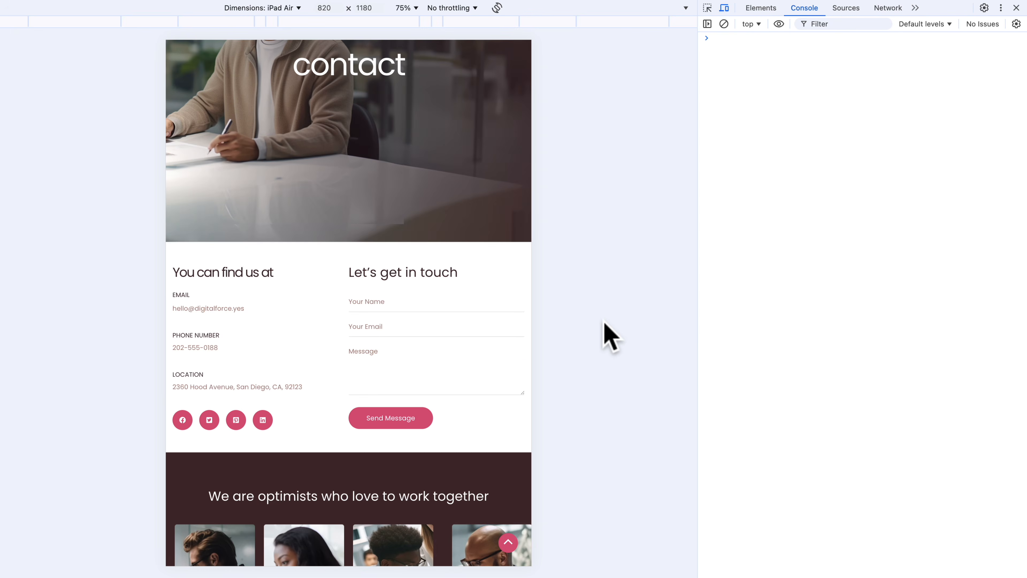